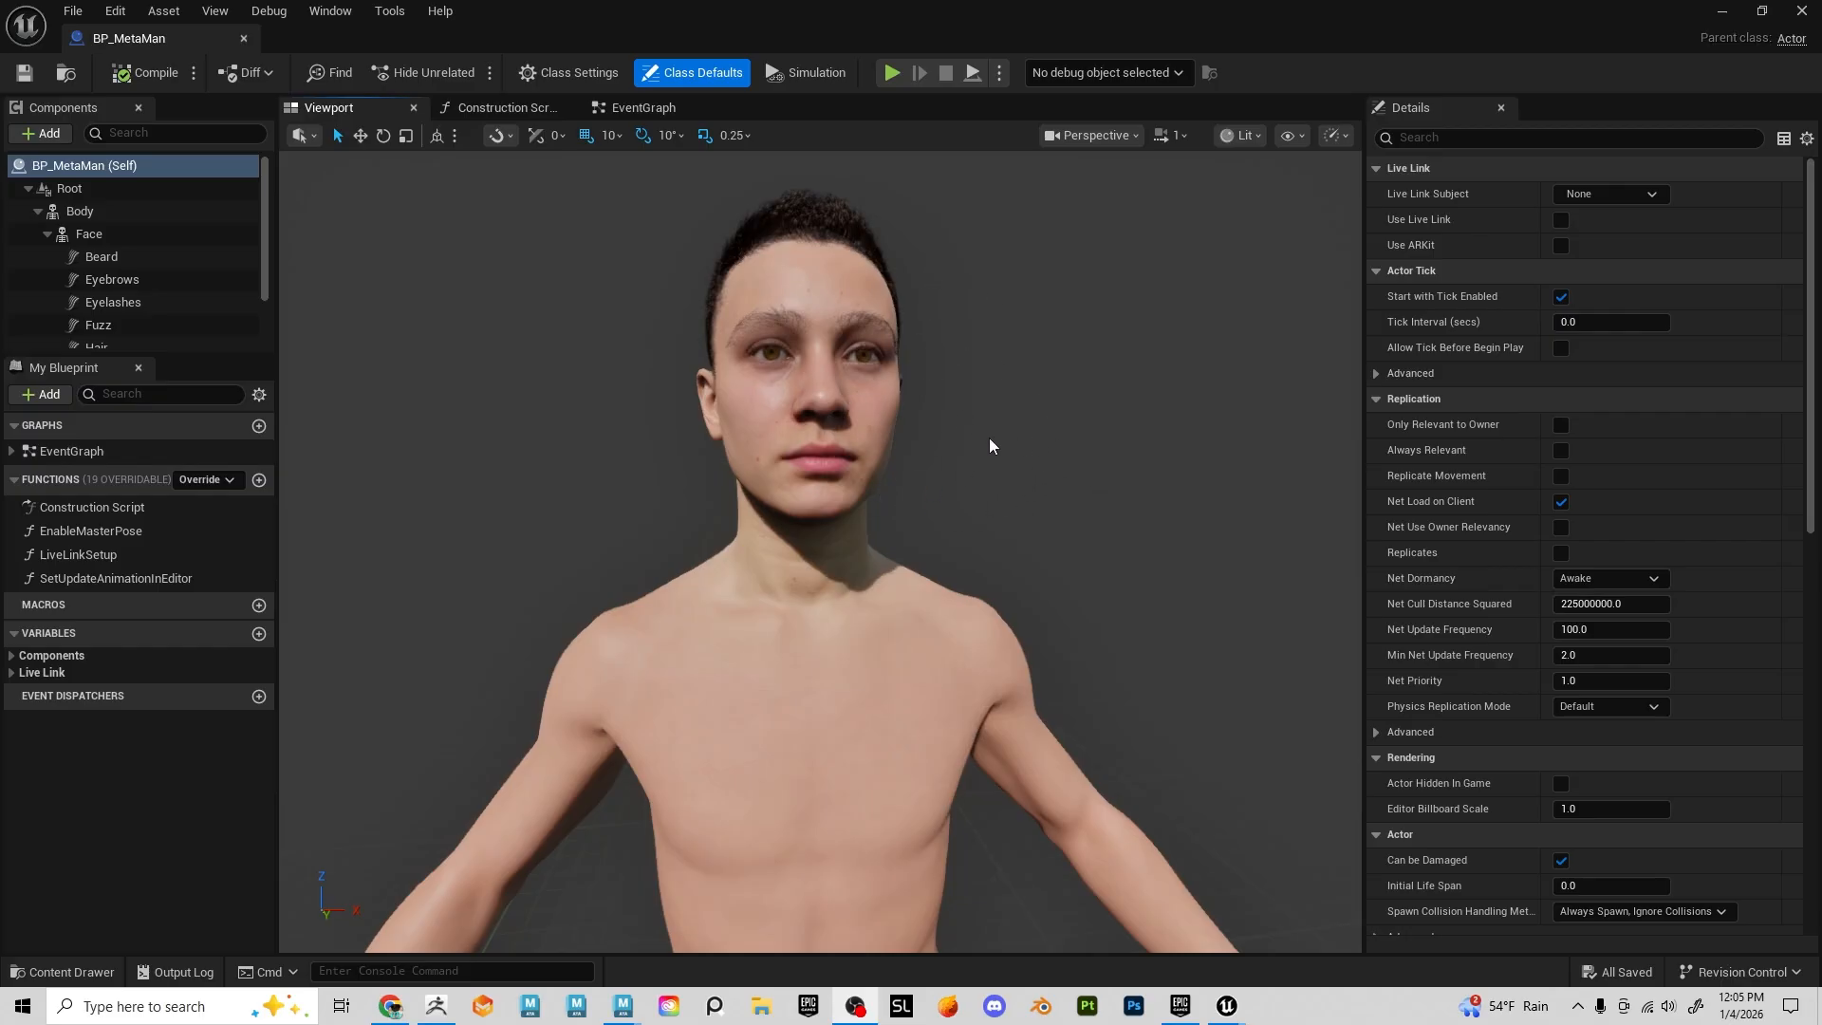
Examine the BP_MetaMan character's head and upper body from several angles and distances in the blueprint viewport
{"action": "right_click_drag", "start_coordinate": [1062, 469], "coordinate": [954, 469], "text": "alt"}
{"action": "left_click_drag", "start_coordinate": [918, 509], "coordinate": [1030, 508], "text": "alt"}
{"action": "mouse_move", "coordinate": [918, 509]}
{"action": "right_mouse_down", "text": "alt"}
{"action": "mouse_move", "coordinate": [1110, 509]}
{"action": "mouse_move", "coordinate": [949, 508]}
{"action": "right_mouse_up", "text": "alt"}
{"action": "left_click_drag", "start_coordinate": [918, 509], "coordinate": [845, 509], "text": "alt"}
{"action": "left_click_drag", "start_coordinate": [1072, 452], "coordinate": [1006, 471], "text": "alt"}
{"action": "right_click_drag", "start_coordinate": [1072, 451], "coordinate": [987, 452], "text": "alt"}
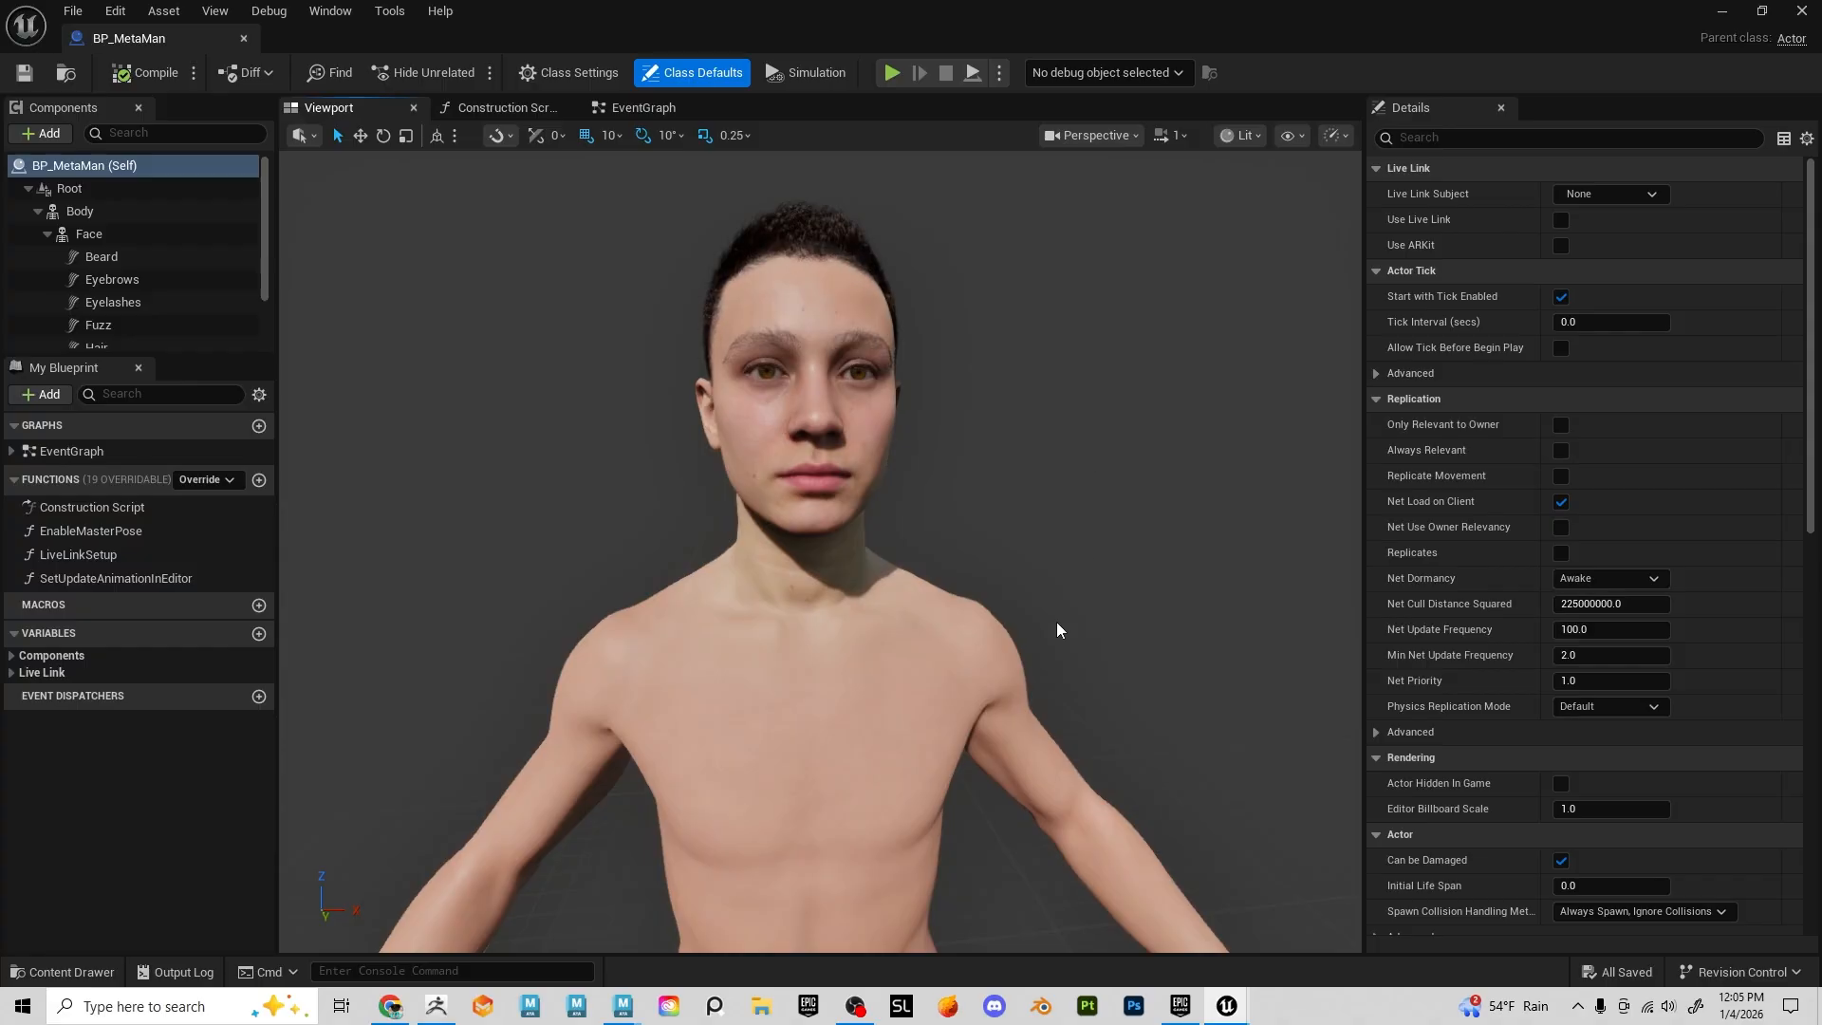
{"action": "scroll", "coordinate": [1171, 621], "scroll_direction": "down", "scroll_amount": 3}
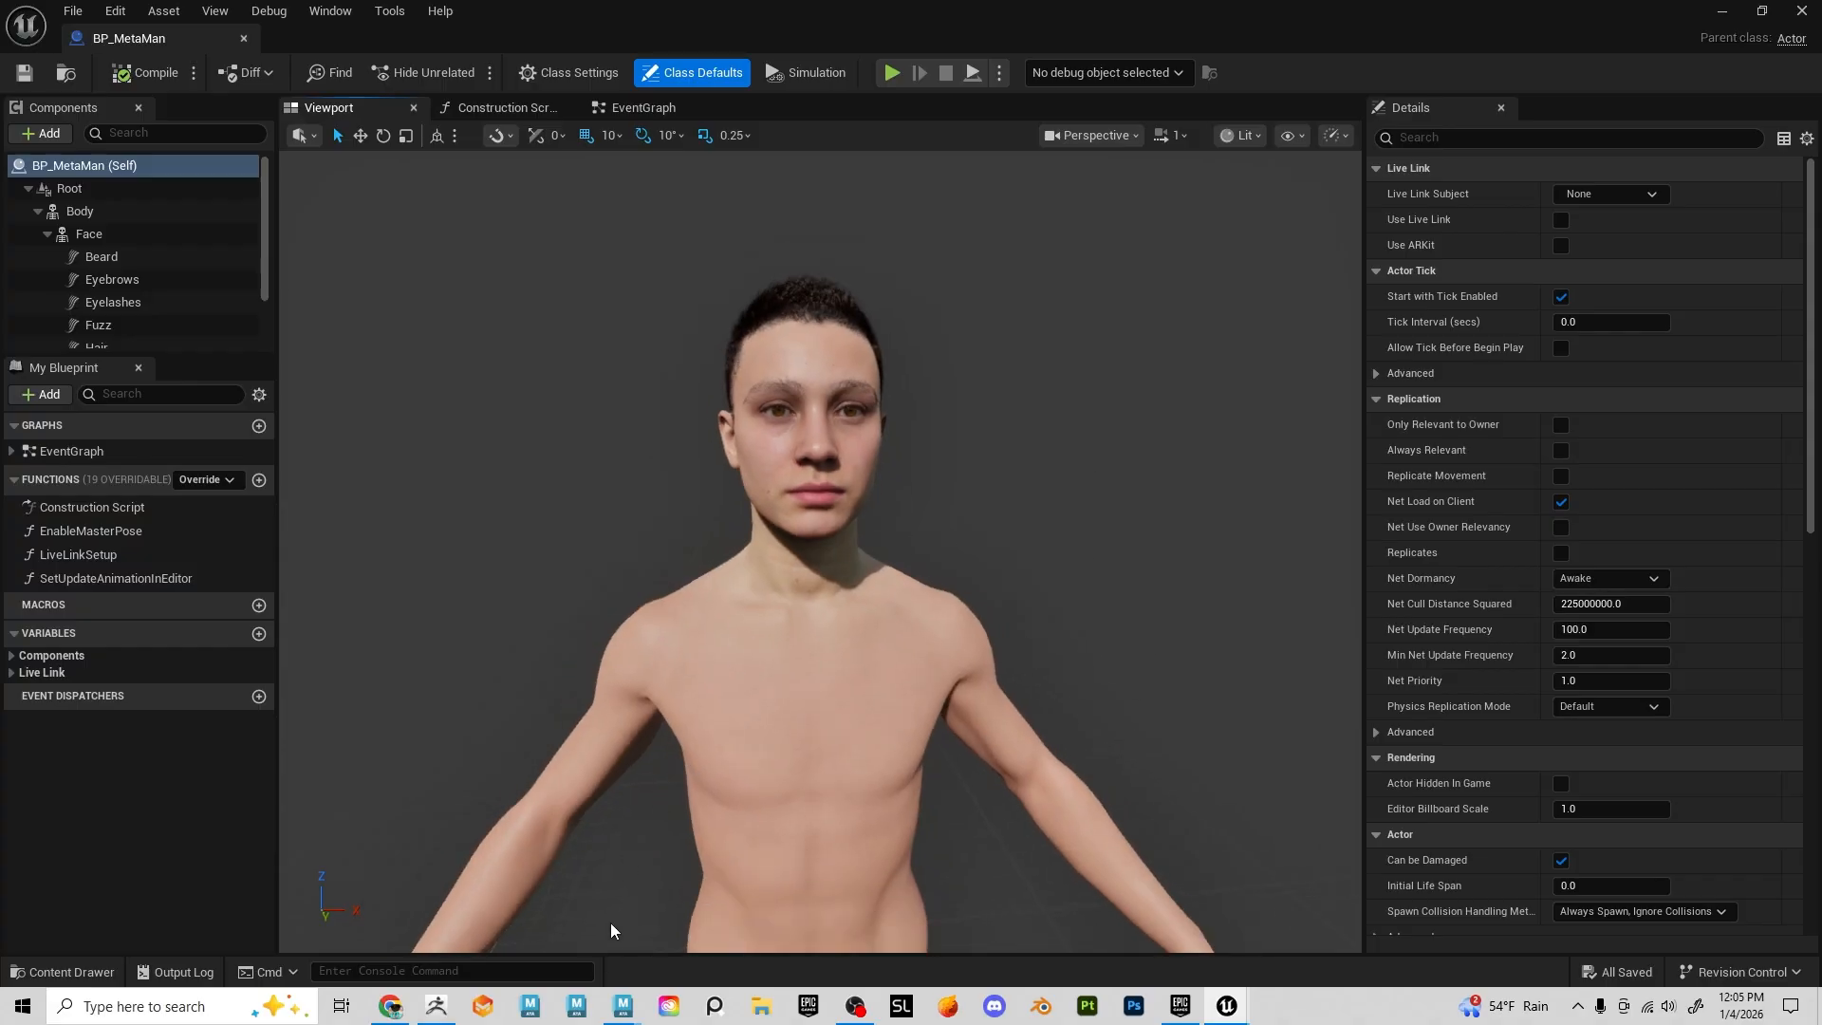
Switch to Maya and pull the CTRL_C_jaw control on the facial rig board down to open the character's mouth
{"action": "mouse_move", "coordinate": [619, 996]}
{"action": "left_click", "coordinate": [567, 925]}
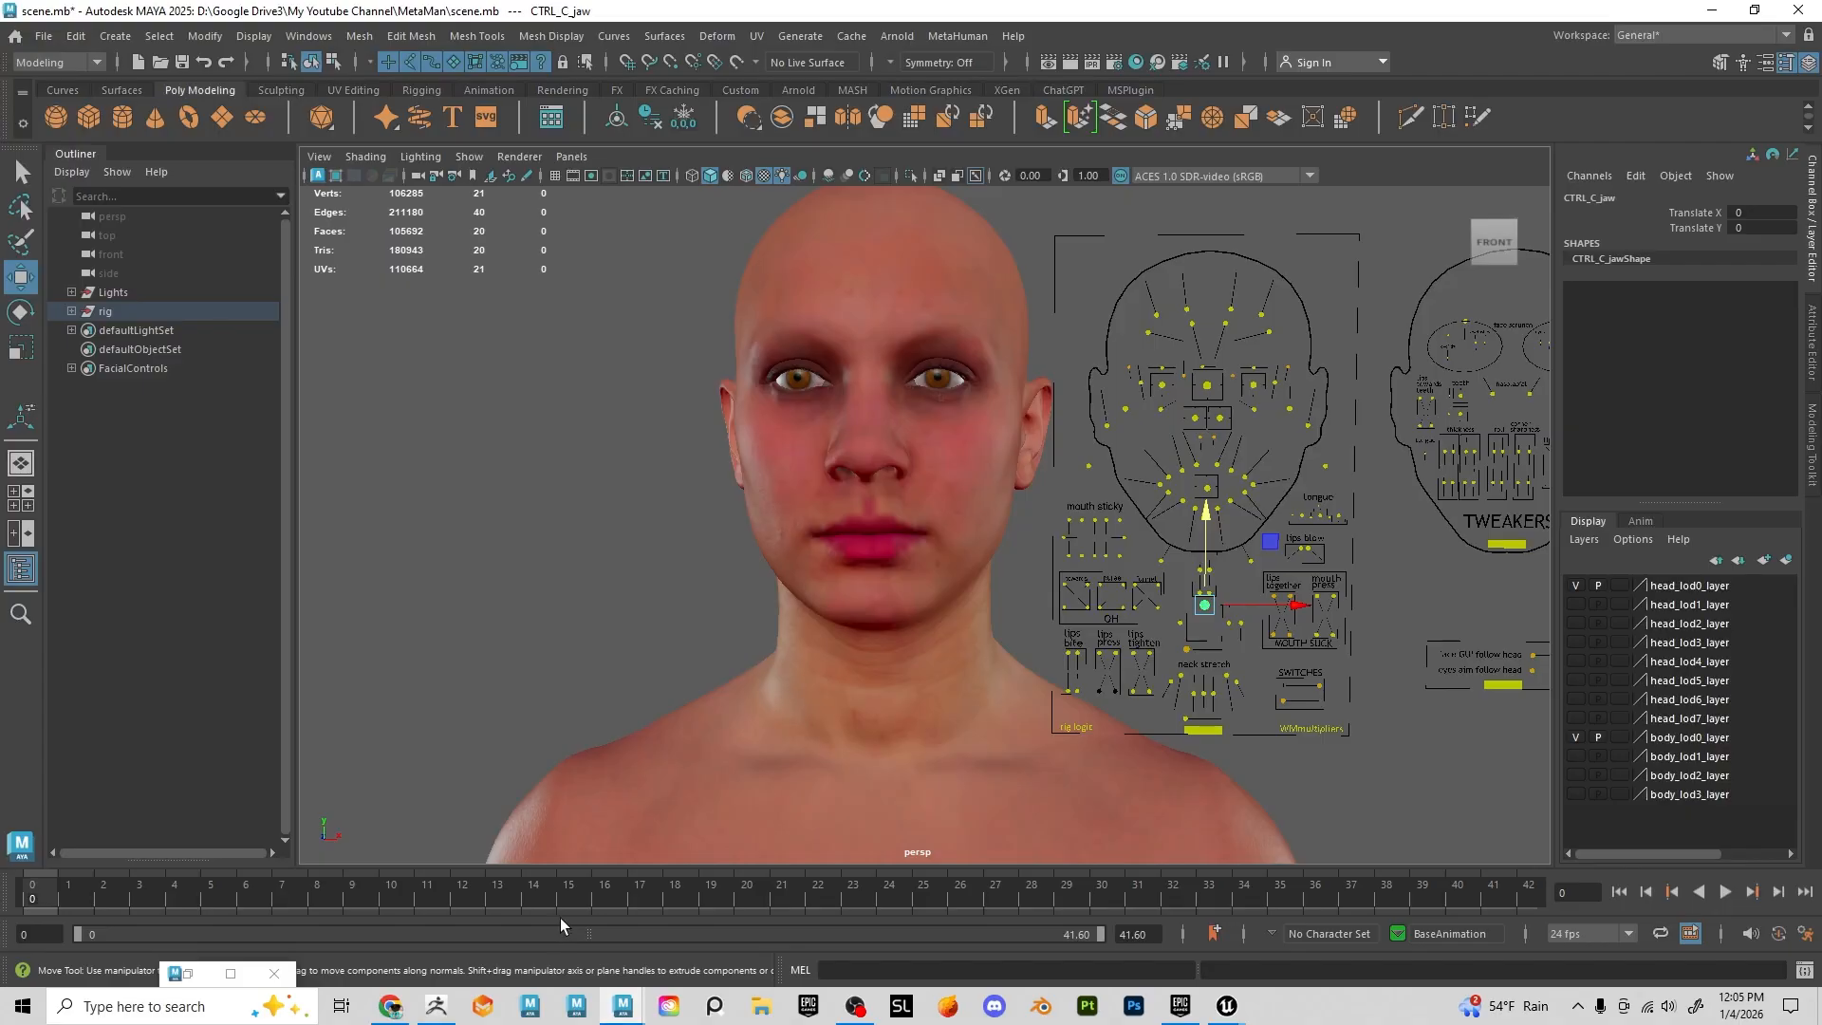
{"action": "left_click_drag", "start_coordinate": [706, 556], "coordinate": [735, 562], "text": "alt"}
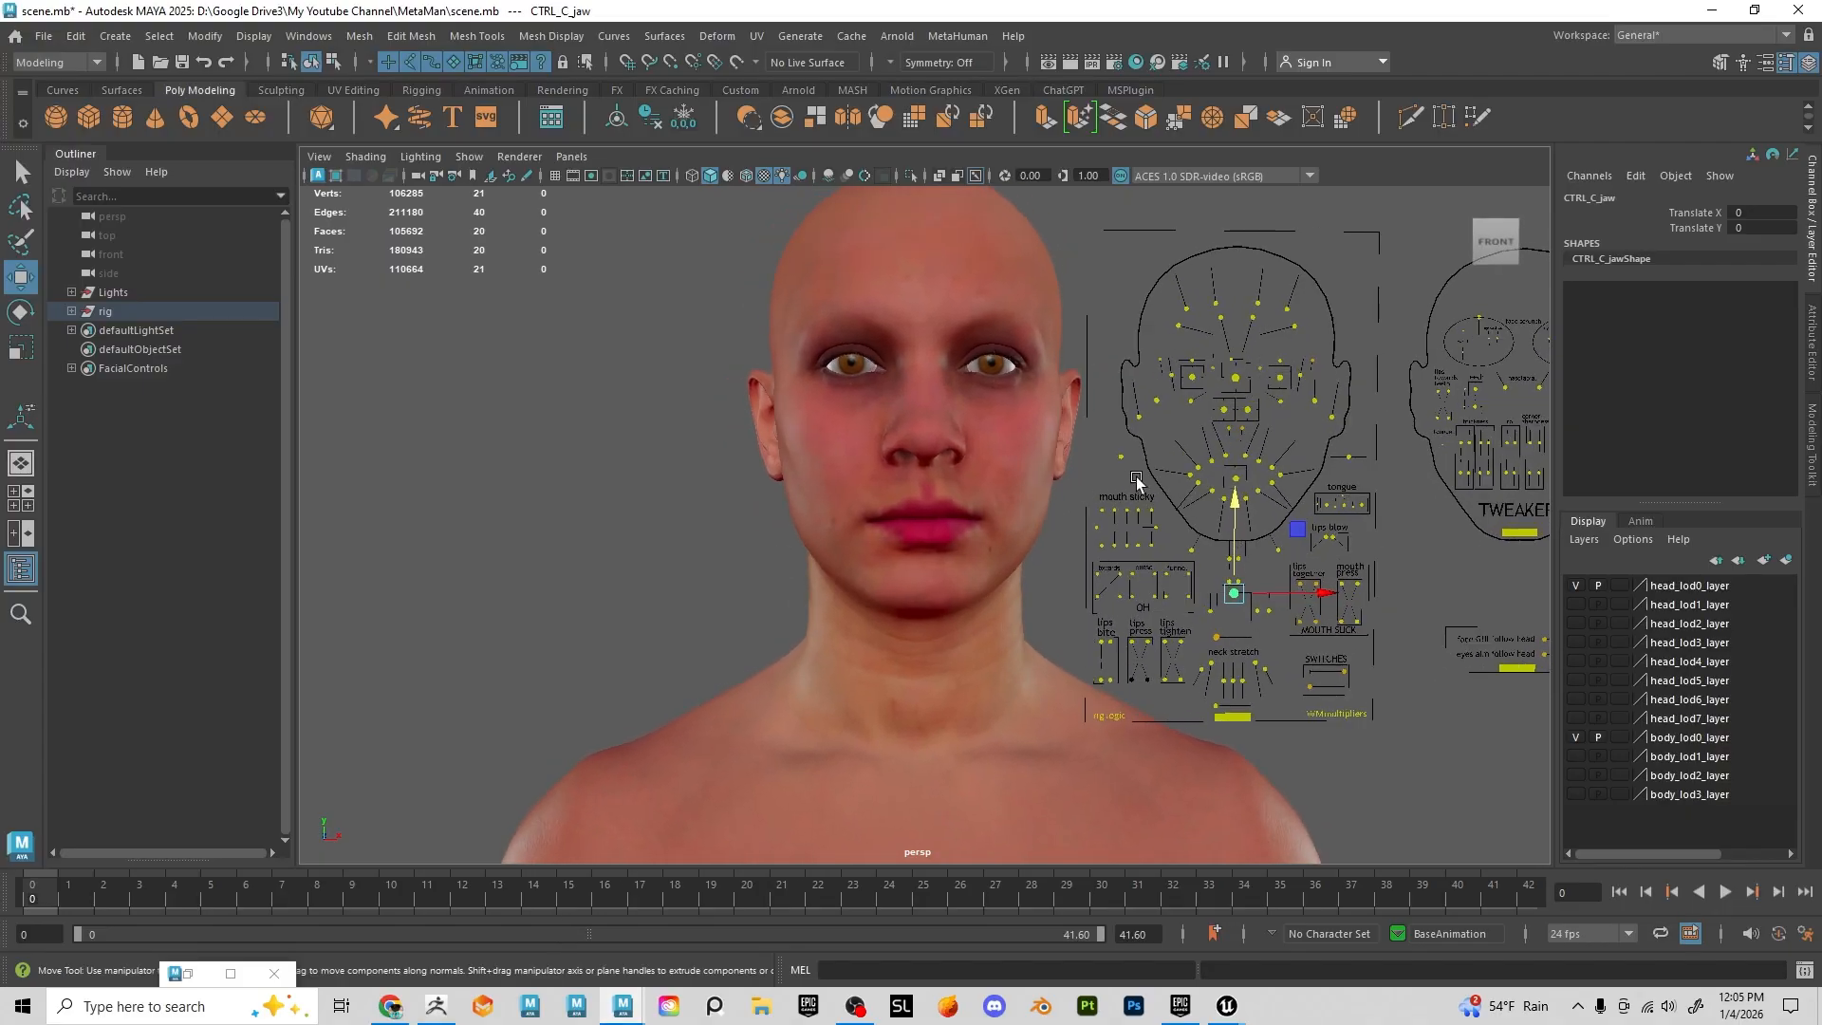
{"action": "left_click_drag", "start_coordinate": [1234, 596], "coordinate": [1236, 613]}
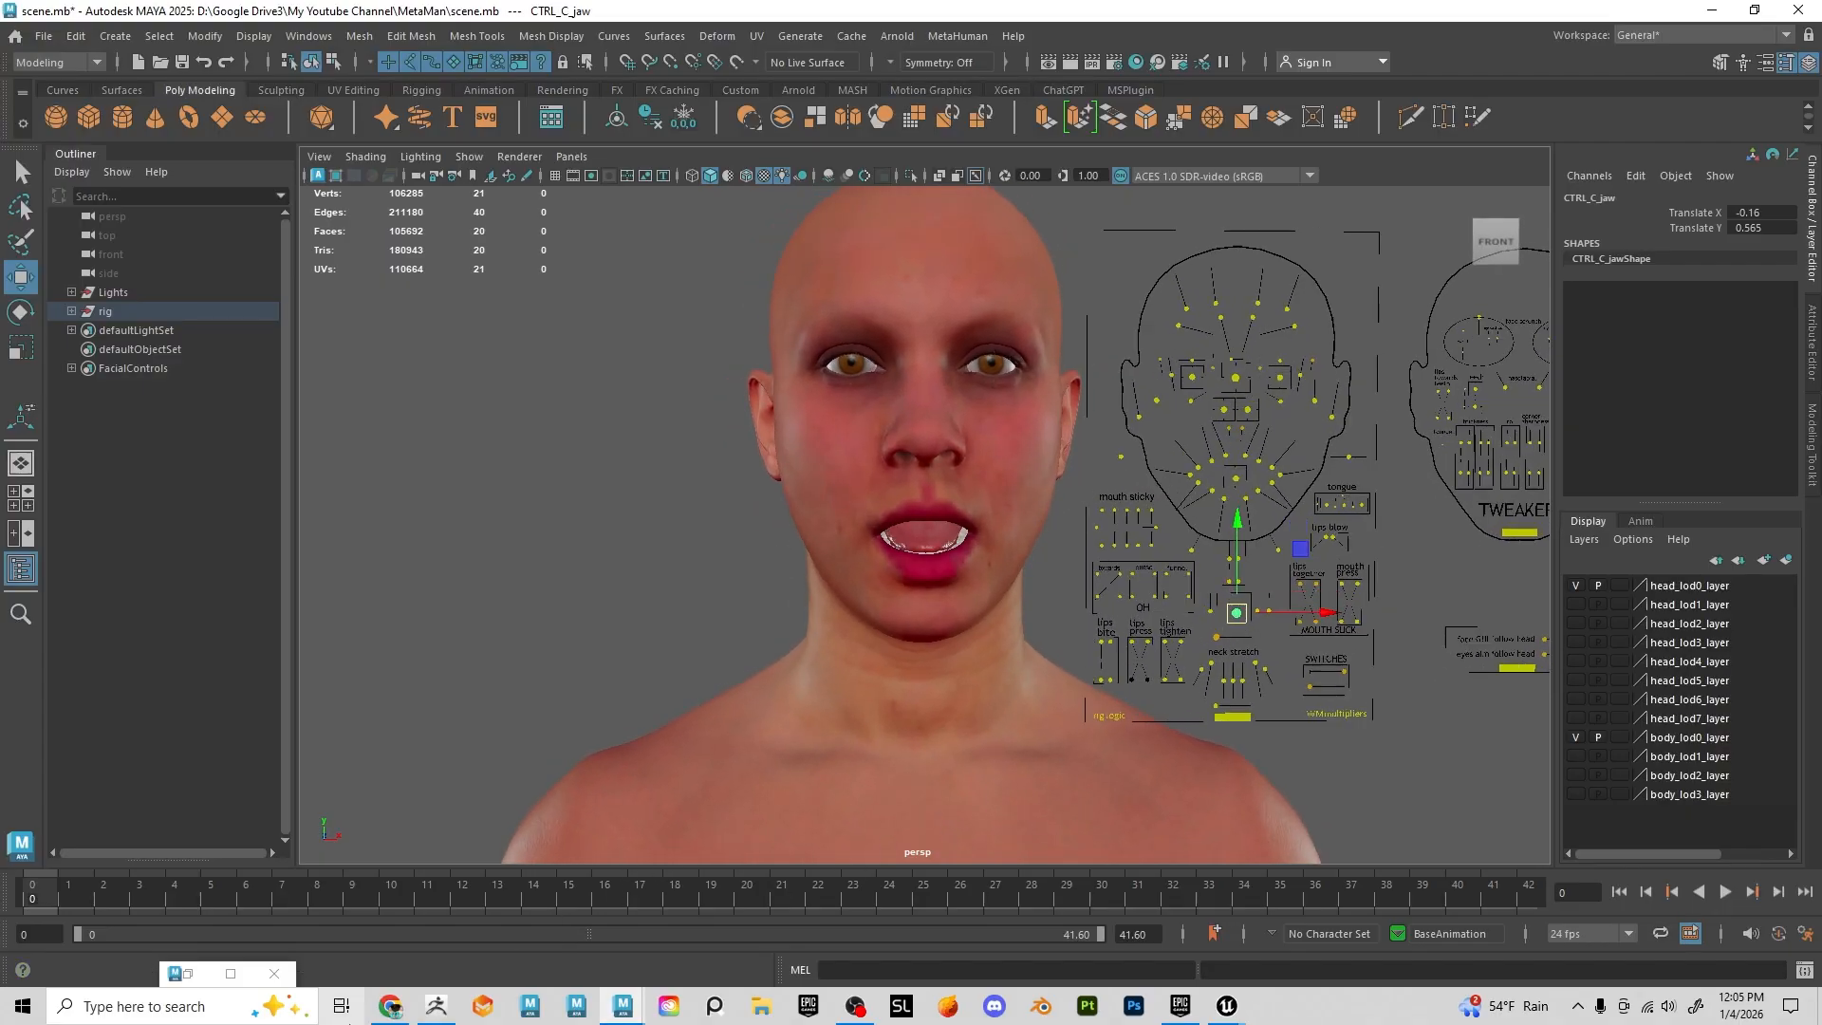
Switch to ZBrush, inspect the head and body meshes at different subdivision levels of head_lod0_mesh, and minimize the program
{"action": "left_click", "coordinate": [451, 1013]}
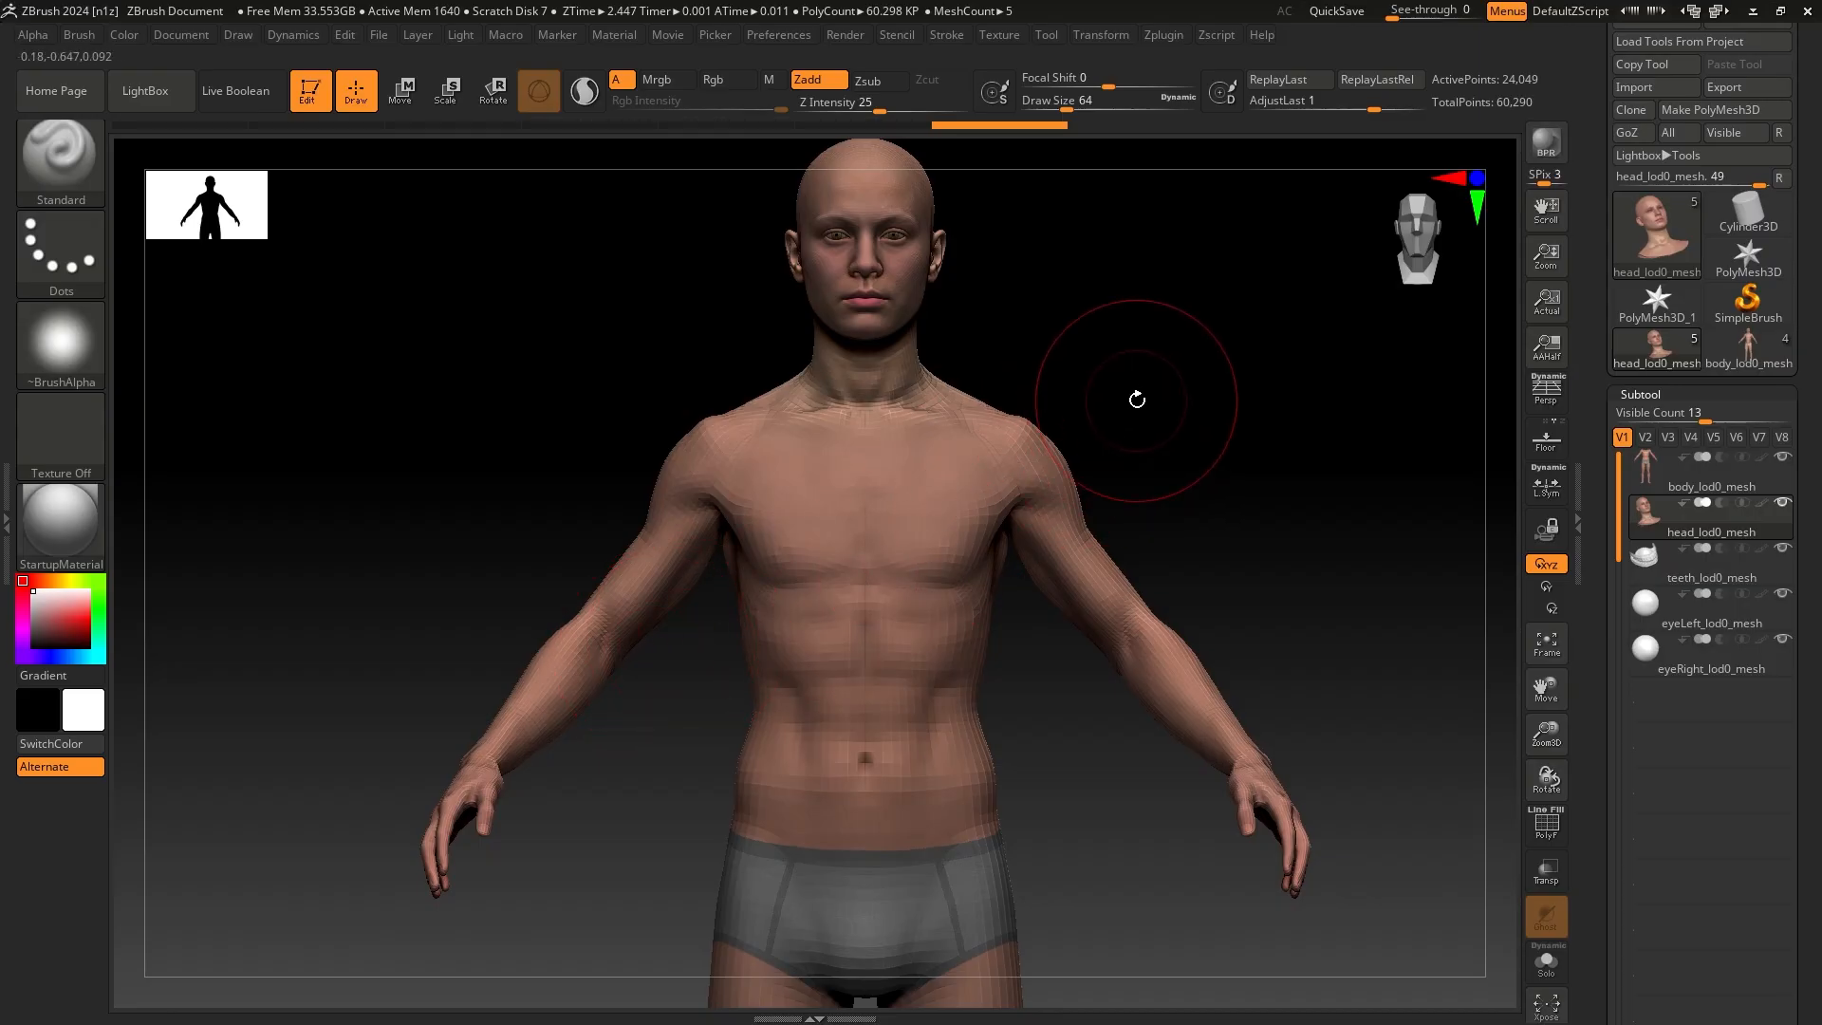
{"action": "mouse_move", "coordinate": [1131, 399]}
{"action": "left_mouse_down"}
{"action": "mouse_move", "coordinate": [1151, 421]}
{"action": "mouse_move", "coordinate": [1106, 427]}
{"action": "mouse_move", "coordinate": [1147, 427]}
{"action": "left_mouse_up"}
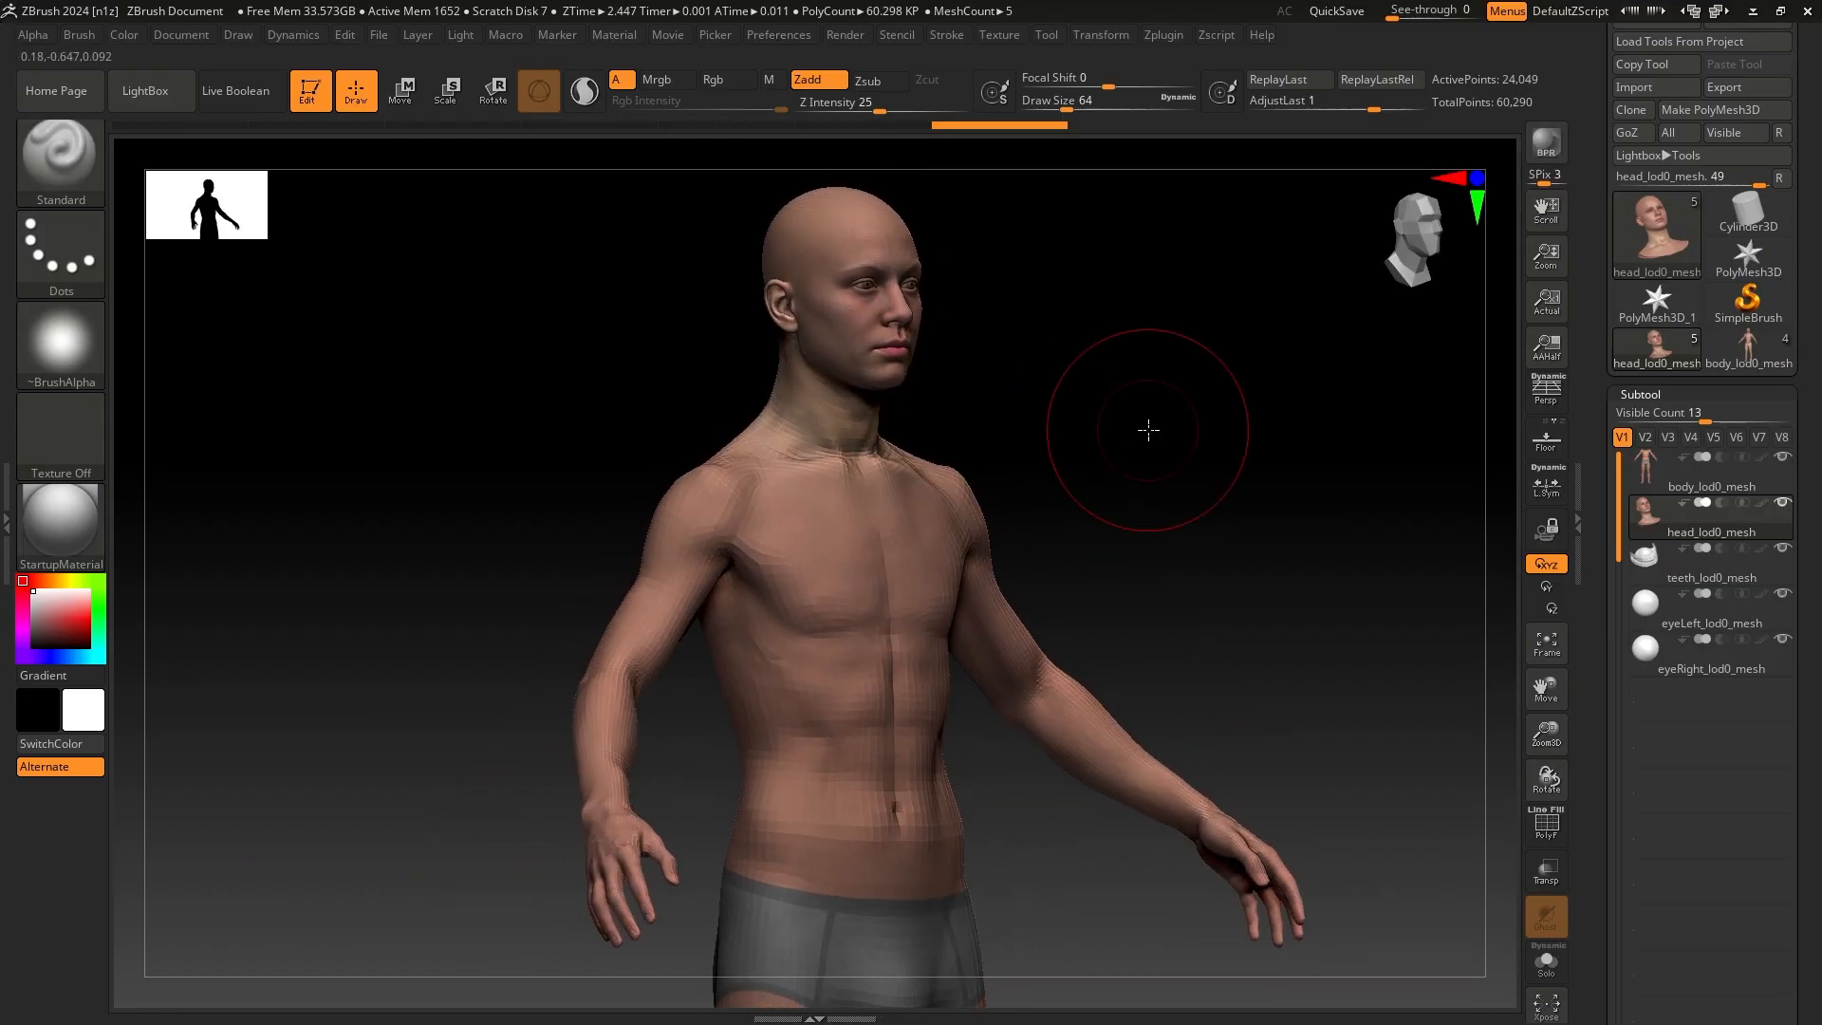
{"action": "left_click_drag", "start_coordinate": [1476, 525], "coordinate": [972, 415]}
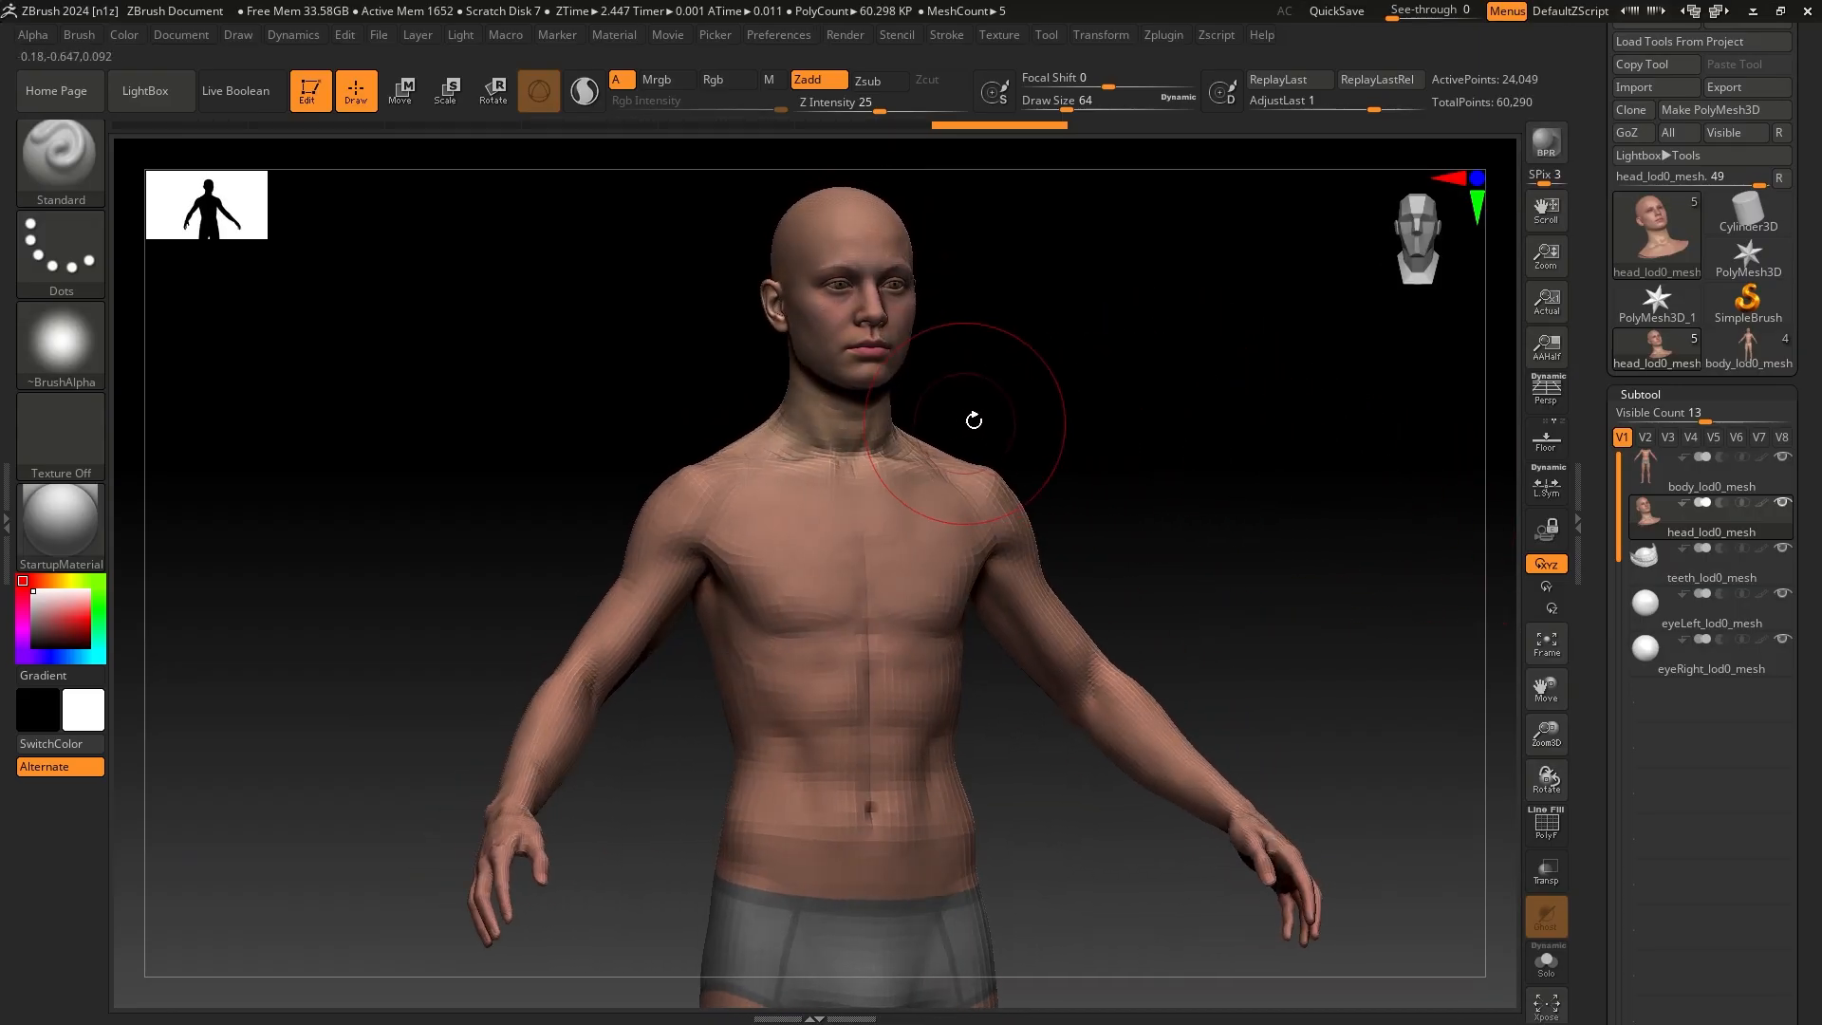
{"action": "mouse_move", "coordinate": [1151, 480]}
{"action": "left_mouse_down"}
{"action": "mouse_move", "coordinate": [1098, 481]}
{"action": "mouse_move", "coordinate": [1155, 451]}
{"action": "mouse_move", "coordinate": [1232, 492]}
{"action": "mouse_move", "coordinate": [996, 484]}
{"action": "left_mouse_up"}
{"action": "key", "text": "ctrl"}
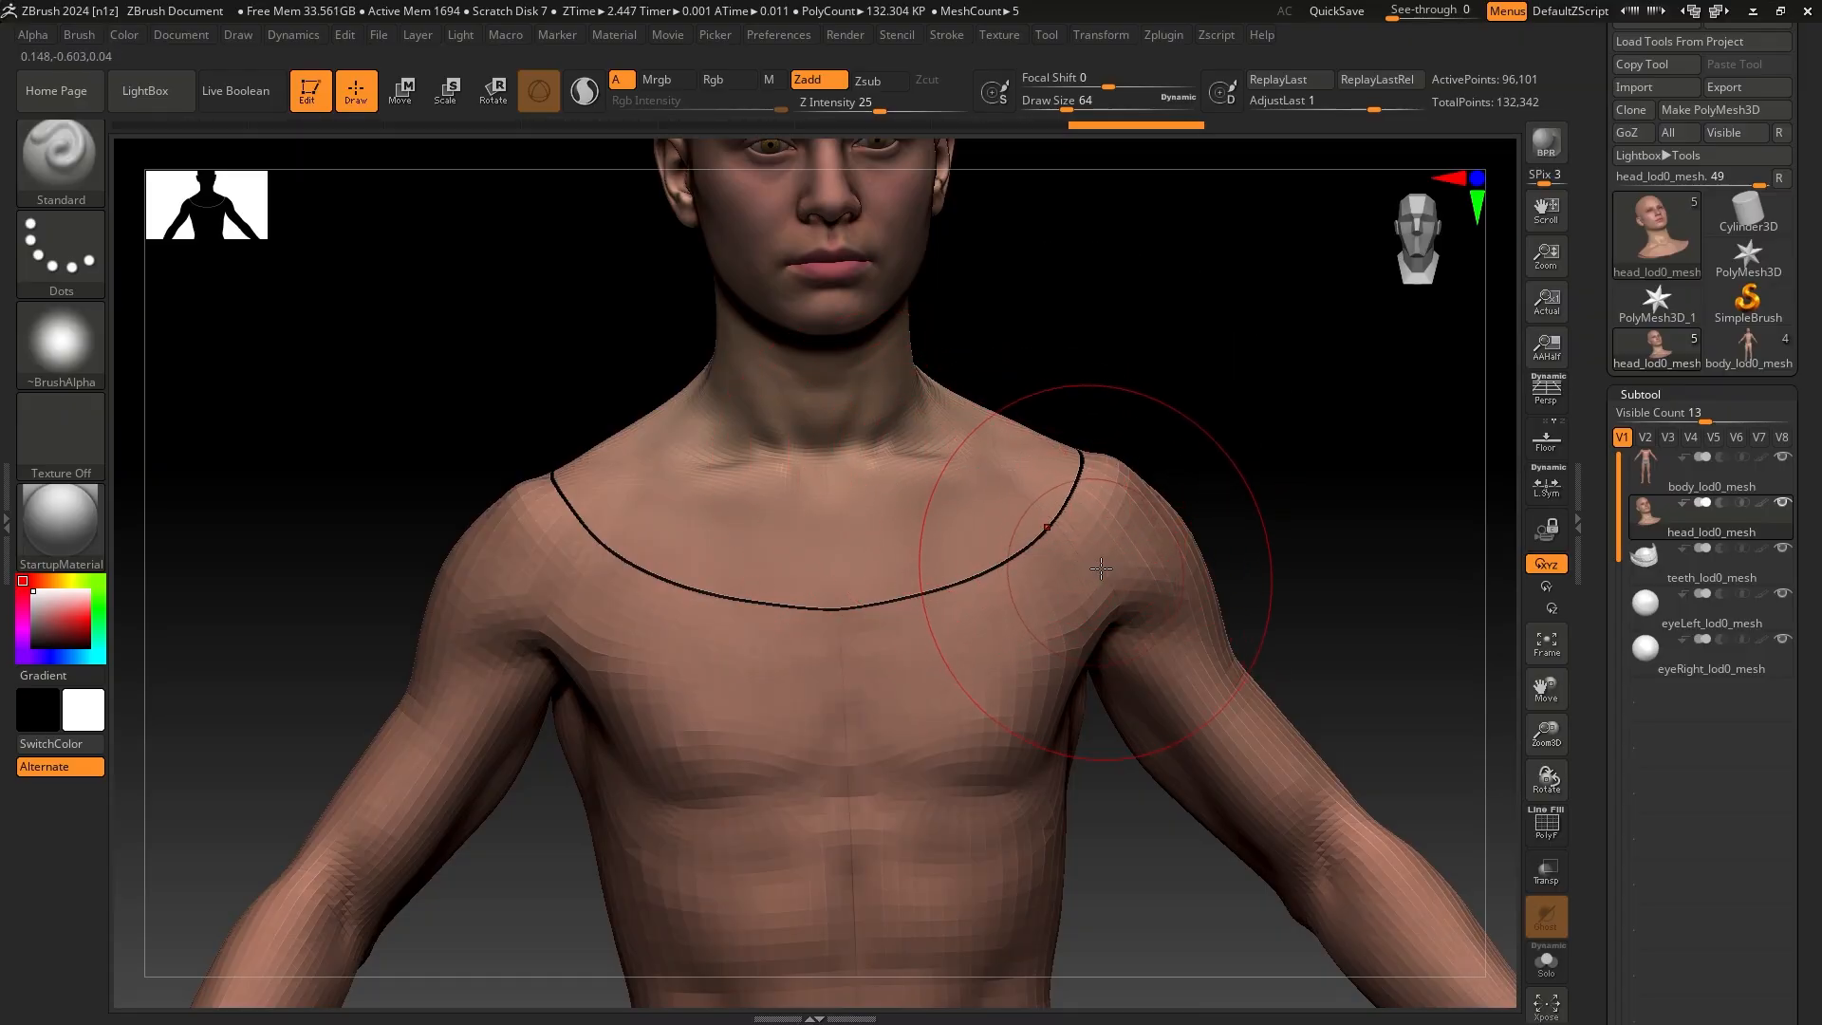
{"action": "key", "text": "shift+d"}
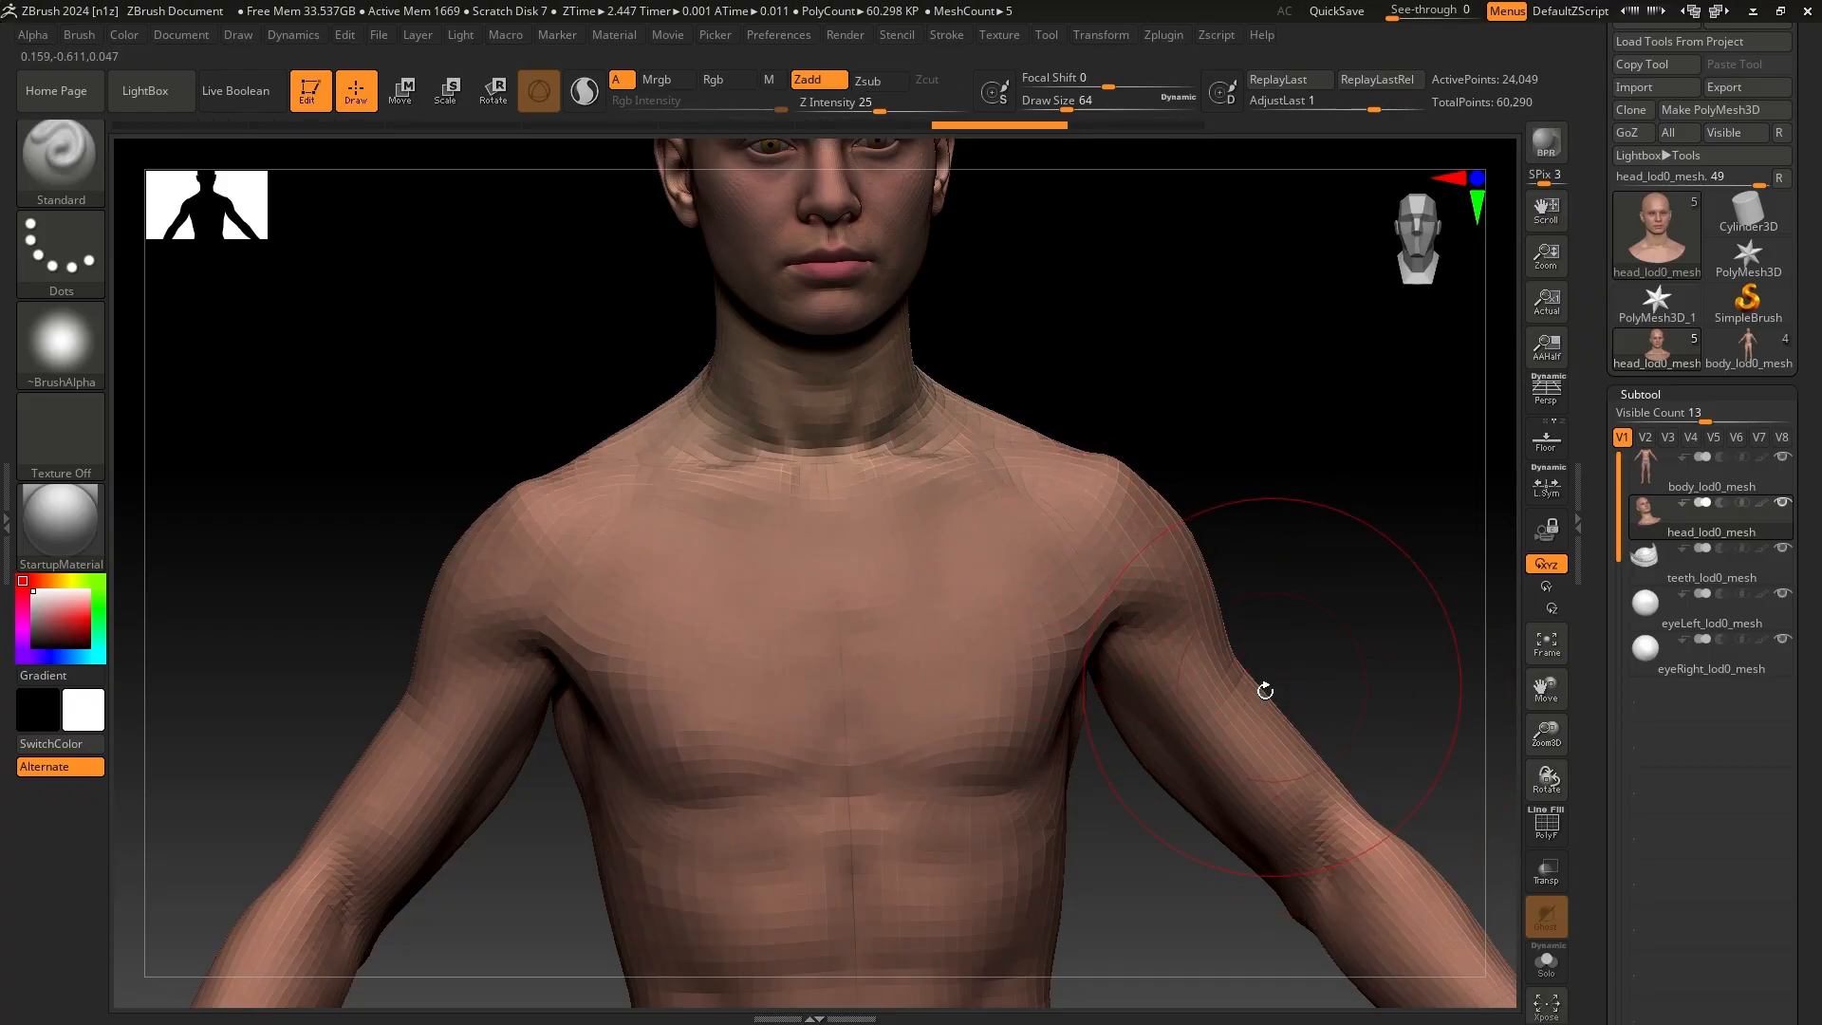
{"action": "mouse_move", "coordinate": [1208, 423]}
{"action": "left_mouse_down", "text": "shift"}
{"action": "mouse_move", "coordinate": [1158, 390]}
{"action": "mouse_move", "coordinate": [1188, 502]}
{"action": "left_mouse_up", "text": "shift"}
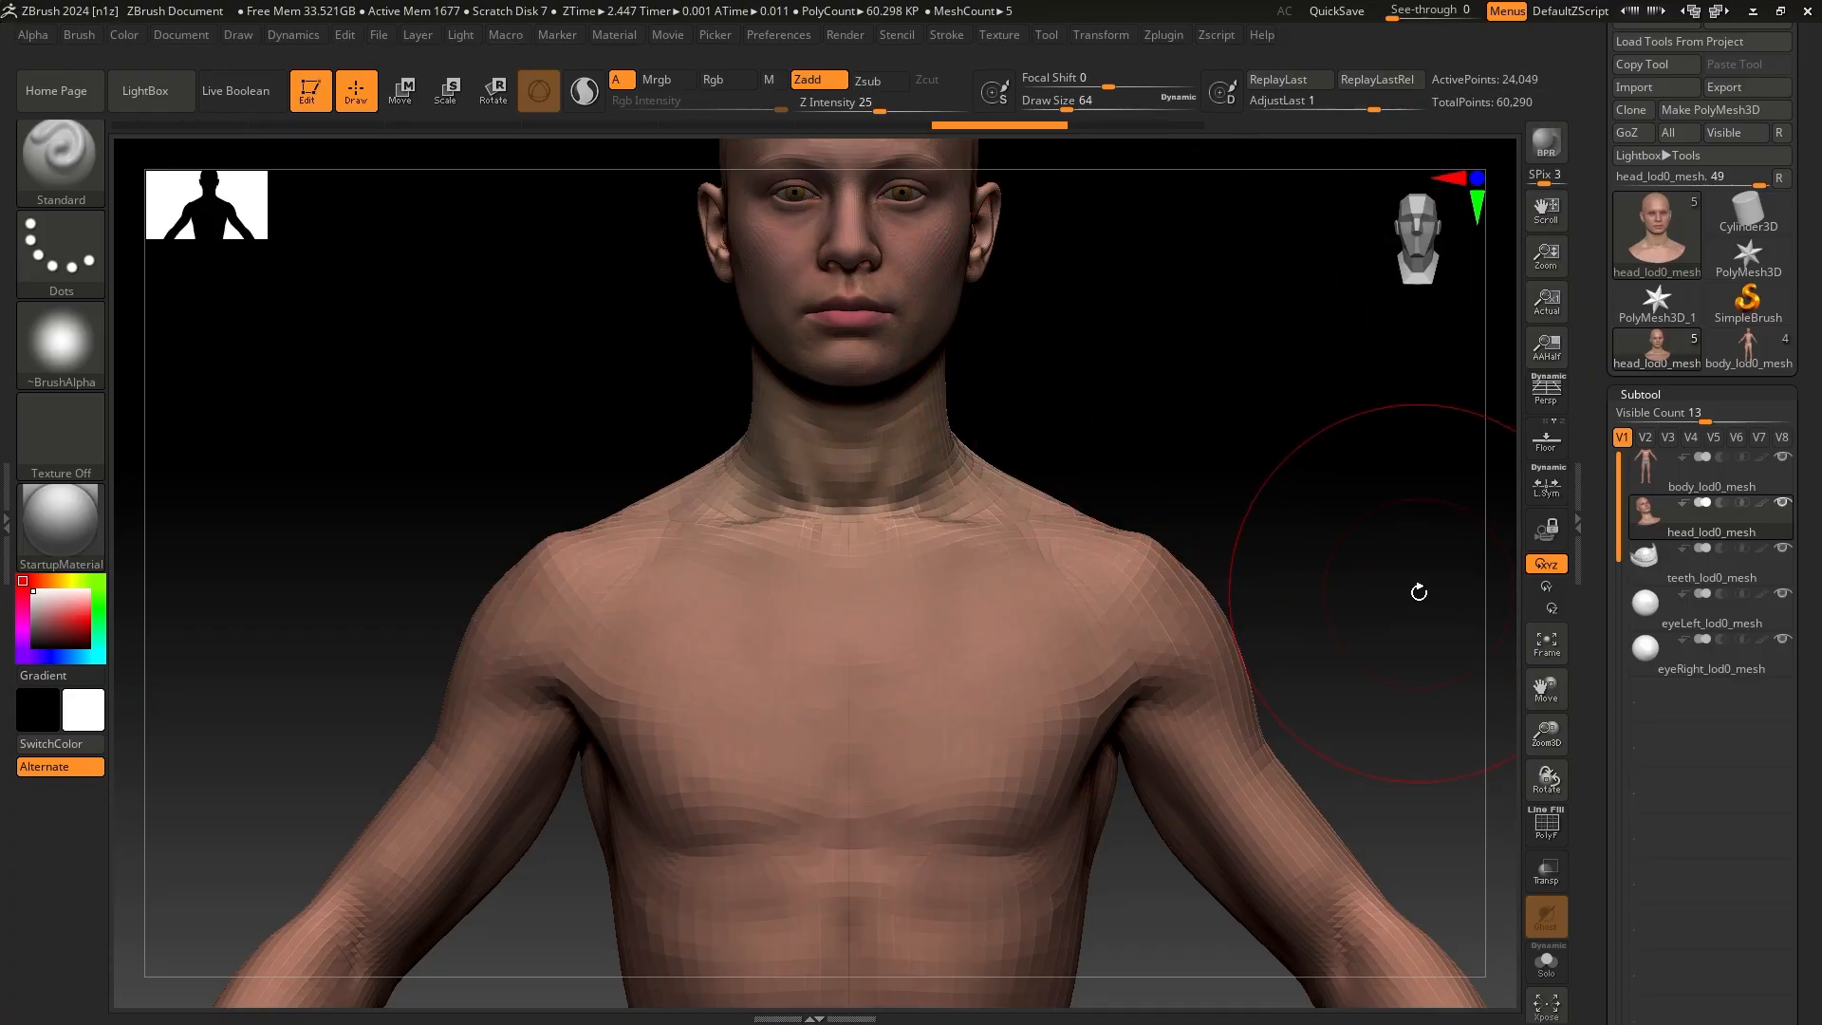
{"action": "left_click", "coordinate": [1752, 10]}
{"action": "left_click", "coordinate": [1711, 11]}
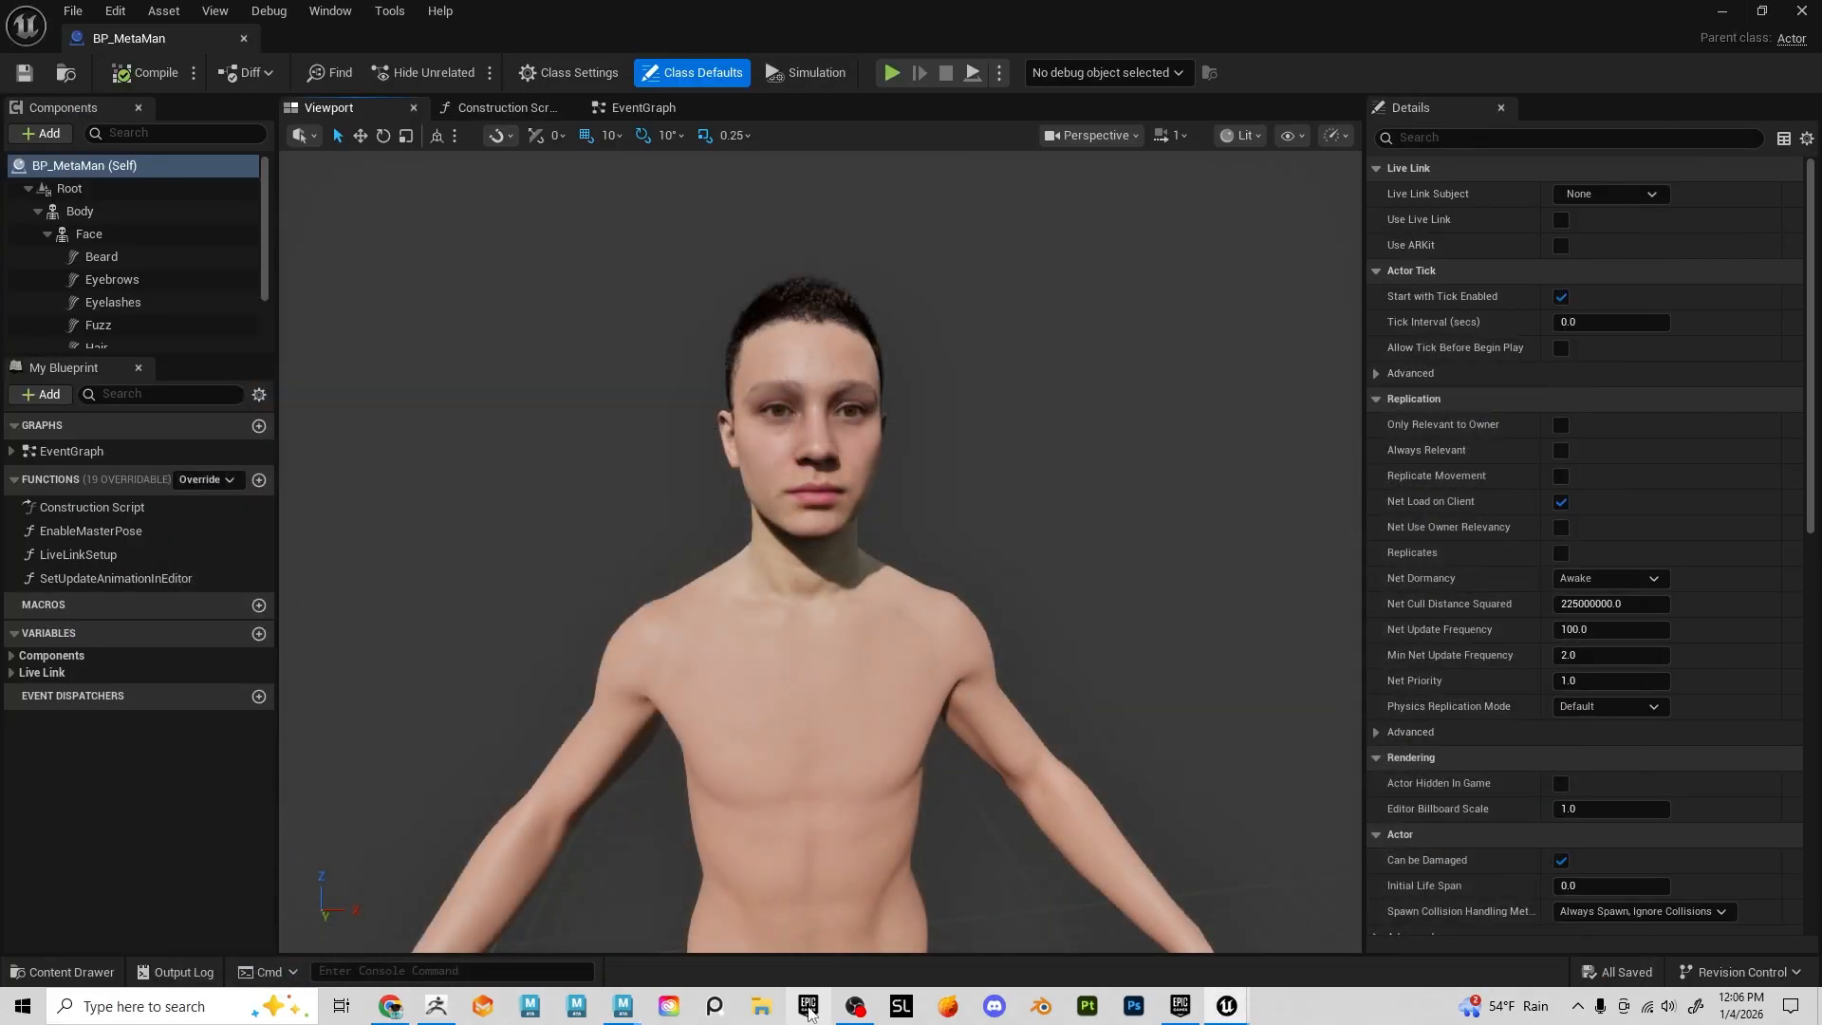
Switch to the Epic Games Launcher and search Fab for "Metahuman"
{"action": "left_click", "coordinate": [1181, 1015]}
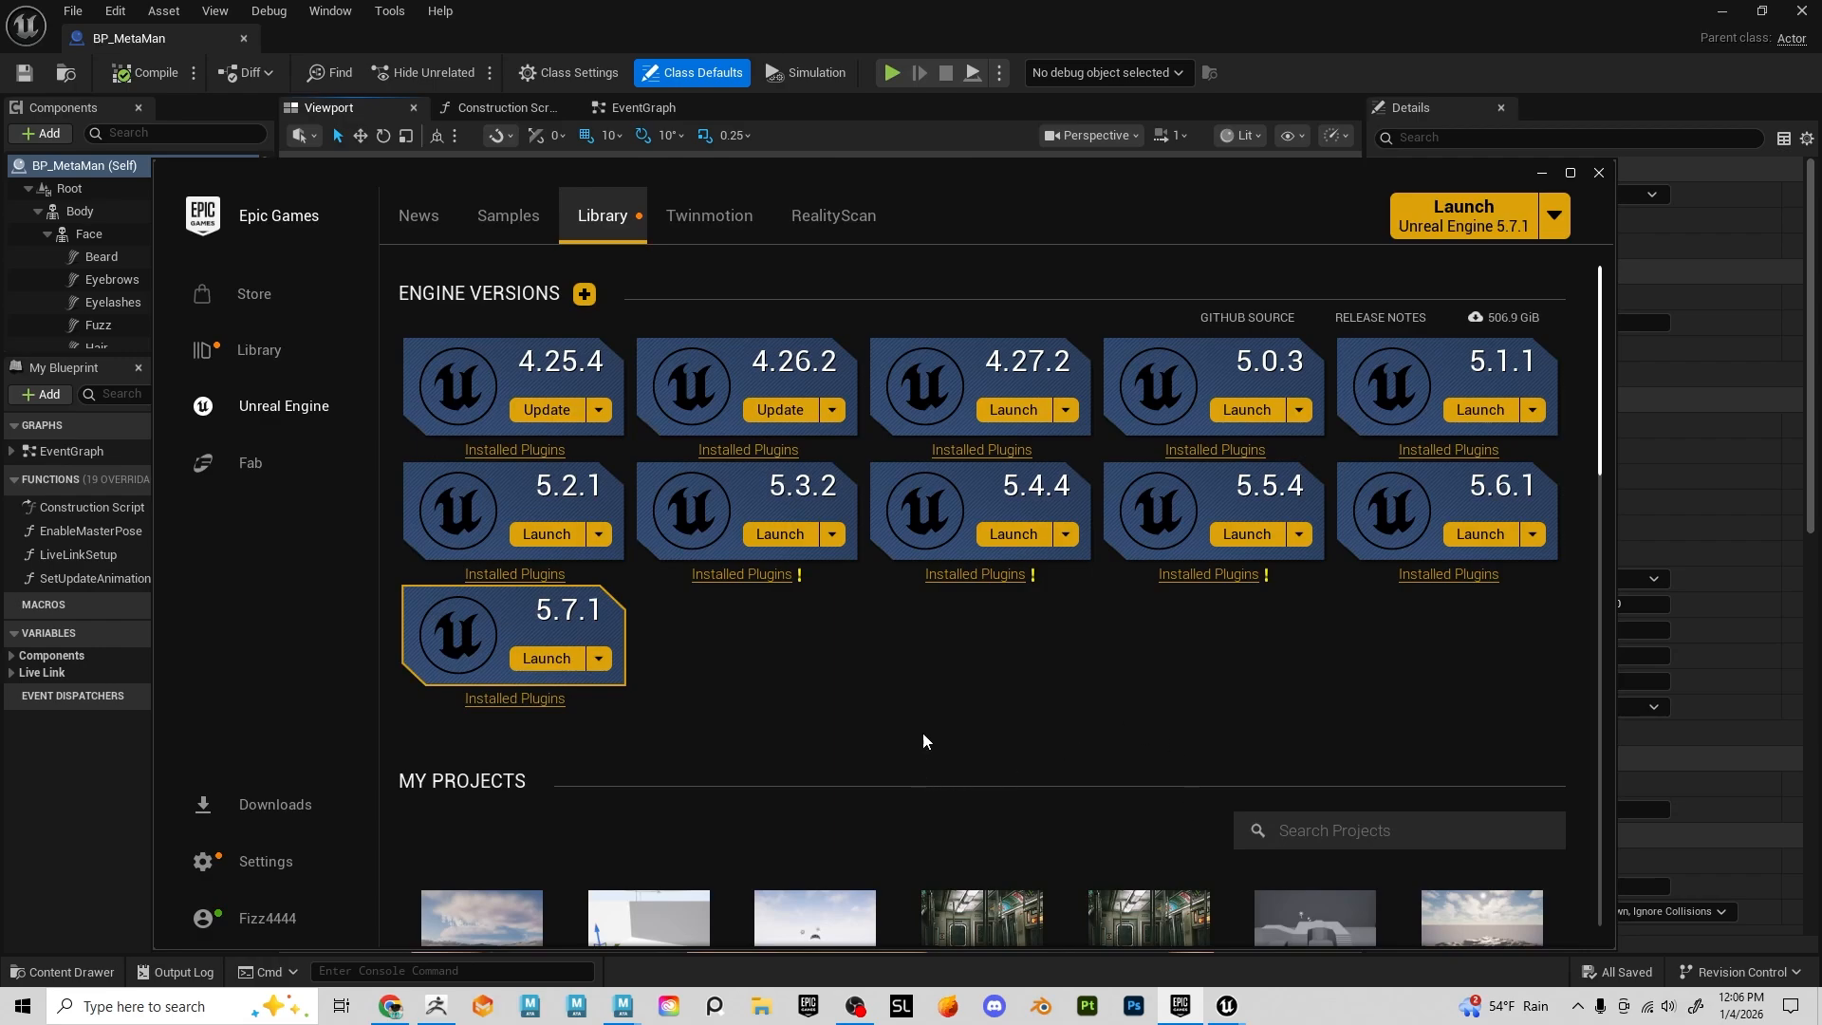
{"action": "left_click", "coordinate": [250, 466]}
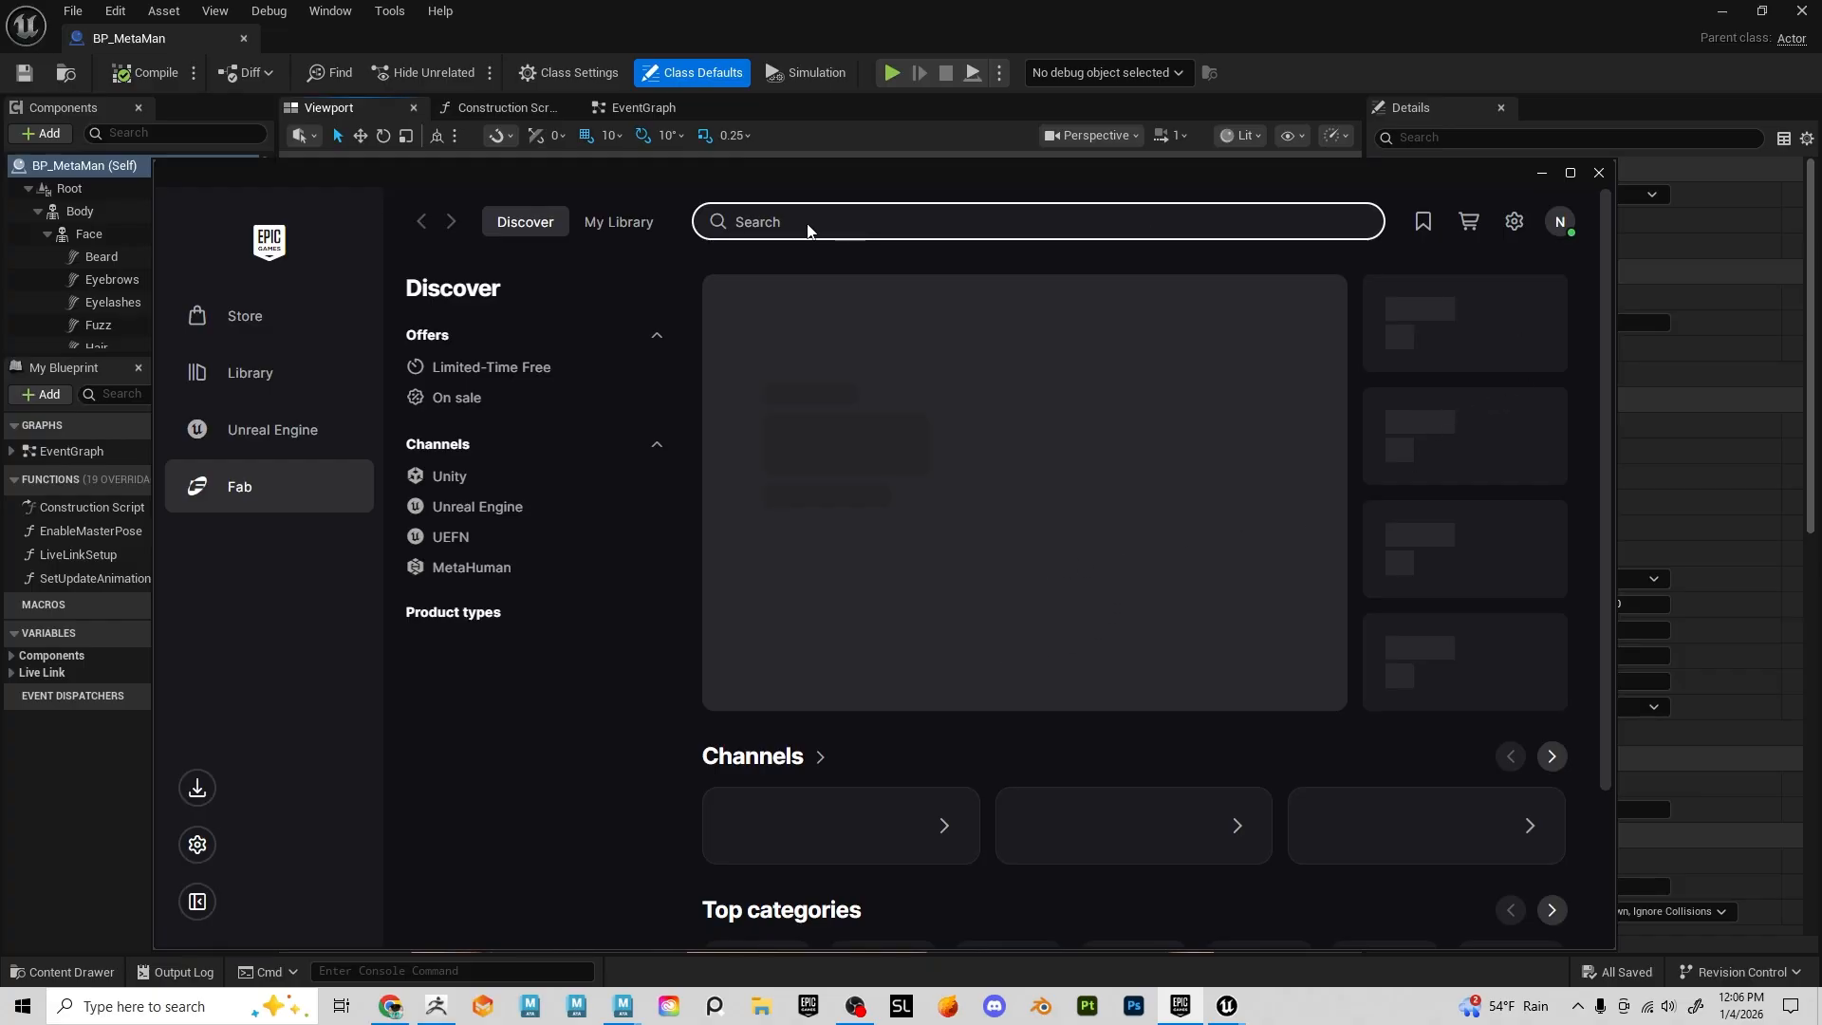
{"action": "type", "text": "Metah"}
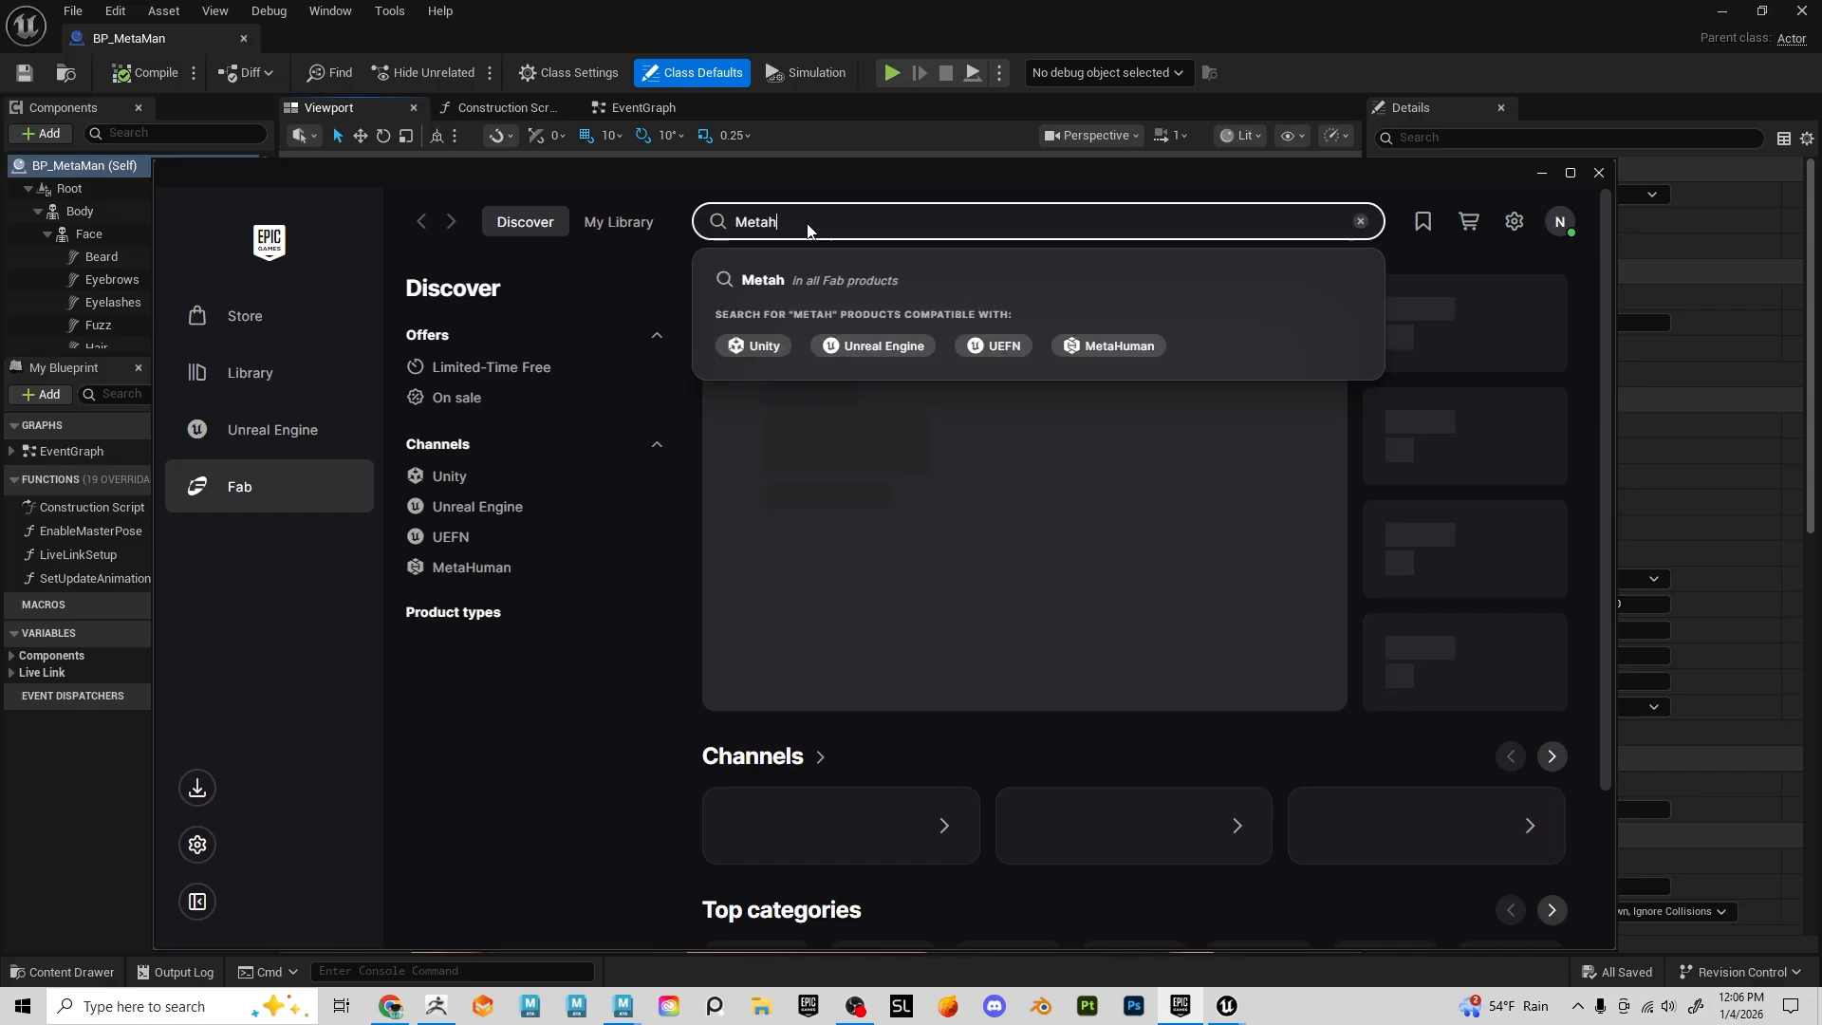
{"action": "type", "text": "uman"}
{"action": "key", "text": "Return"}
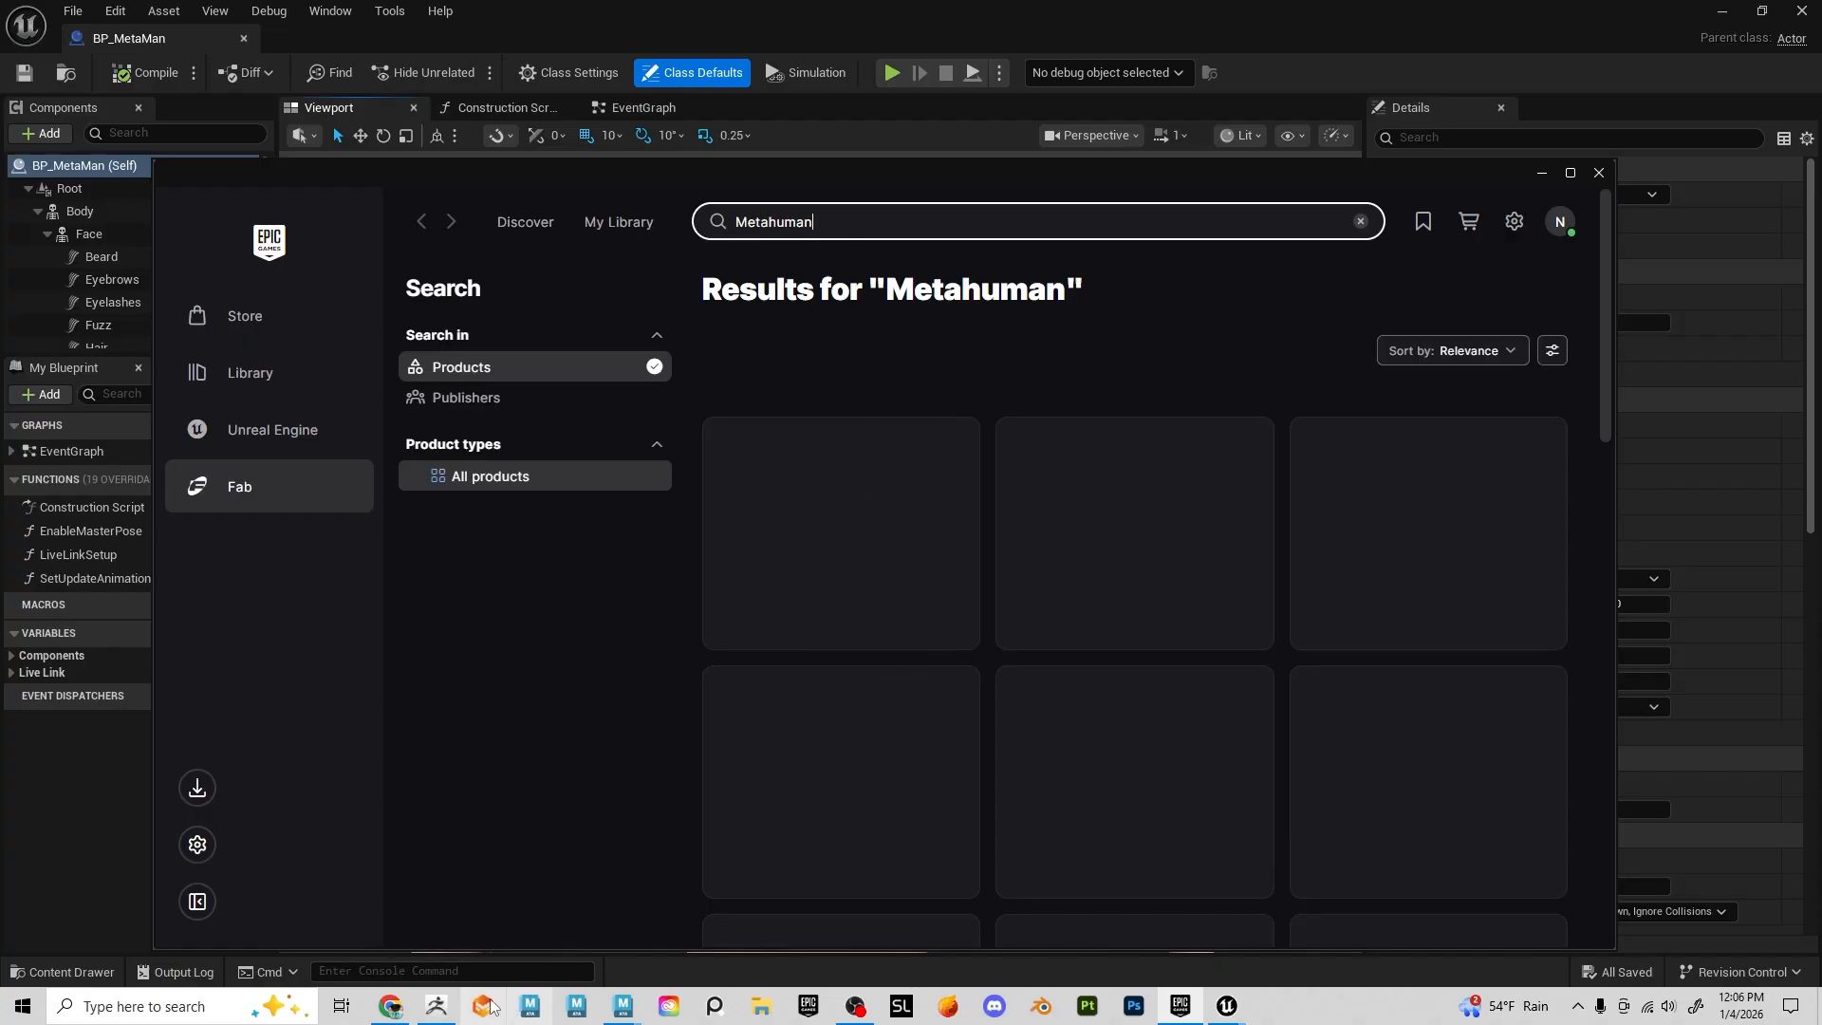
Close ZBrush without saving its project and request closing all Maya windows
{"action": "right_click", "coordinate": [455, 1006]}
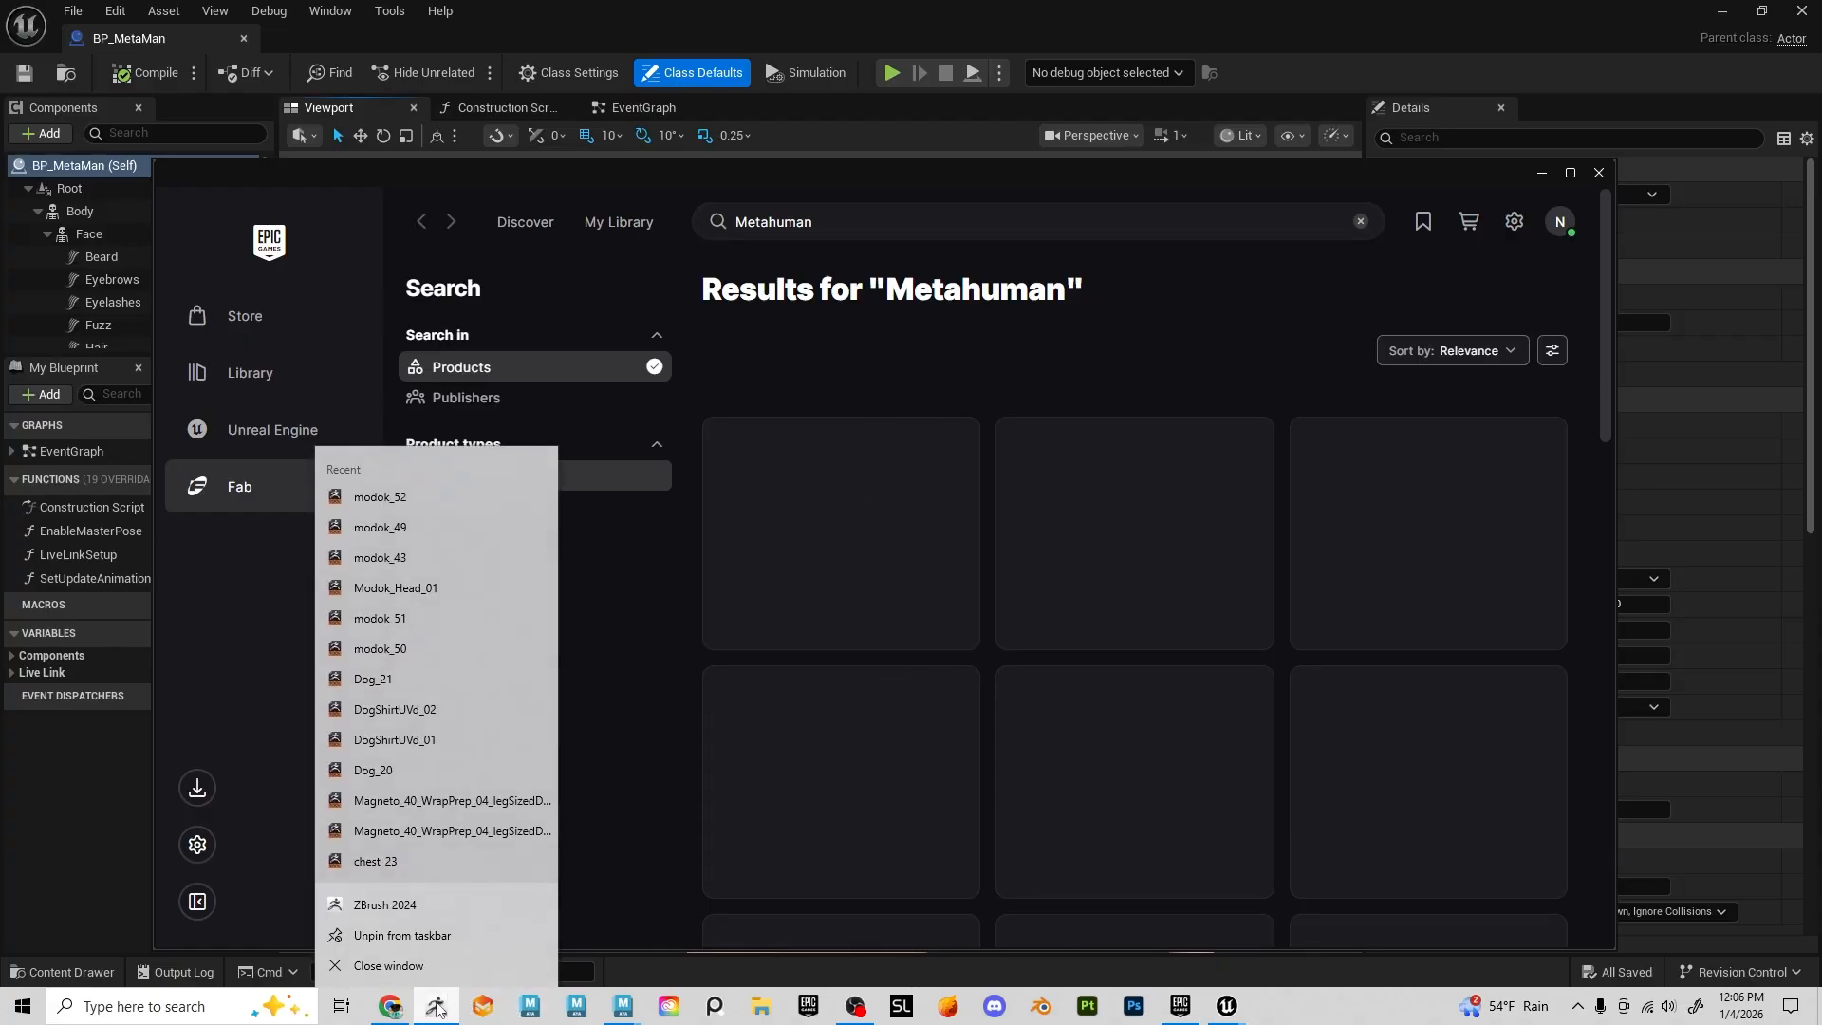
{"action": "left_click", "coordinate": [439, 973]}
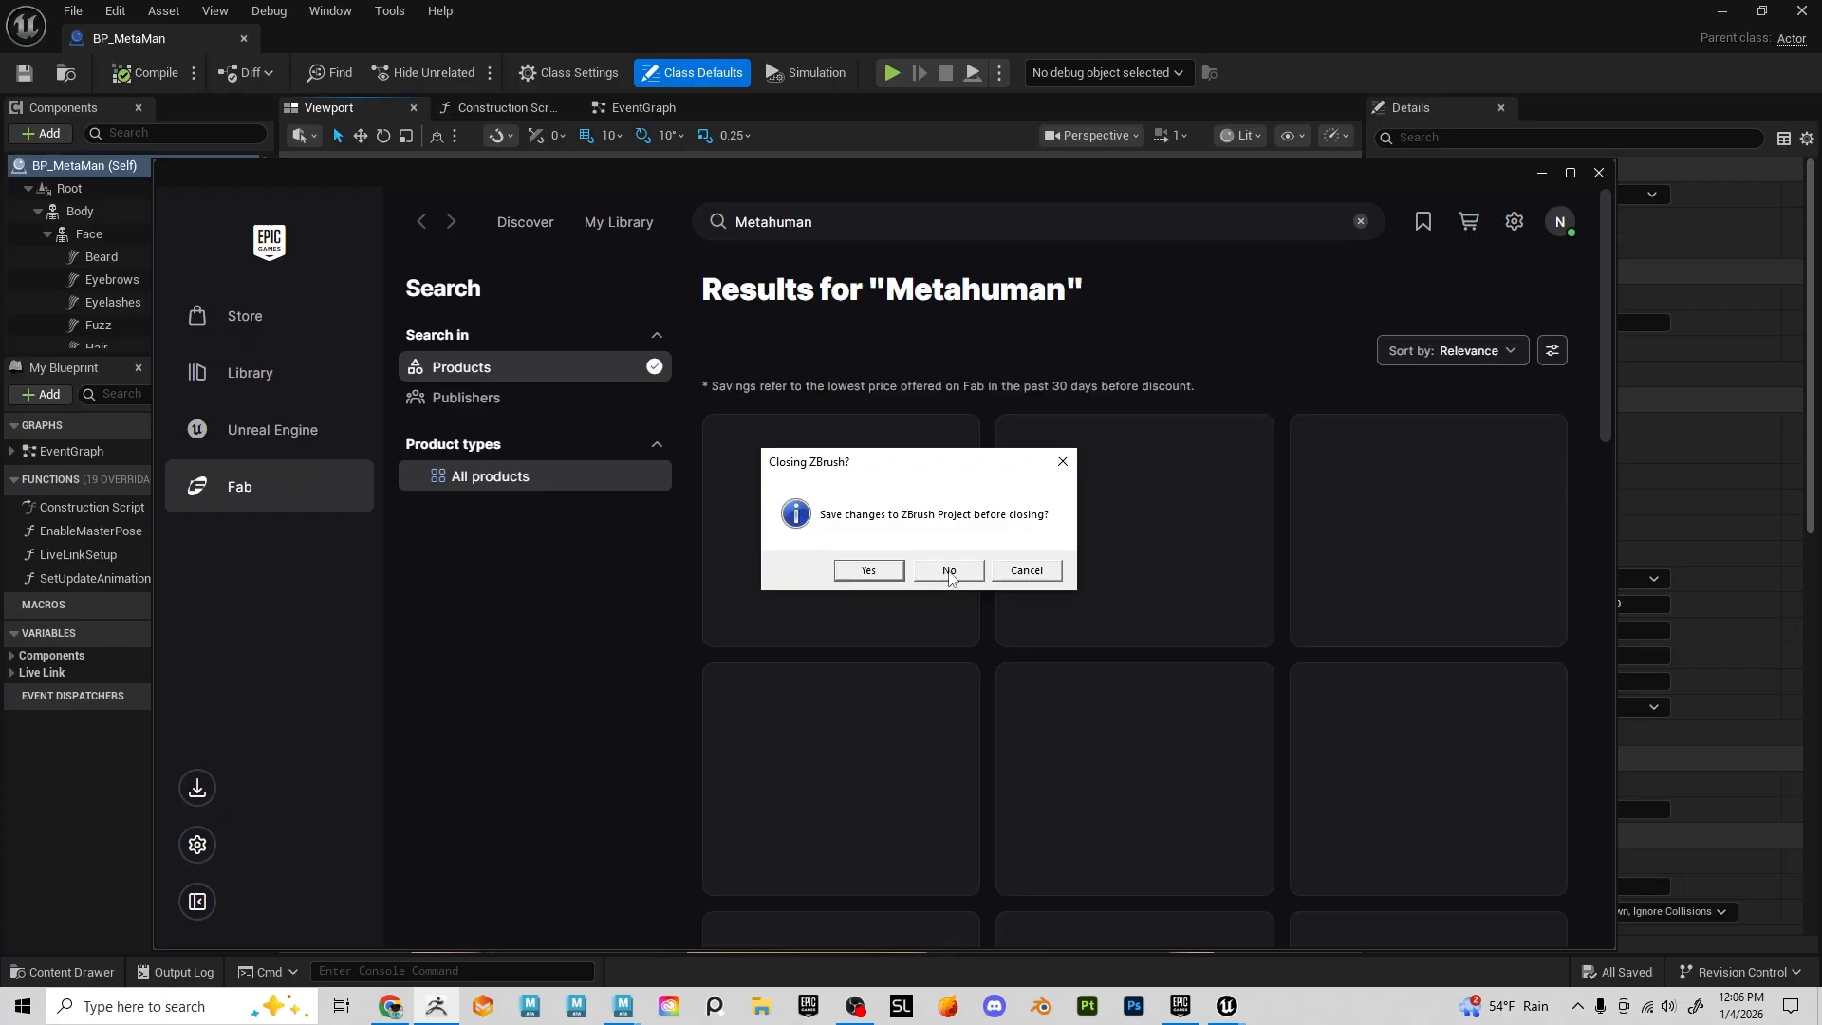
{"action": "left_click", "coordinate": [948, 570]}
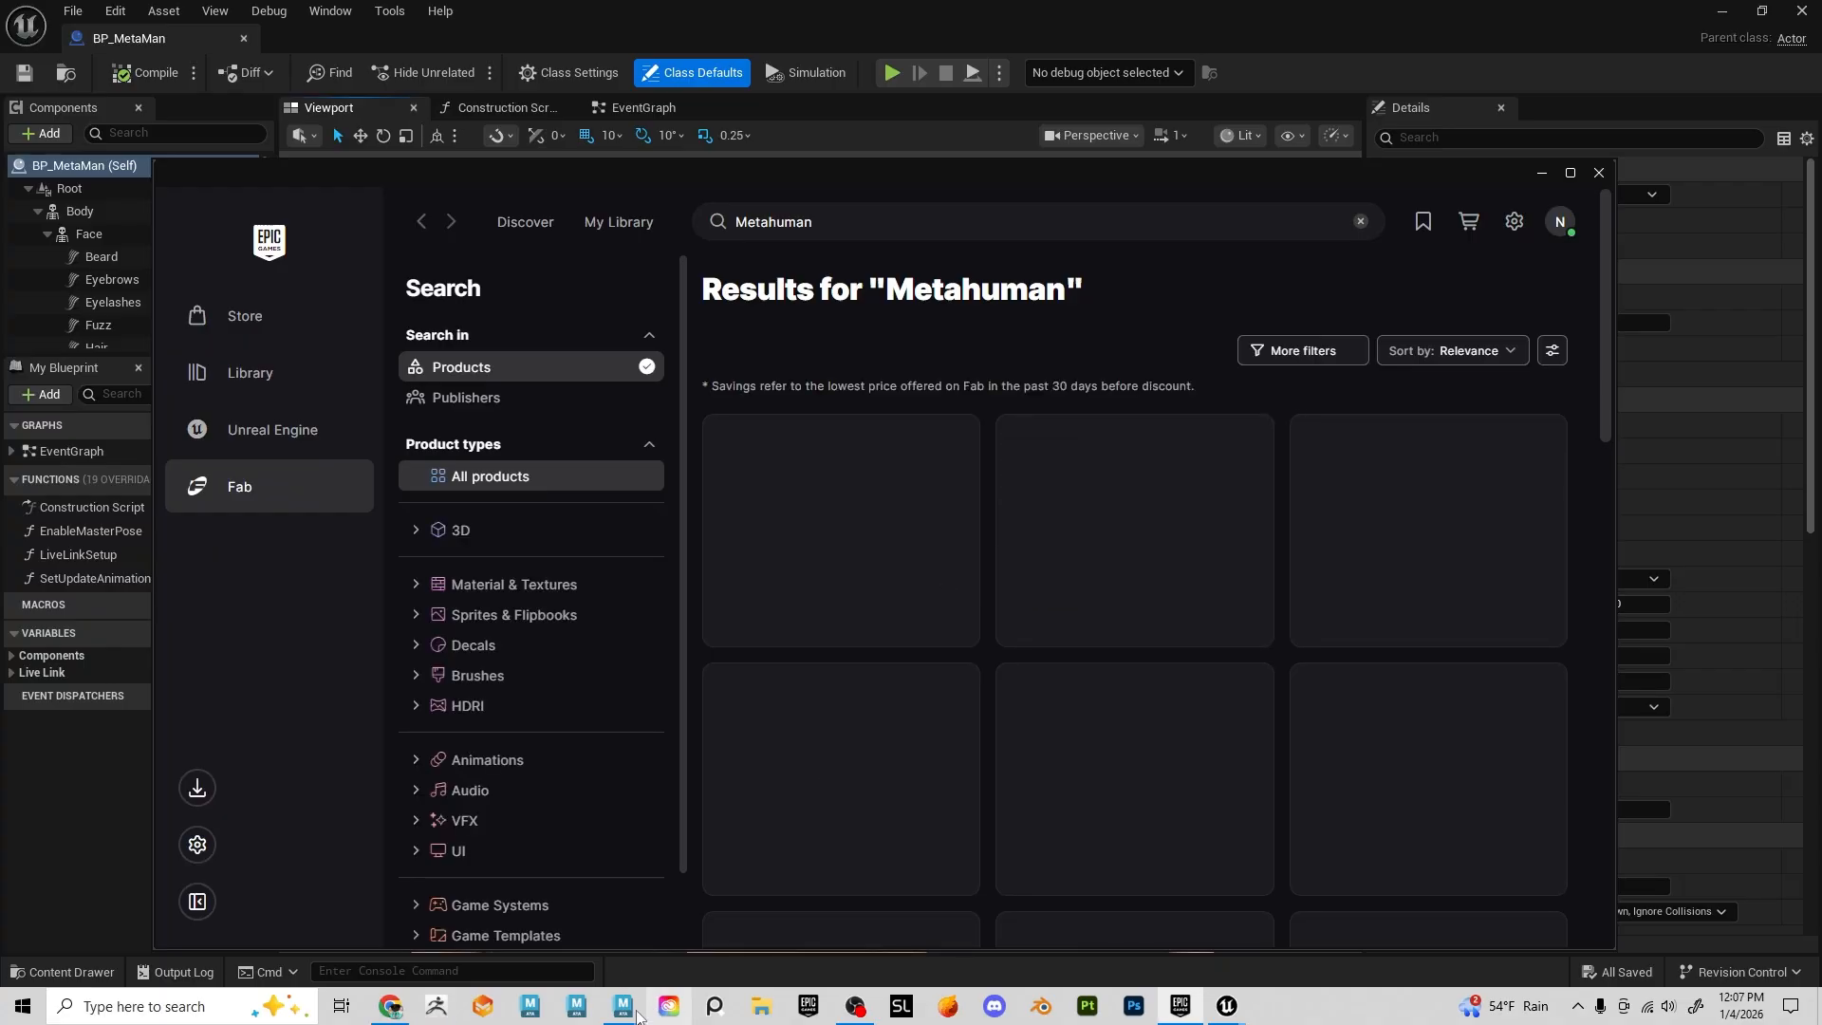
{"action": "right_click", "coordinate": [623, 1004]}
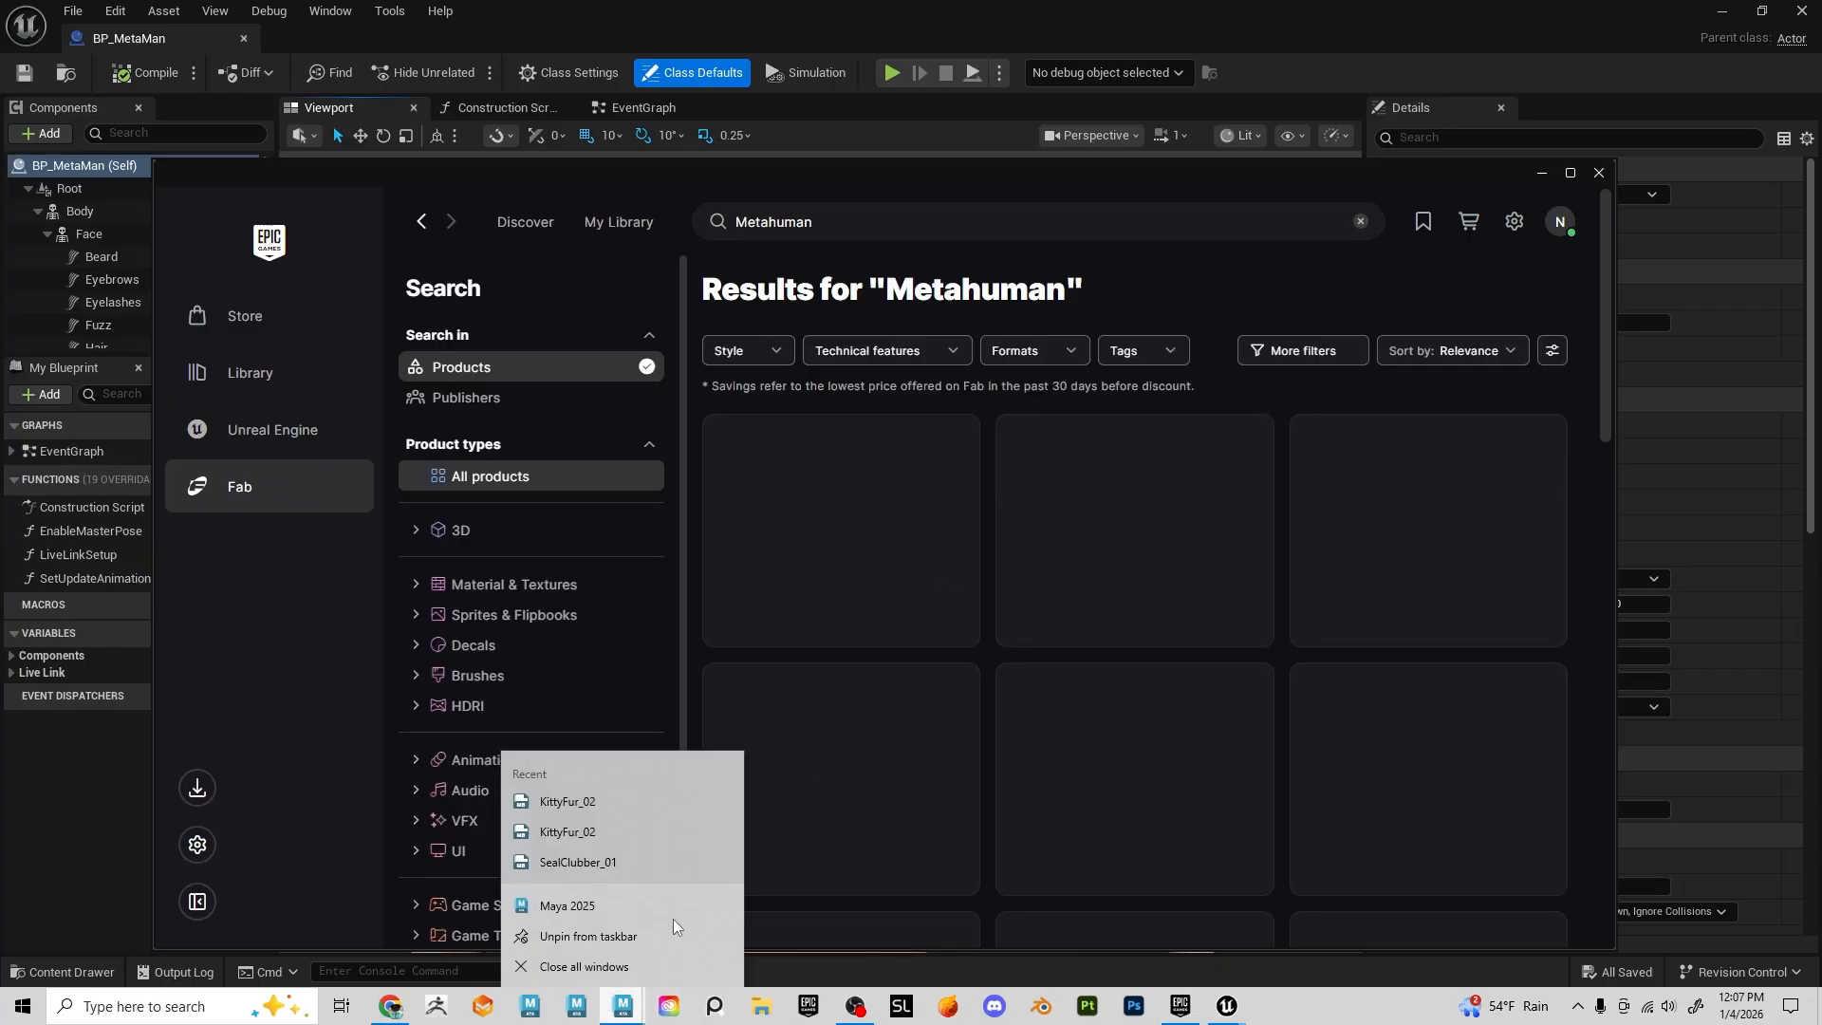
{"action": "left_click", "coordinate": [594, 966]}
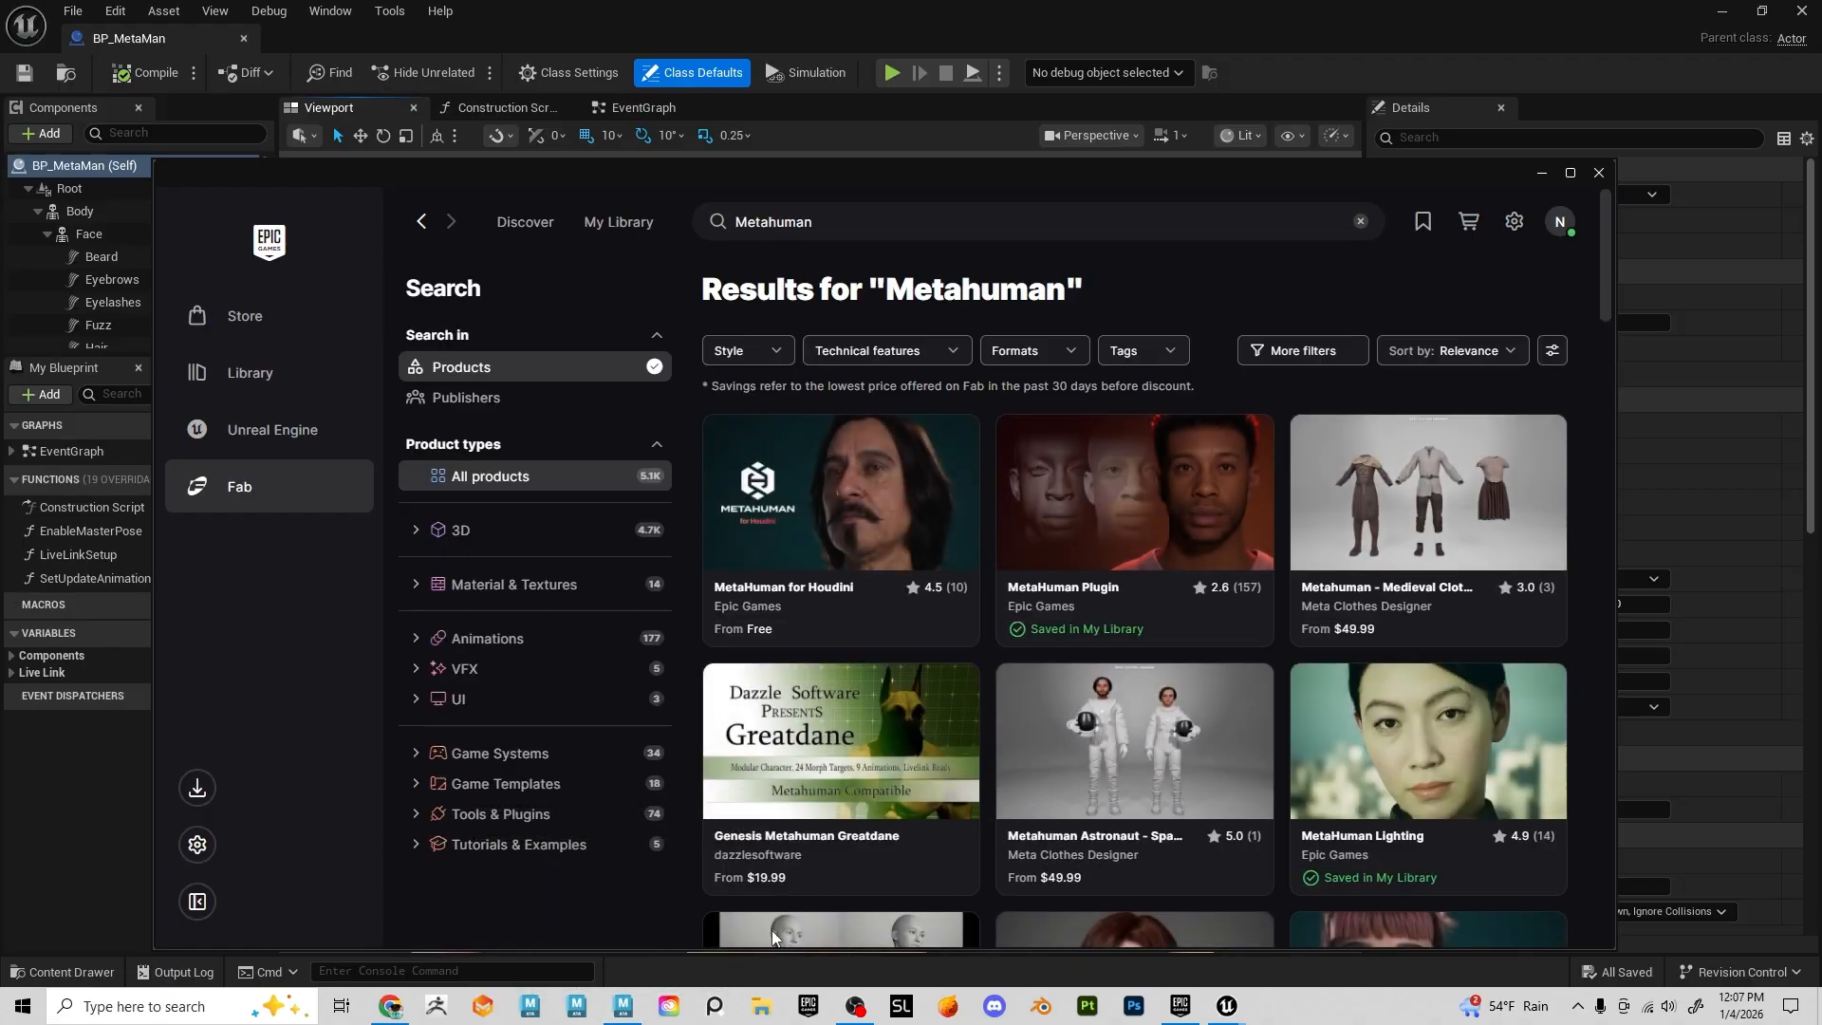
Open the MetaHuman for Maya listing in the results and check the export target options in the Fab settings
{"action": "scroll", "coordinate": [990, 677], "scroll_direction": "down", "scroll_amount": 3}
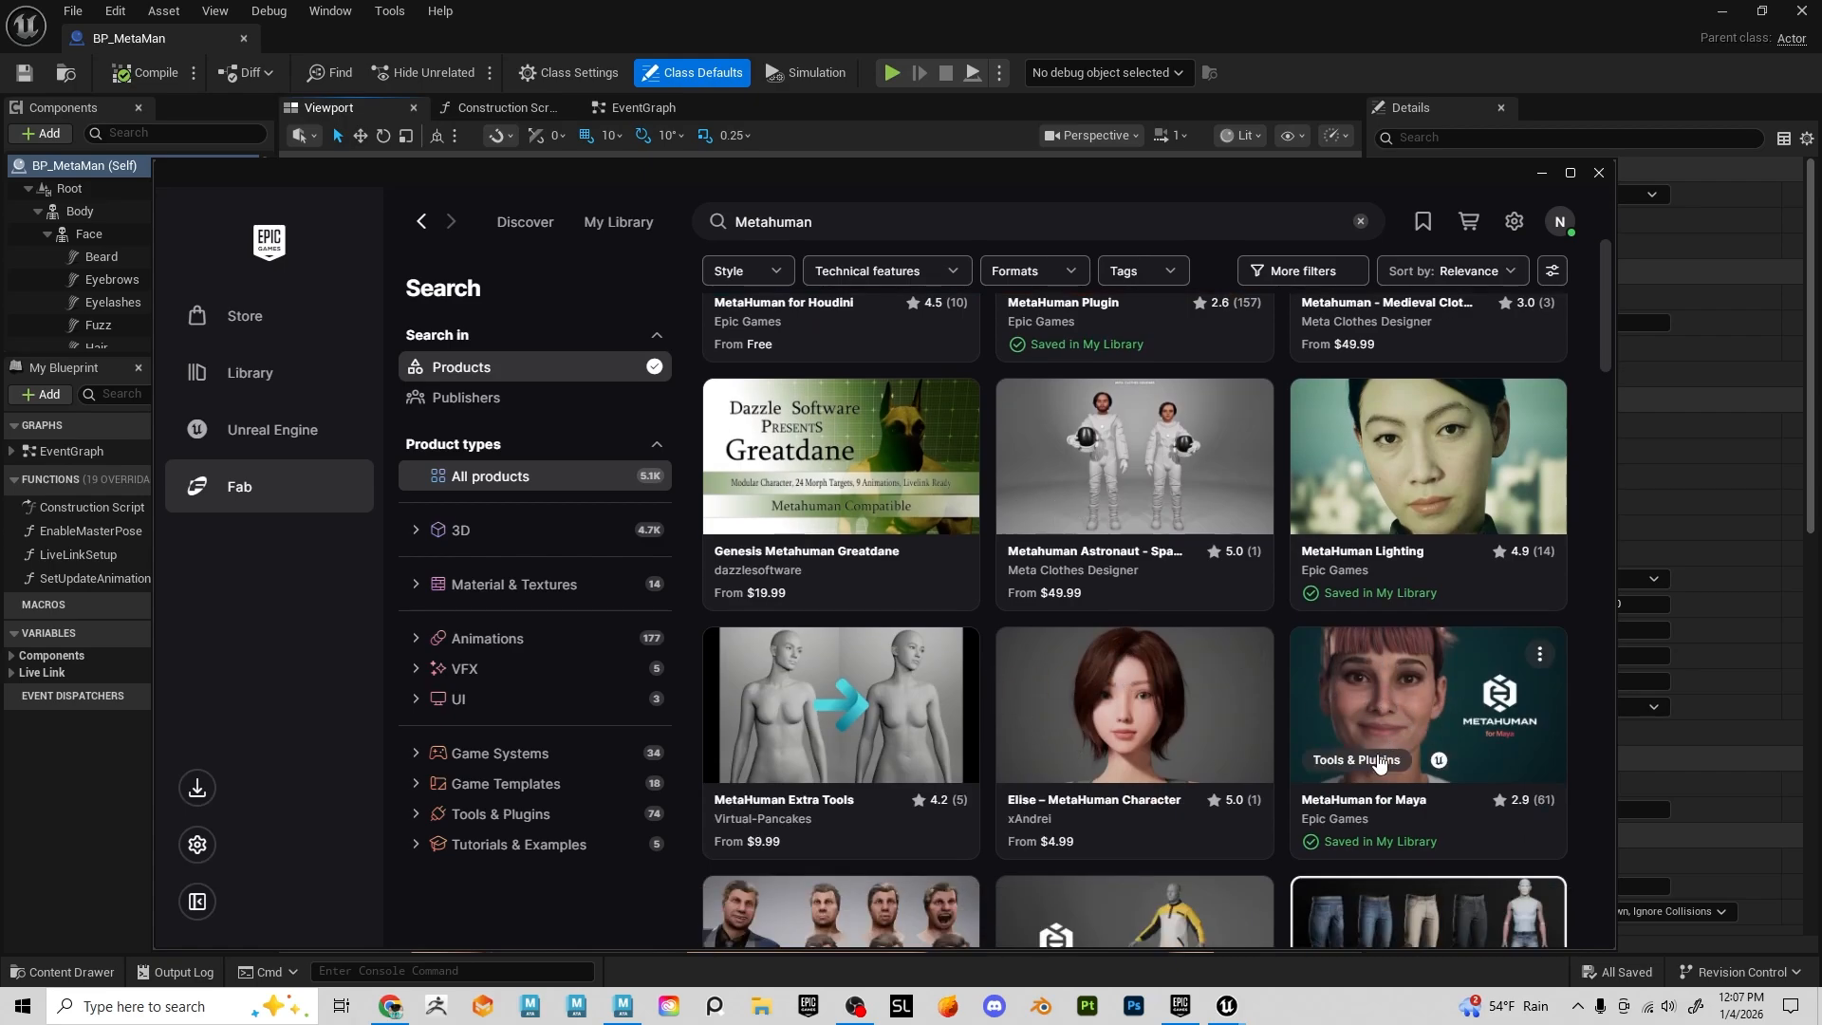
{"action": "left_click", "coordinate": [1400, 695]}
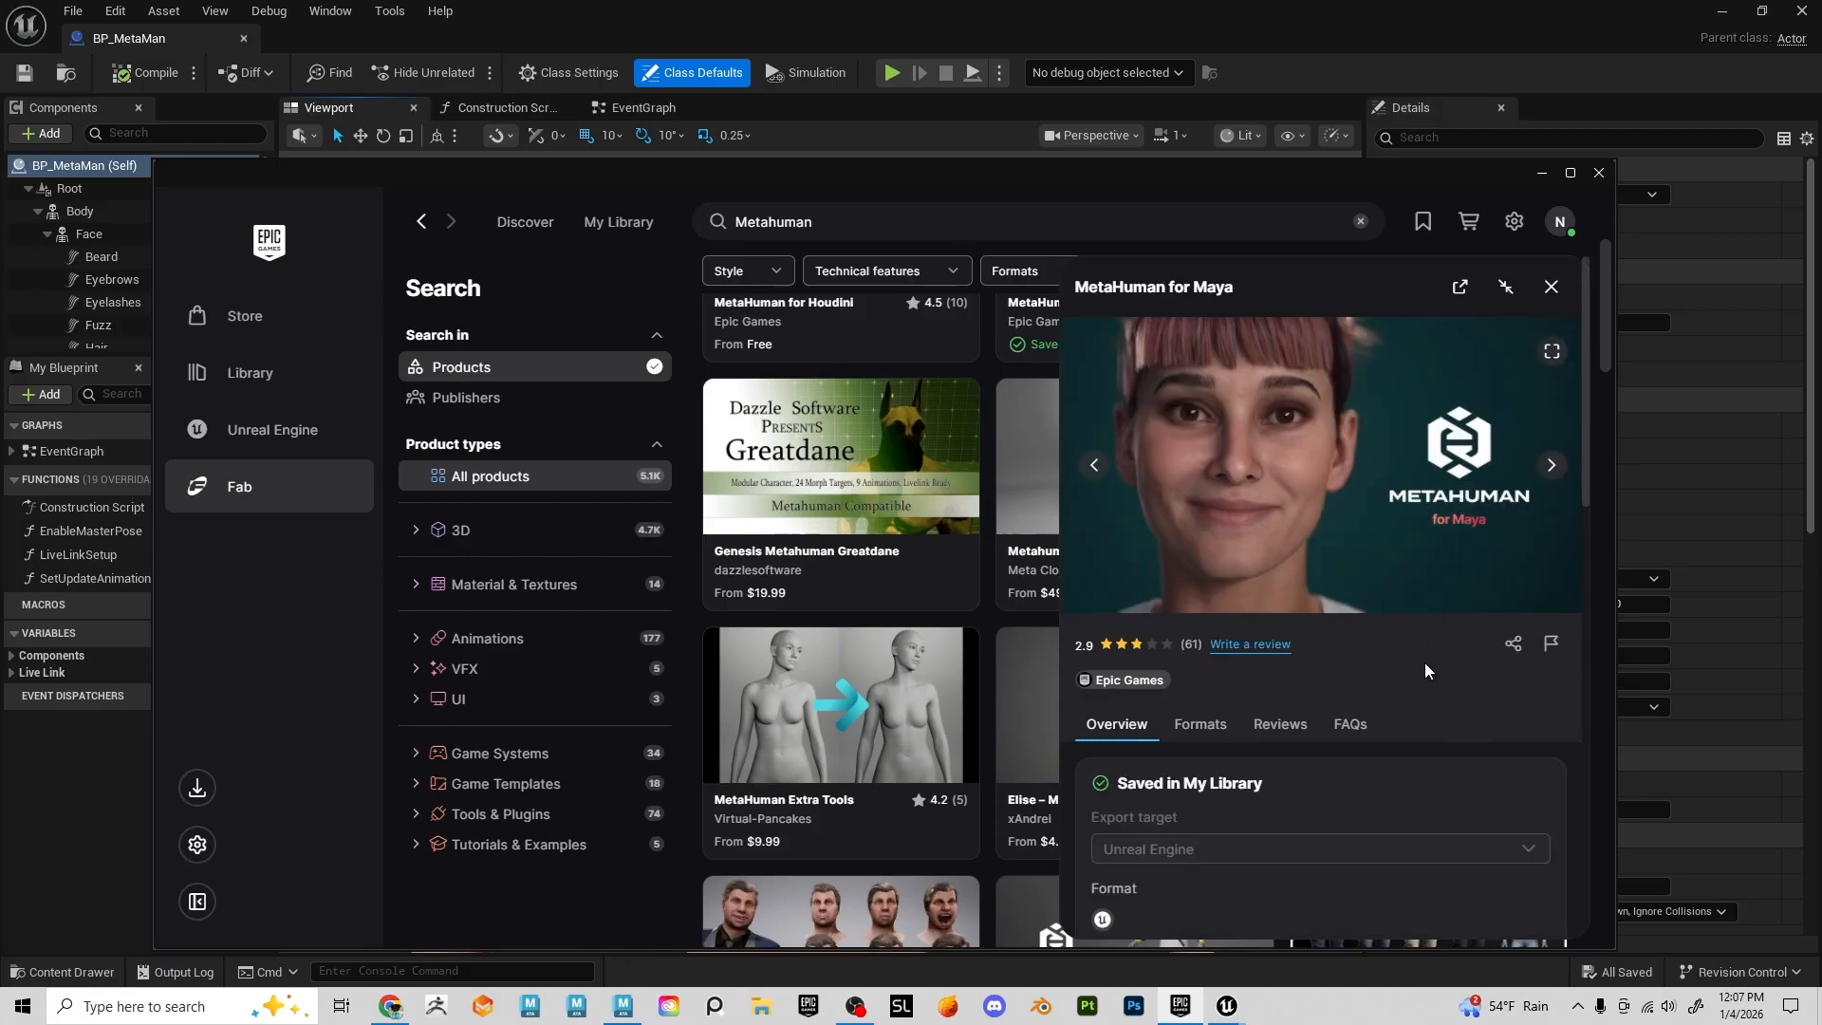
{"action": "scroll", "coordinate": [1408, 678], "scroll_direction": "down", "scroll_amount": 3}
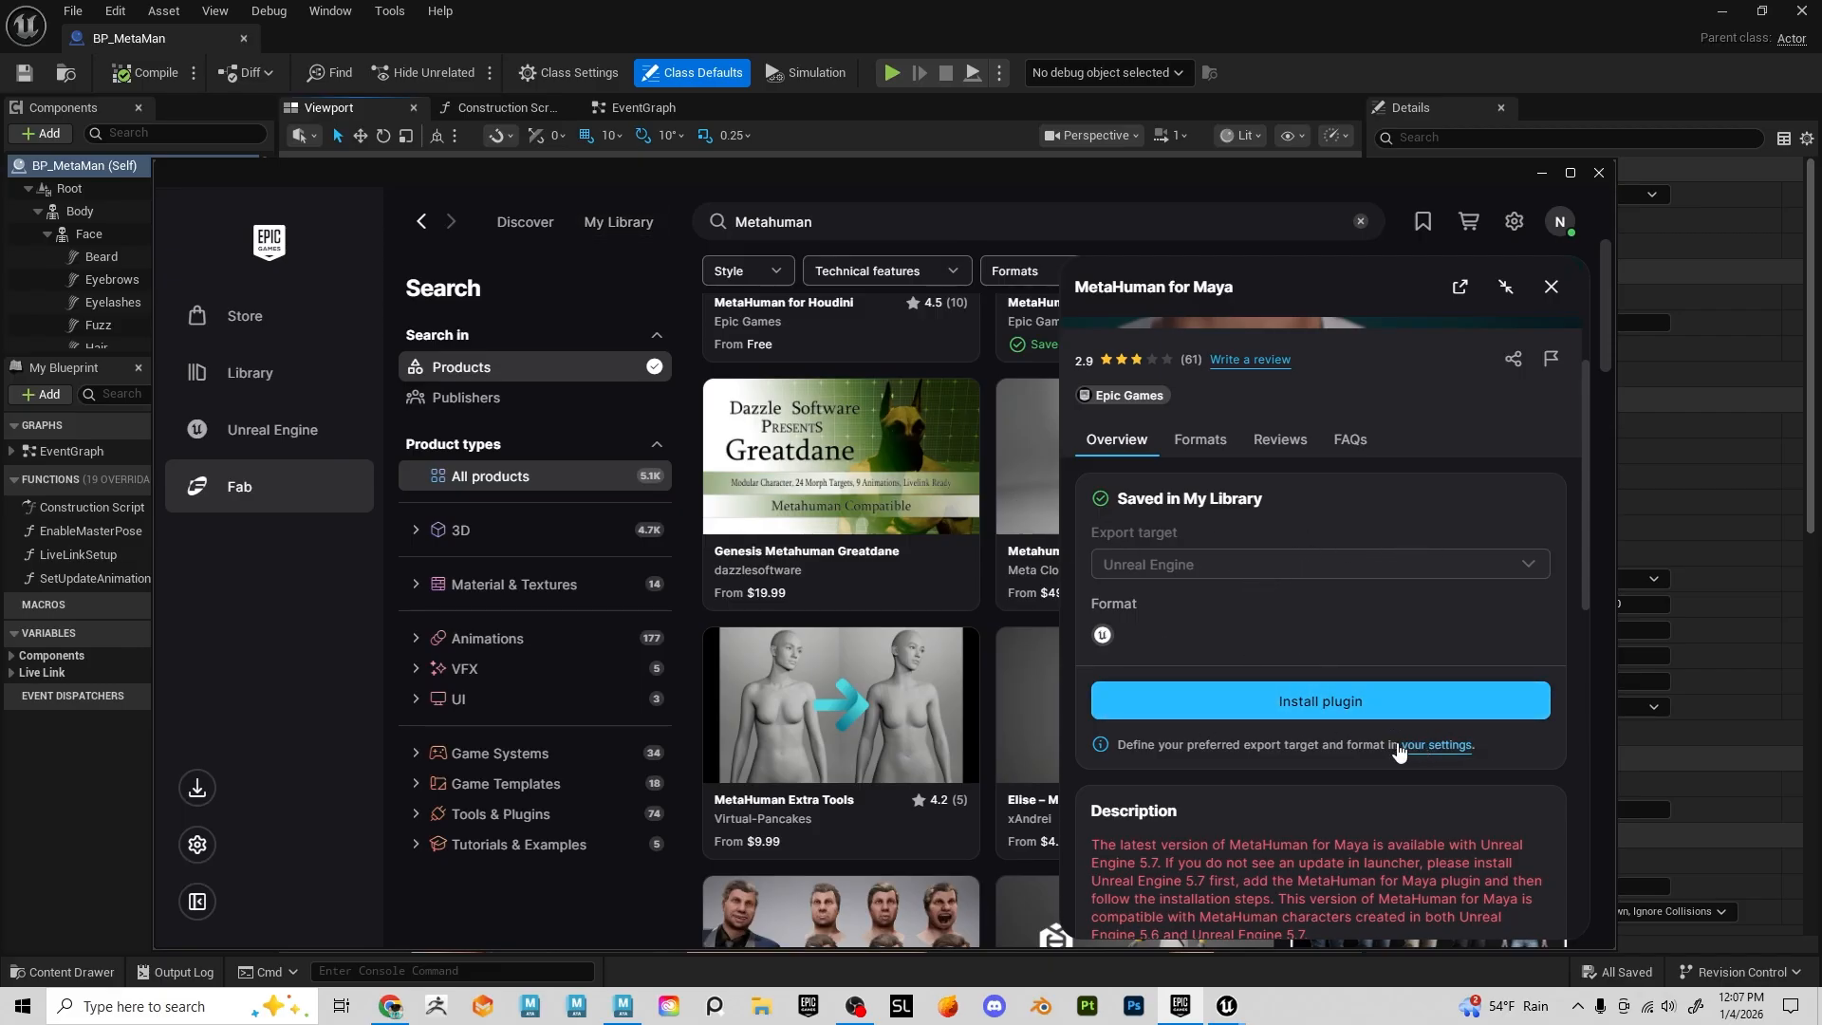
{"action": "left_click", "coordinate": [1449, 748]}
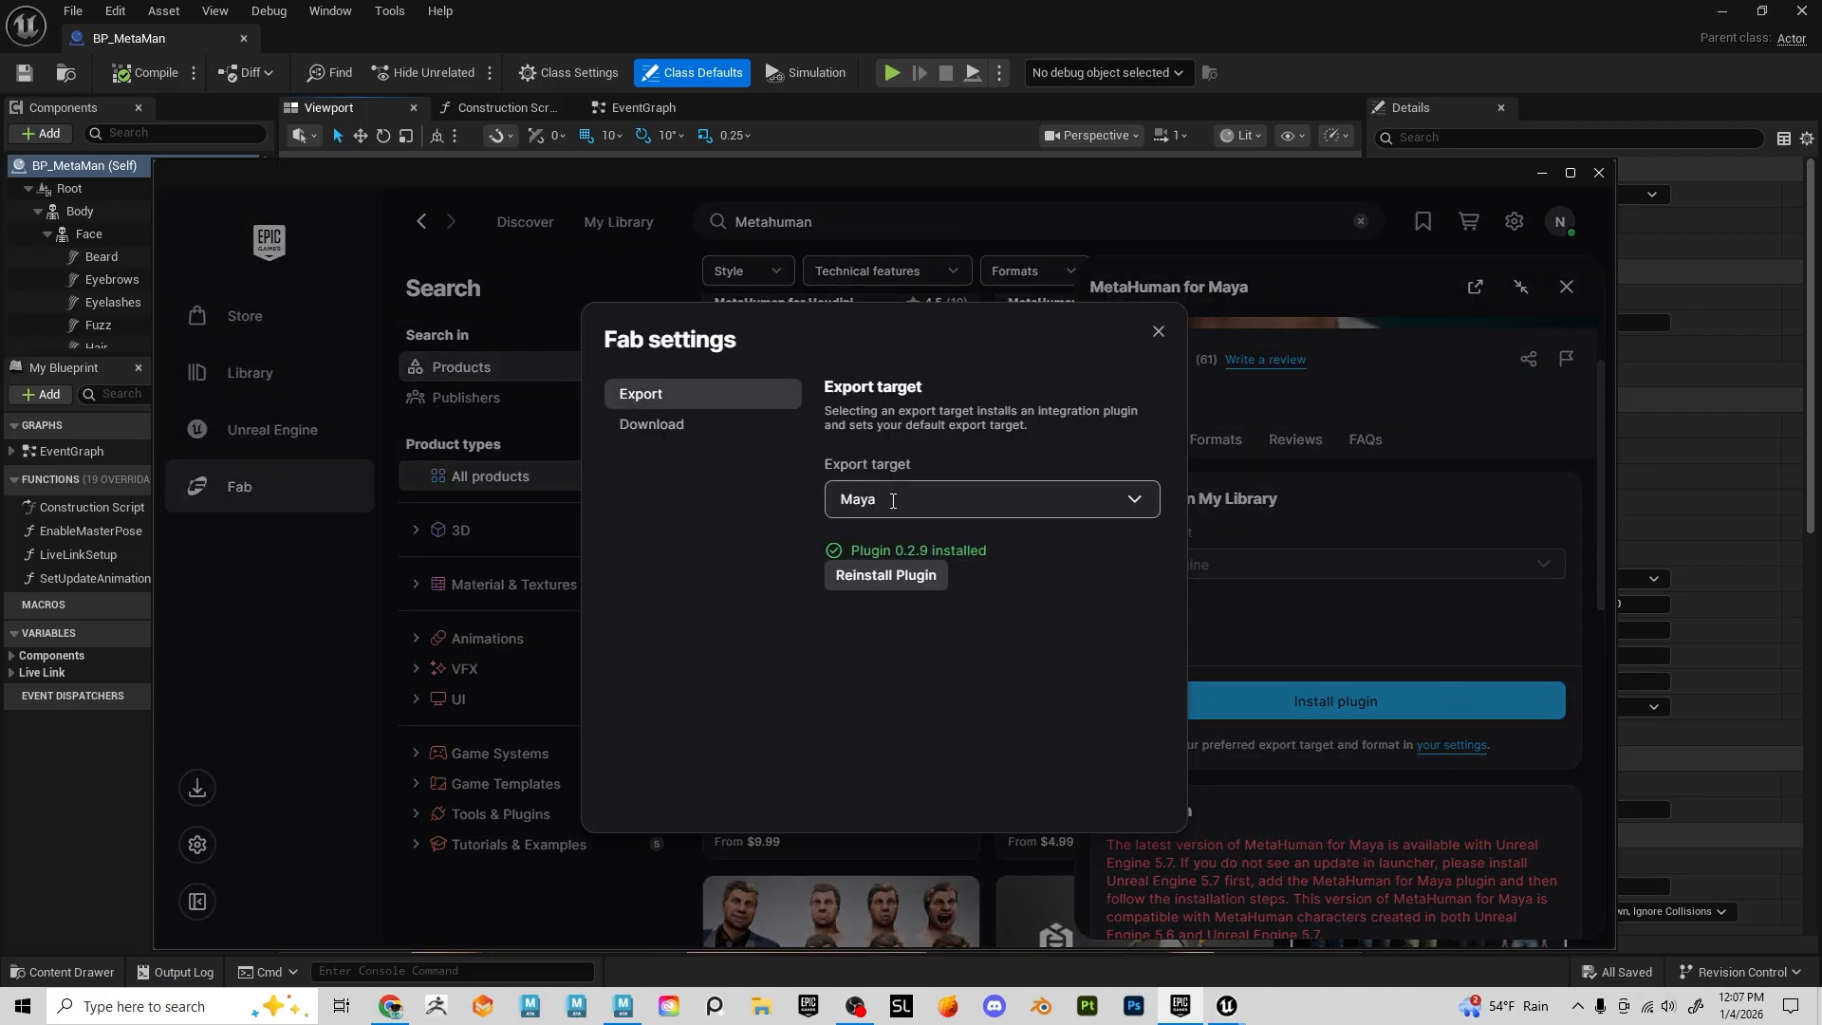
{"action": "left_click", "coordinate": [1014, 506]}
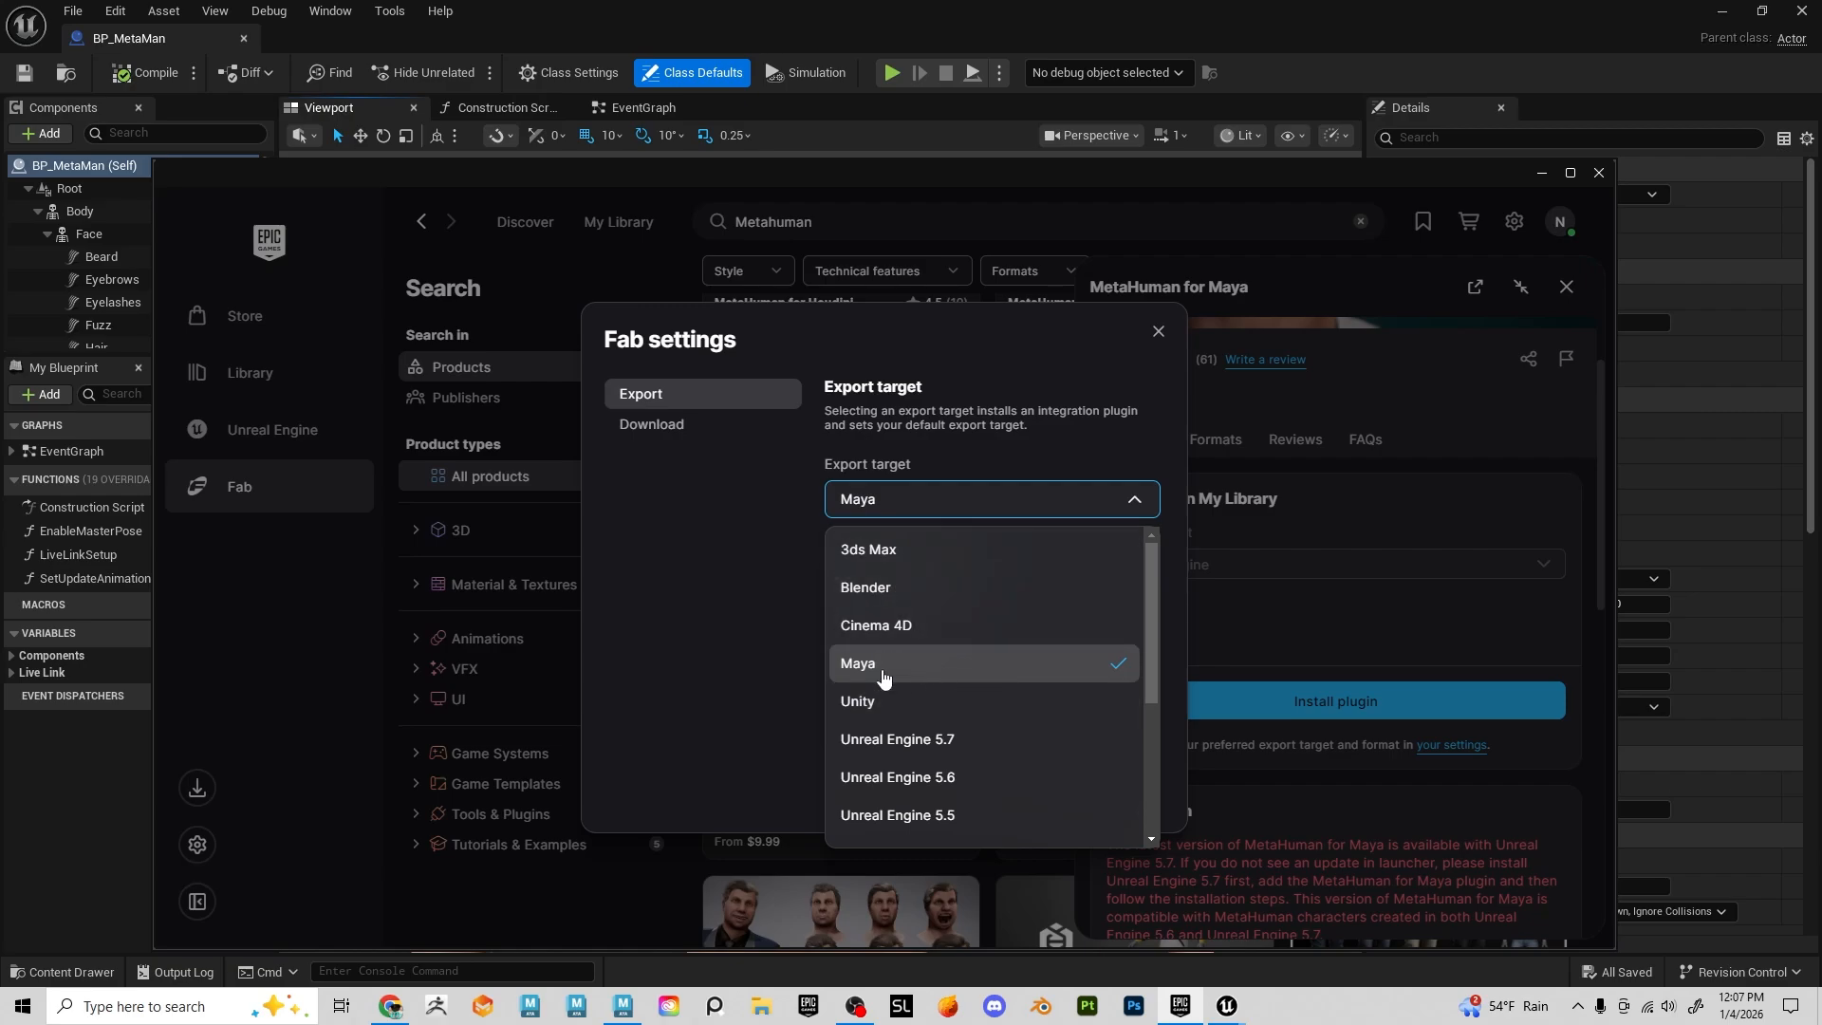
{"action": "left_click", "coordinate": [660, 671]}
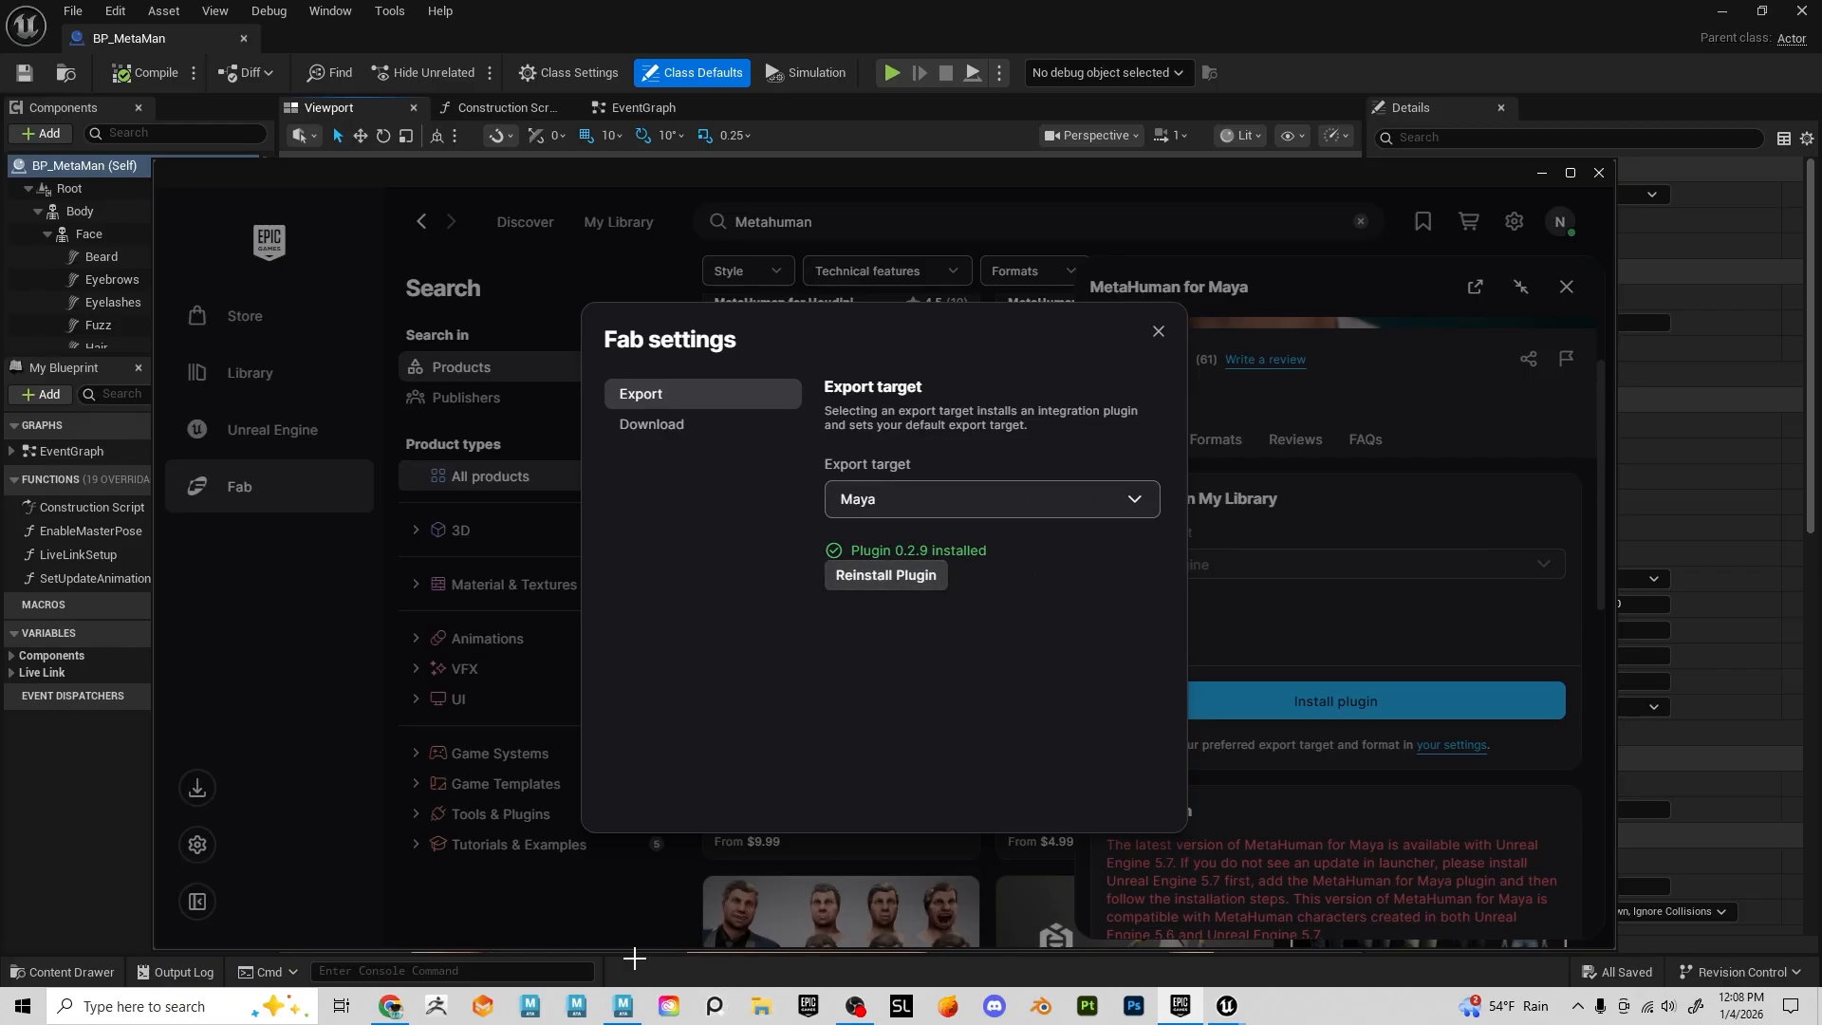
Close Maya without saving scene.mb, and dismiss the Fab settings and the MetaHuman for Maya listing
{"action": "left_click", "coordinate": [624, 1005]}
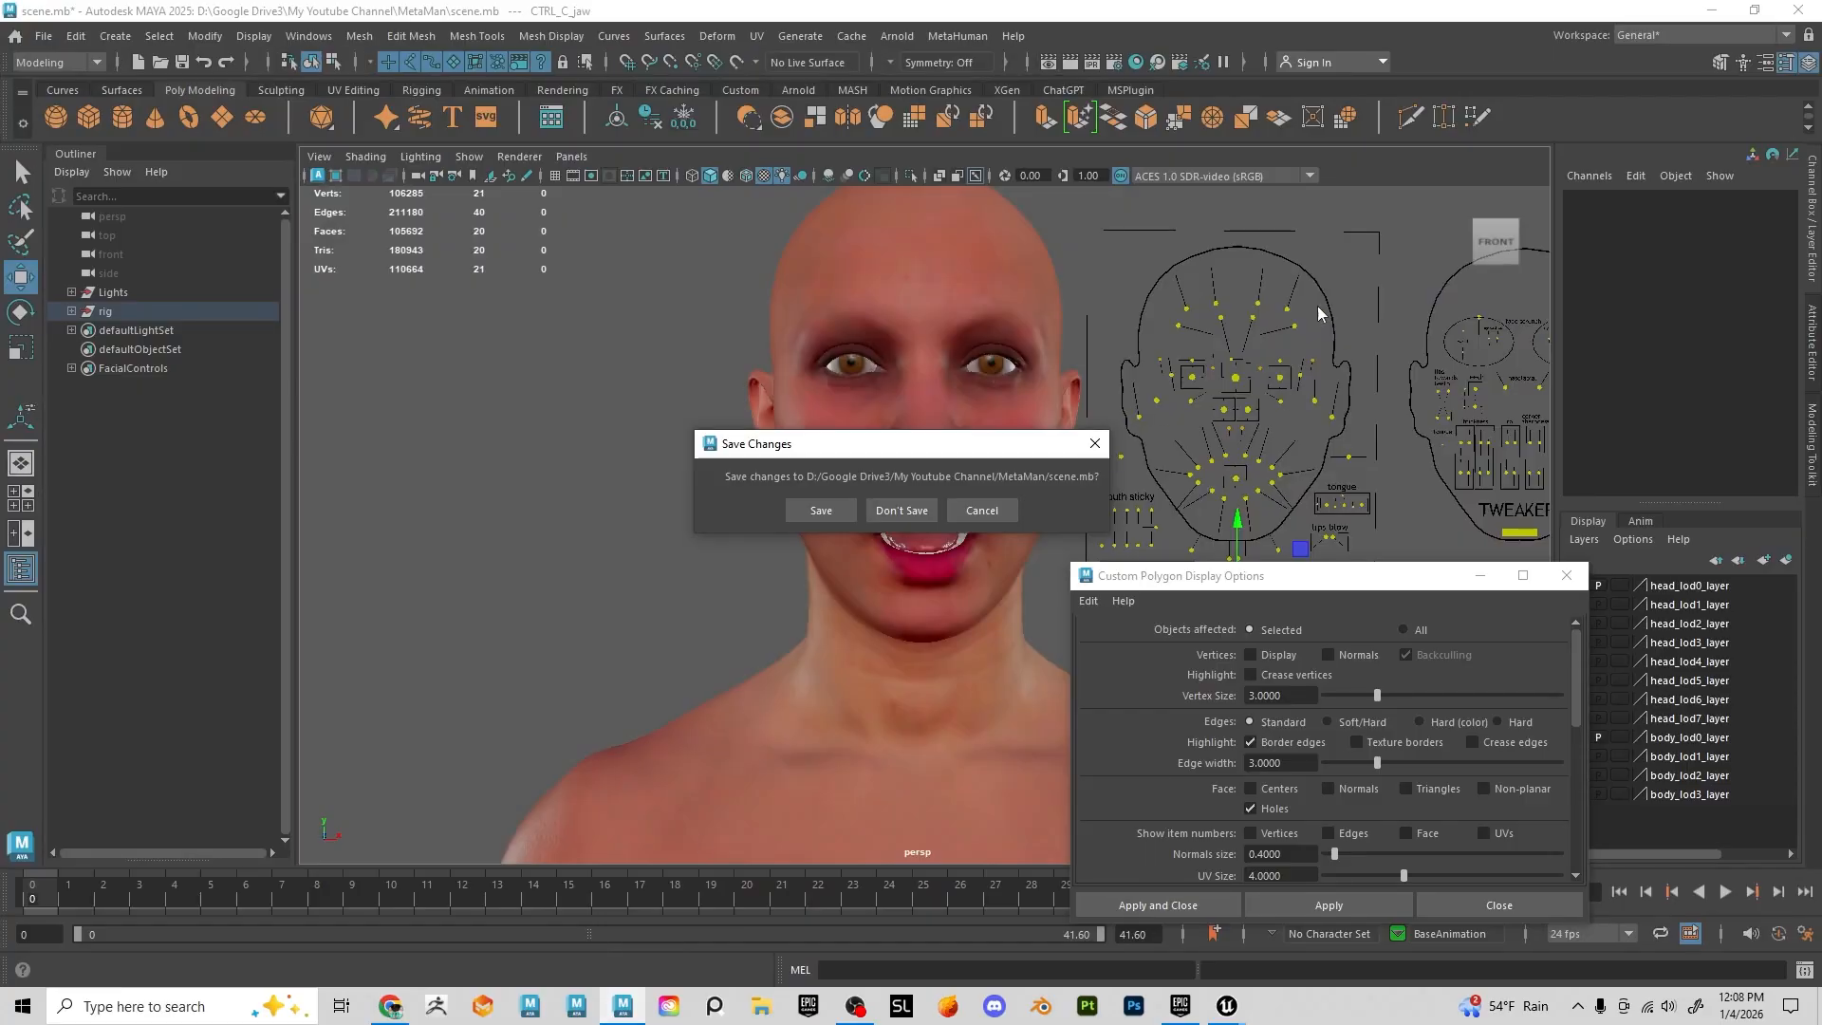
{"action": "left_click", "coordinate": [886, 514]}
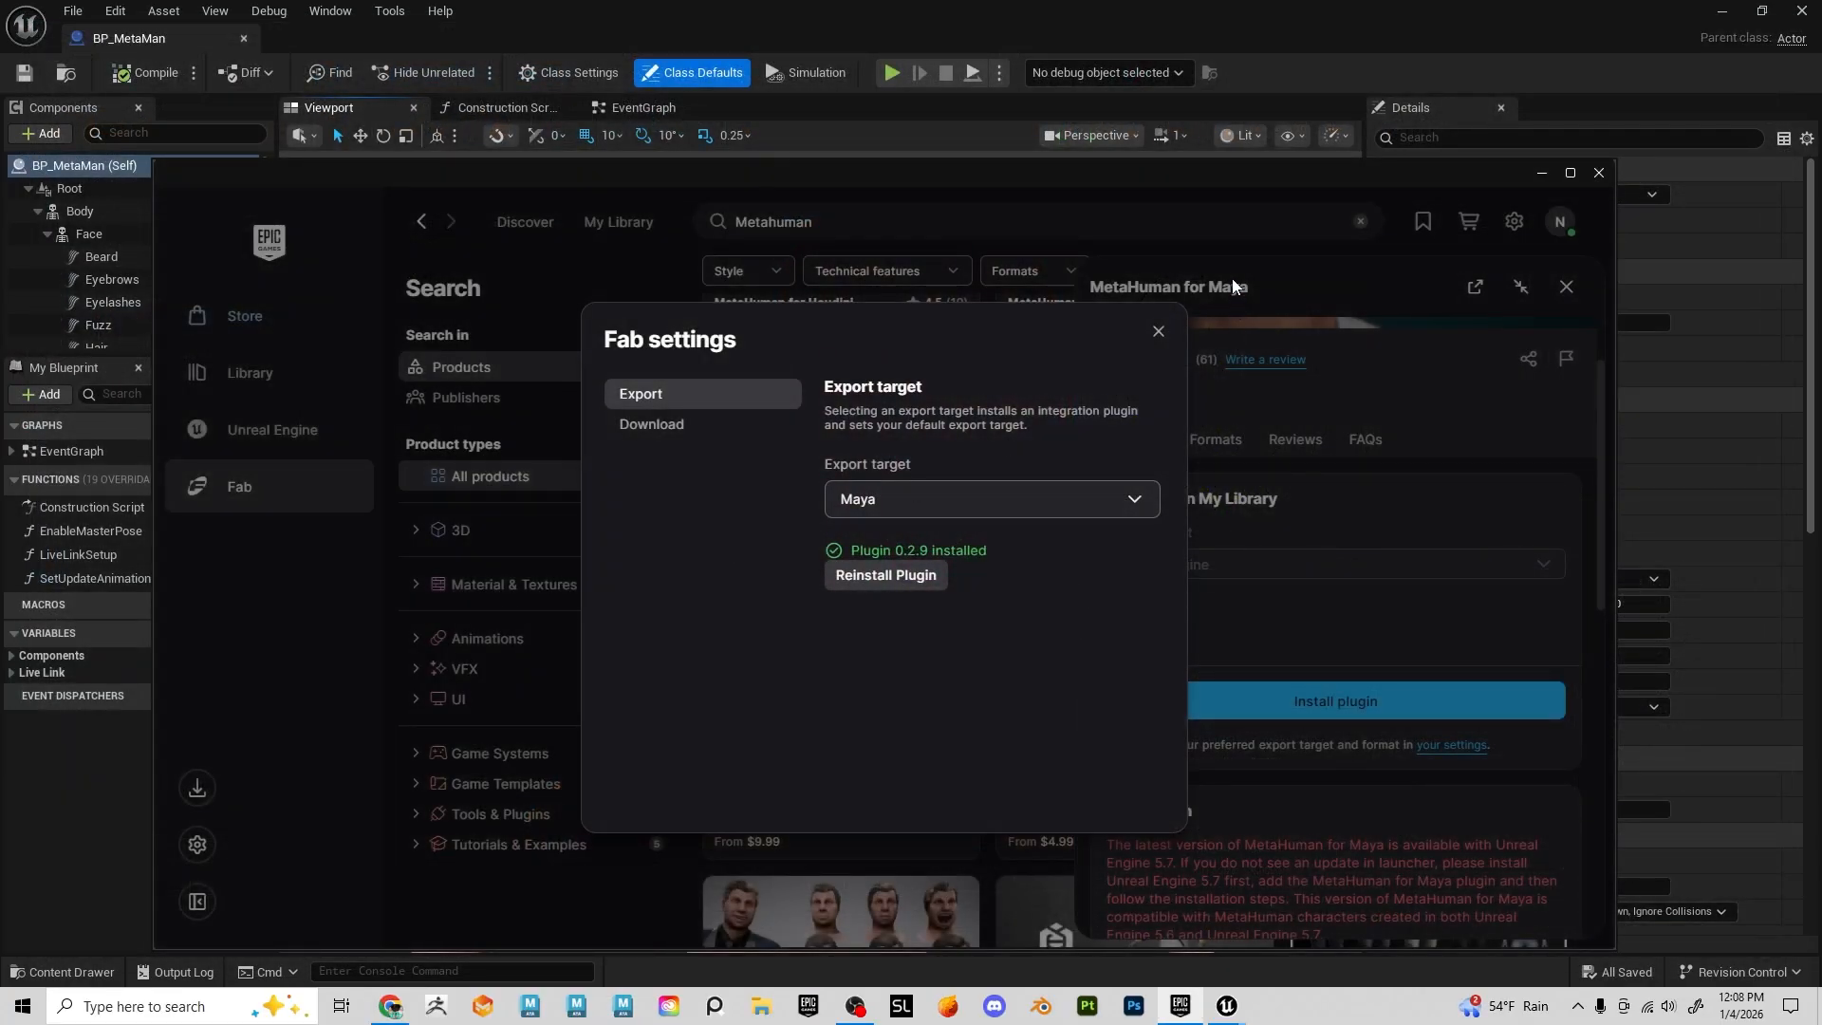
{"action": "left_click", "coordinate": [1156, 334]}
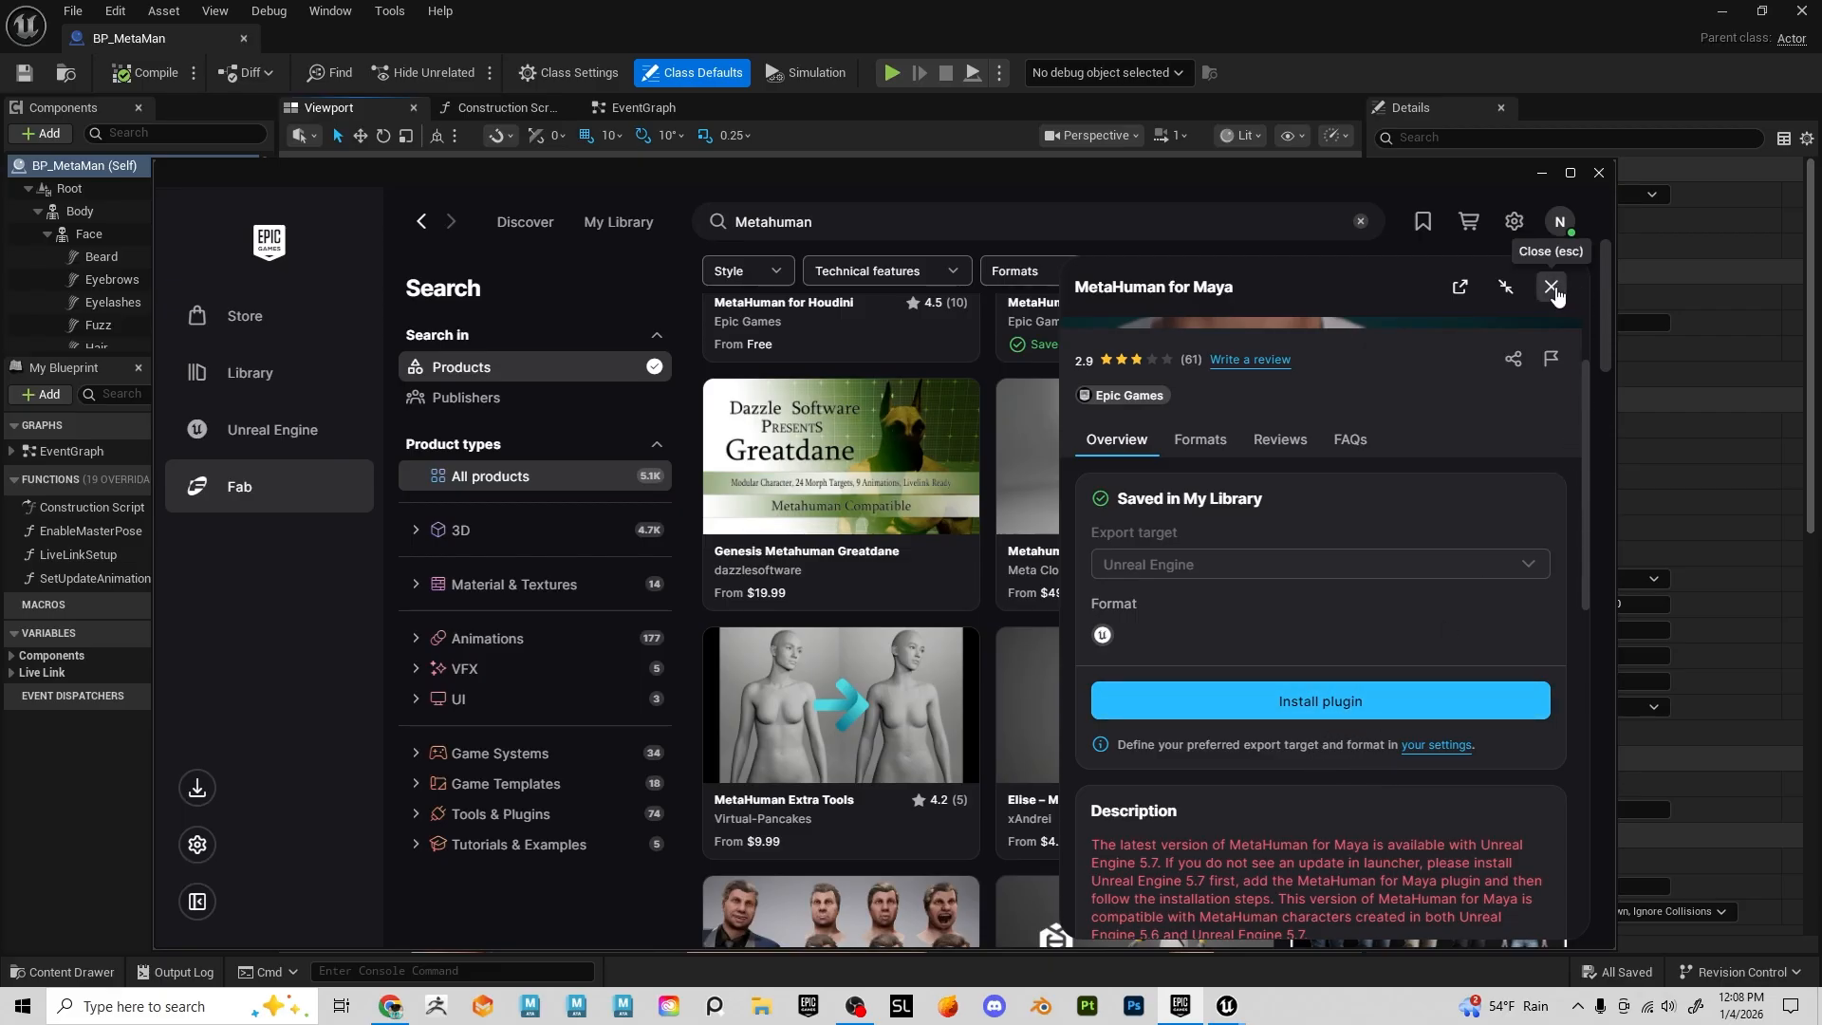
{"action": "left_click", "coordinate": [1552, 288]}
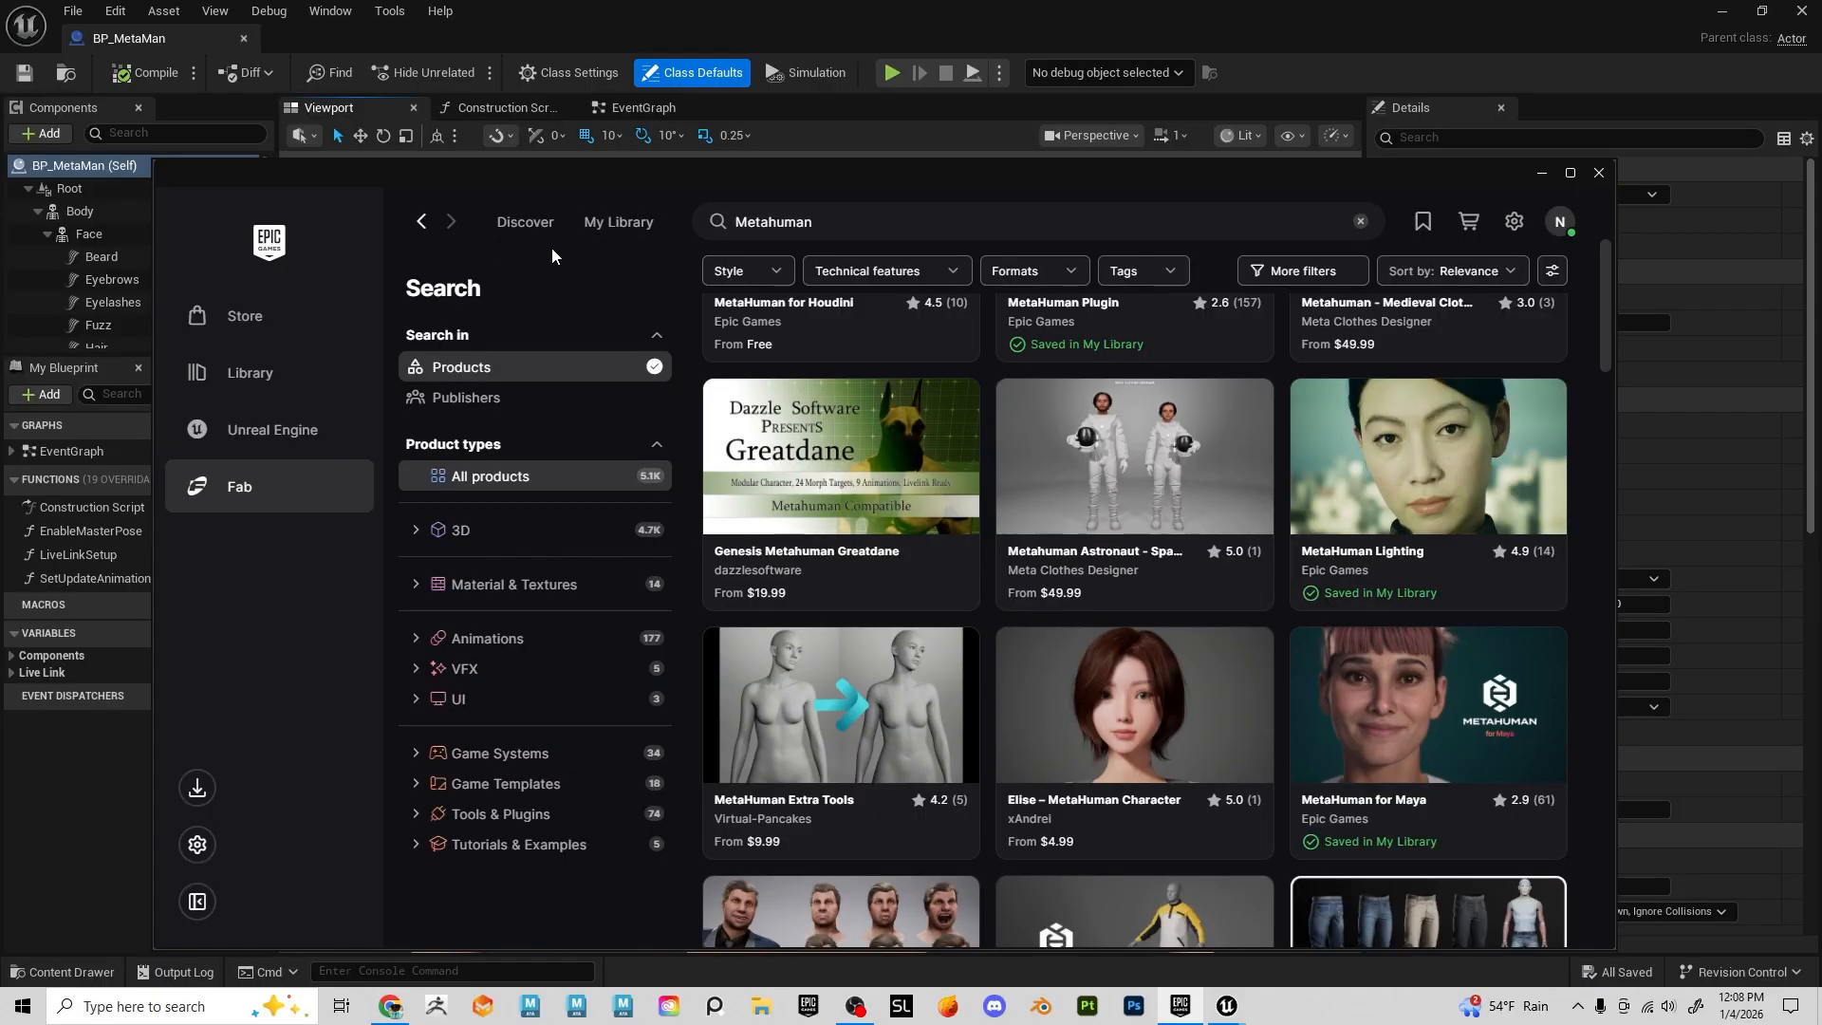
Check the installed plugins of Unreal Engine 5.7.1 in the launcher for MetaHuman for Maya
{"action": "left_click", "coordinate": [631, 228]}
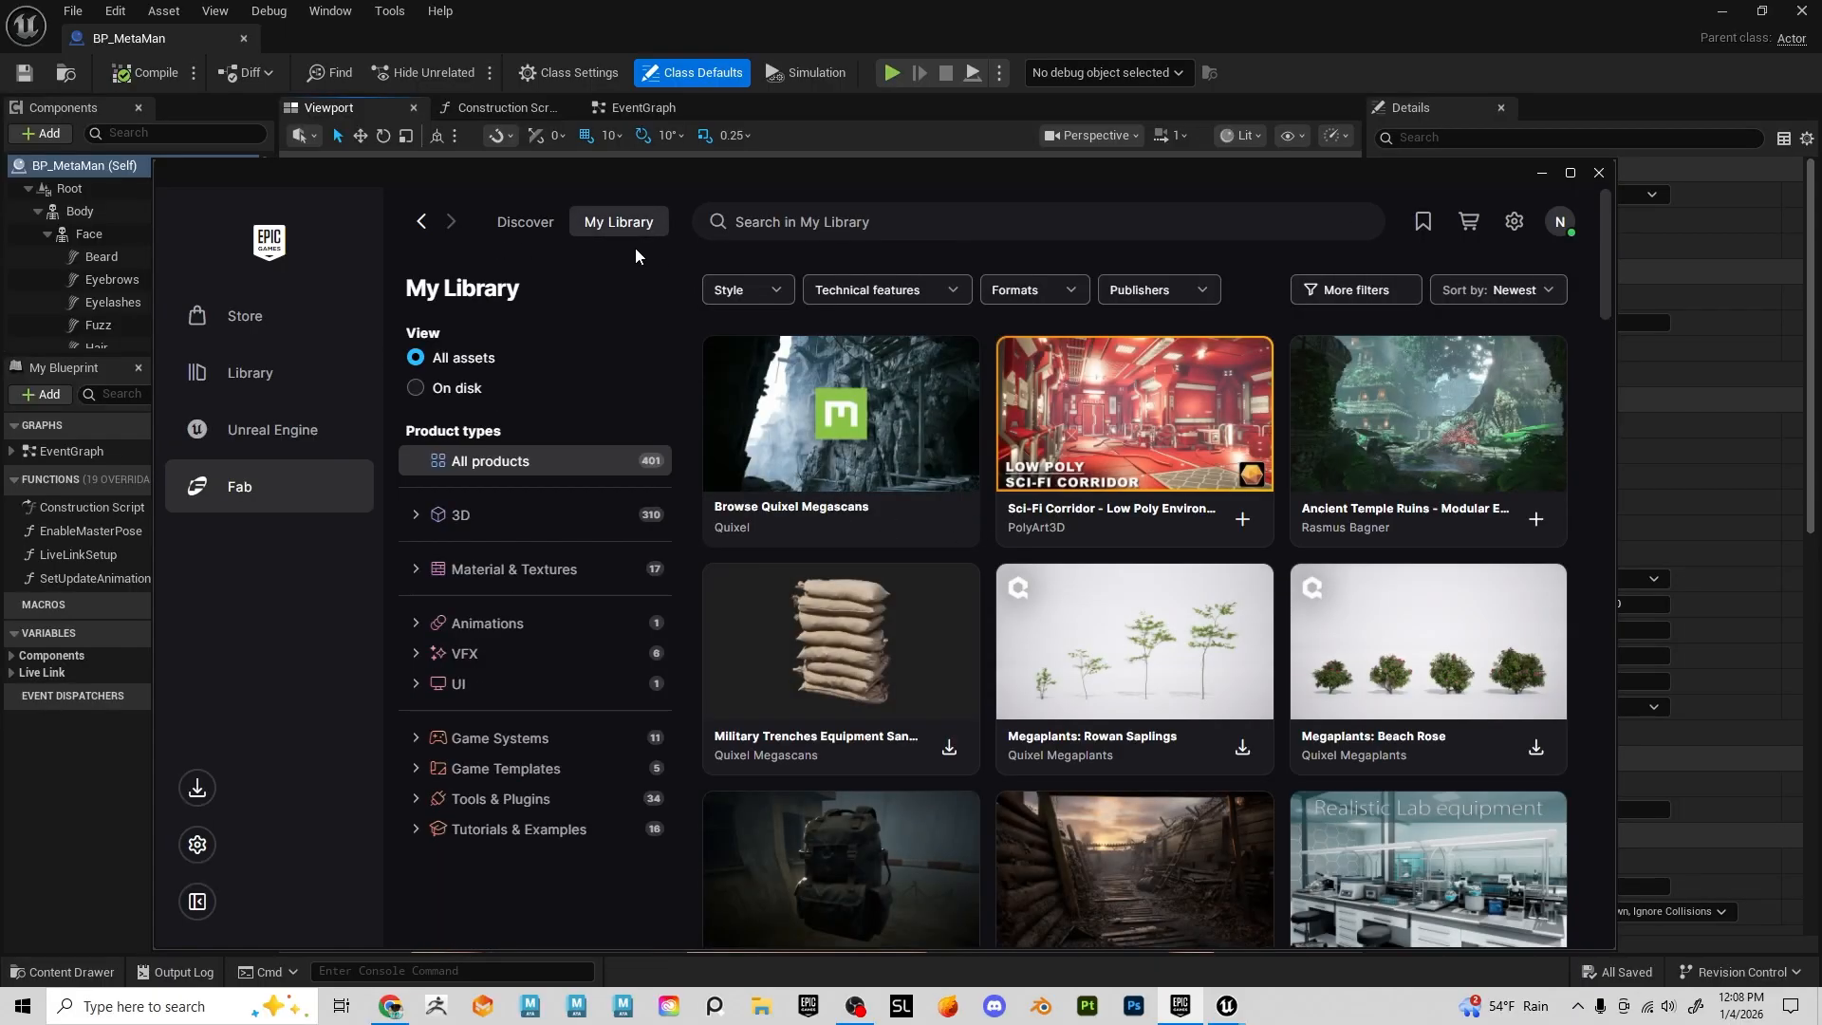
{"action": "left_click", "coordinate": [264, 439]}
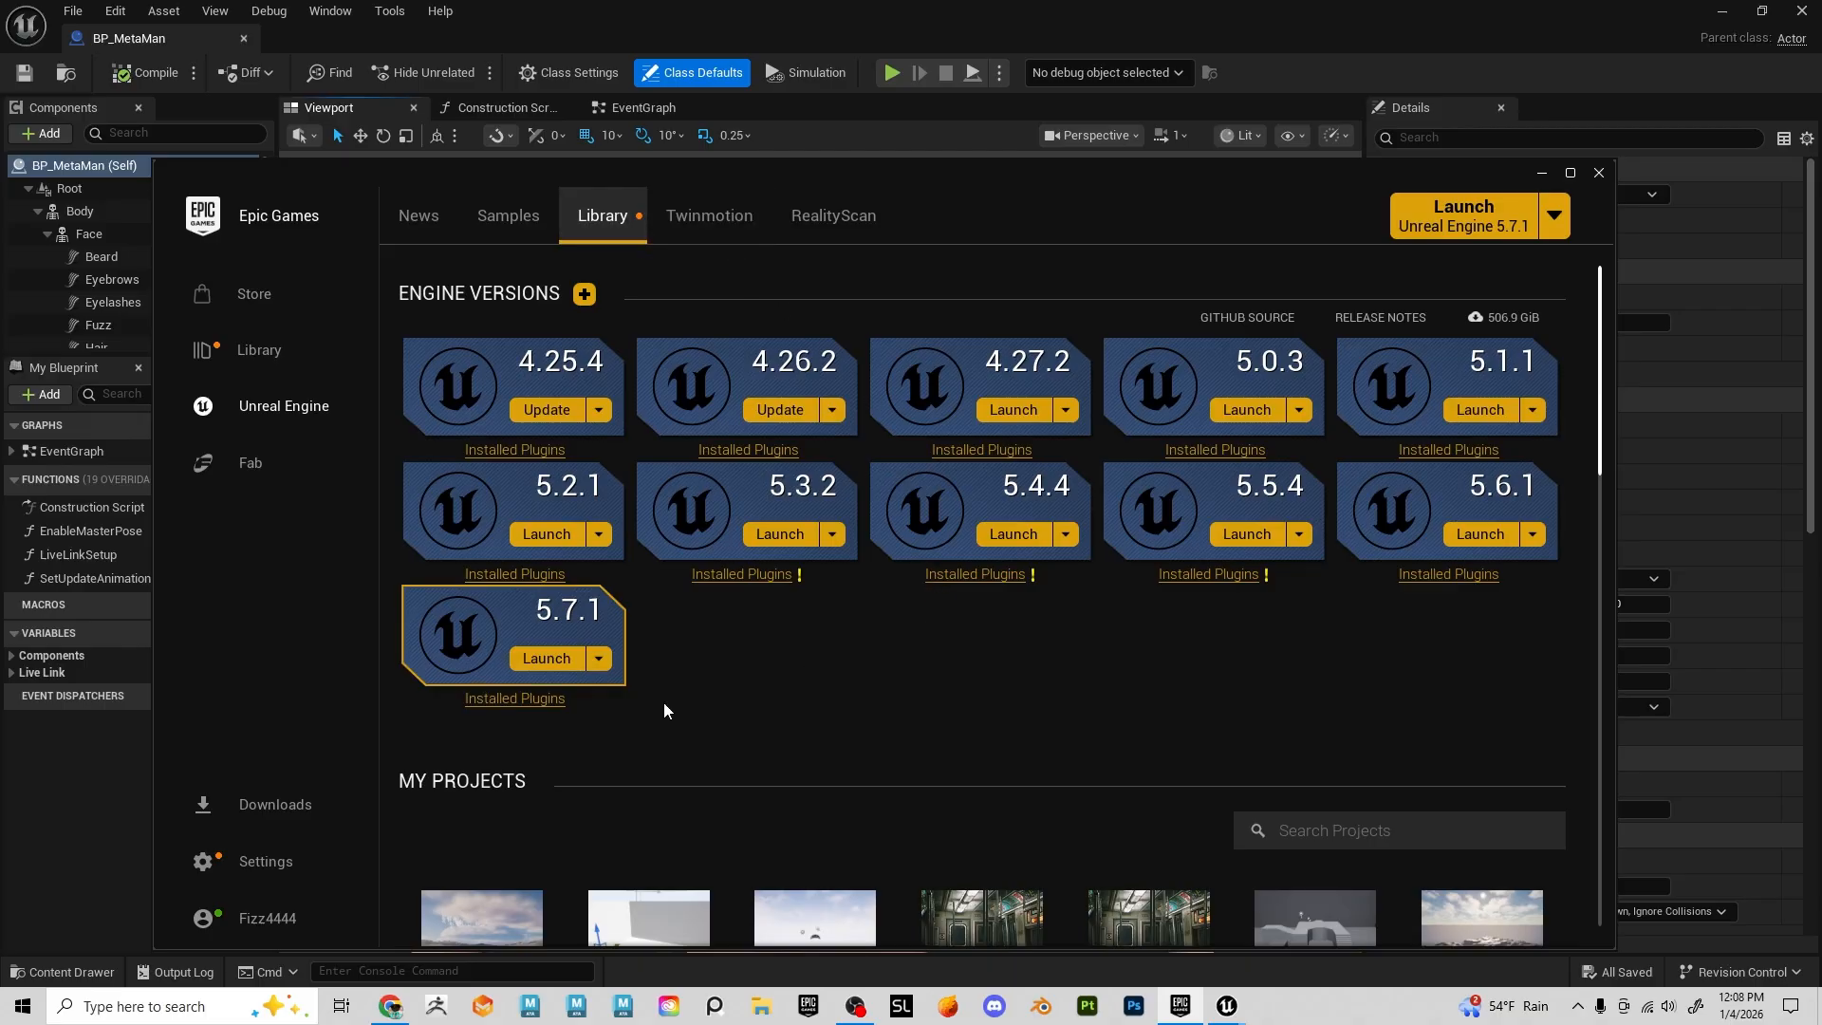
{"action": "left_click", "coordinate": [516, 699]}
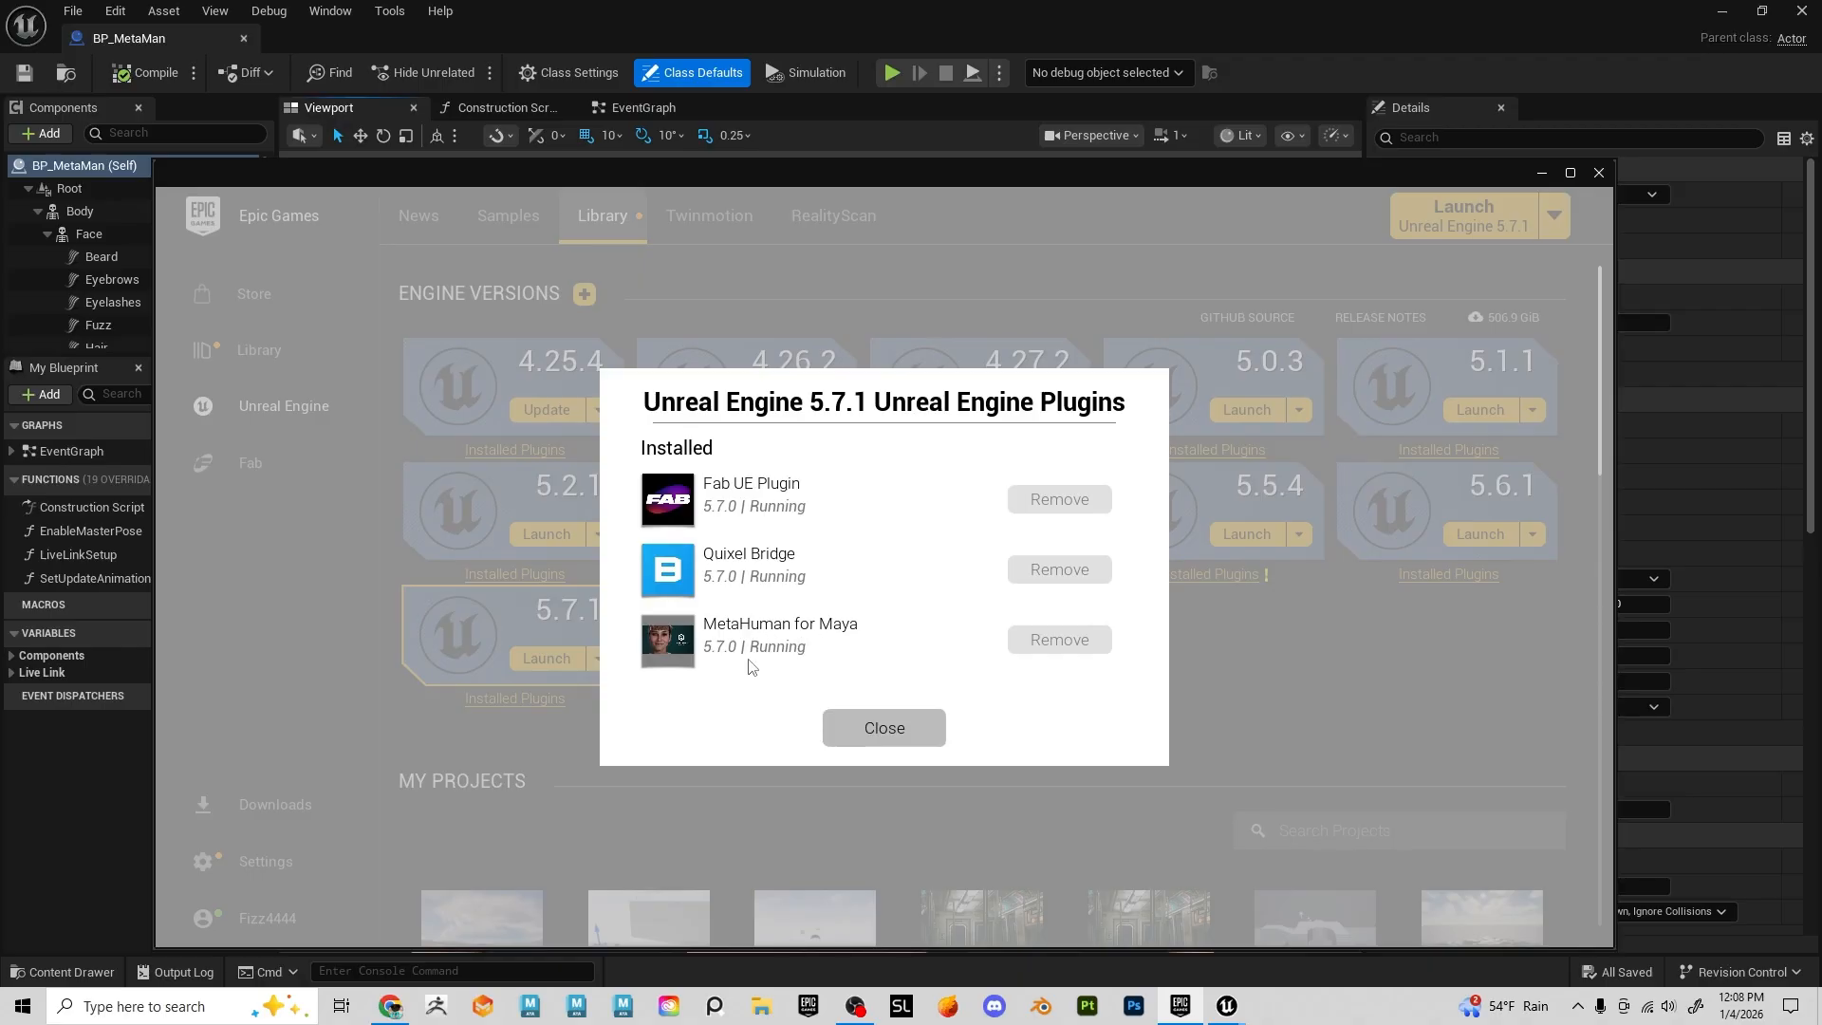
{"action": "left_click", "coordinate": [936, 732]}
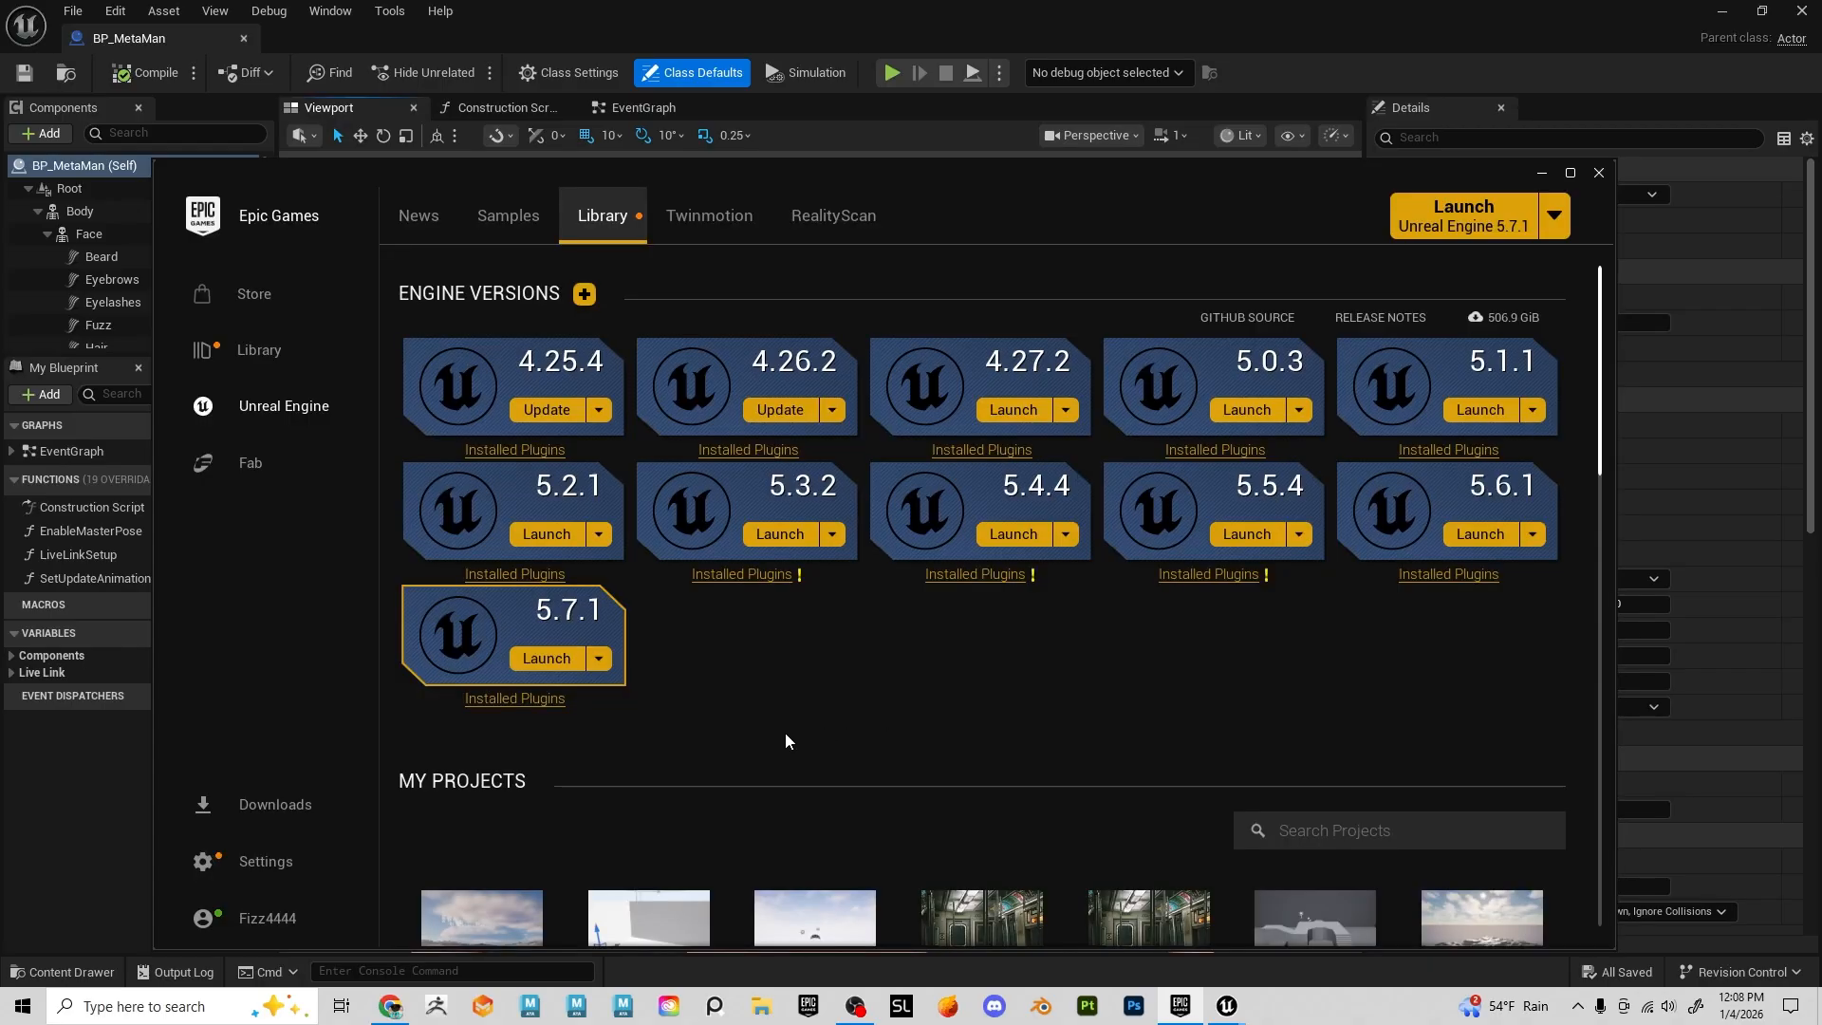
Review the plugins installed for Unreal Engine 5.7.1 once more and close the list
{"action": "left_click", "coordinate": [529, 701]}
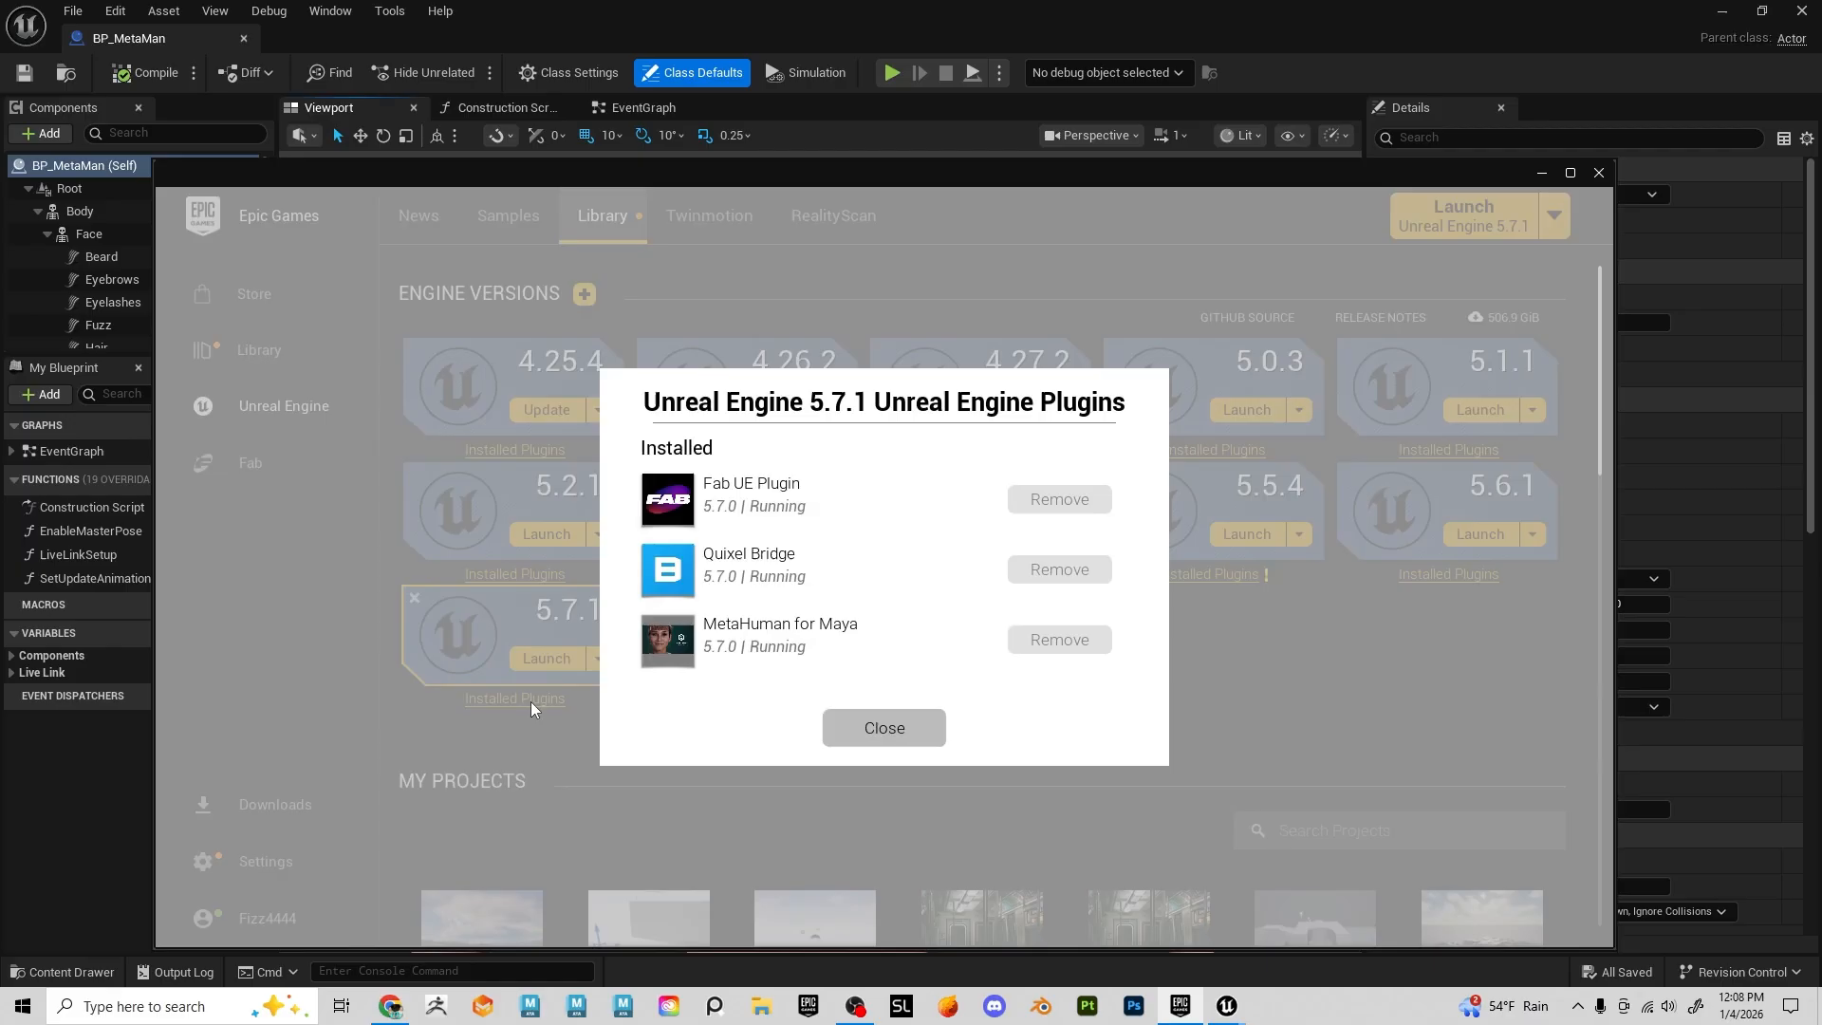
{"action": "left_click", "coordinate": [868, 740]}
{"action": "left_click", "coordinate": [601, 663]}
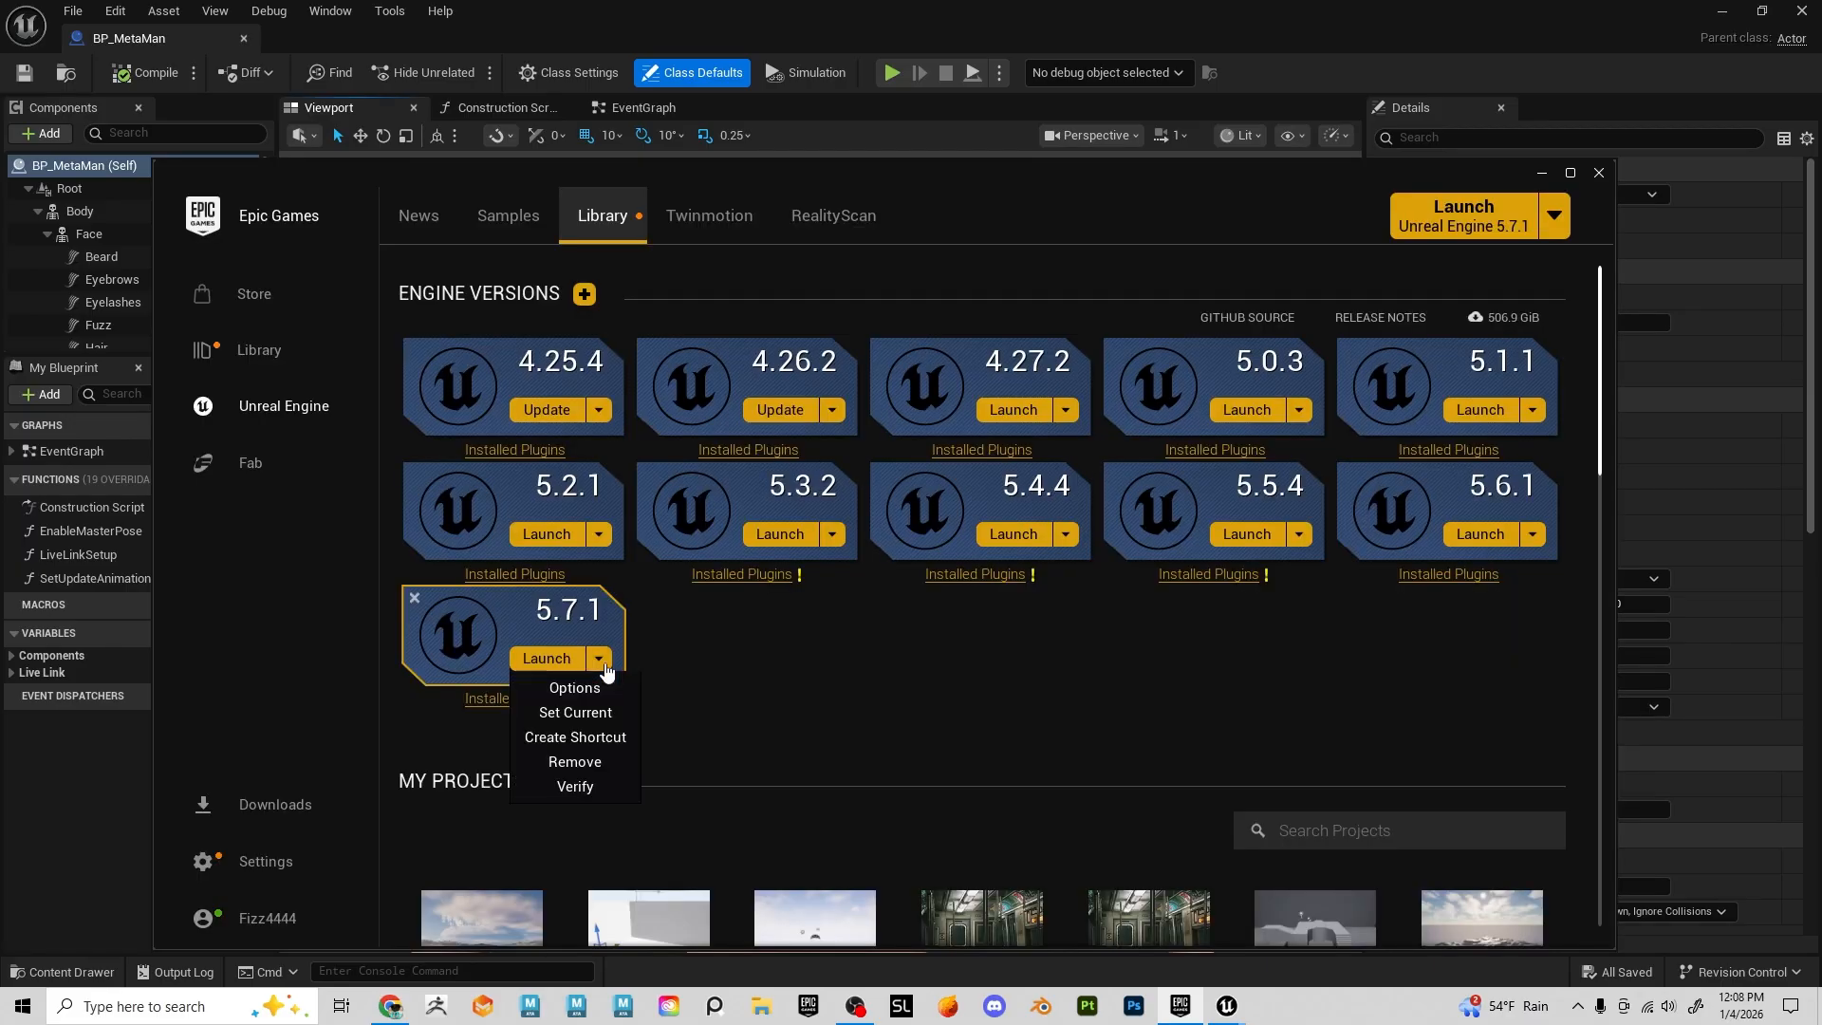
{"action": "left_click", "coordinate": [777, 669]}
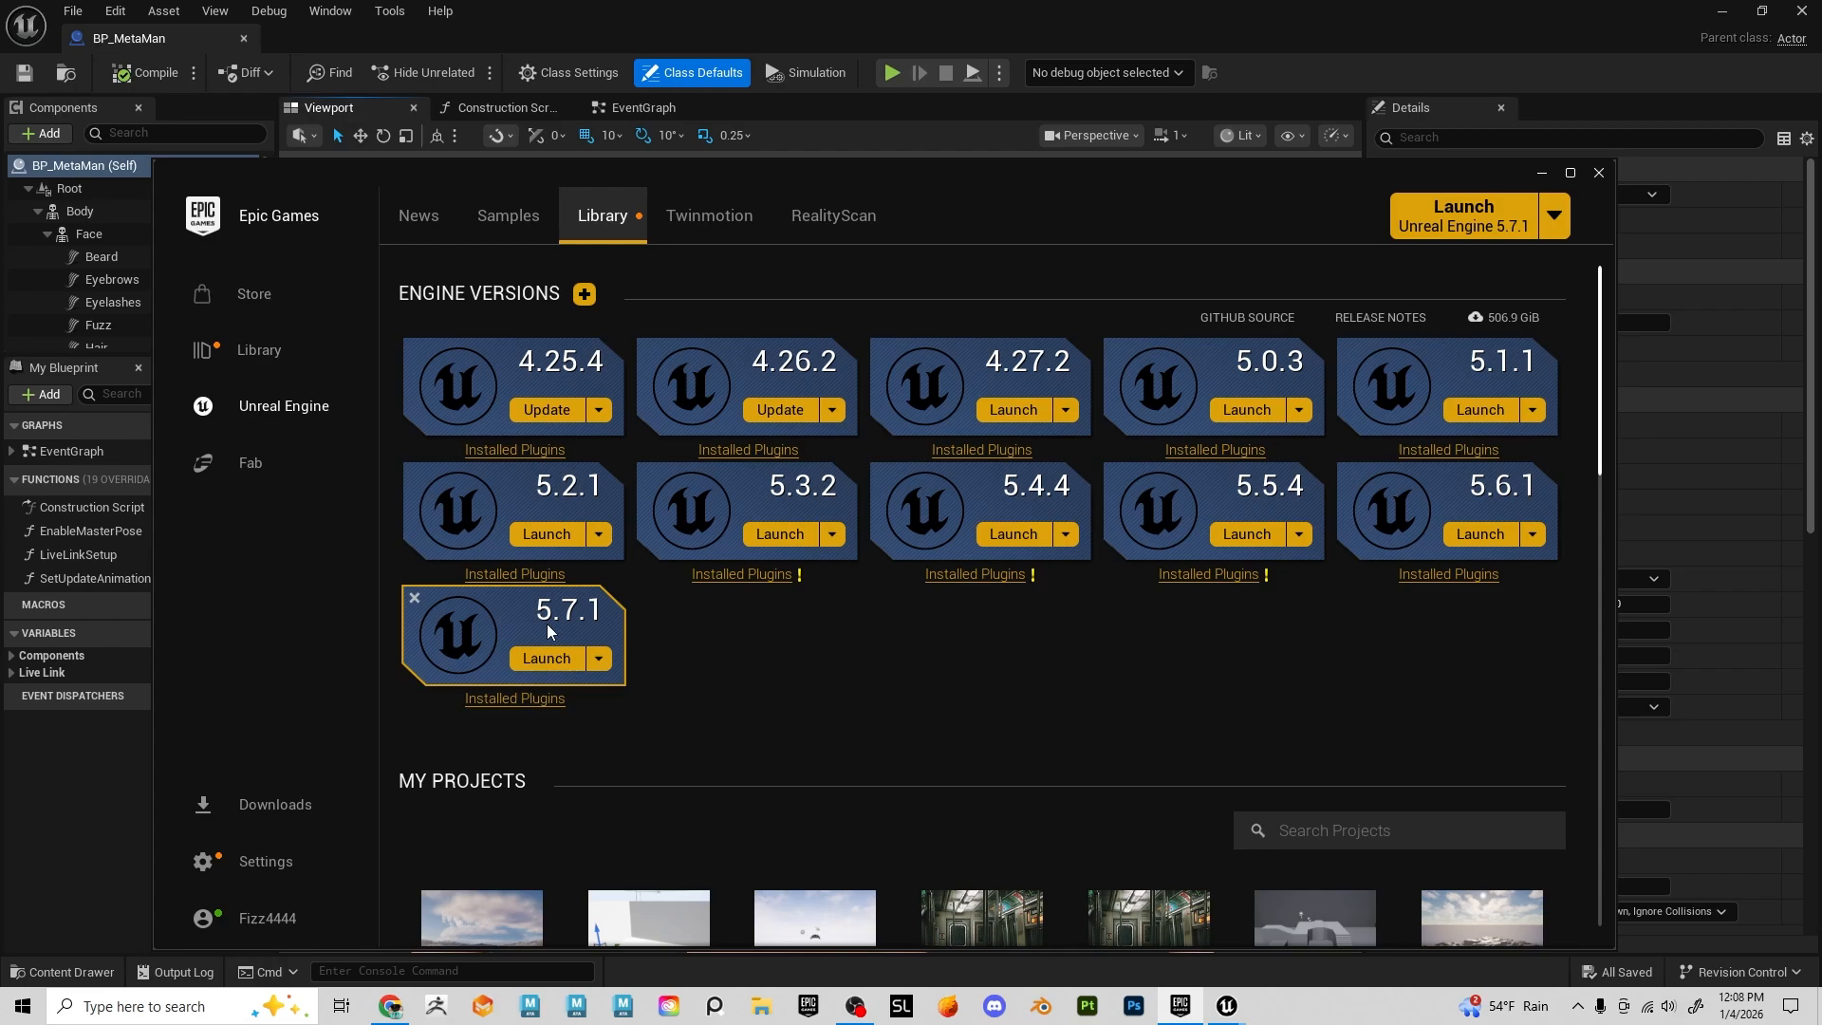
Check that MetaHuman Creator Core Data is selected in the Unreal Engine 5.7.1 installation options and apply the options
{"action": "left_click", "coordinate": [598, 660]}
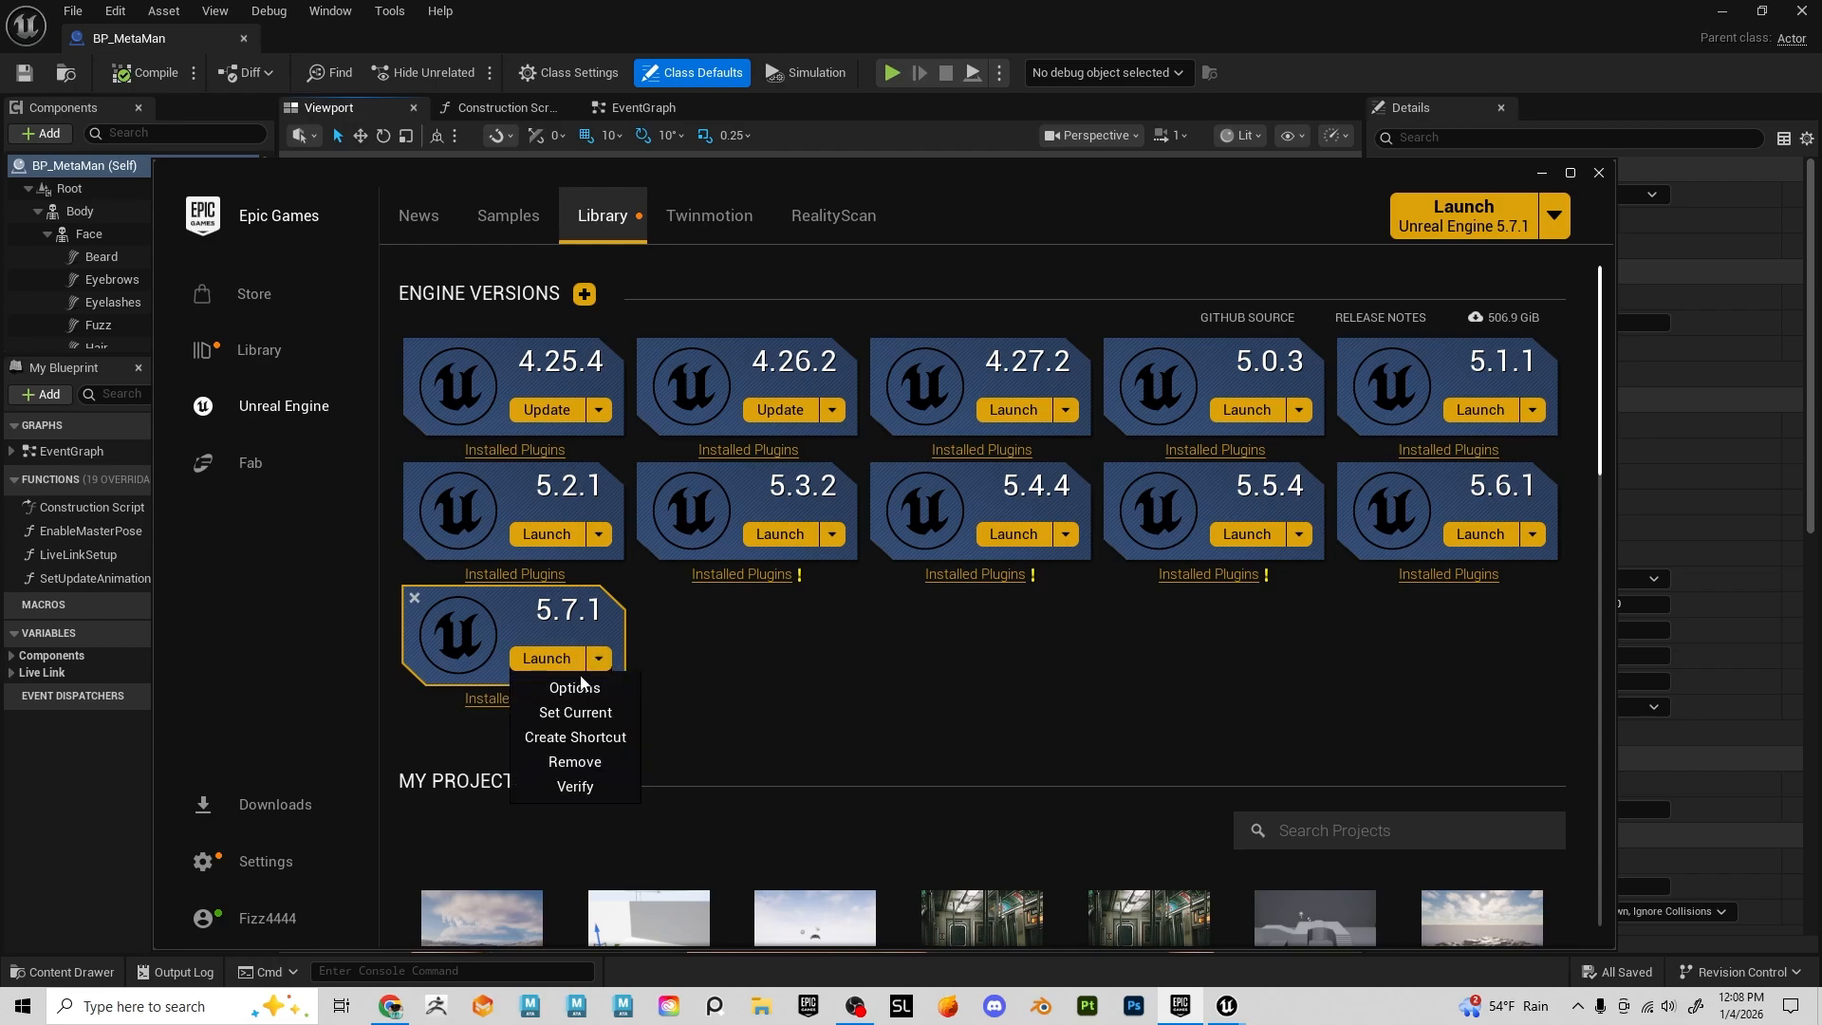
{"action": "left_click", "coordinate": [575, 688]}
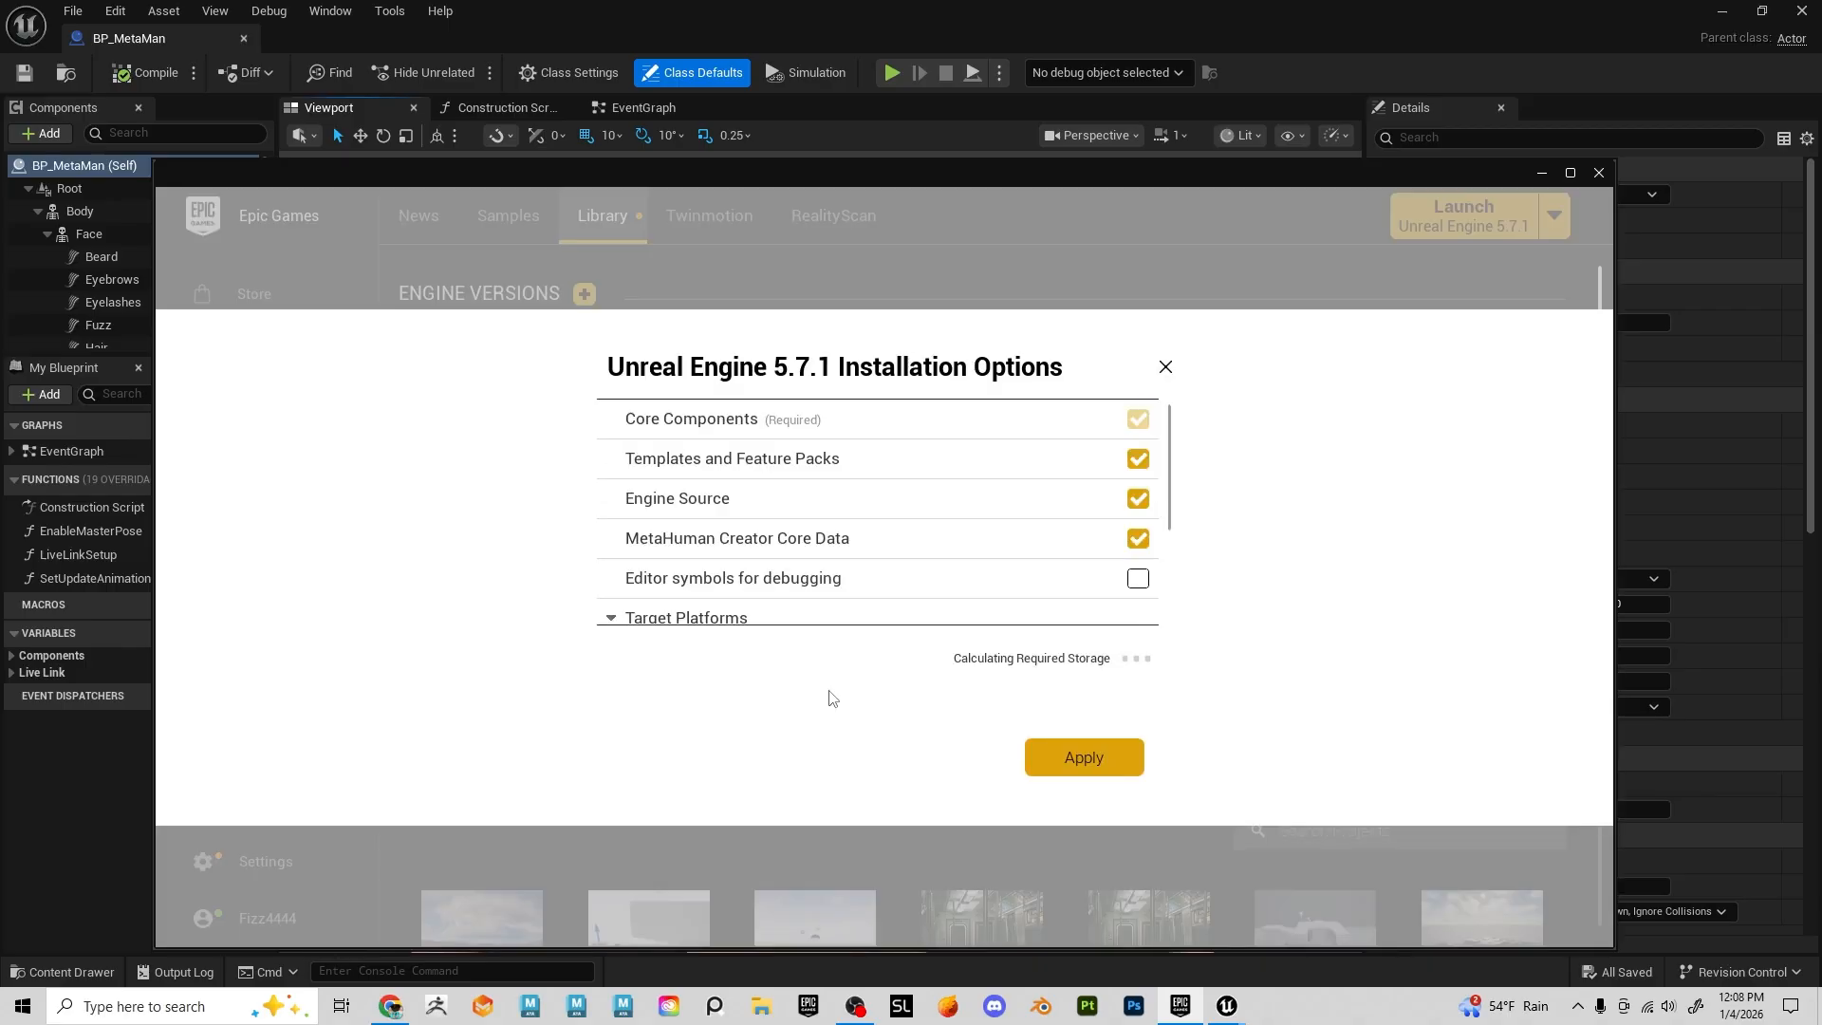
{"action": "scroll", "coordinate": [987, 580], "scroll_direction": "down", "scroll_amount": 2}
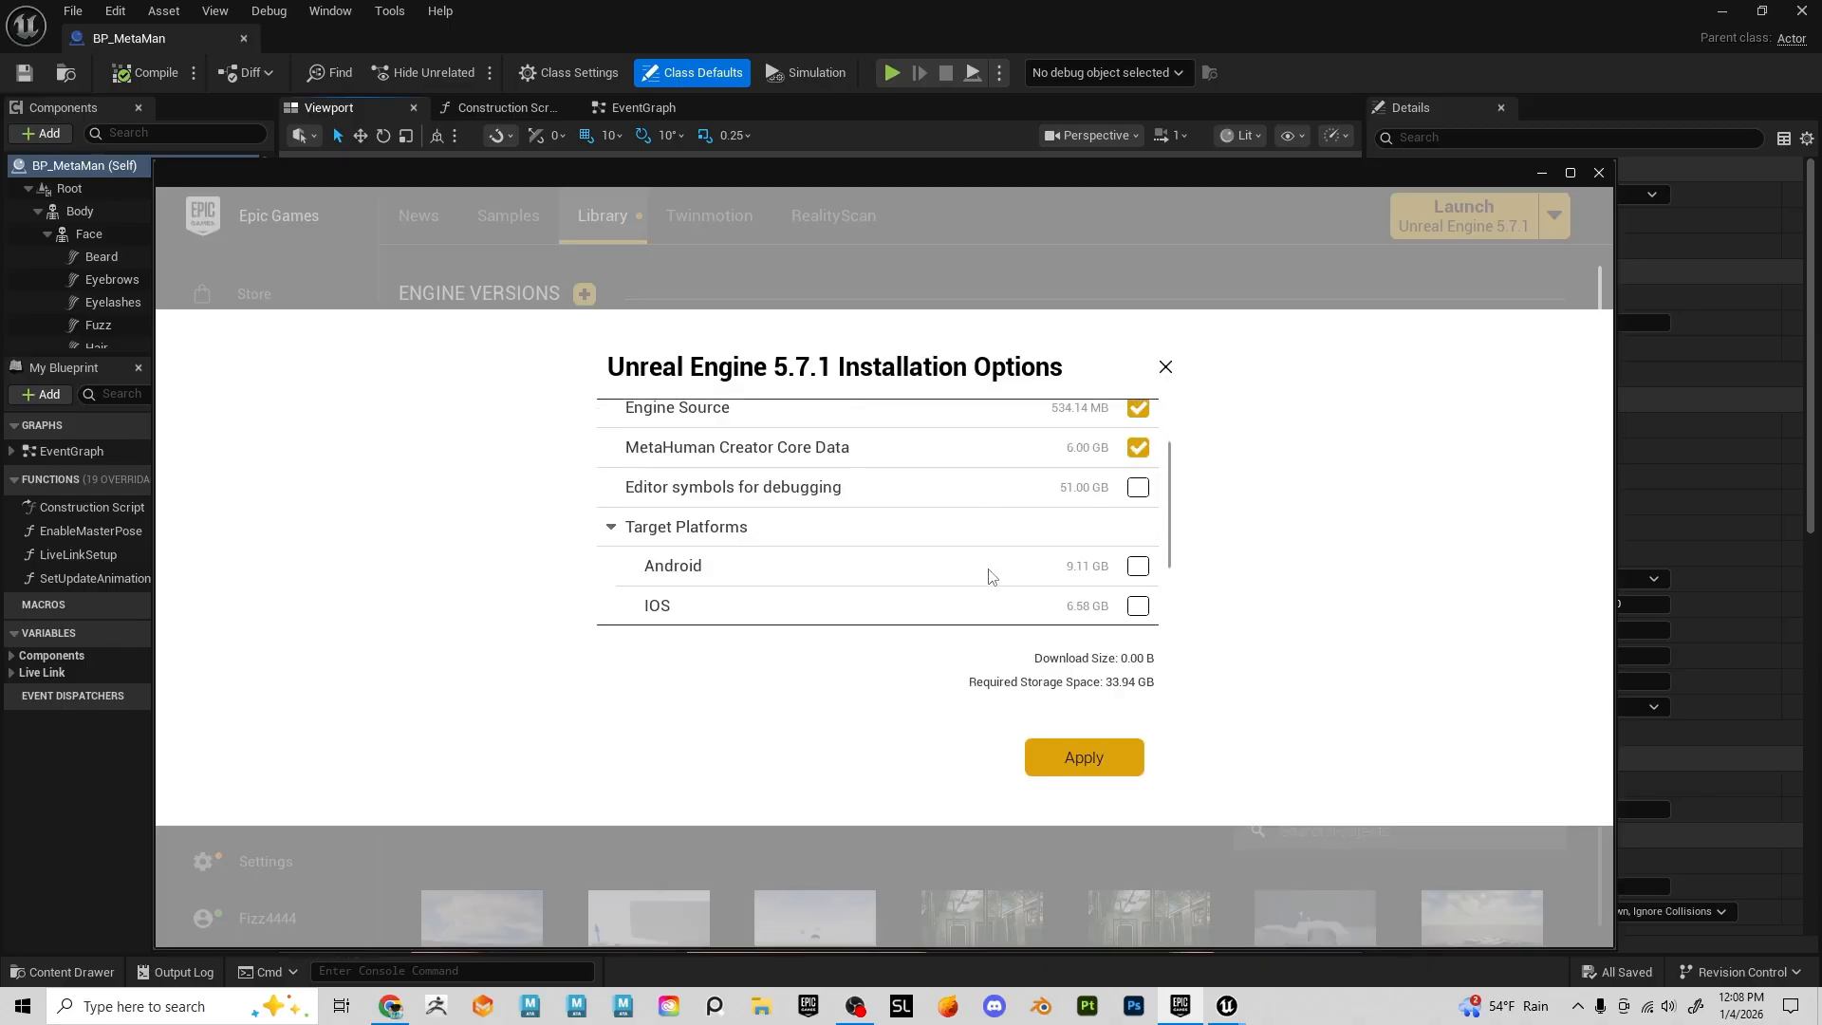
{"action": "scroll", "coordinate": [987, 574], "scroll_direction": "up", "scroll_amount": 1}
{"action": "scroll", "coordinate": [915, 498], "scroll_direction": "up", "scroll_amount": 1}
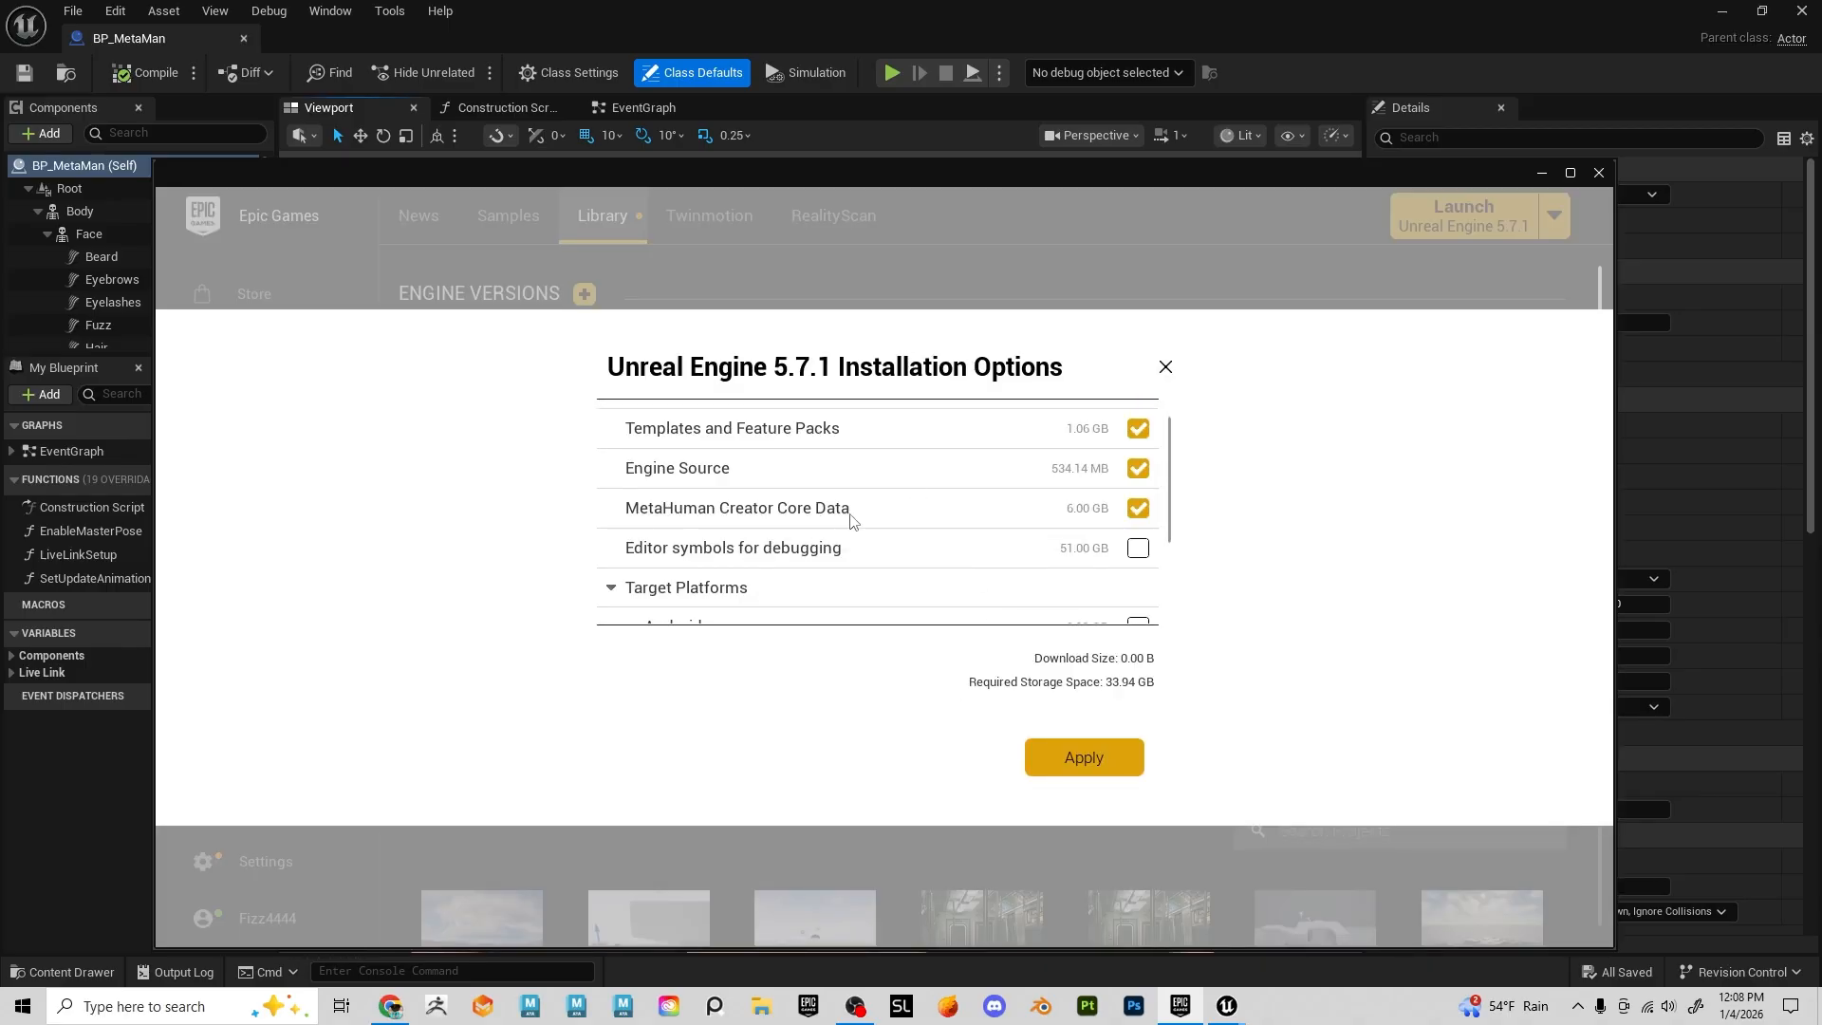
{"action": "scroll", "coordinate": [850, 526], "scroll_direction": "up", "scroll_amount": 1}
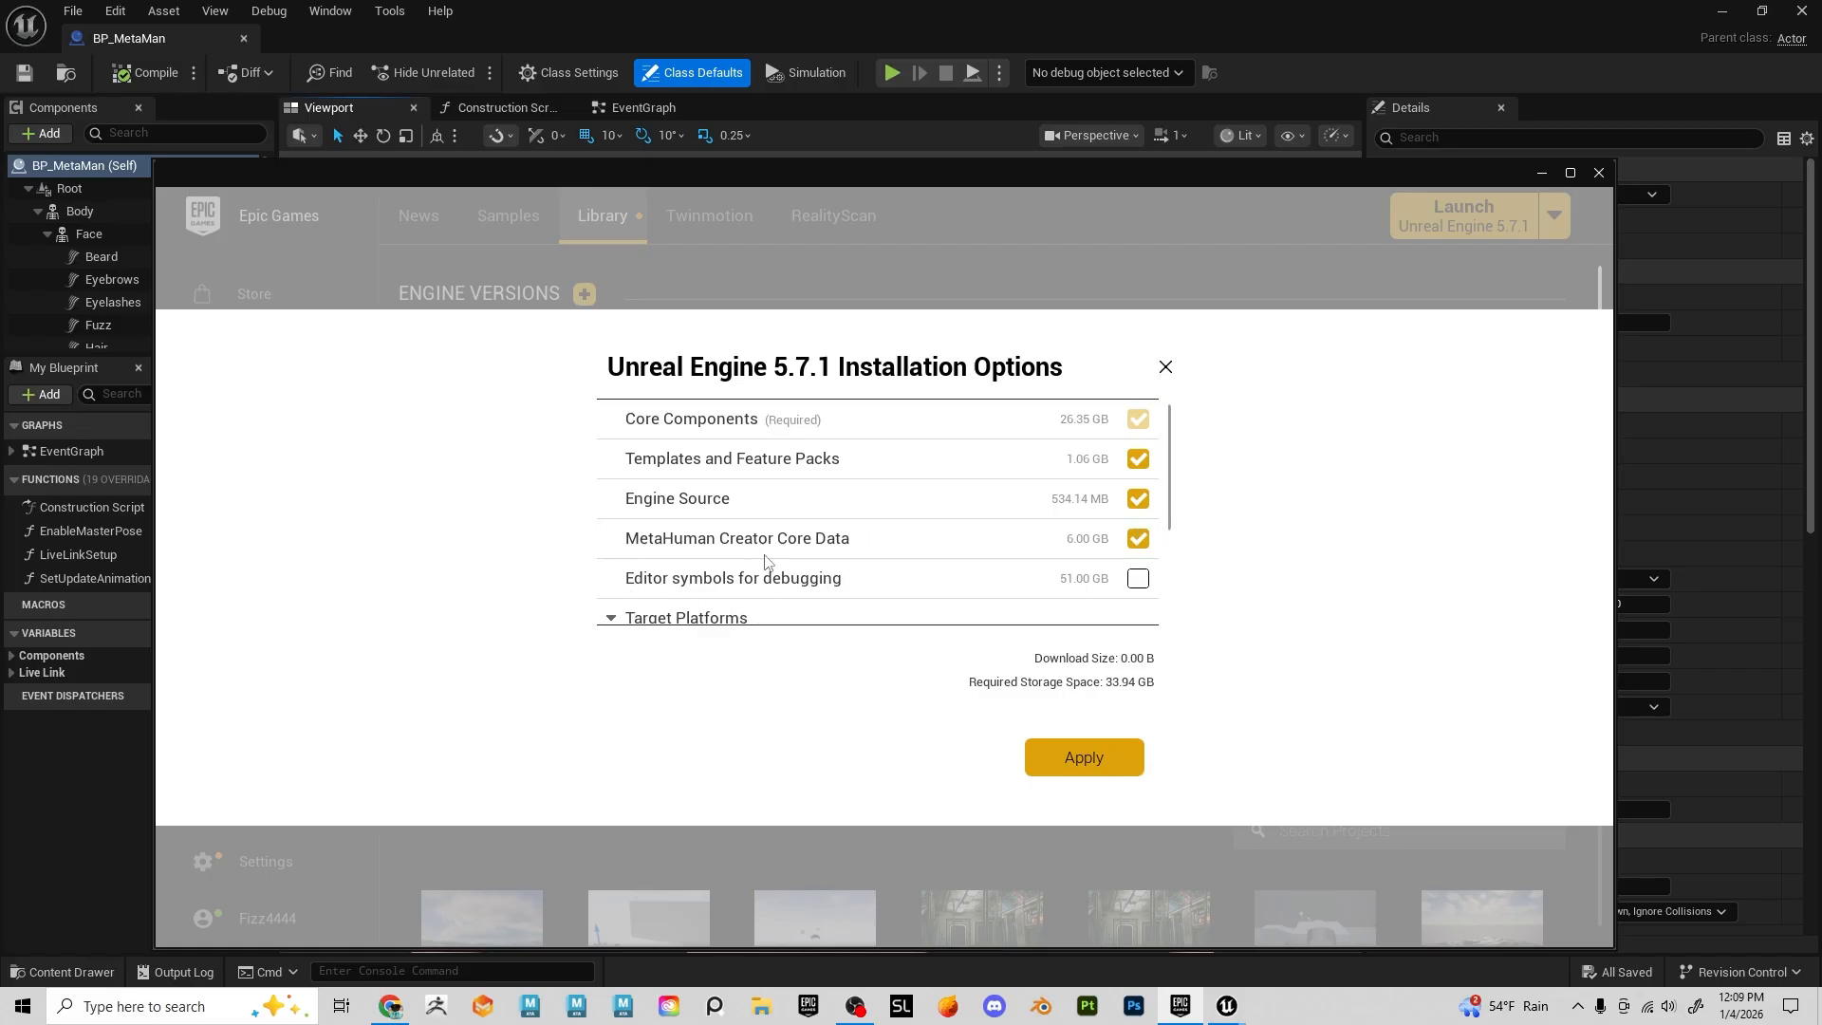
{"action": "scroll", "coordinate": [802, 531], "scroll_direction": "down", "scroll_amount": 5}
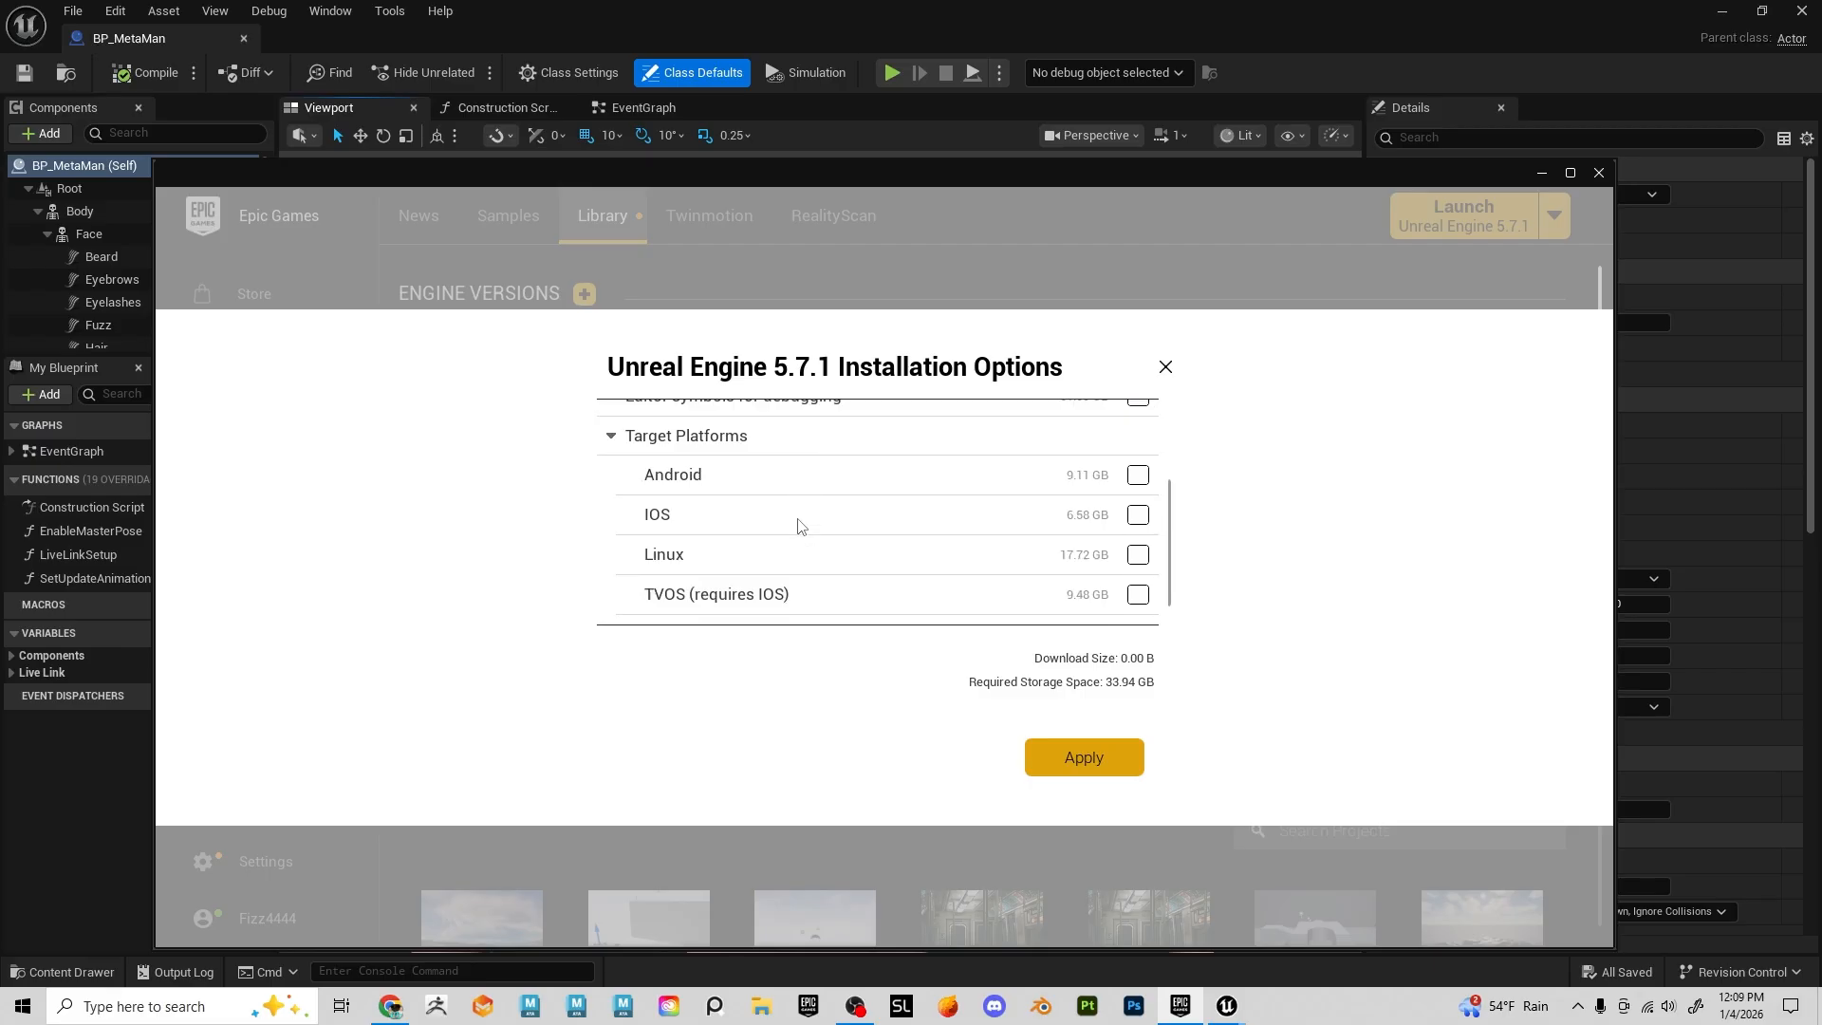
{"action": "scroll", "coordinate": [883, 541], "scroll_direction": "up", "scroll_amount": 5}
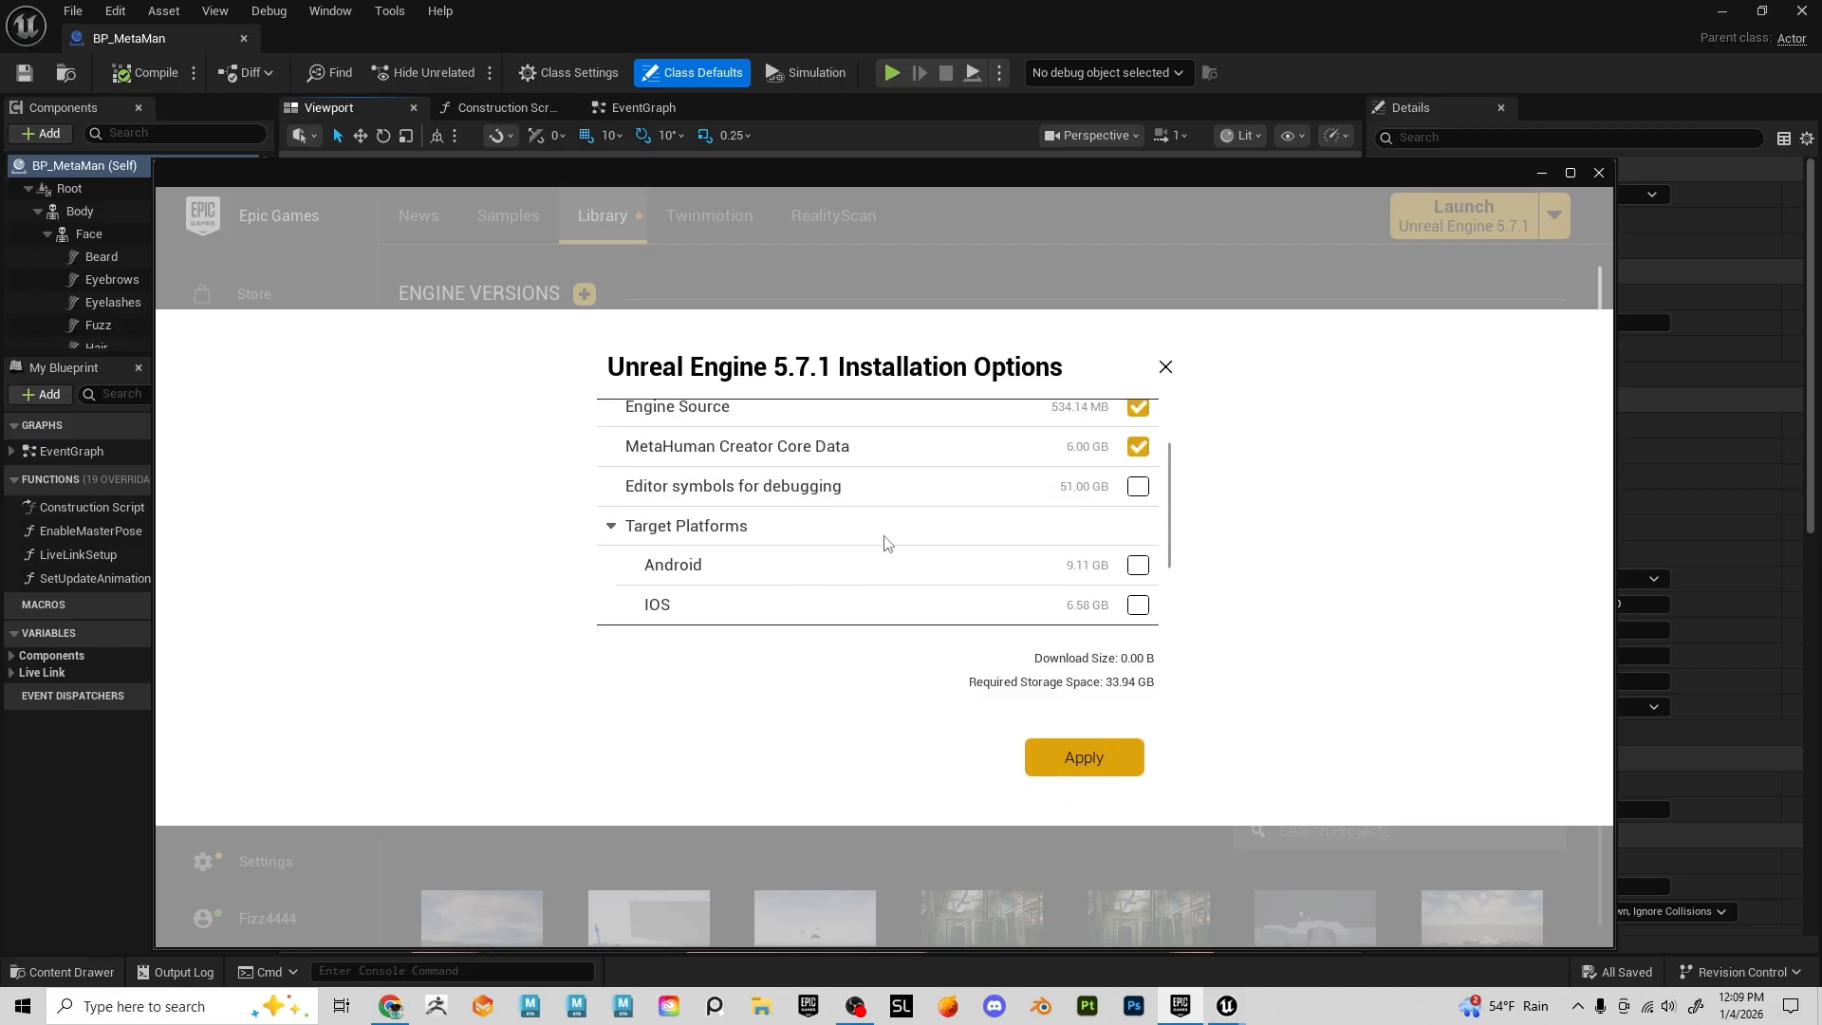
{"action": "left_click", "coordinate": [1089, 767]}
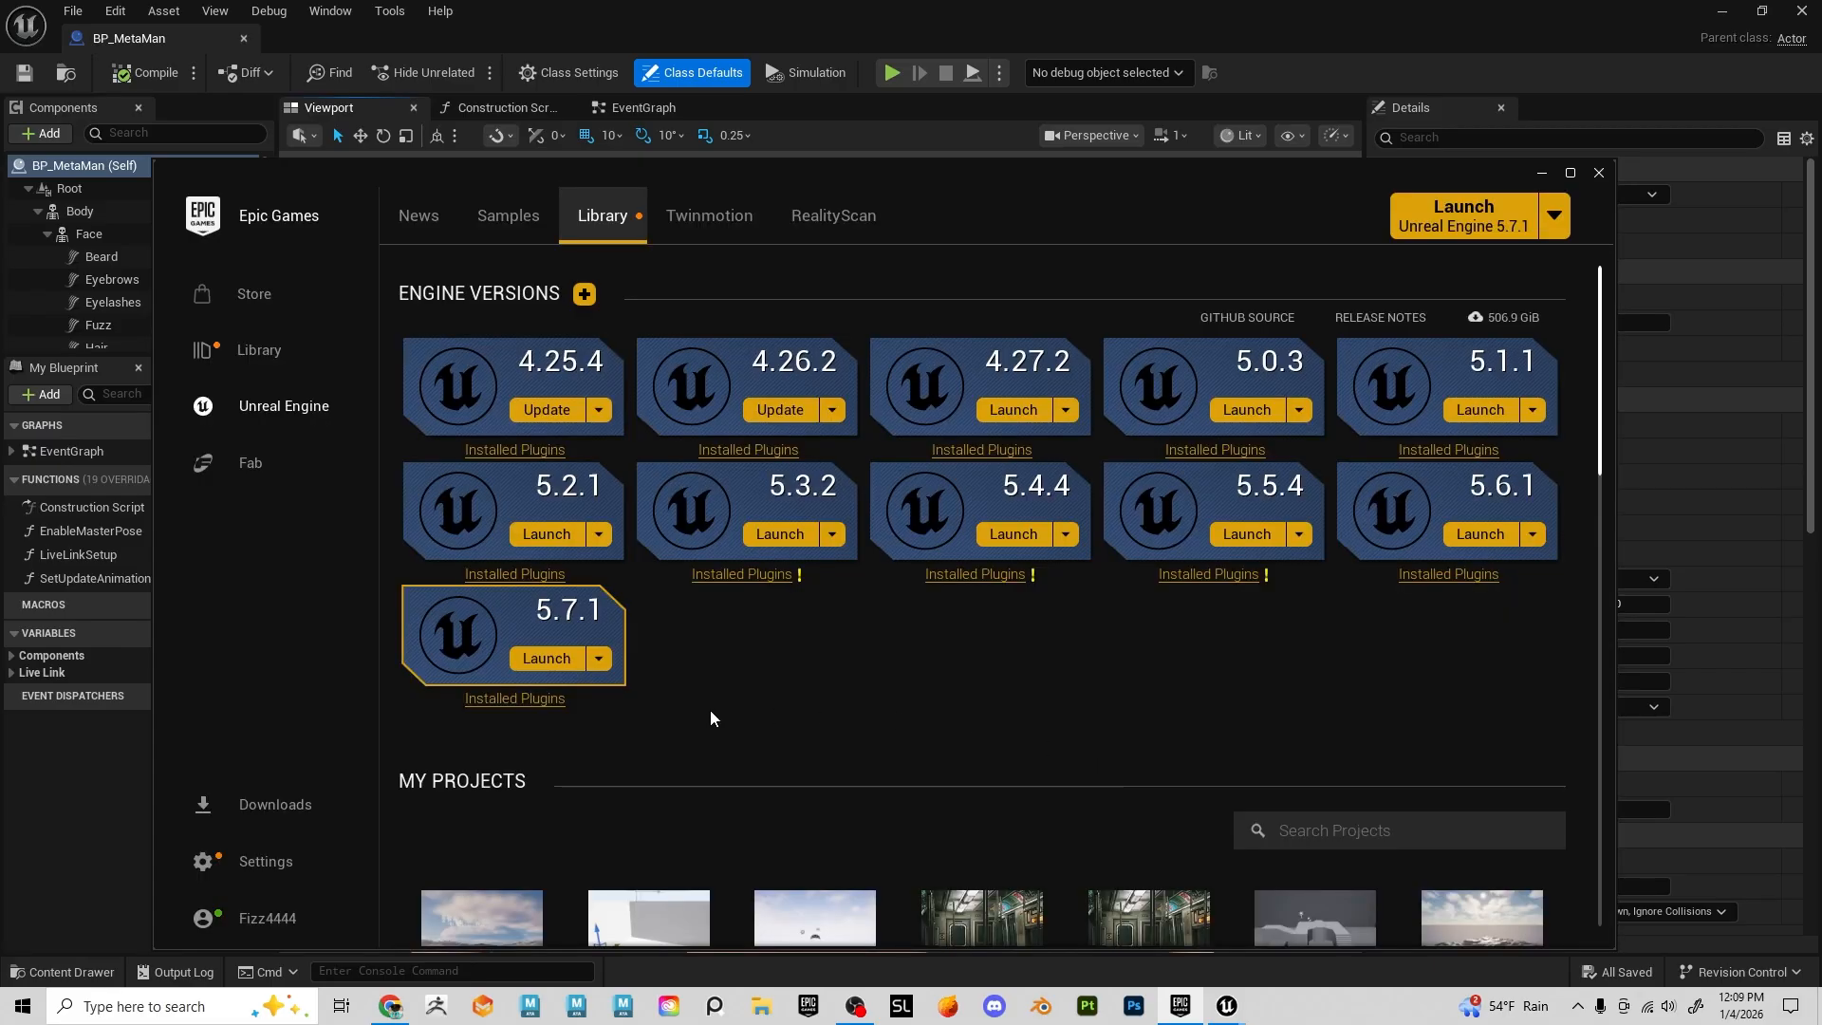
{"action": "left_click", "coordinate": [600, 664]}
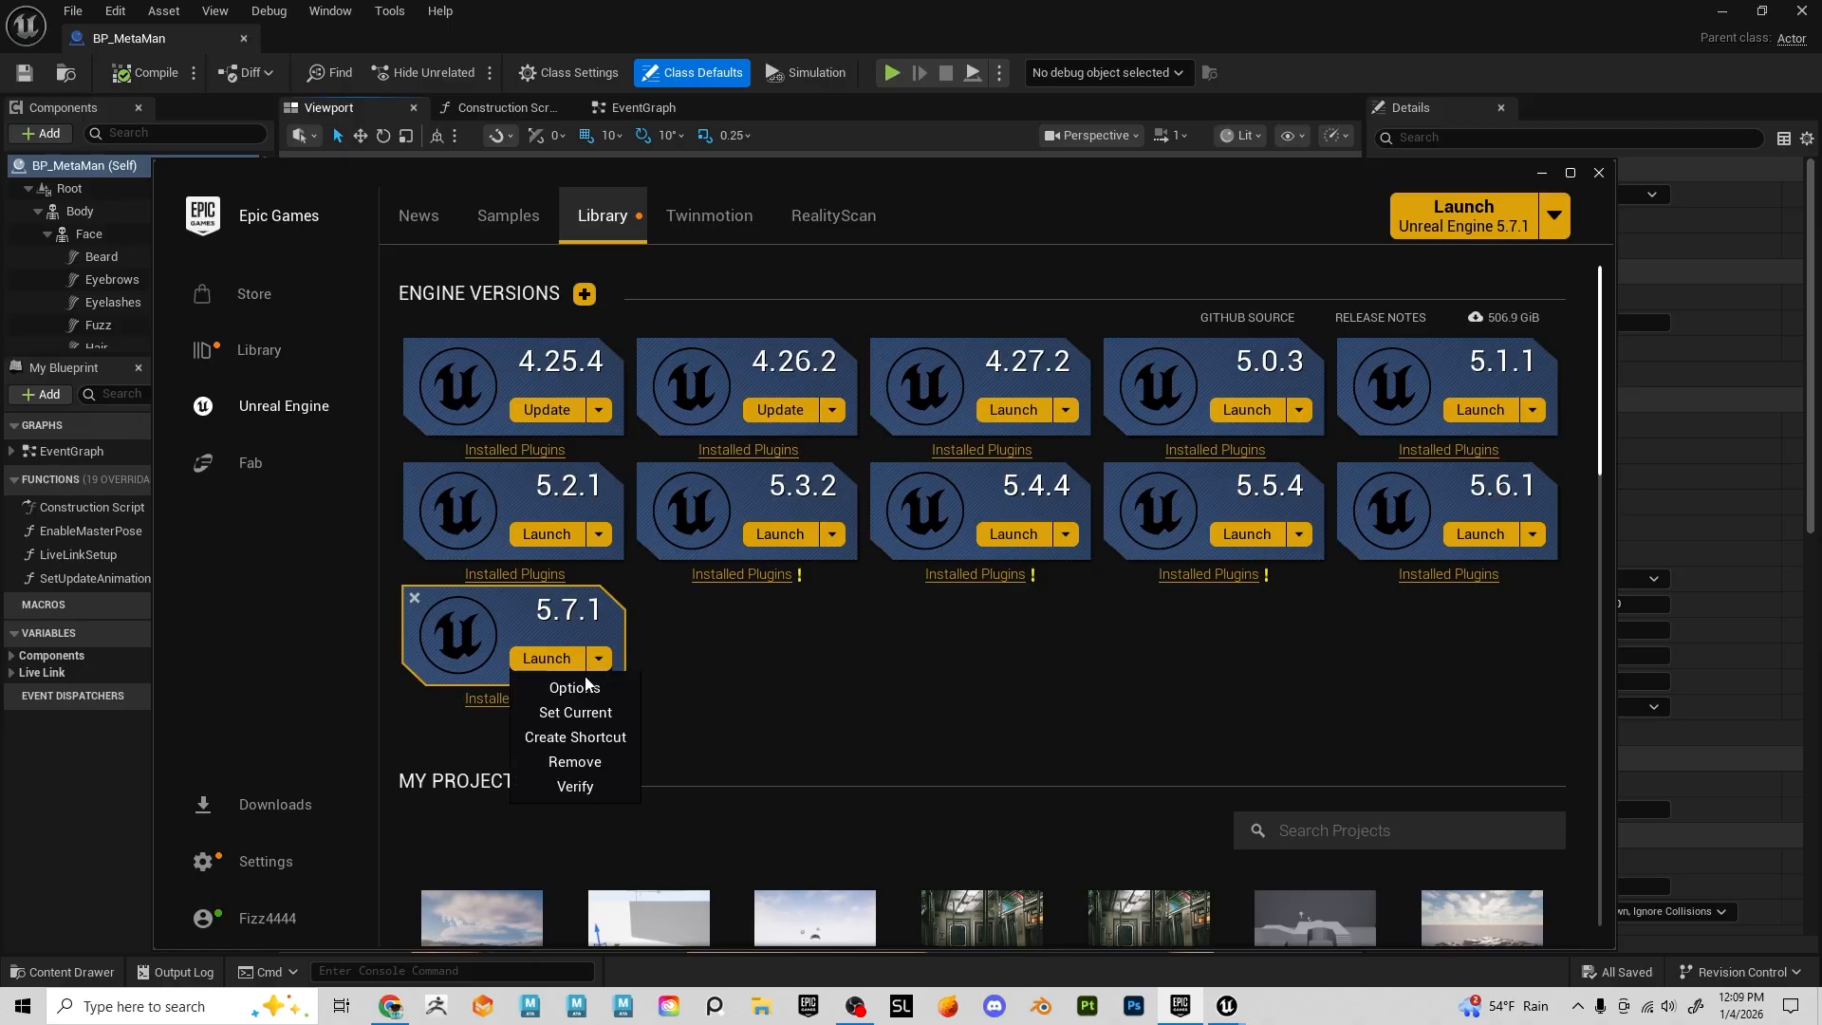
{"action": "left_click", "coordinate": [582, 689]}
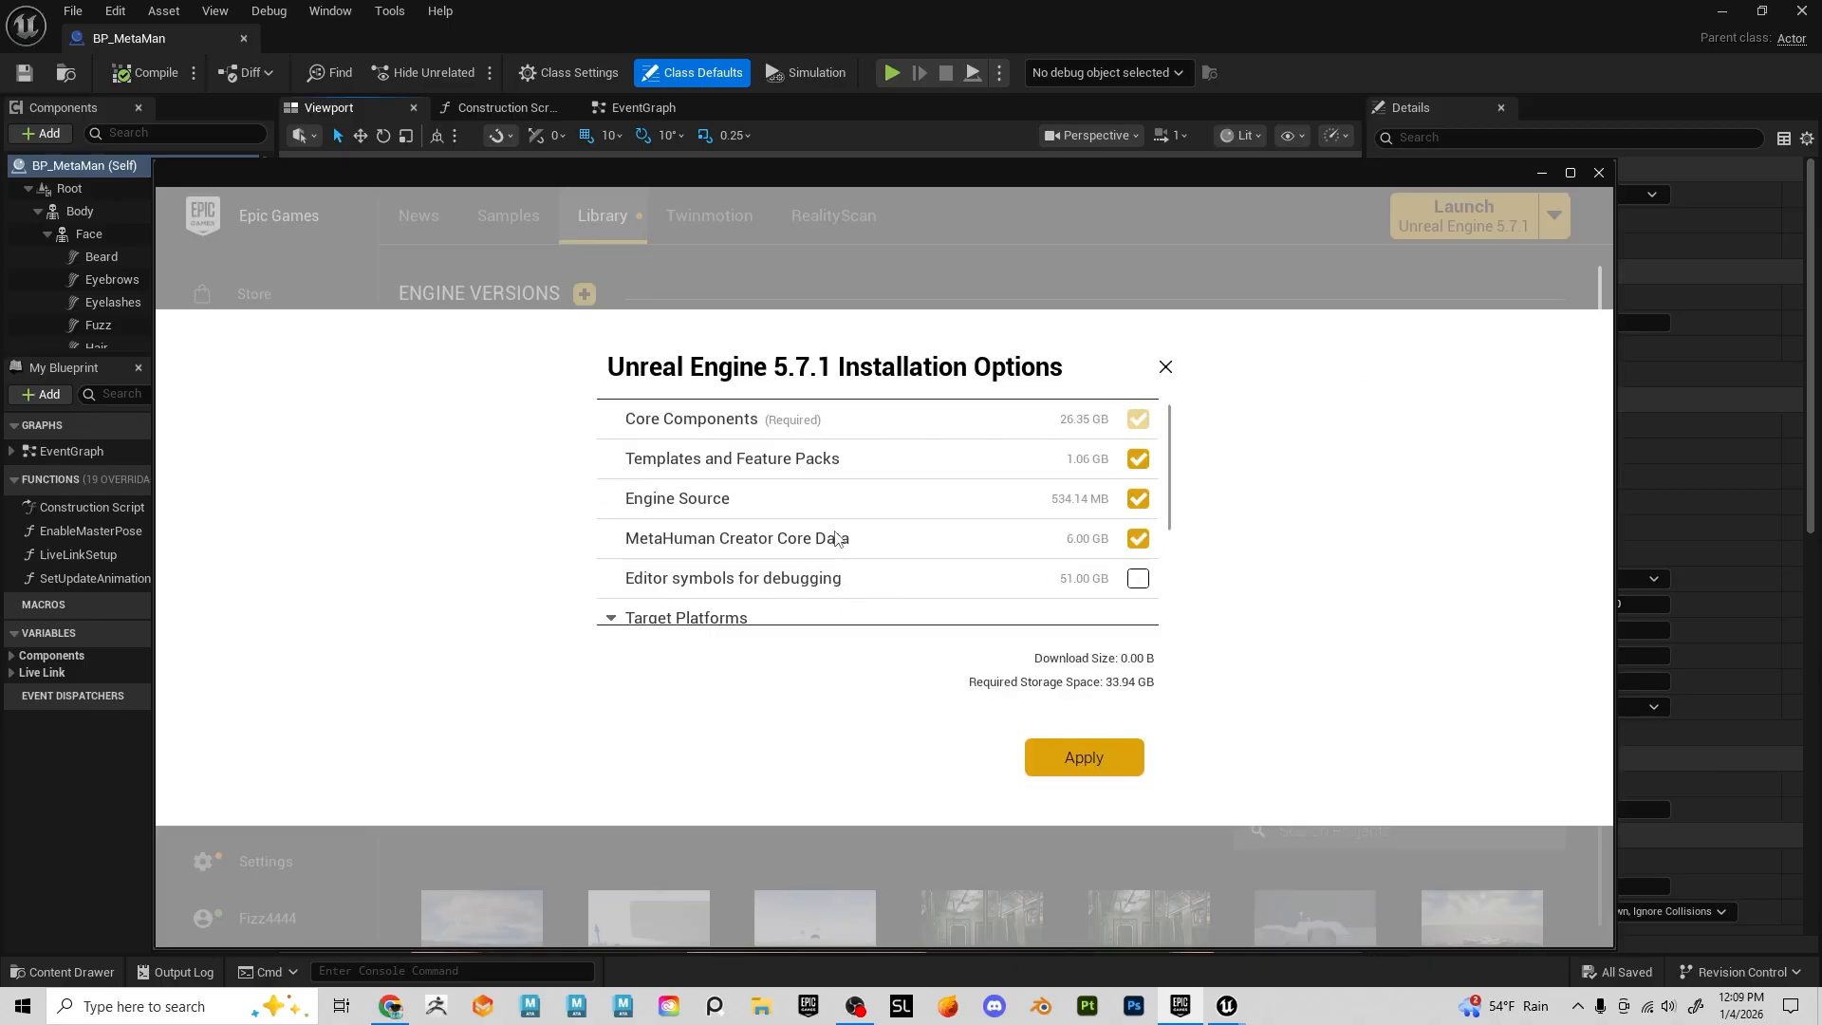
{"action": "left_click", "coordinate": [1120, 759]}
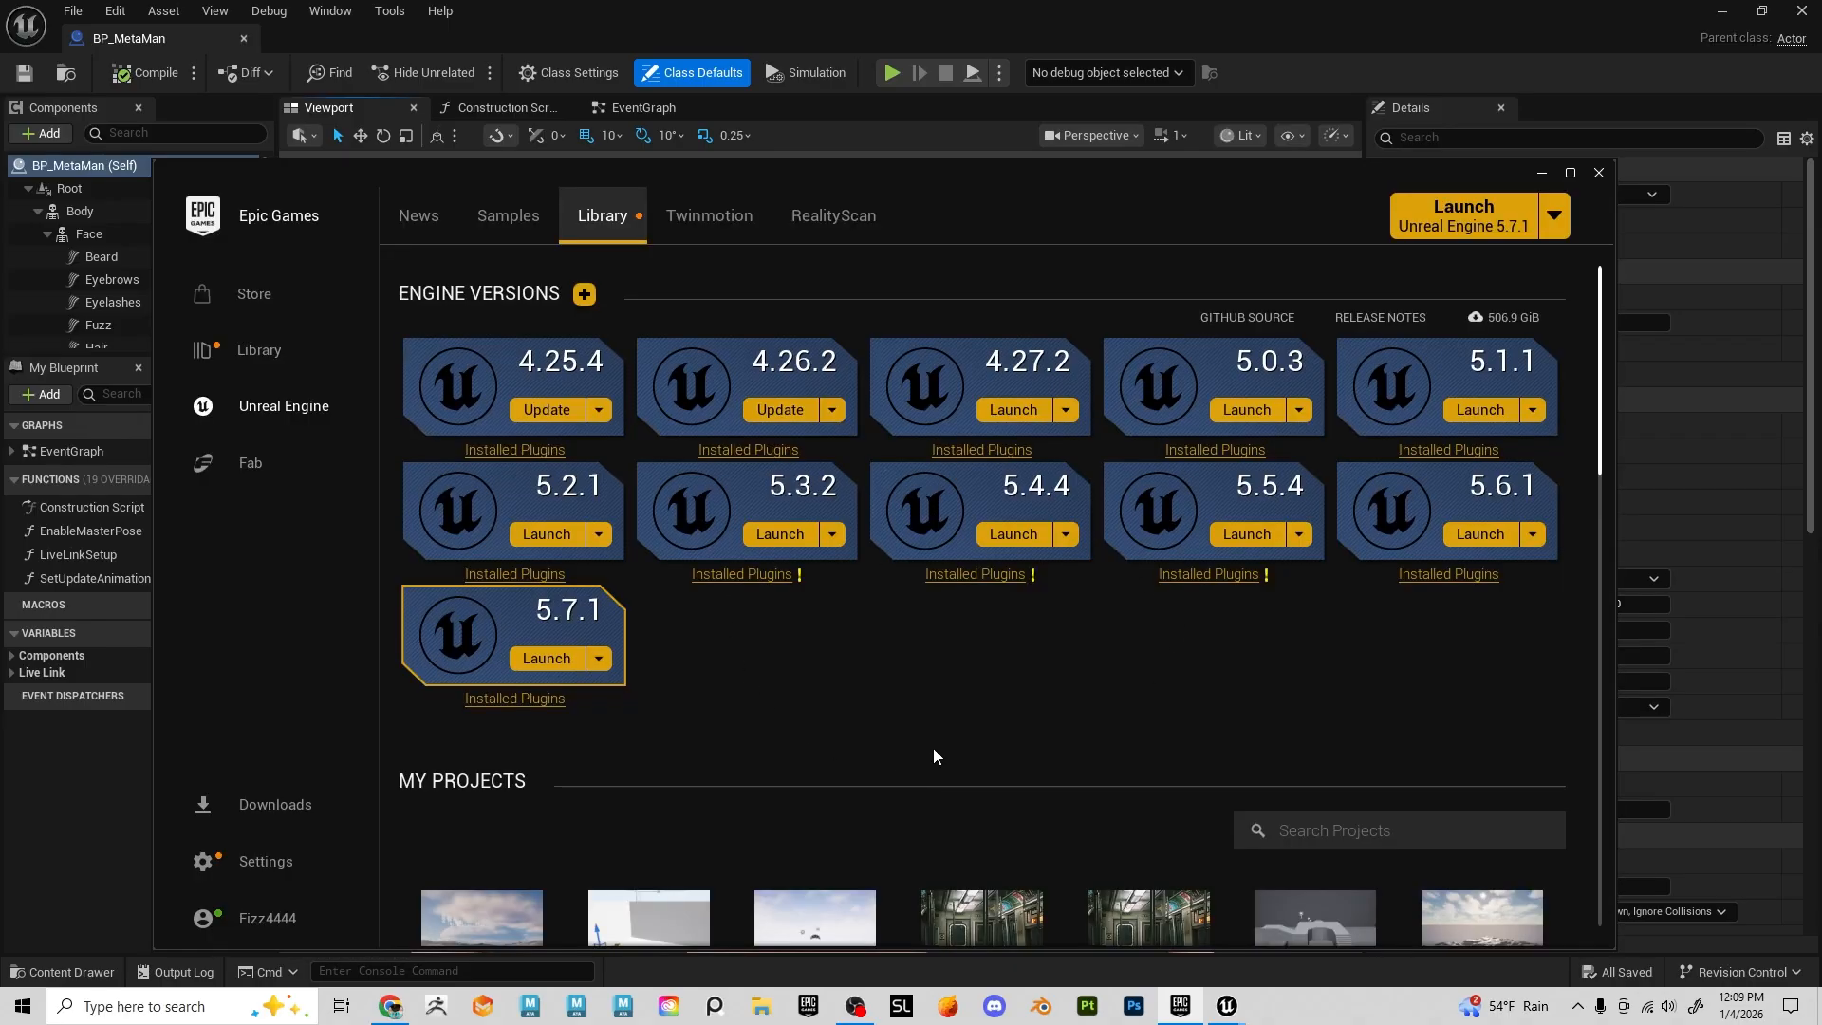
Switch to the Unreal Editor window with the BP_MetaMan blueprint and close that blueprint editor
{"action": "scroll", "coordinate": [1072, 682], "scroll_direction": "down", "scroll_amount": 3}
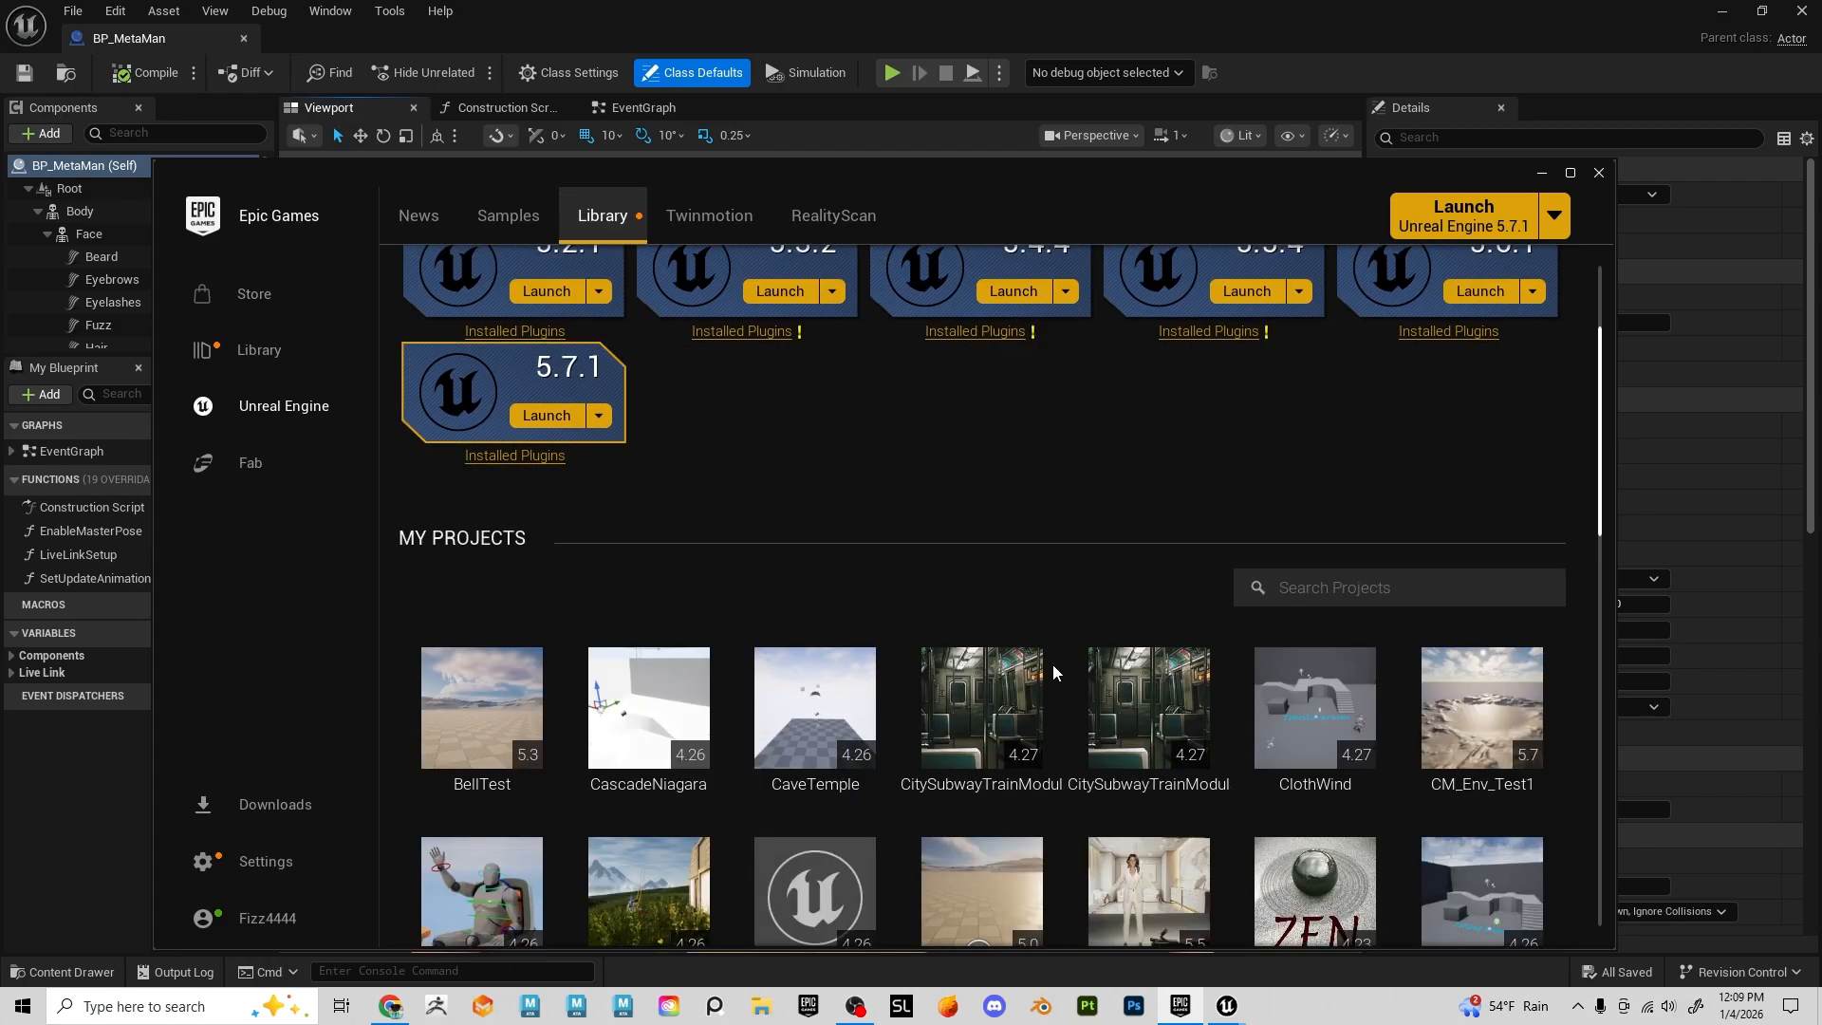
{"action": "mouse_move", "coordinate": [1227, 1008]}
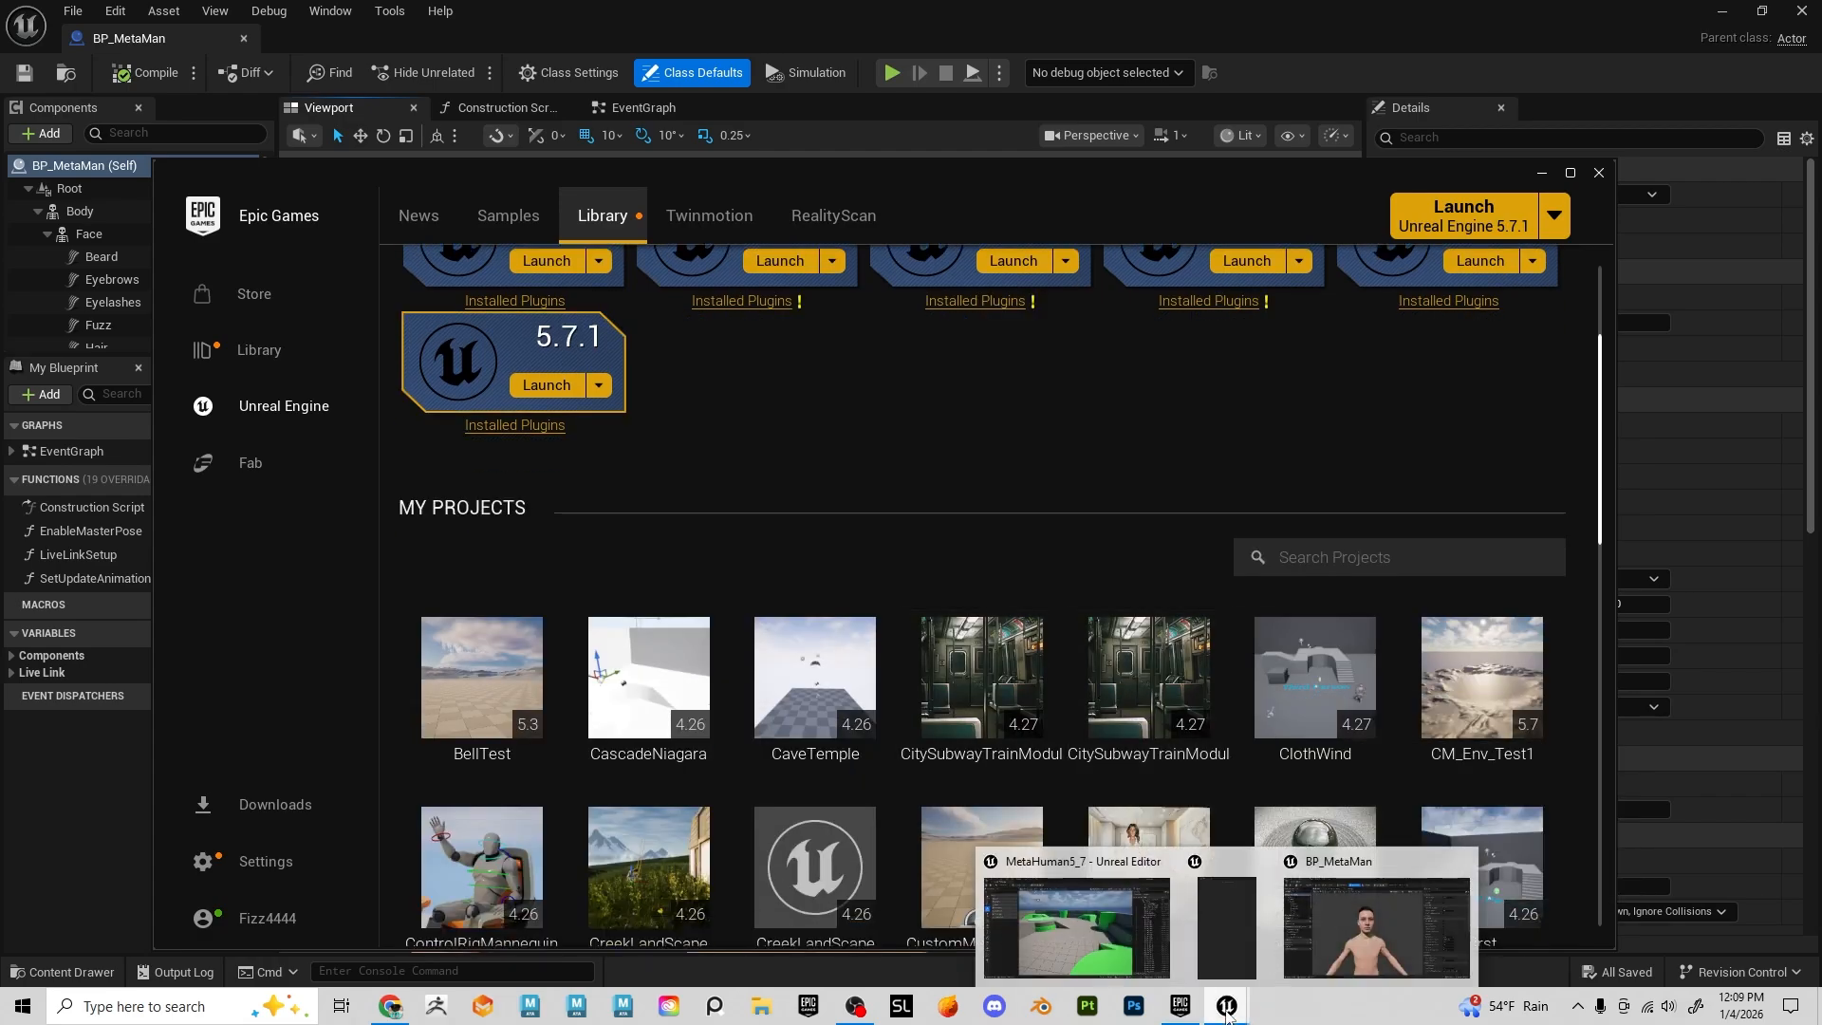
{"action": "left_click", "coordinate": [1357, 902]}
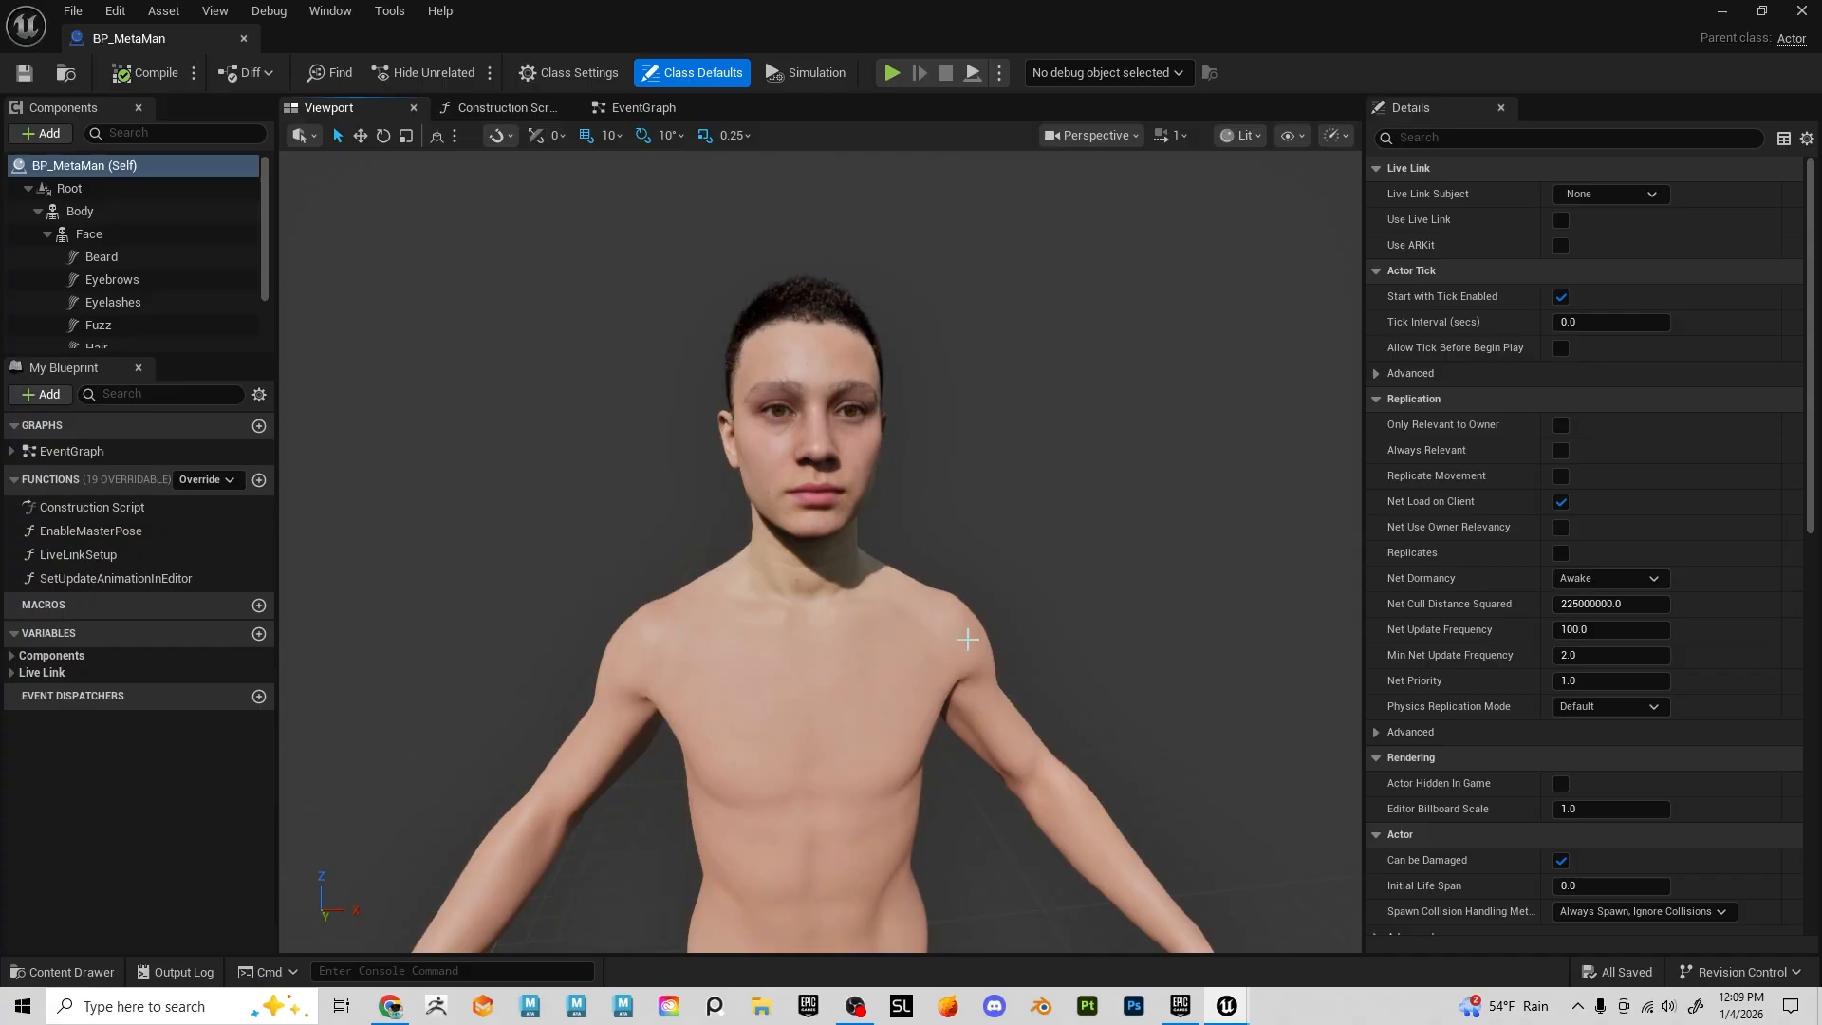
{"action": "left_click", "coordinate": [1801, 10]}
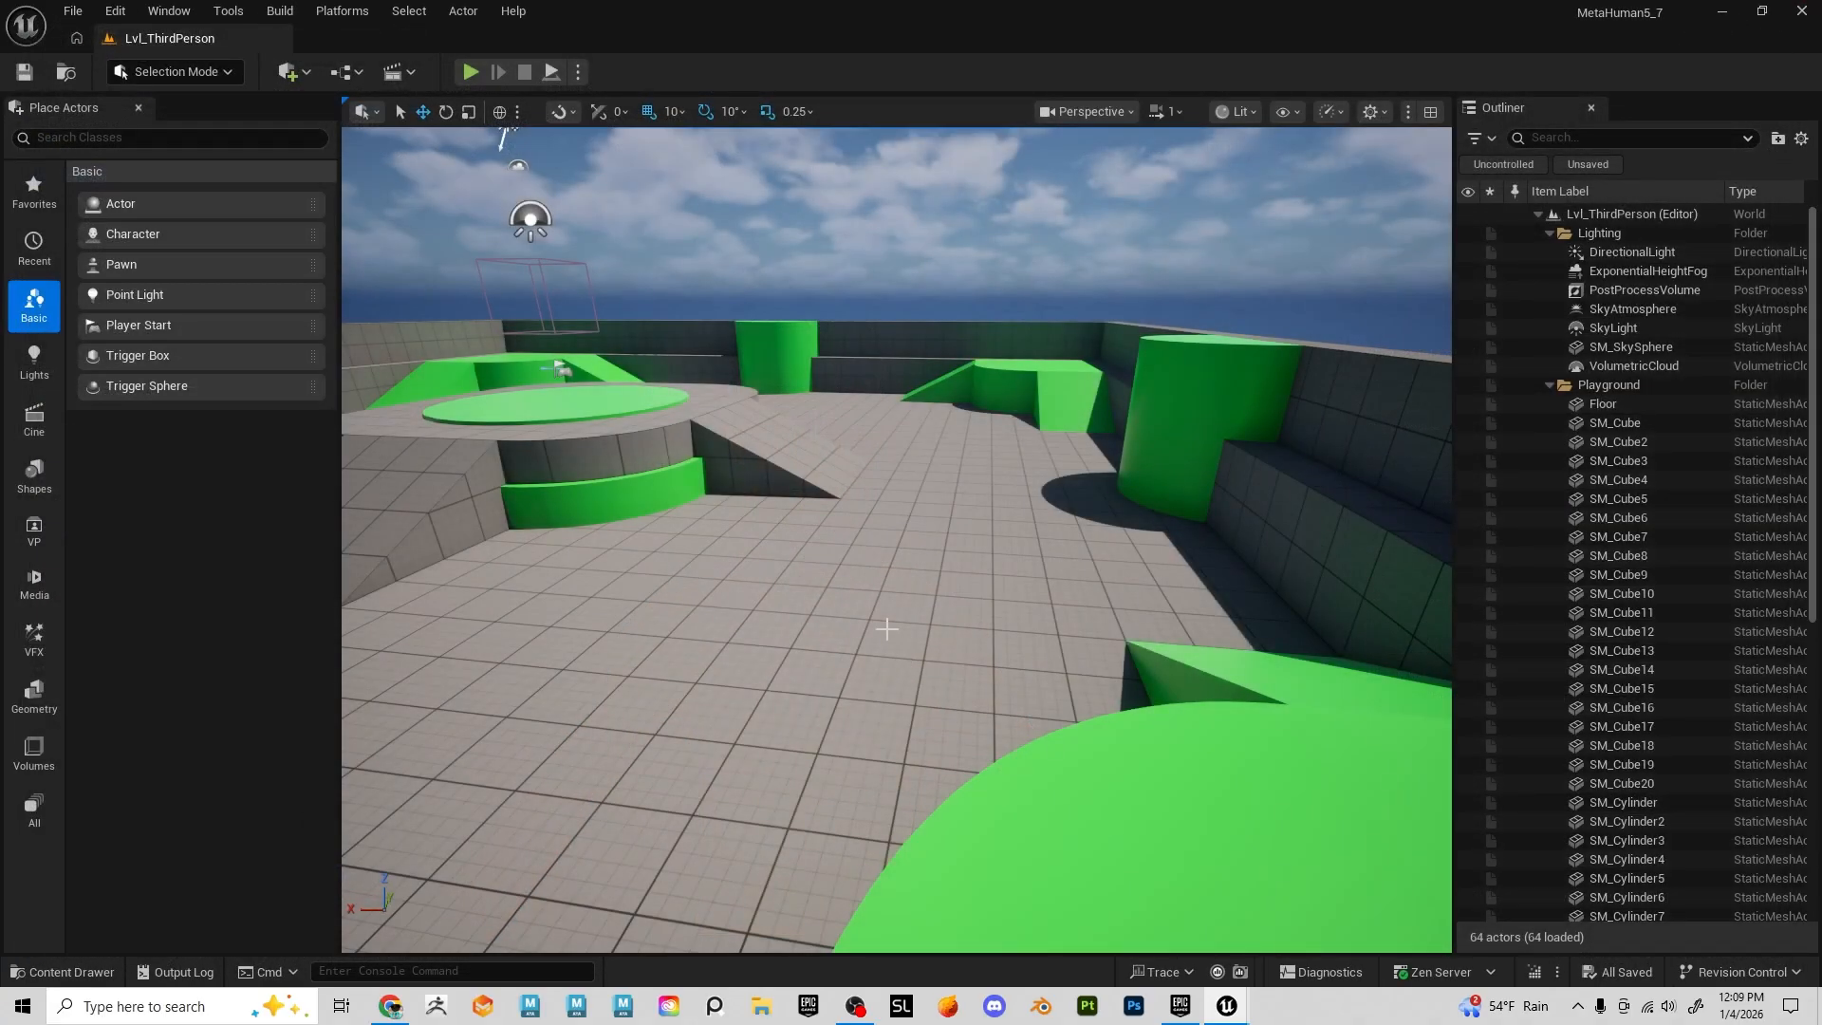
Browse the project assets in the root Content folder
{"action": "right_click_drag", "start_coordinate": [887, 629], "coordinate": [887, 584]}
{"action": "key", "text": "ctrl+space"}
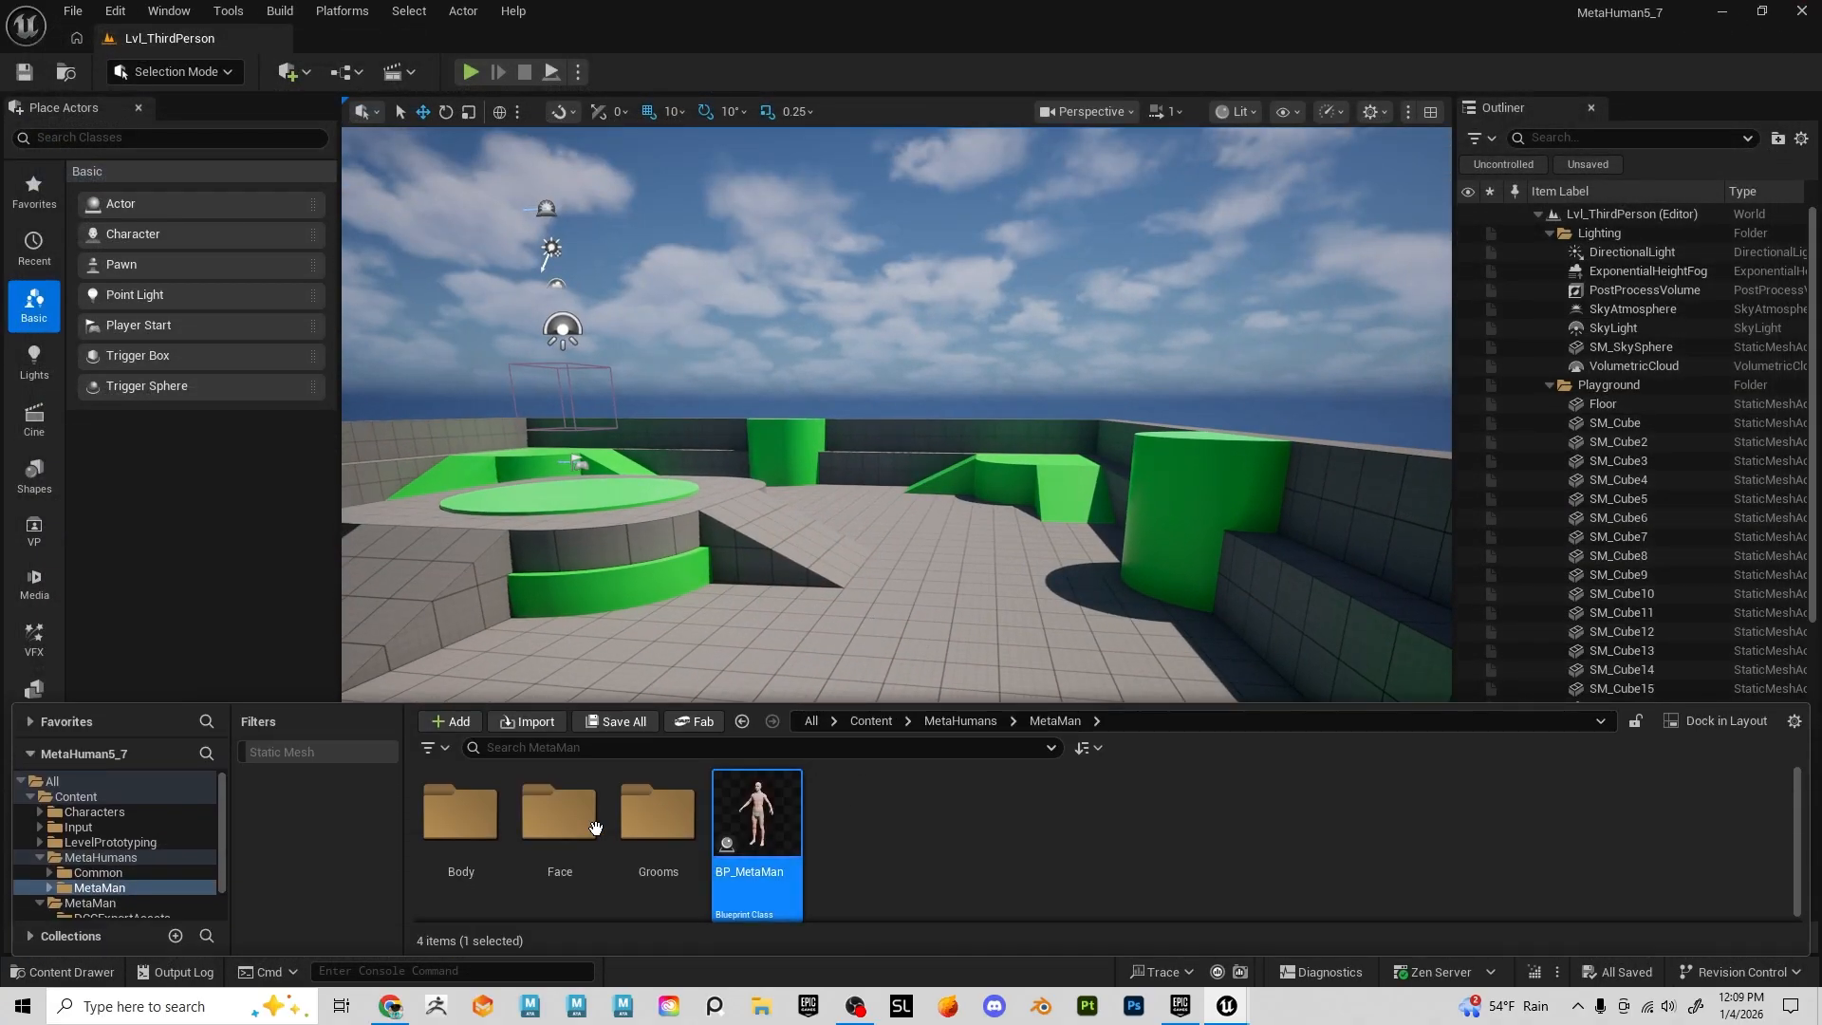
{"action": "left_click", "coordinate": [85, 799]}
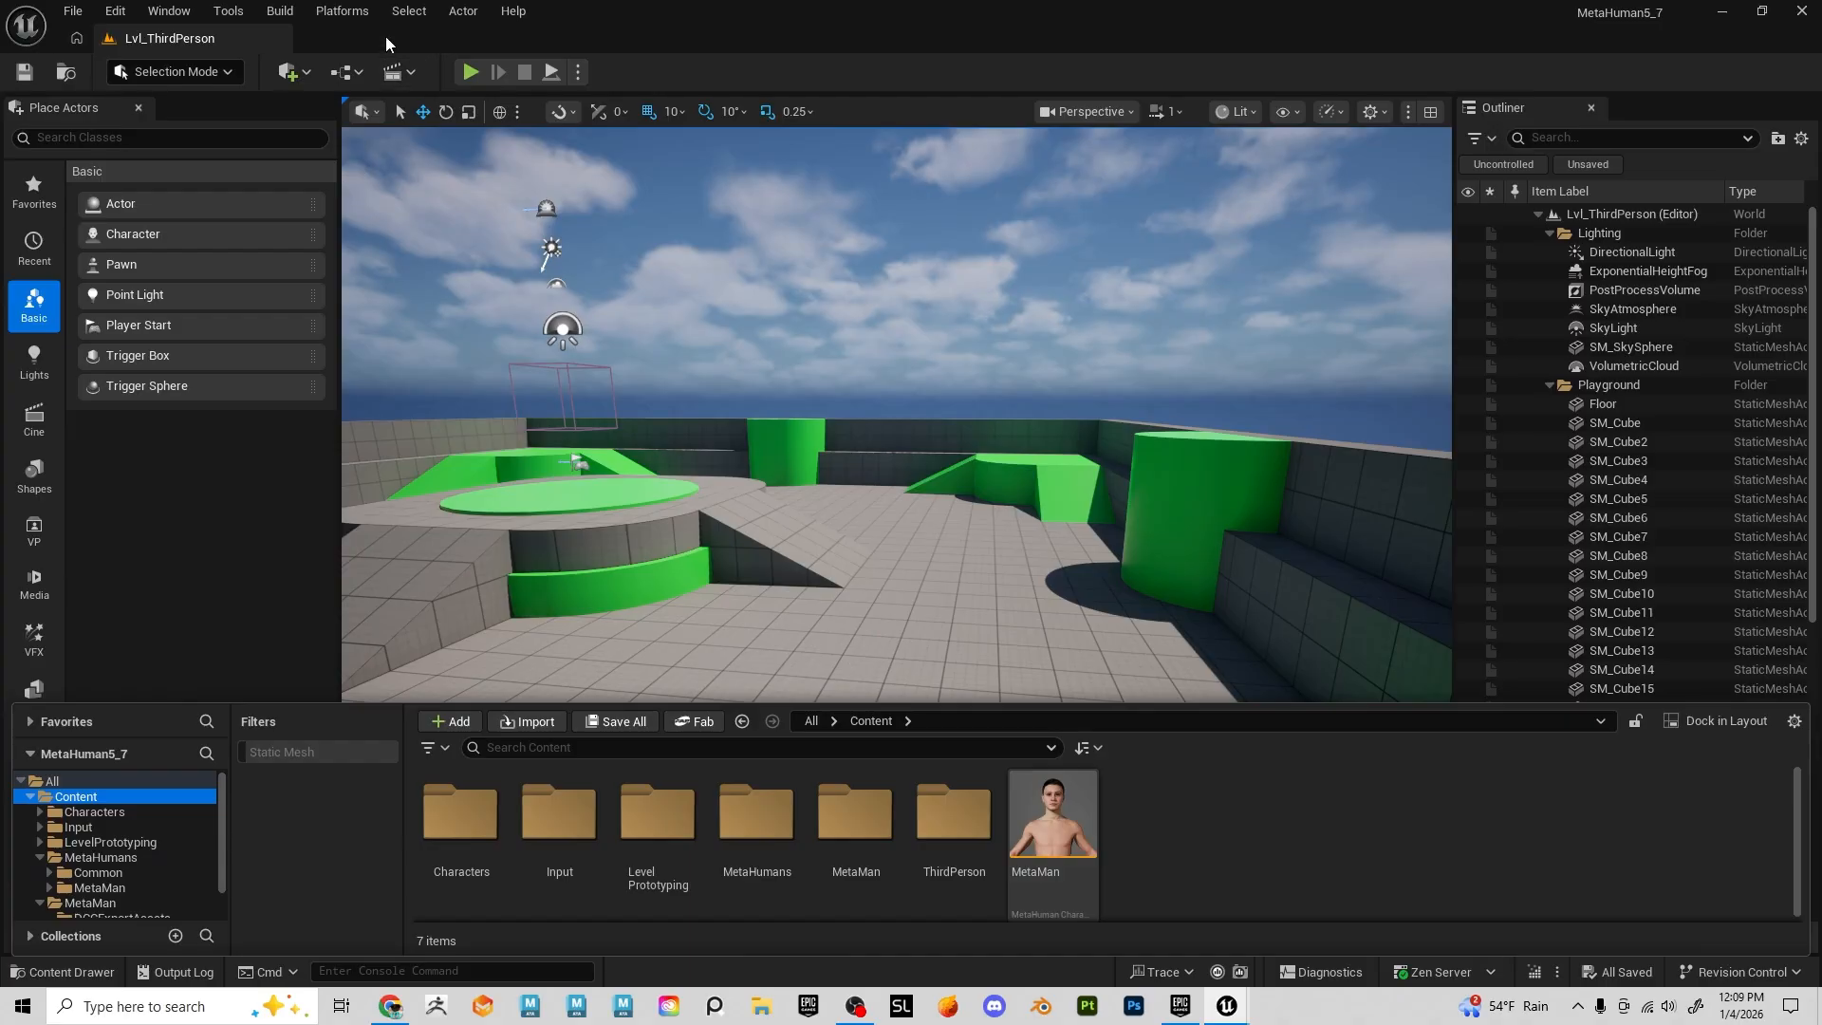
Search the project's plugins for "metahuman" and check which MetaHuman plugins are enabled
{"action": "left_click", "coordinate": [119, 17]}
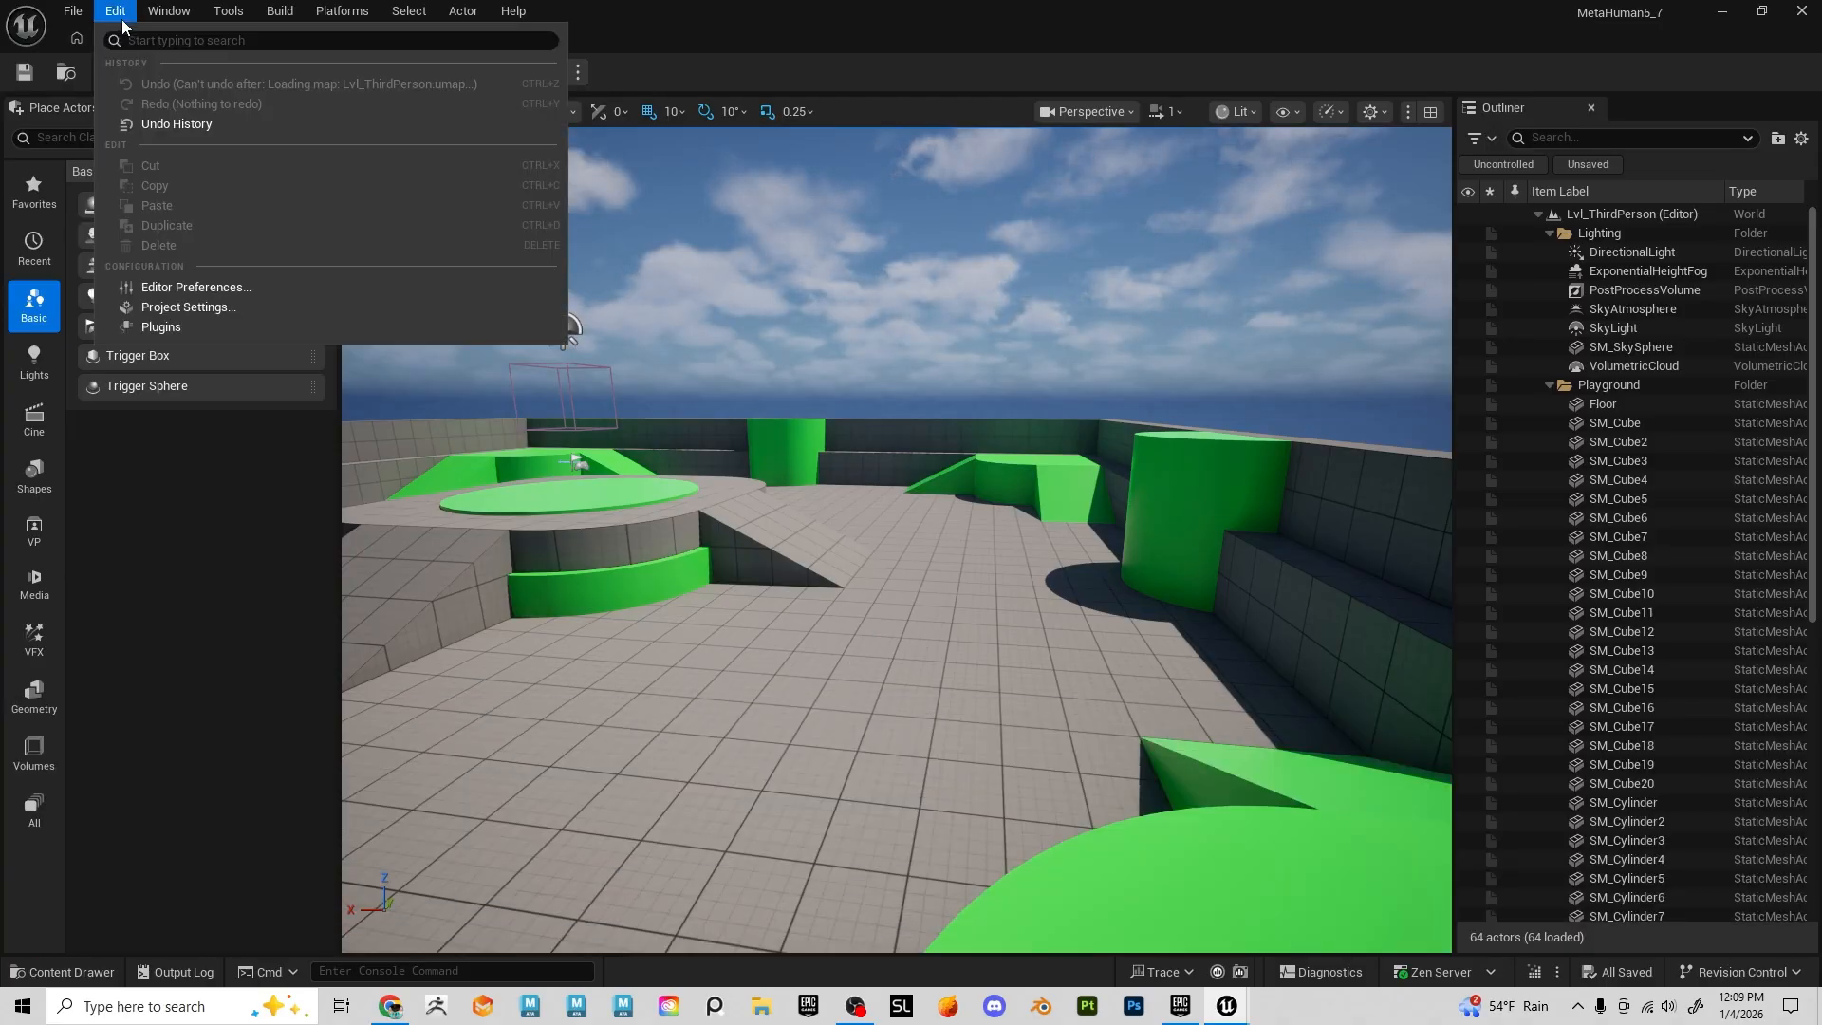
{"action": "left_click", "coordinate": [176, 328]}
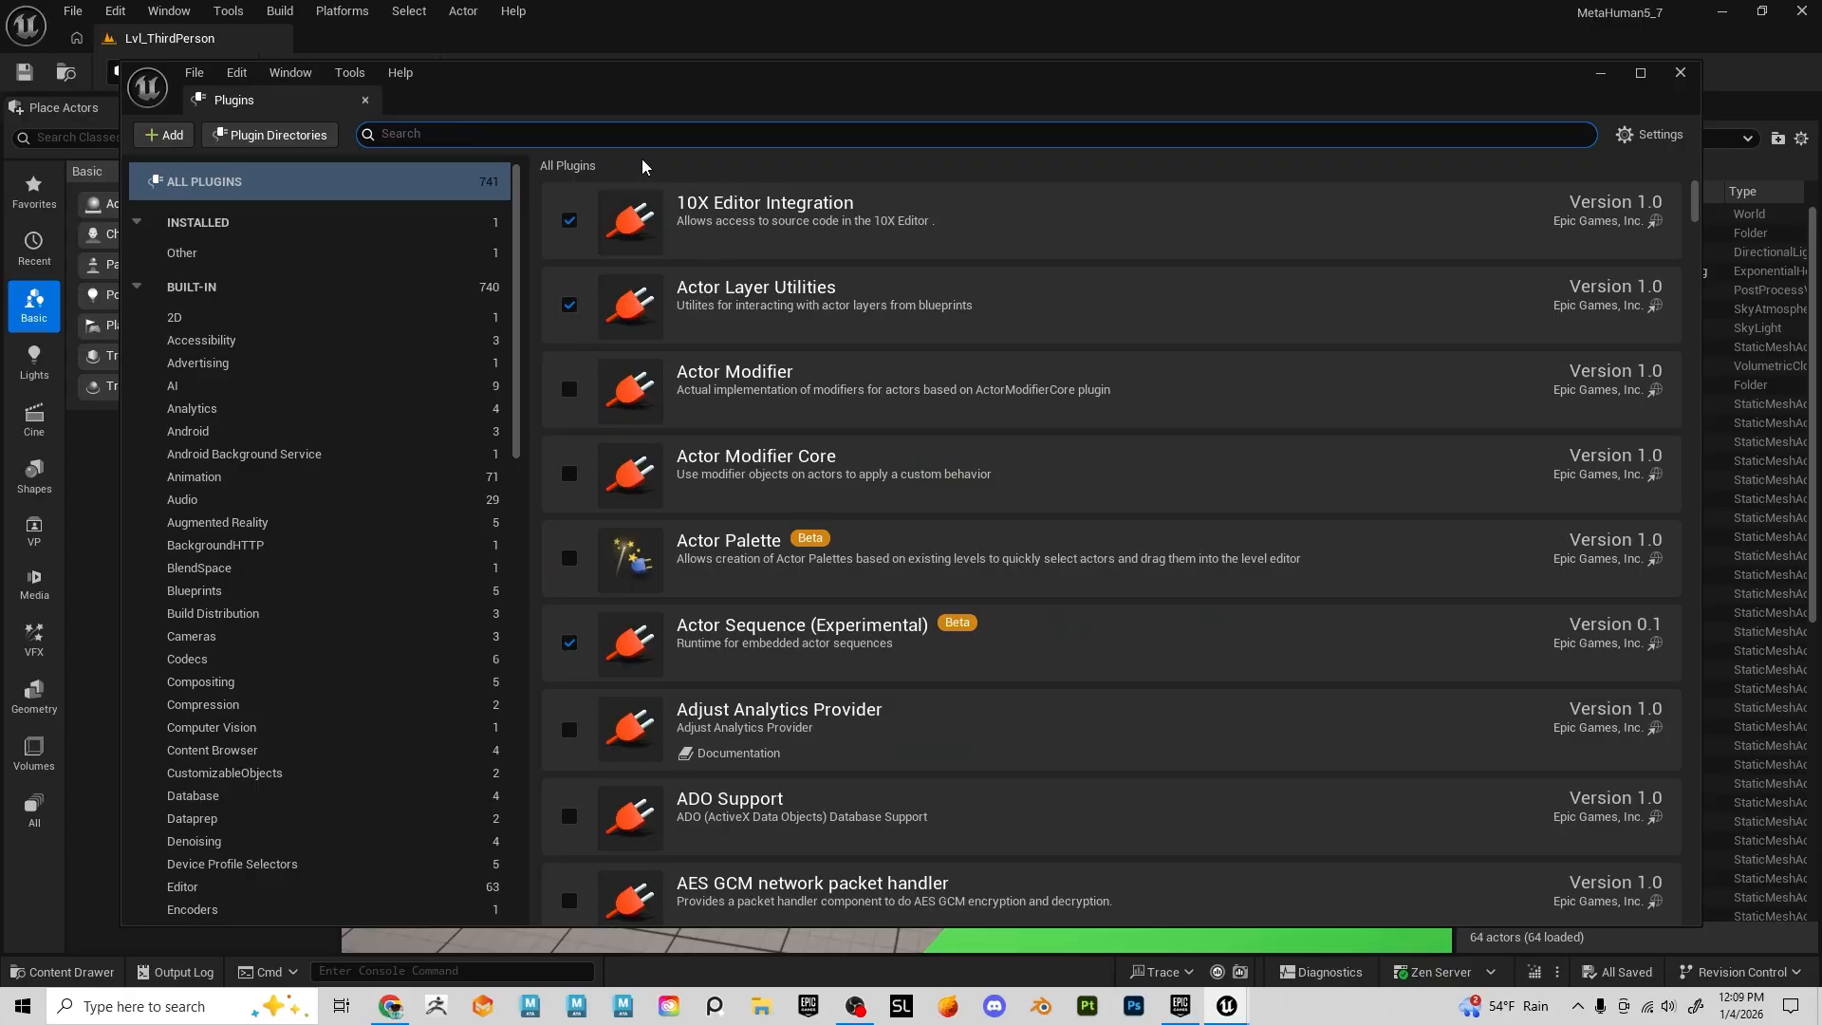
{"action": "type", "text": "metahuman"}
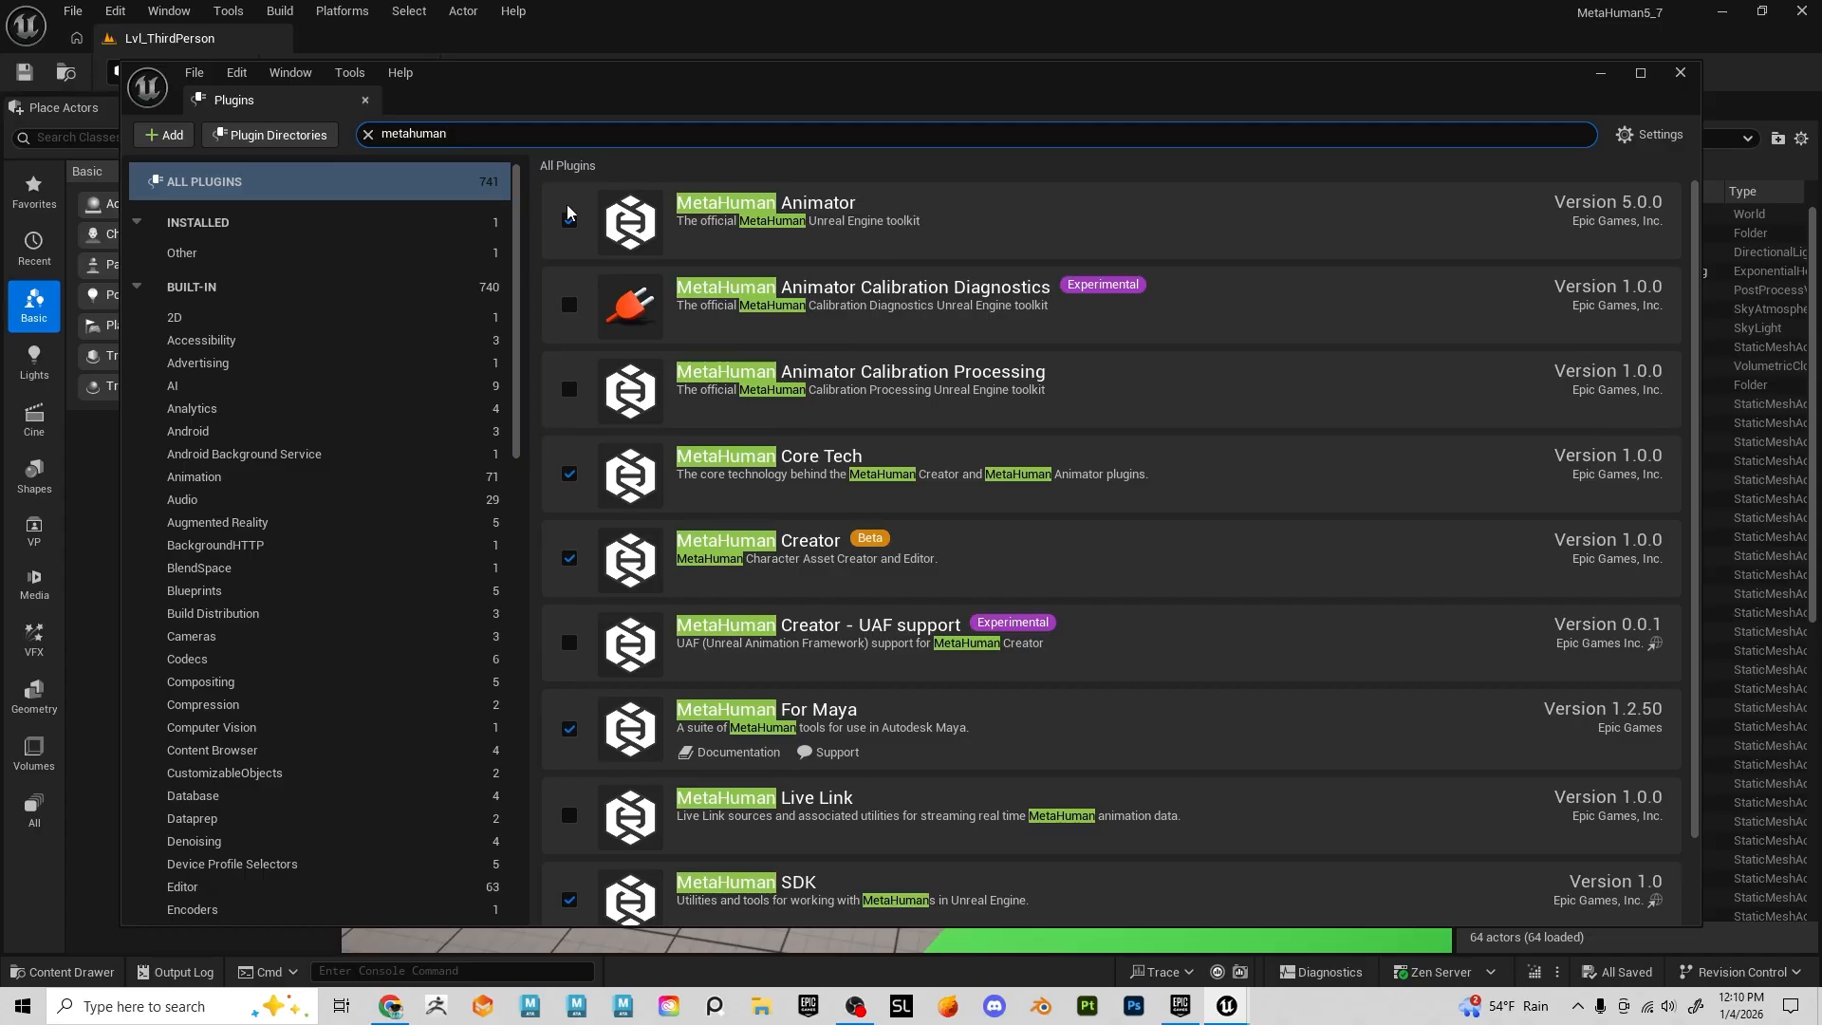
{"action": "scroll", "coordinate": [895, 432], "scroll_direction": "down", "scroll_amount": 2}
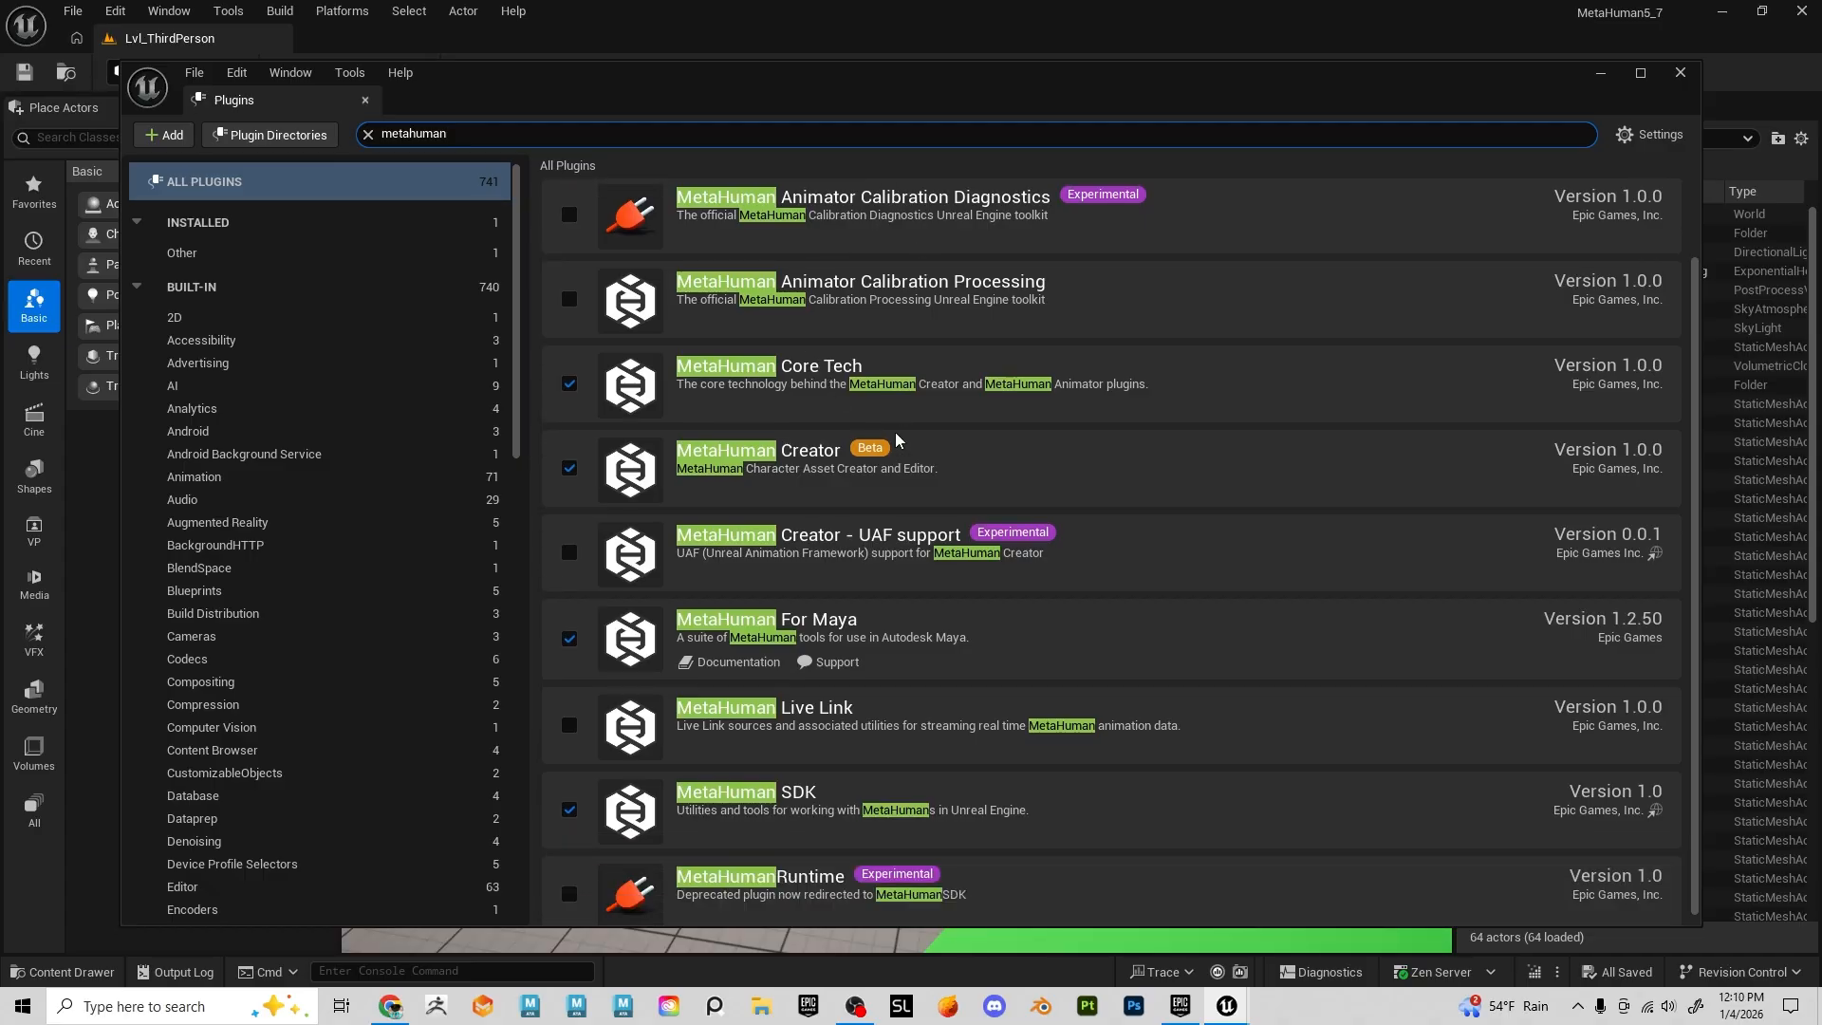
{"action": "scroll", "coordinate": [812, 601], "scroll_direction": "up", "scroll_amount": 2}
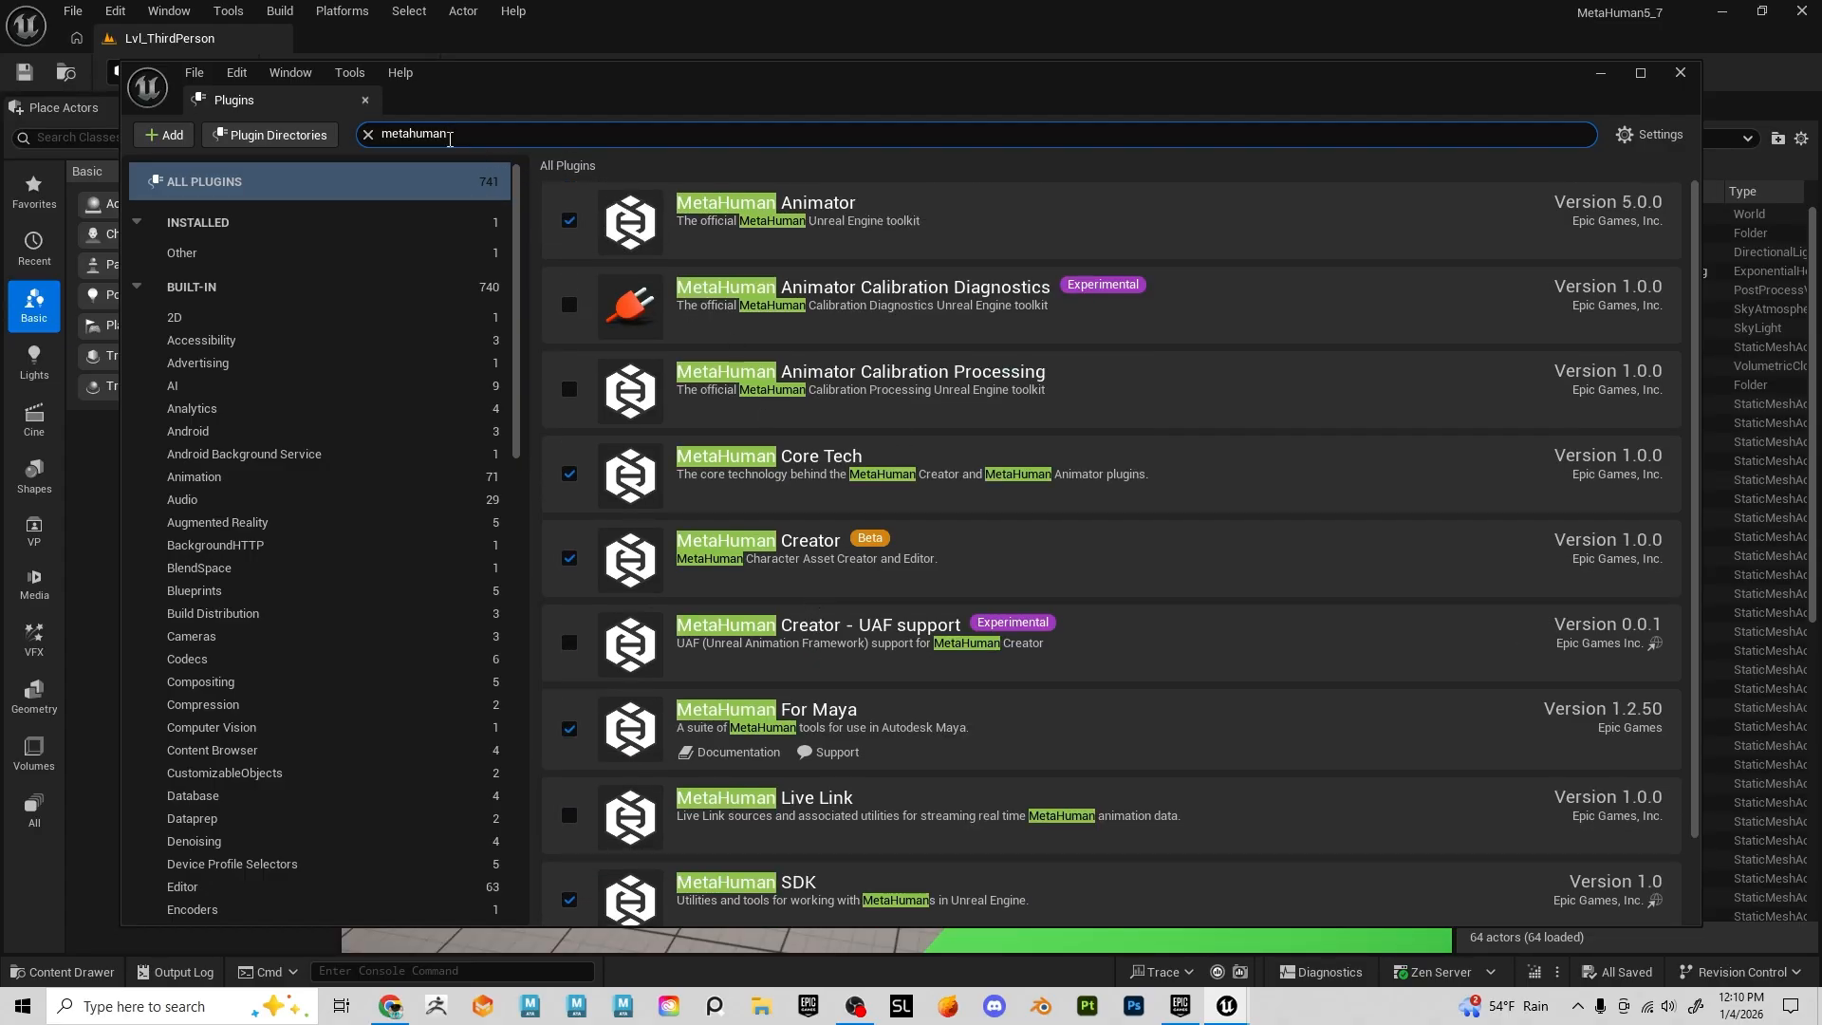
Filter the plugins by "al", check that Alembic Groom Importer and Alembic Importer are enabled, and close the plugin browser
{"action": "left_click_drag", "start_coordinate": [450, 138], "coordinate": [328, 134]}
{"action": "key", "text": "BackSpace"}
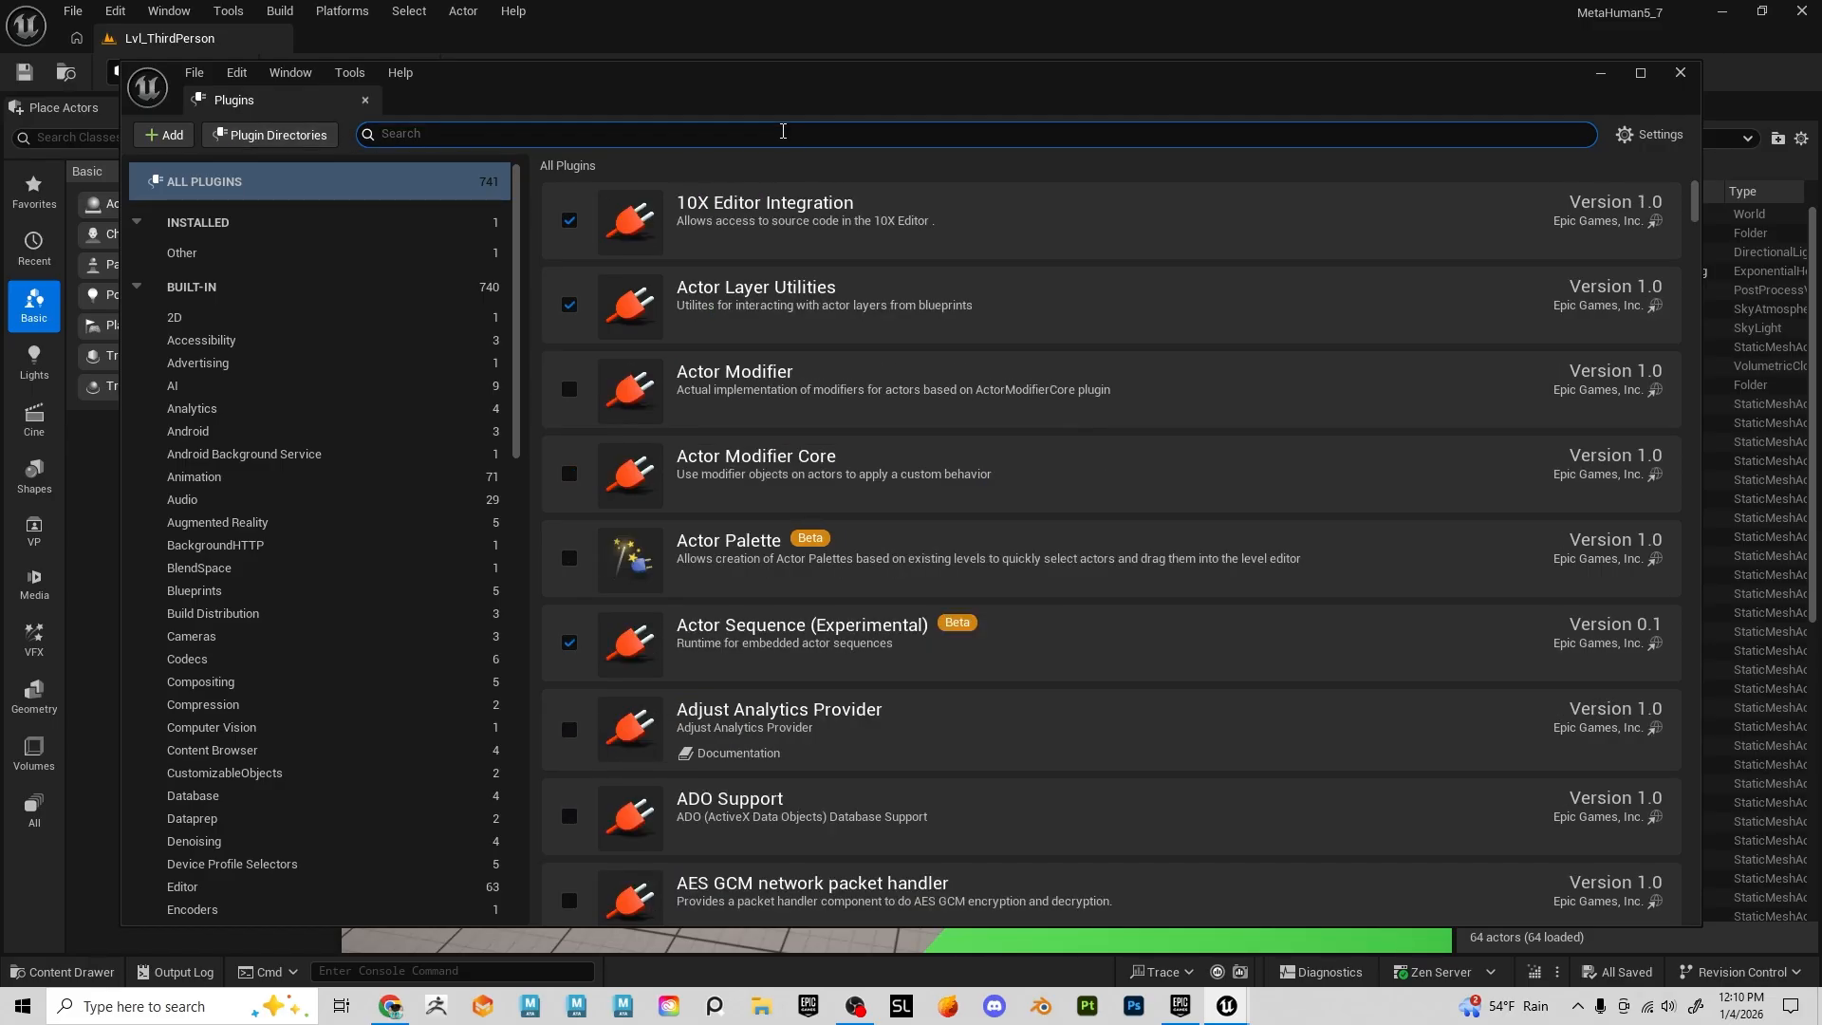
{"action": "type", "text": "a"}
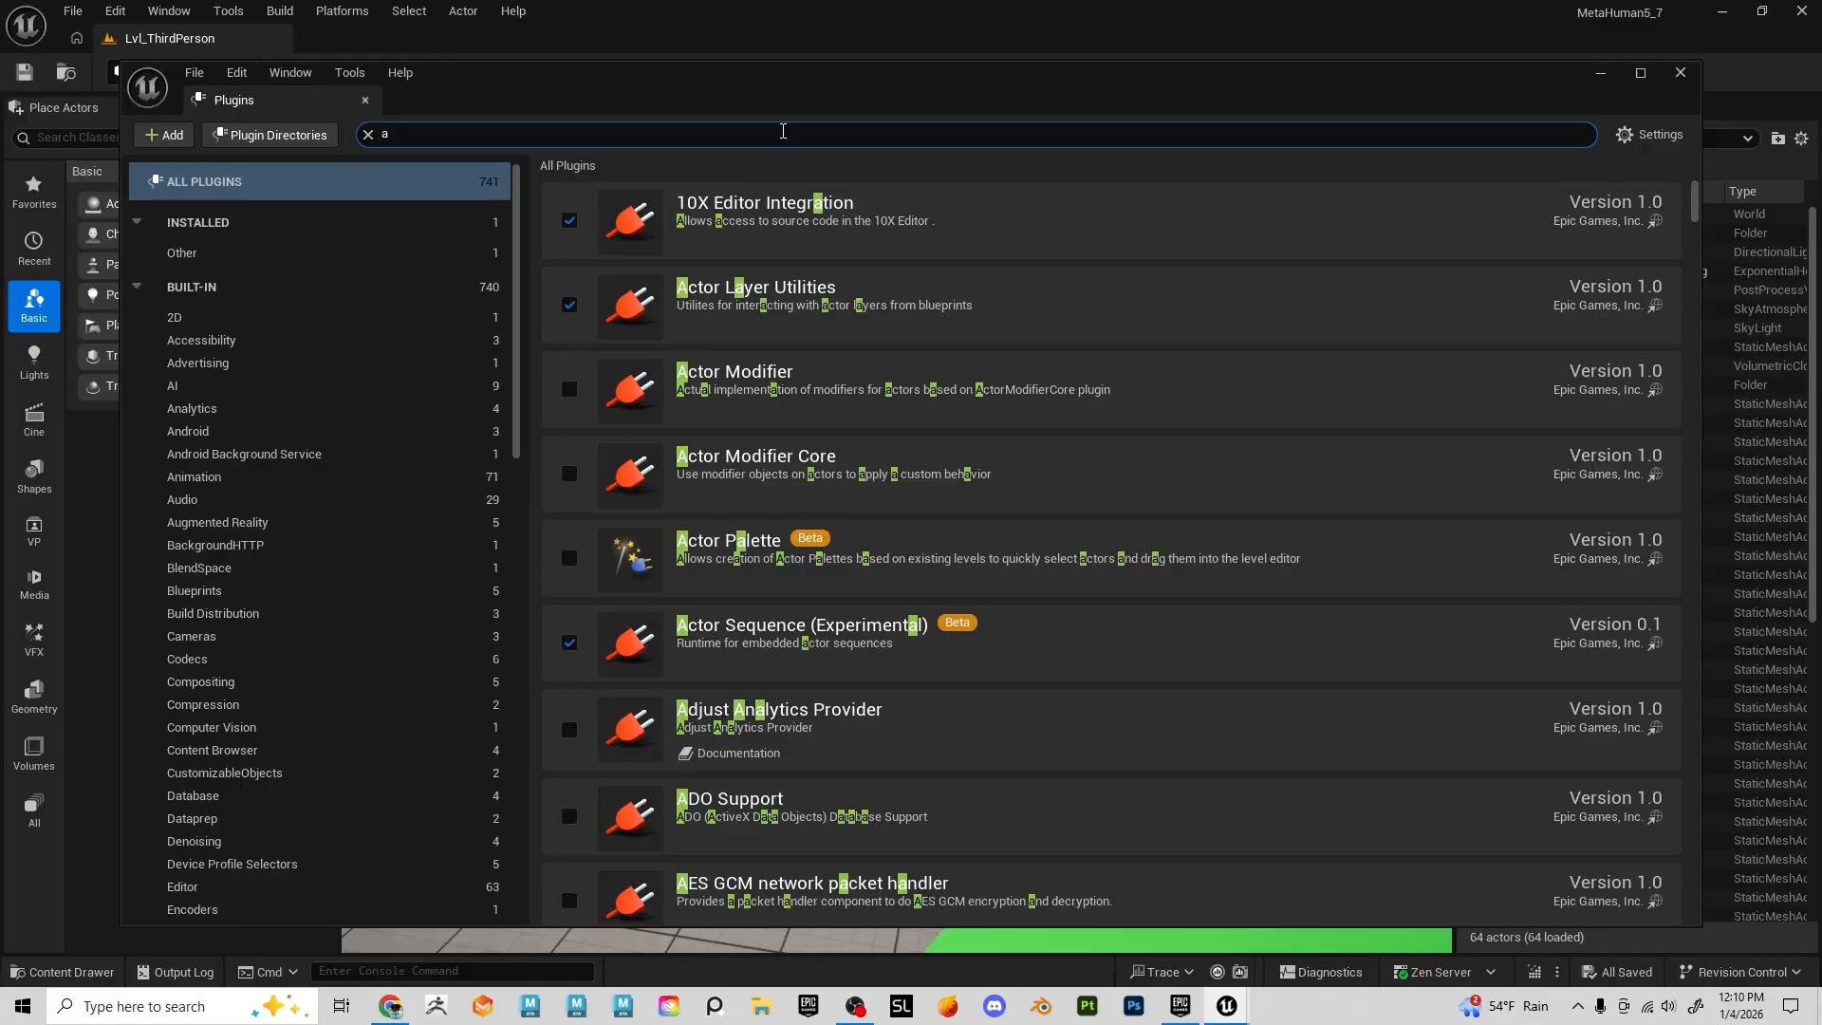
{"action": "type", "text": "lym"}
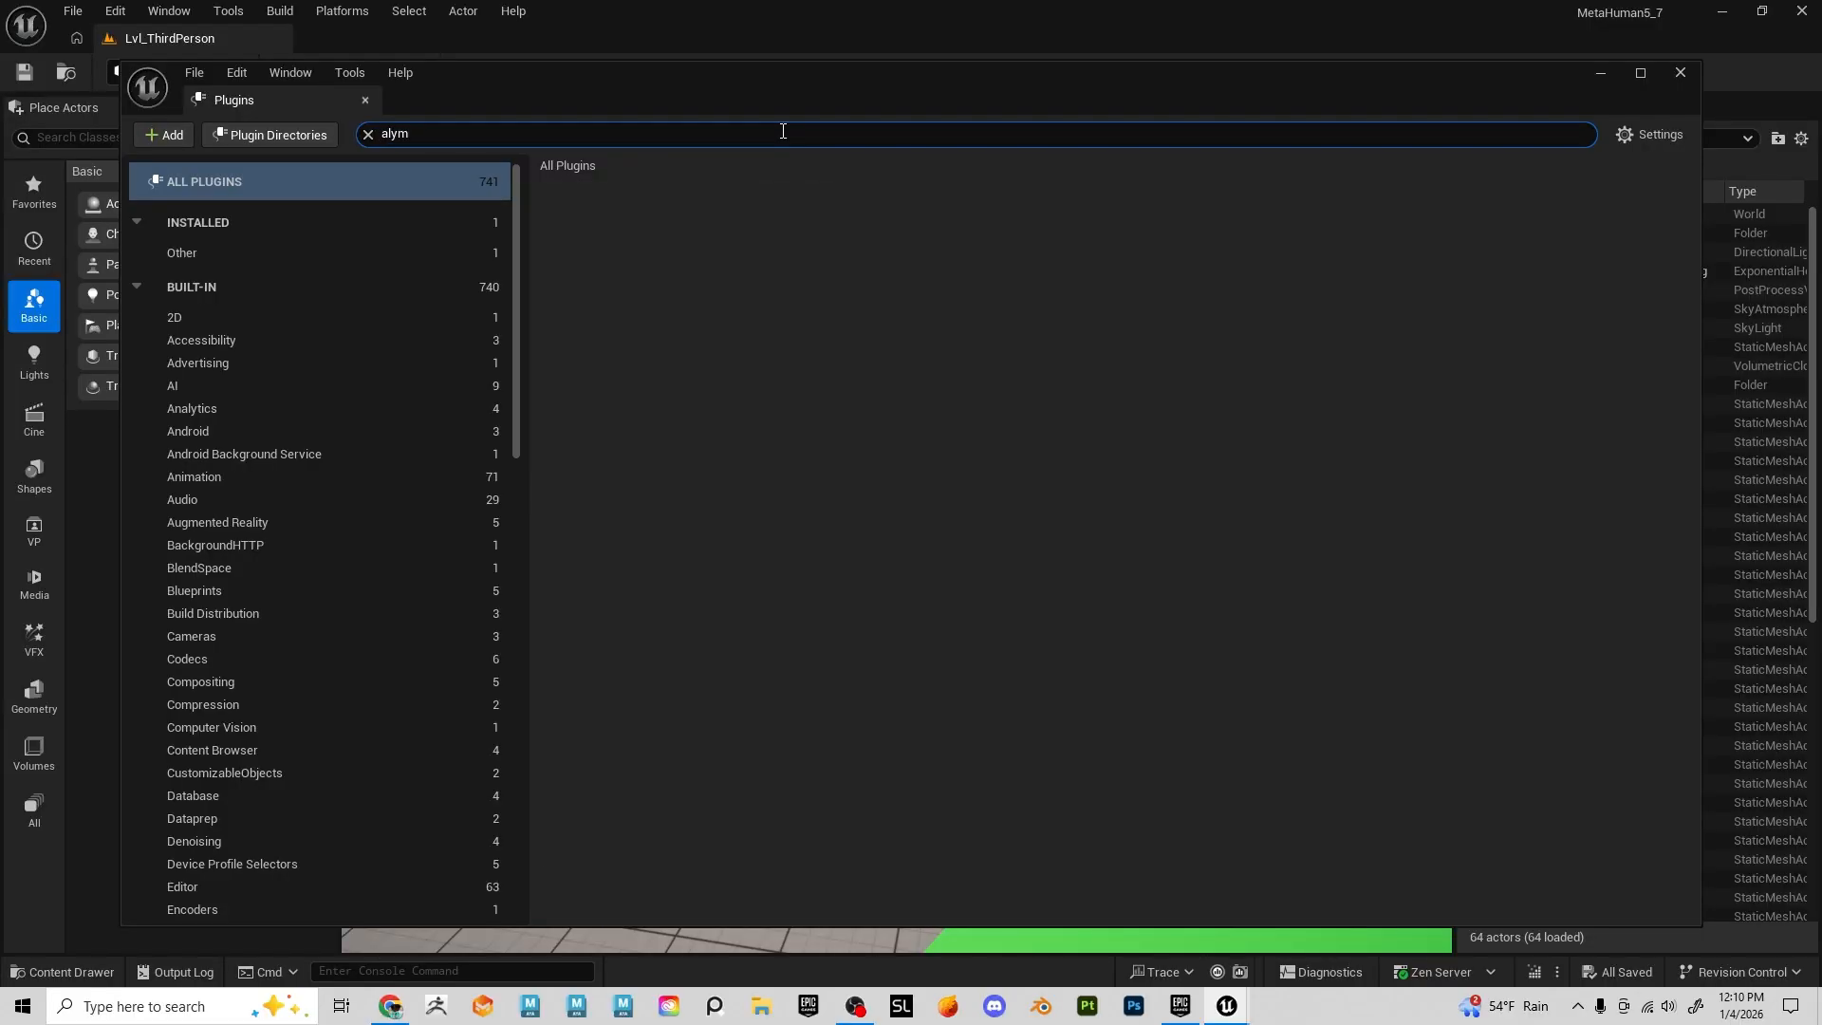
{"action": "key", "text": "BackSpace"}
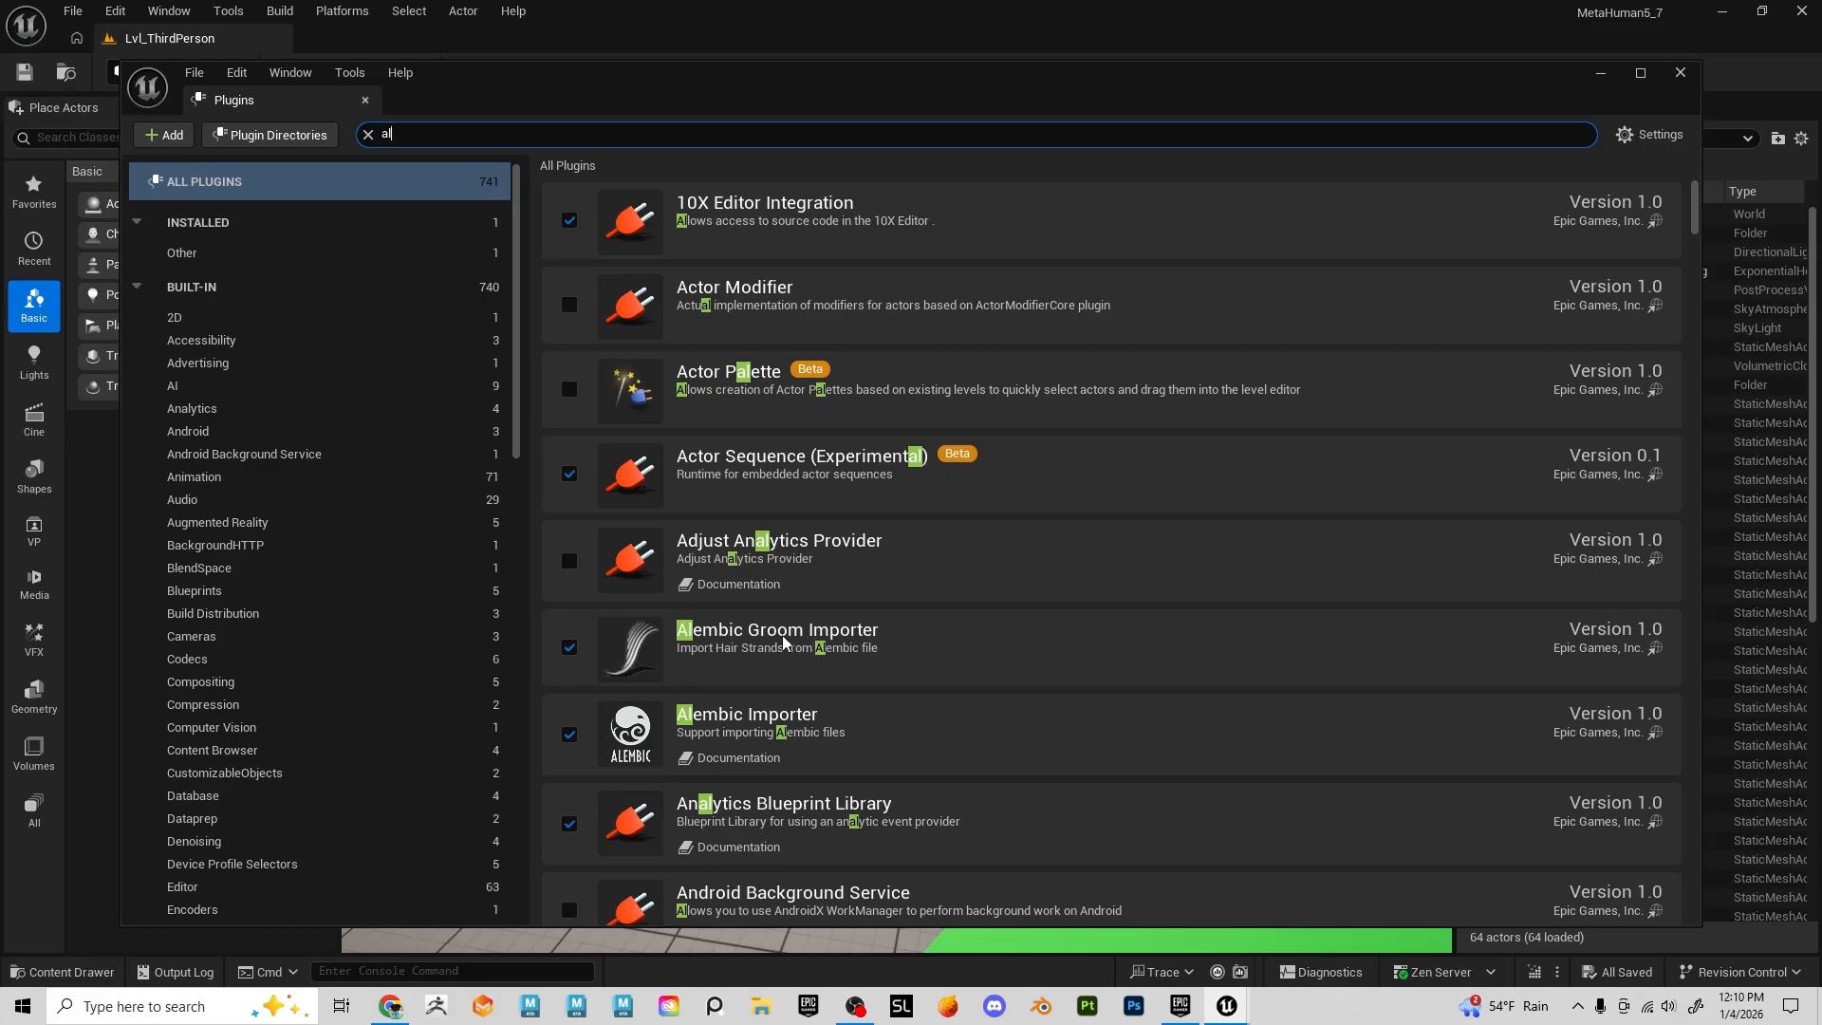
{"action": "scroll", "coordinate": [731, 645], "scroll_direction": "down", "scroll_amount": 1}
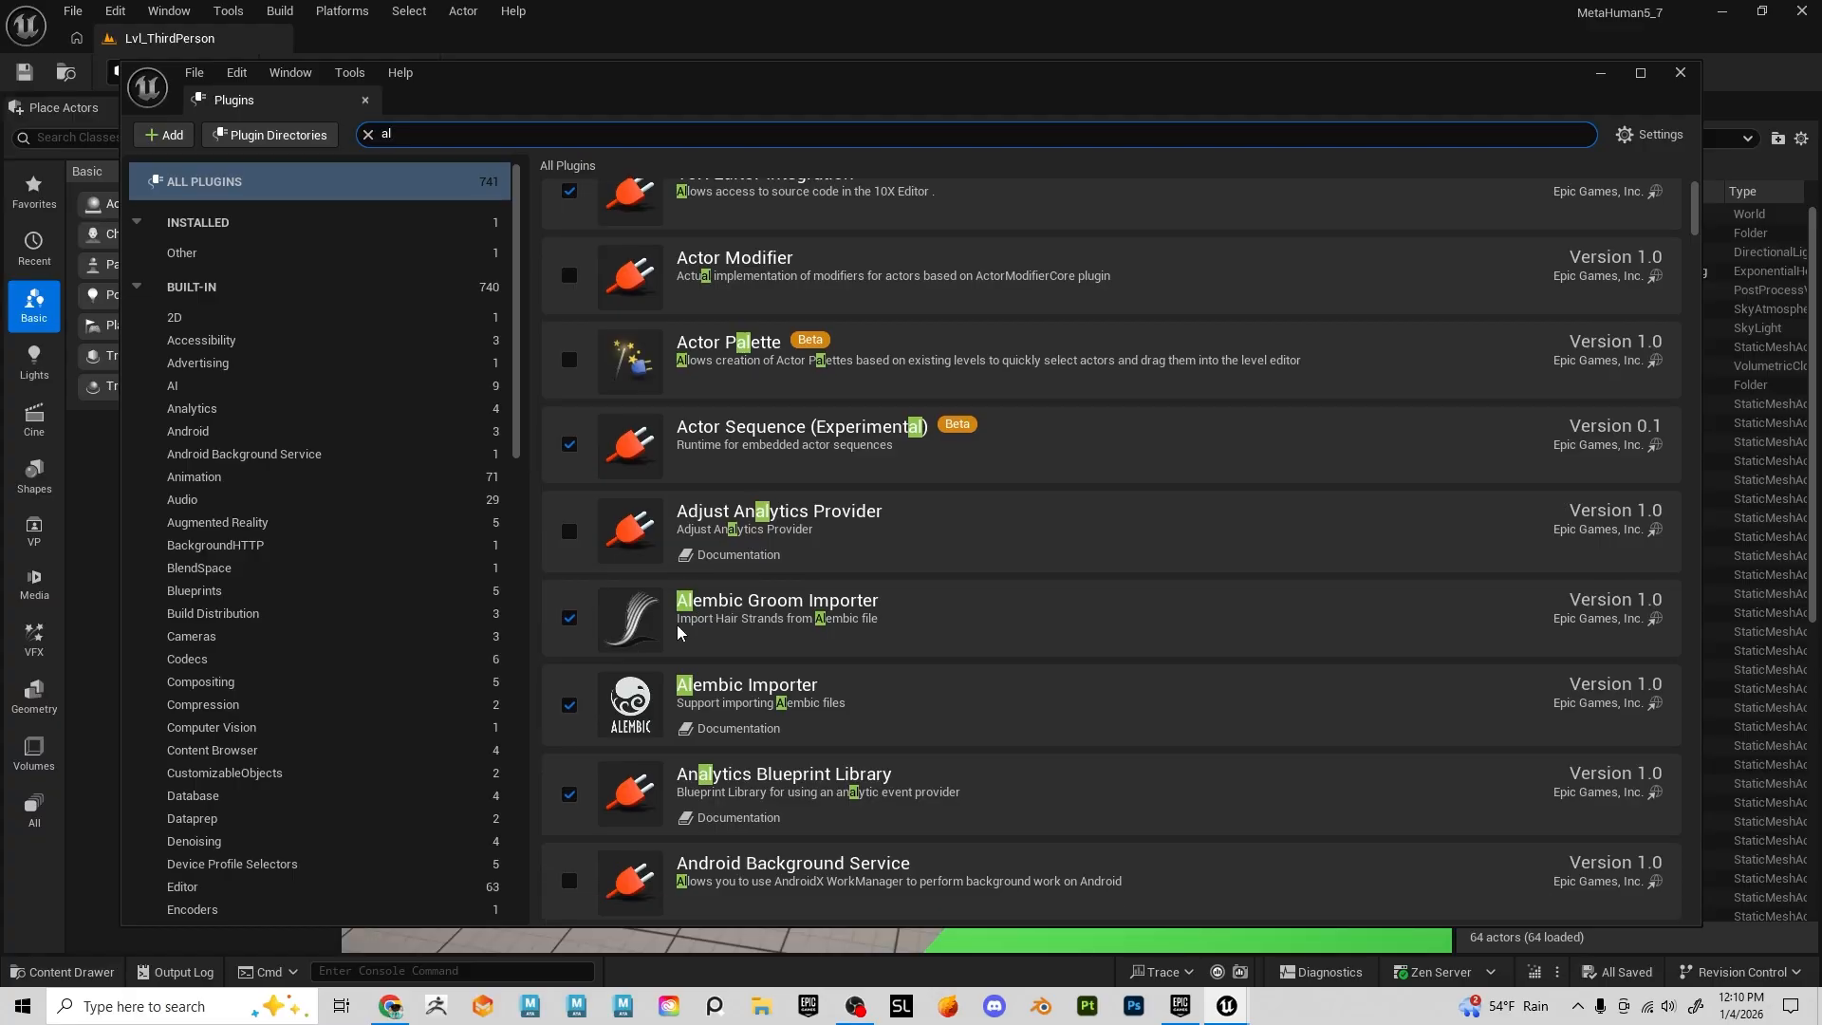
{"action": "left_click", "coordinate": [1676, 74]}
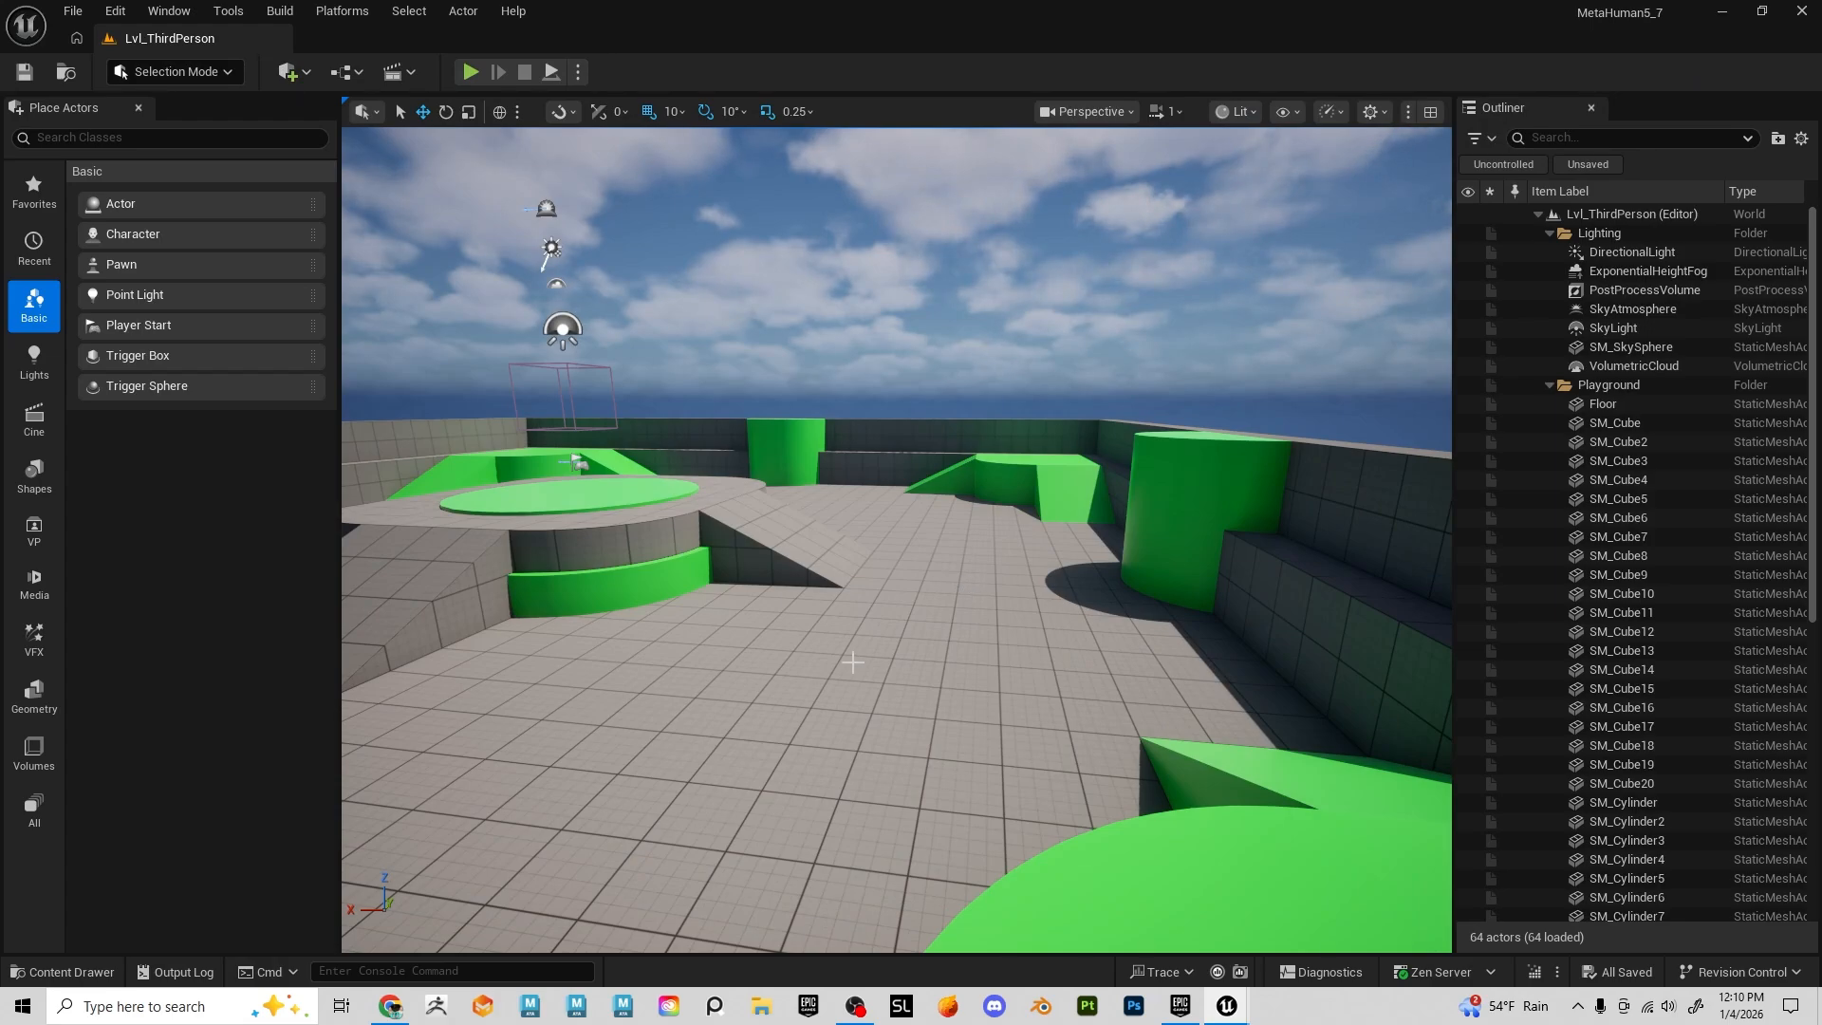
Create a MetaHuman Character asset named MetaTut in the root Content folder
{"action": "right_click_drag", "start_coordinate": [861, 668], "coordinate": [884, 709]}
{"action": "key", "text": "ctrl+space"}
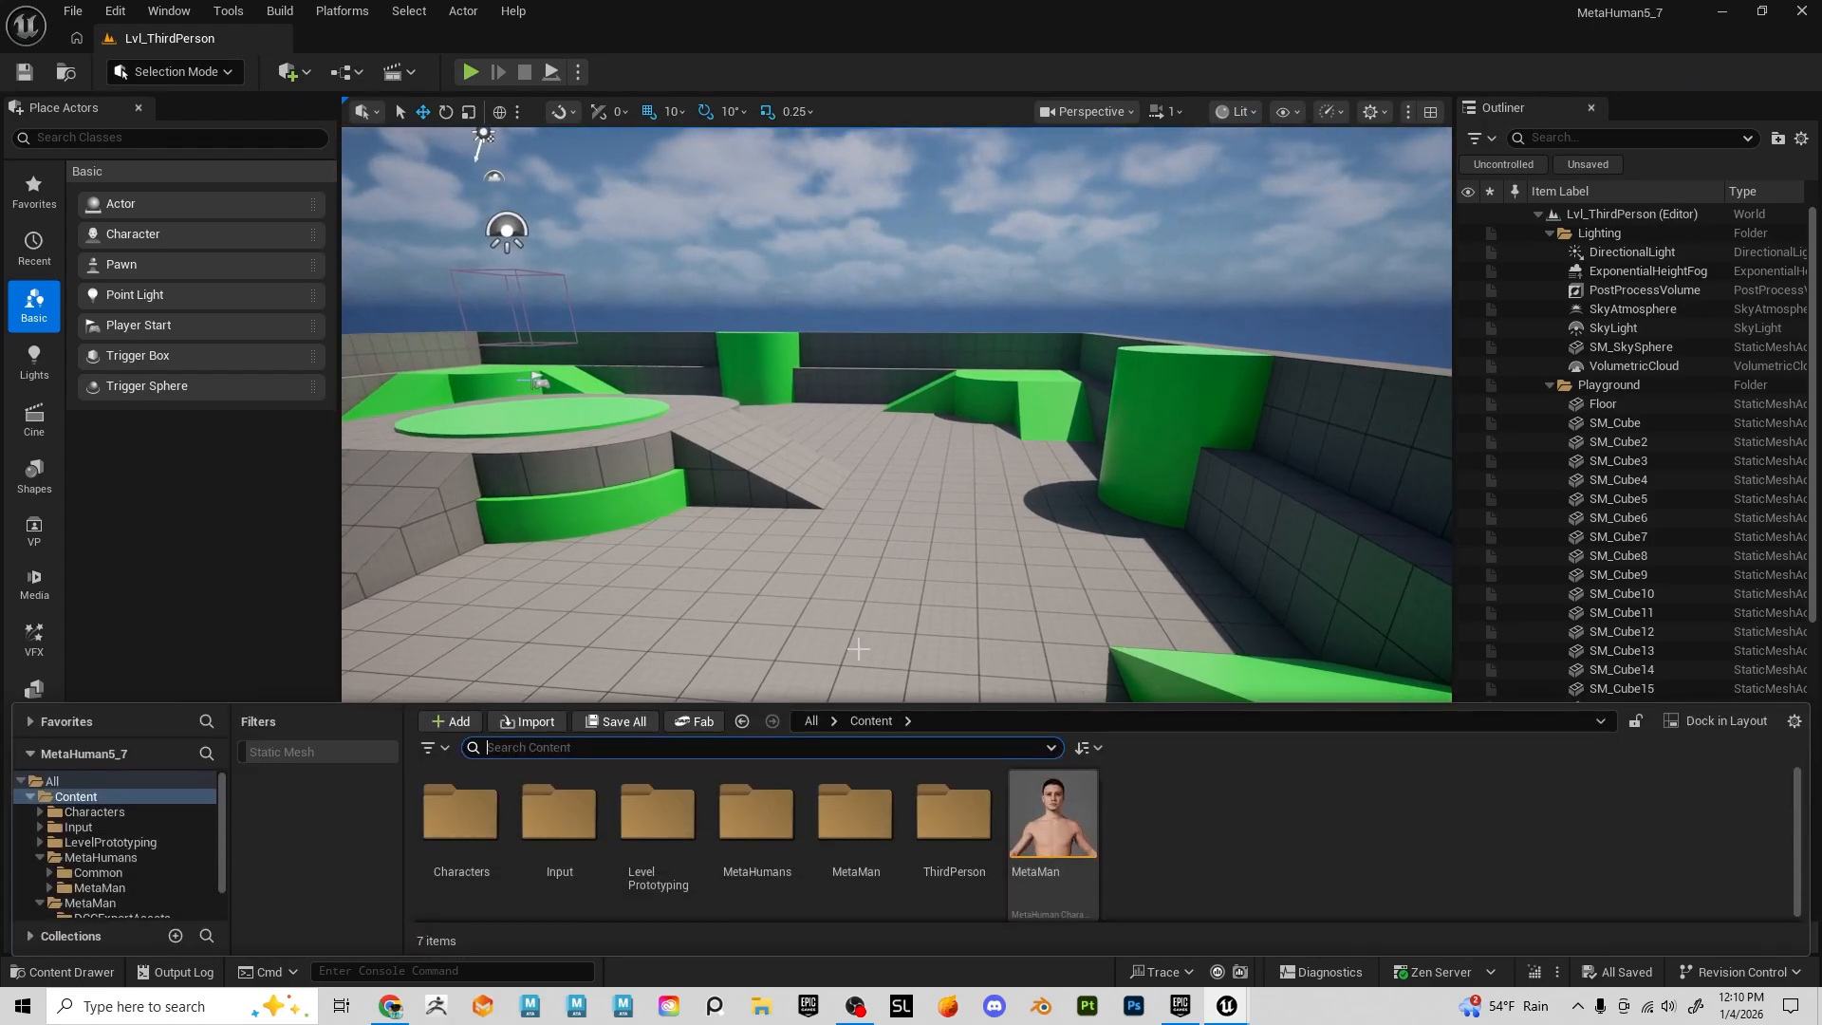
{"action": "right_click", "coordinate": [1233, 808]}
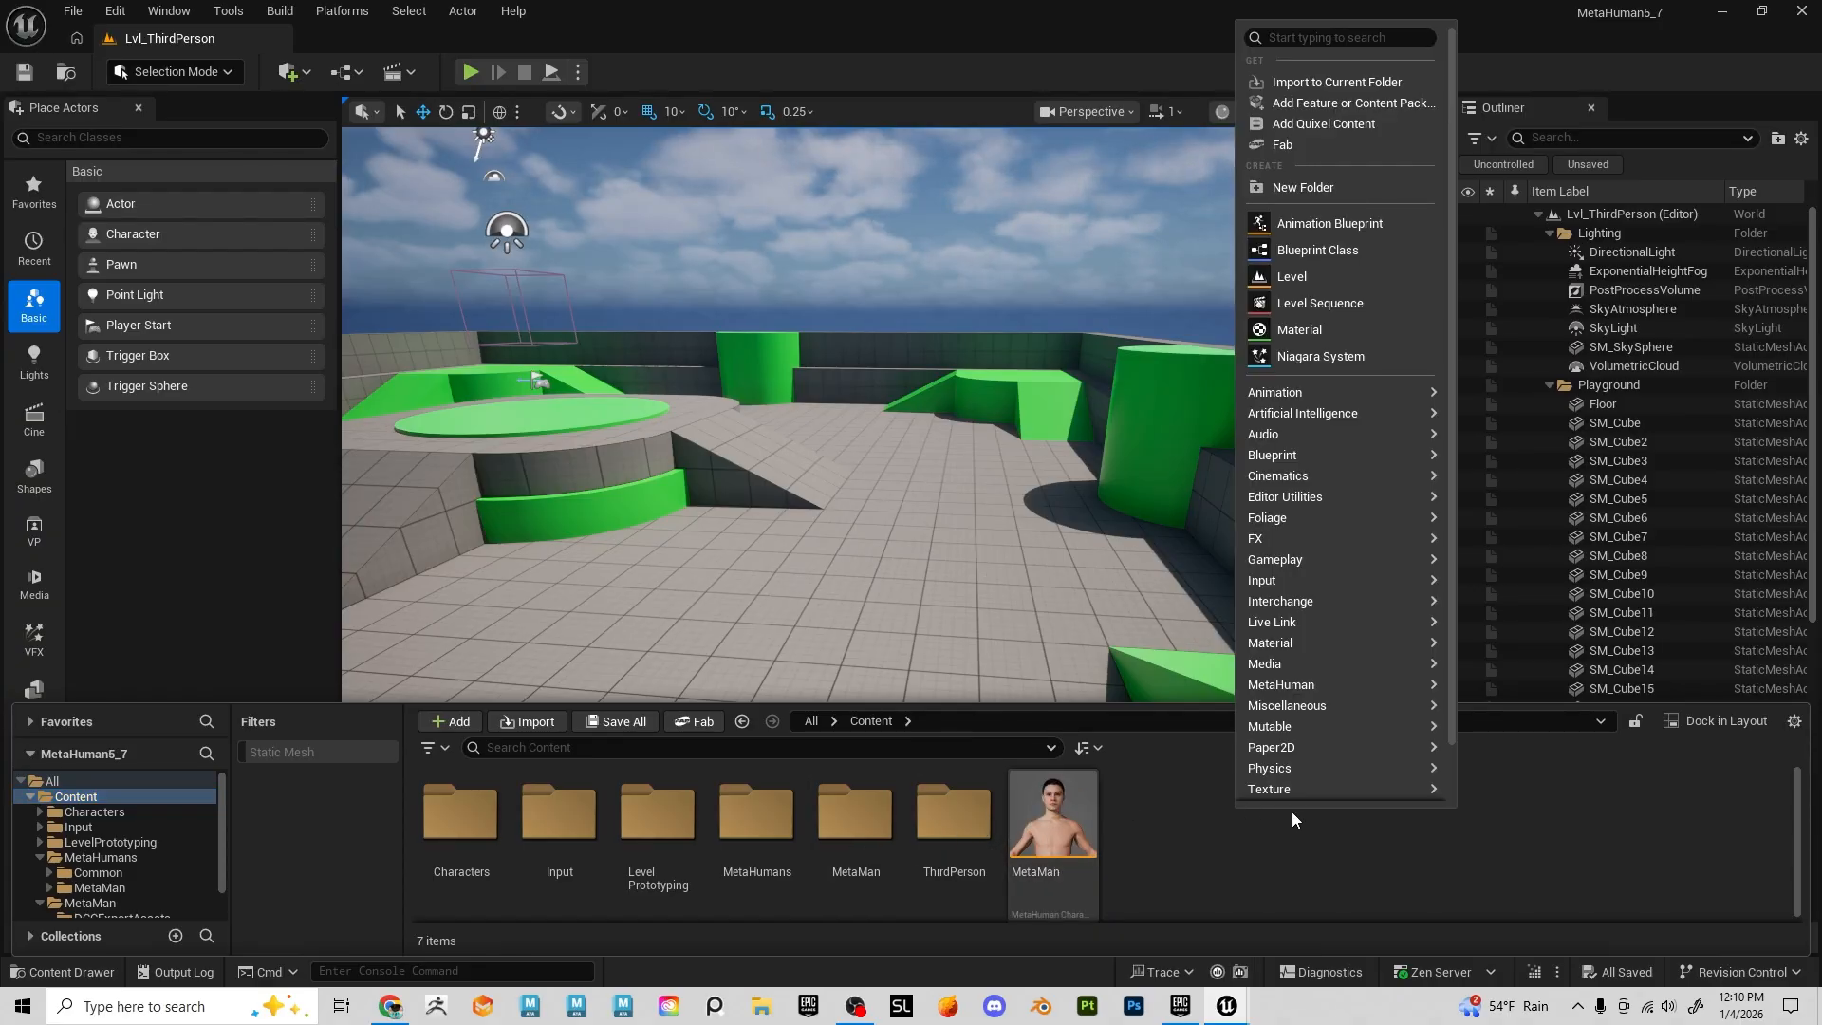
{"action": "right_click", "coordinate": [1175, 813]}
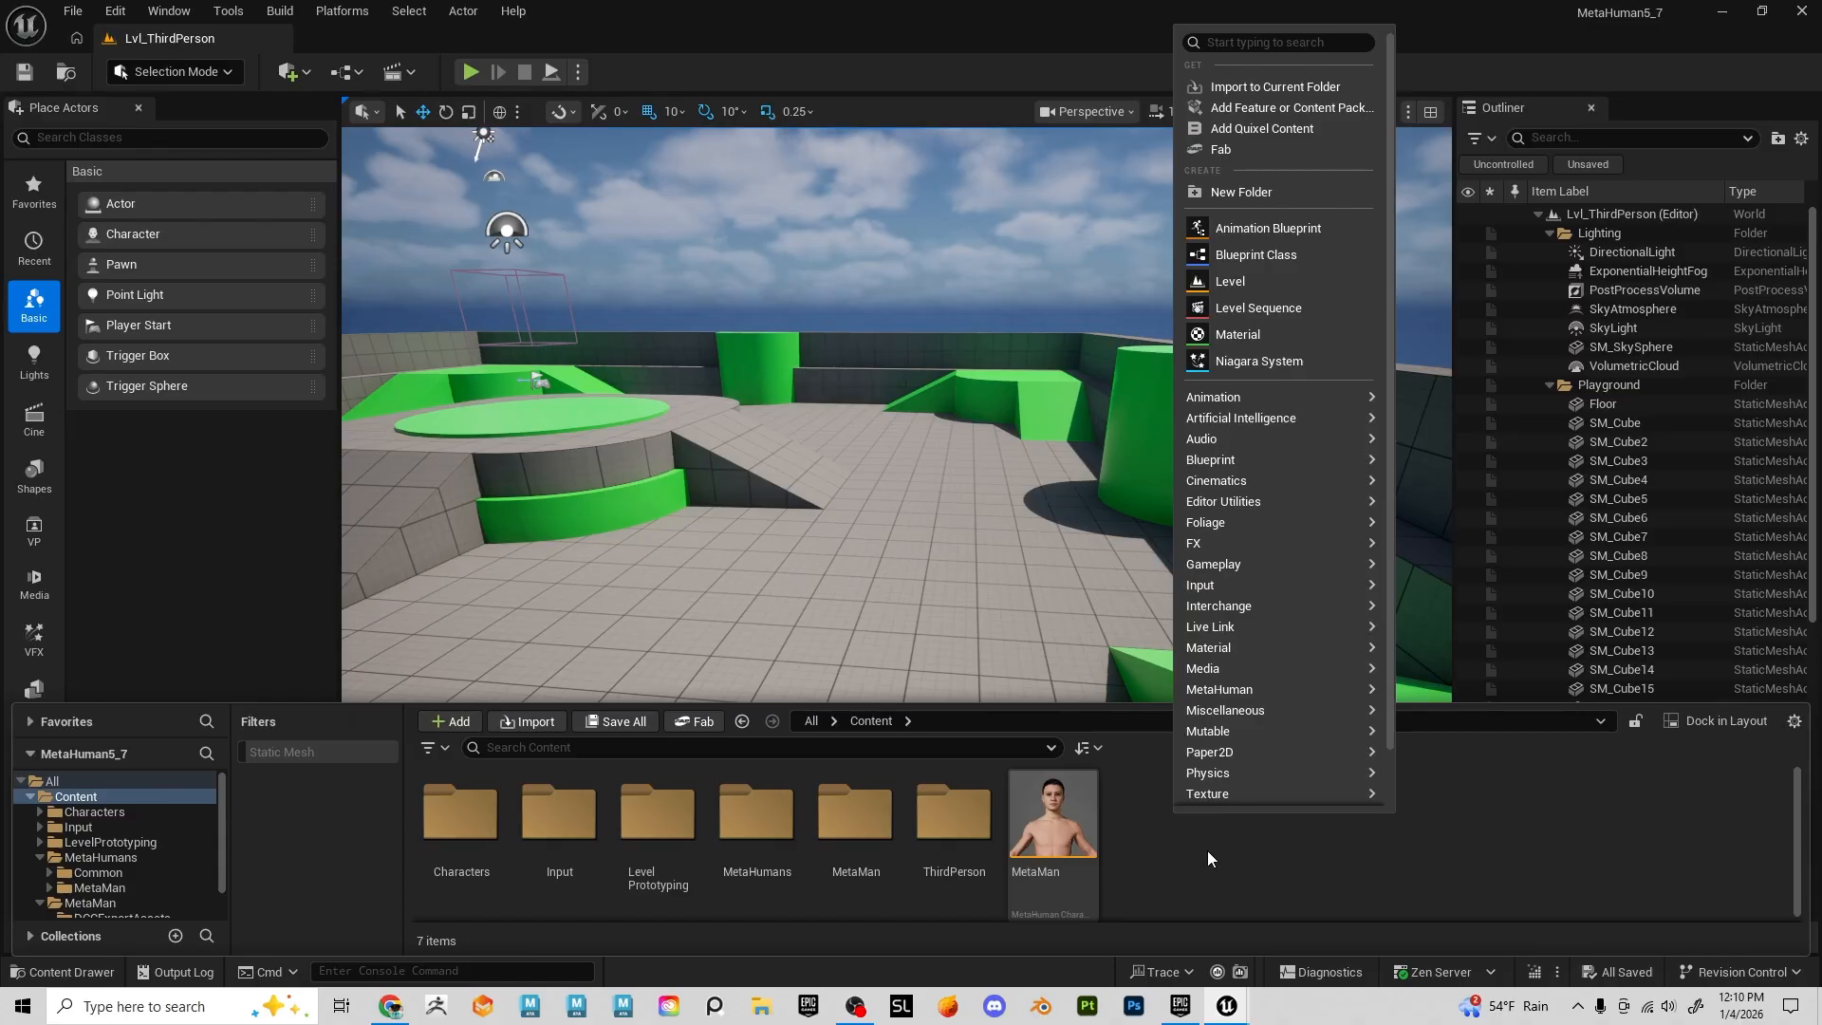
{"action": "right_click", "coordinate": [1207, 850]}
{"action": "mouse_move", "coordinate": [1346, 766]}
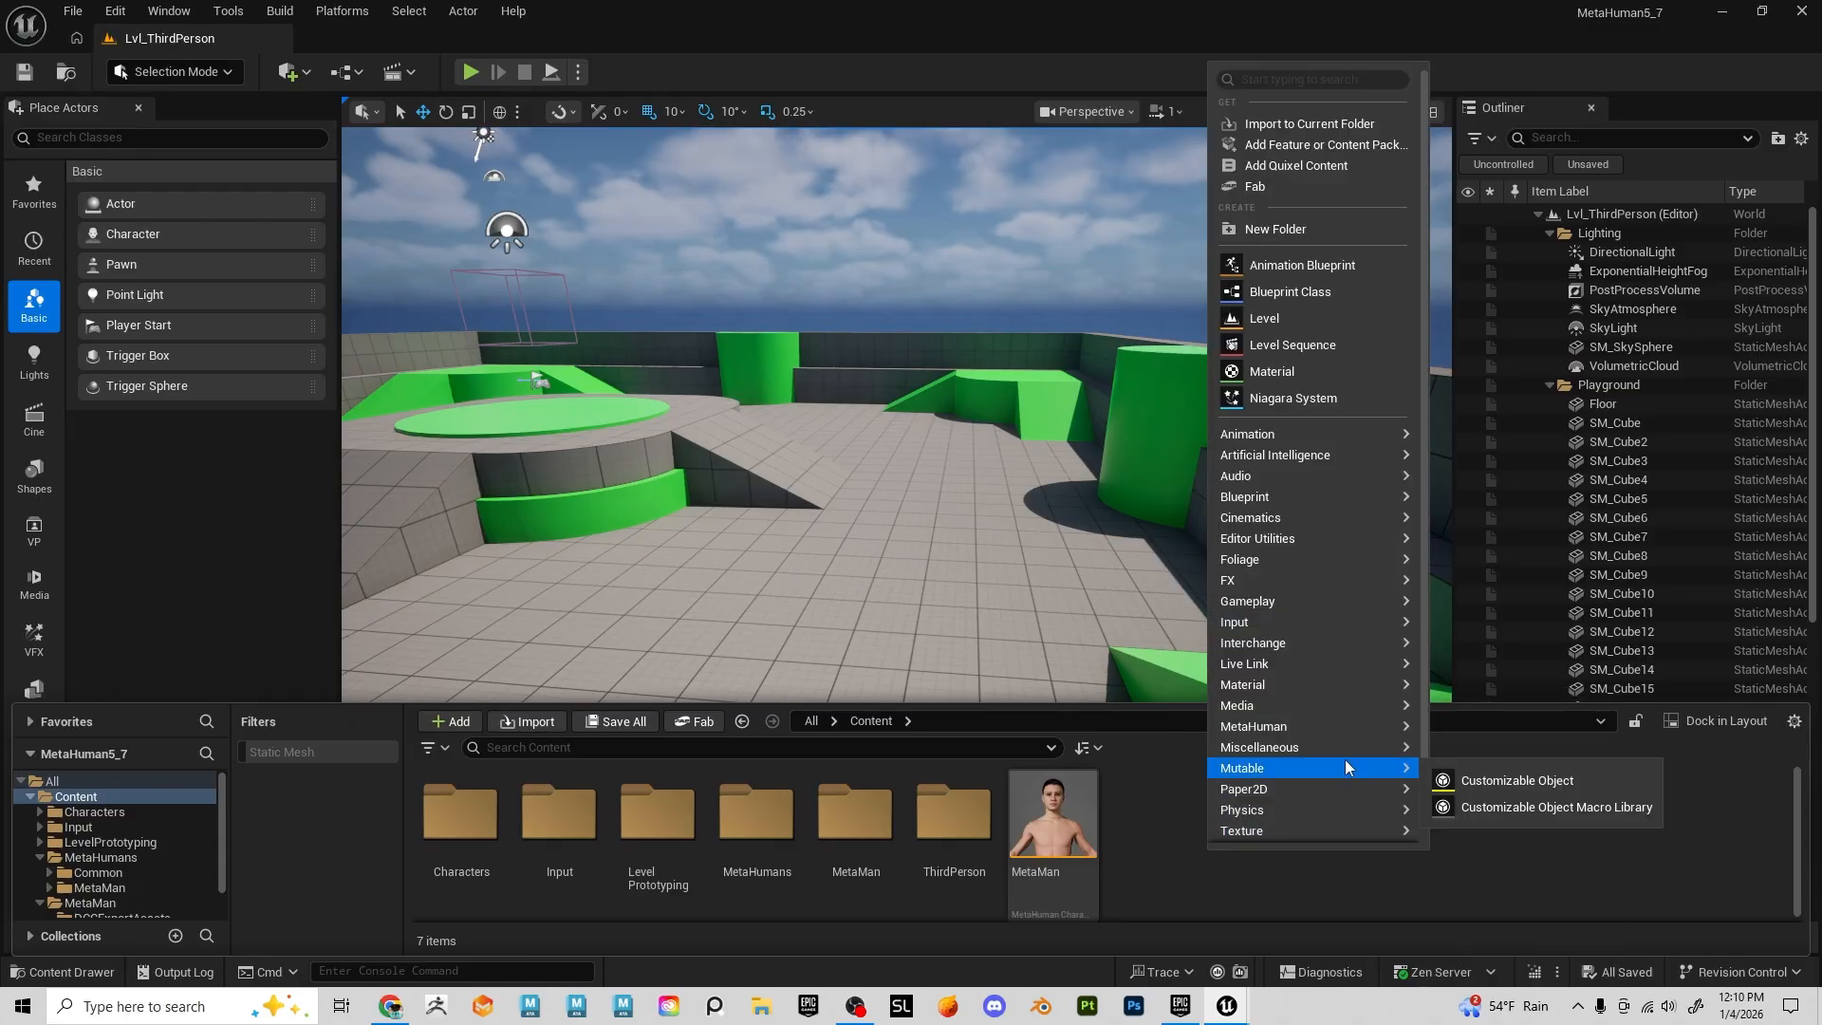
{"action": "mouse_move", "coordinate": [1317, 727]}
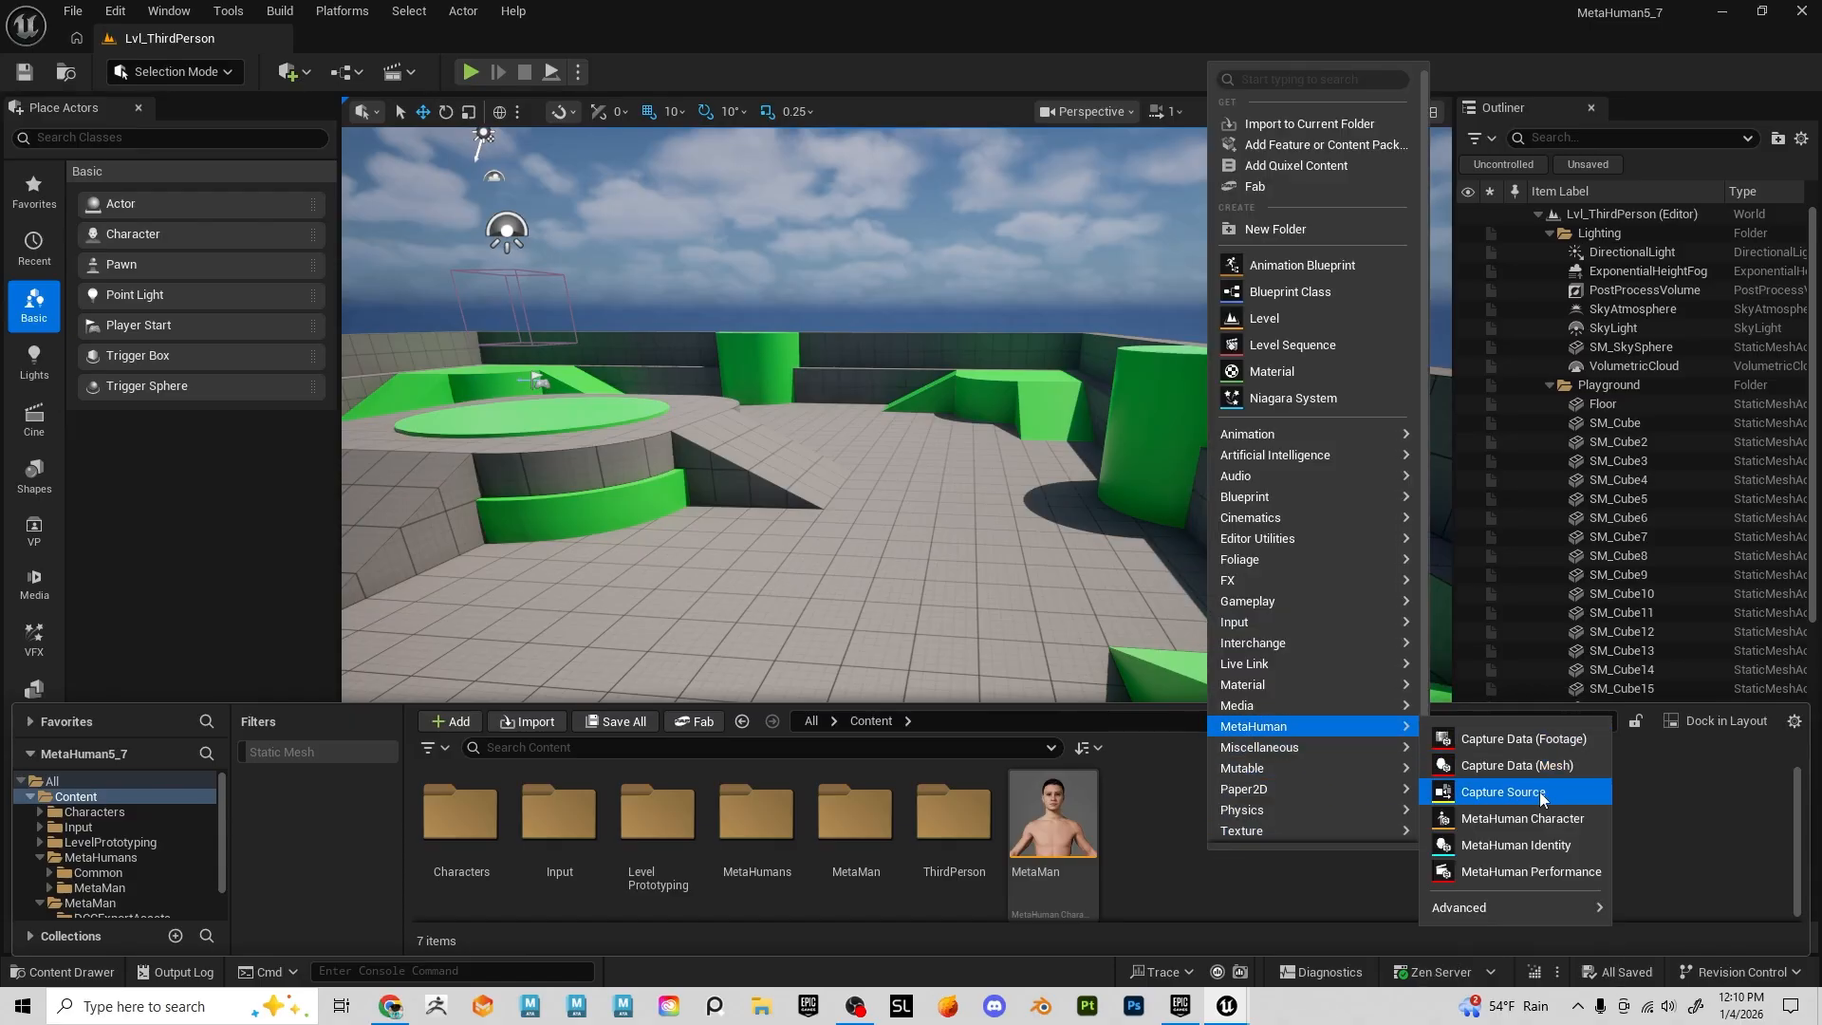
{"action": "left_click", "coordinate": [1501, 818]}
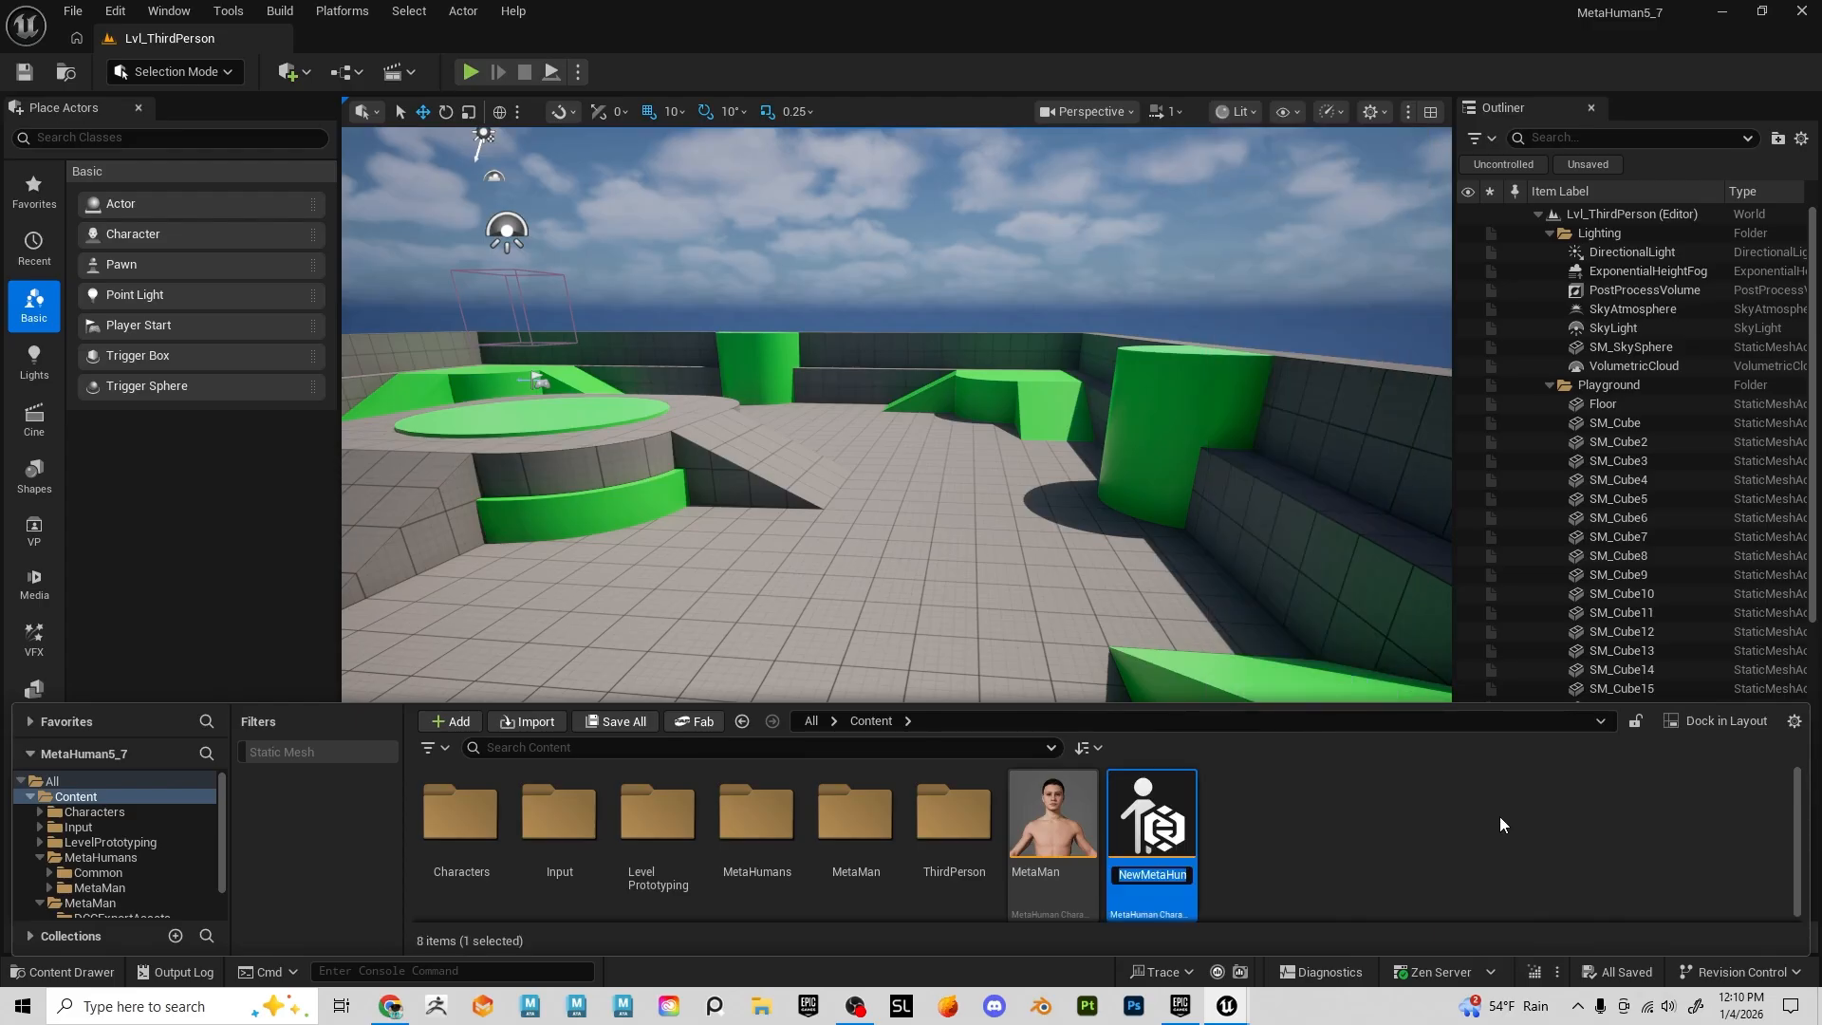
{"action": "type", "text": "M"}
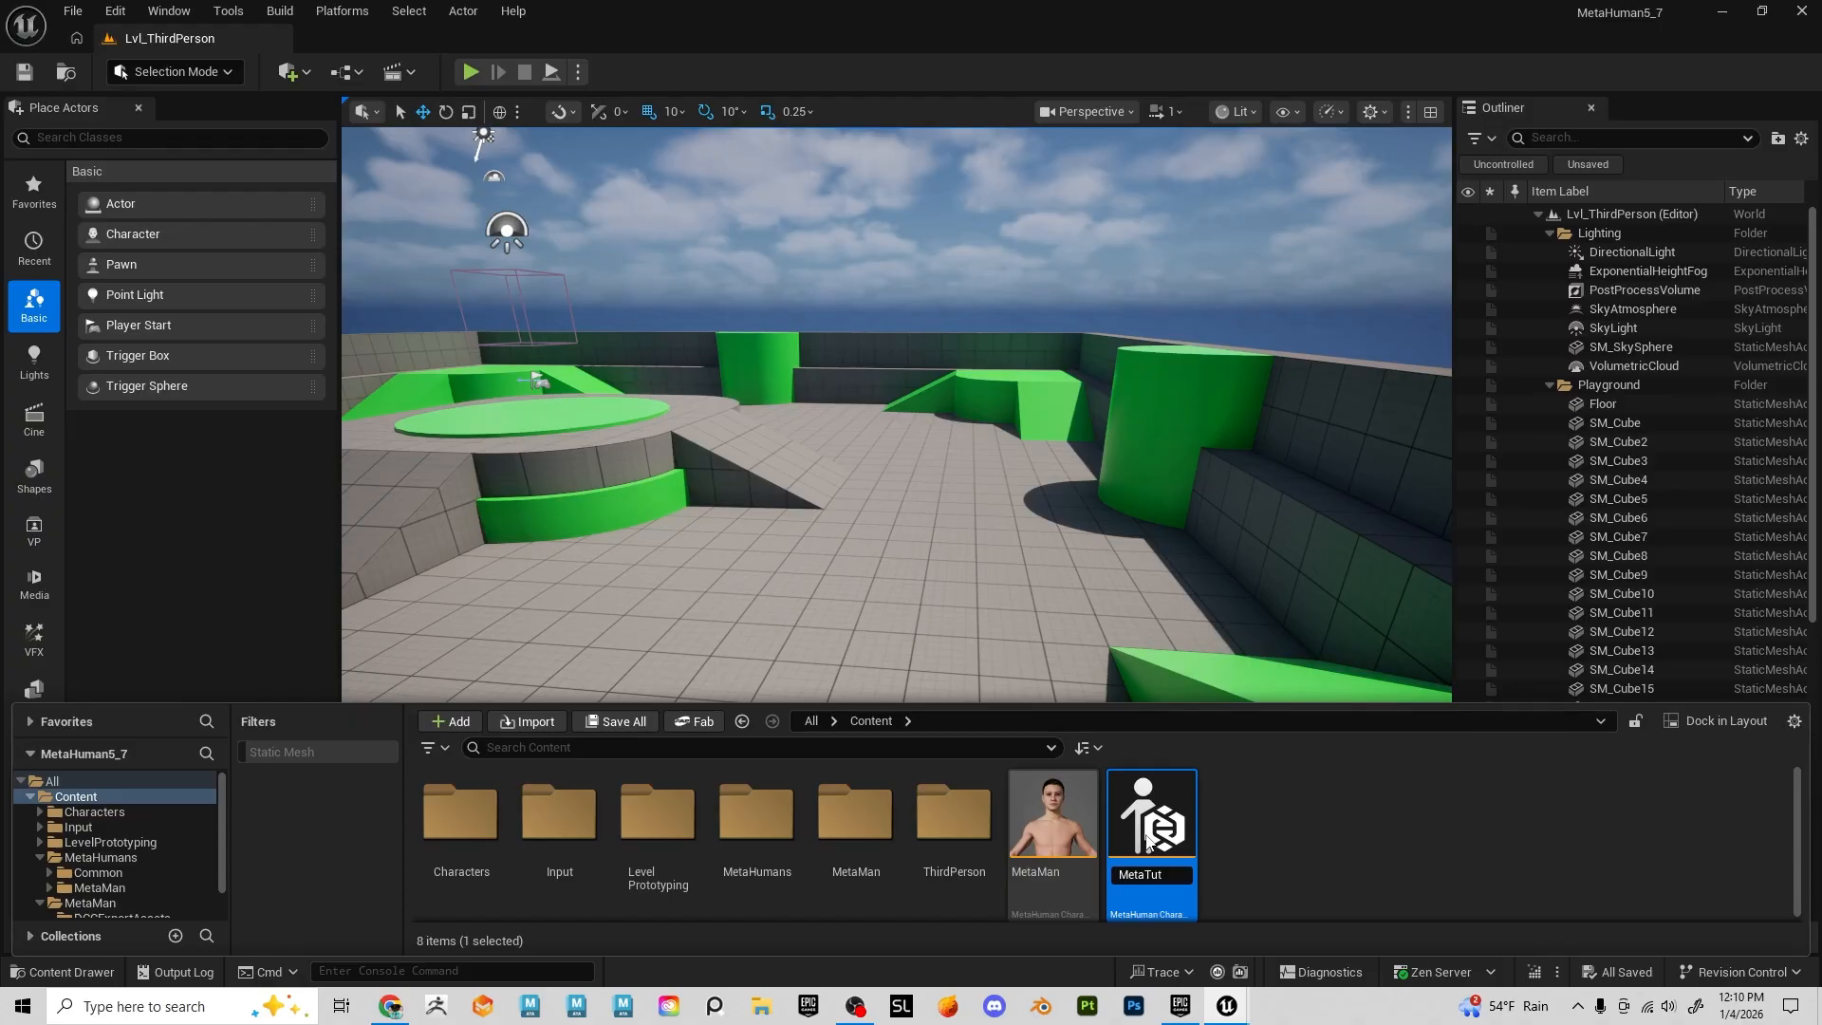
{"action": "key", "text": "Return"}
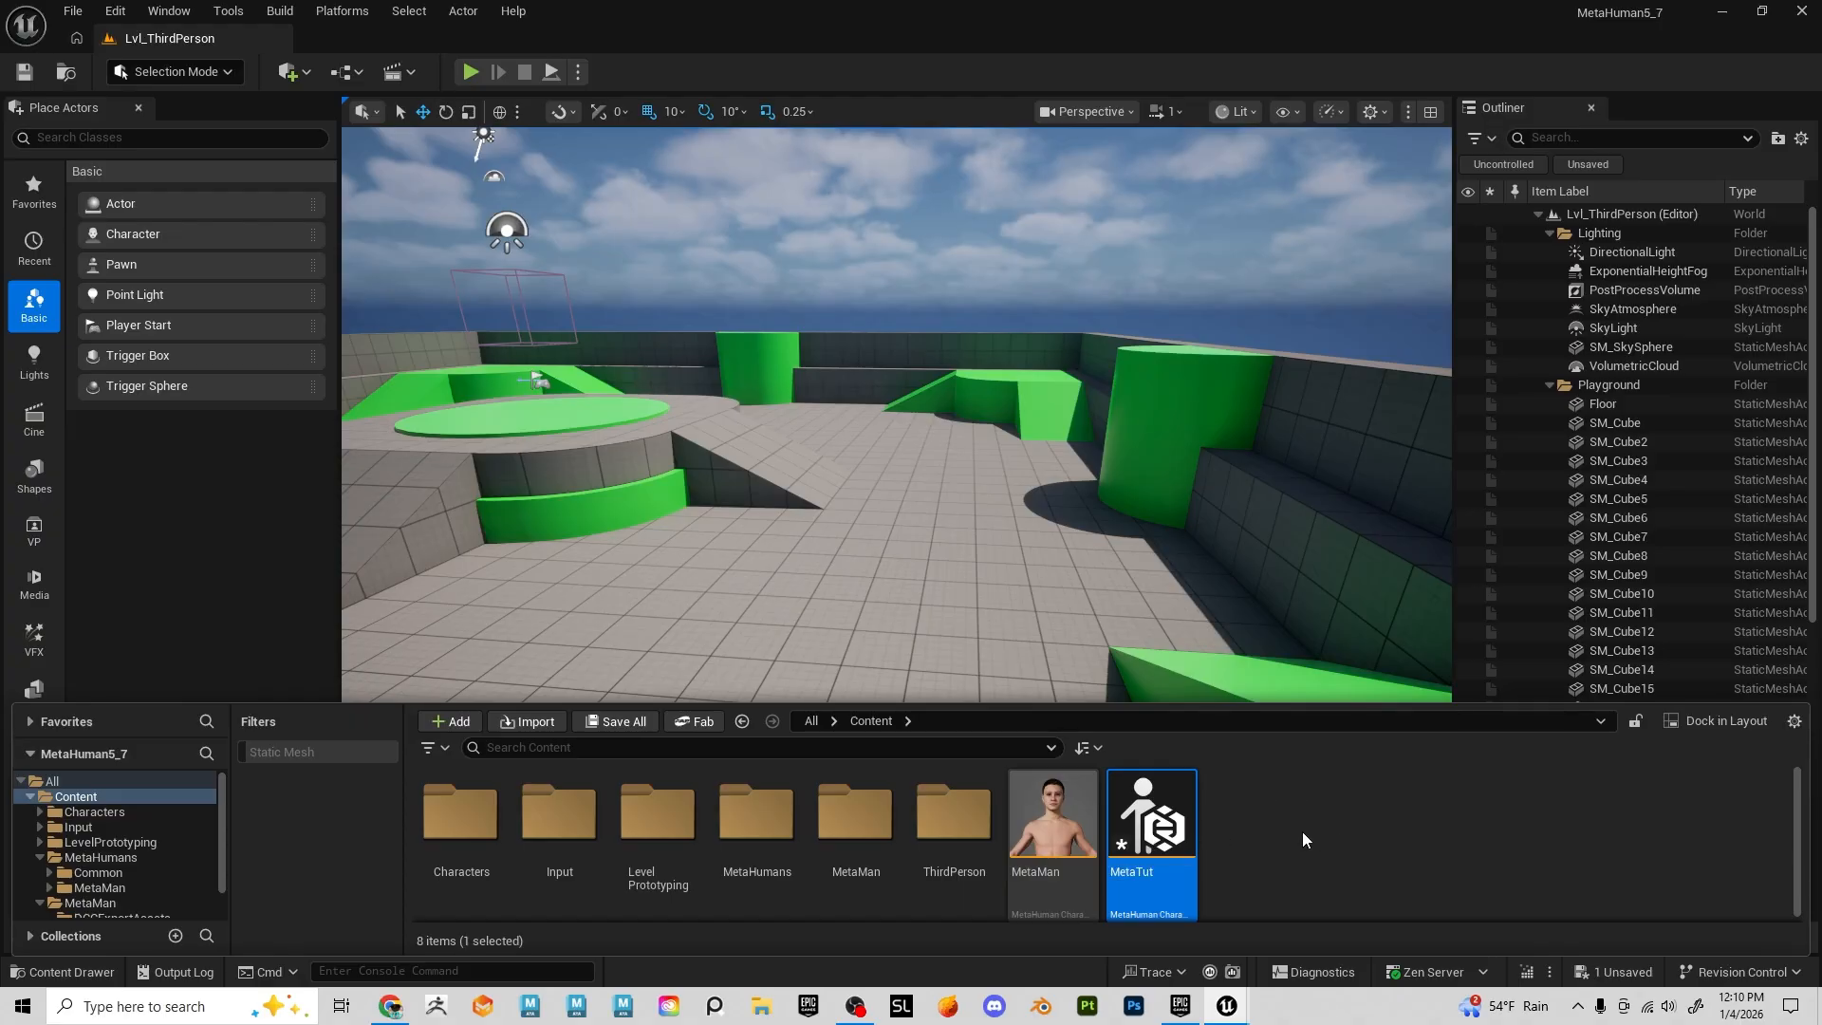
Open the MetaTut character for editing and inspect its default head and body from several distances and angles
{"action": "double_click", "coordinate": [1150, 824]}
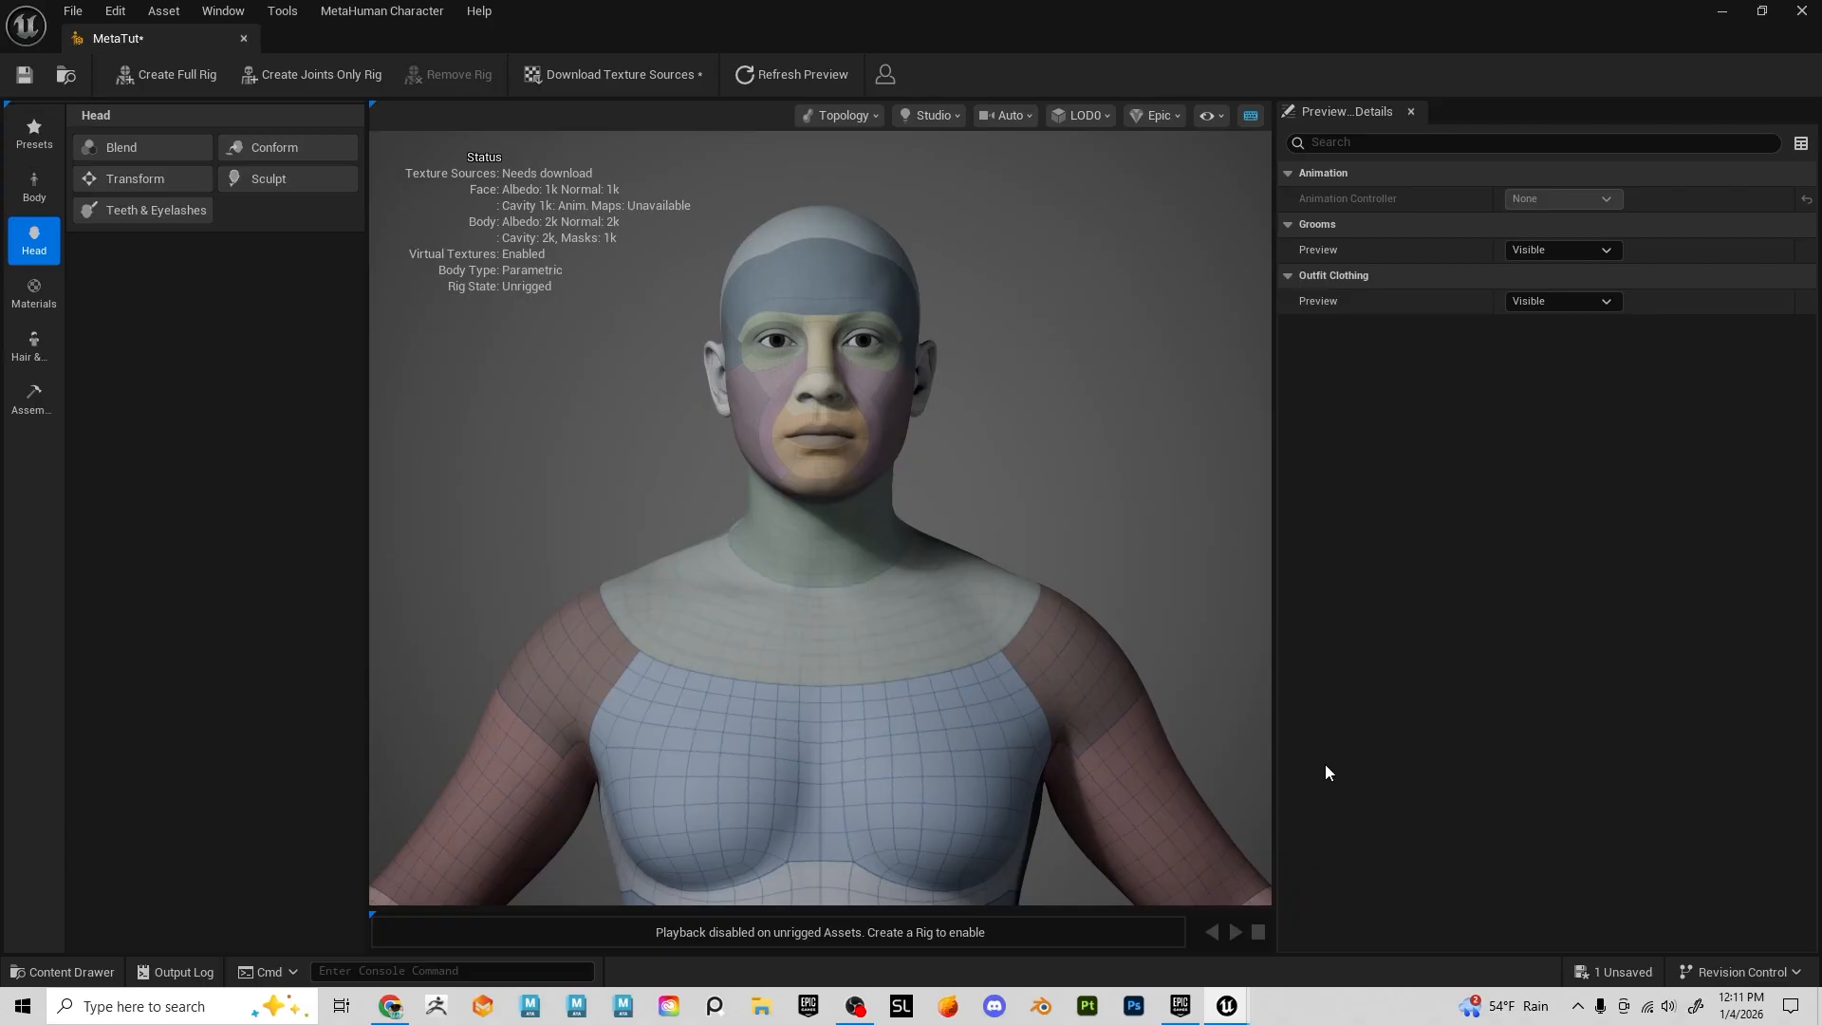
{"action": "right_click_drag", "start_coordinate": [1114, 538], "coordinate": [1025, 555], "text": "alt"}
{"action": "mouse_move", "coordinate": [1087, 581]}
{"action": "middle_mouse_down", "text": "alt"}
{"action": "mouse_move", "coordinate": [1087, 256]}
{"action": "mouse_move", "coordinate": [1086, 600]}
{"action": "middle_mouse_up", "text": "alt"}
{"action": "right_click_drag", "start_coordinate": [1010, 638], "coordinate": [953, 631], "text": "alt"}
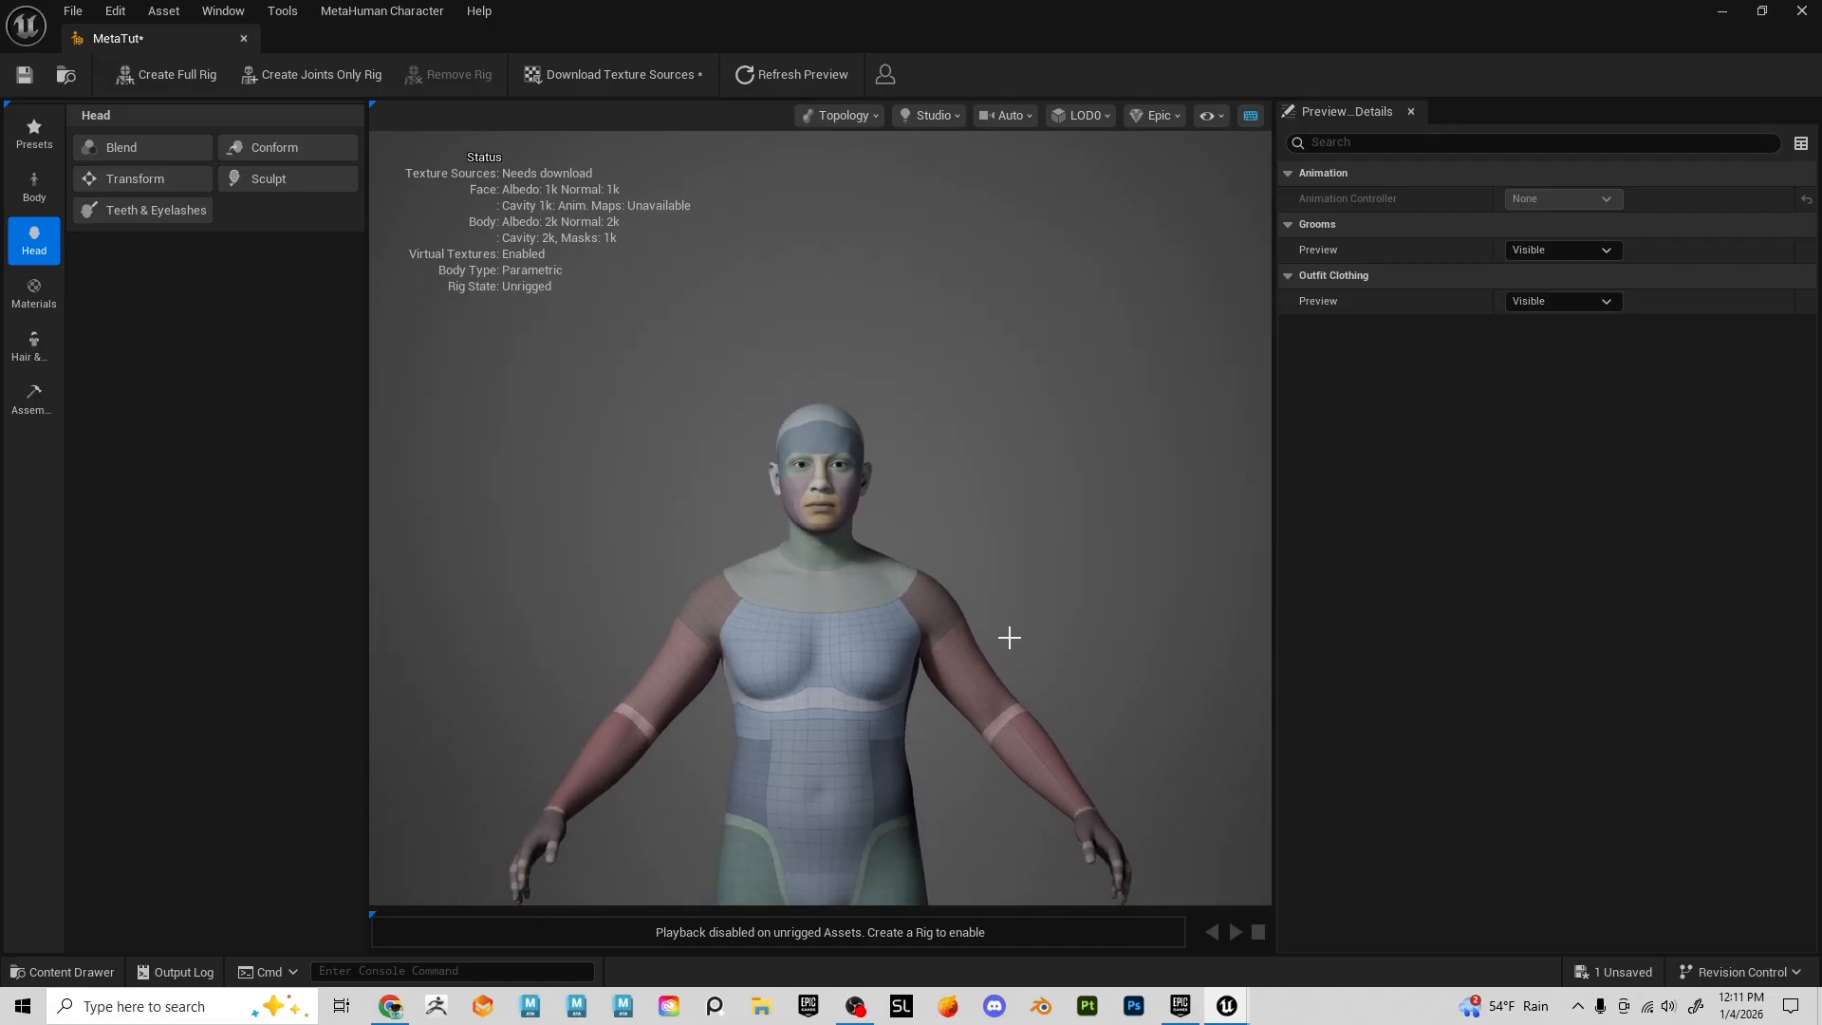
{"action": "middle_click_drag", "start_coordinate": [1009, 638], "coordinate": [939, 497], "text": "alt"}
{"action": "mouse_move", "coordinate": [939, 497]}
{"action": "left_mouse_down", "text": "alt"}
{"action": "mouse_move", "coordinate": [1357, 501]}
{"action": "mouse_move", "coordinate": [938, 505]}
{"action": "left_mouse_up", "text": "alt"}
{"action": "right_click_drag", "start_coordinate": [866, 310], "coordinate": [579, 310], "text": "alt"}
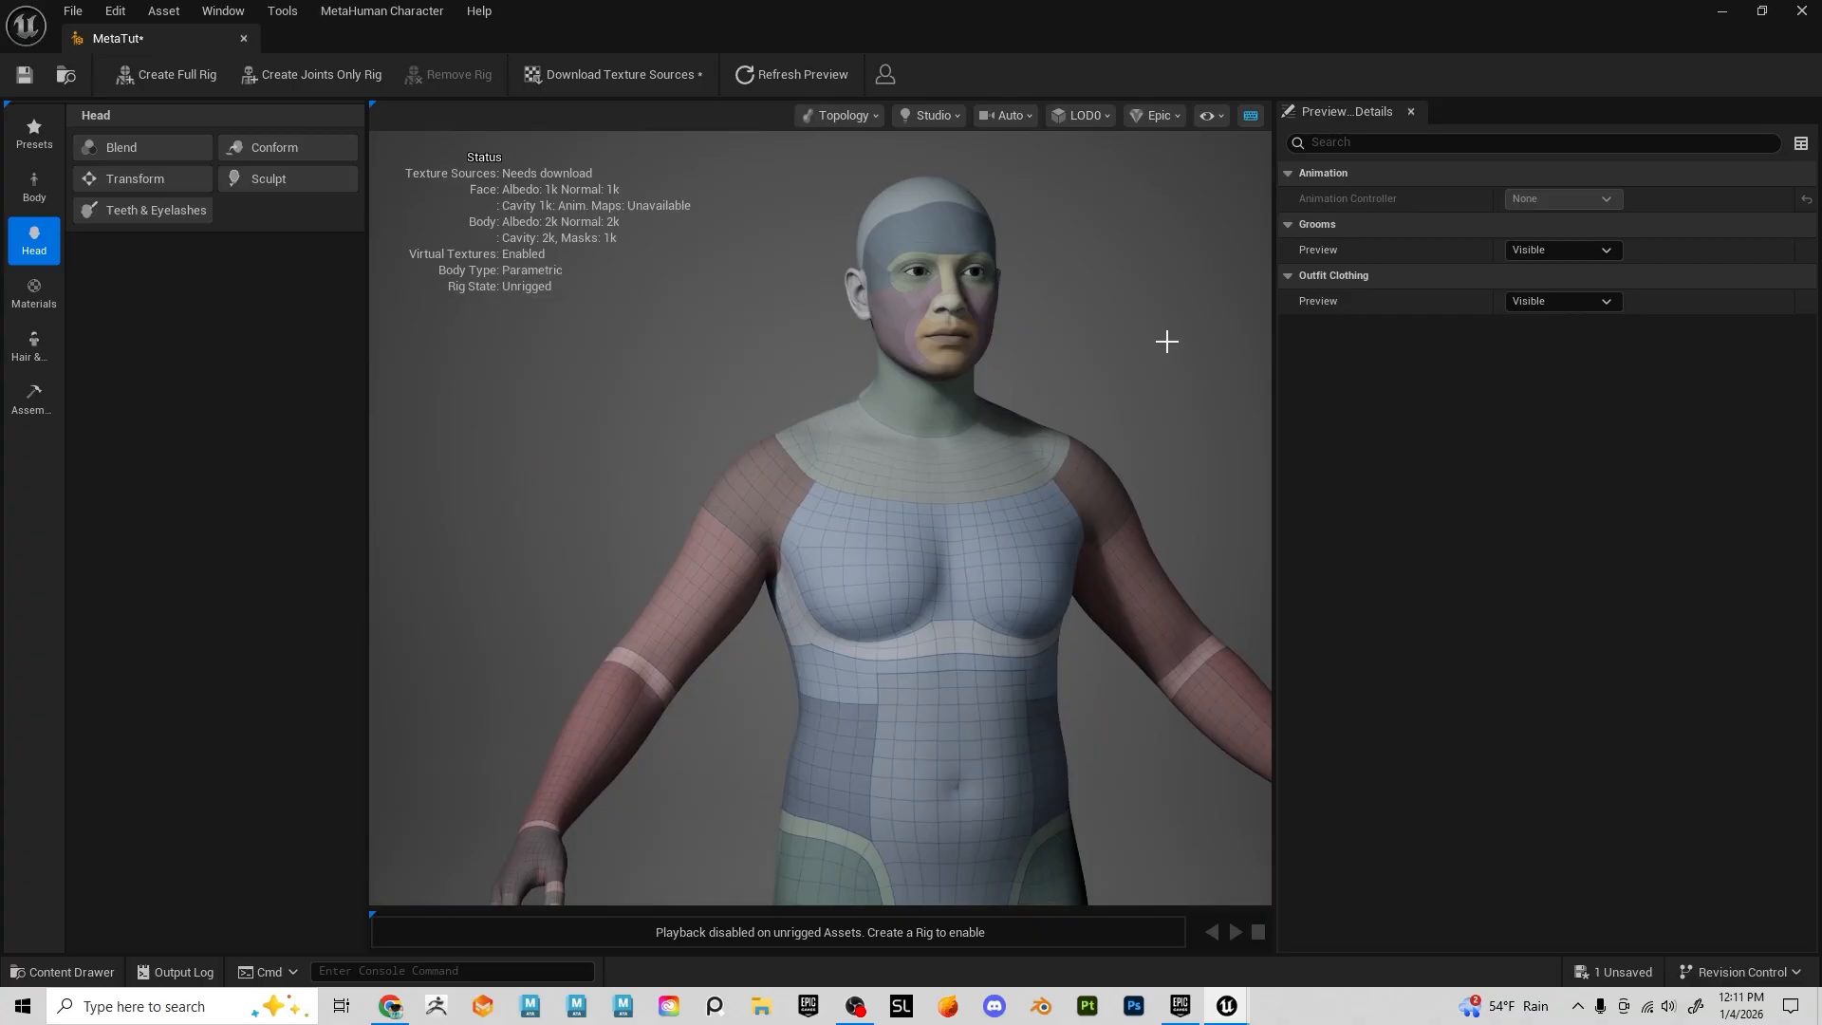
{"action": "middle_click_drag", "start_coordinate": [1168, 342], "coordinate": [852, 348], "text": "alt"}
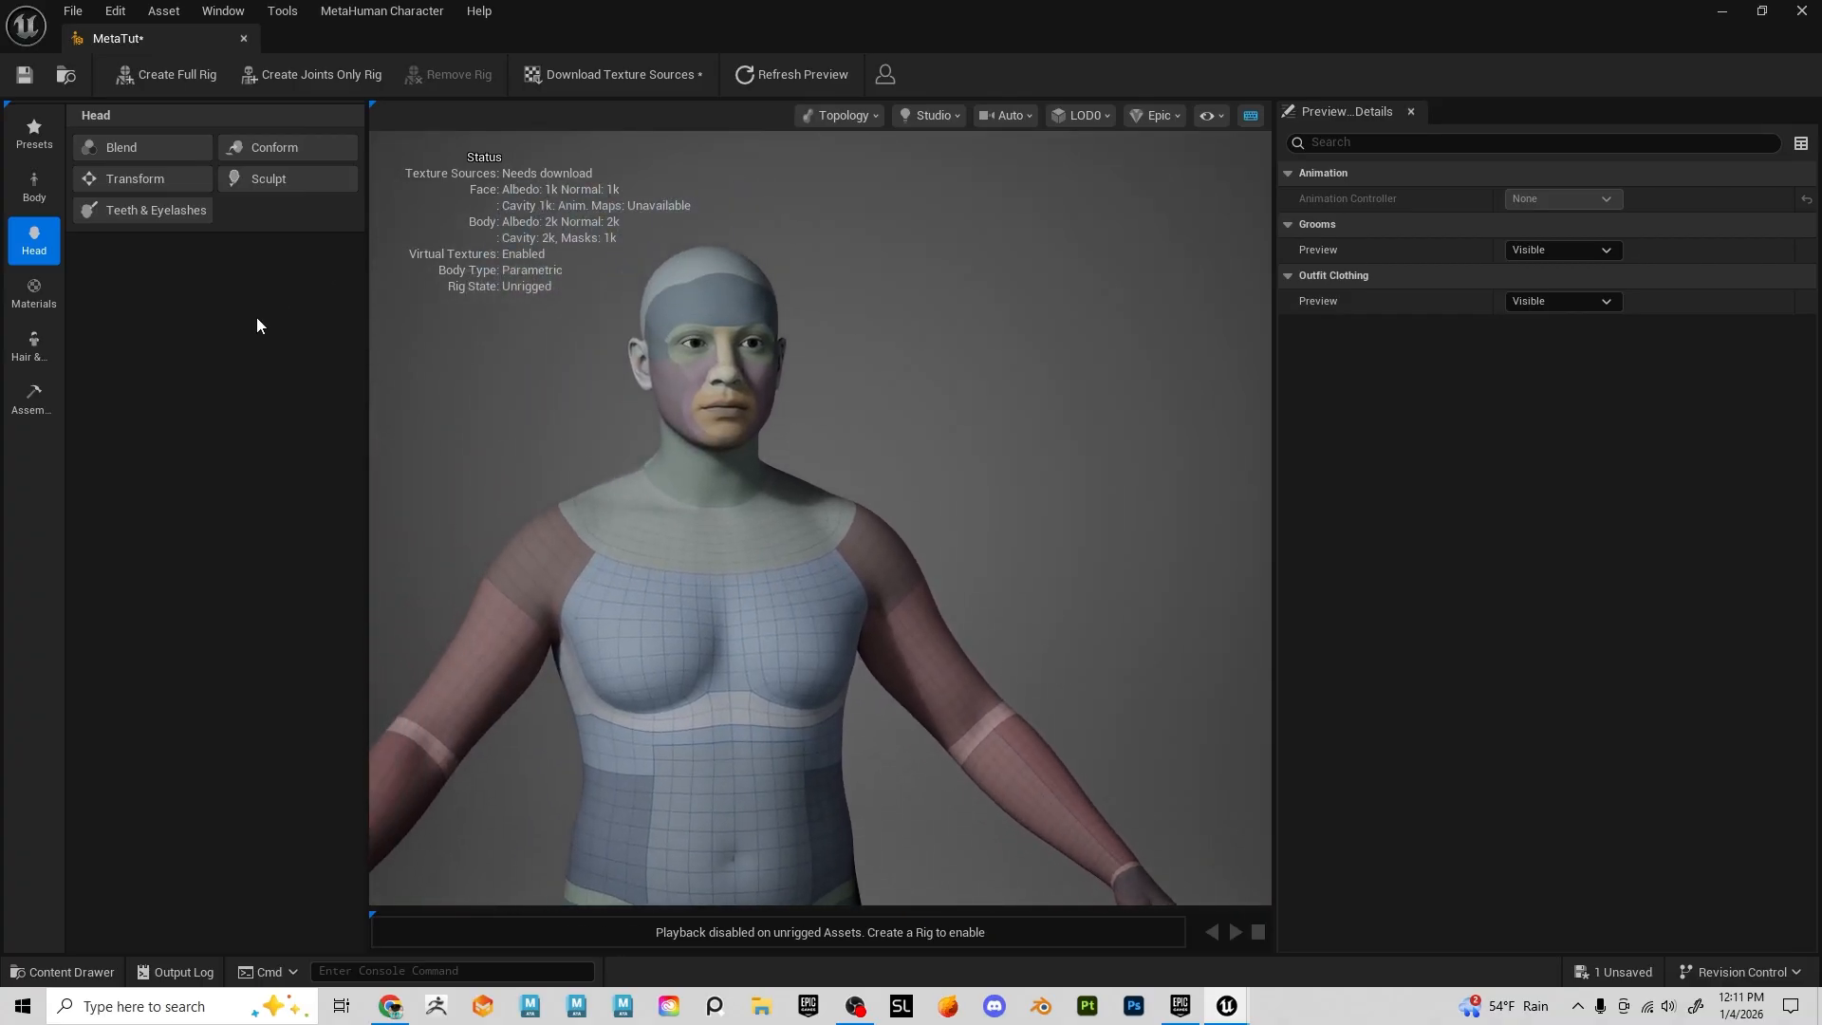
Apply the Orlando preset to the MetaTut character
{"action": "left_click", "coordinate": [32, 141]}
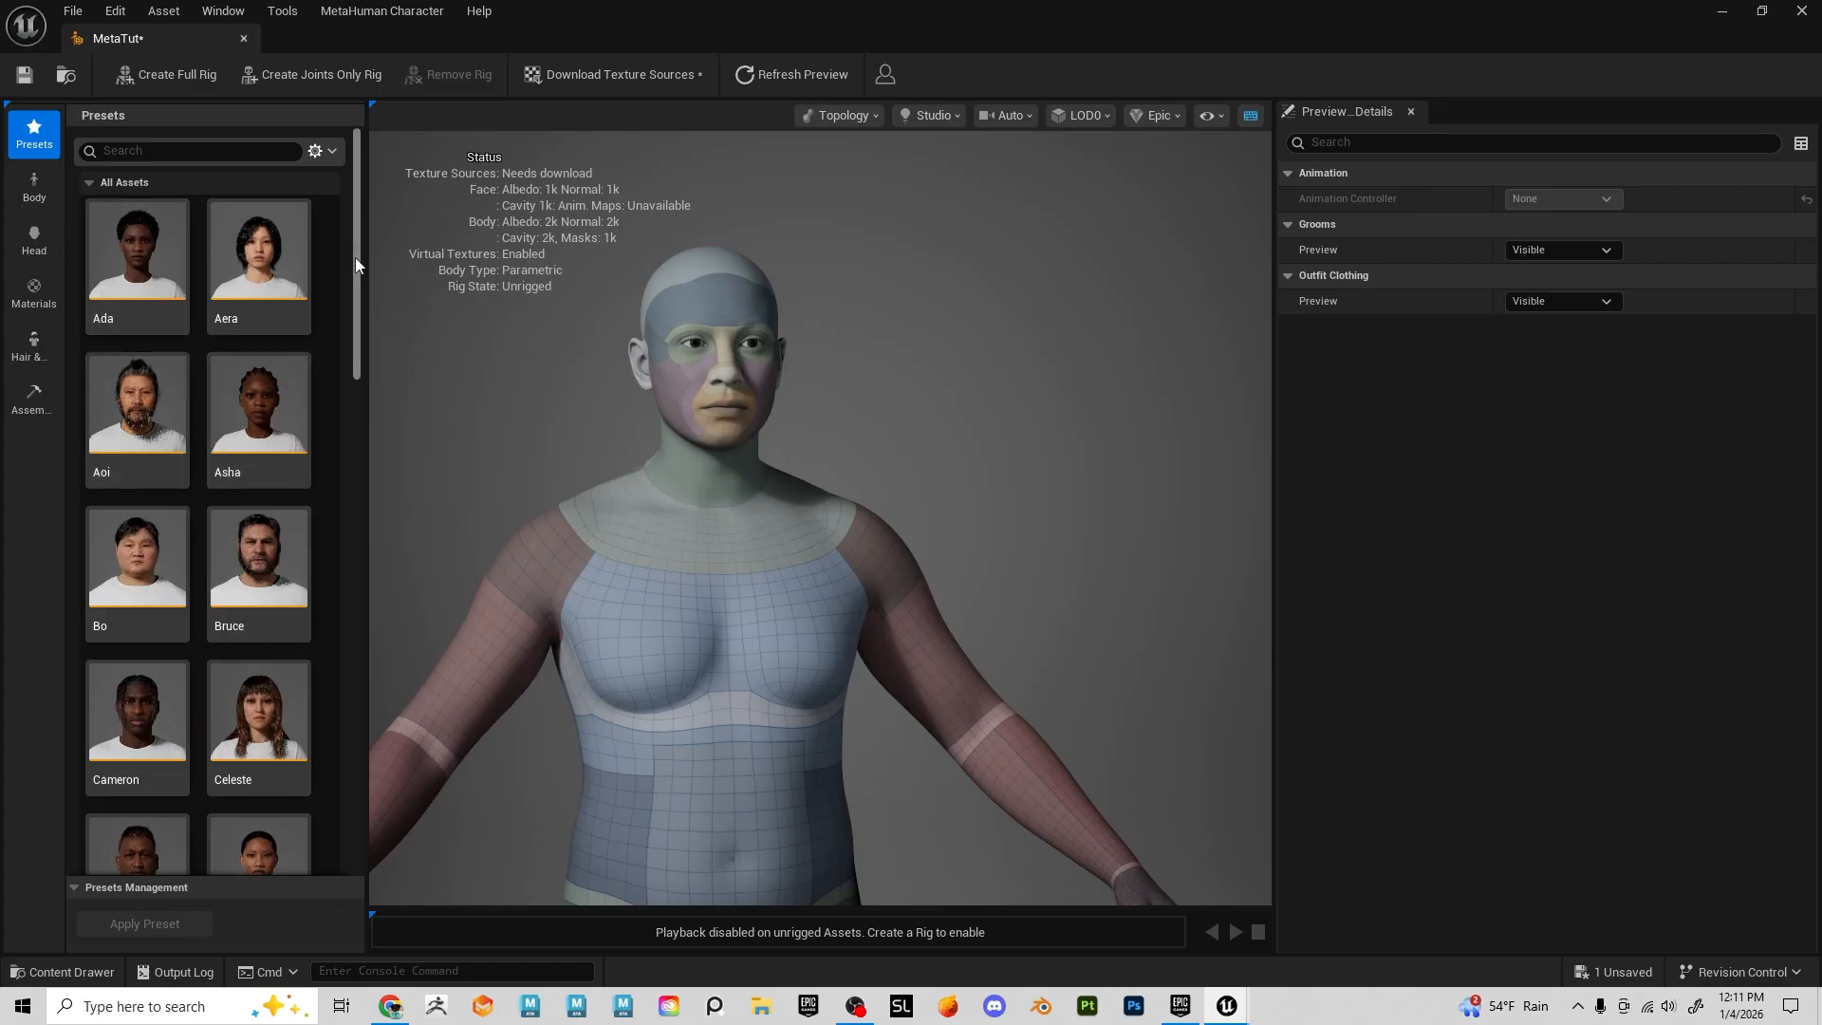
{"action": "left_click_drag", "start_coordinate": [356, 266], "coordinate": [399, 643]}
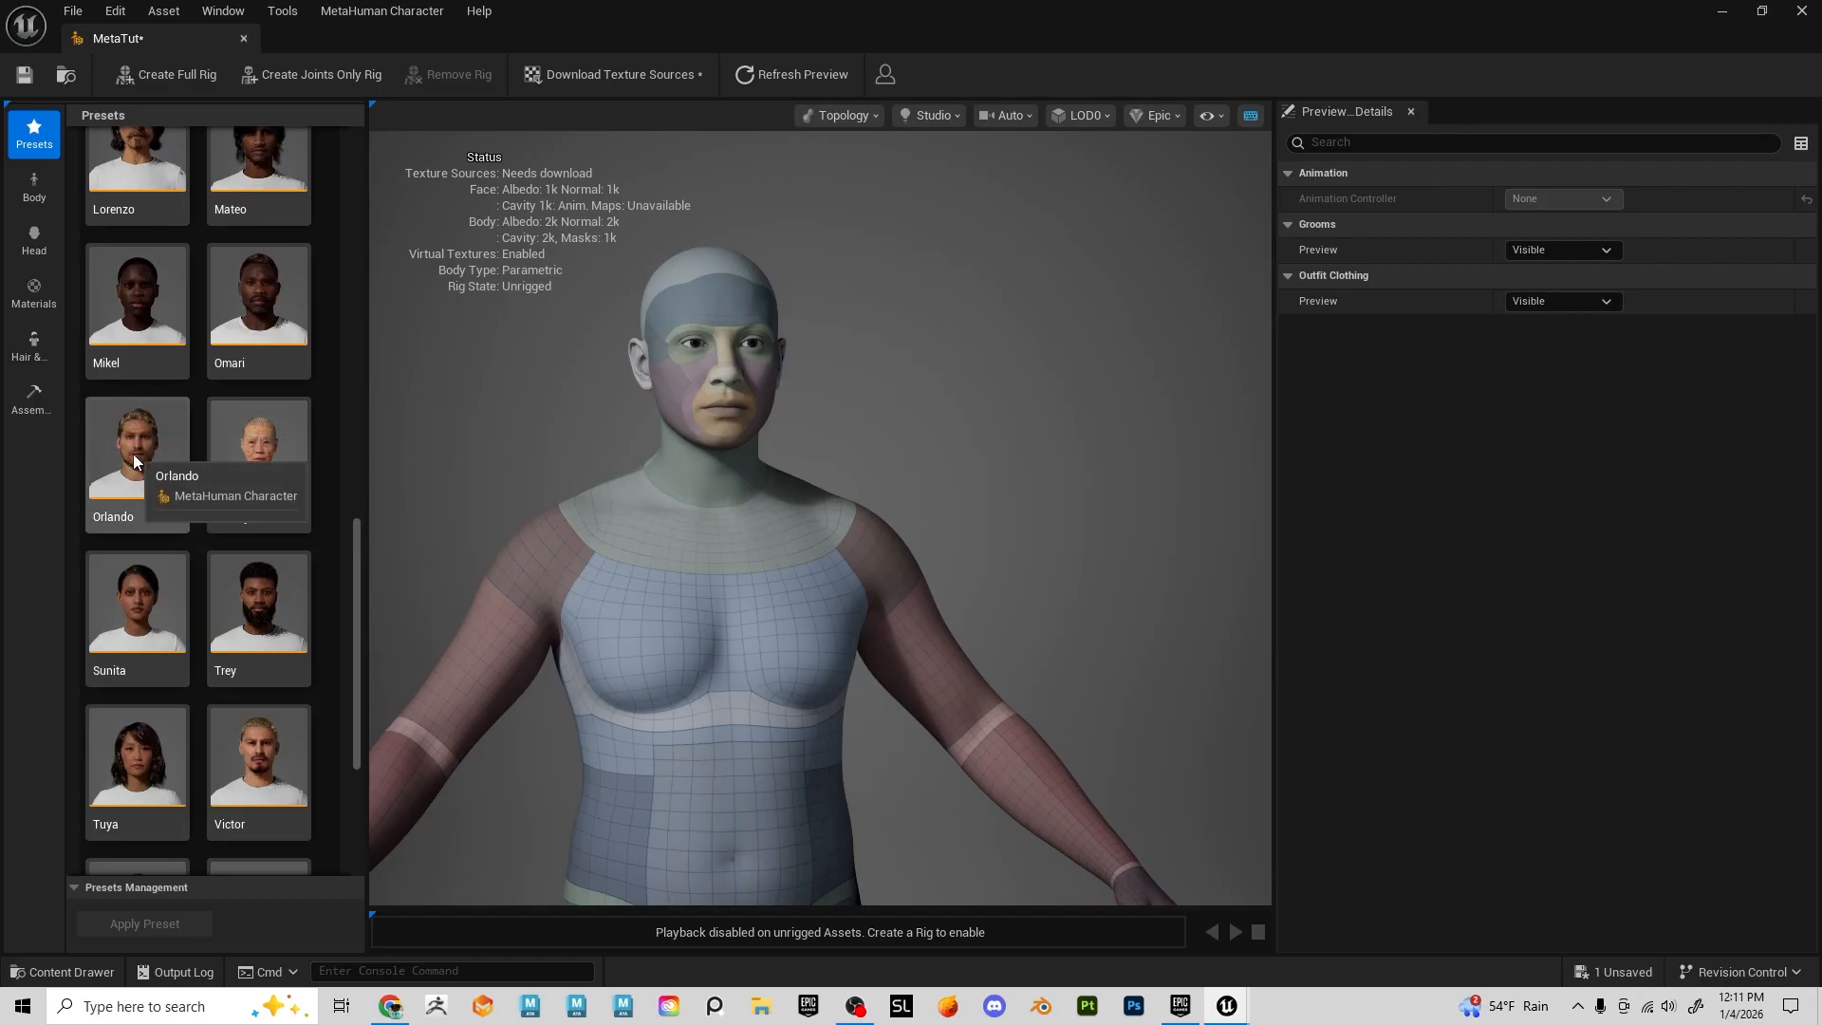
{"action": "double_click", "coordinate": [133, 454]}
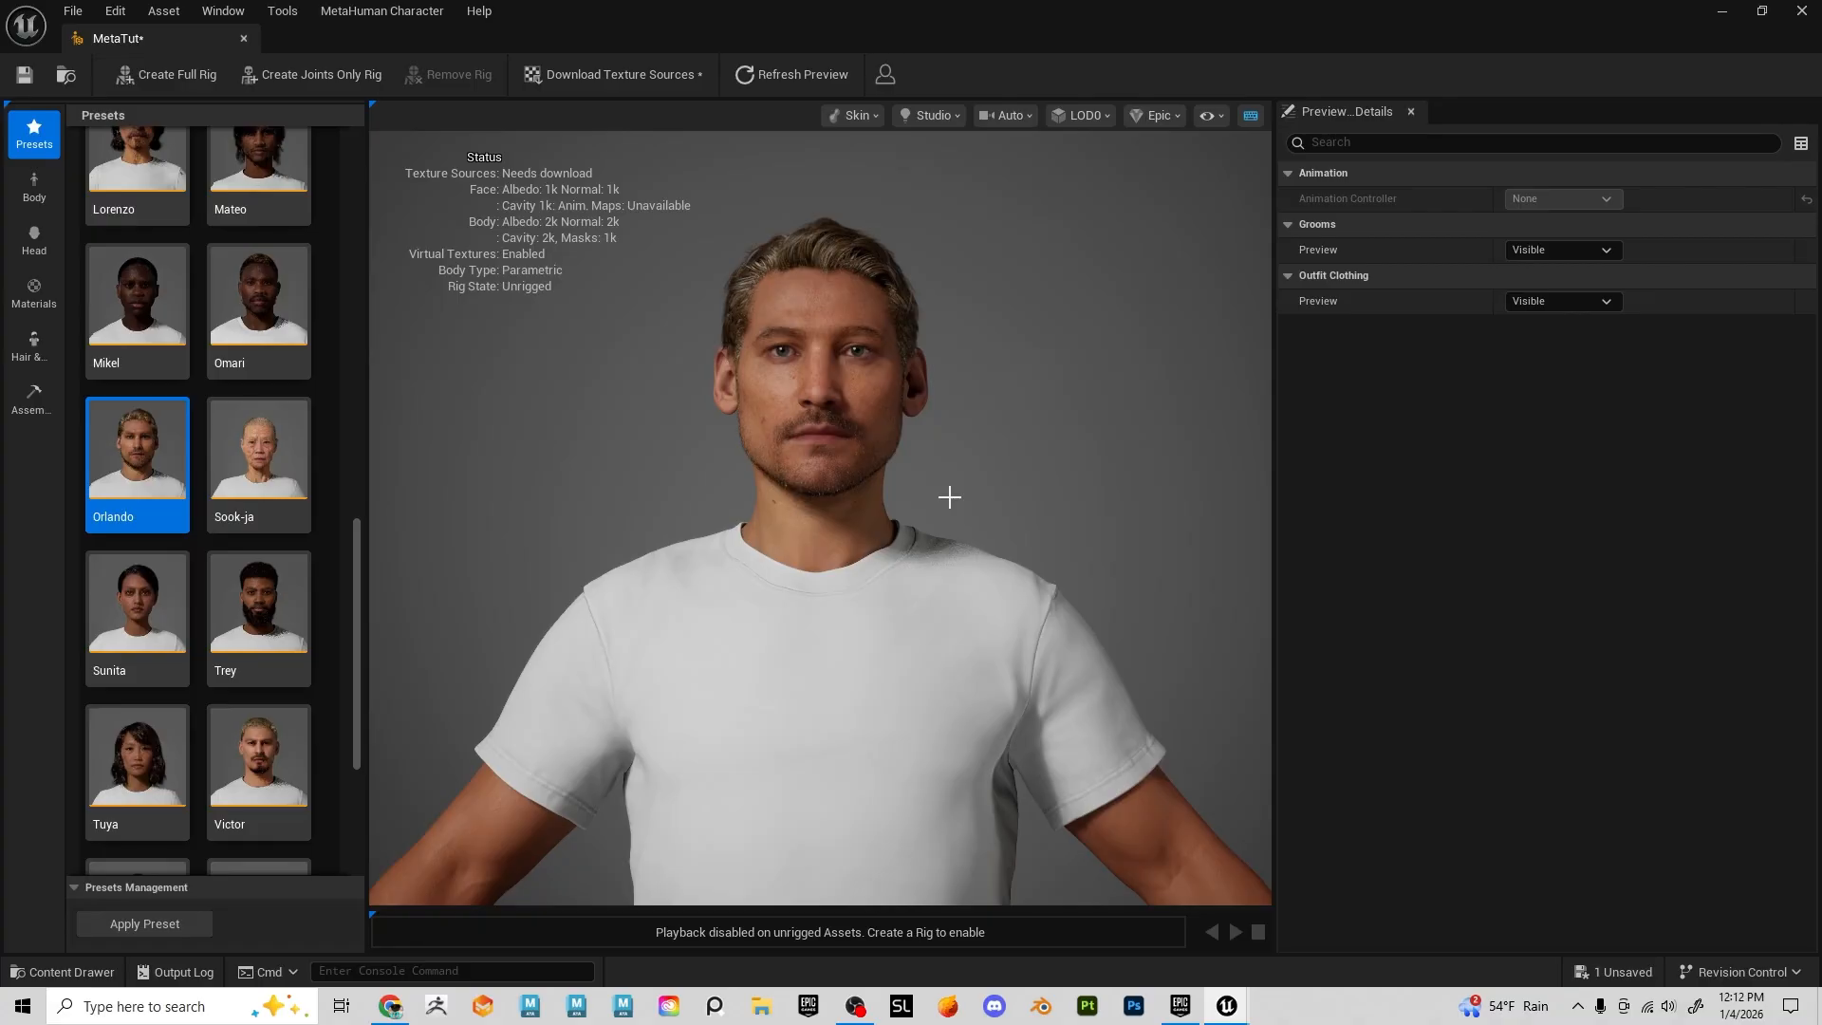
{"action": "mouse_move", "coordinate": [1025, 431]}
{"action": "left_mouse_down"}
{"action": "mouse_move", "coordinate": [873, 431]}
{"action": "mouse_move", "coordinate": [1012, 446]}
{"action": "left_mouse_up"}
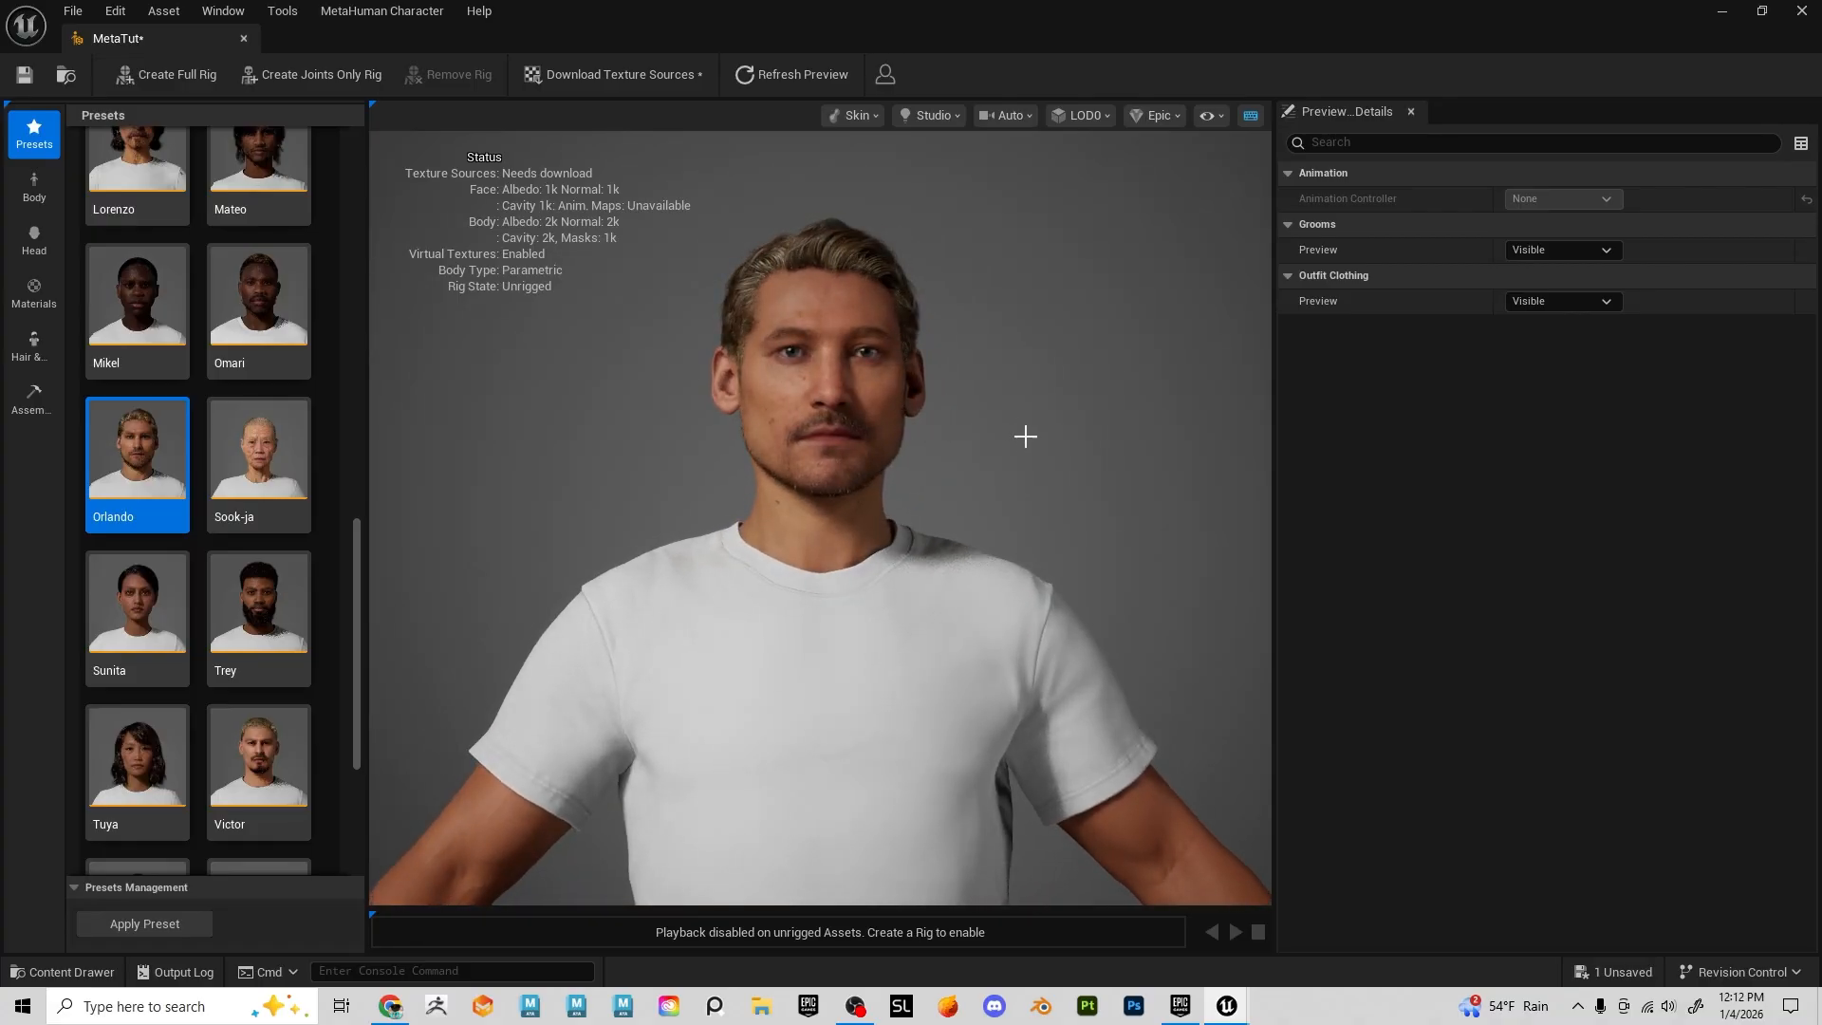
Examine the character's body blend and parametric model settings, plus the head and material editing options
{"action": "left_click", "coordinate": [34, 187]}
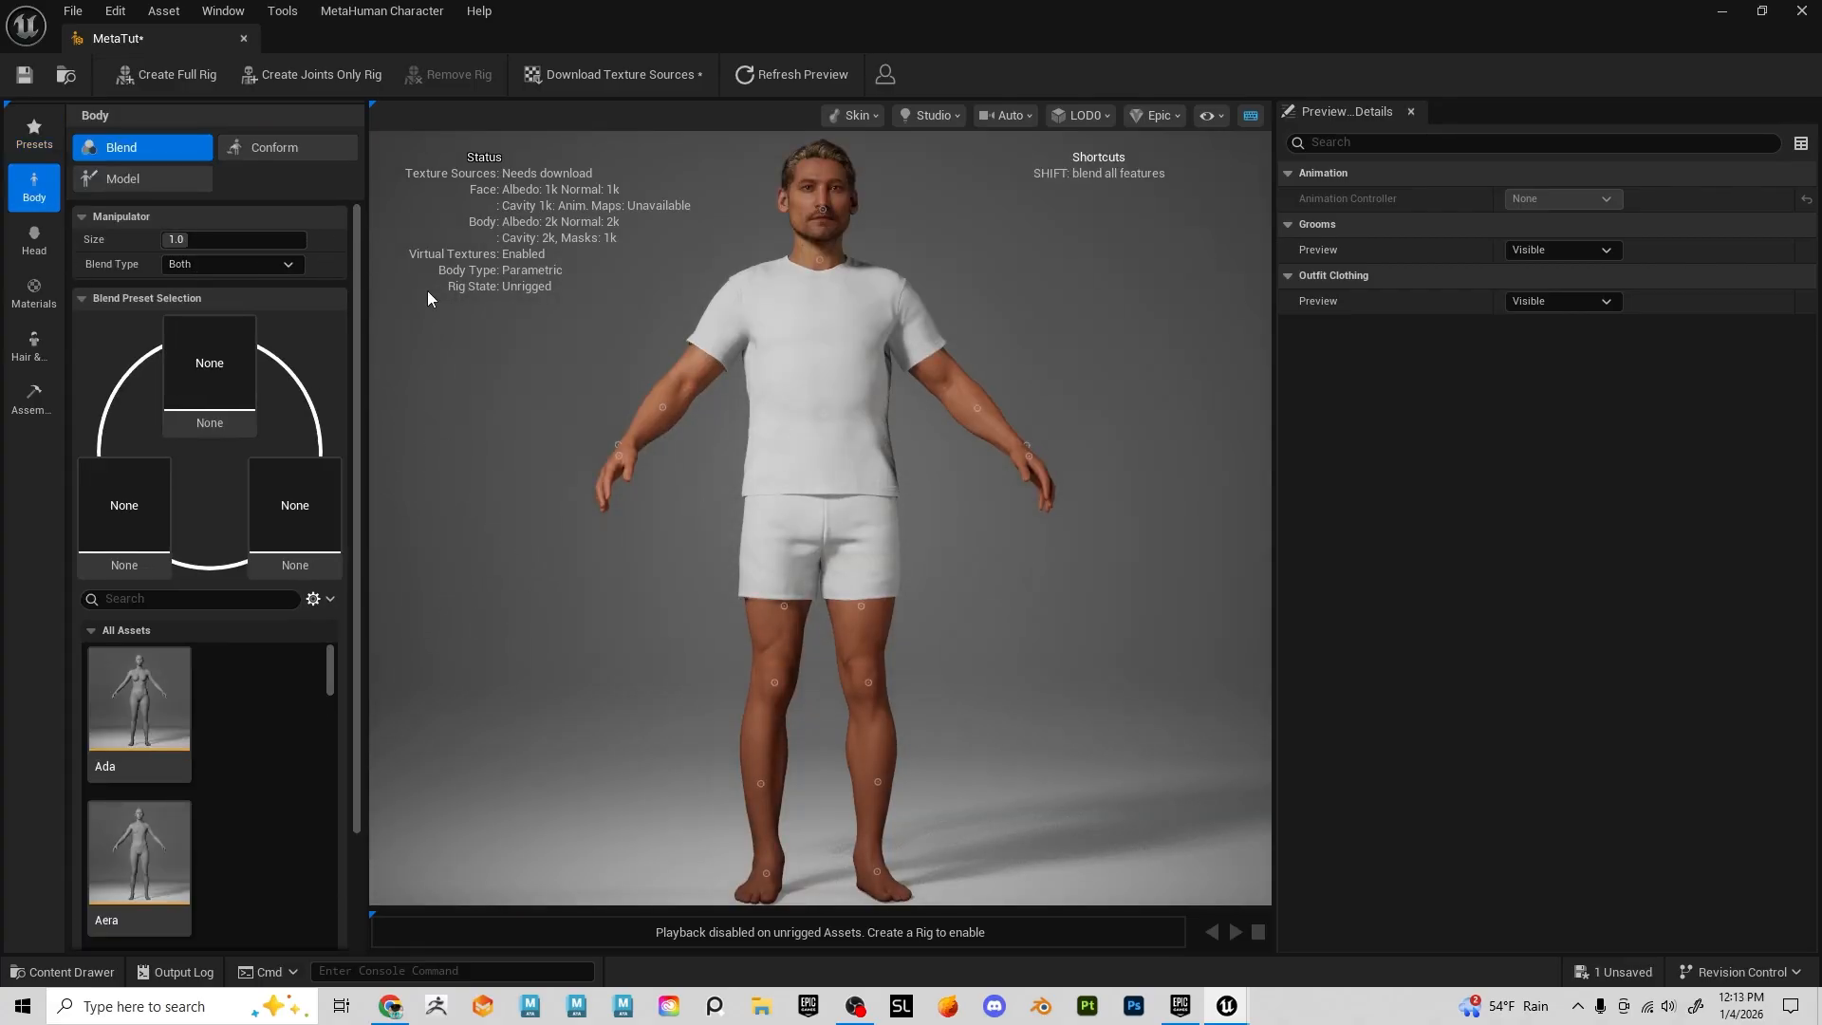
{"action": "mouse_move", "coordinate": [1143, 608]}
{"action": "left_mouse_down"}
{"action": "mouse_move", "coordinate": [930, 612]}
{"action": "mouse_move", "coordinate": [1142, 608]}
{"action": "left_mouse_up"}
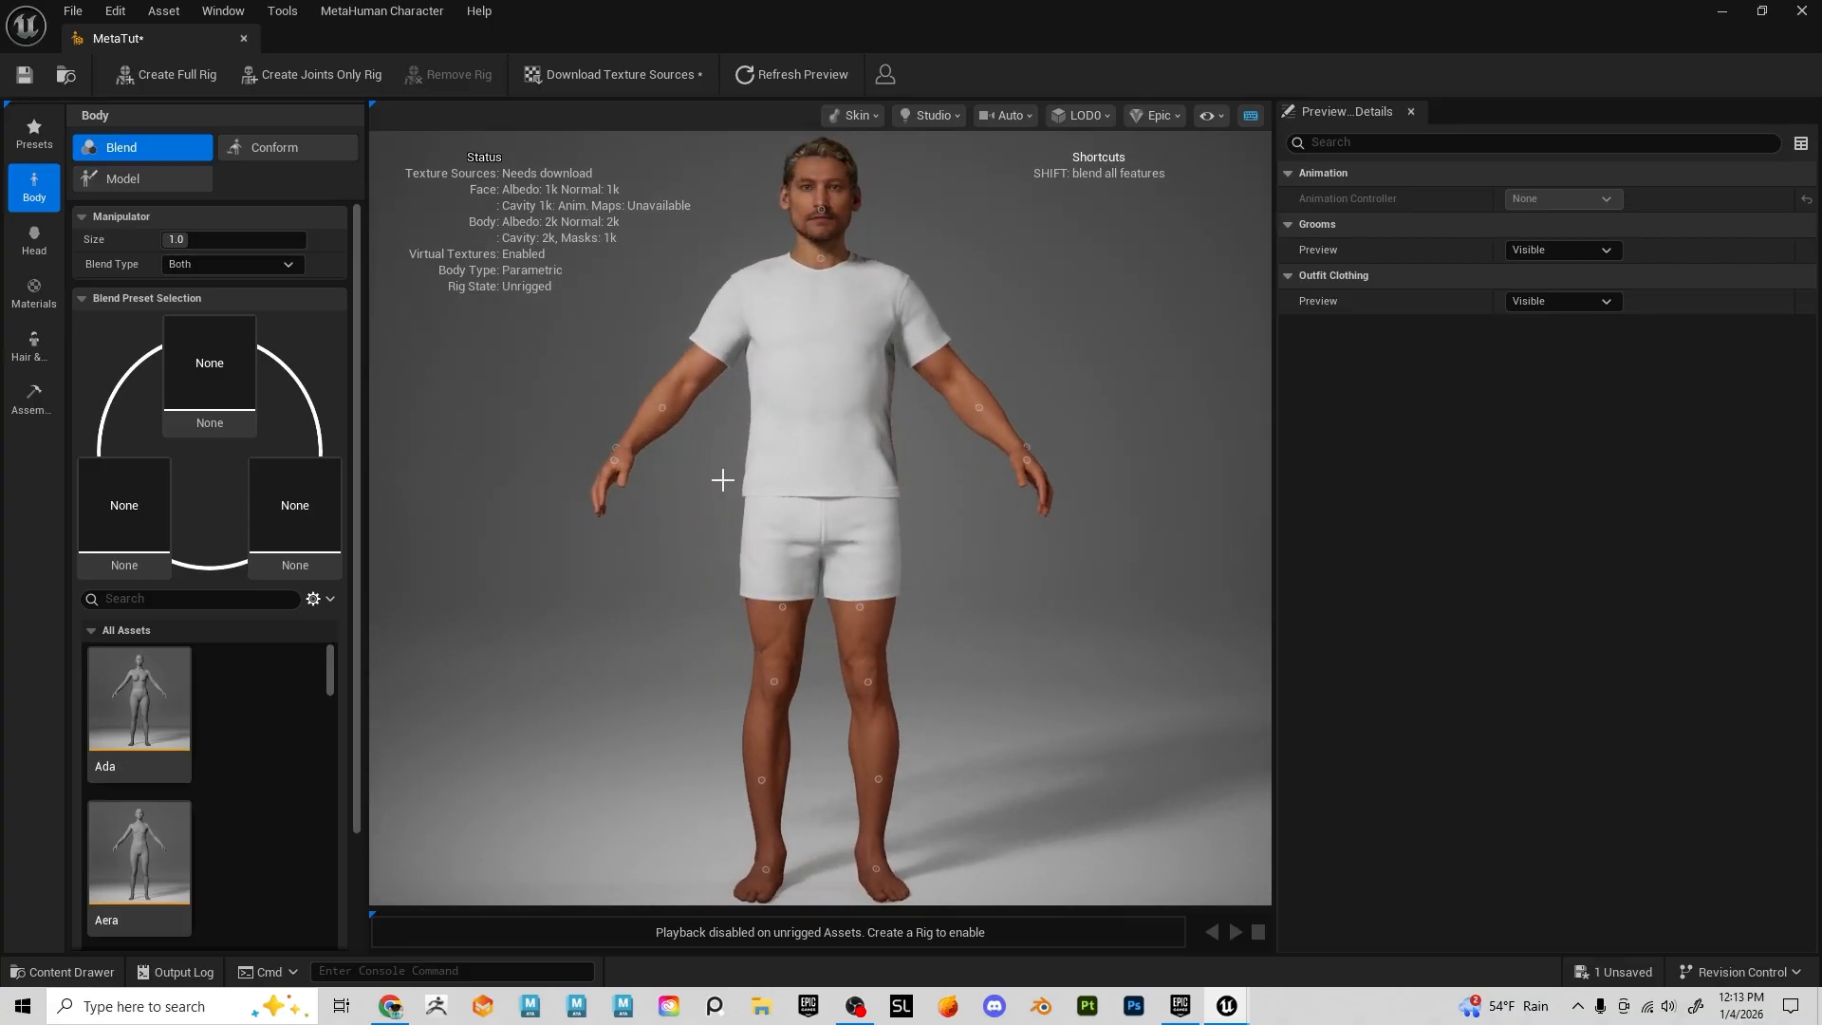
{"action": "left_click", "coordinate": [118, 179]}
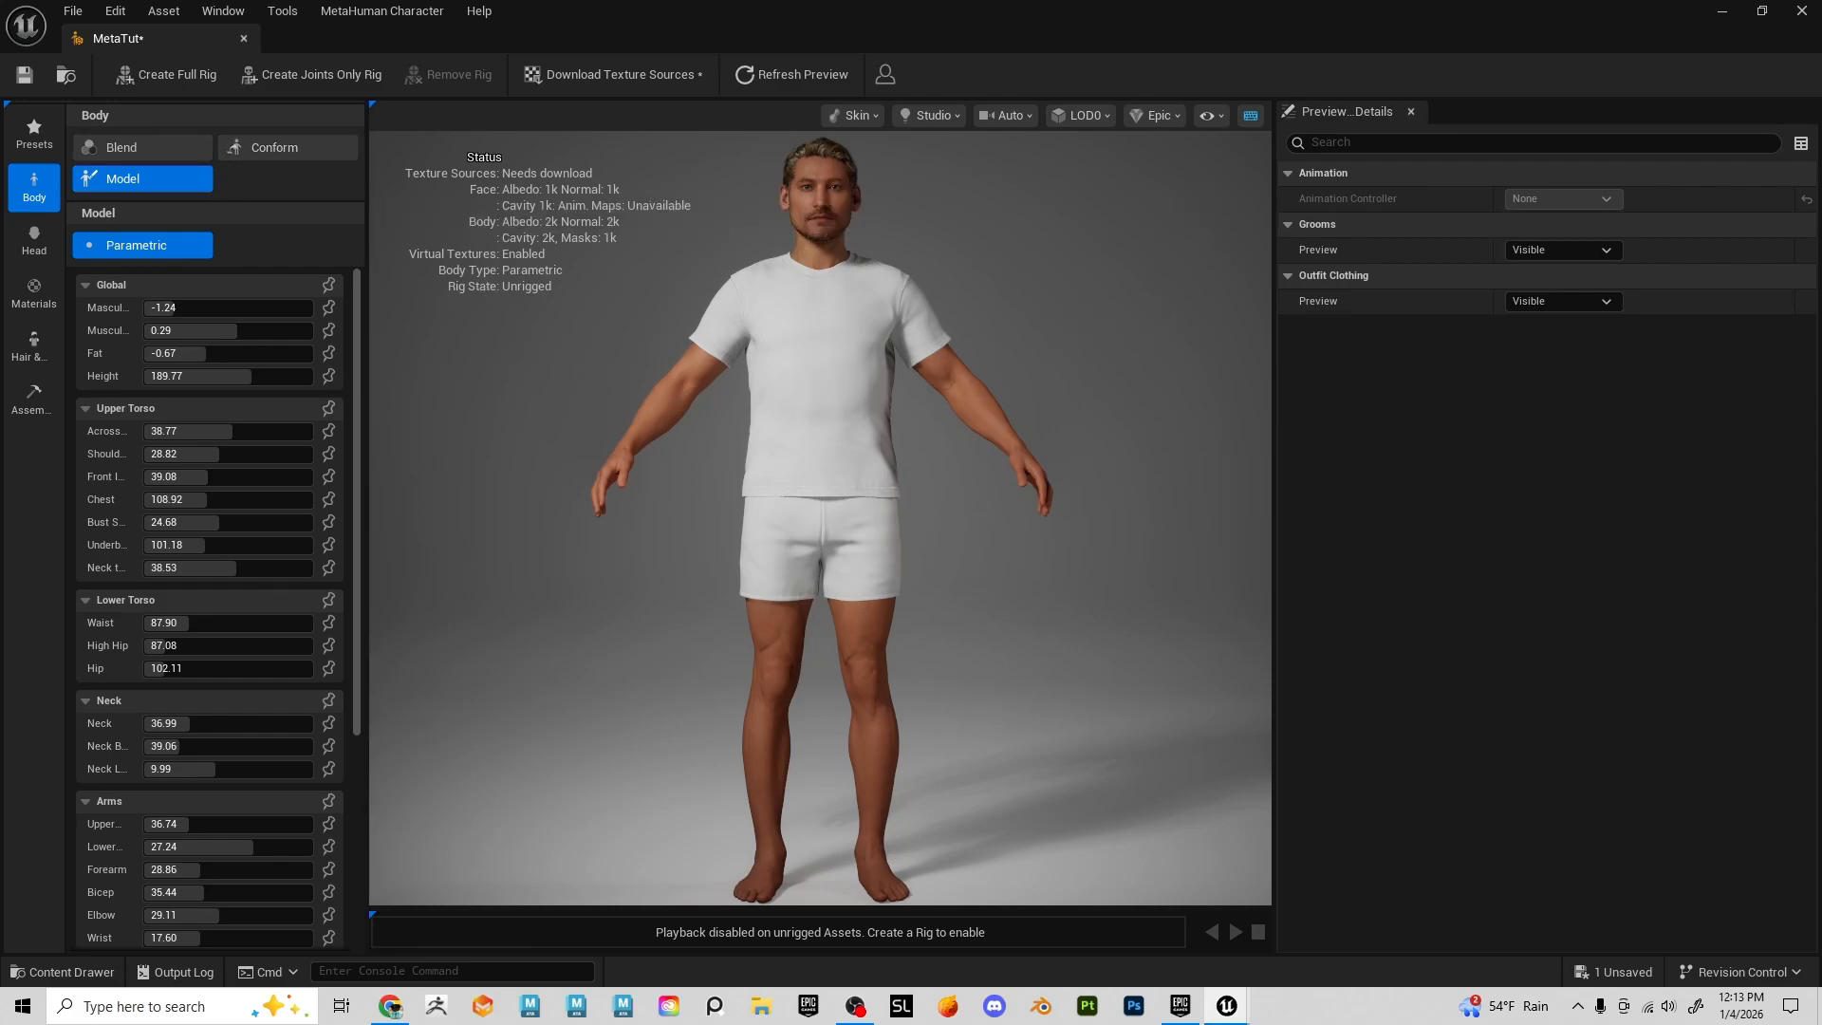
{"action": "middle_click_drag", "start_coordinate": [1086, 304], "coordinate": [1099, 384], "text": "alt"}
{"action": "right_click_drag", "start_coordinate": [1086, 304], "coordinate": [1172, 305], "text": "alt"}
{"action": "middle_click_drag", "start_coordinate": [1086, 305], "coordinate": [1087, 362], "text": "alt"}
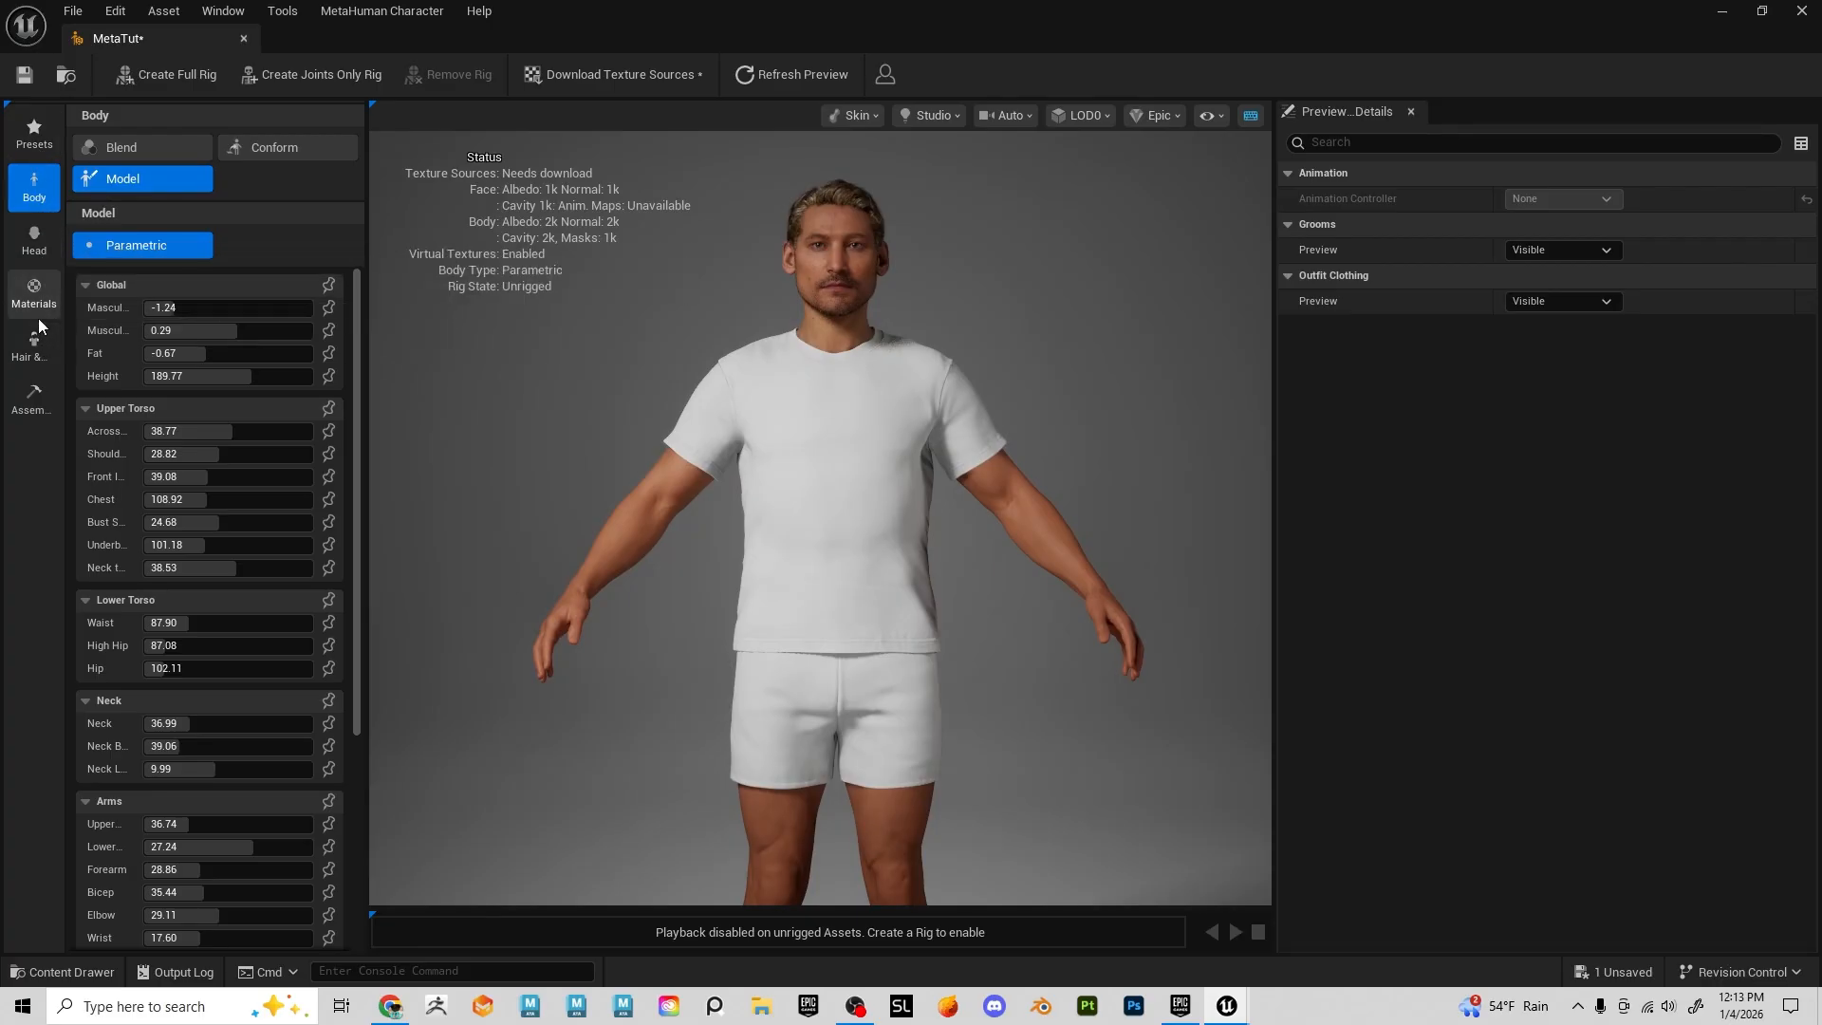
{"action": "left_click", "coordinate": [35, 249]}
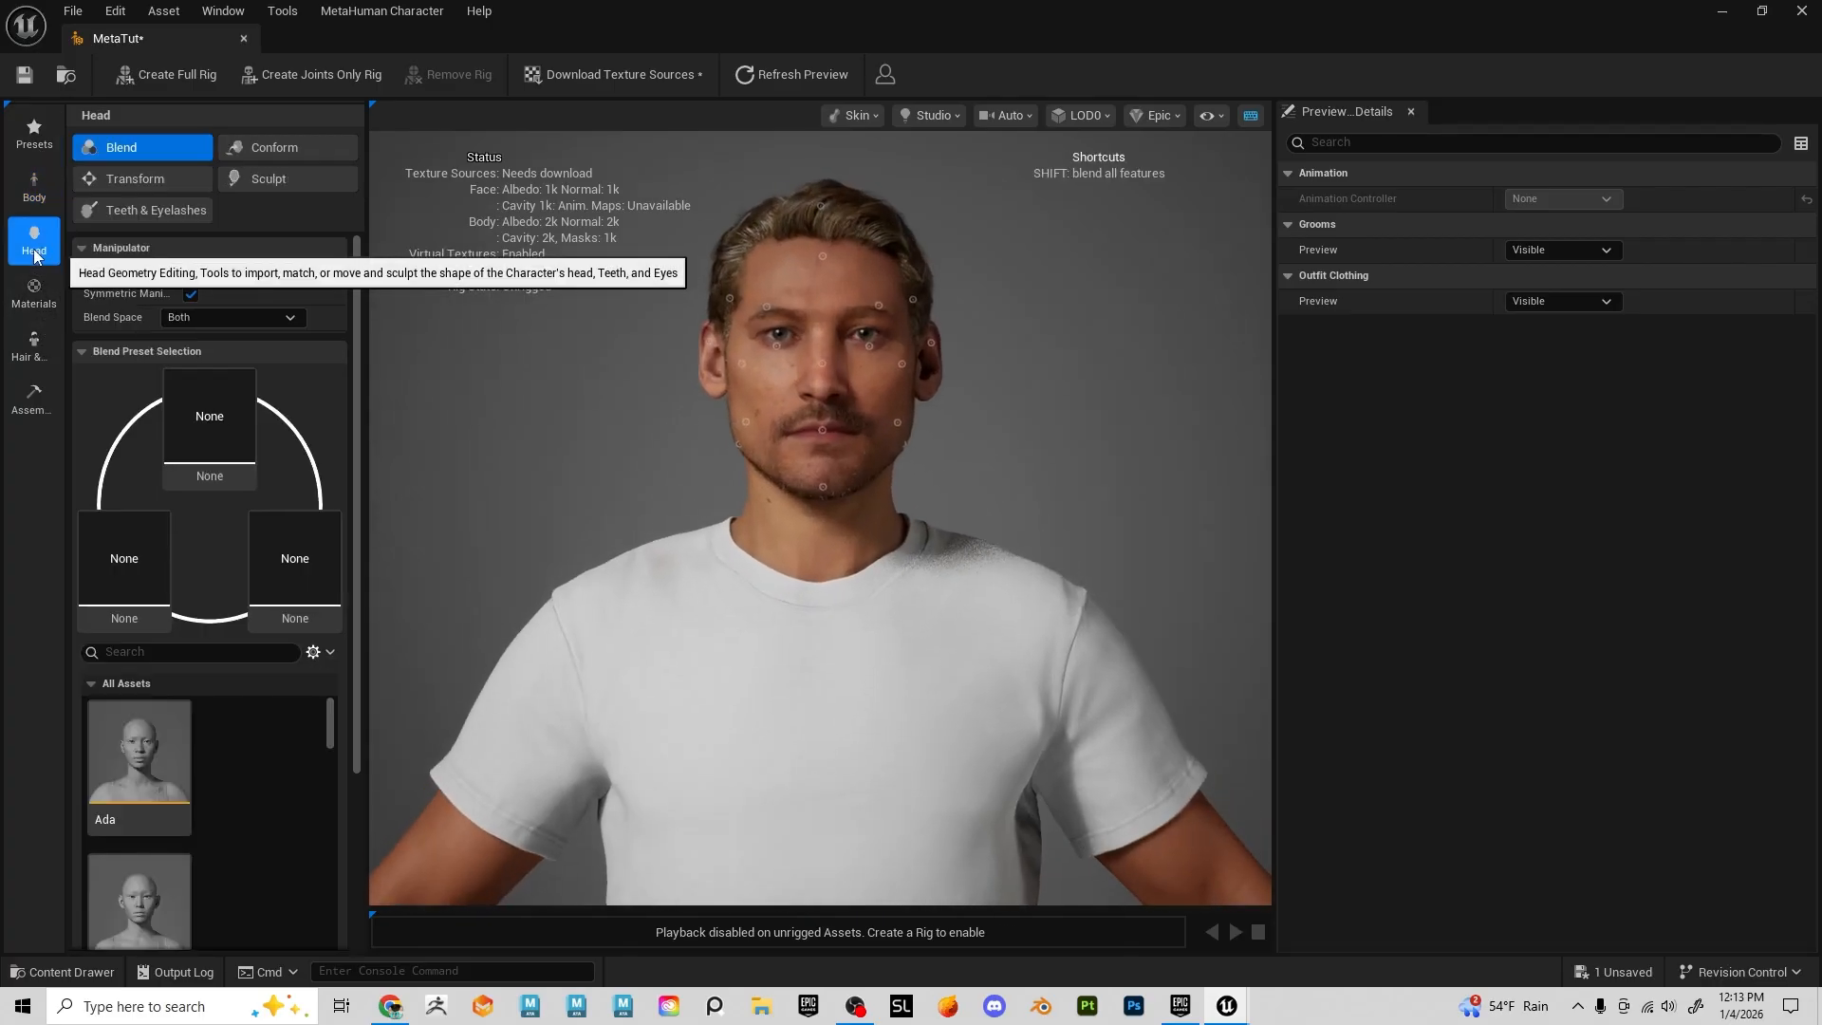
{"action": "left_click", "coordinate": [34, 302]}
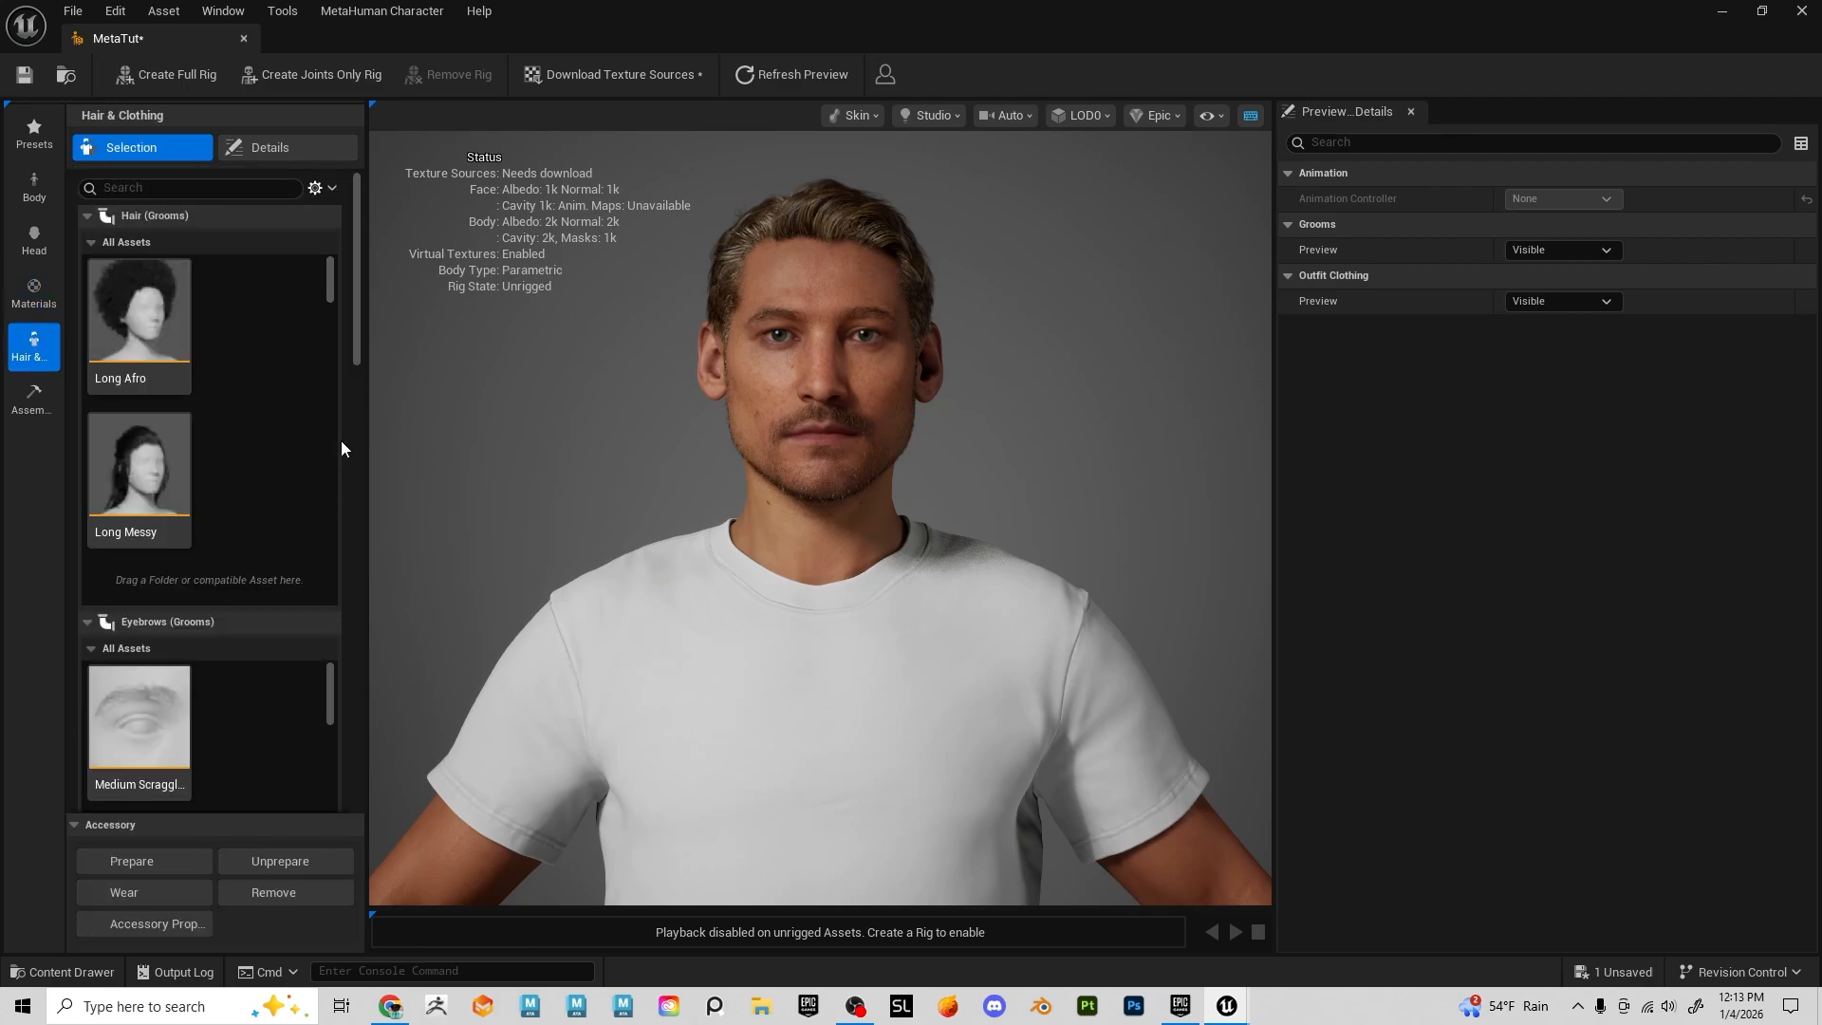
Remove the WI_DefaultGarment outfit from the character
{"action": "left_click_drag", "start_coordinate": [355, 306], "coordinate": [360, 768]}
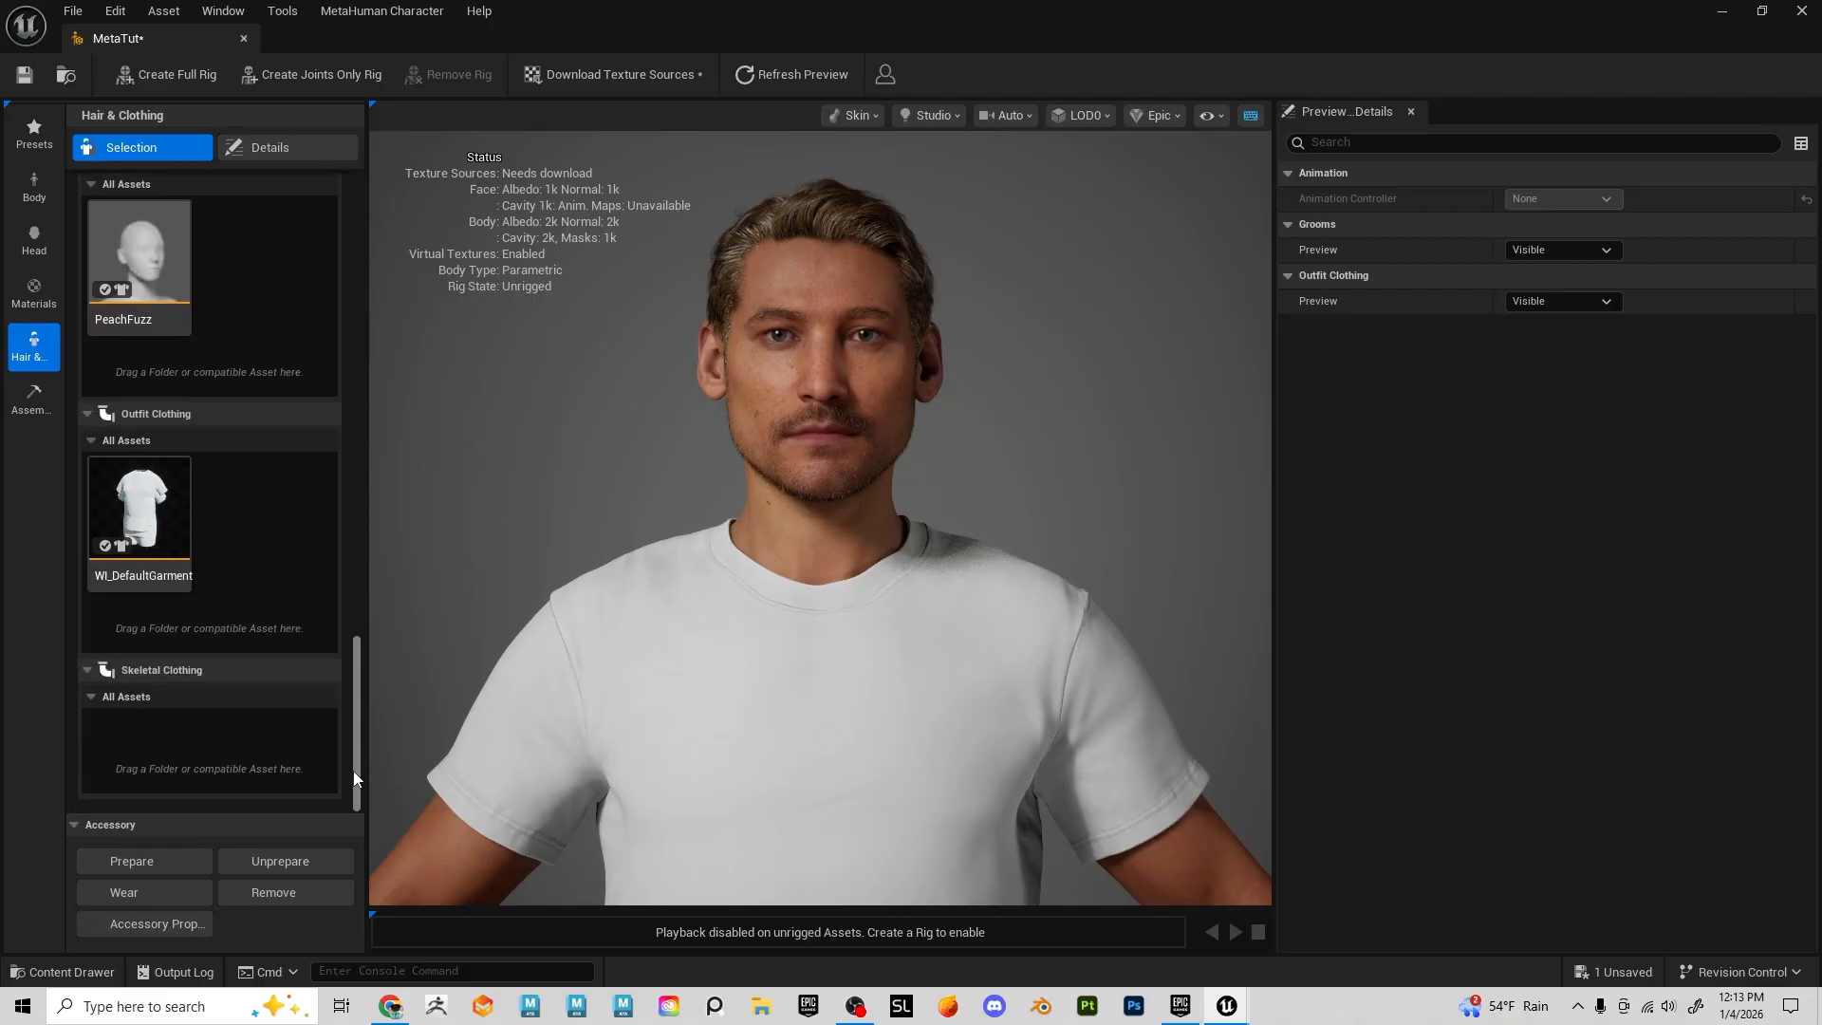
{"action": "right_click", "coordinate": [123, 516]}
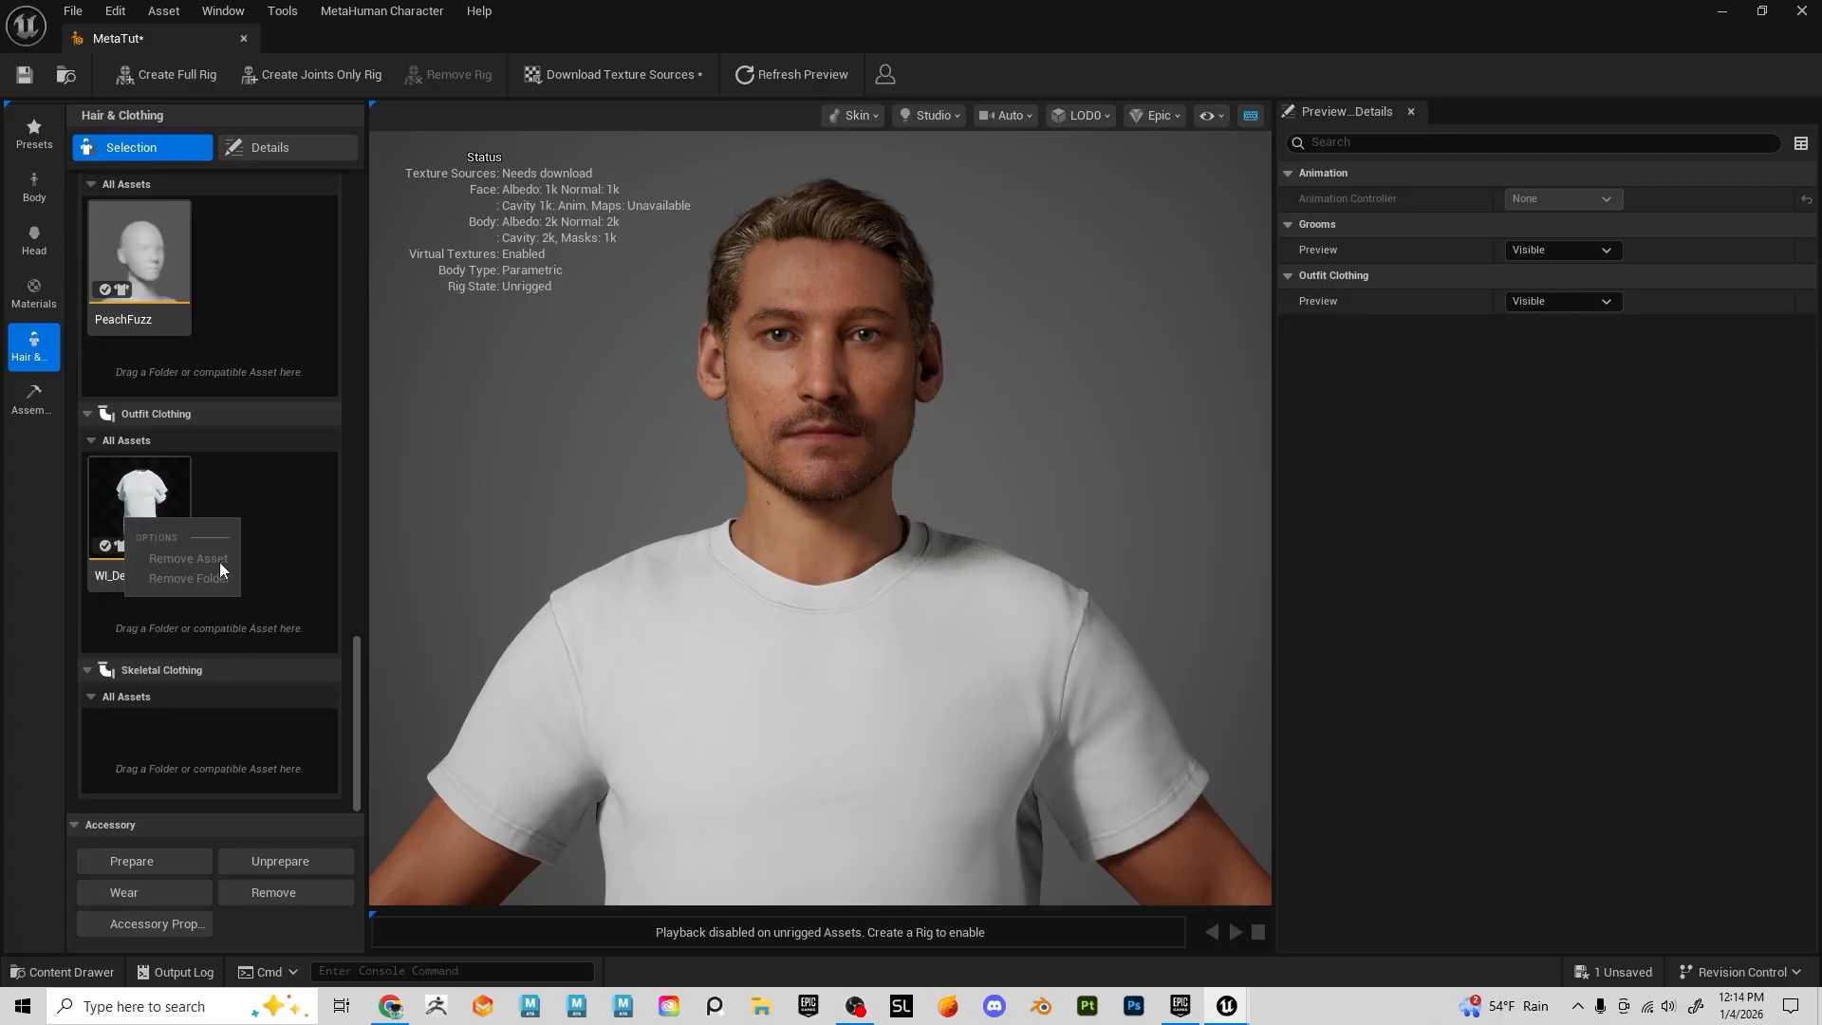
{"action": "left_click", "coordinate": [281, 555]}
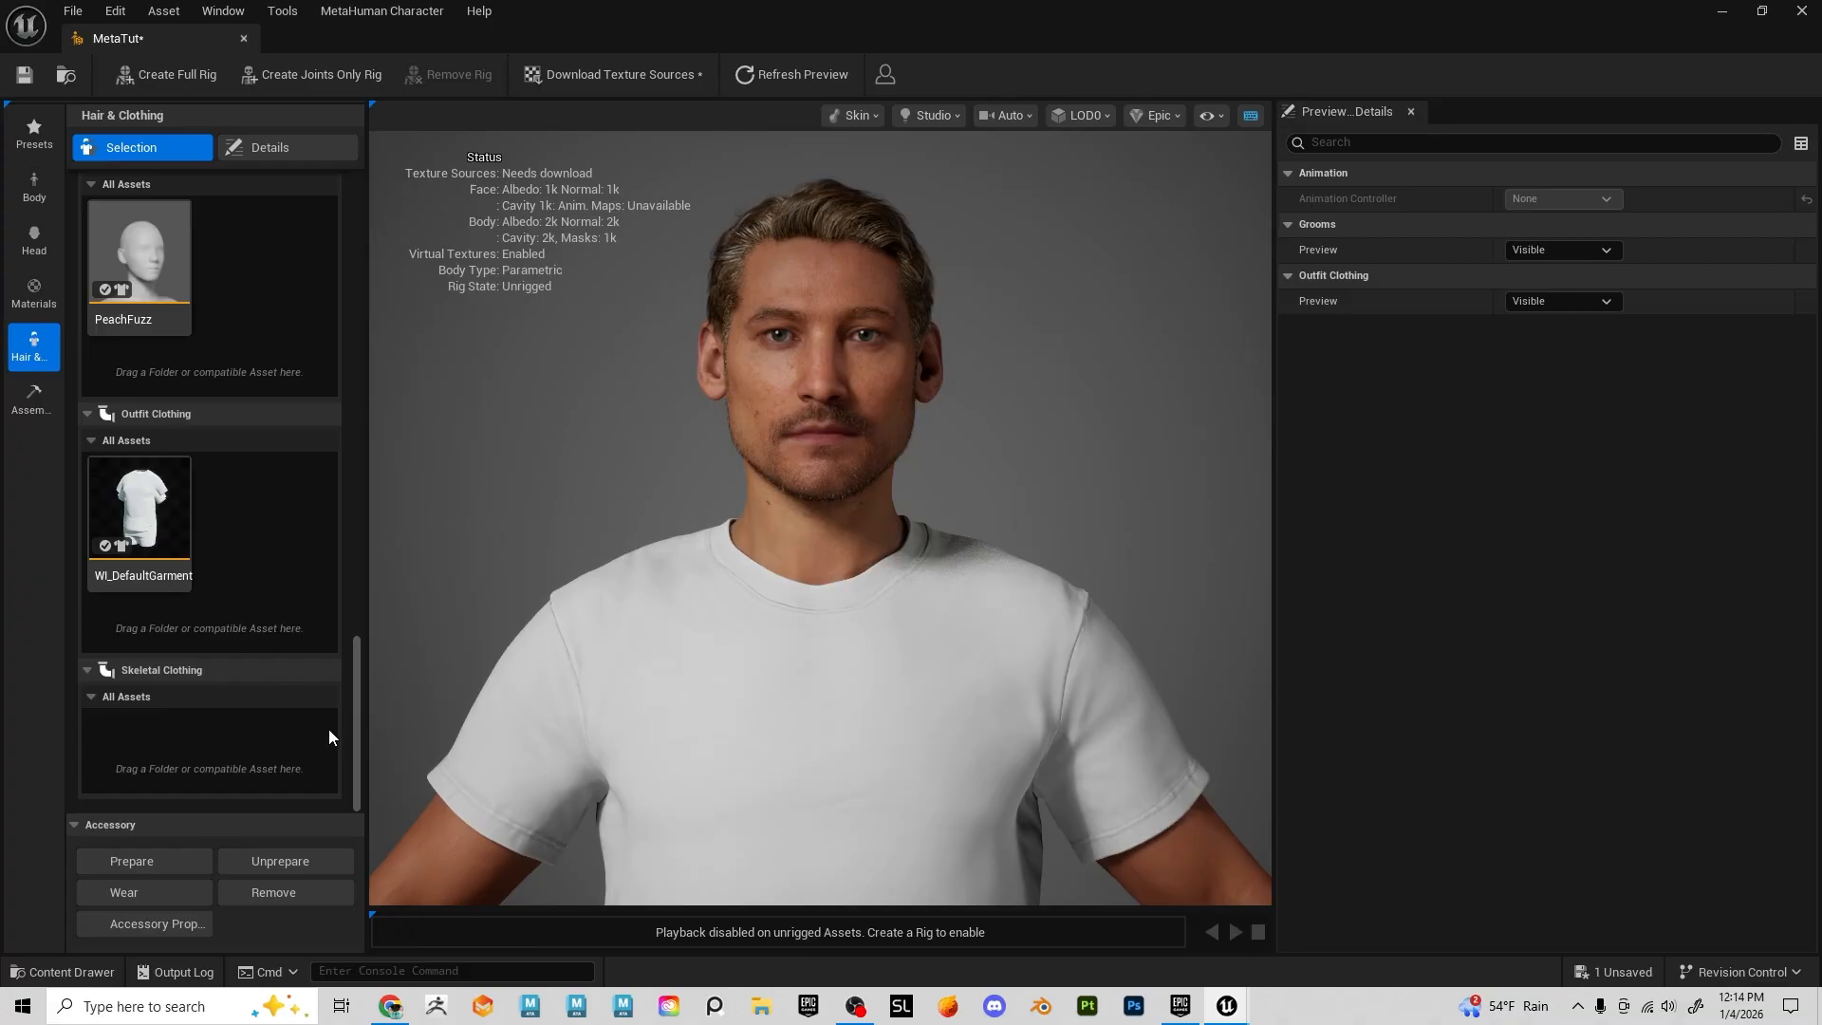
{"action": "left_click", "coordinate": [139, 508]}
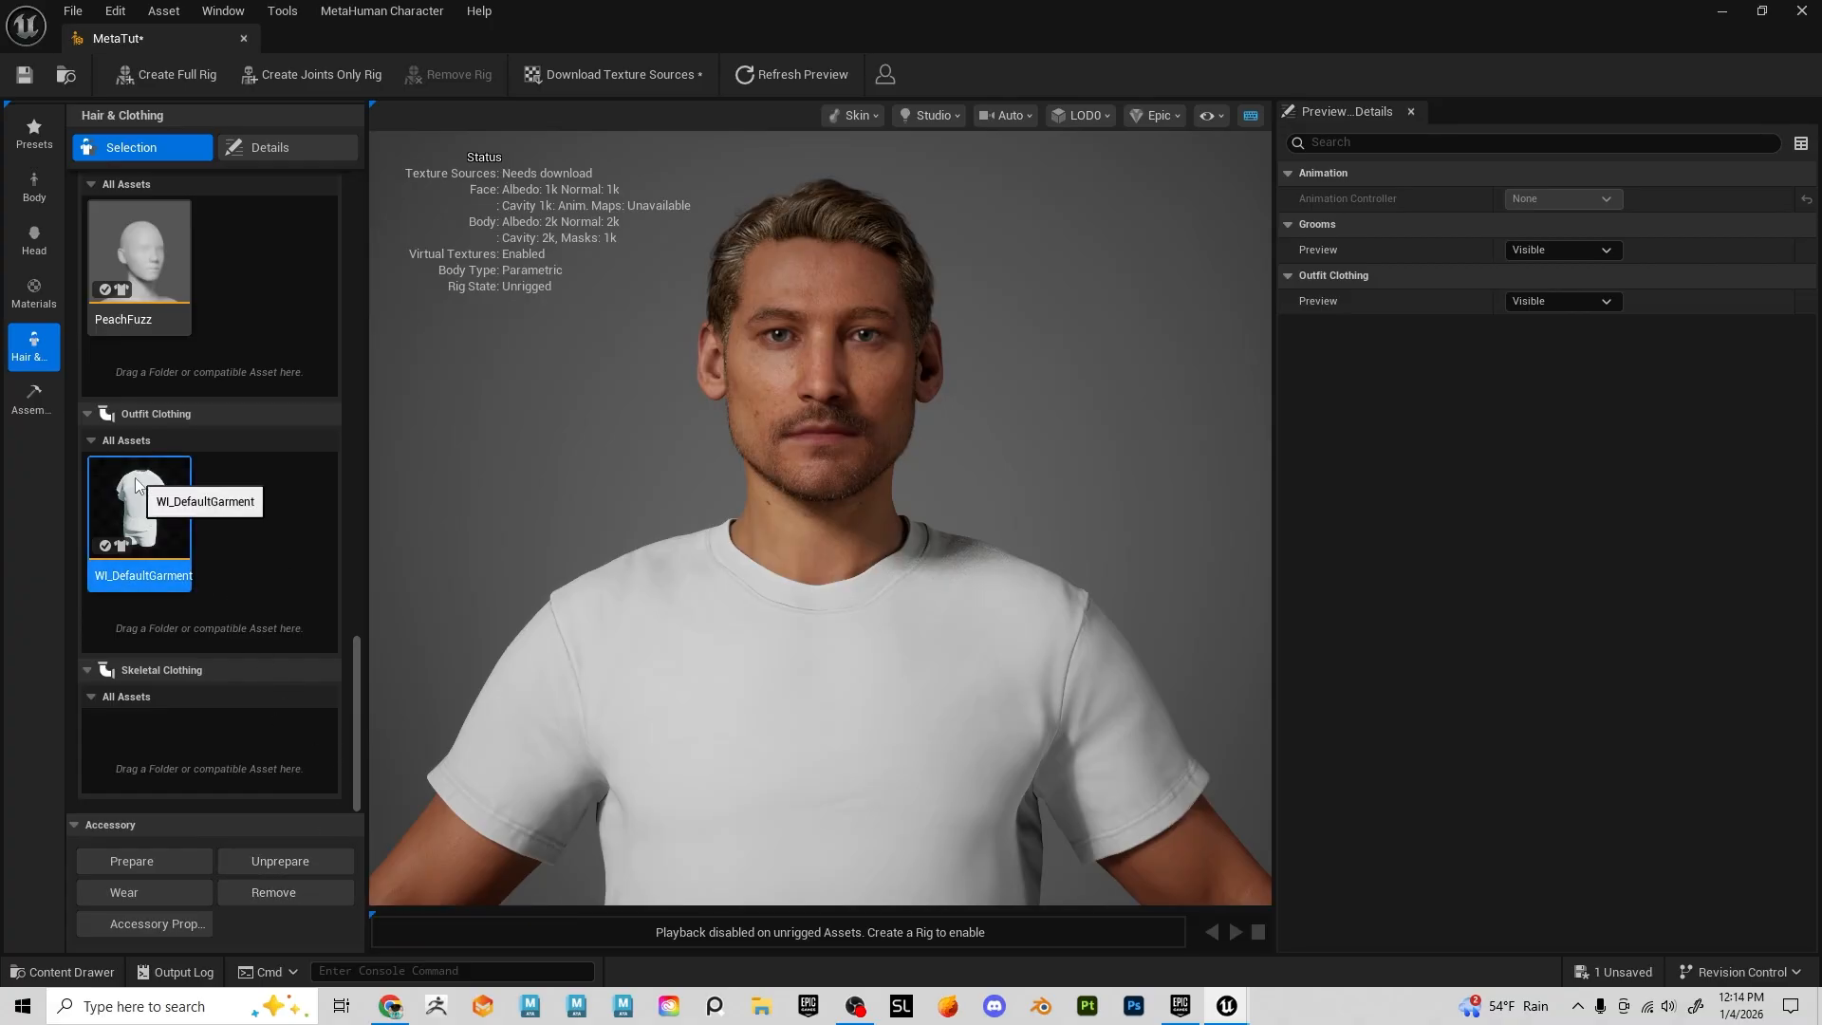
{"action": "left_click", "coordinate": [283, 892]}
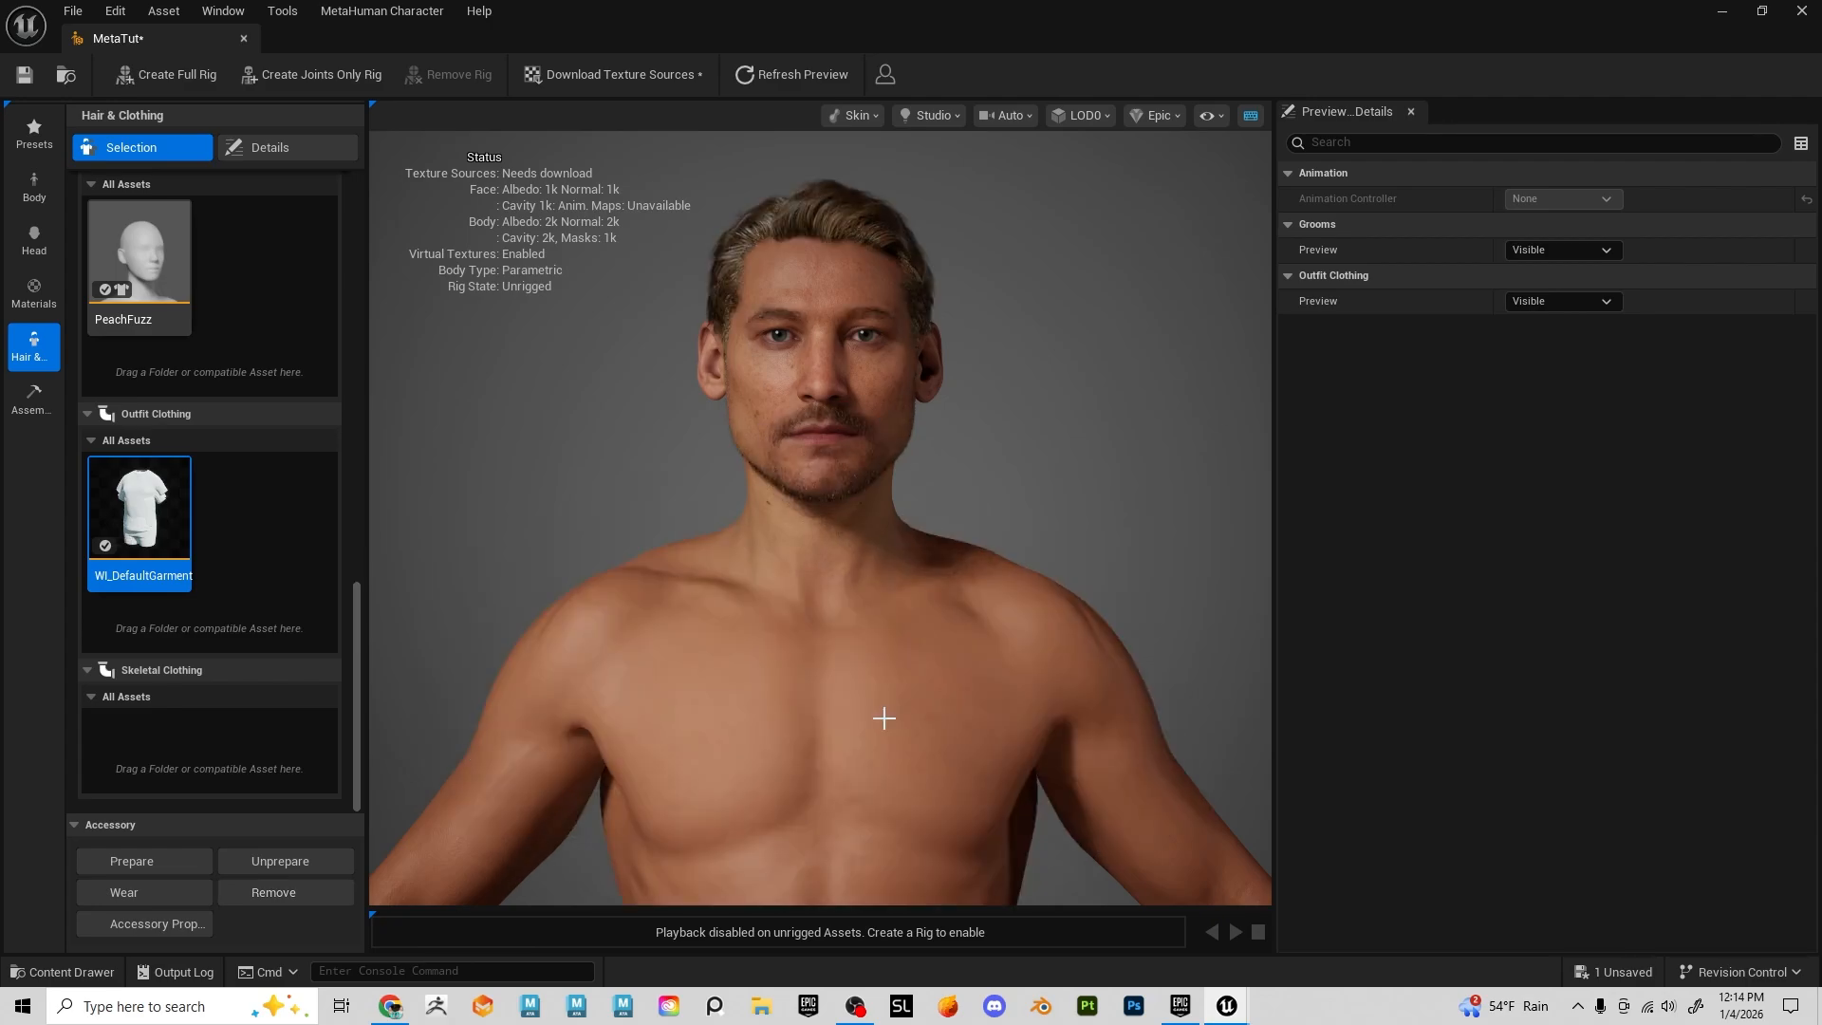
Inspect the unclothed character's body from the front and back, and look through the available beard and mustache grooms
{"action": "right_click_drag", "start_coordinate": [1048, 794], "coordinate": [911, 795], "text": "alt"}
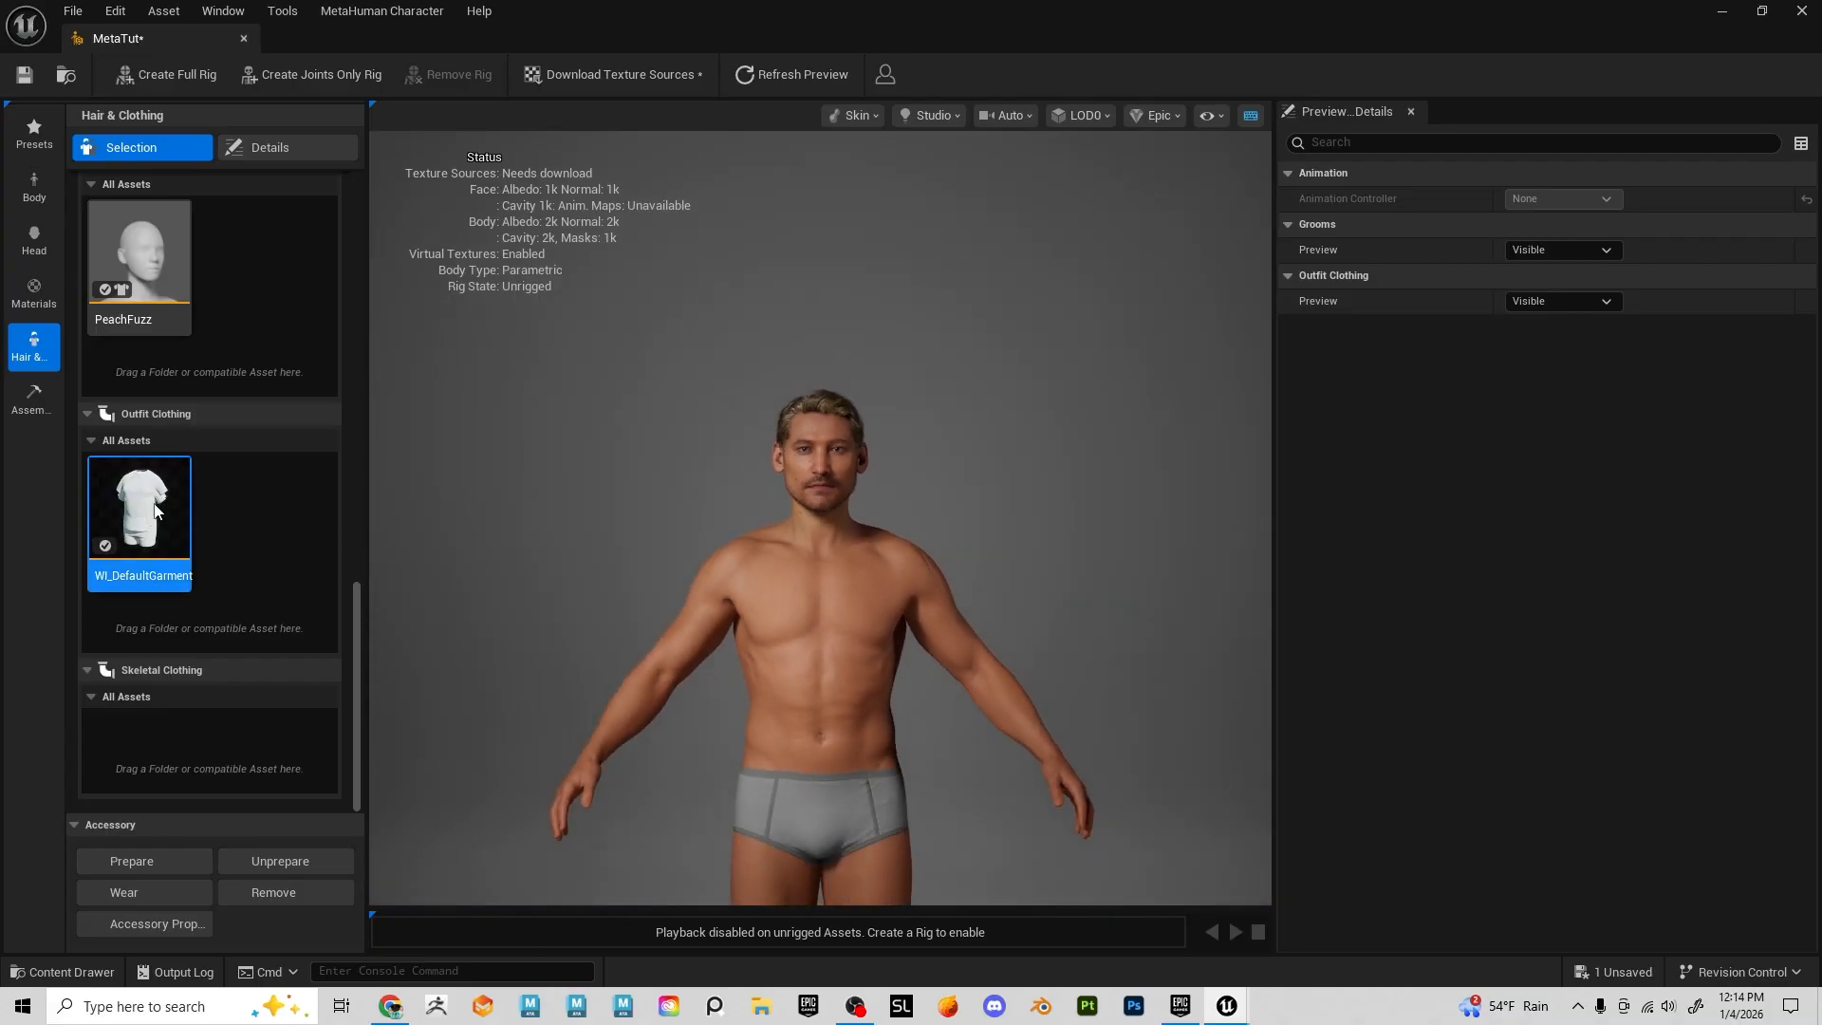
{"action": "right_click_drag", "start_coordinate": [963, 696], "coordinate": [911, 698], "text": "alt"}
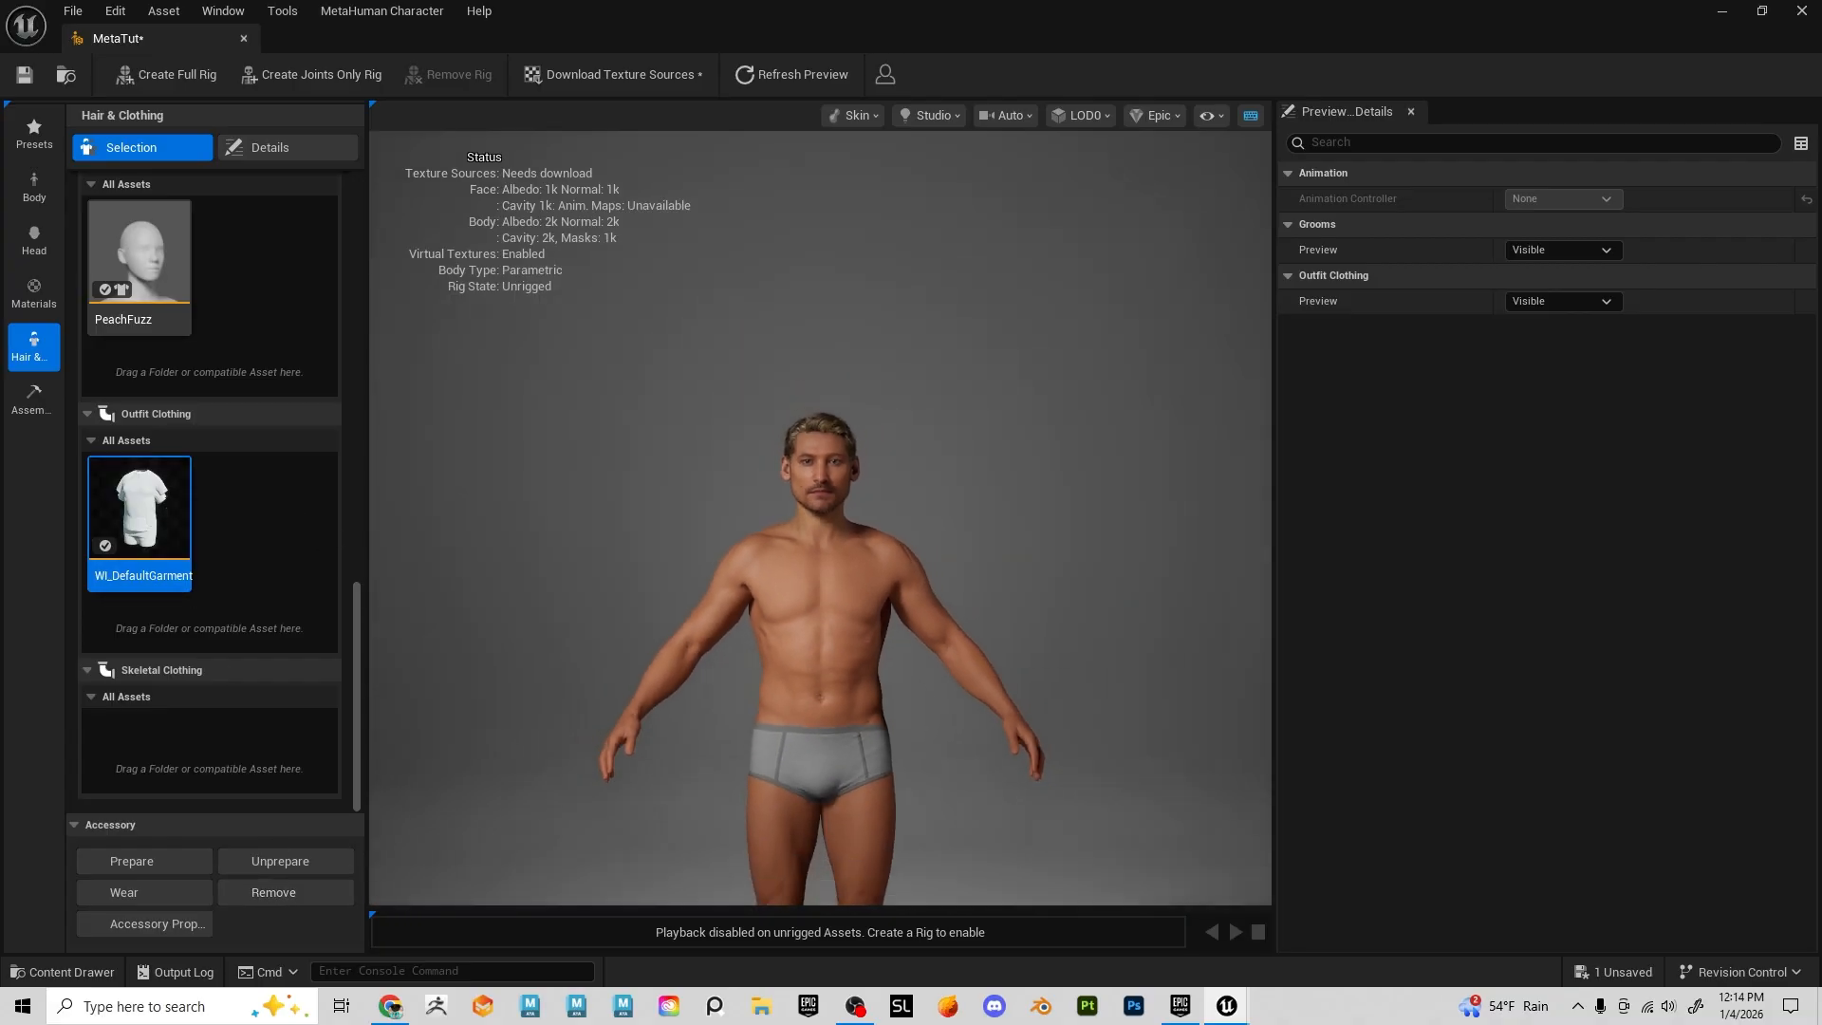
{"action": "middle_click_drag", "start_coordinate": [974, 720], "coordinate": [960, 520], "text": "alt"}
{"action": "left_click_drag", "start_coordinate": [988, 676], "coordinate": [915, 676], "text": "alt"}
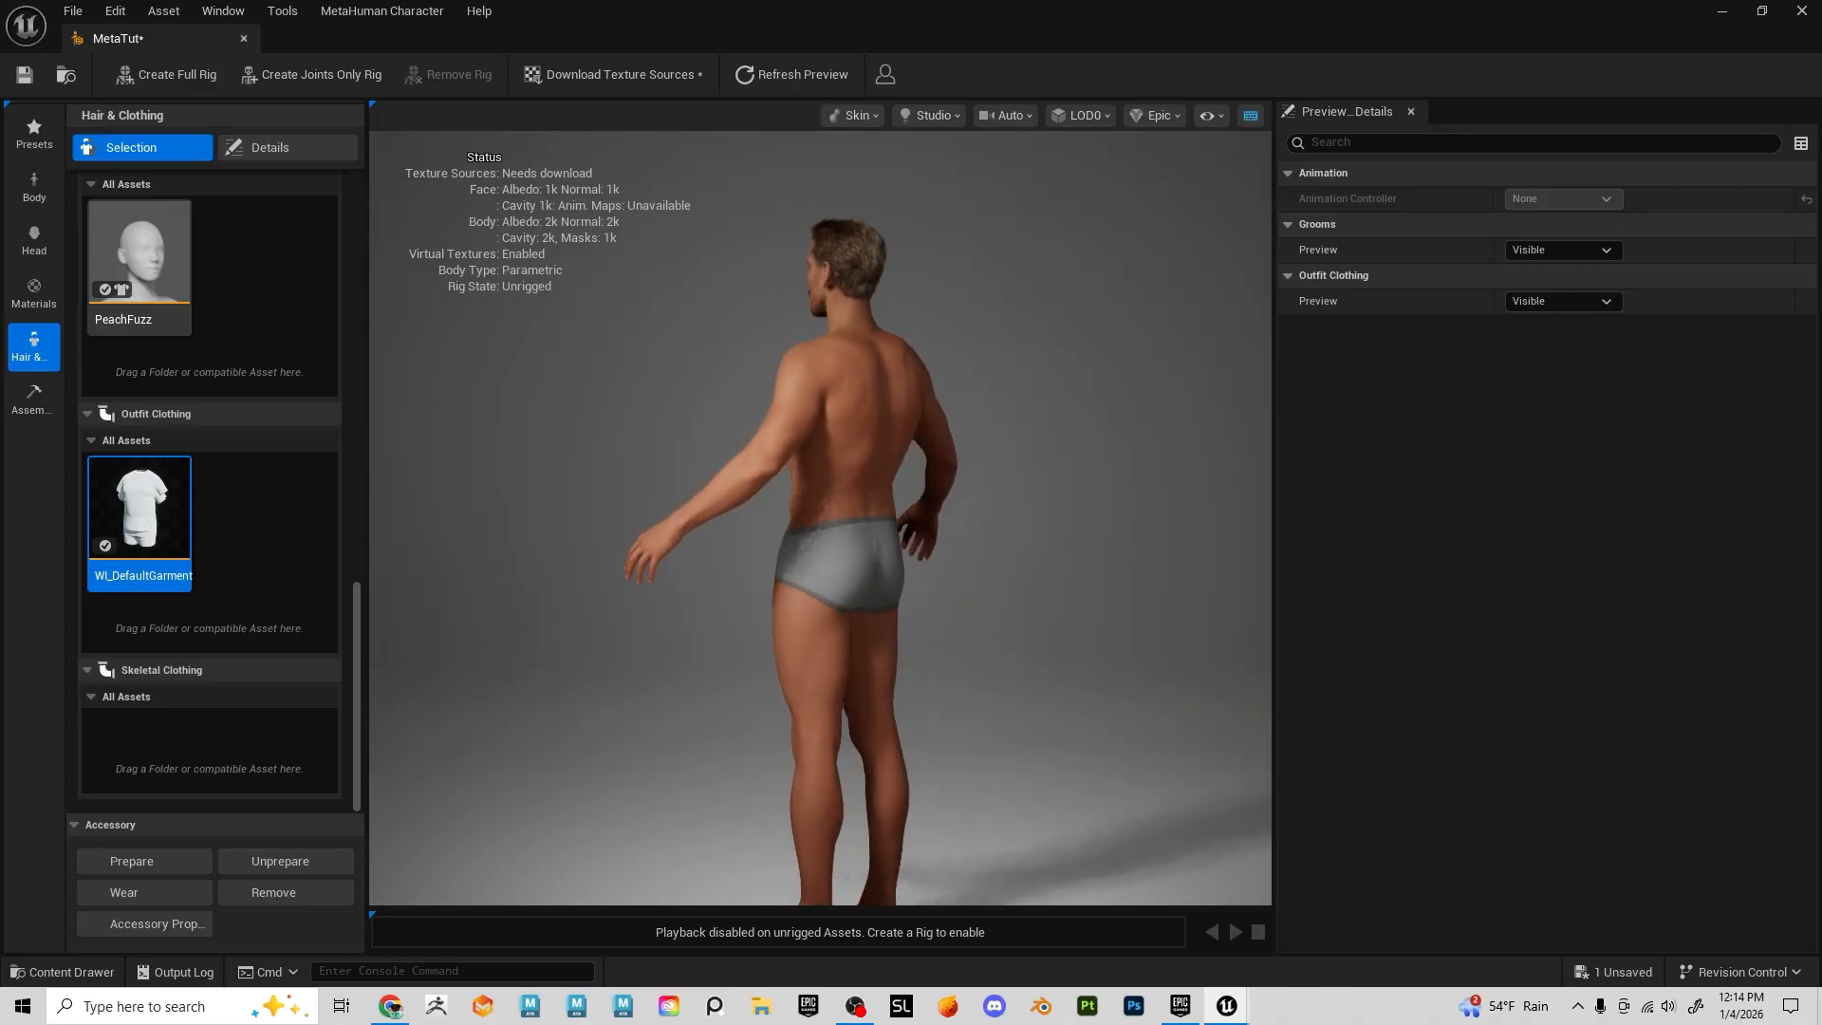
{"action": "left_click_drag", "start_coordinate": [959, 564], "coordinate": [972, 565], "text": "alt"}
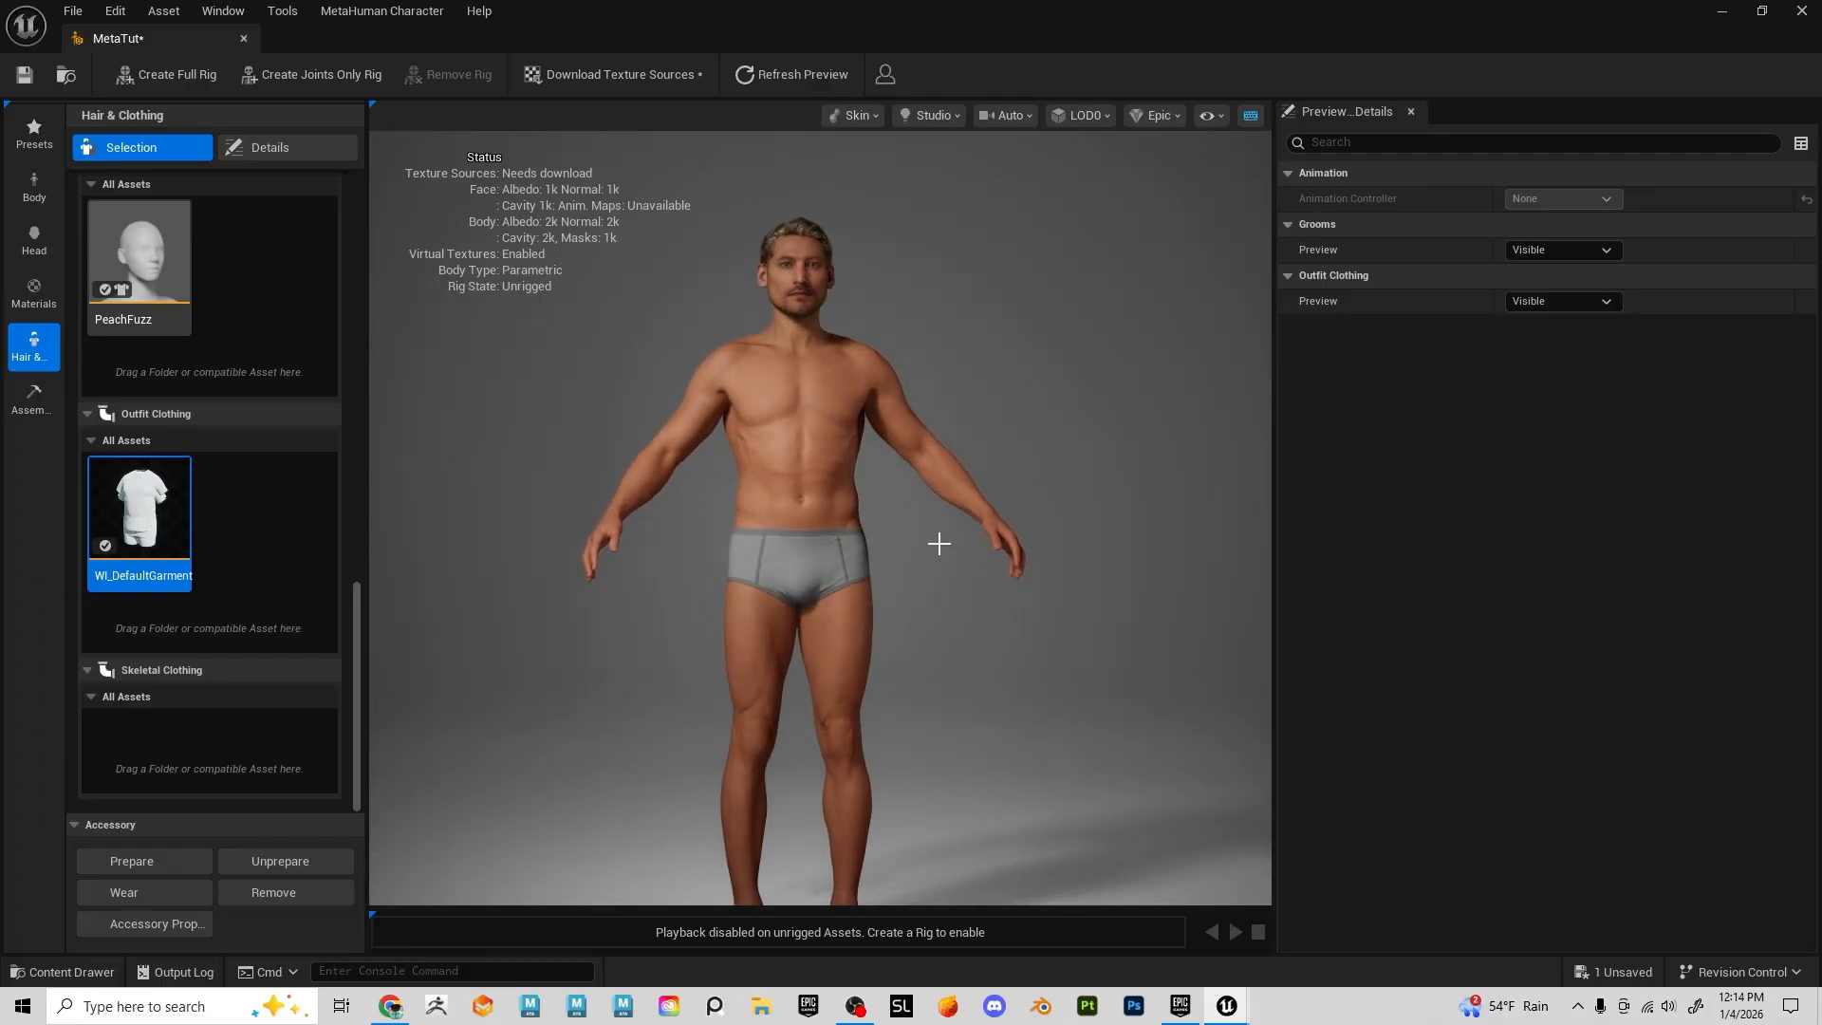
{"action": "right_click_drag", "start_coordinate": [940, 542], "coordinate": [986, 543], "text": "alt"}
{"action": "middle_click_drag", "start_coordinate": [939, 542], "coordinate": [974, 612], "text": "alt"}
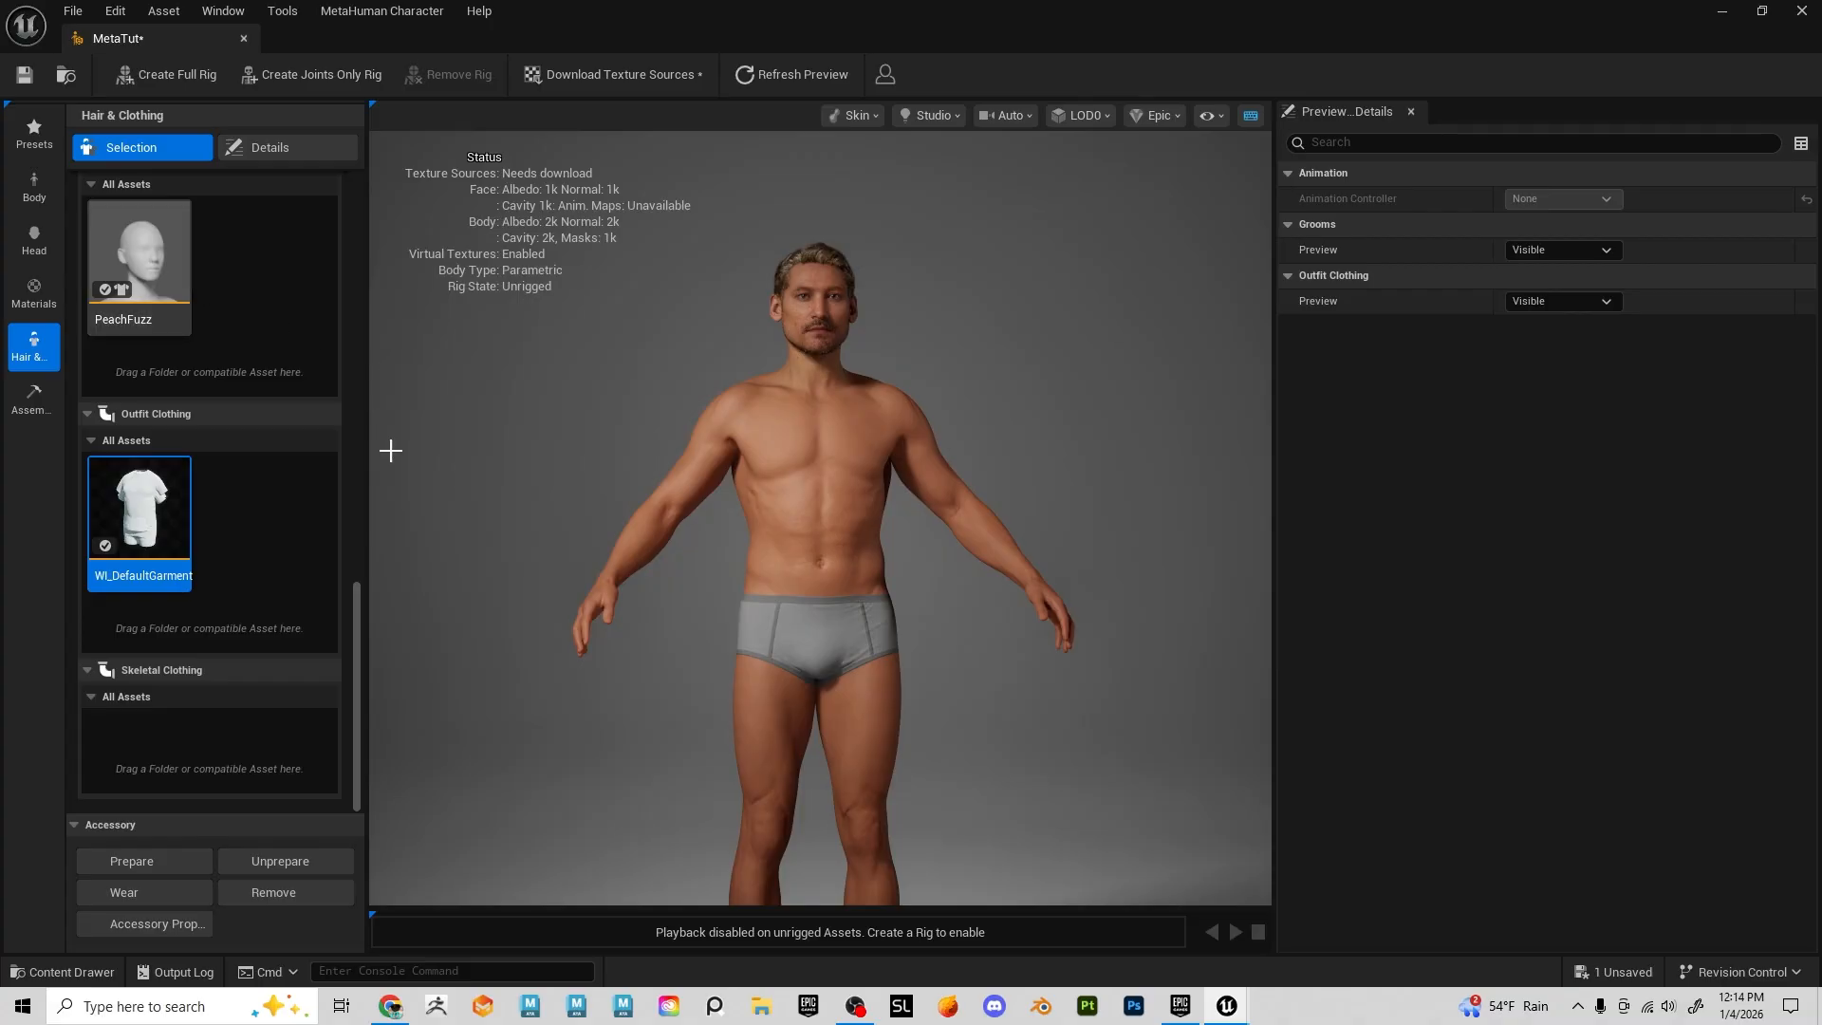
{"action": "left_click_drag", "start_coordinate": [355, 633], "coordinate": [373, 479]}
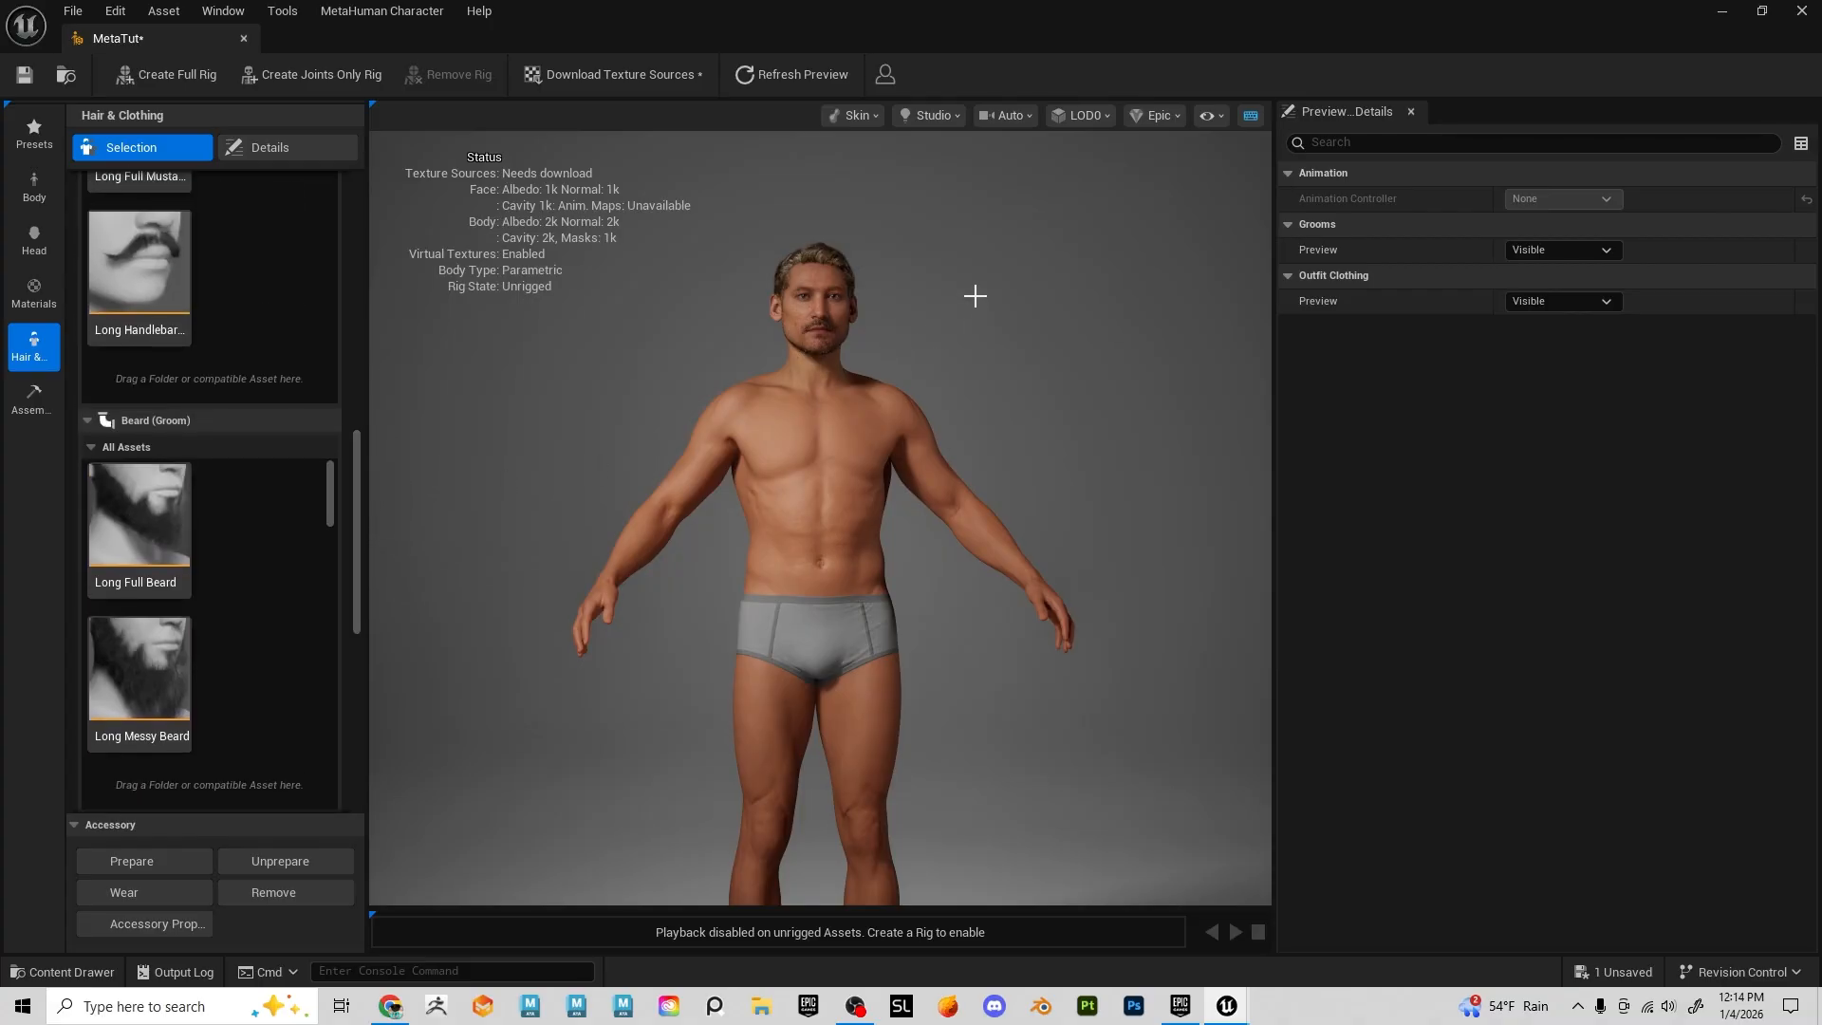
{"action": "left_click_drag", "start_coordinate": [975, 296], "coordinate": [958, 342], "text": "alt"}
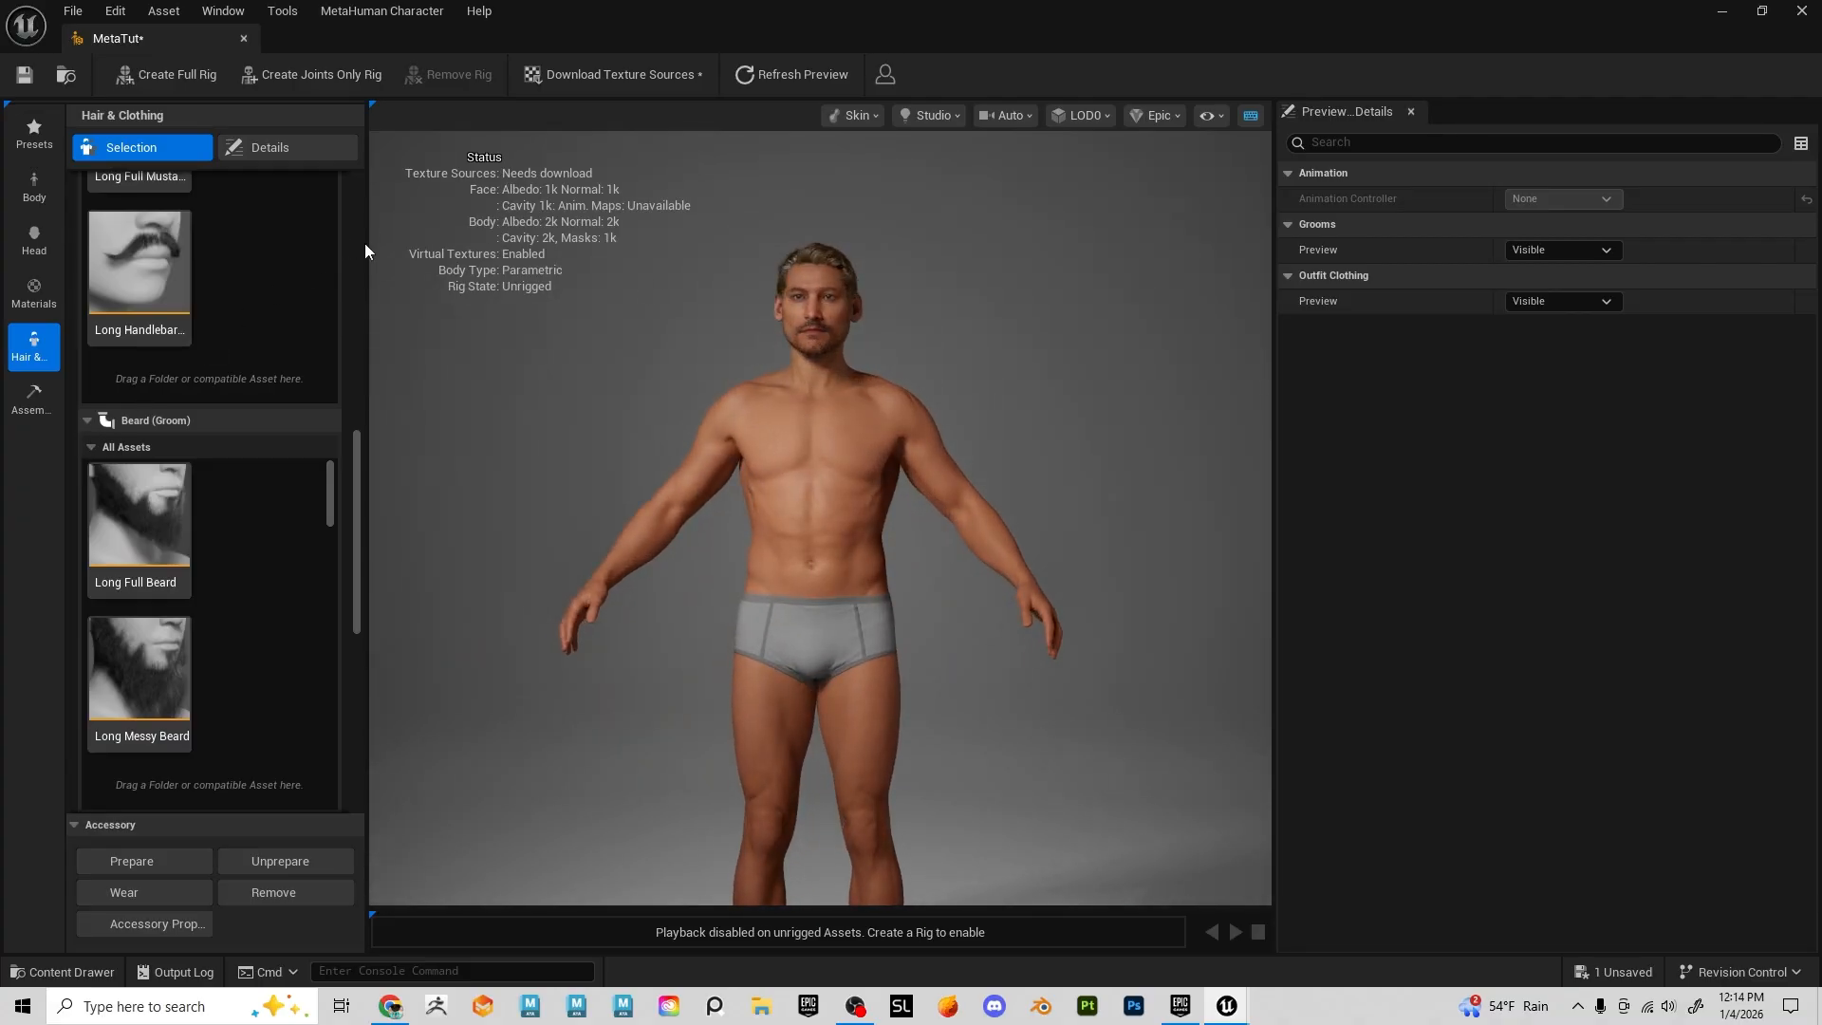
Create a full rig for the MetaTut character and review the assembly types, keeping UE Cine (Complete)
{"action": "left_click", "coordinate": [42, 395]}
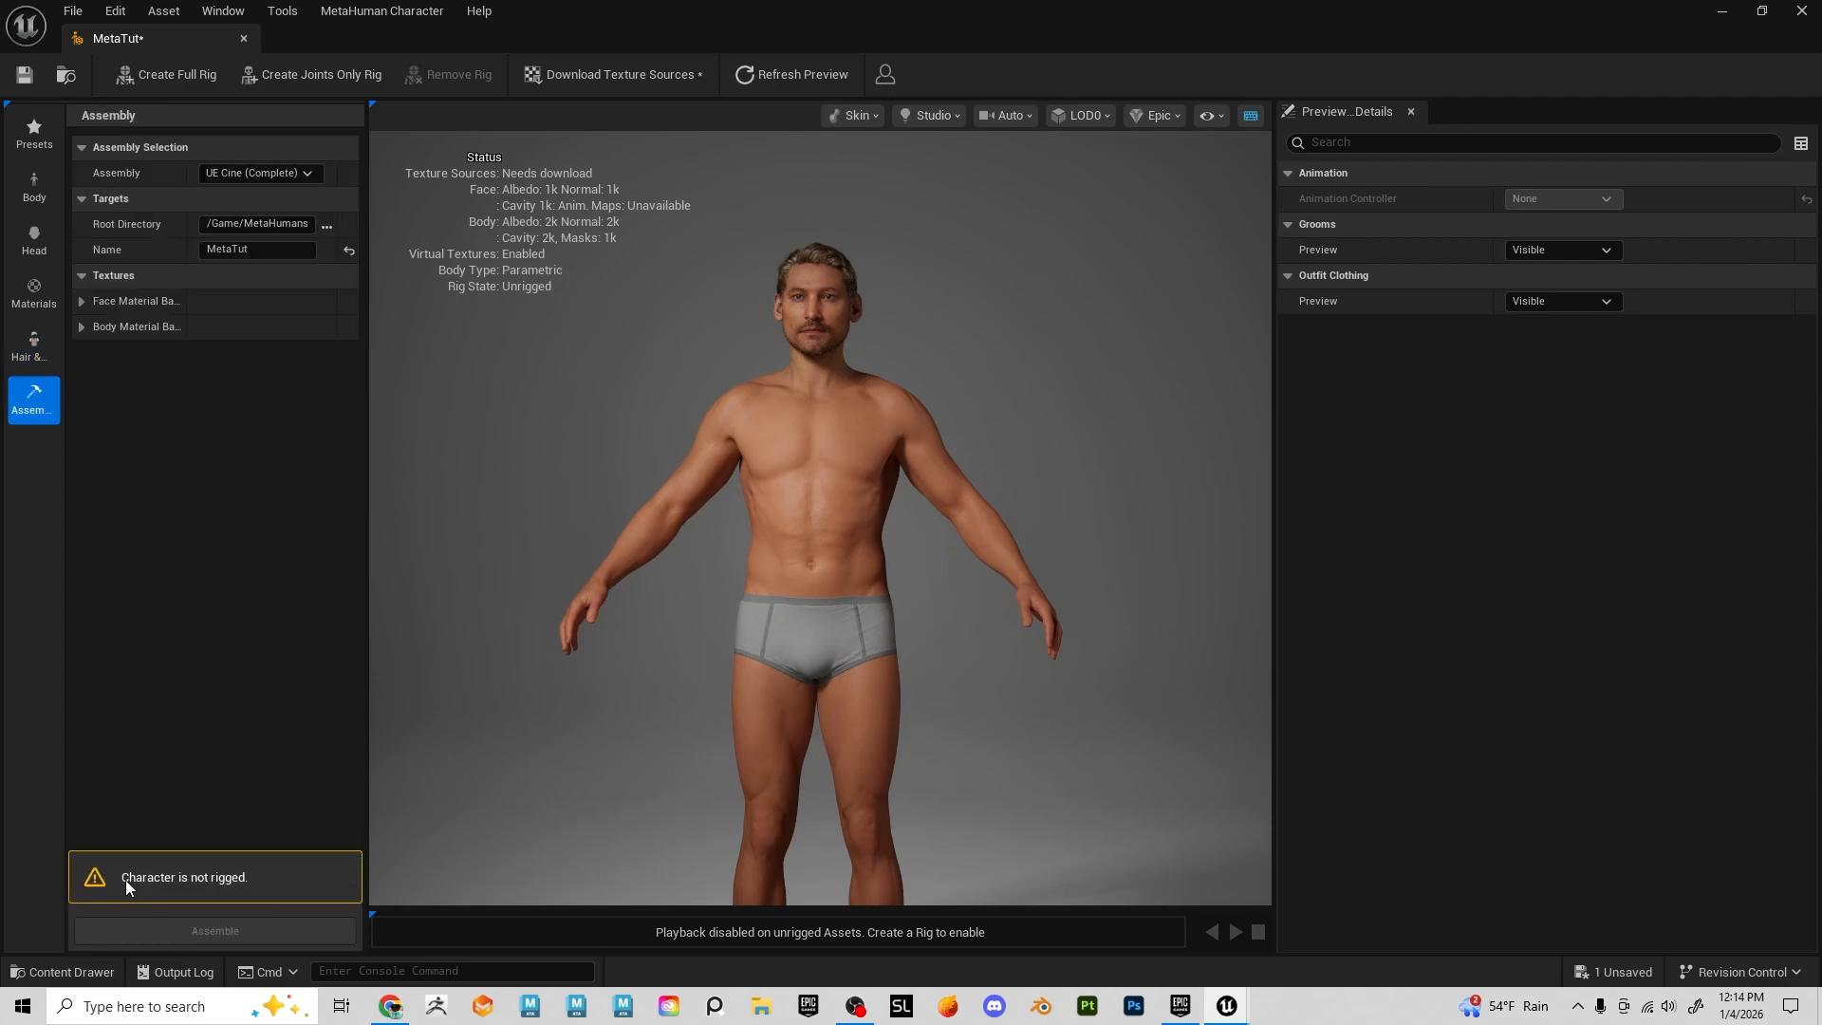
{"action": "left_click", "coordinate": [157, 76]}
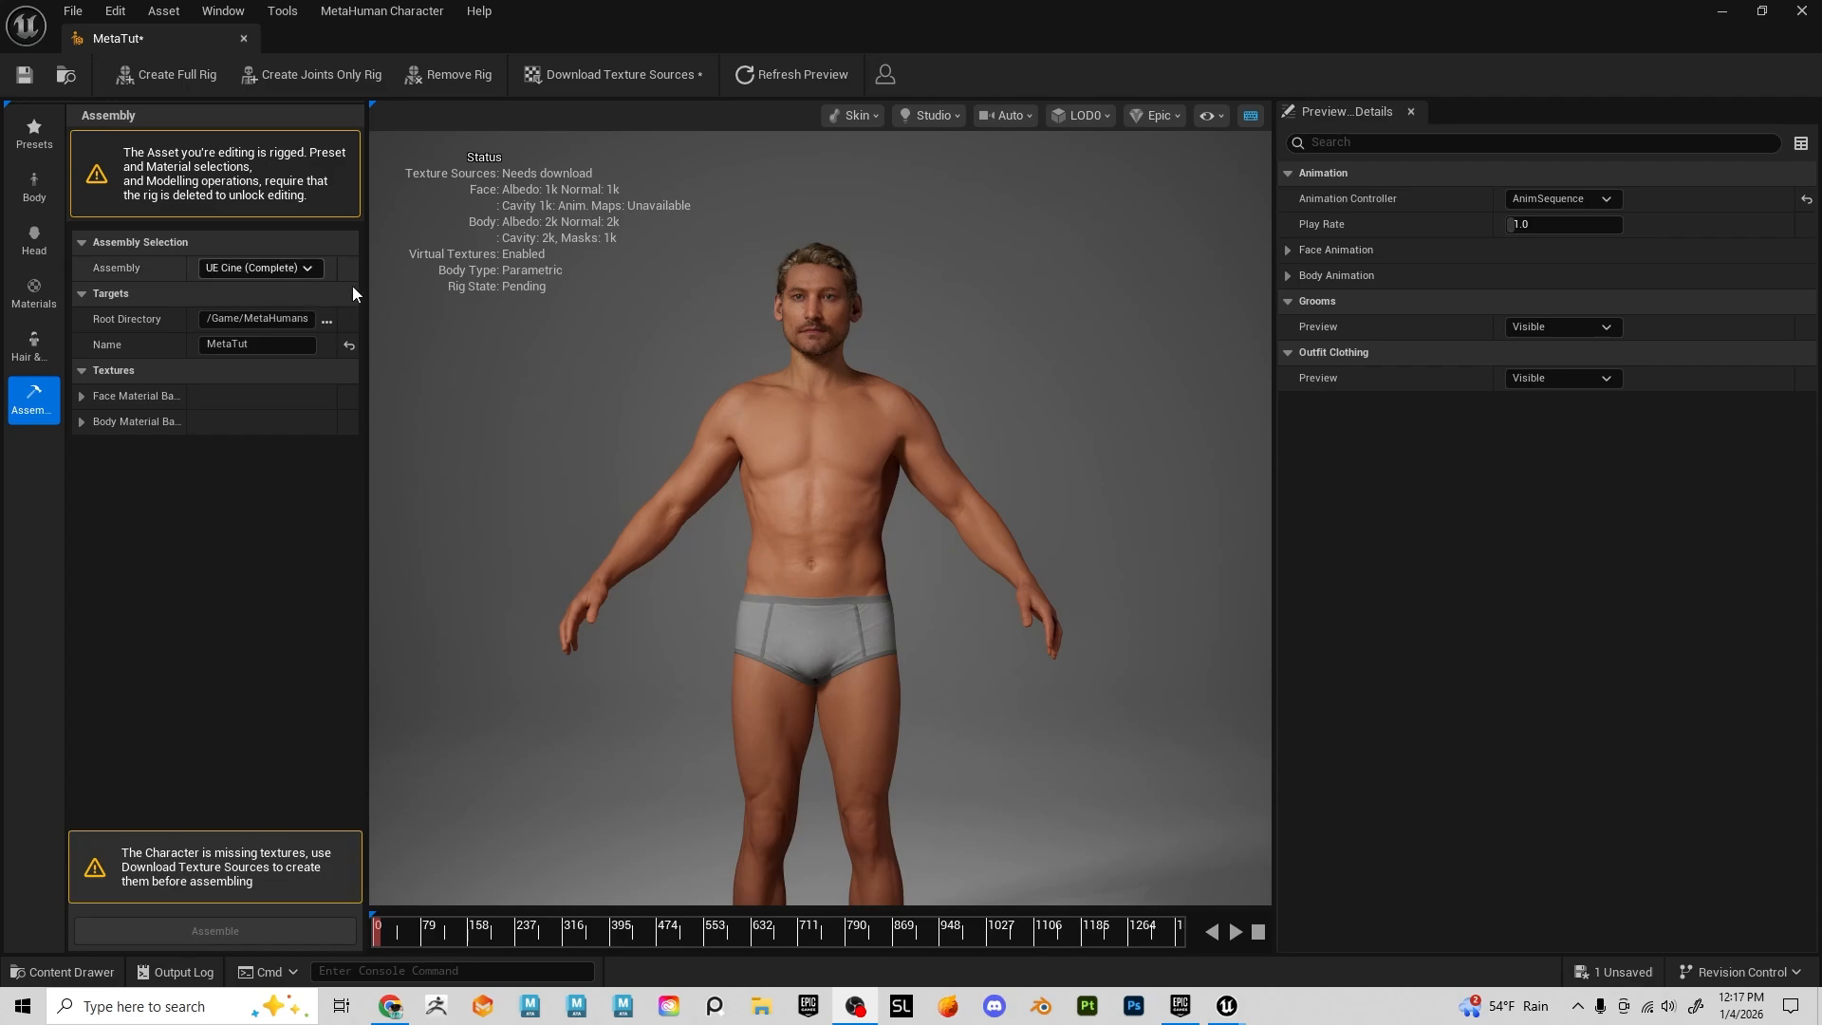
{"action": "left_click", "coordinate": [273, 268]}
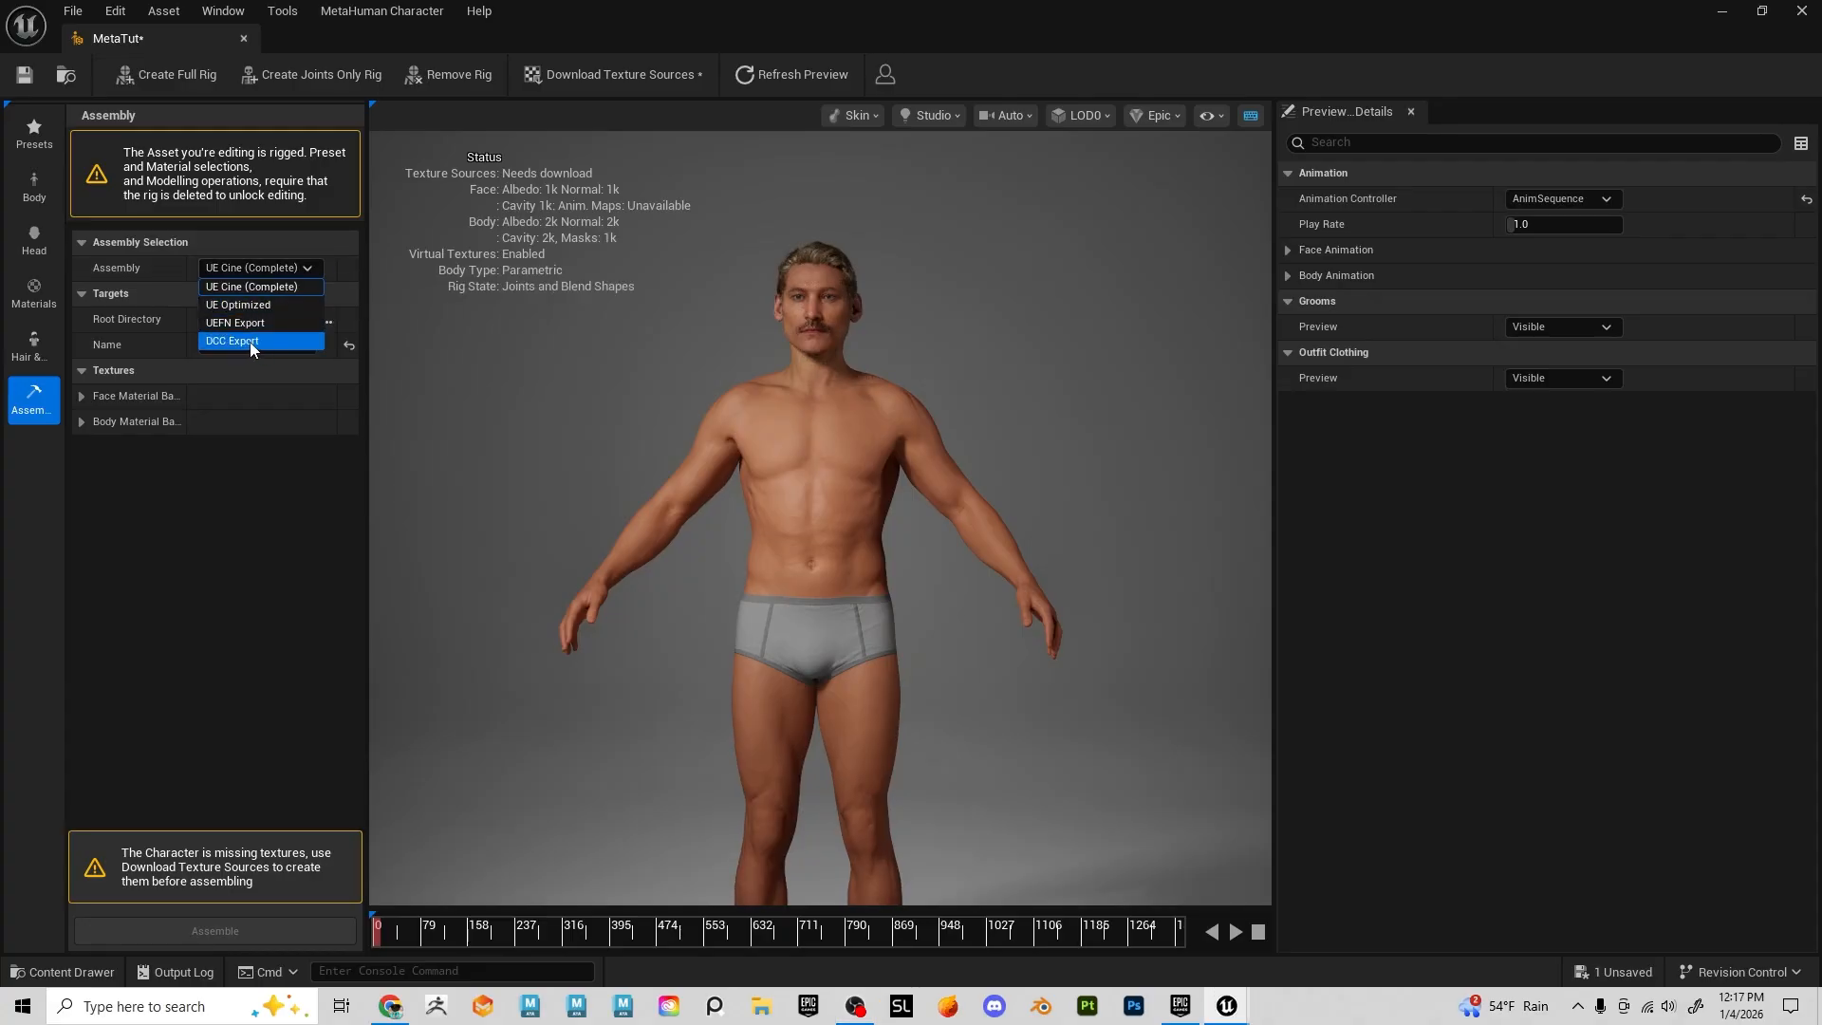
{"action": "left_click", "coordinate": [278, 287]}
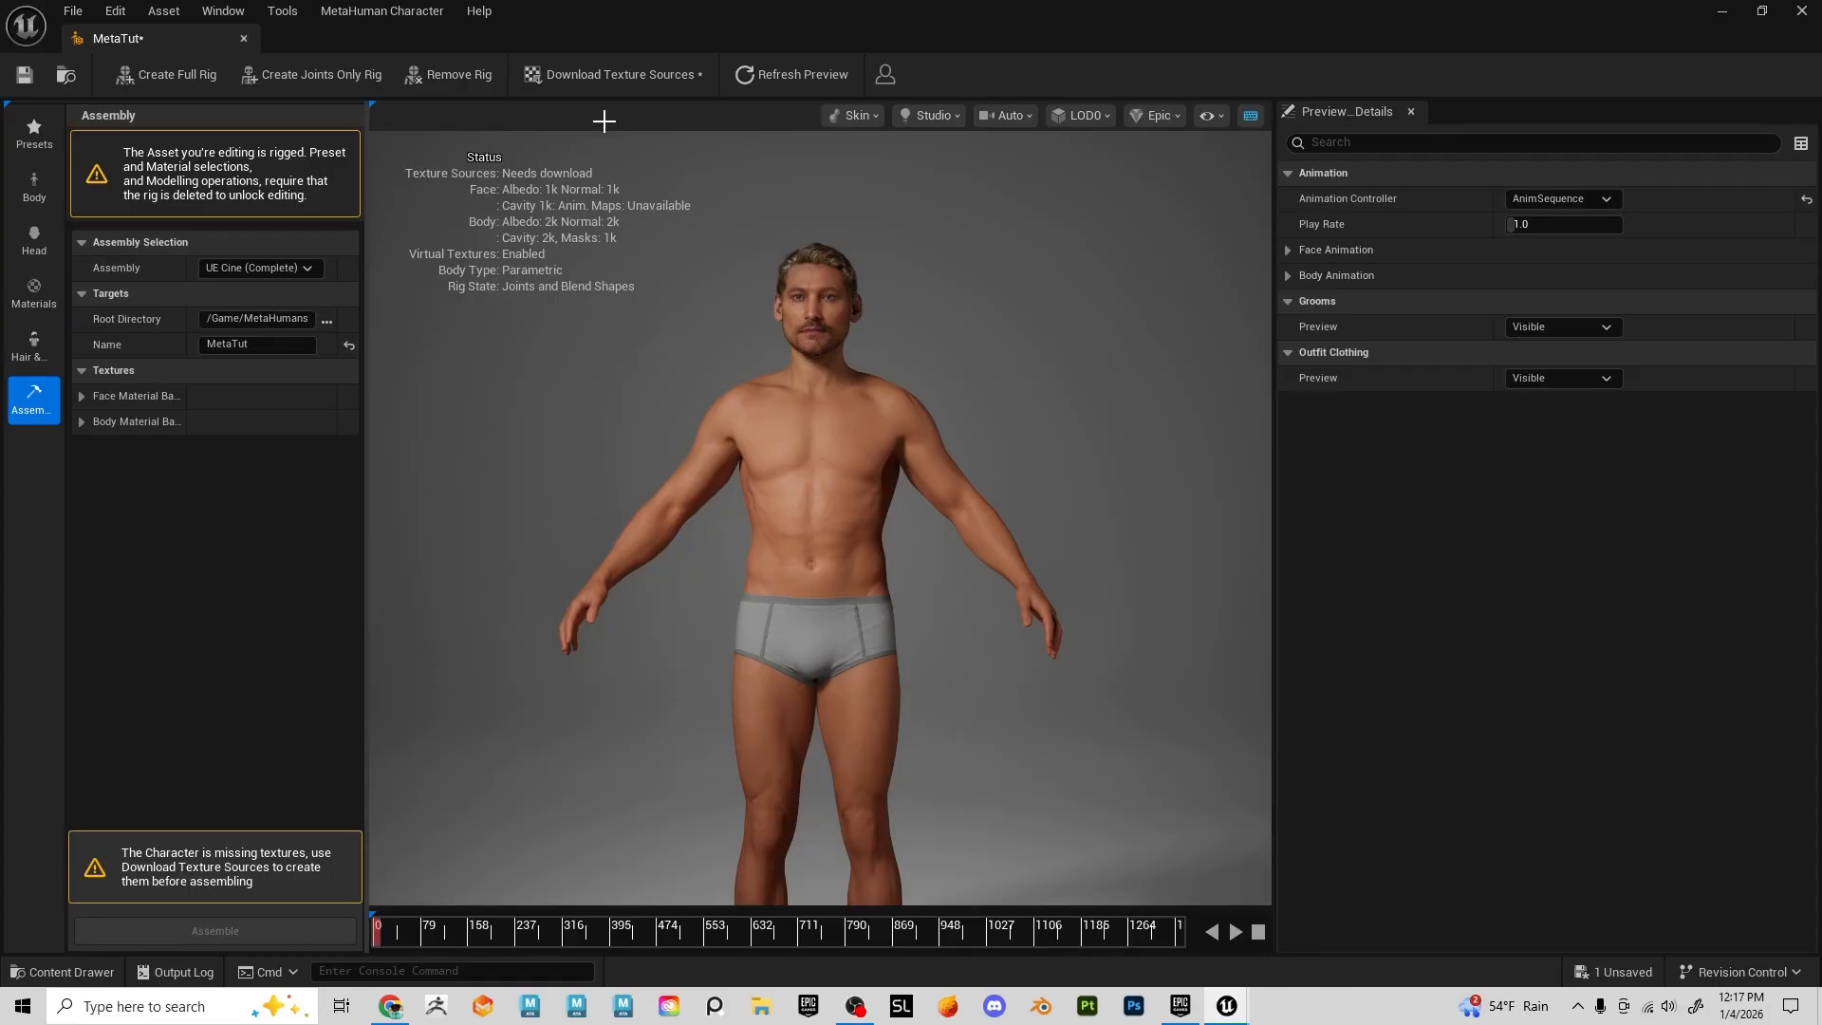
Remove the character's rig and download its texture sources
{"action": "left_click", "coordinate": [634, 76]}
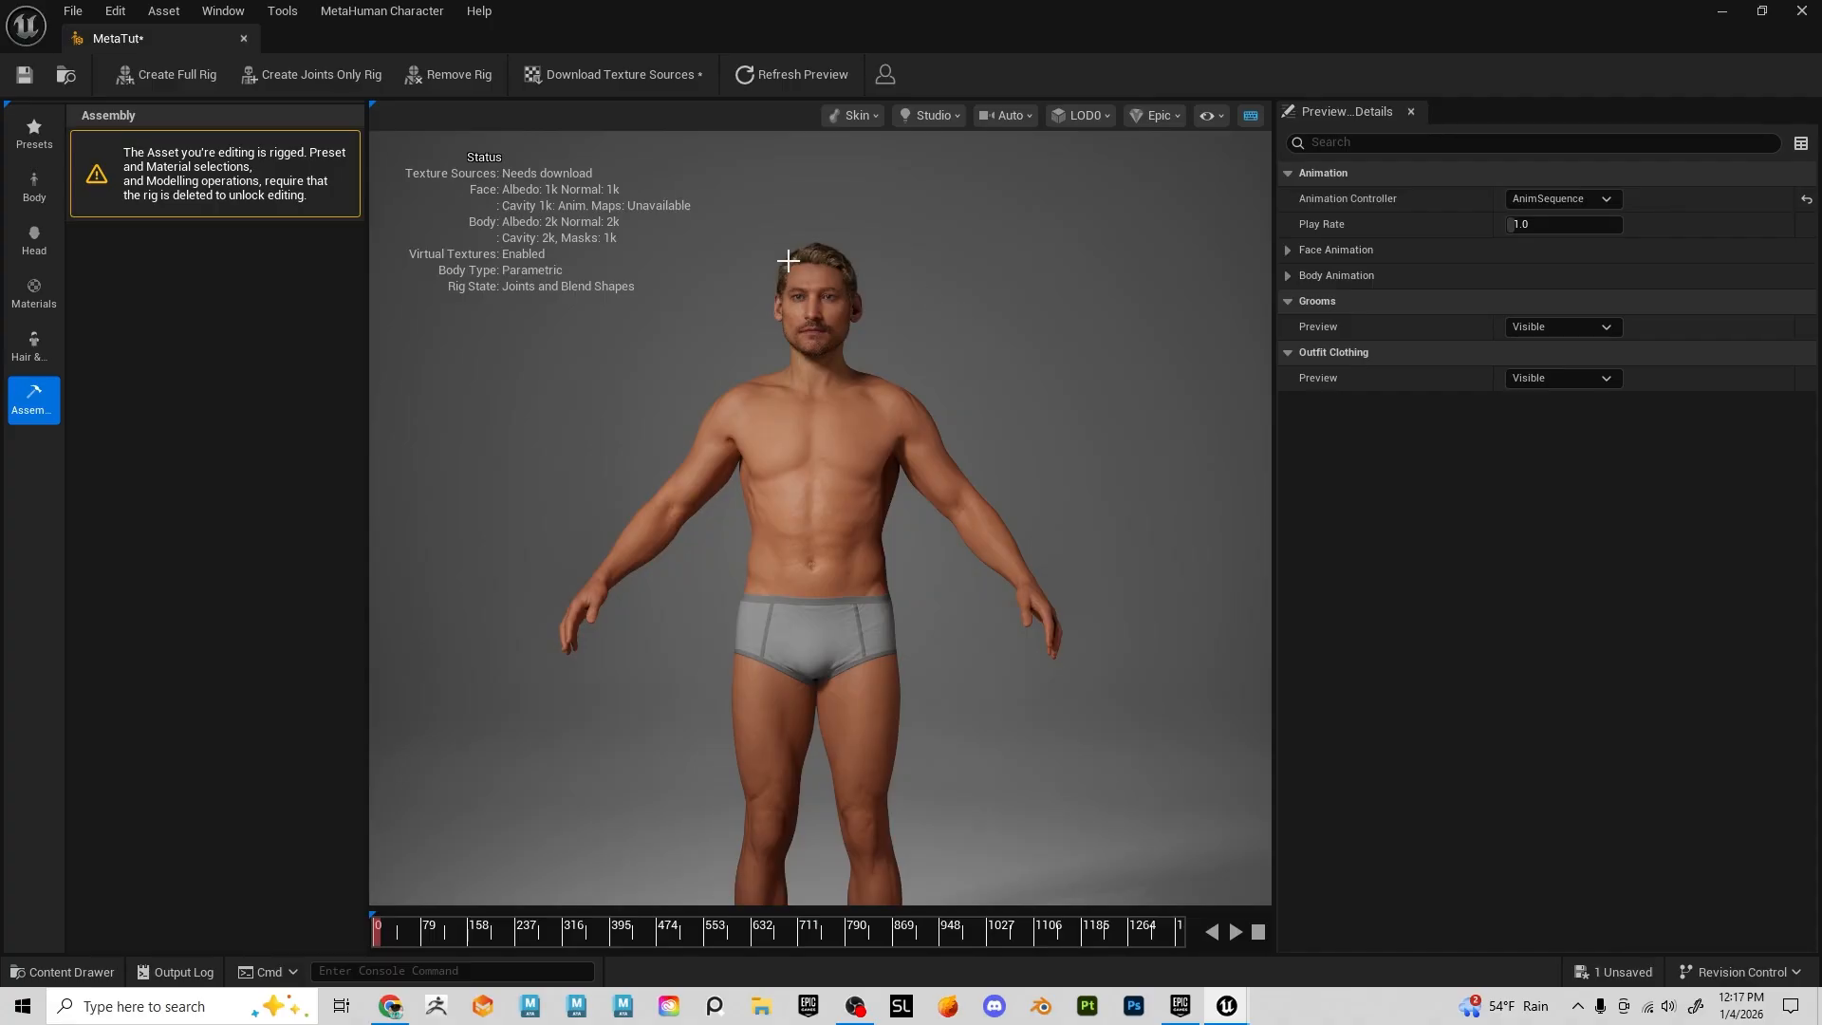
{"action": "left_click", "coordinate": [448, 85]}
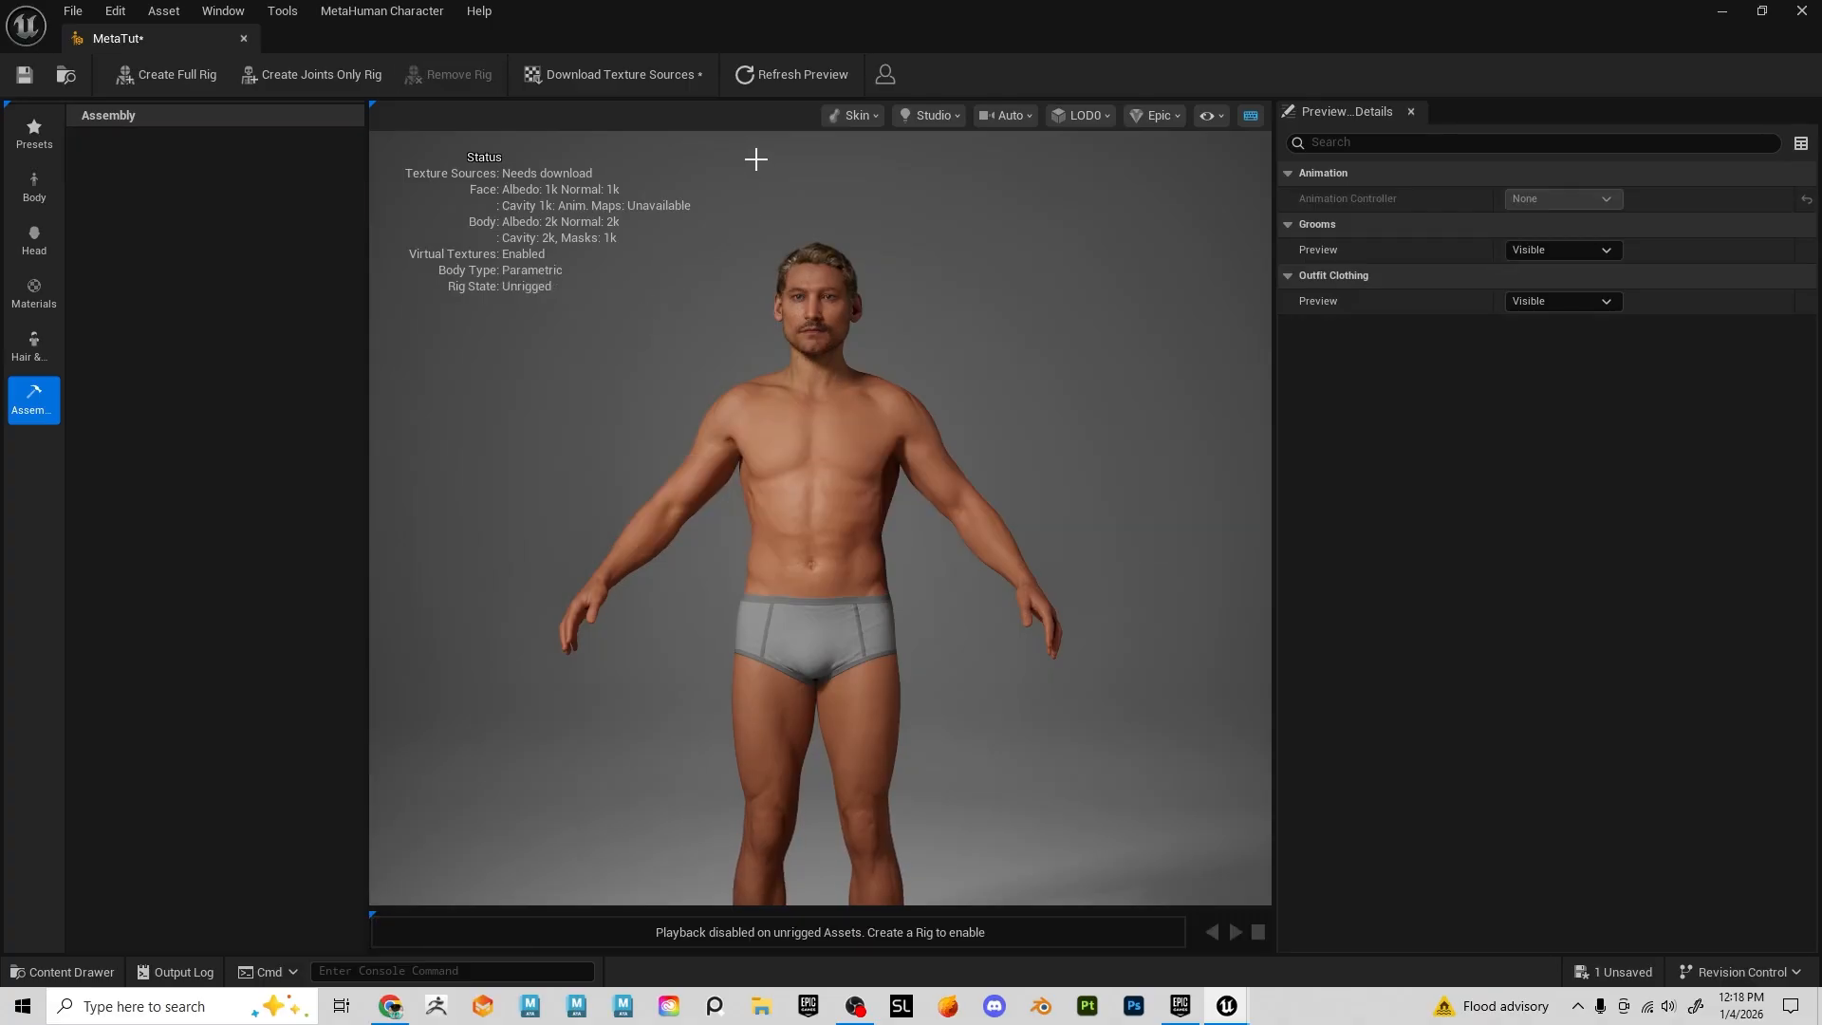
{"action": "left_click", "coordinate": [596, 75]}
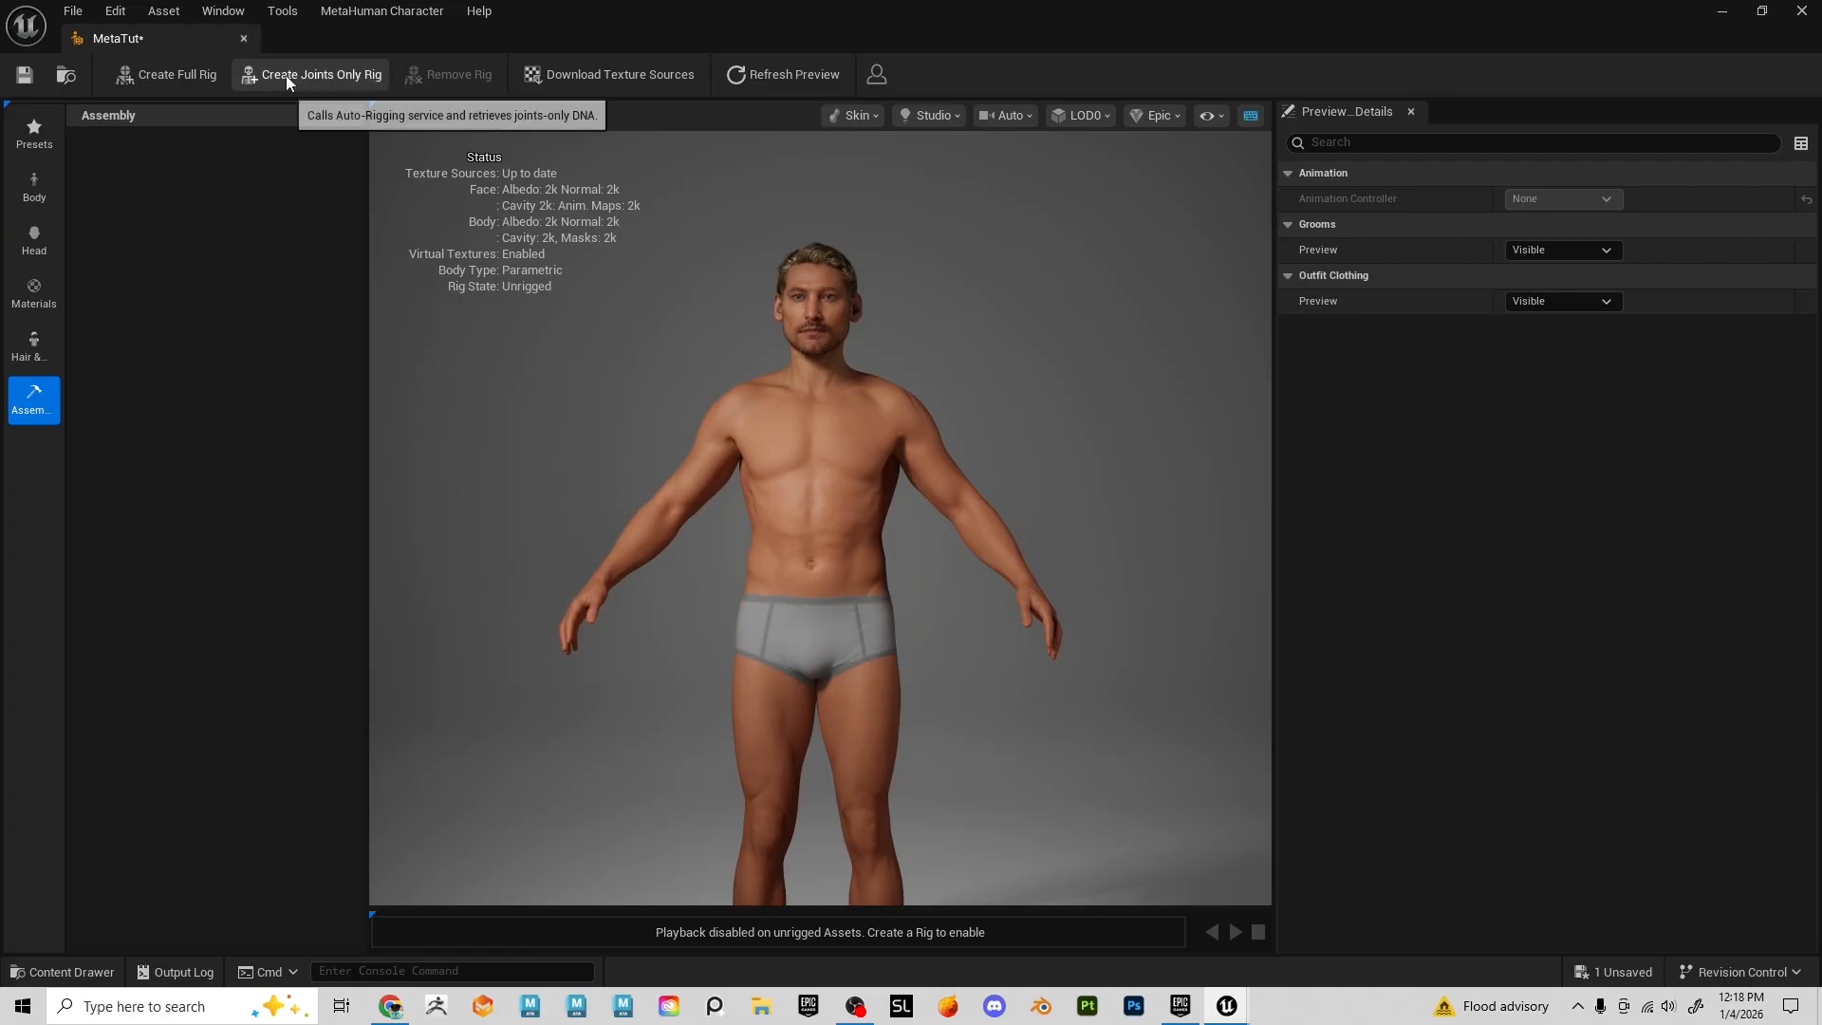
Create a full rig for the character and assemble it as UE Cine (Complete) under the name MetaTut
{"action": "left_click", "coordinate": [144, 76]}
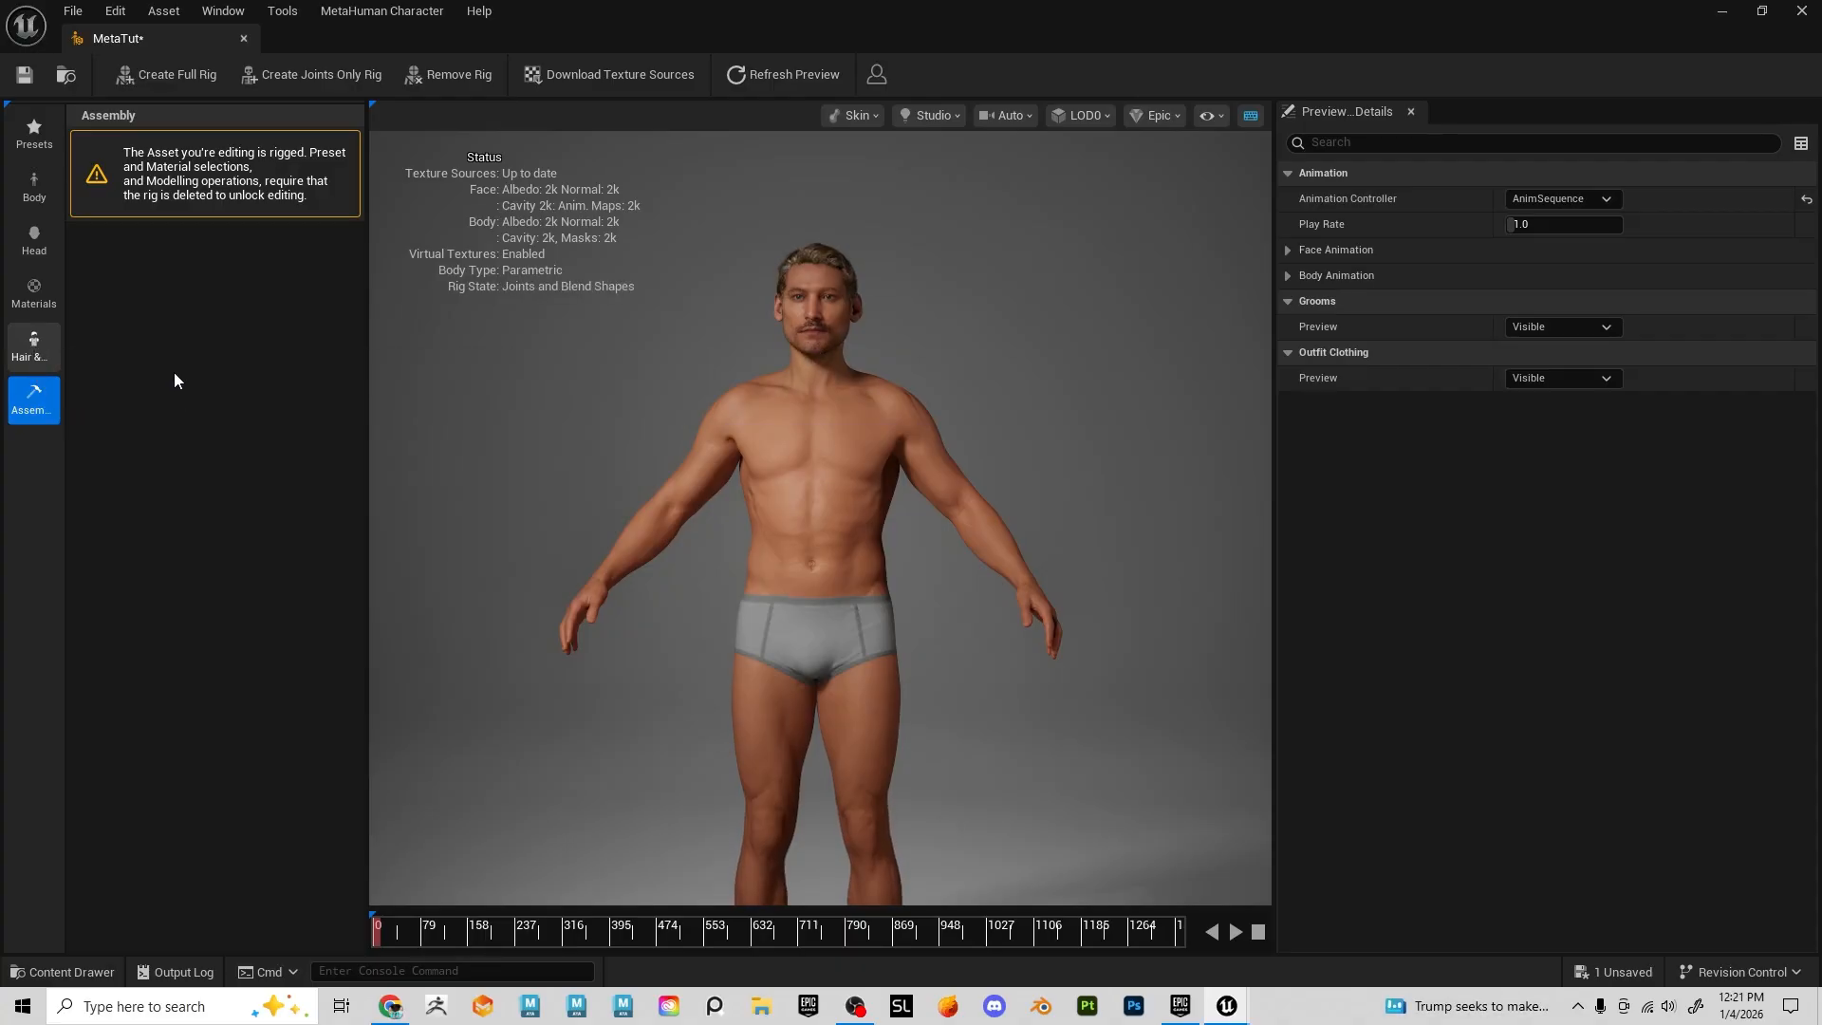
{"action": "left_click", "coordinate": [33, 406]}
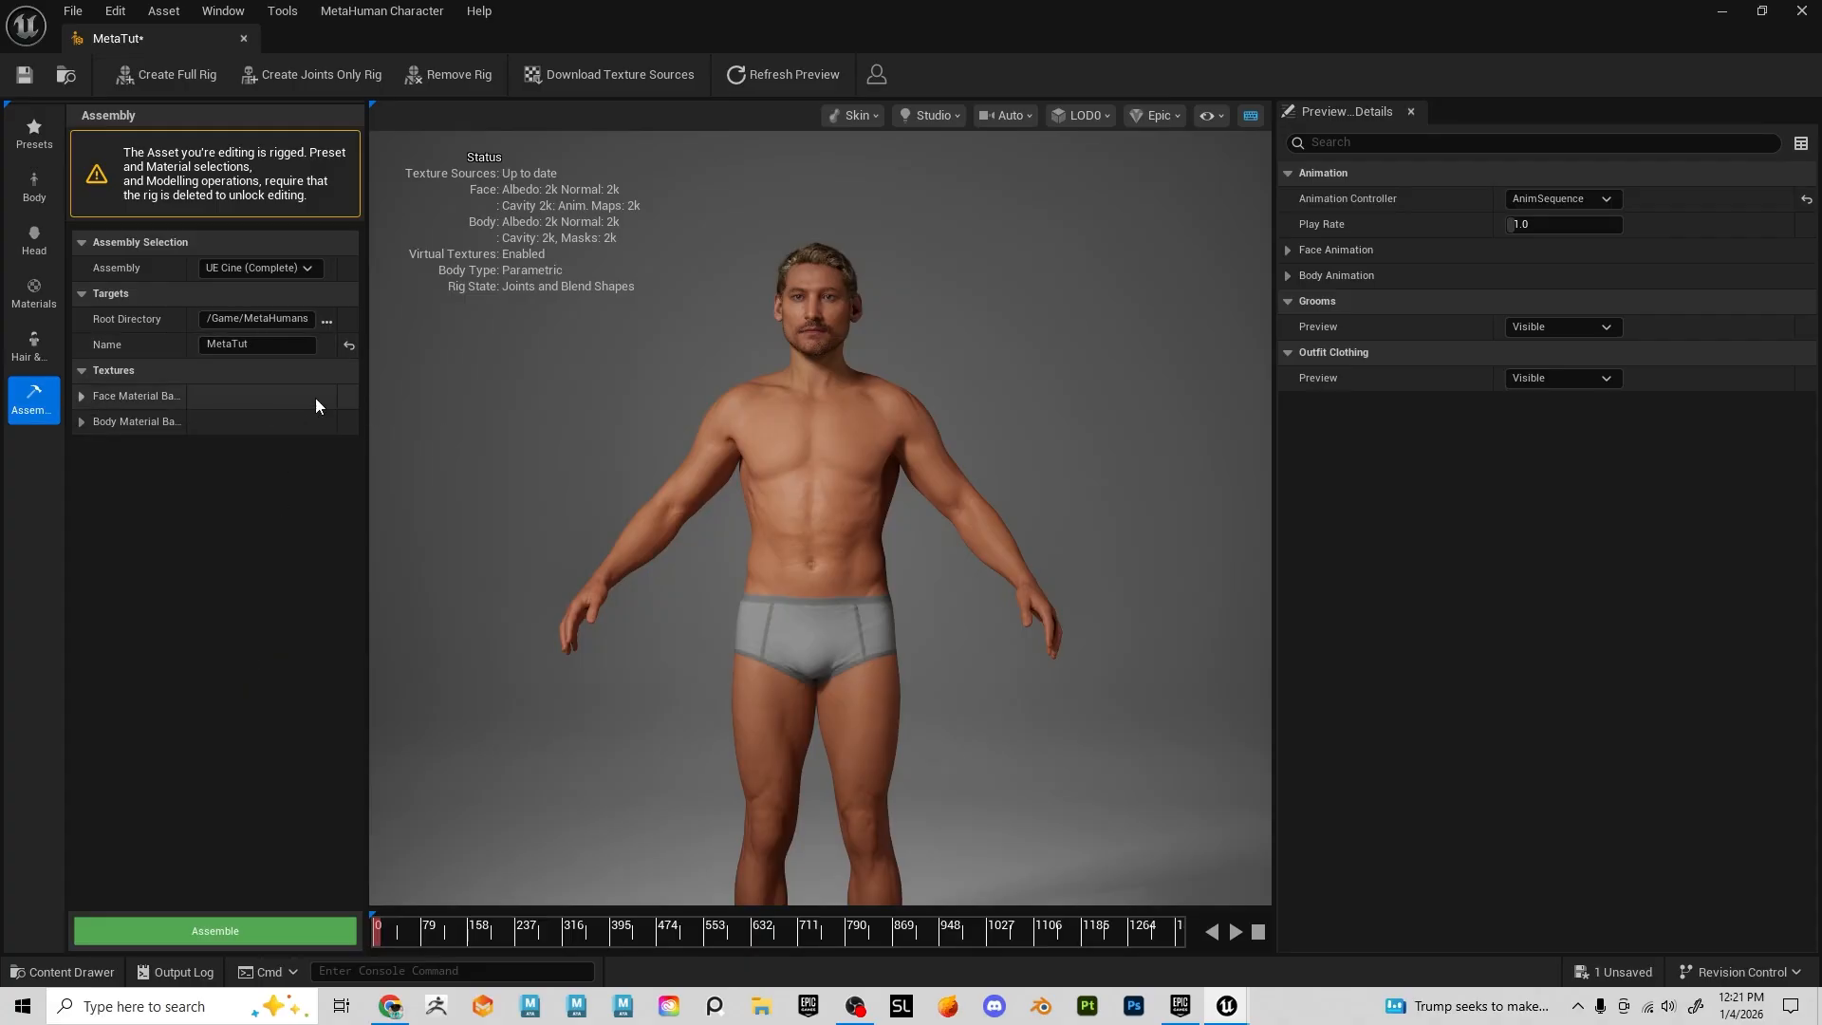
{"action": "left_click", "coordinate": [310, 346]}
{"action": "left_click", "coordinate": [246, 344]}
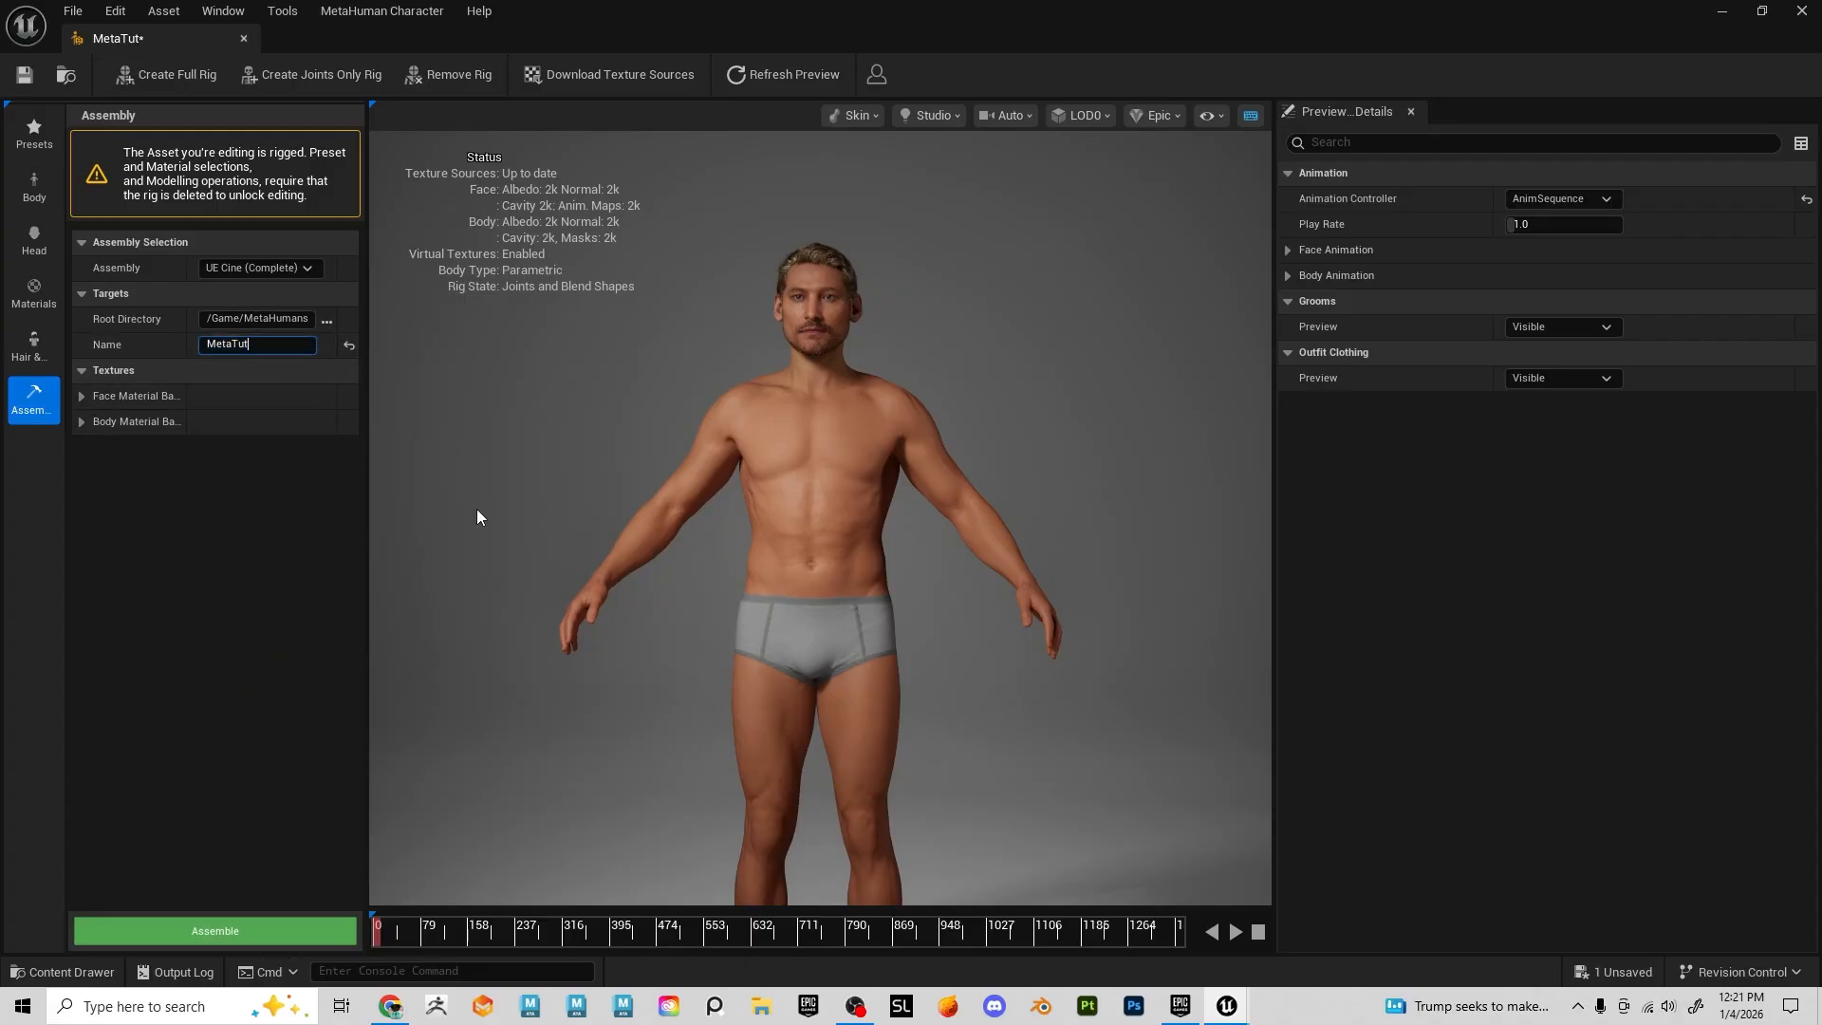
{"action": "left_click", "coordinate": [241, 935]}
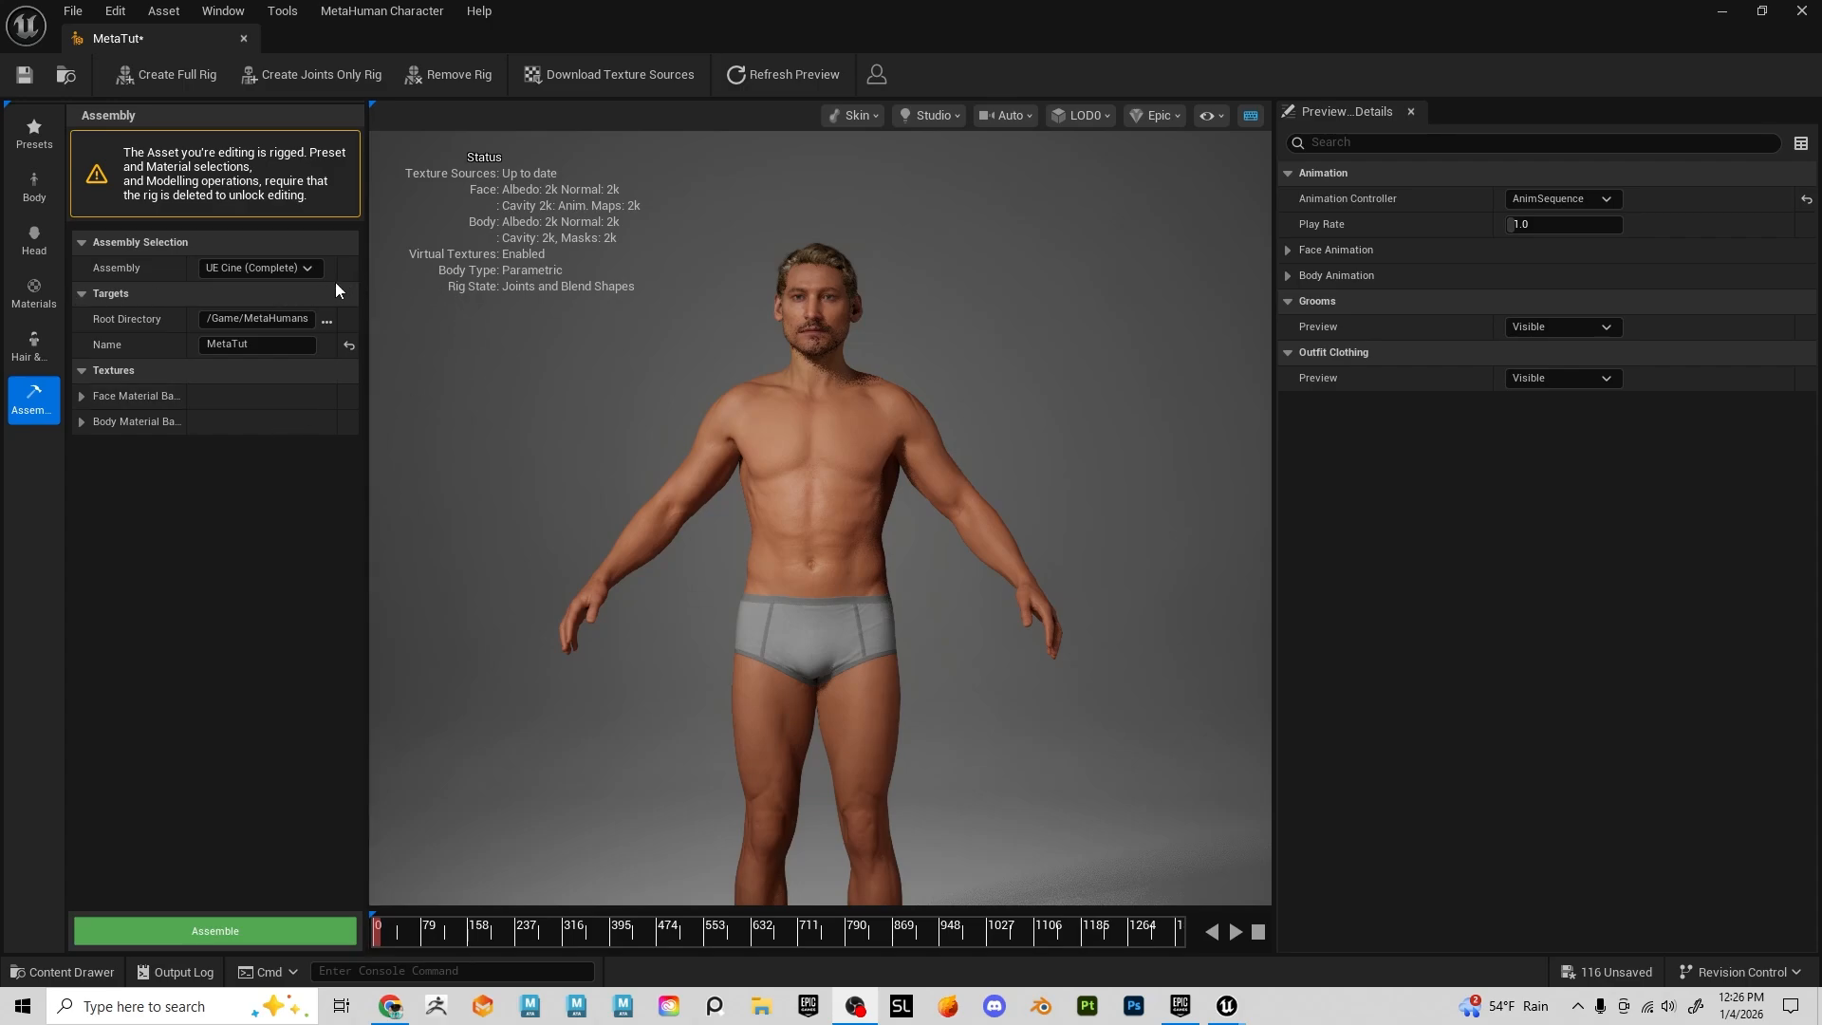
Assemble a DCC Export of the character into the "MetaHuman to Zbrush 5_7" folder with Bake Makeup turned off
{"action": "left_click", "coordinate": [277, 270]}
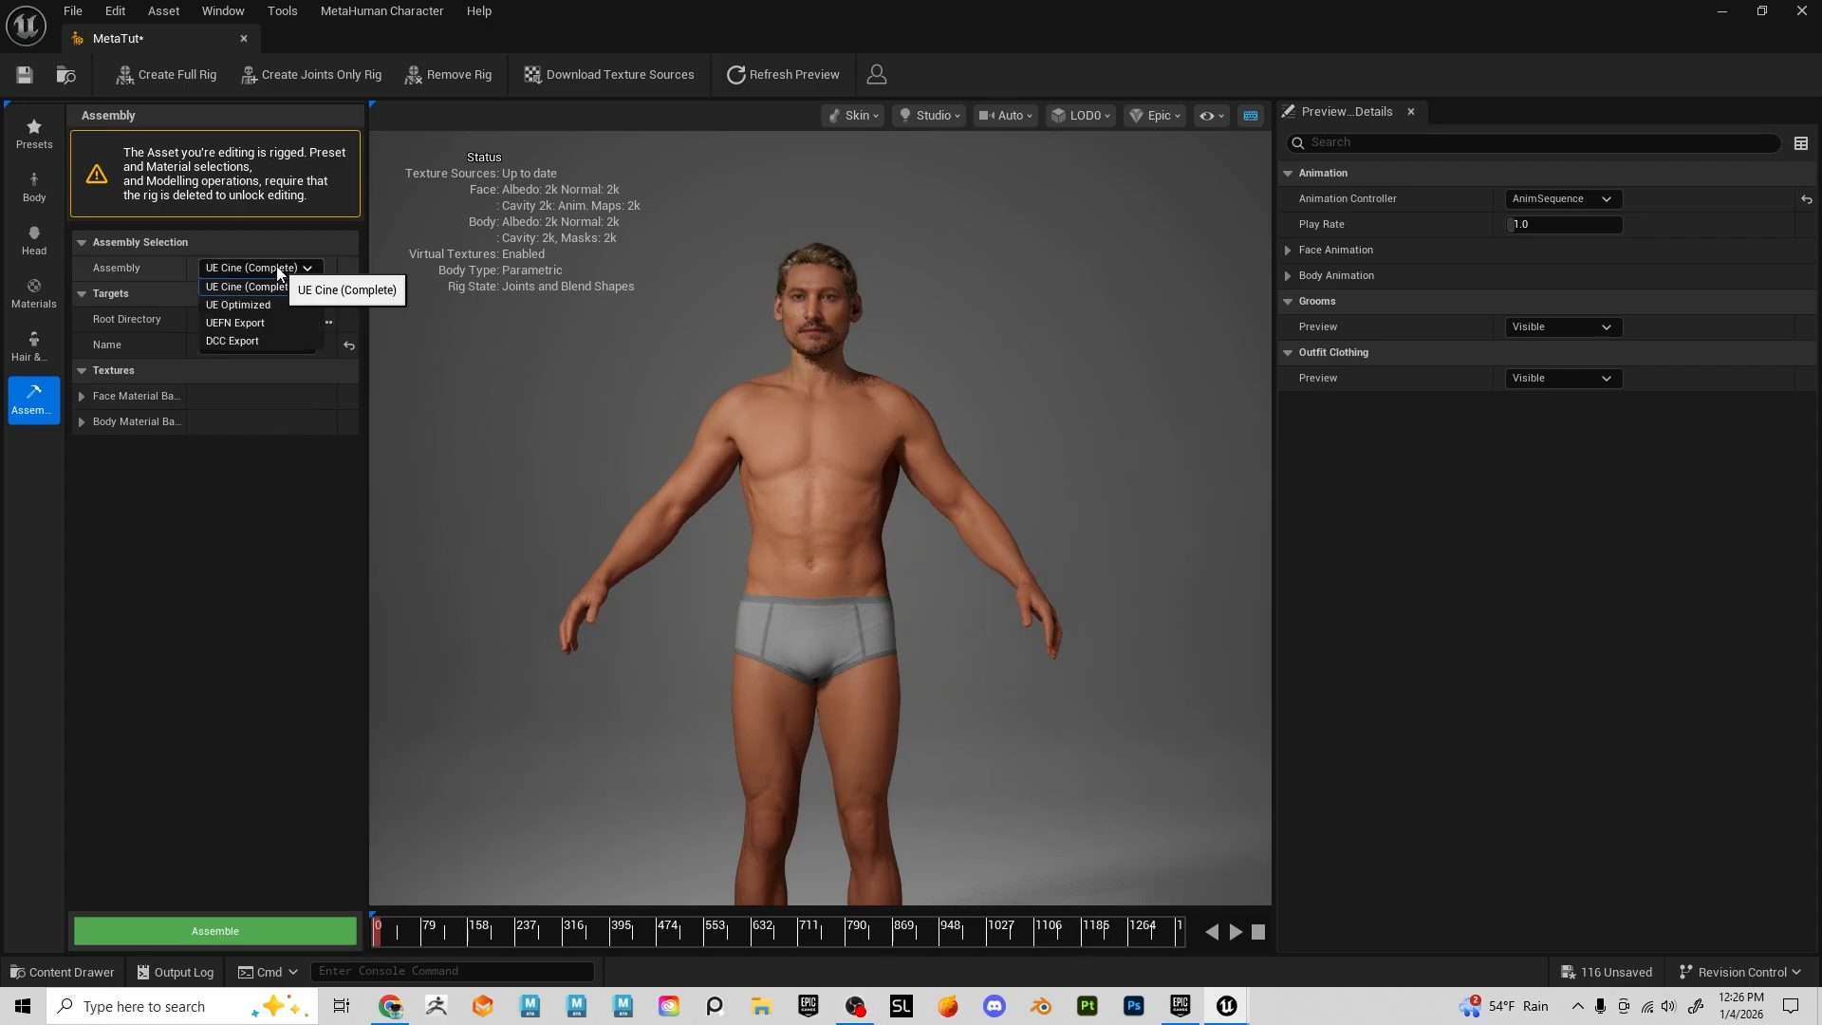
{"action": "left_click", "coordinate": [236, 342]}
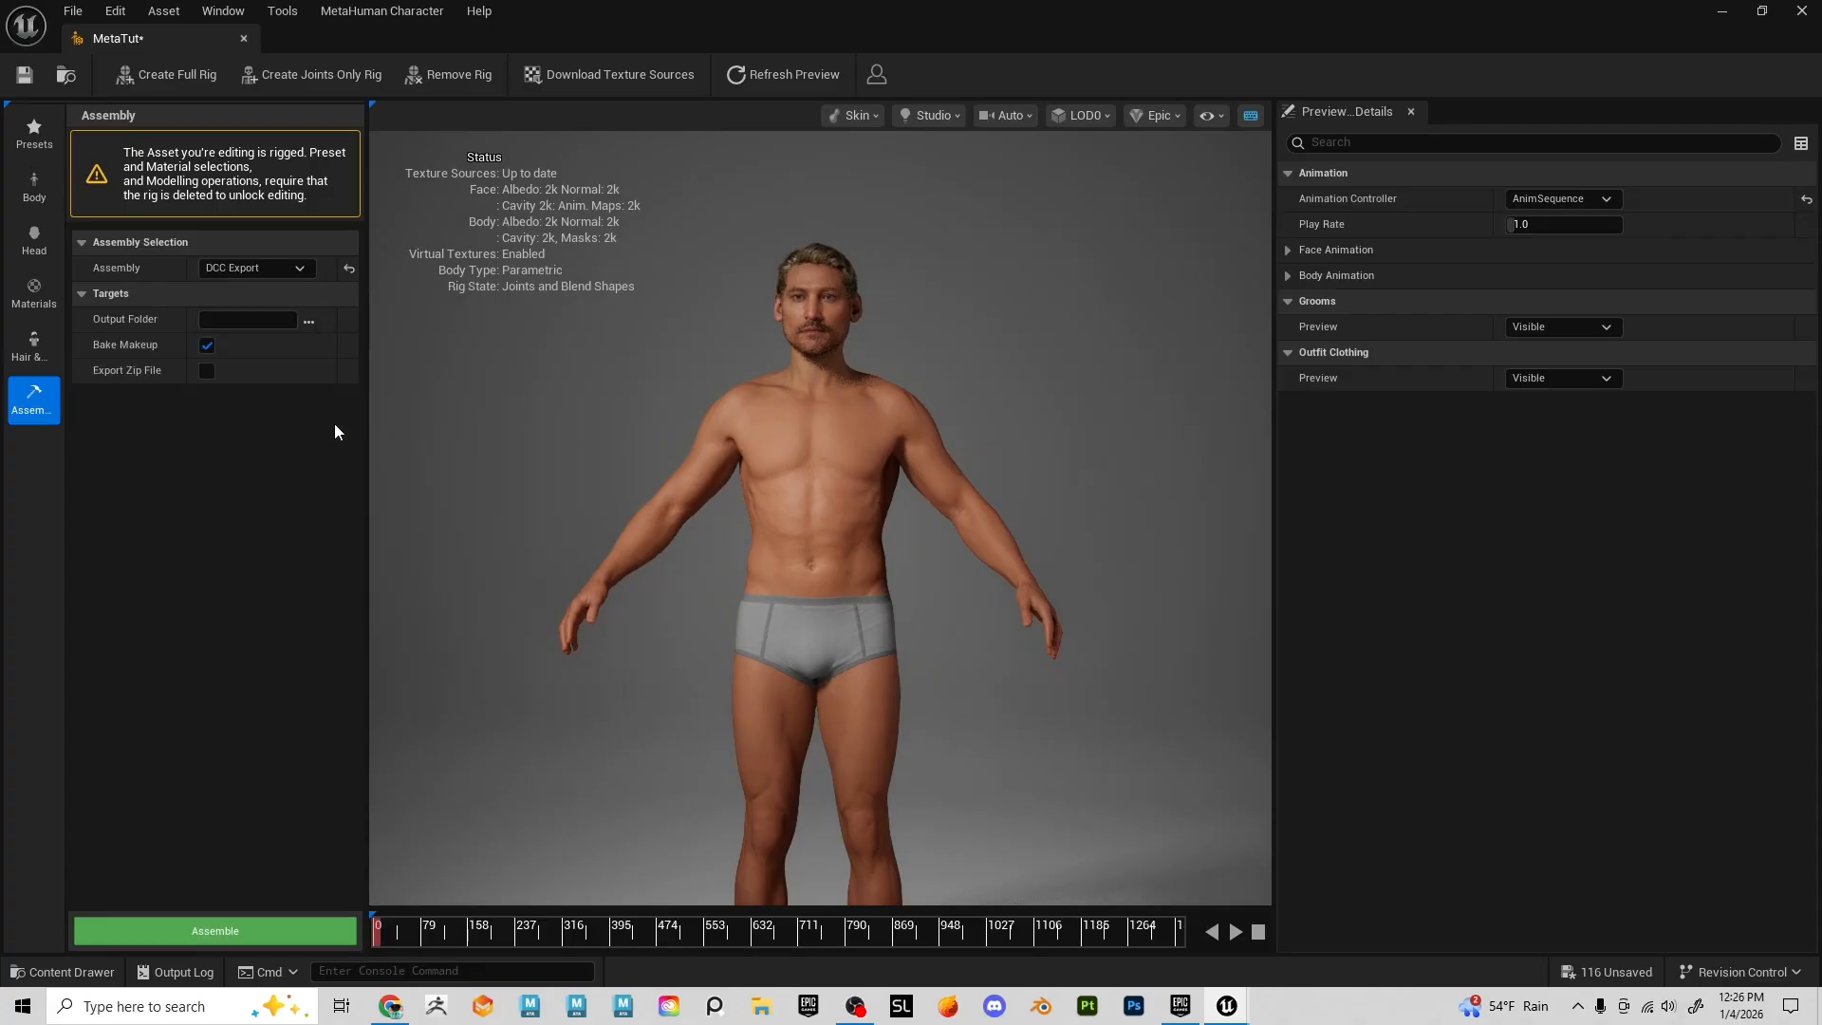
{"action": "left_click", "coordinate": [309, 323]}
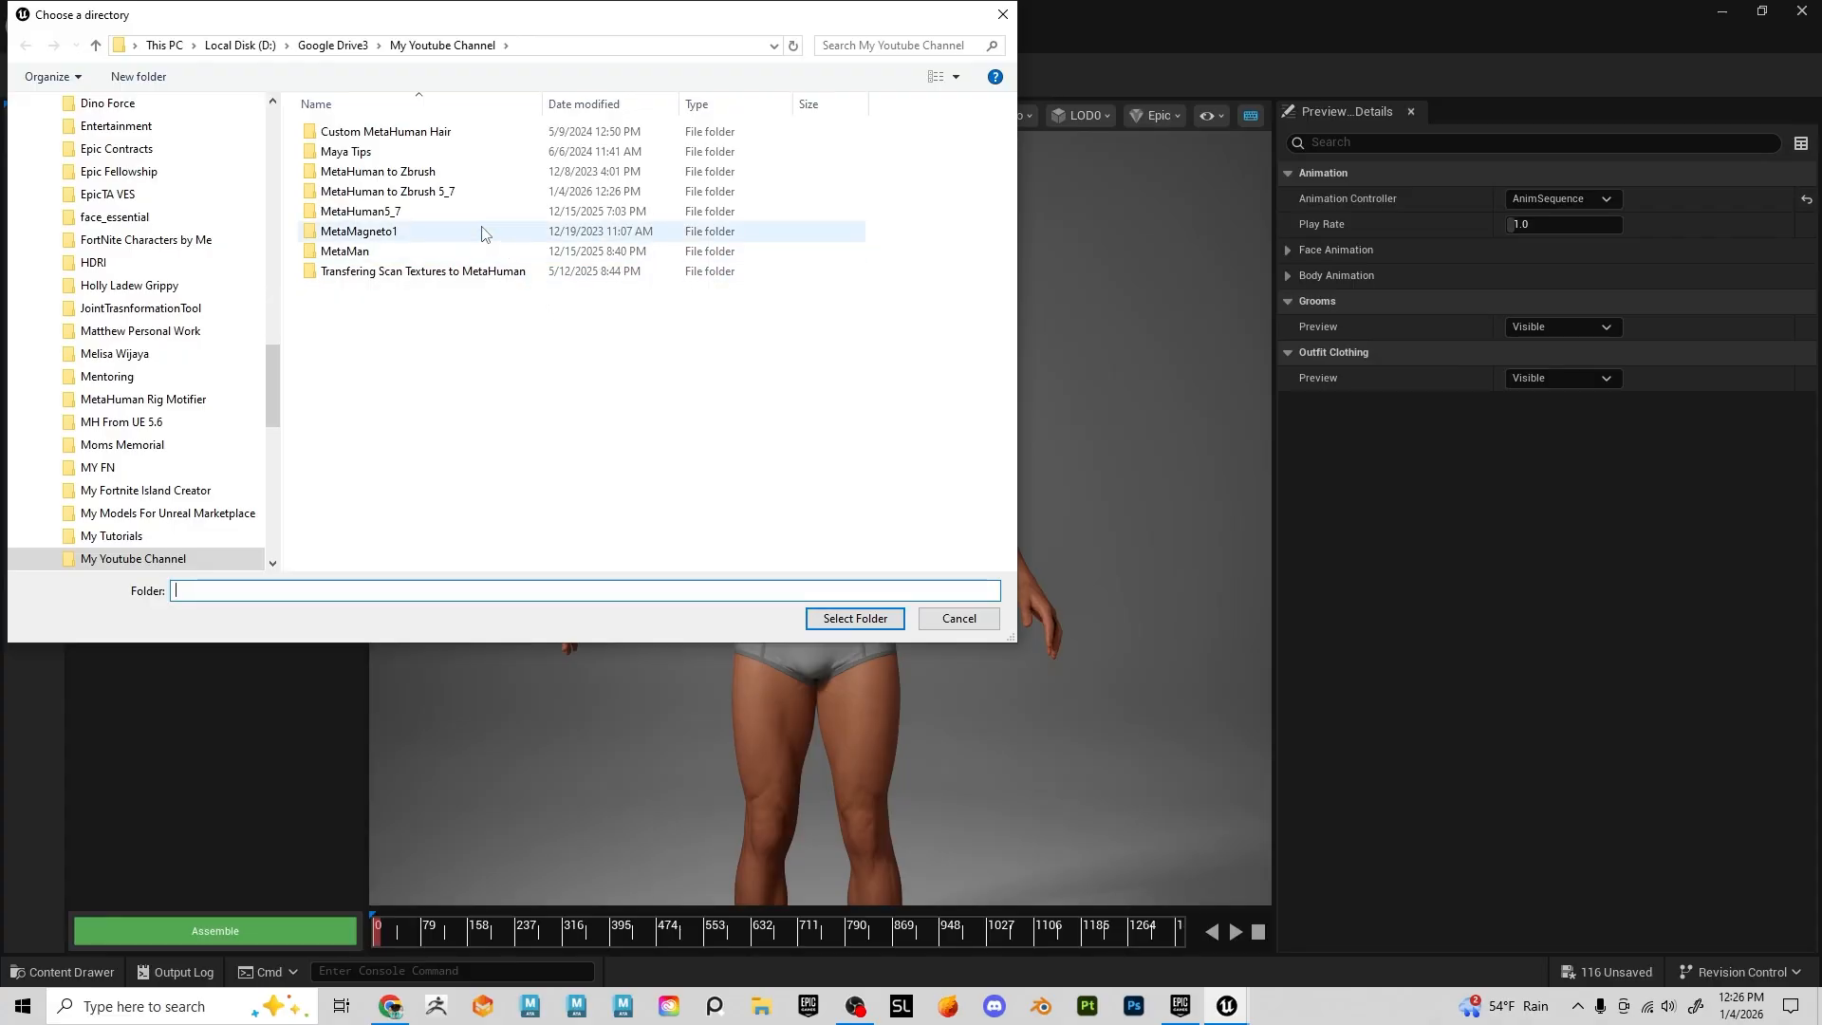
{"action": "left_click", "coordinate": [402, 193]}
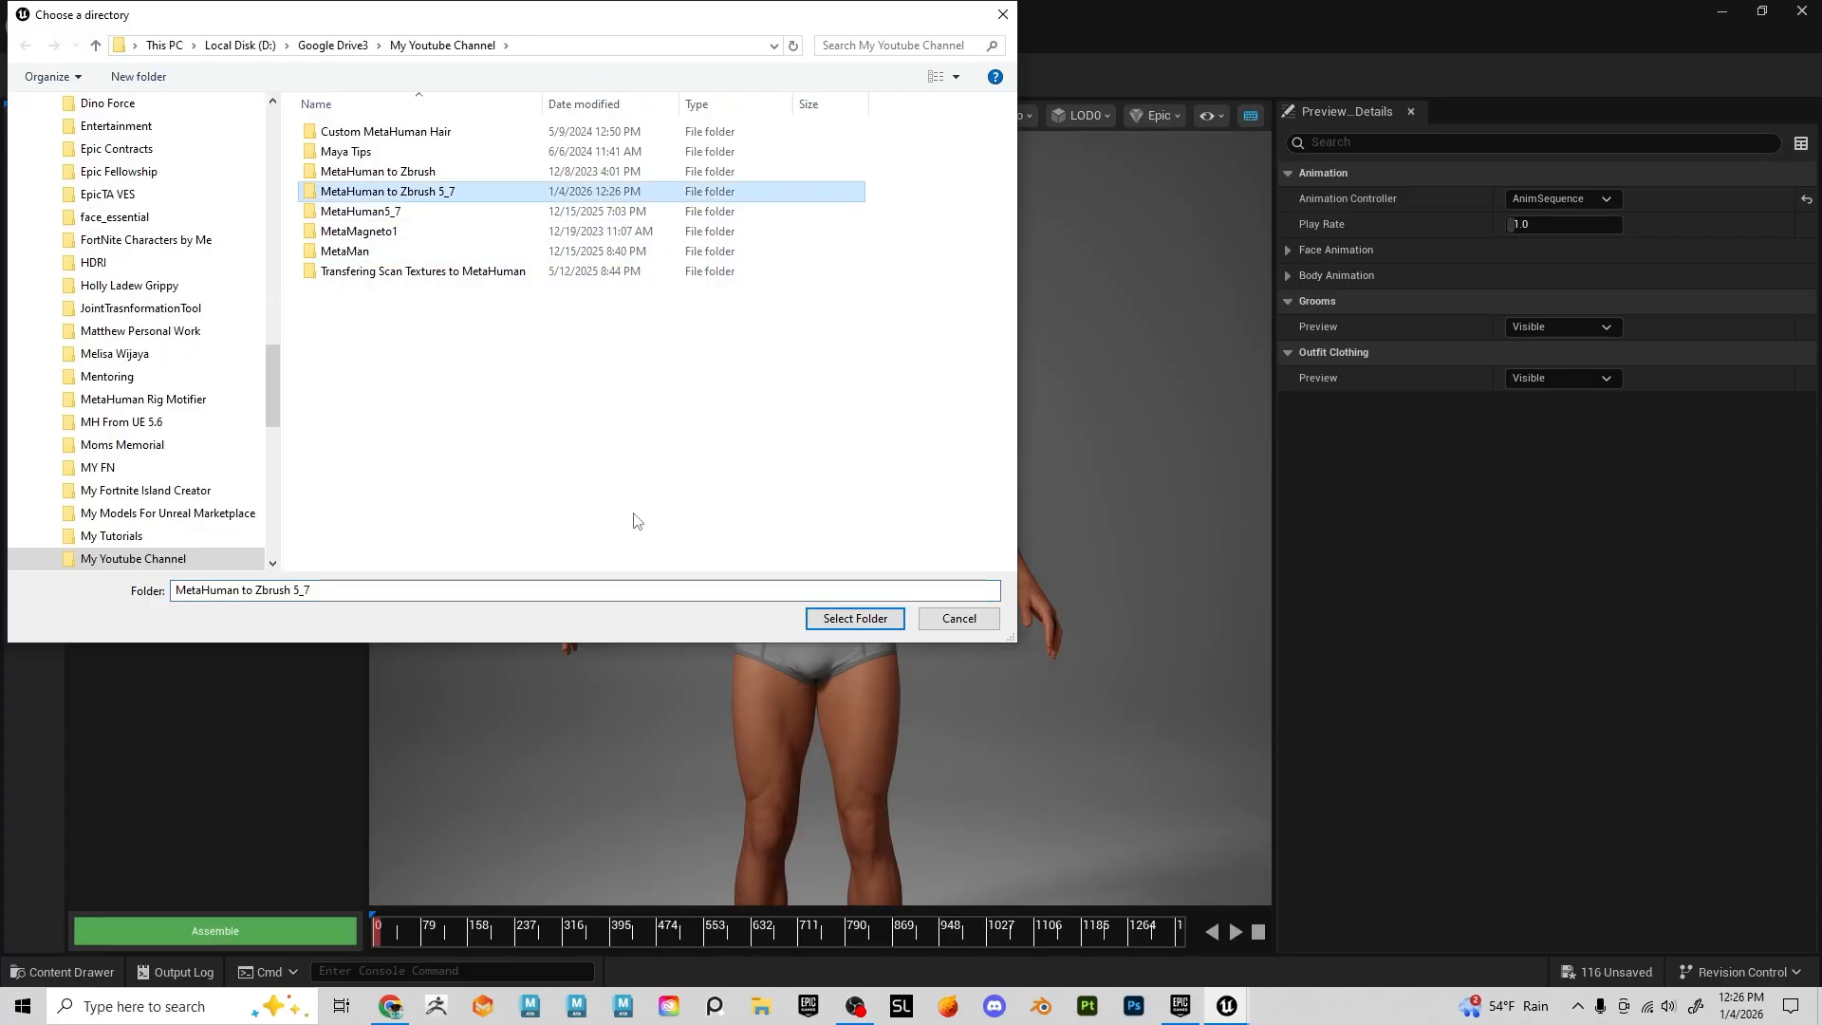
{"action": "left_click", "coordinate": [854, 618]}
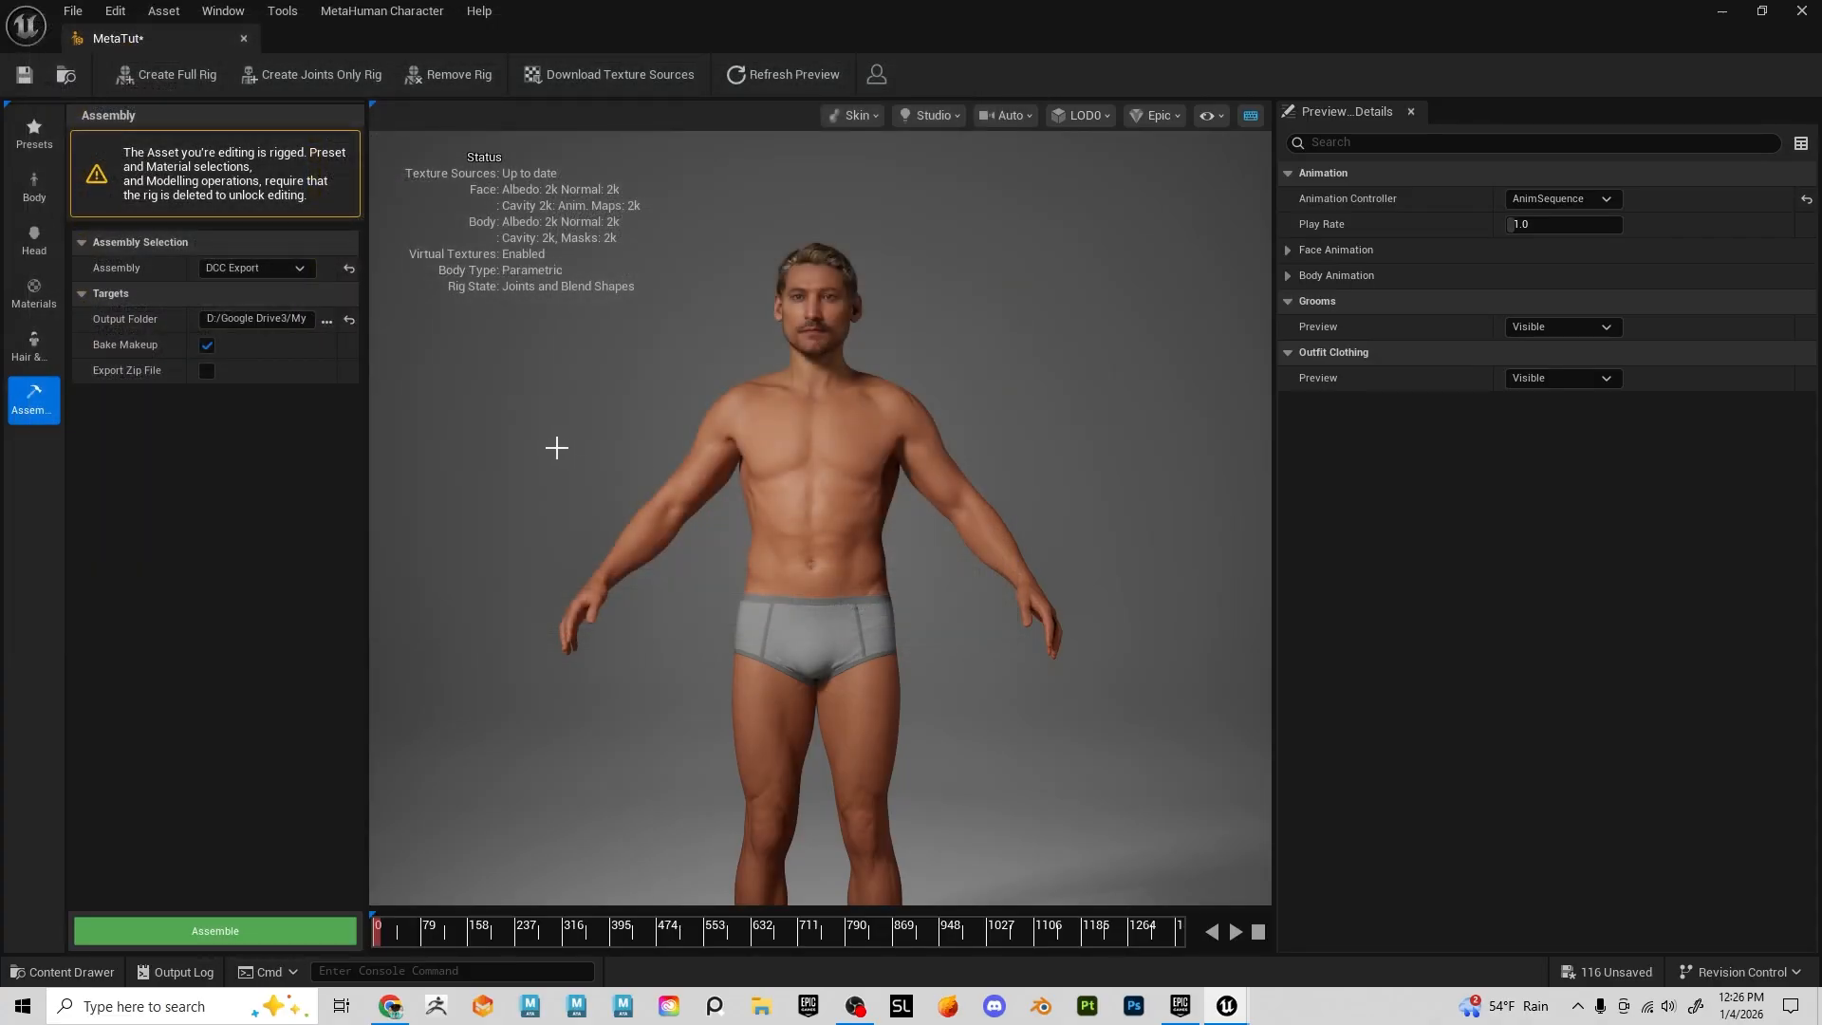
{"action": "left_click", "coordinate": [207, 345]}
{"action": "left_click", "coordinate": [218, 930]}
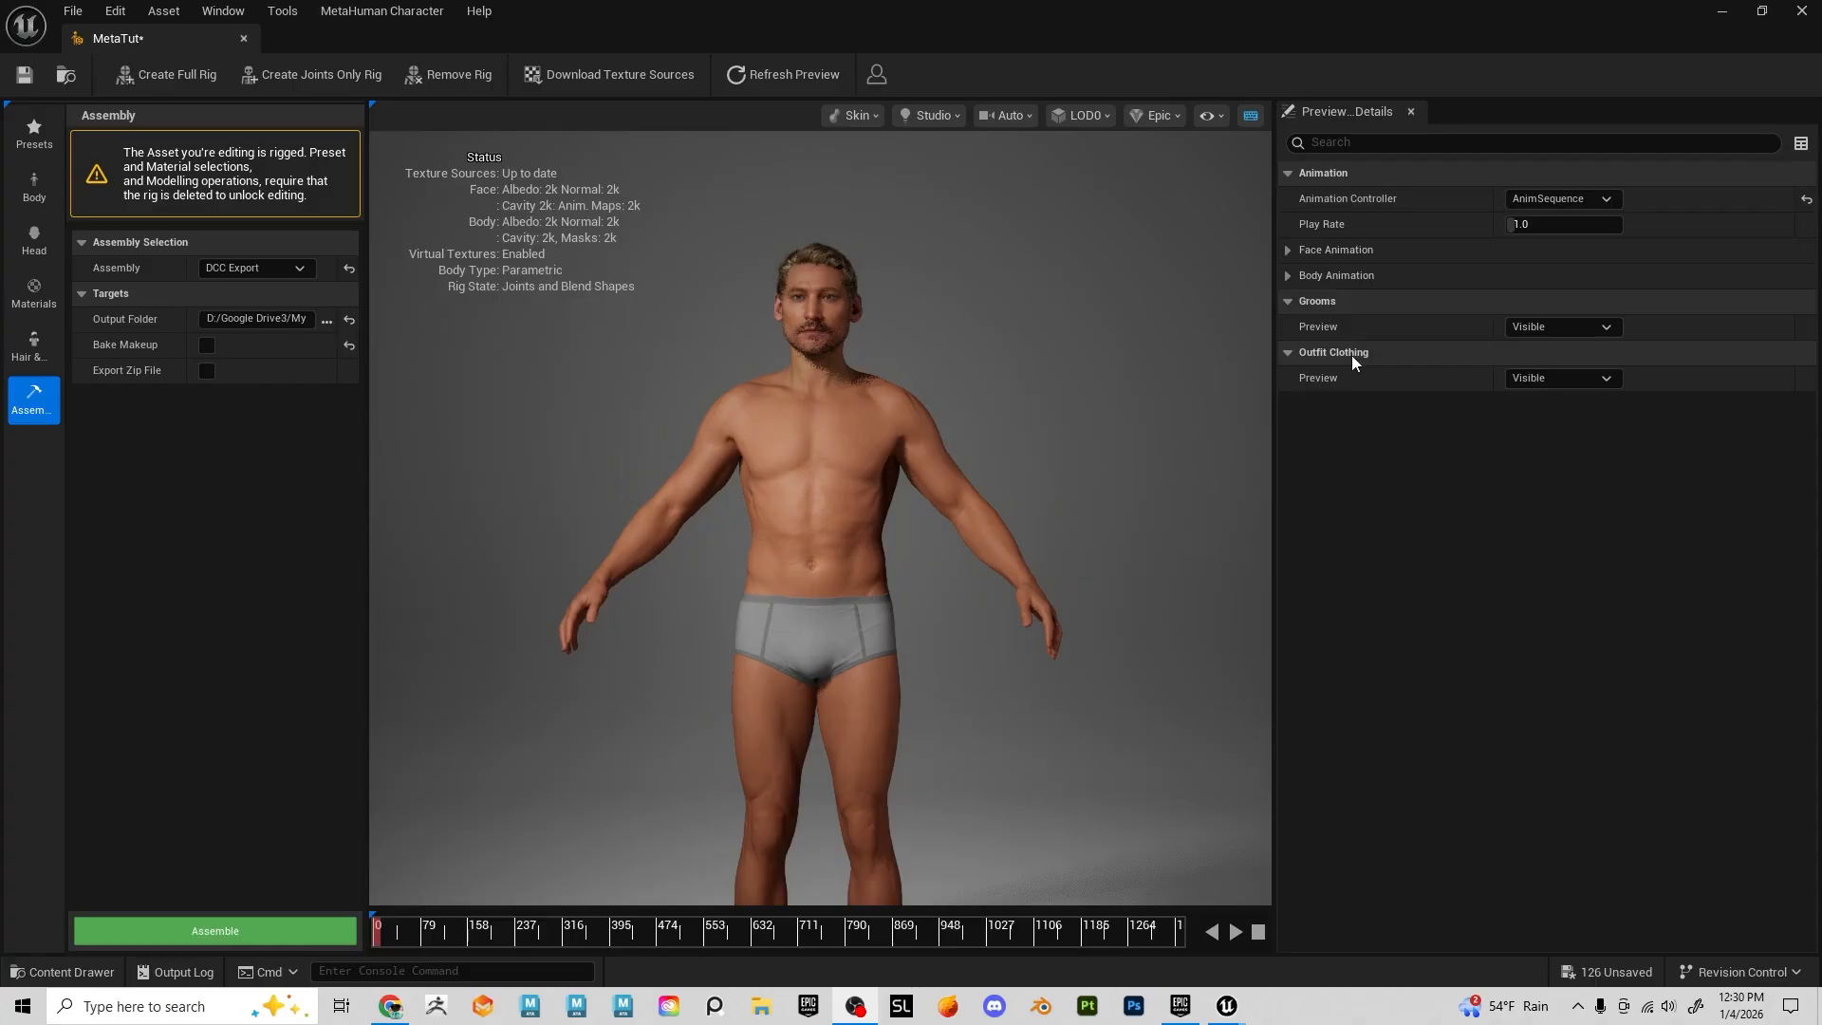
Open the BP_MetaTut blueprint from Content/MetaHumans/MetaTut and show the character in its viewport
{"action": "left_click", "coordinate": [1723, 12]}
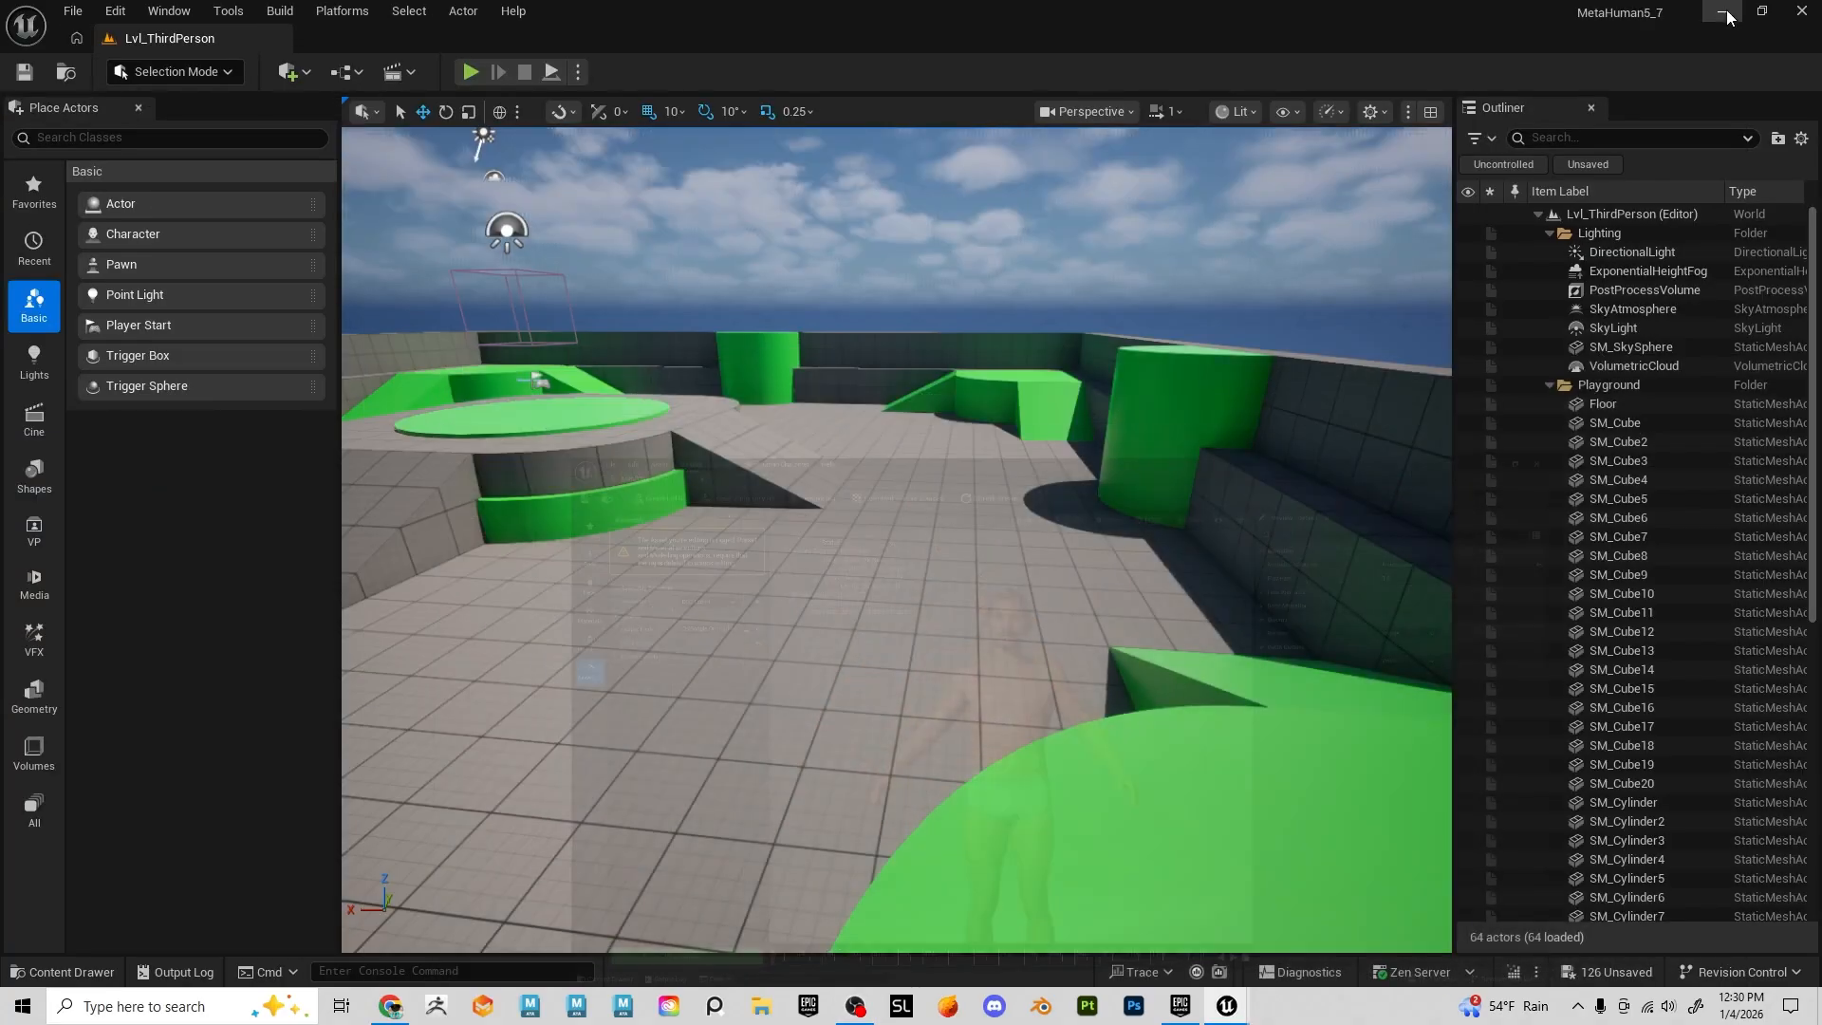
{"action": "key", "text": "ctrl+space"}
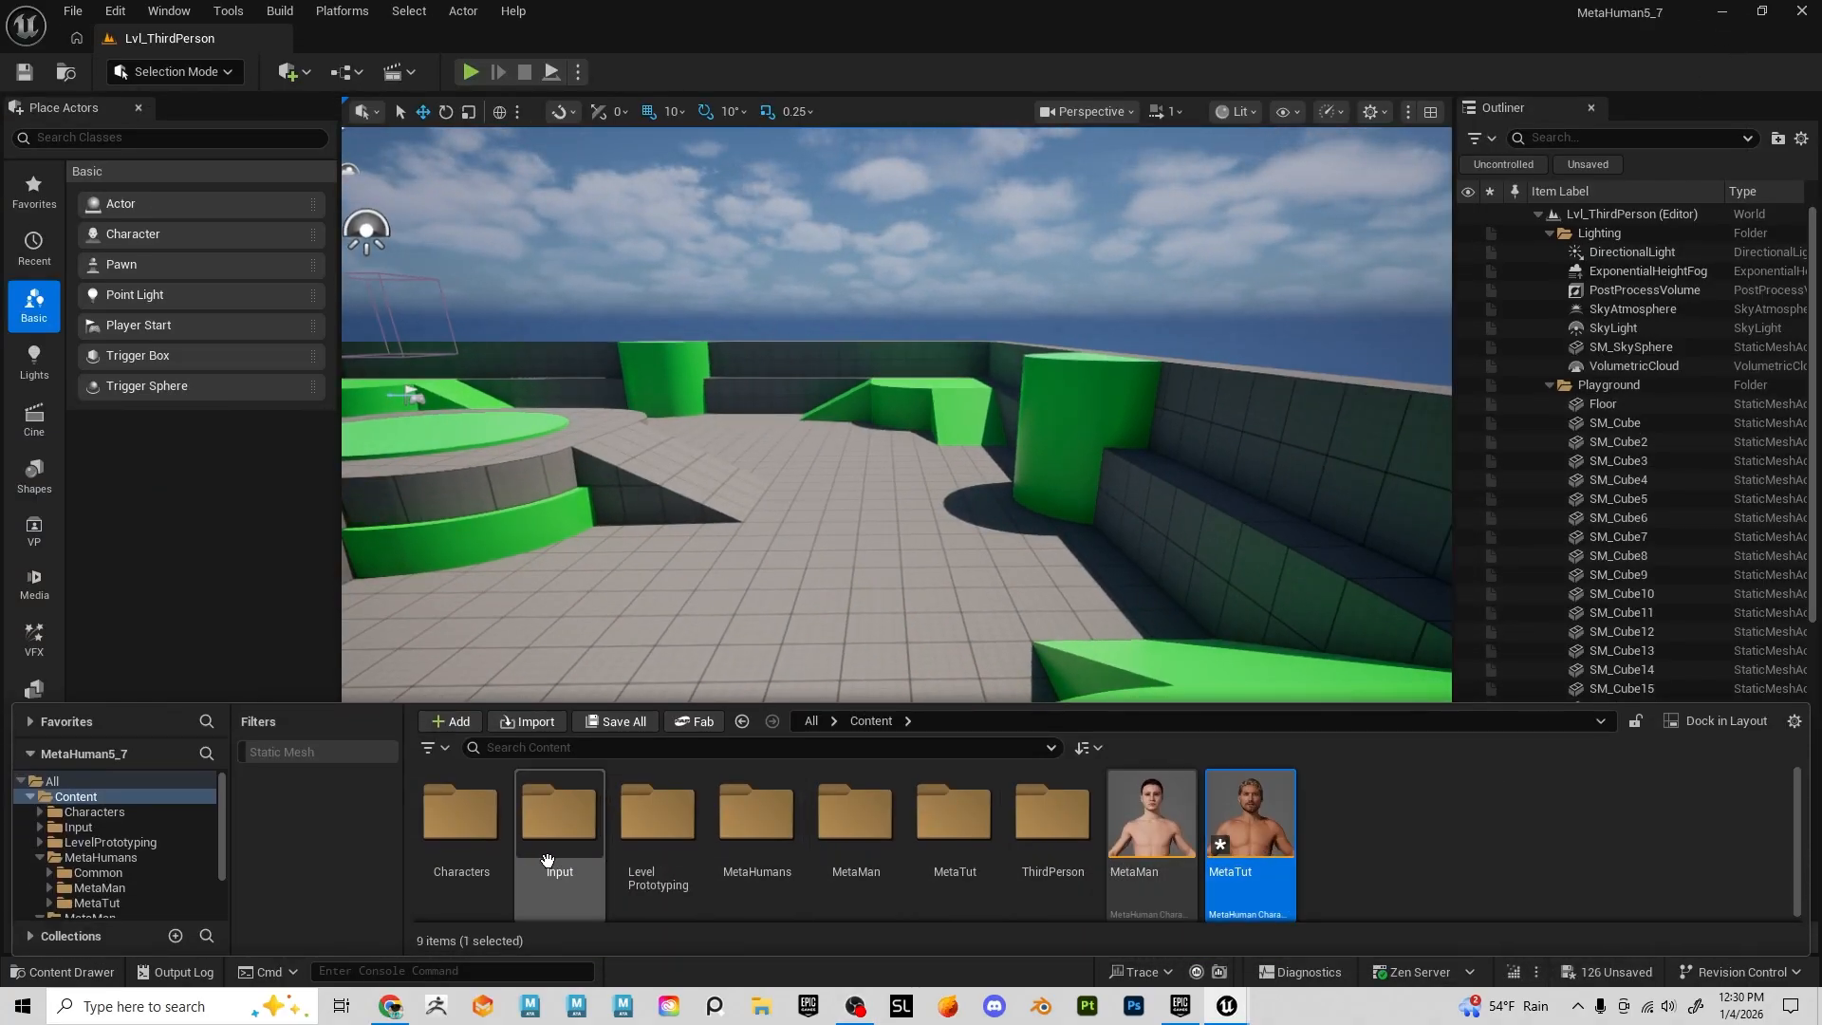
{"action": "double_click", "coordinate": [742, 831]}
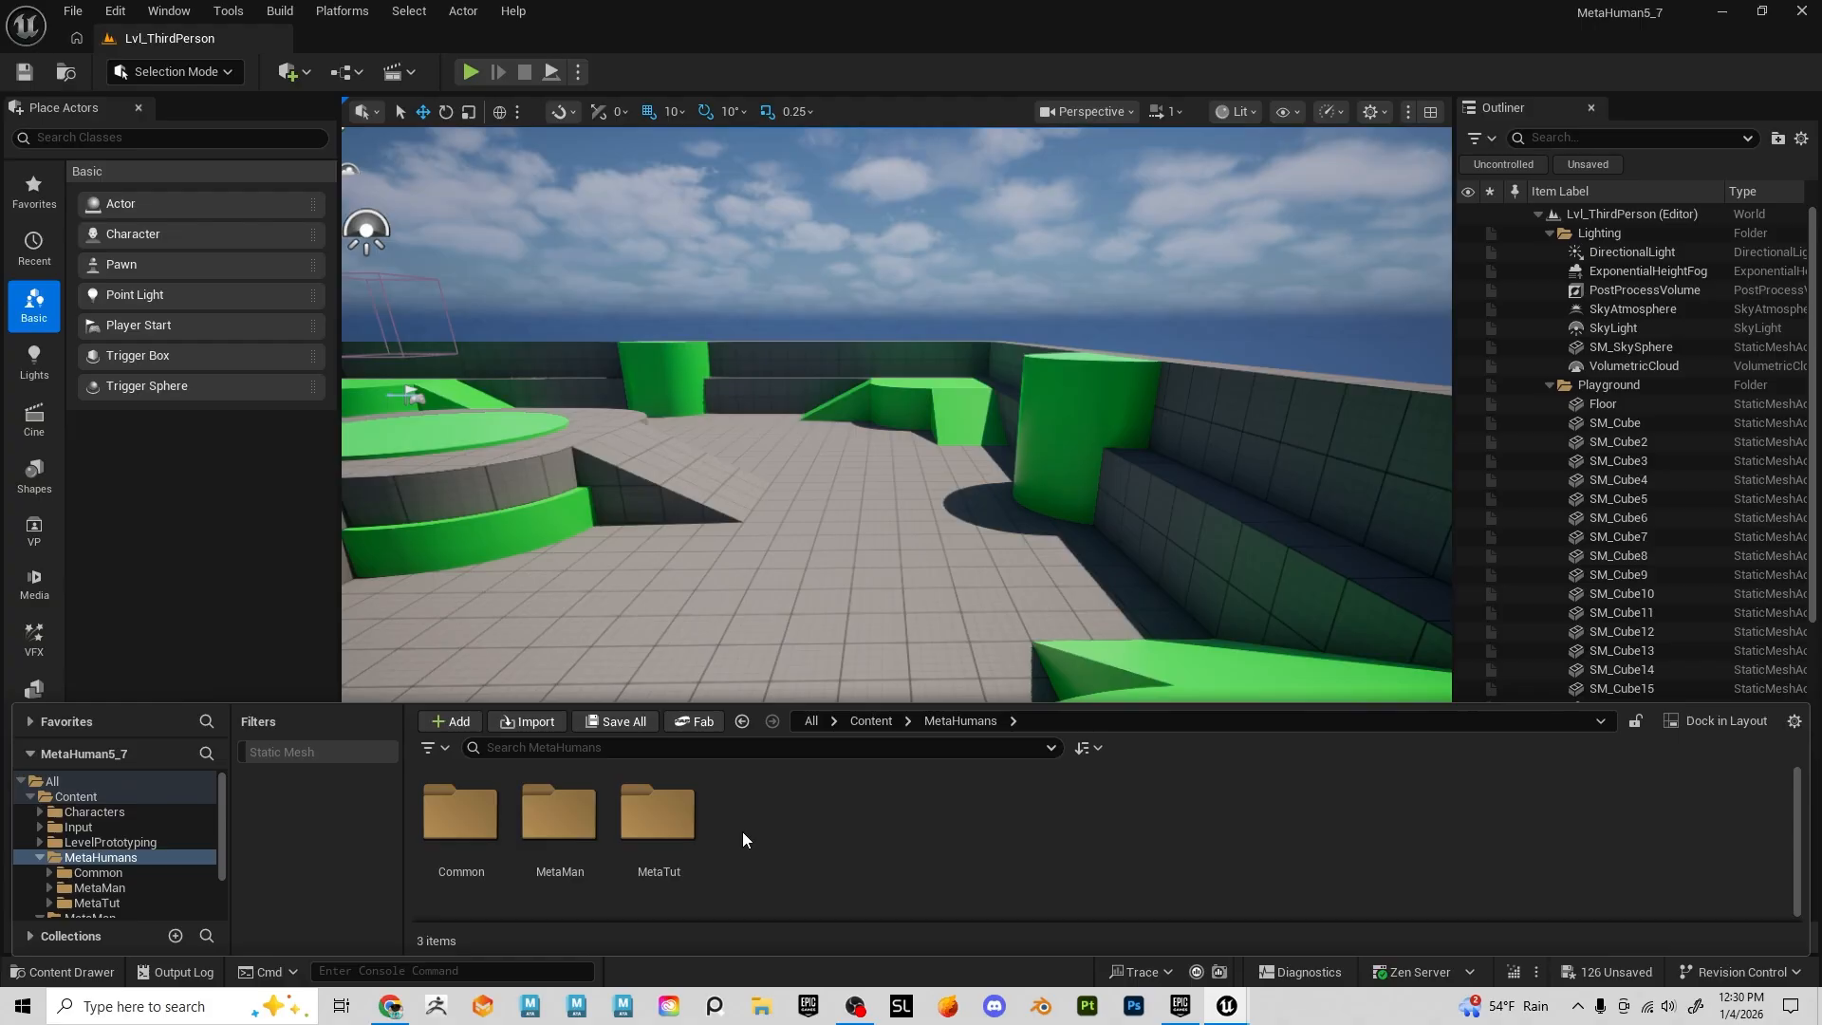
{"action": "double_click", "coordinate": [646, 820]}
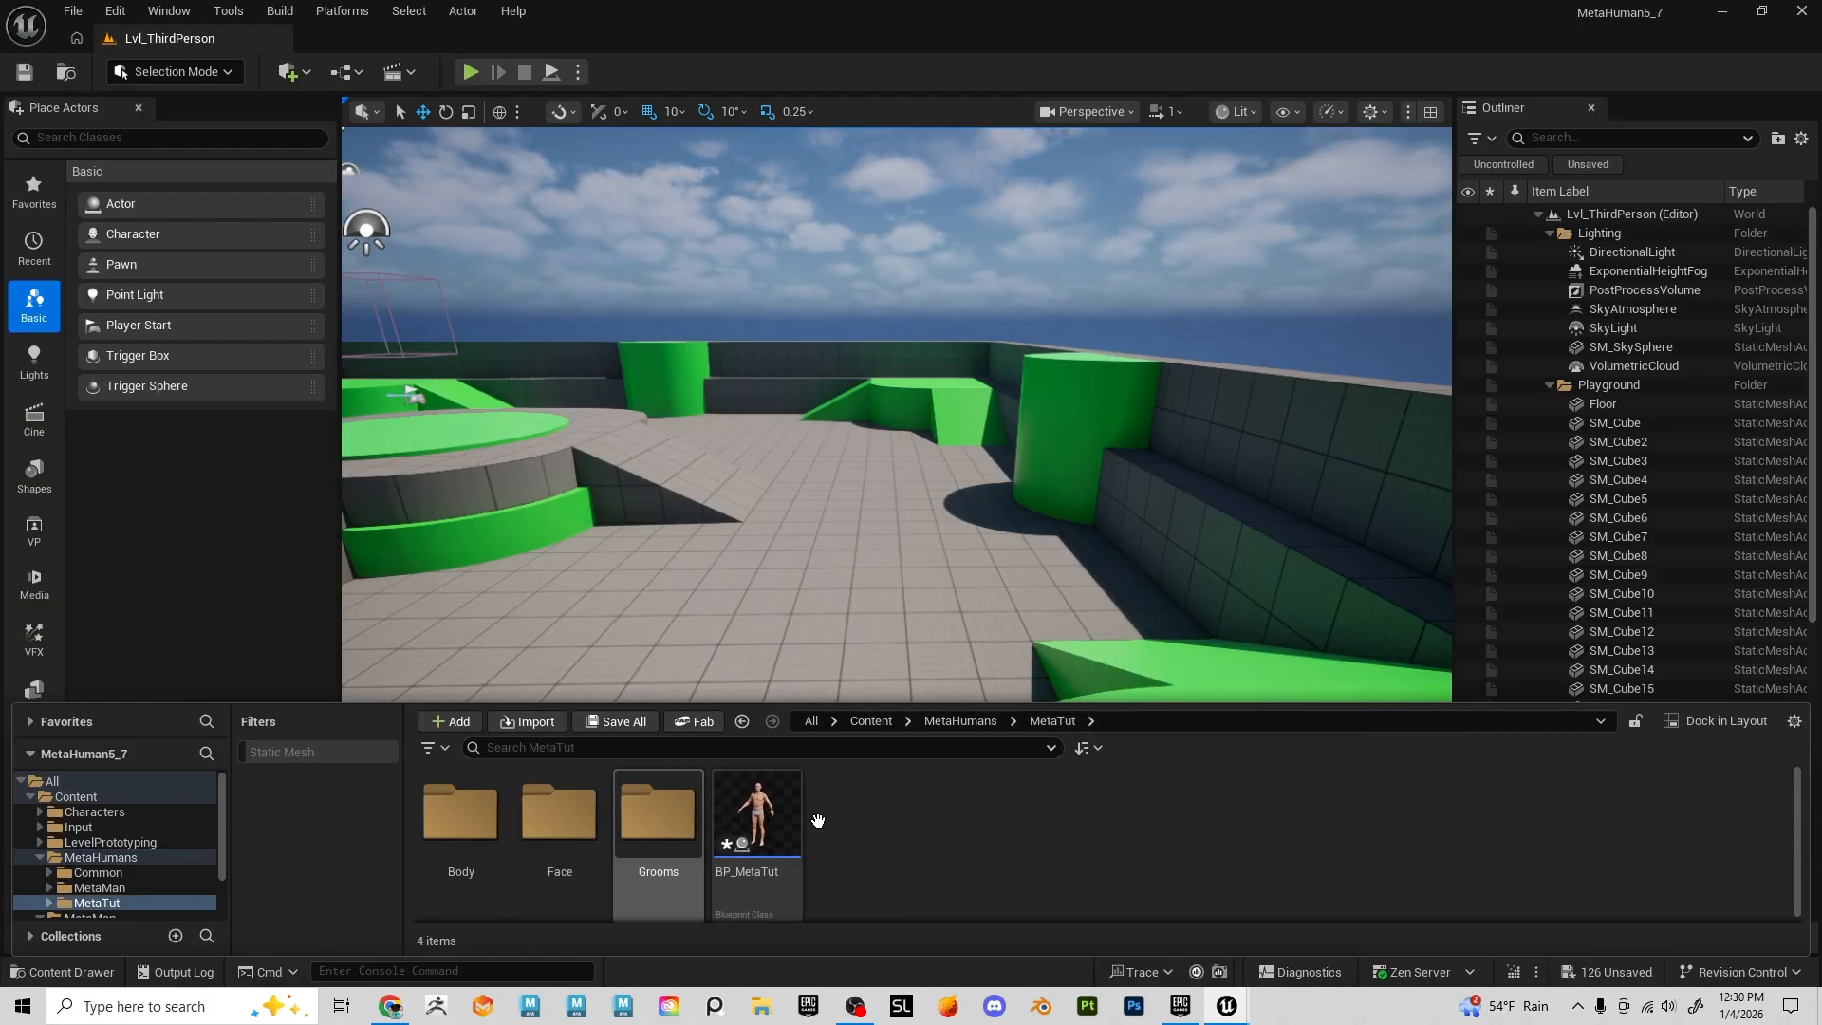
{"action": "left_click", "coordinate": [752, 811]}
{"action": "double_click", "coordinate": [752, 811]}
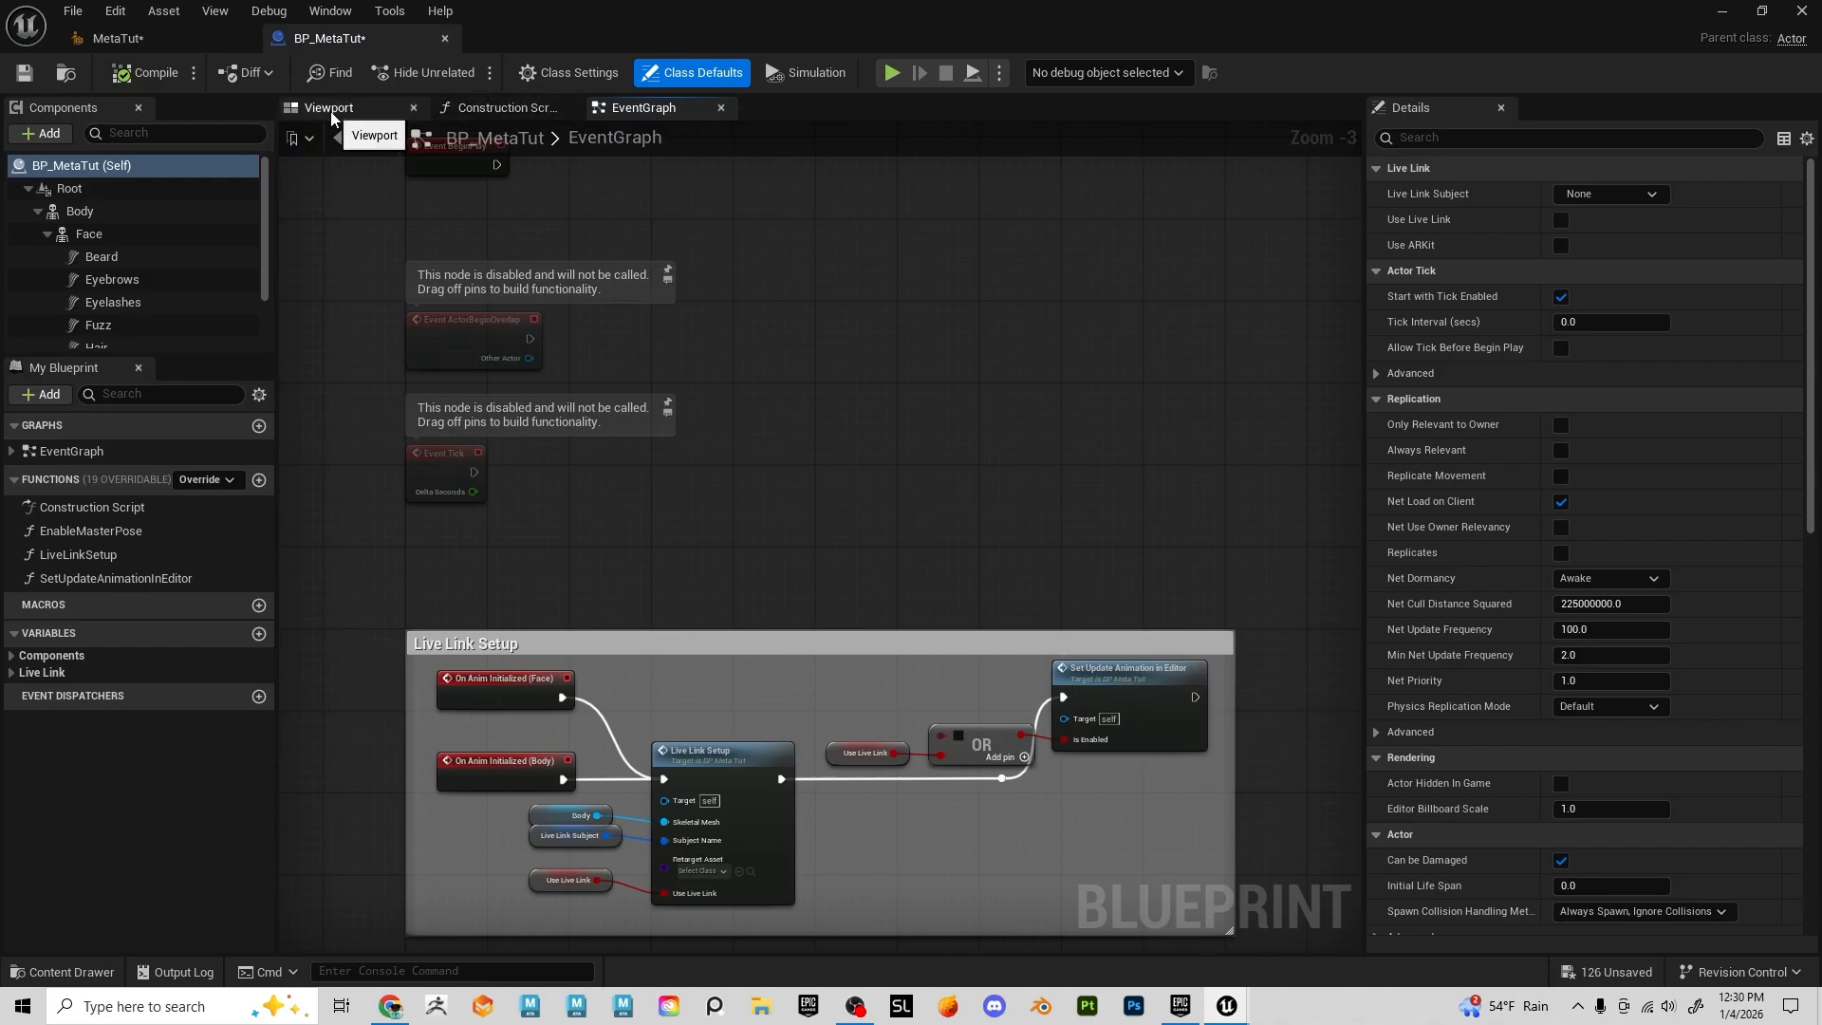
{"action": "left_click", "coordinate": [330, 111]}
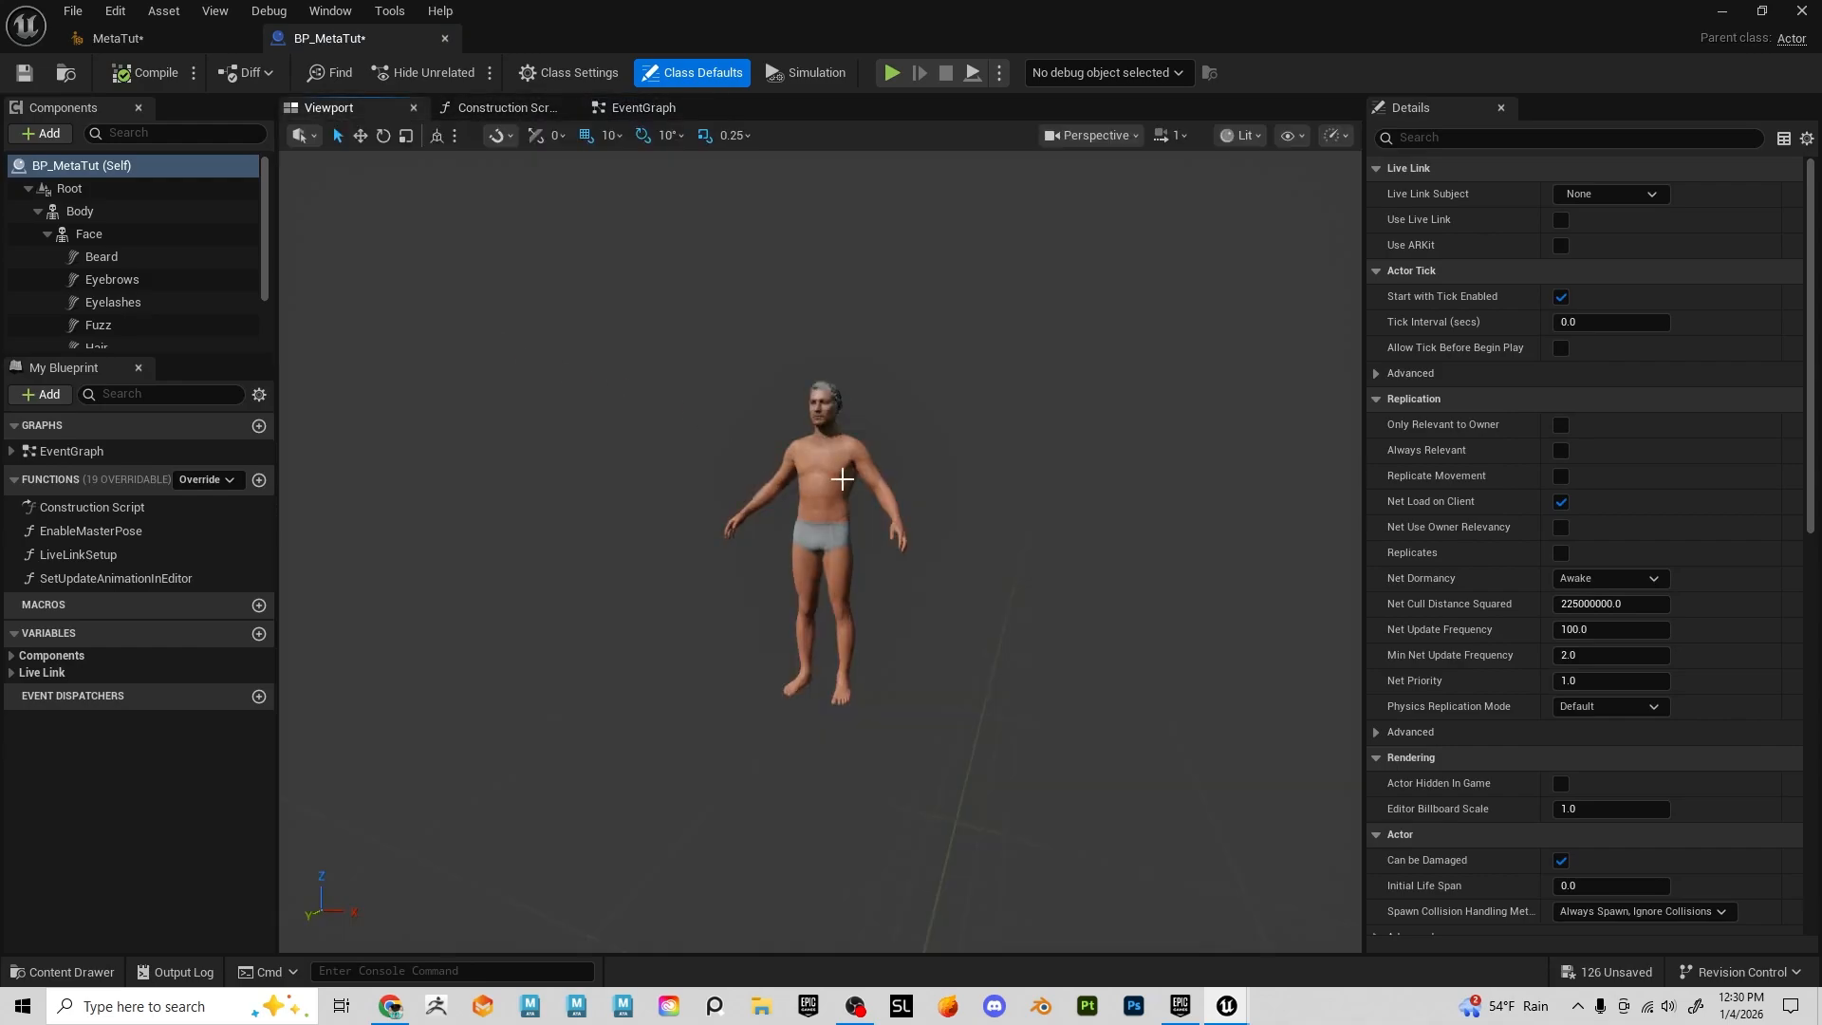
Examine the assembled character's hair and beard grooms up close from the front and side
{"action": "right_click_drag", "start_coordinate": [889, 379], "coordinate": [1063, 379], "text": "alt"}
{"action": "middle_click_drag", "start_coordinate": [888, 378], "coordinate": [835, 522], "text": "alt"}
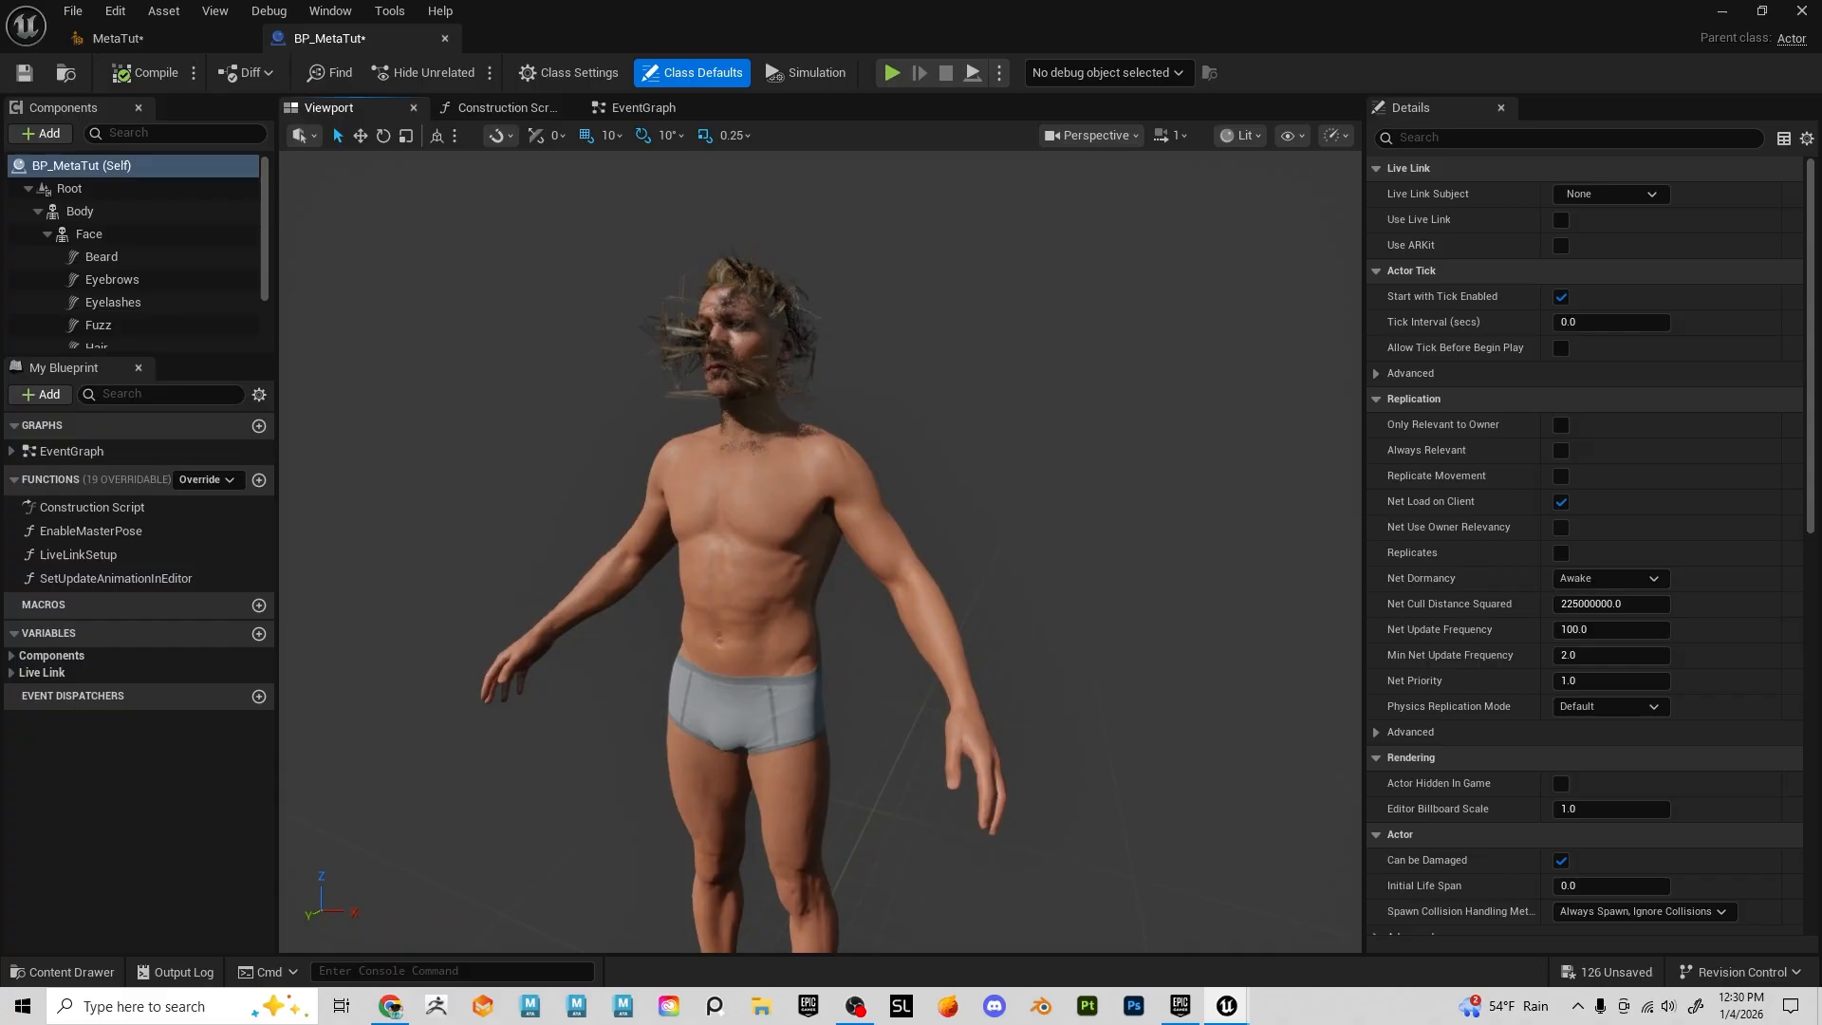
{"action": "scroll", "coordinate": [857, 373], "scroll_direction": "up", "scroll_amount": 6}
{"action": "middle_click_drag", "start_coordinate": [858, 399], "coordinate": [858, 616], "text": "alt"}
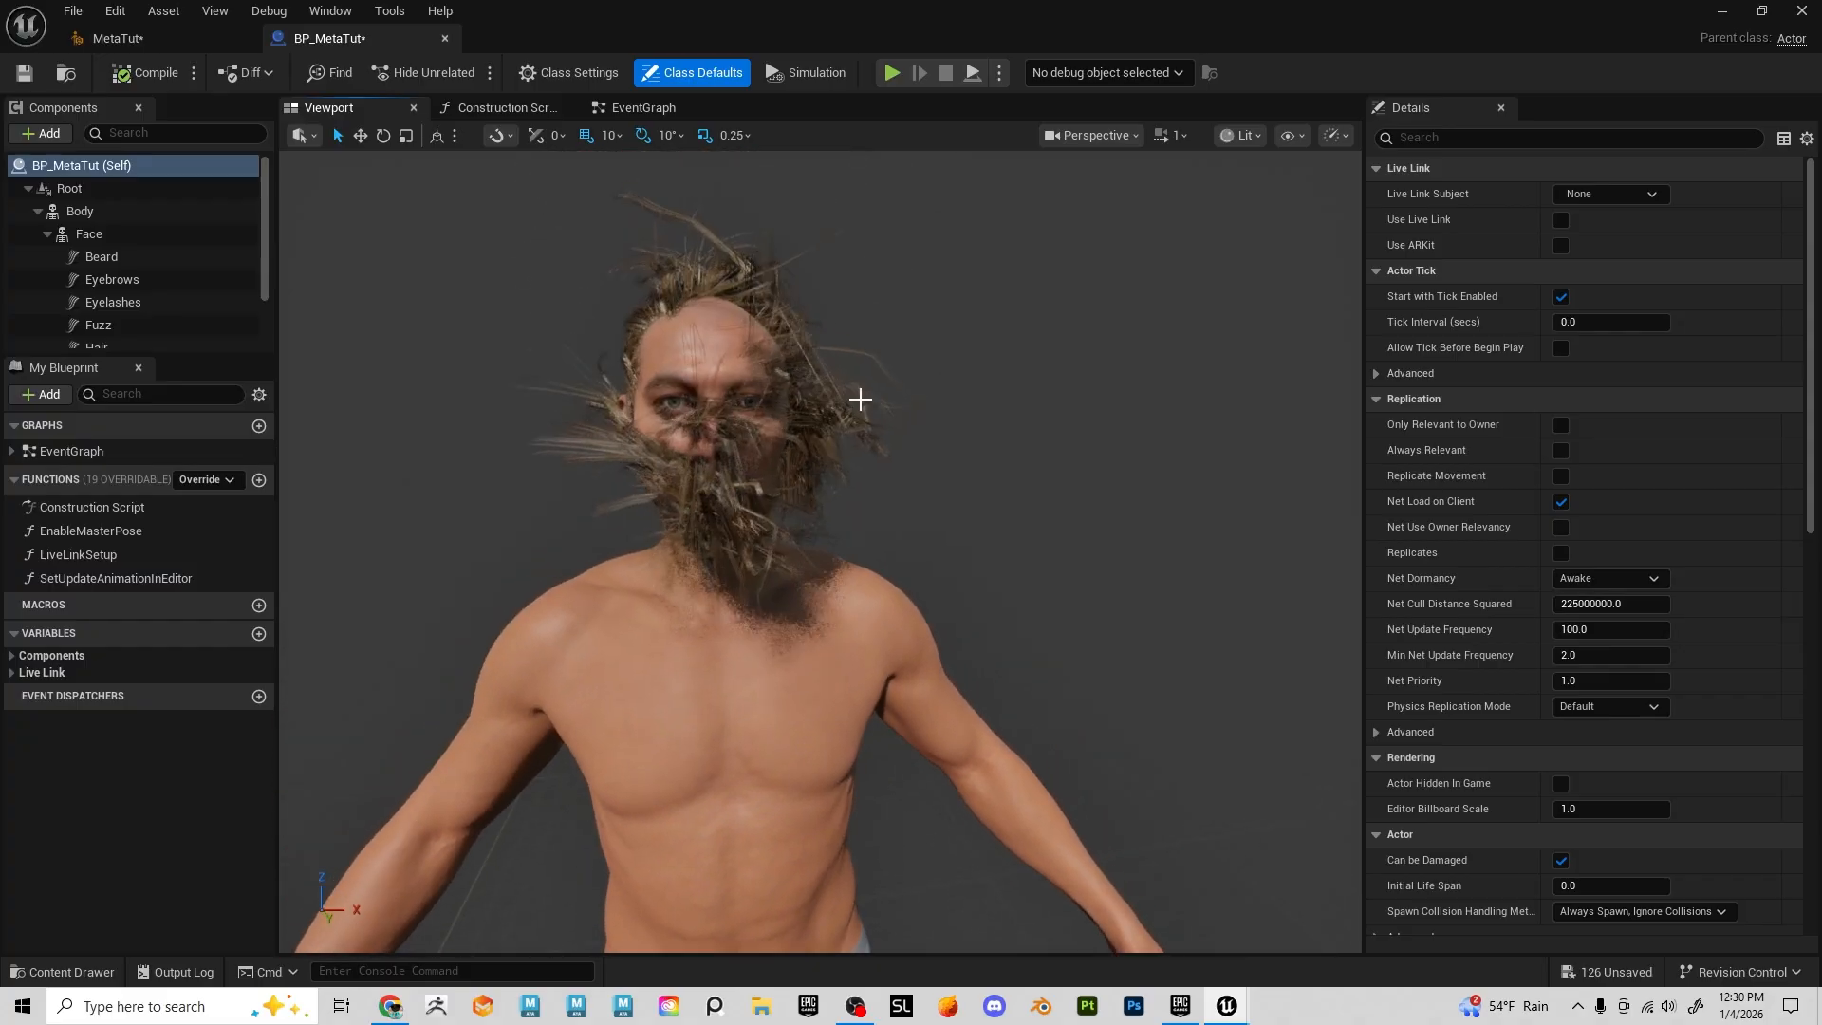
{"action": "left_click_drag", "start_coordinate": [858, 398], "coordinate": [858, 435], "text": "alt"}
{"action": "middle_click_drag", "start_coordinate": [845, 440], "coordinate": [911, 333], "text": "alt"}
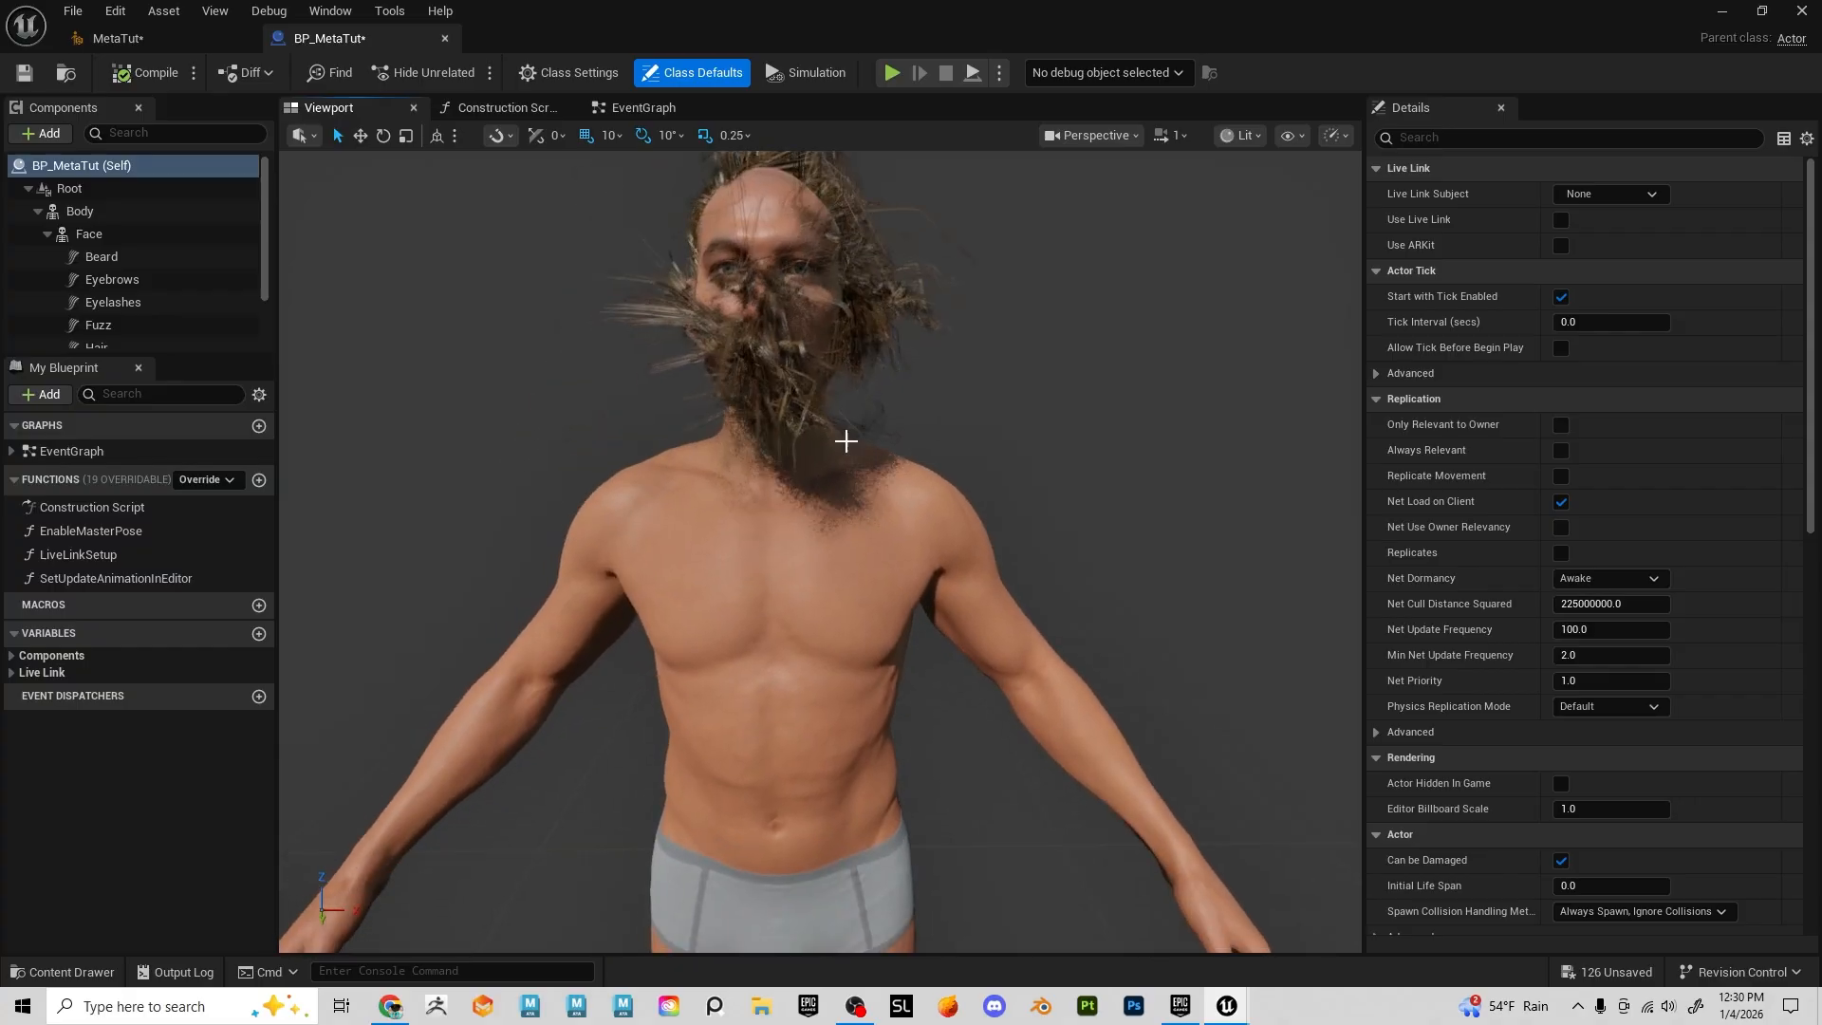
{"action": "left_click_drag", "start_coordinate": [863, 455], "coordinate": [1149, 455], "text": "alt"}
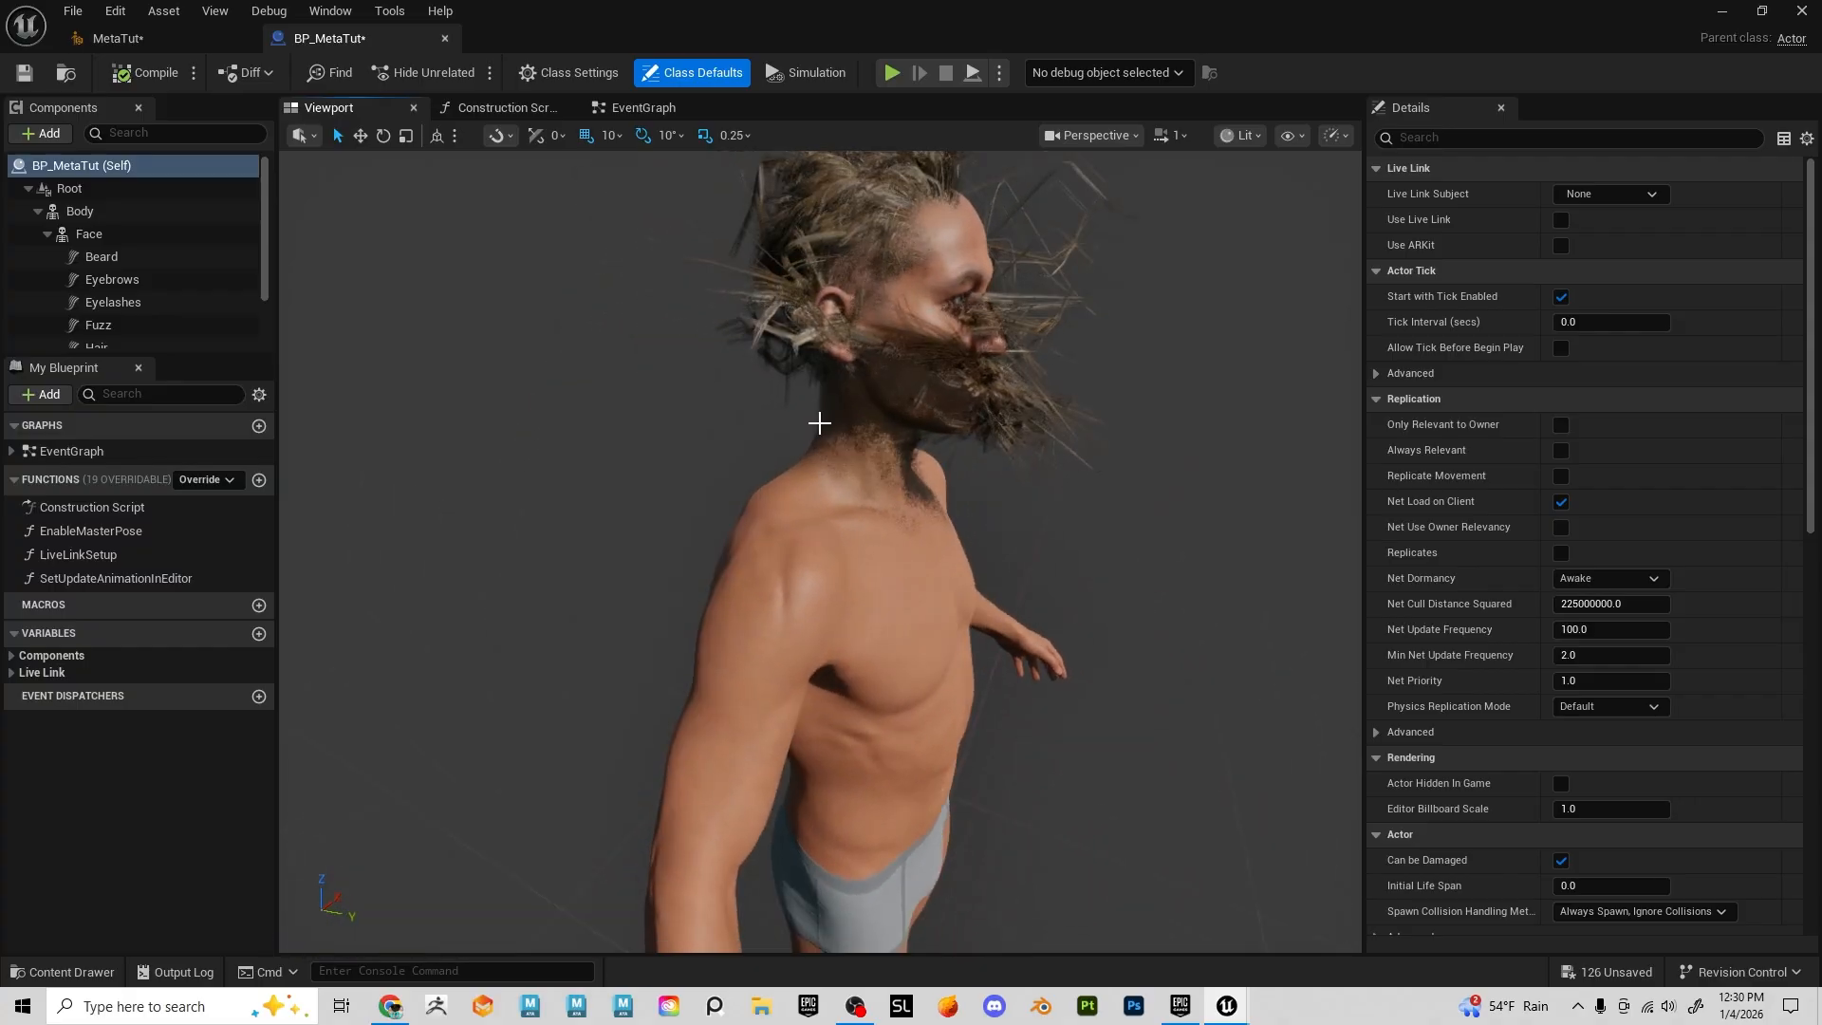
{"action": "left_click_drag", "start_coordinate": [817, 423], "coordinate": [665, 423], "text": "alt"}
{"action": "left_click_drag", "start_coordinate": [882, 417], "coordinate": [777, 408], "text": "alt"}
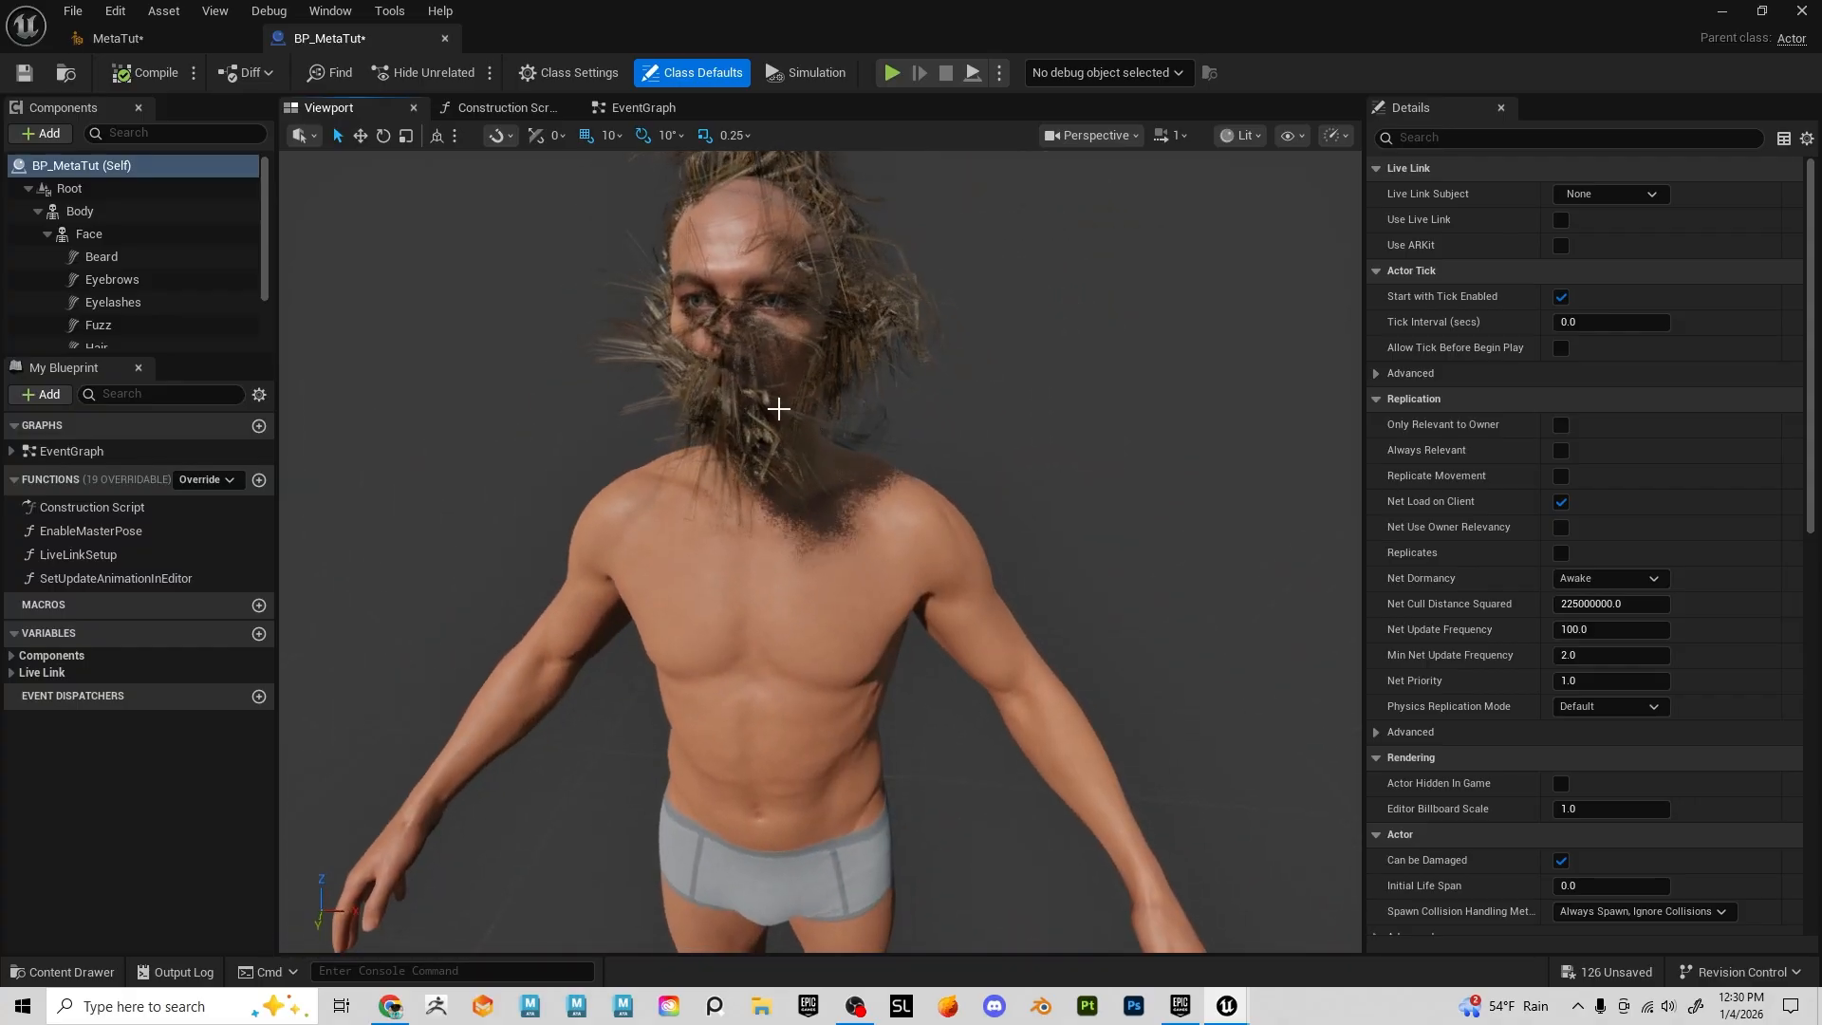
Clear the groom asset Hair_S_SweptUp from the blueprint's Hair component
{"action": "scroll", "coordinate": [142, 280], "scroll_direction": "down", "scroll_amount": 2}
{"action": "left_click", "coordinate": [129, 286]}
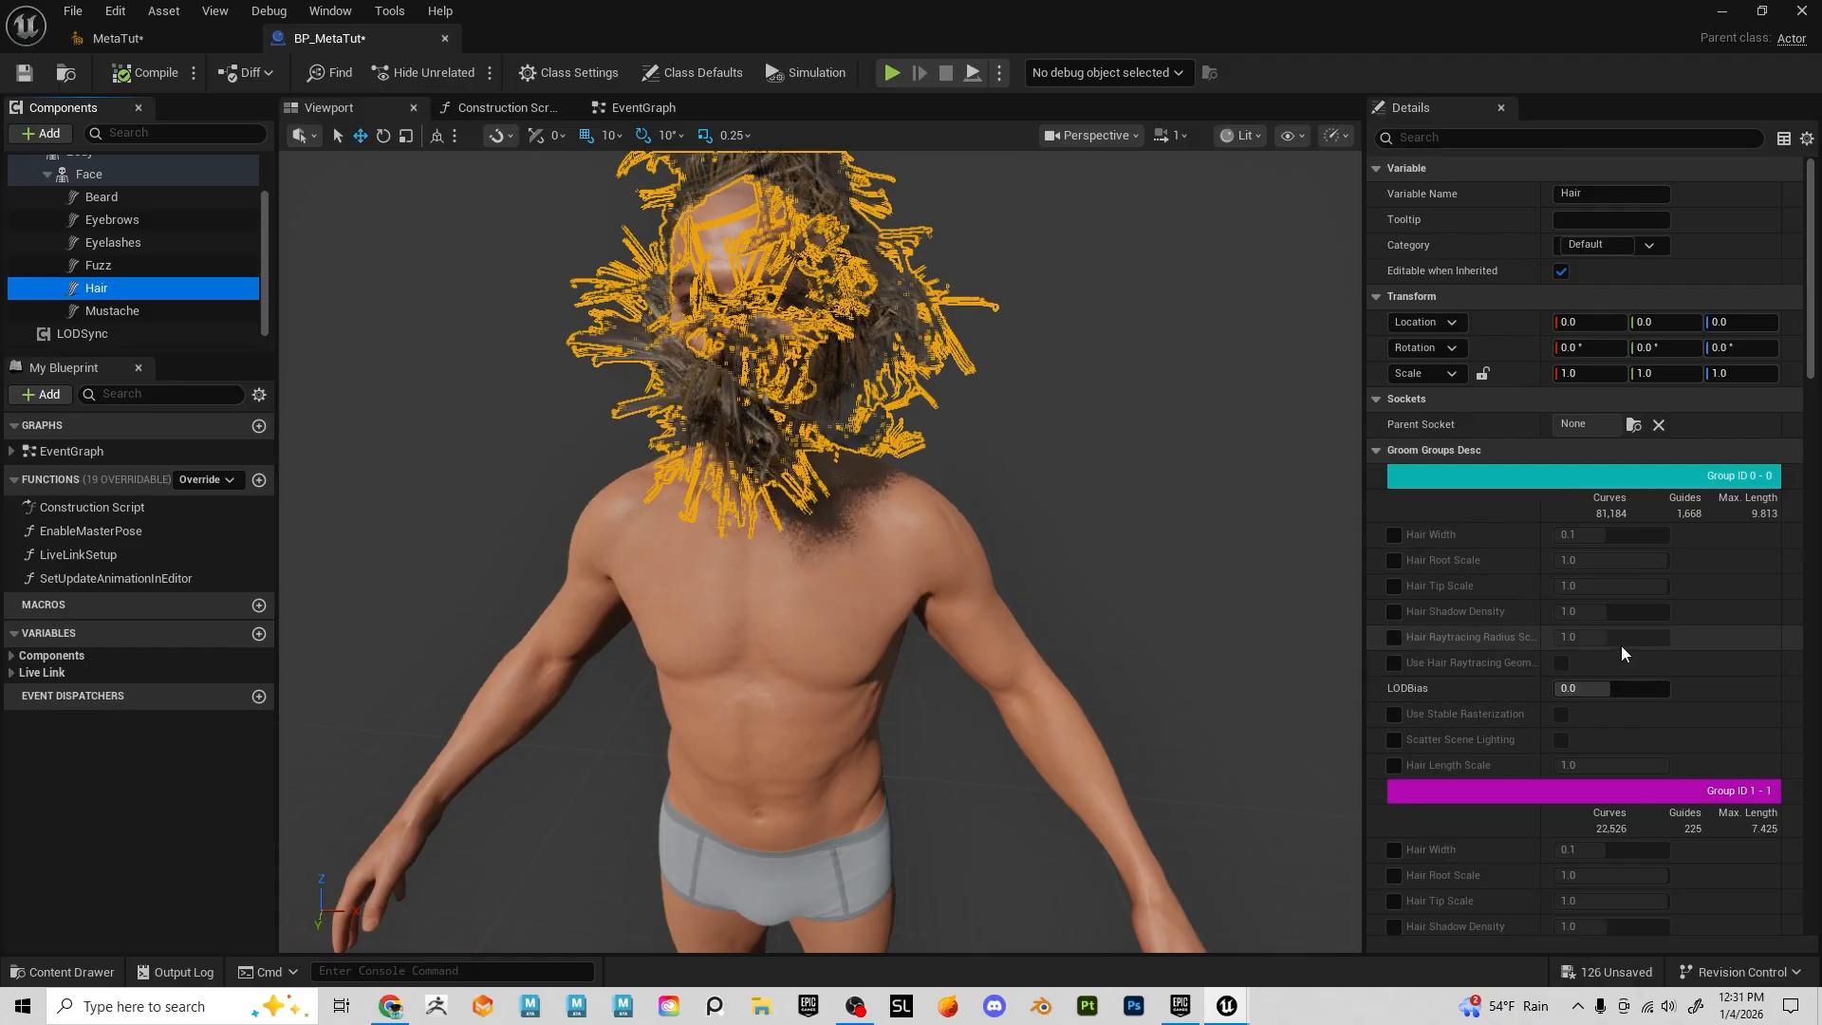
{"action": "scroll", "coordinate": [1620, 664], "scroll_direction": "down", "scroll_amount": 4}
{"action": "scroll", "coordinate": [1621, 685], "scroll_direction": "down", "scroll_amount": 4}
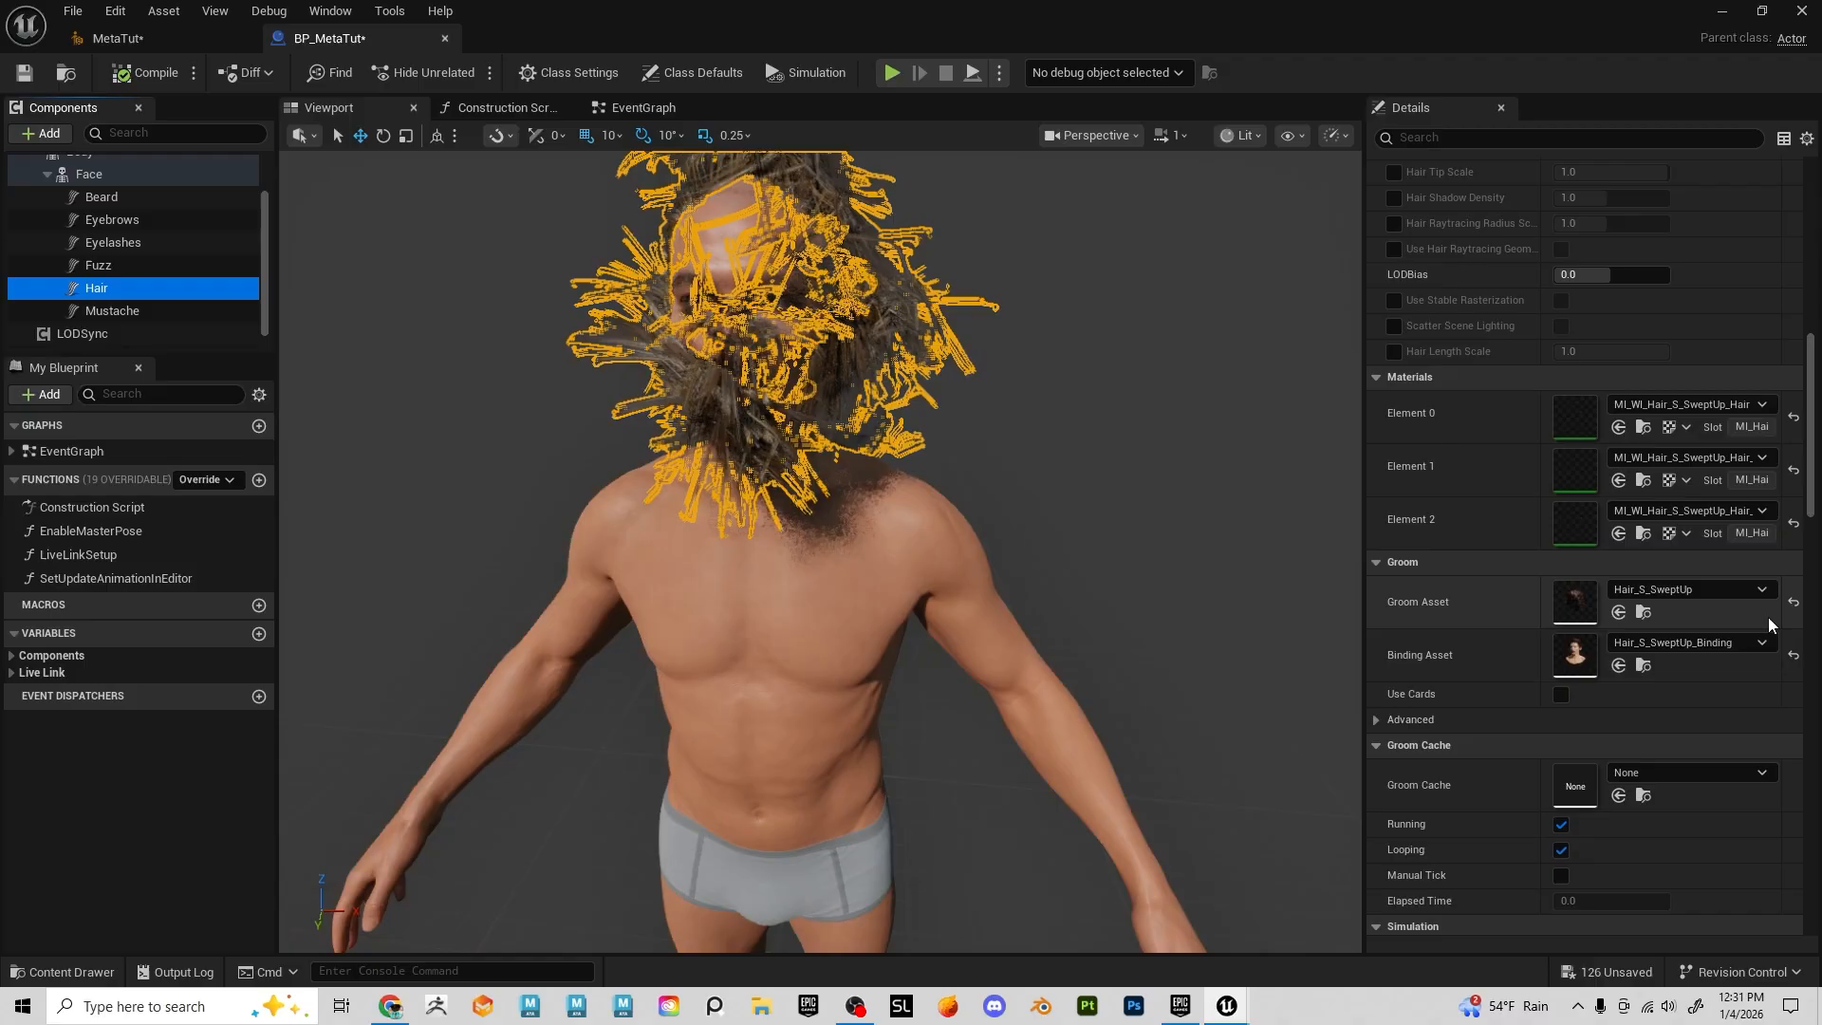
{"action": "left_click", "coordinate": [1715, 590]}
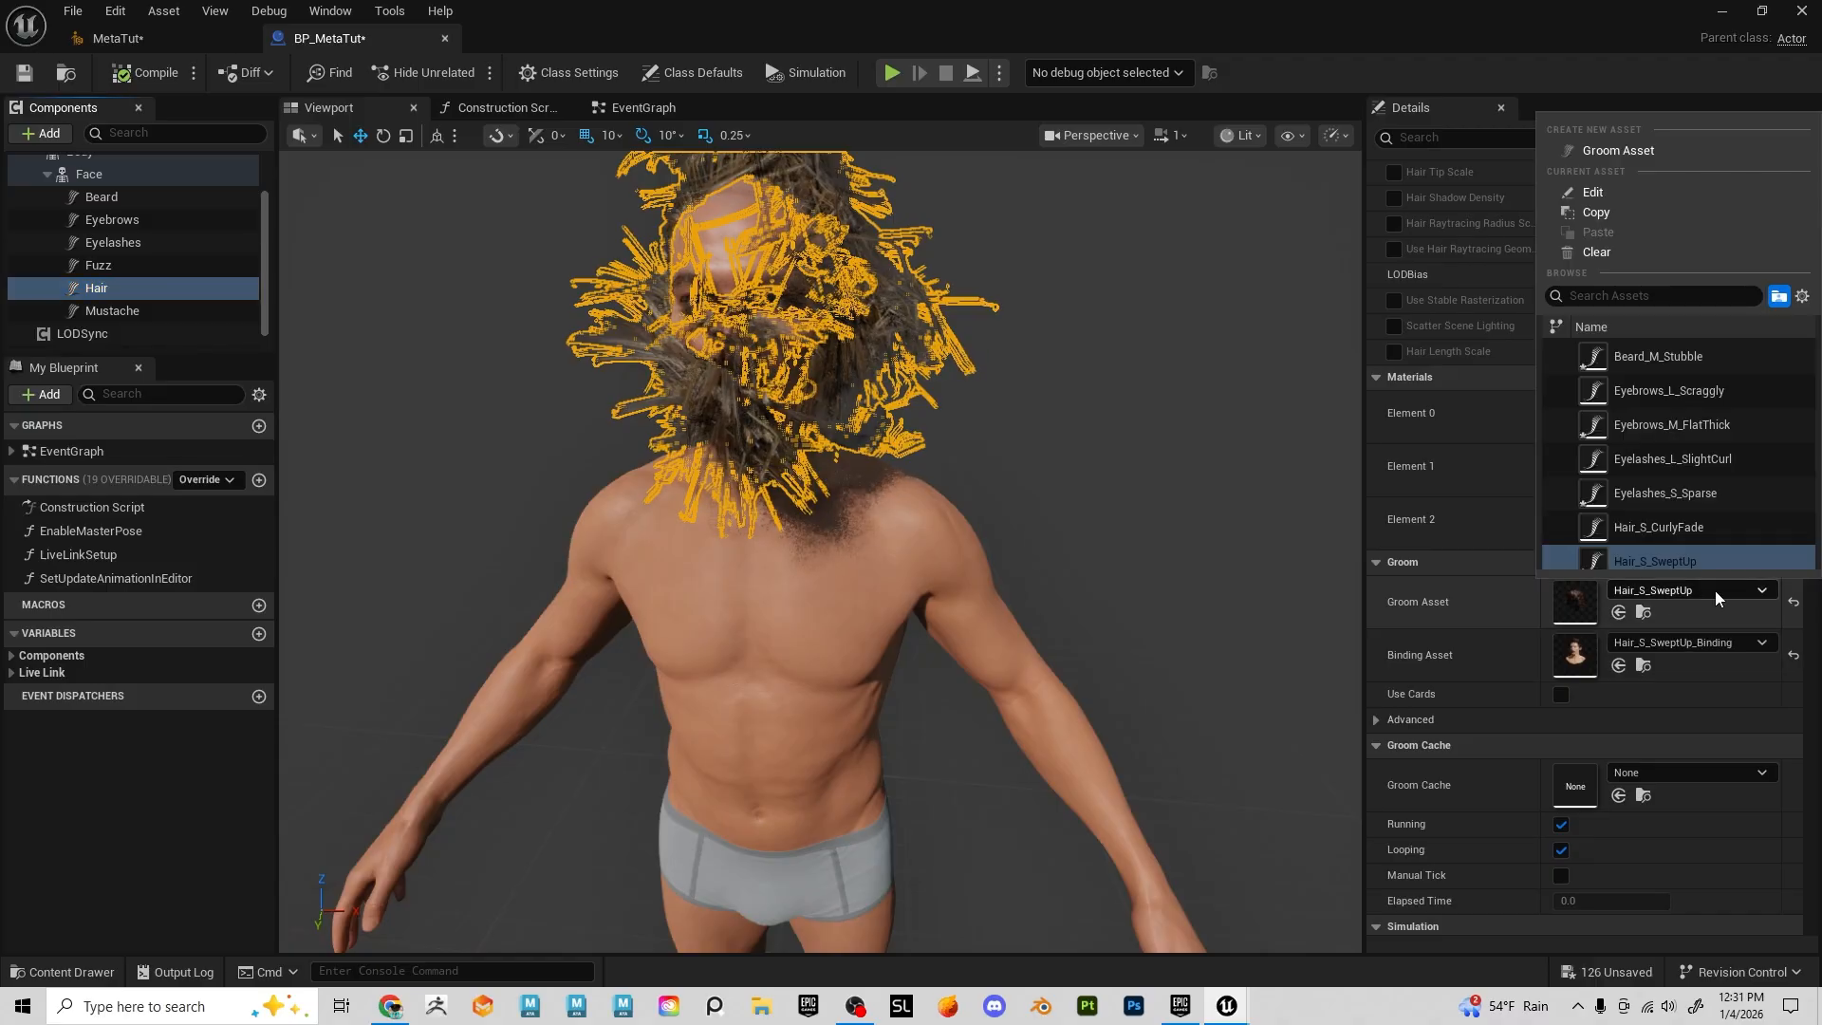
{"action": "left_click", "coordinate": [1636, 248]}
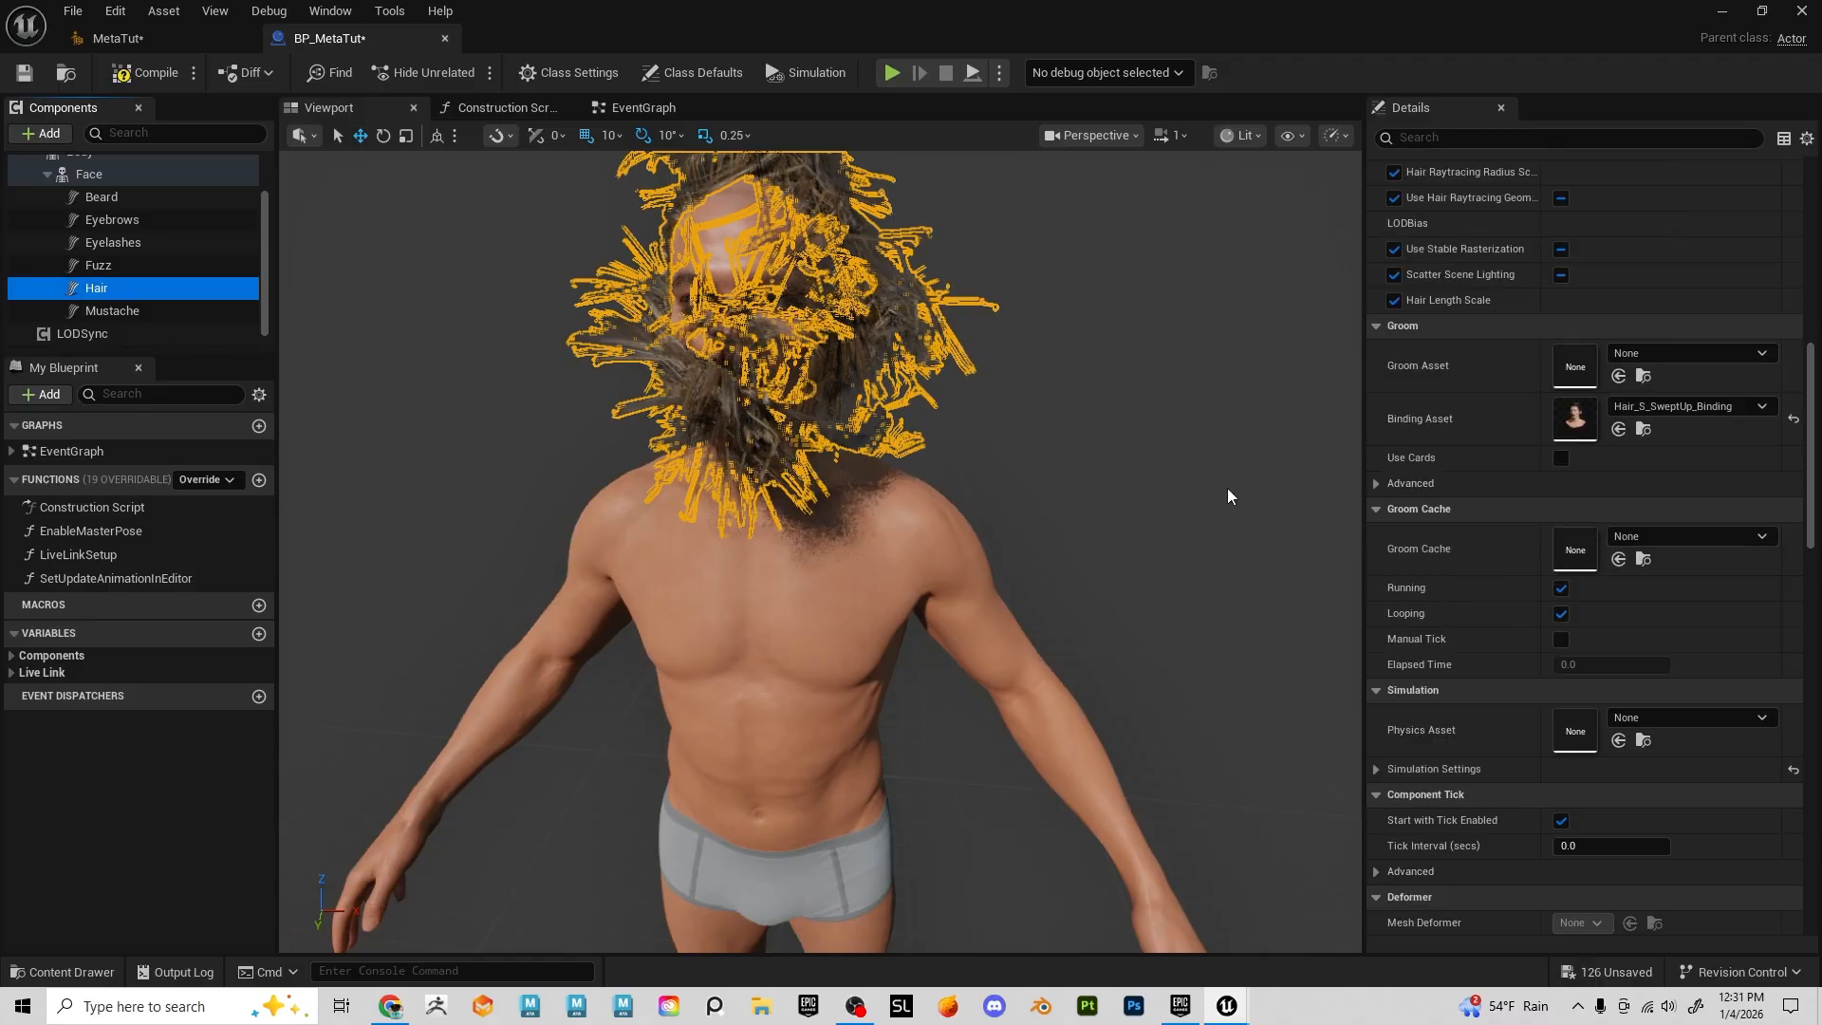
Examine the bald head from front and side and inspect the Beard component's groom and binding asset settings
{"action": "mouse_move", "coordinate": [820, 551]}
{"action": "left_mouse_down", "text": "alt"}
{"action": "mouse_move", "coordinate": [1063, 551]}
{"action": "mouse_move", "coordinate": [844, 551]}
{"action": "left_mouse_up", "text": "alt"}
{"action": "mouse_move", "coordinate": [825, 408]}
{"action": "right_mouse_down", "text": "alt"}
{"action": "mouse_move", "coordinate": [1015, 408]}
{"action": "mouse_move", "coordinate": [835, 408]}
{"action": "right_mouse_up", "text": "alt"}
{"action": "left_click", "coordinate": [100, 202]}
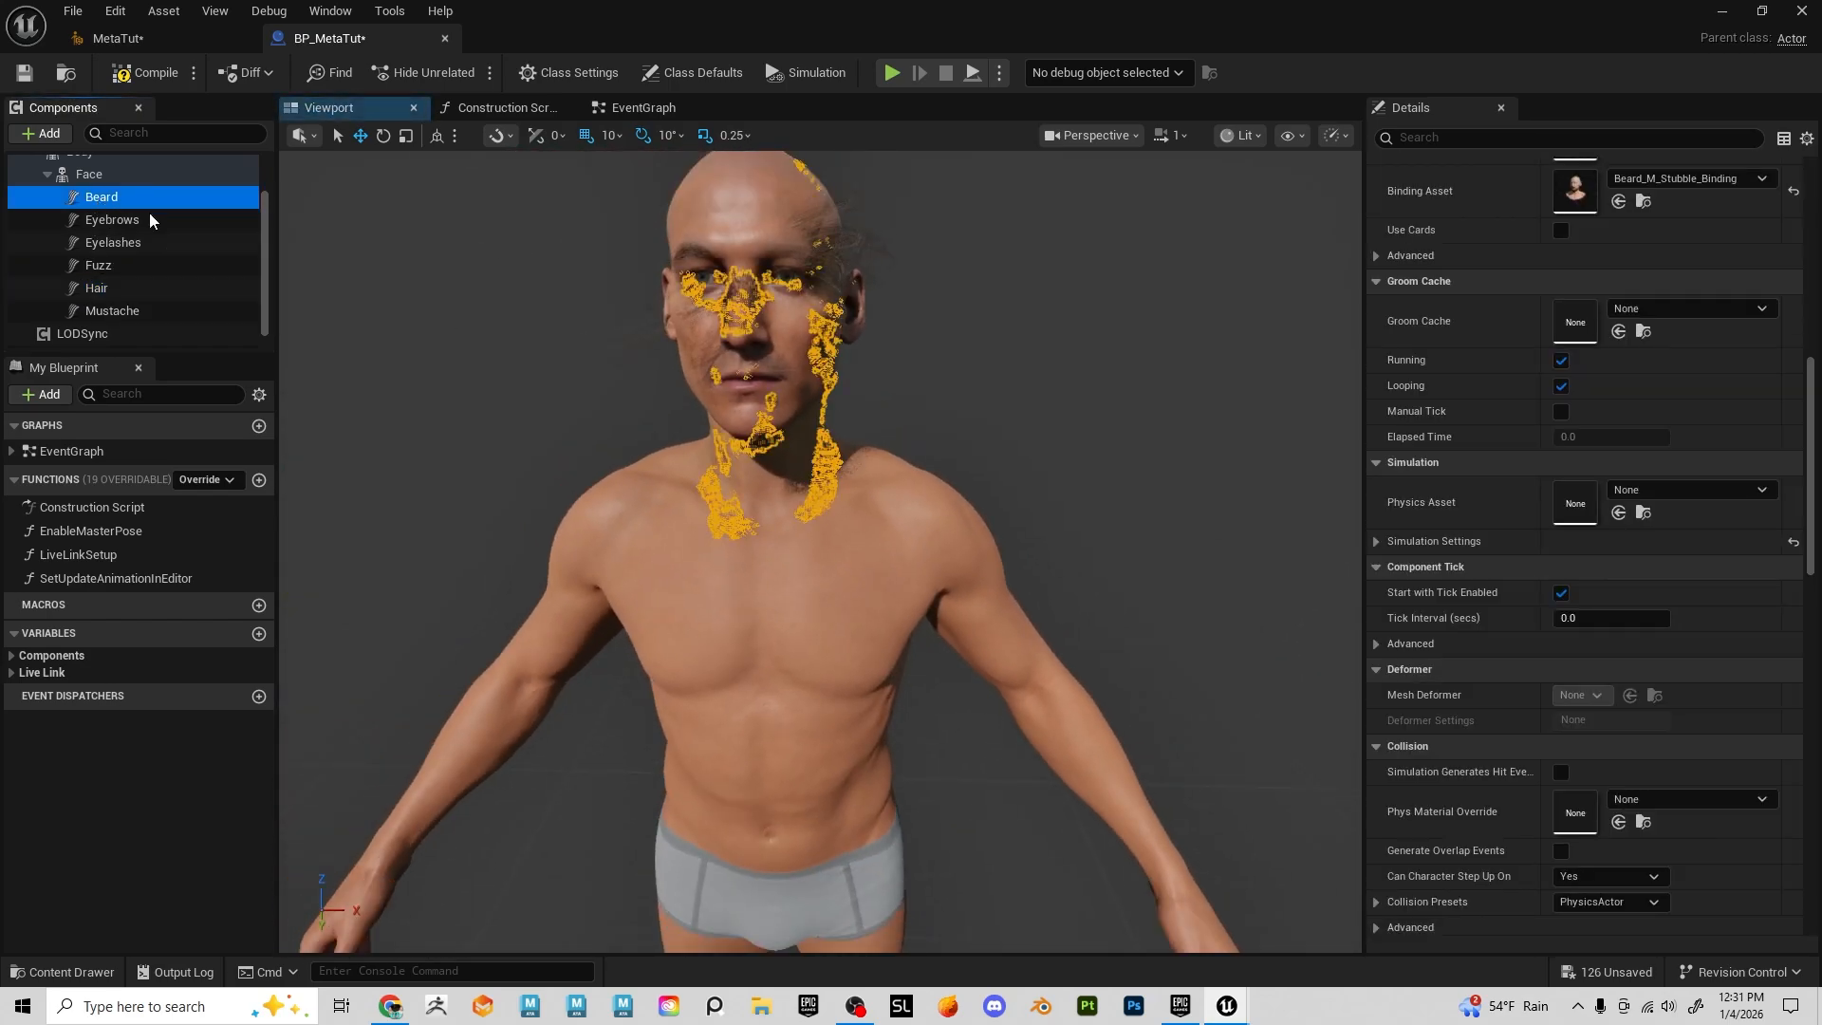
{"action": "mouse_move", "coordinate": [885, 434]}
{"action": "left_mouse_down", "text": "alt"}
{"action": "mouse_move", "coordinate": [1062, 439]}
{"action": "mouse_move", "coordinate": [949, 408]}
{"action": "mouse_move", "coordinate": [1034, 408]}
{"action": "mouse_move", "coordinate": [909, 408]}
{"action": "left_mouse_up", "text": "alt"}
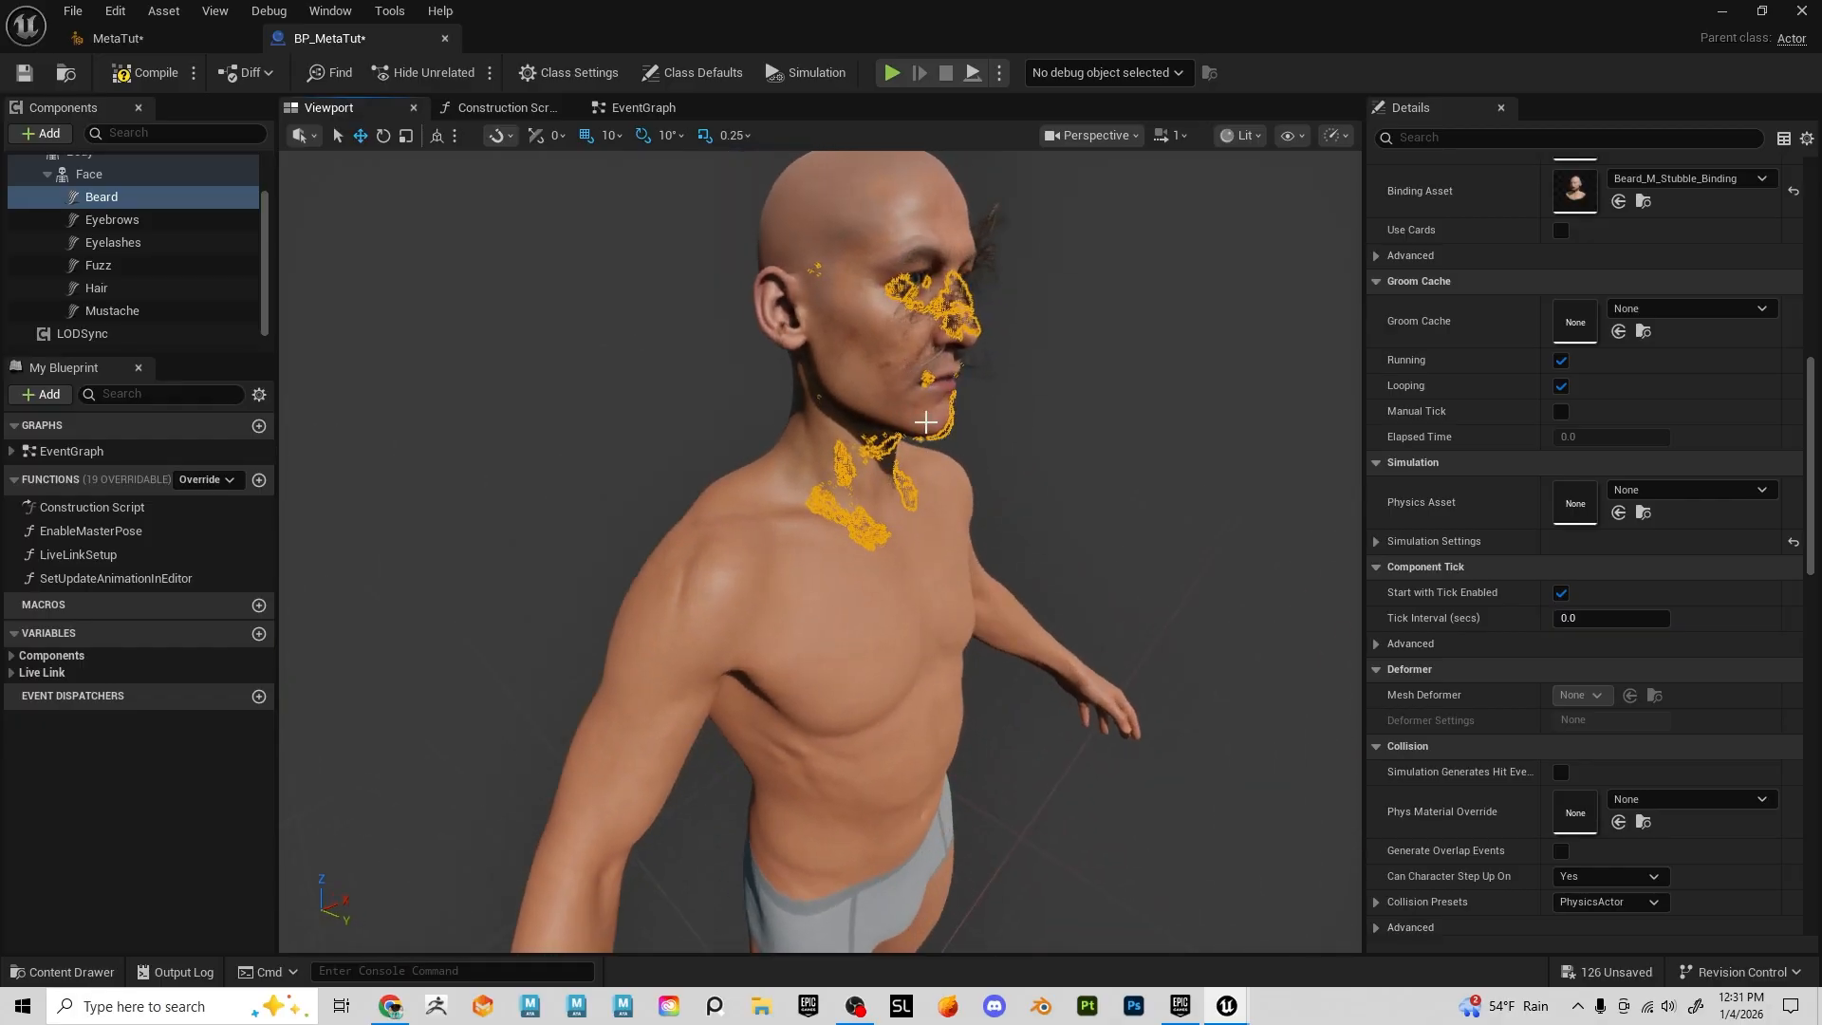
{"action": "left_click", "coordinate": [143, 201]}
{"action": "scroll", "coordinate": [1592, 666], "scroll_direction": "up", "scroll_amount": 3}
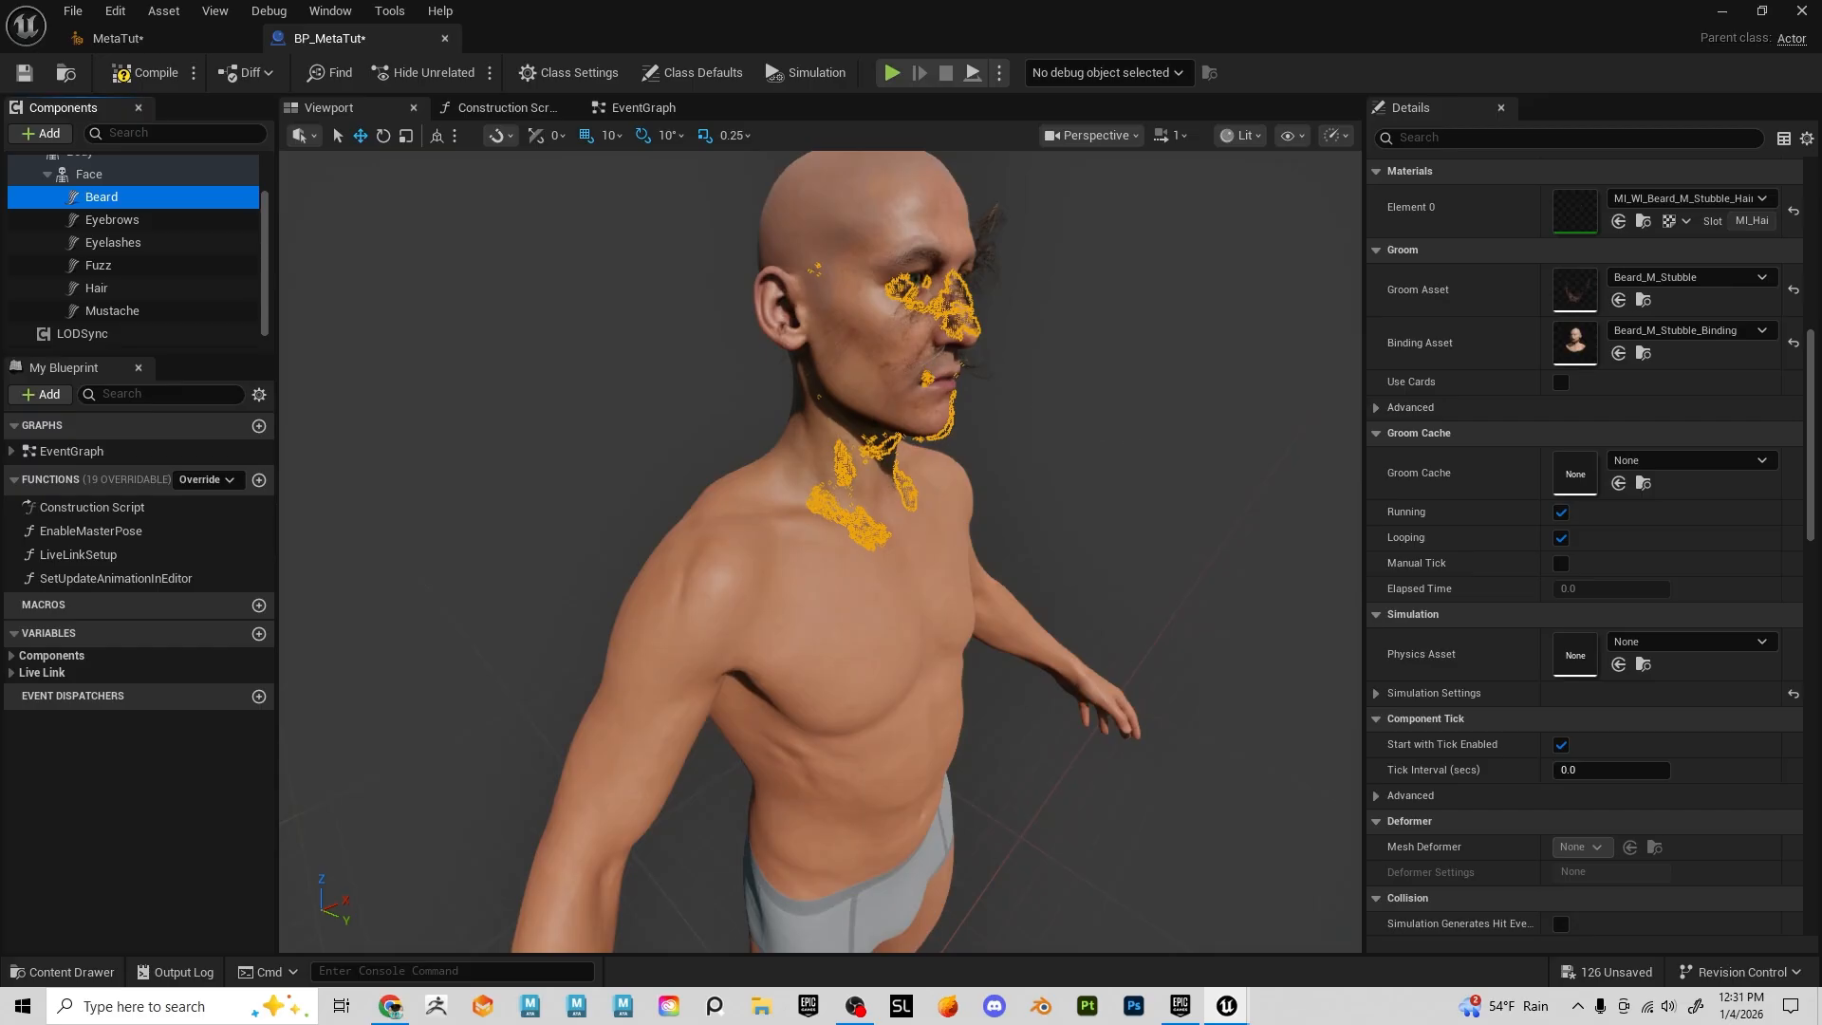
{"action": "left_click_drag", "start_coordinate": [1114, 439], "coordinate": [1053, 439], "text": "alt"}
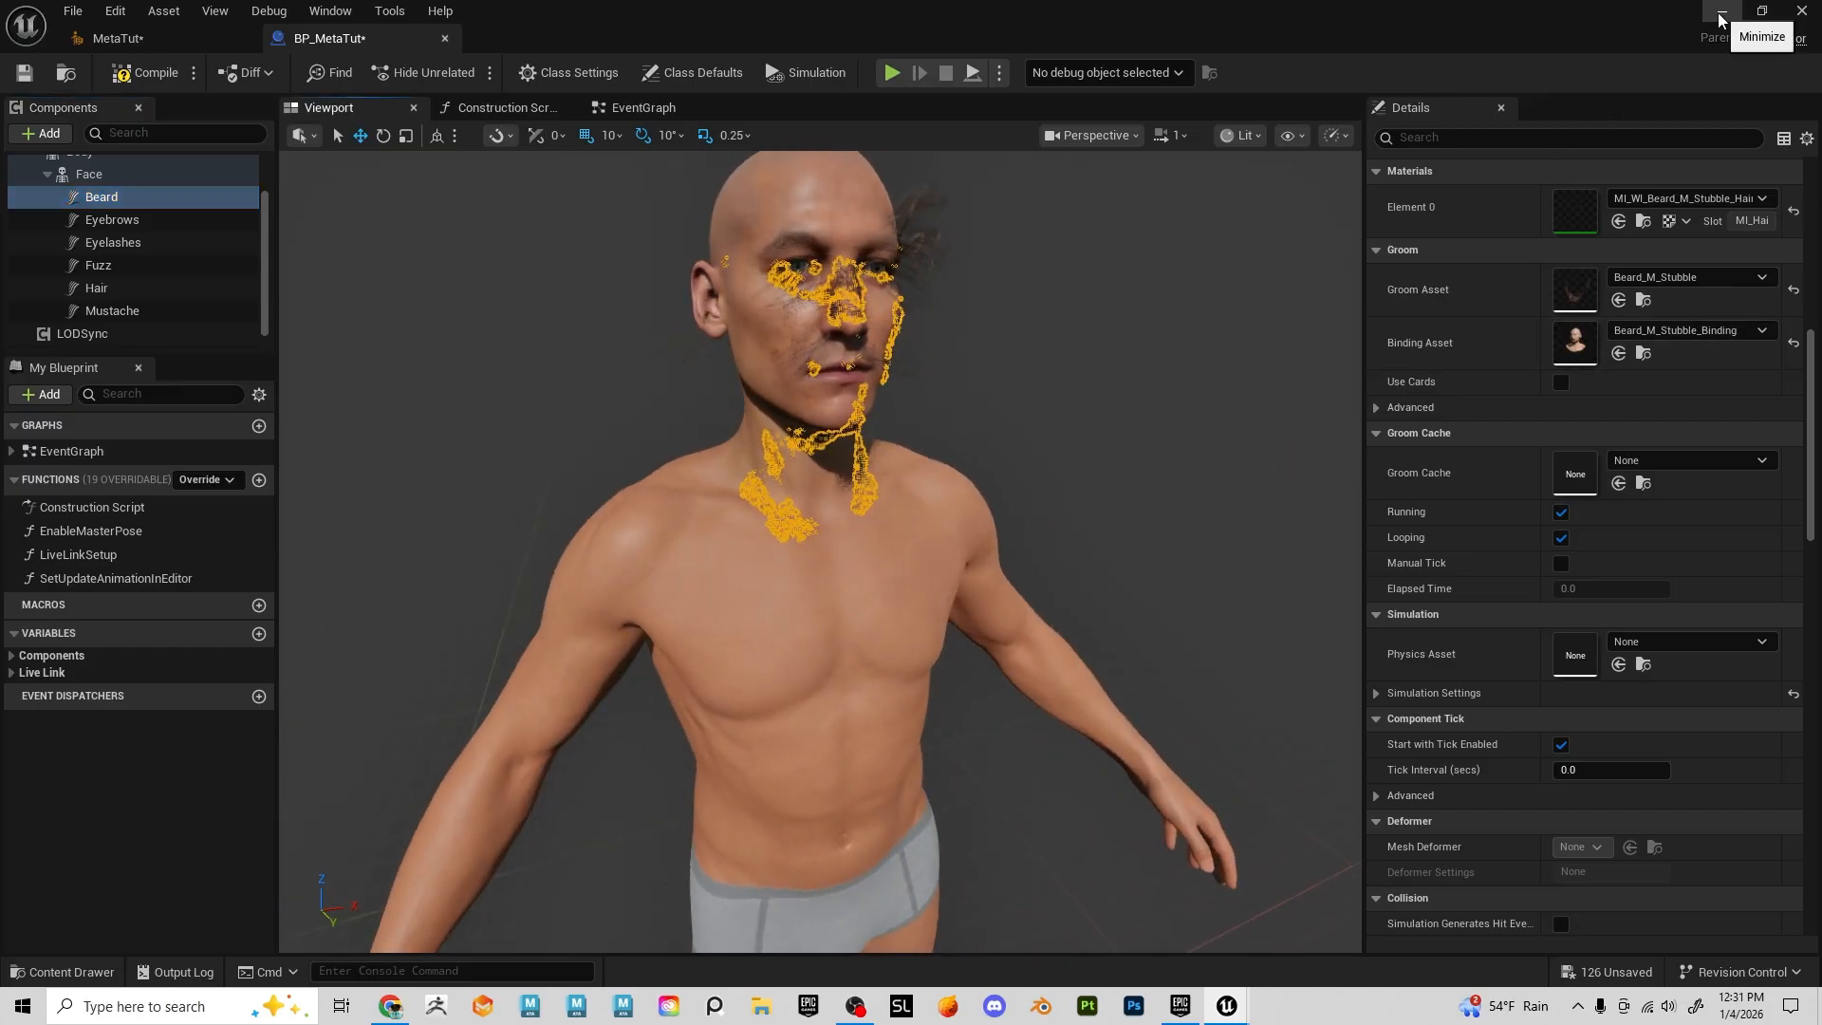
Switch to Maya and open the MetaHuman Character Assembler
{"action": "left_click", "coordinate": [626, 1014]}
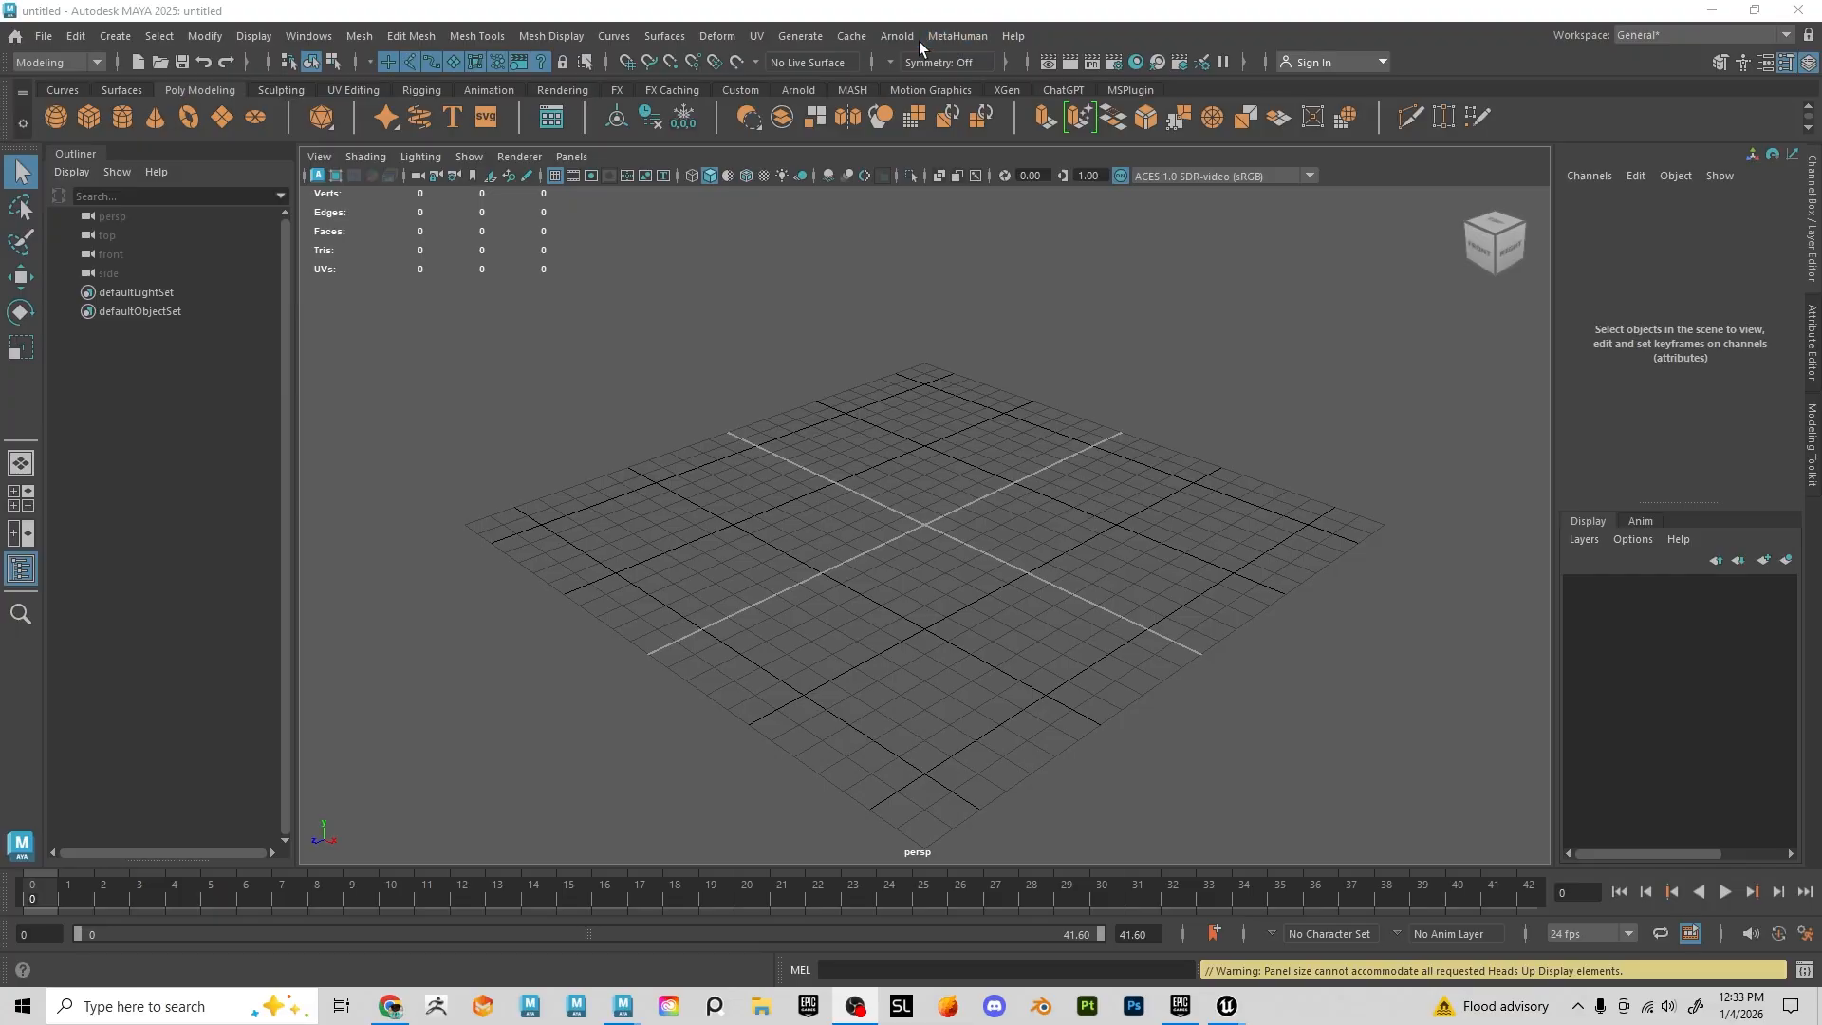
{"action": "left_click", "coordinate": [946, 38]}
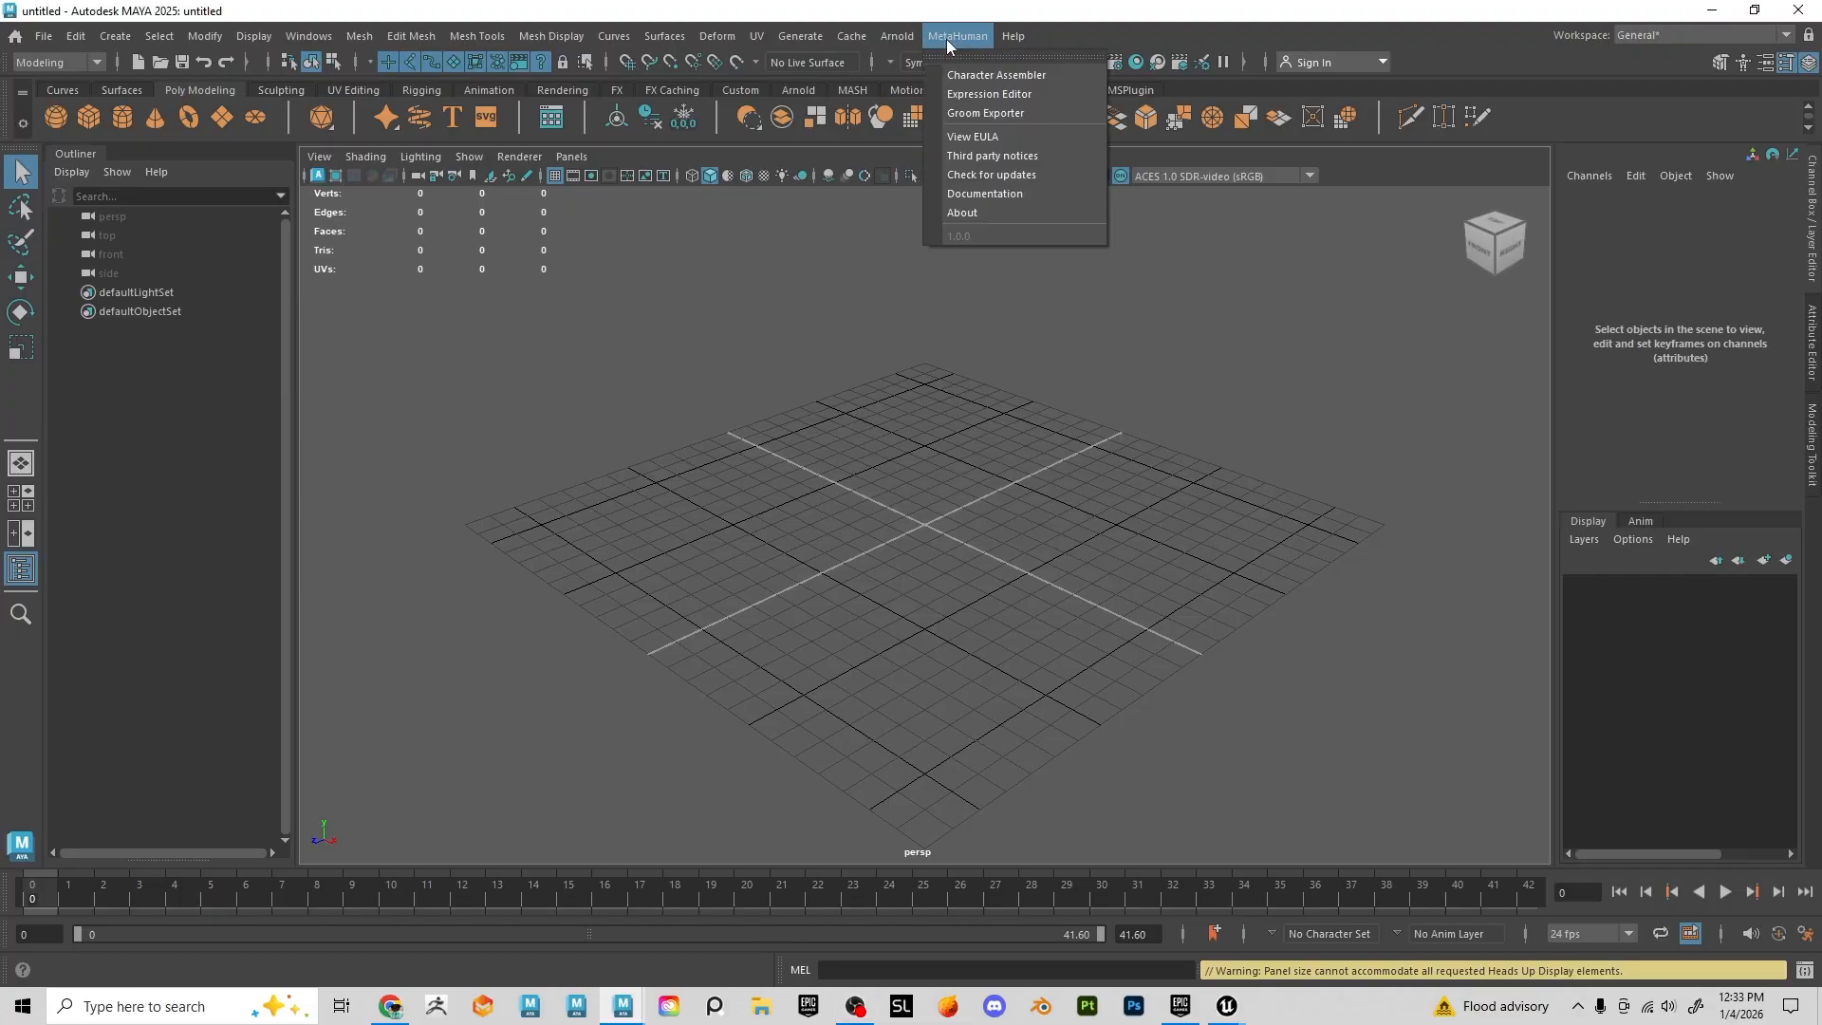
{"action": "left_click", "coordinate": [996, 74]}
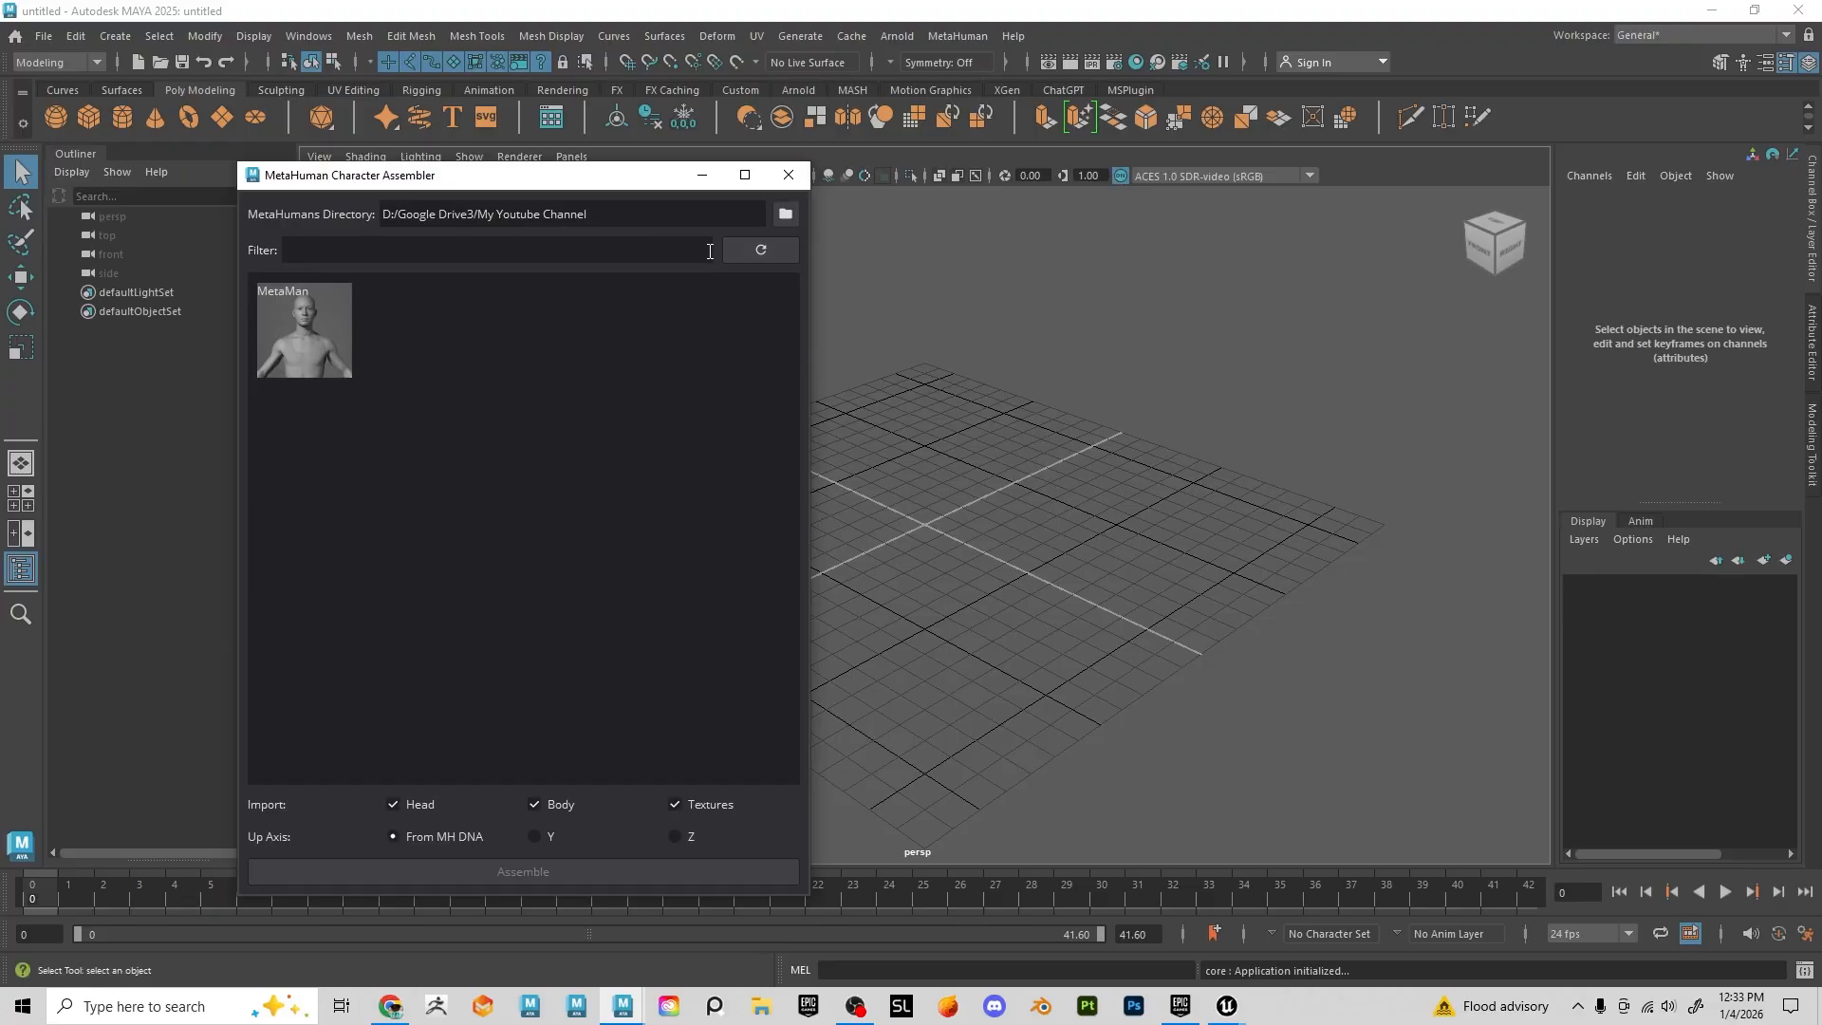
Browse for the MetaHumans directory and open the Google Drive3 folder on Local Disk (D:)
{"action": "left_click", "coordinate": [784, 215]}
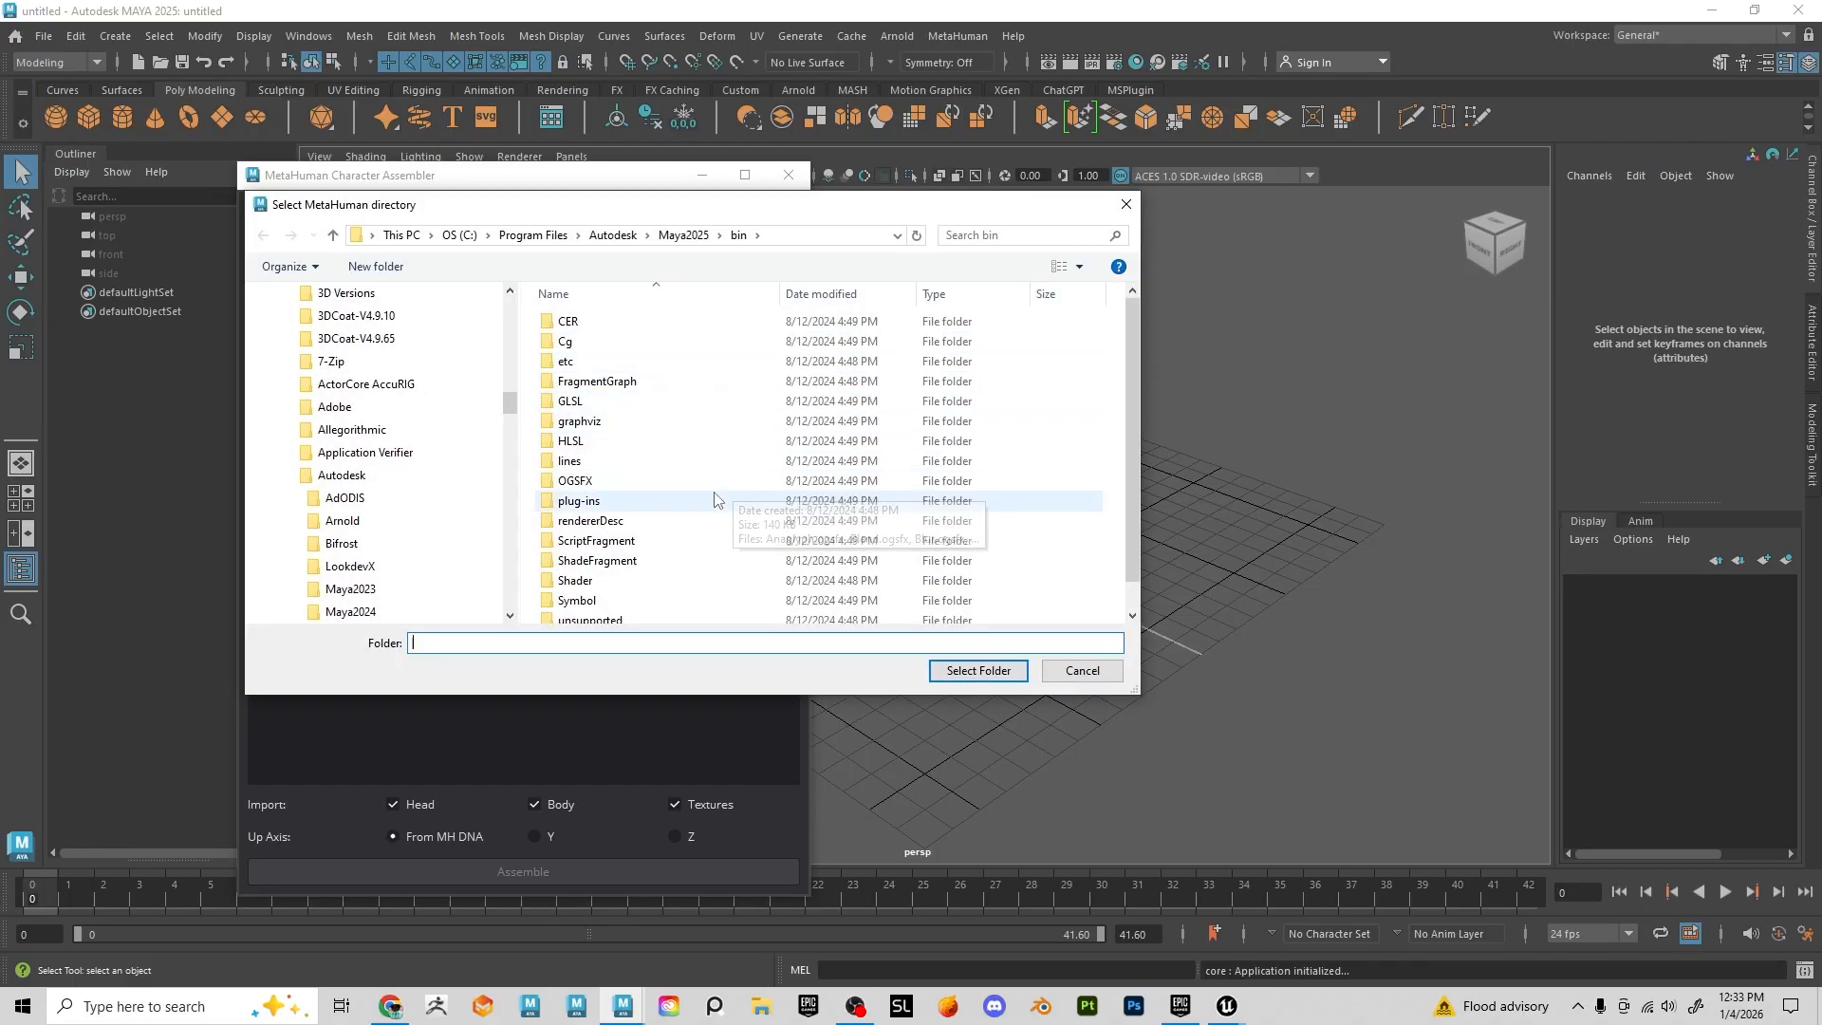
{"action": "scroll", "coordinate": [713, 491], "scroll_direction": "down", "scroll_amount": 1}
{"action": "scroll", "coordinate": [682, 419], "scroll_direction": "up", "scroll_amount": 1}
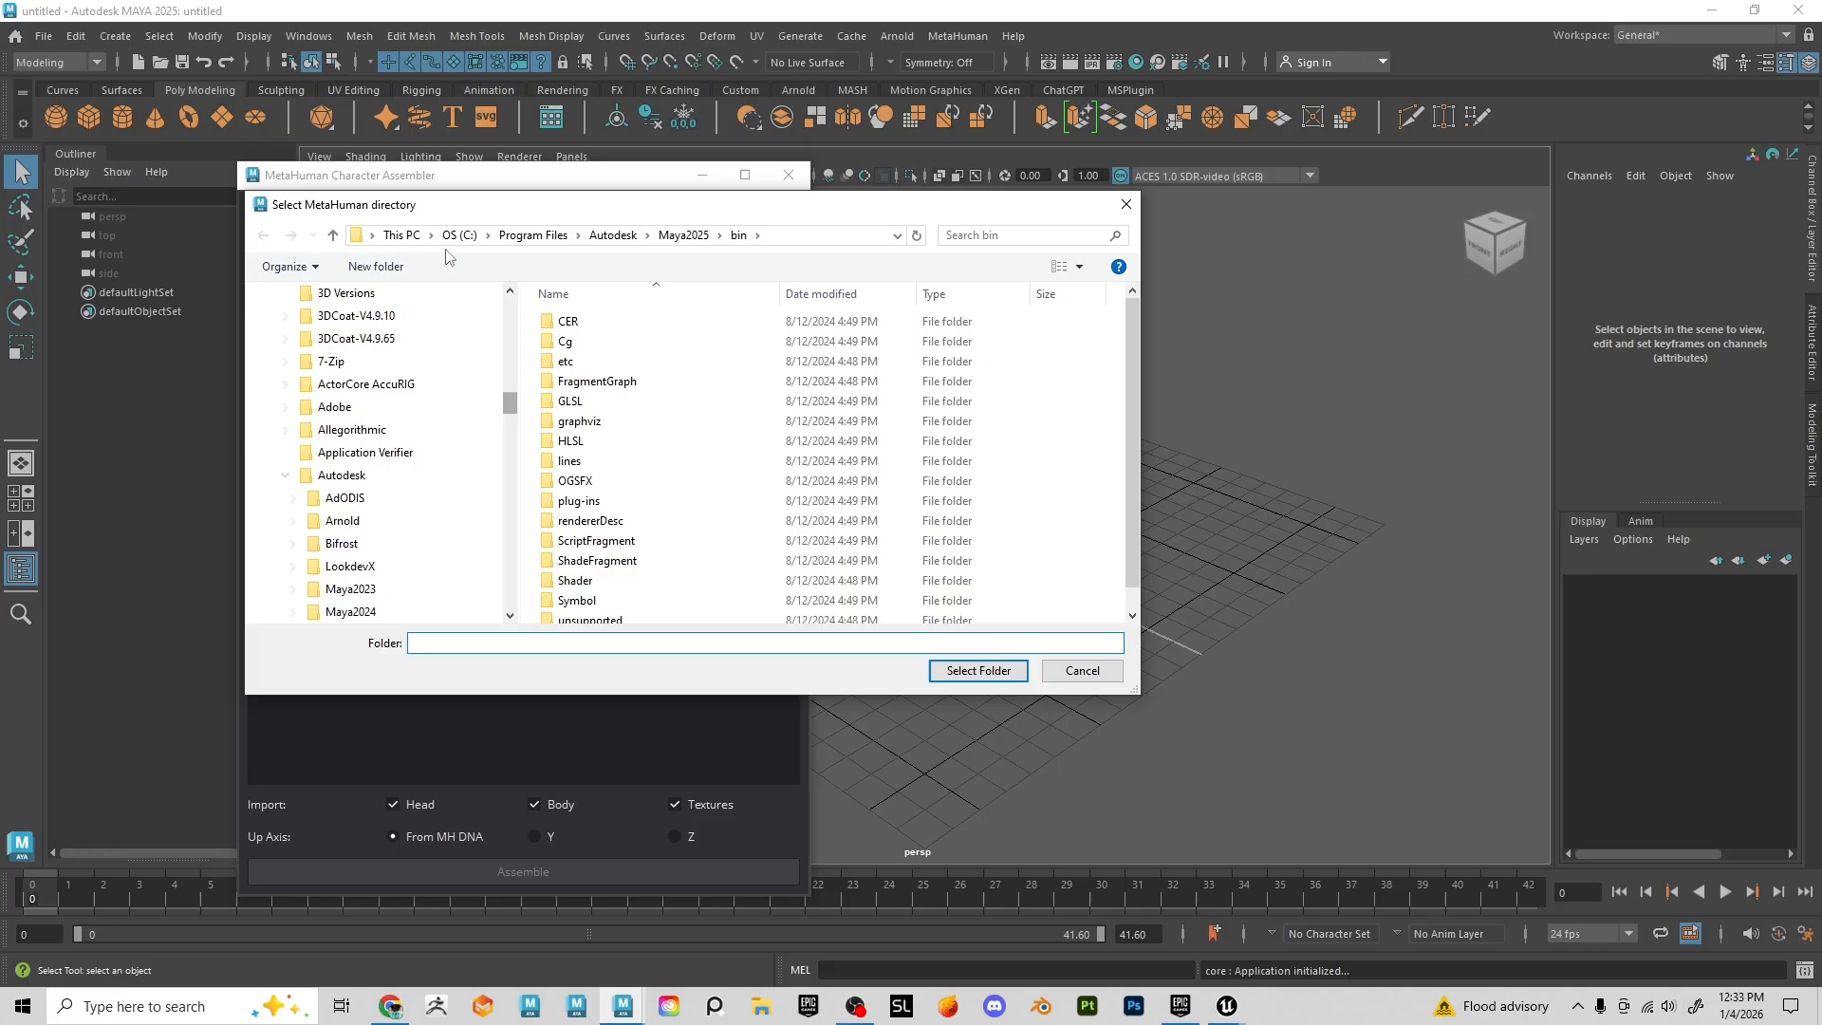
{"action": "left_click", "coordinate": [402, 235]}
{"action": "double_click", "coordinate": [835, 574]}
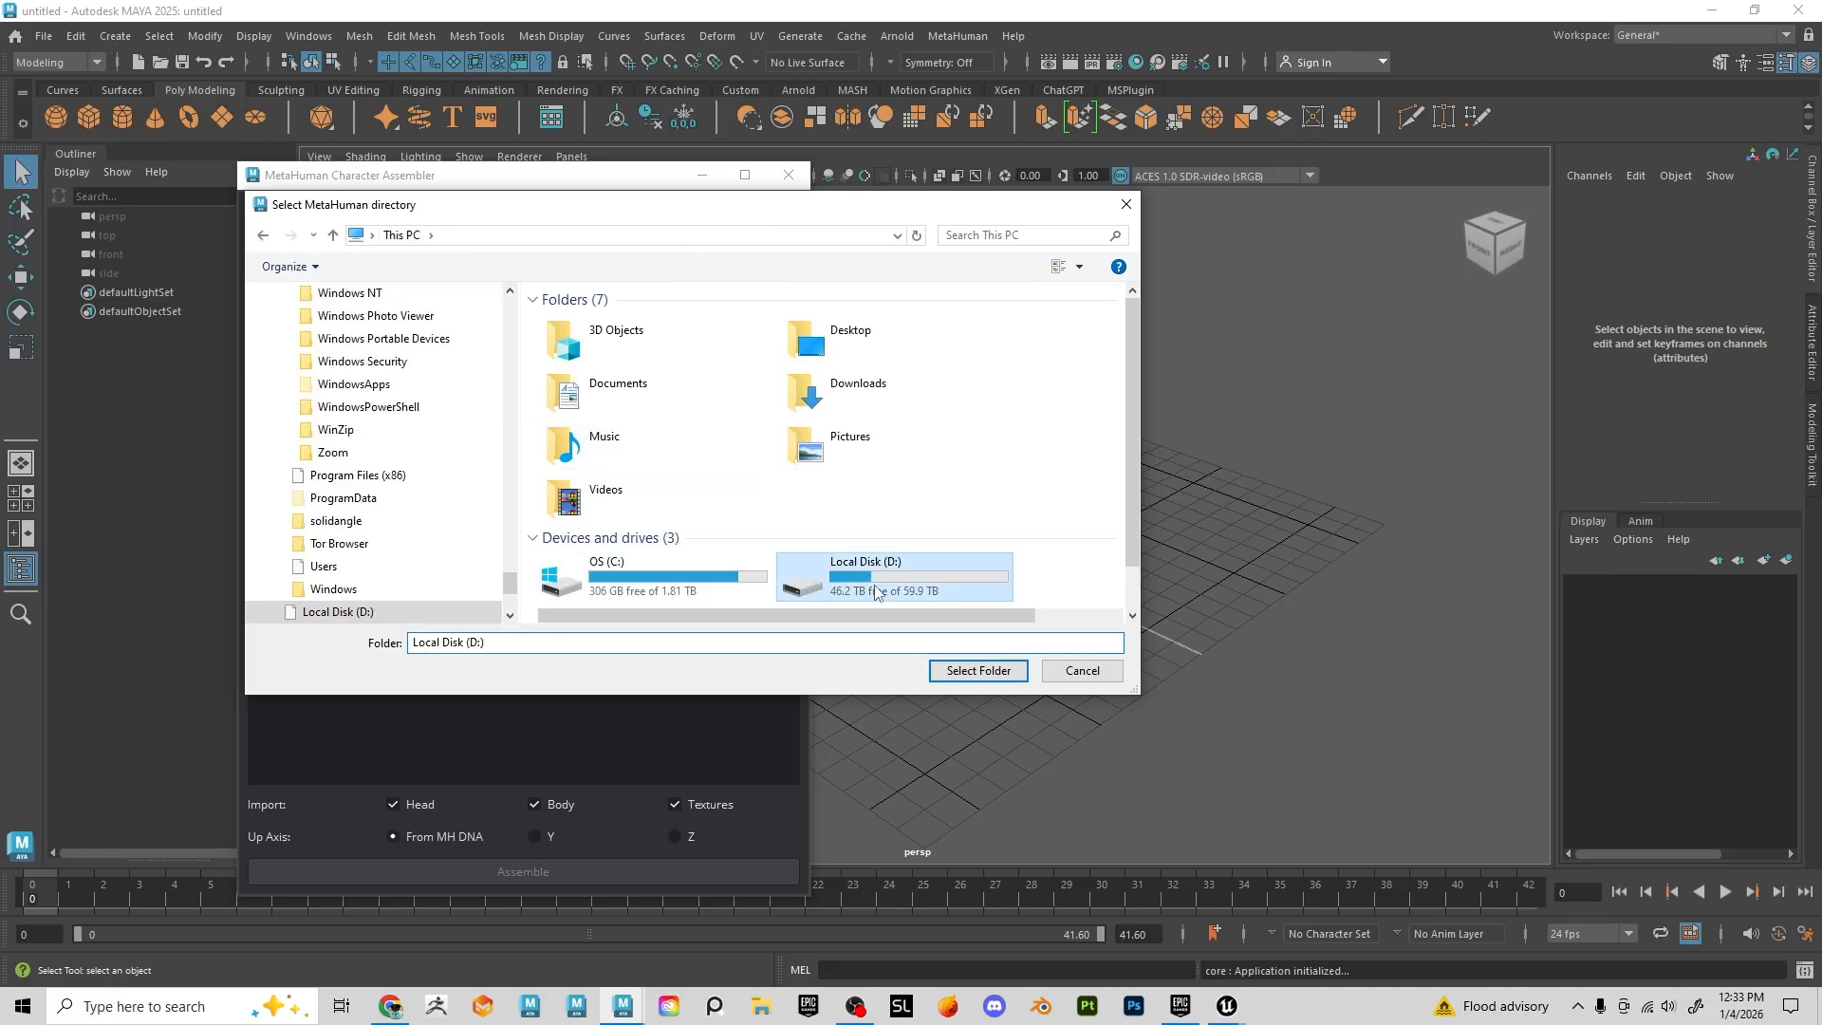
{"action": "scroll", "coordinate": [703, 494], "scroll_direction": "down", "scroll_amount": 5}
{"action": "scroll", "coordinate": [689, 520], "scroll_direction": "down", "scroll_amount": 5}
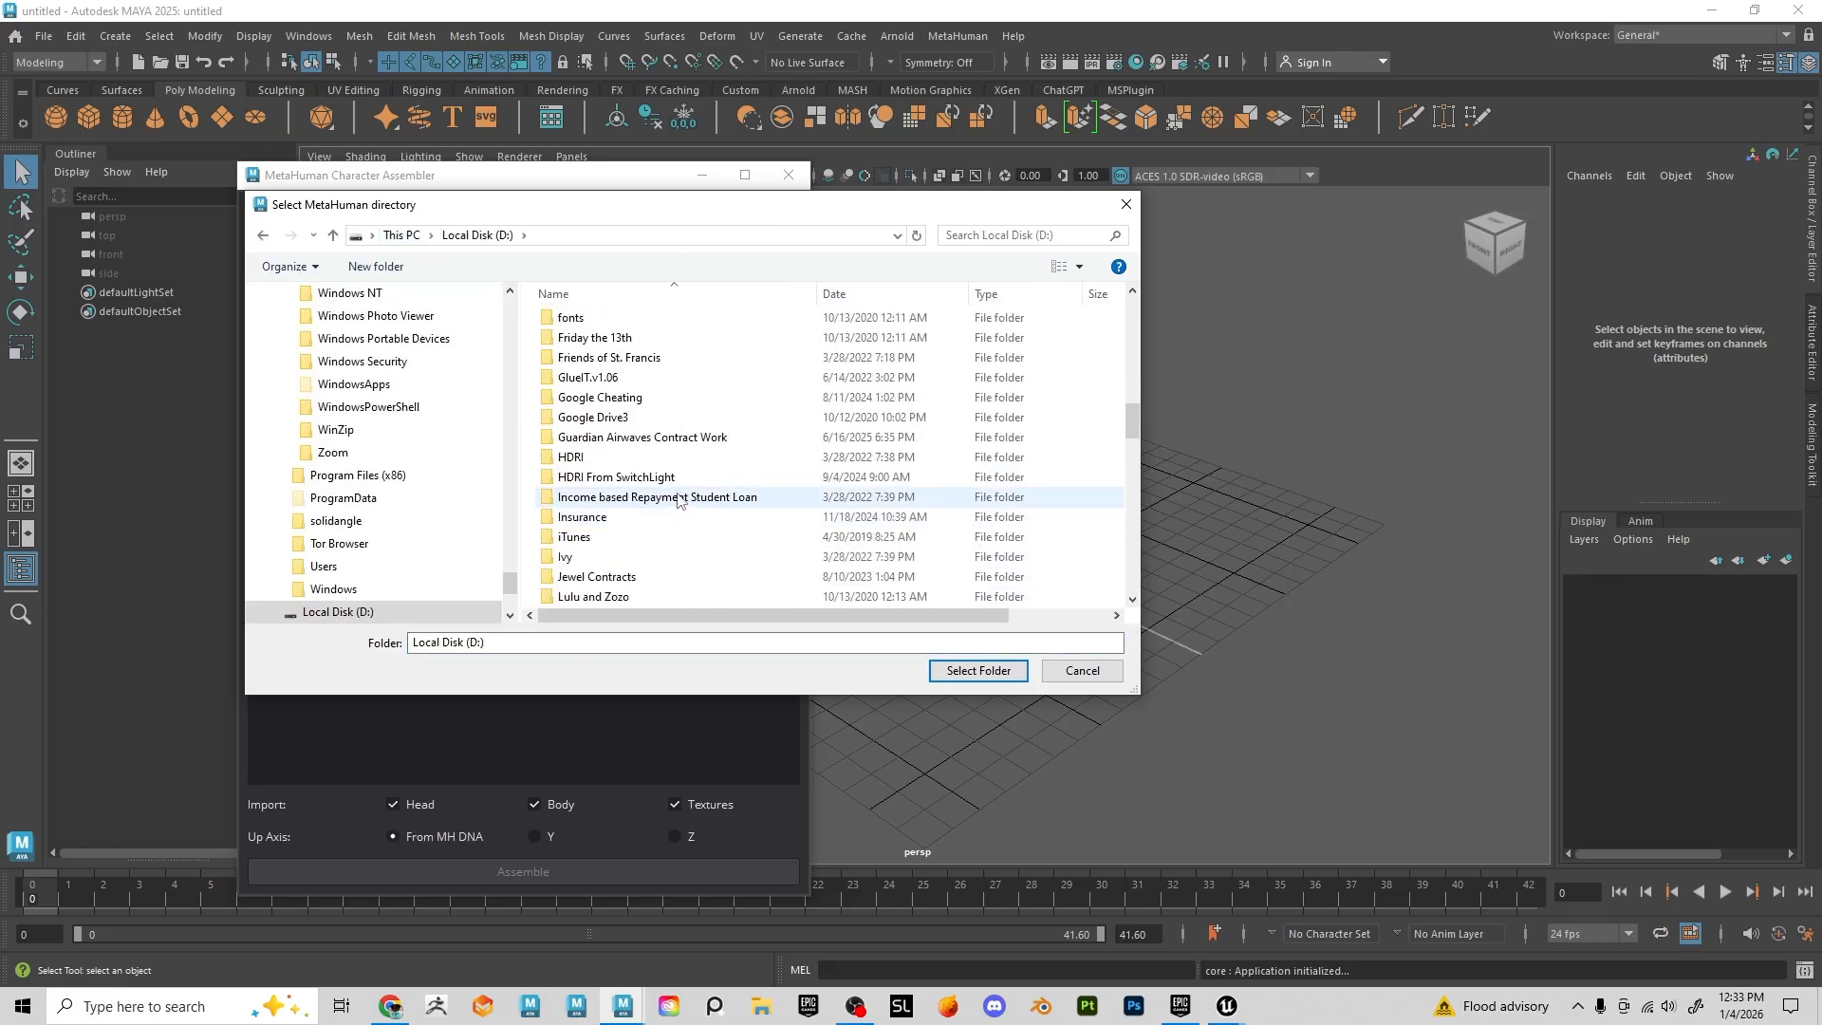
{"action": "scroll", "coordinate": [682, 494], "scroll_direction": "up", "scroll_amount": 1}
{"action": "scroll", "coordinate": [673, 479], "scroll_direction": "down", "scroll_amount": 2}
{"action": "scroll", "coordinate": [669, 479], "scroll_direction": "up", "scroll_amount": 6}
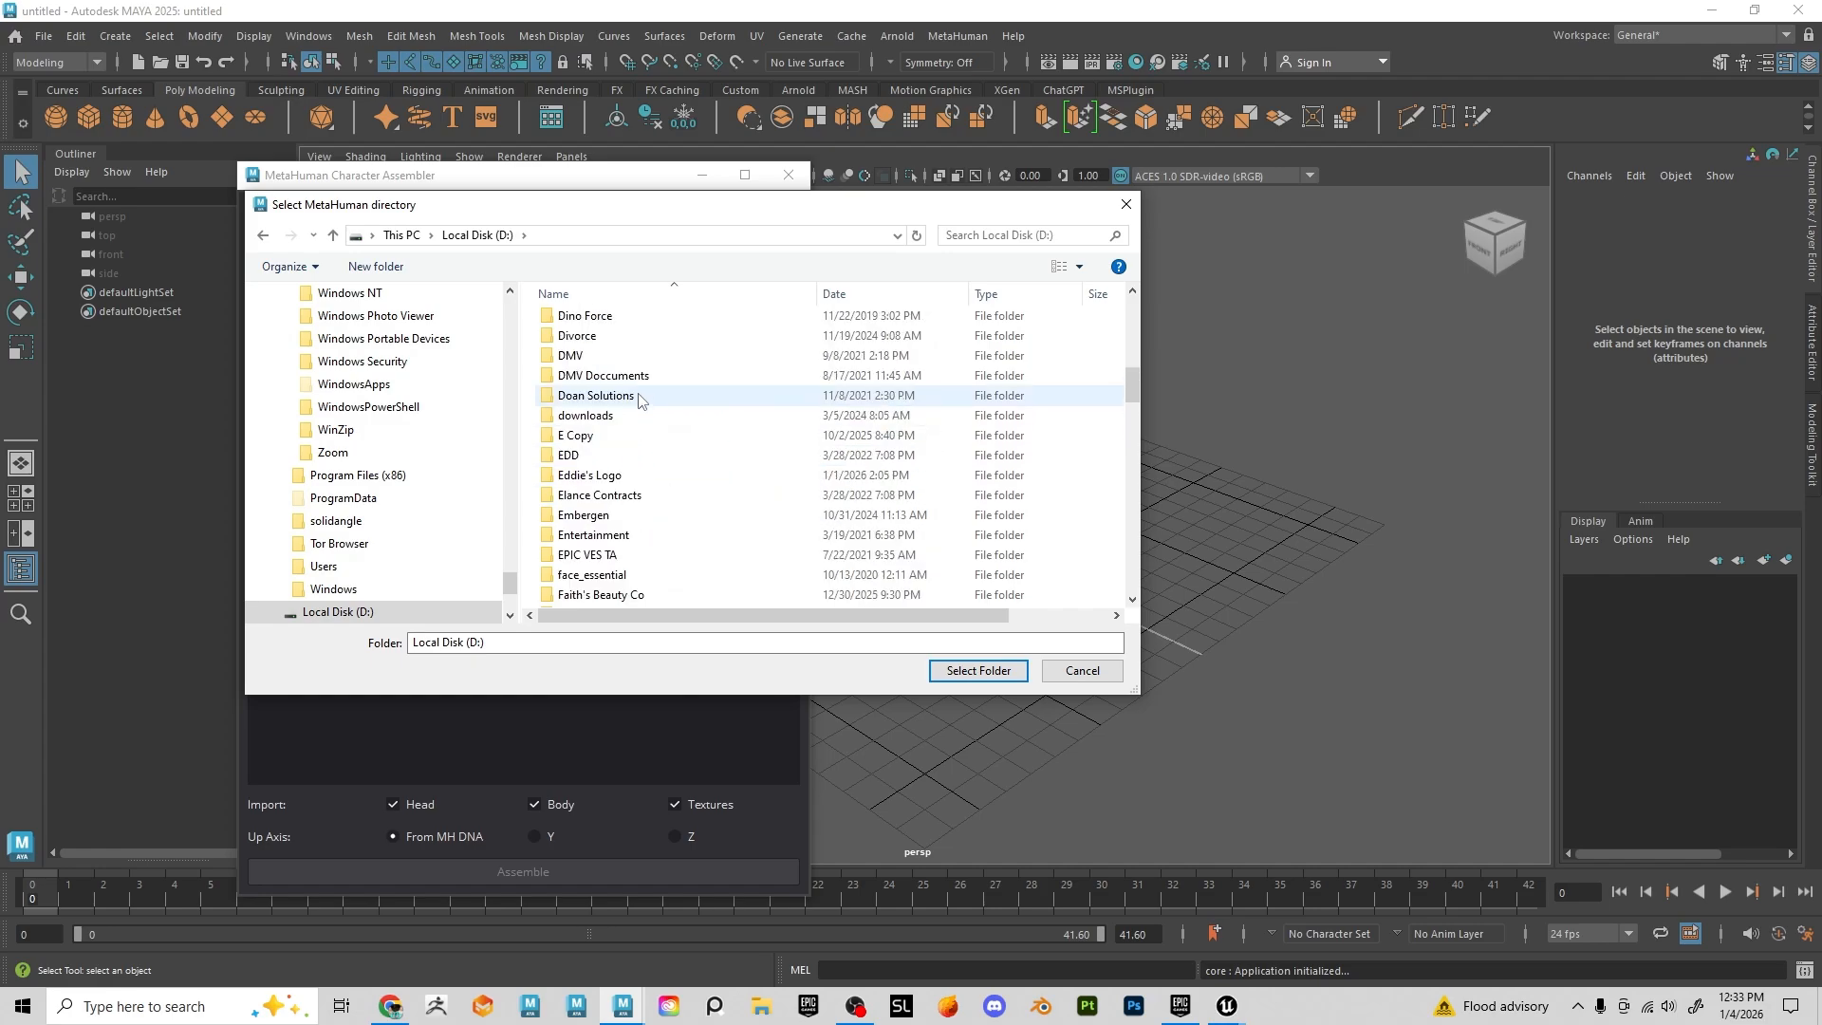
{"action": "scroll", "coordinate": [654, 483], "scroll_direction": "down", "scroll_amount": 1}
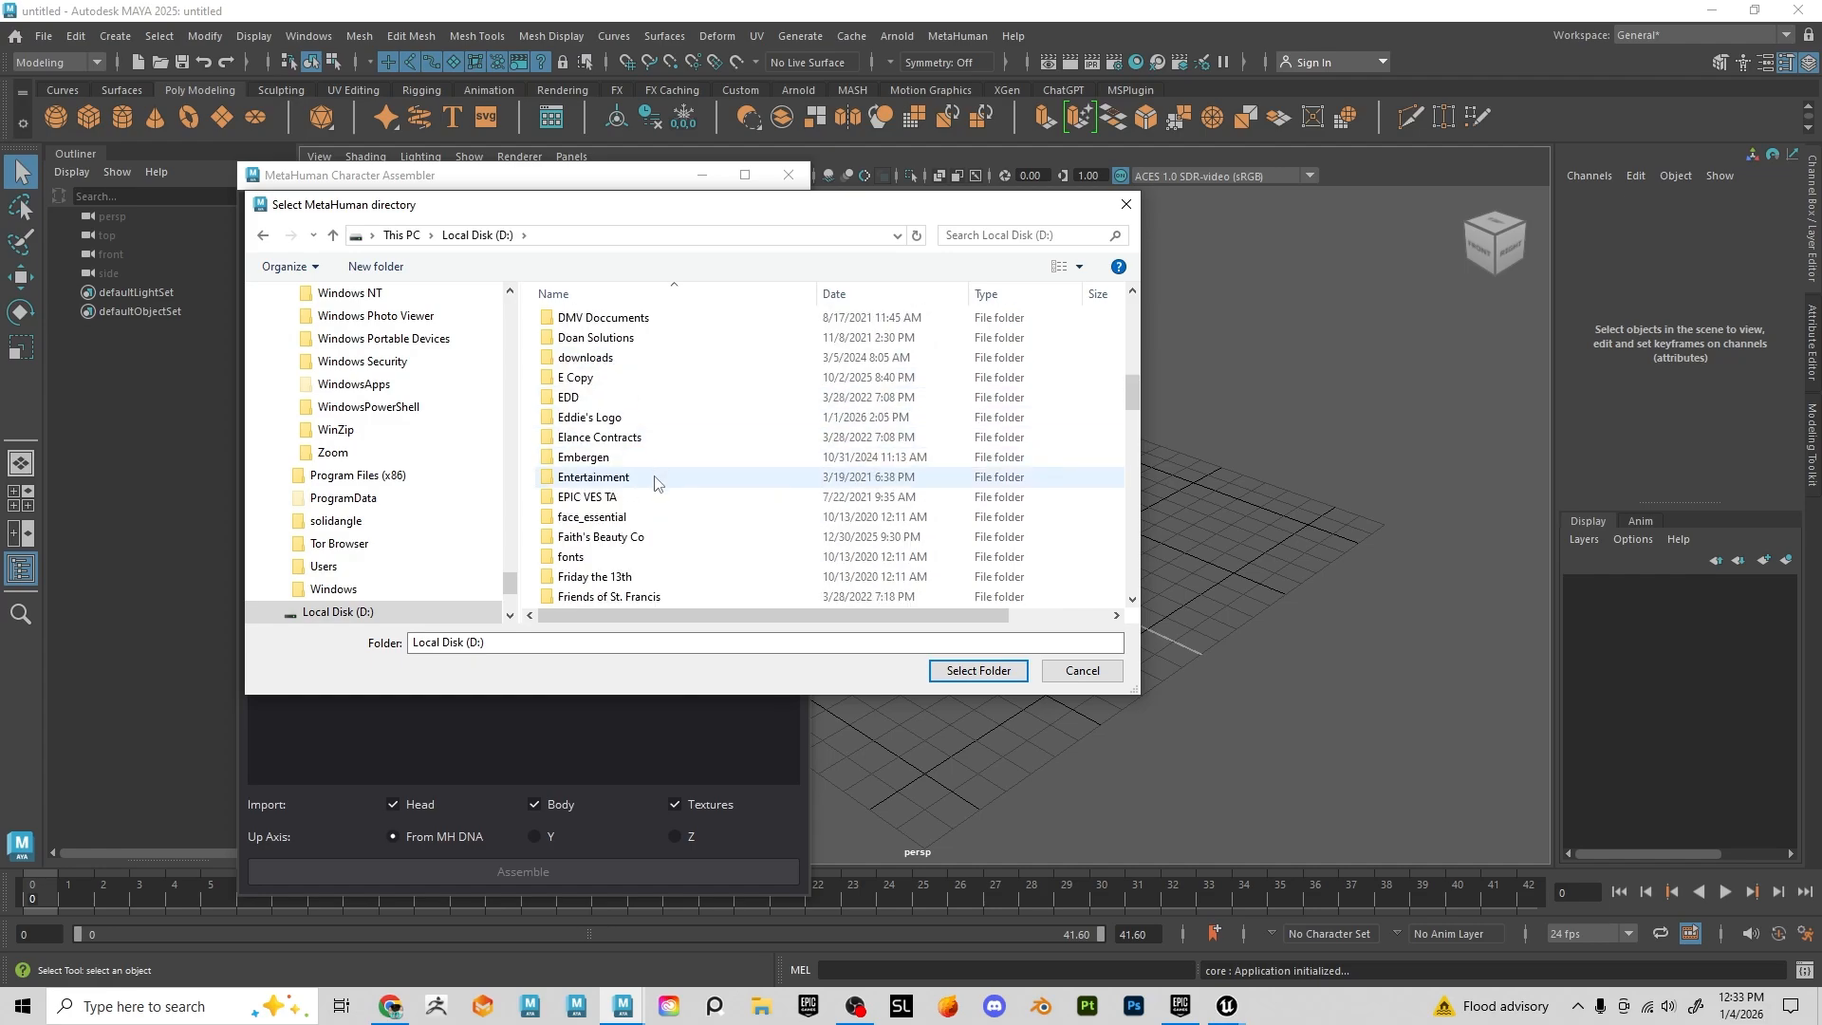
{"action": "scroll", "coordinate": [672, 536], "scroll_direction": "down", "scroll_amount": 3}
{"action": "double_click", "coordinate": [669, 534]}
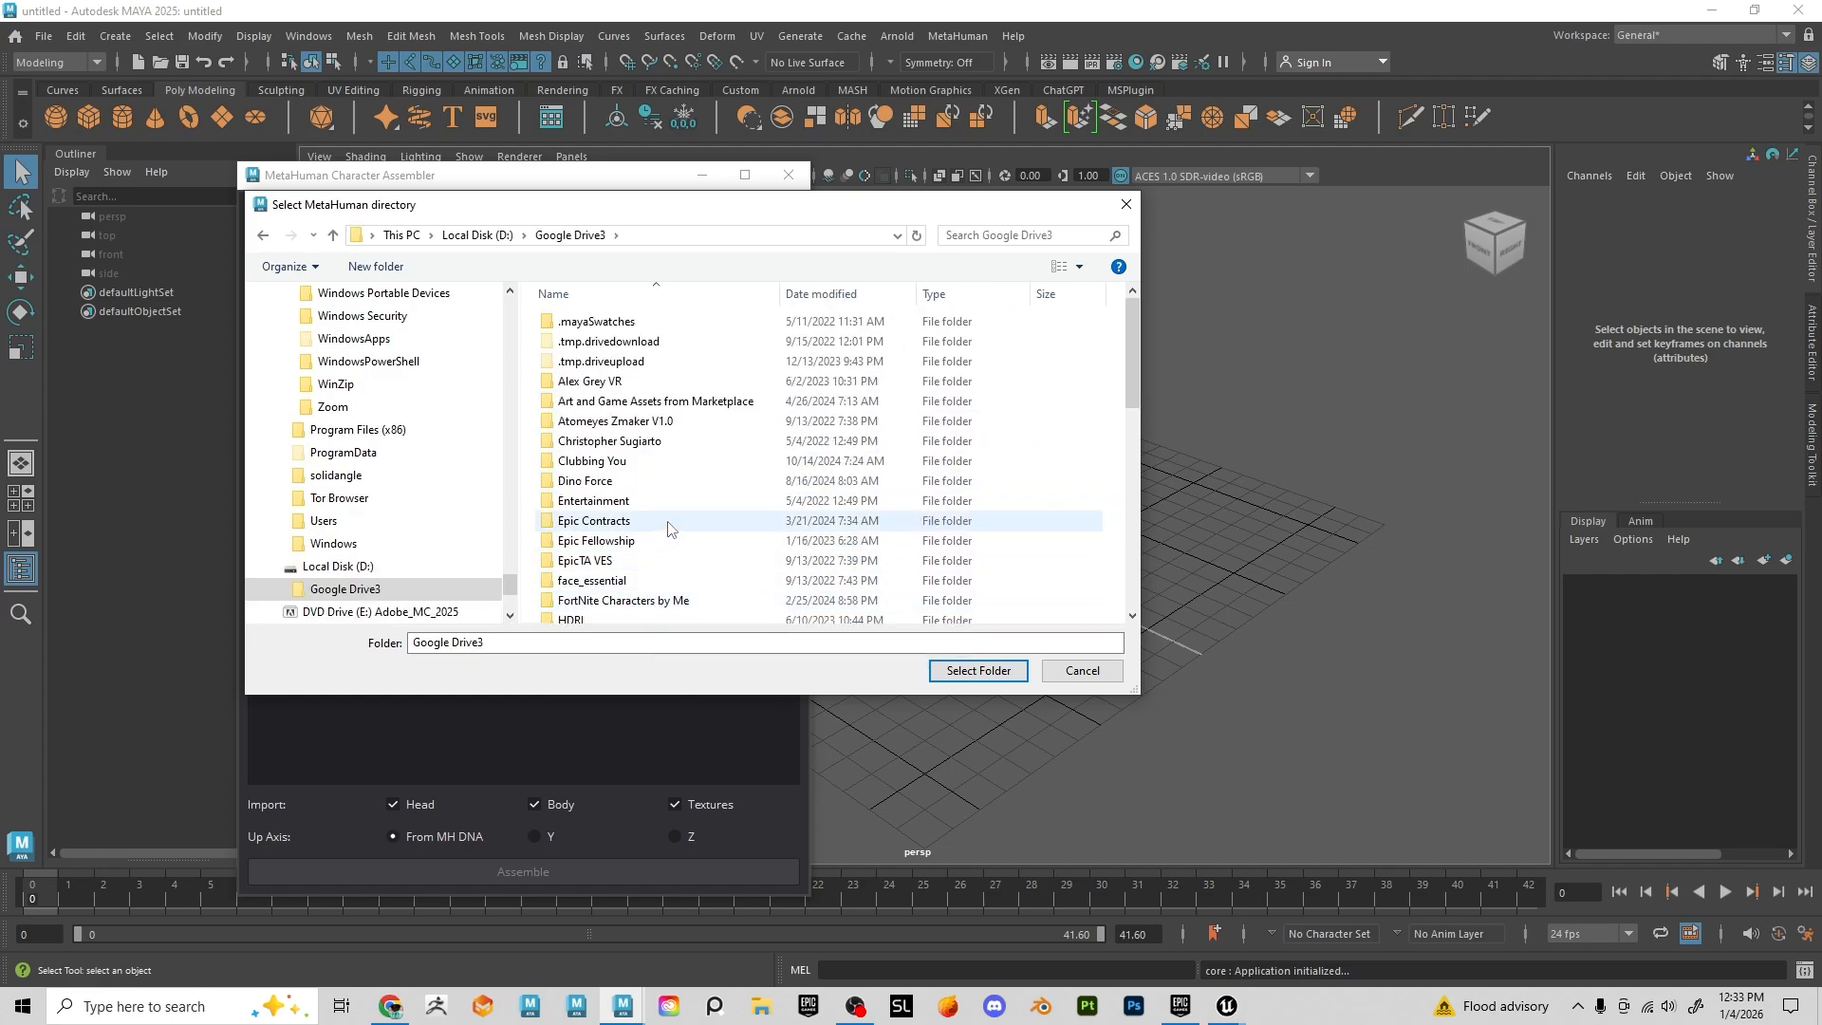
Set the MetaHumans directory to the "MetaHuman to Zbrush 5_7" folder inside My Youtube Channel
{"action": "scroll", "coordinate": [669, 529], "scroll_direction": "down", "scroll_amount": 2}
{"action": "scroll", "coordinate": [711, 532], "scroll_direction": "down", "scroll_amount": 3}
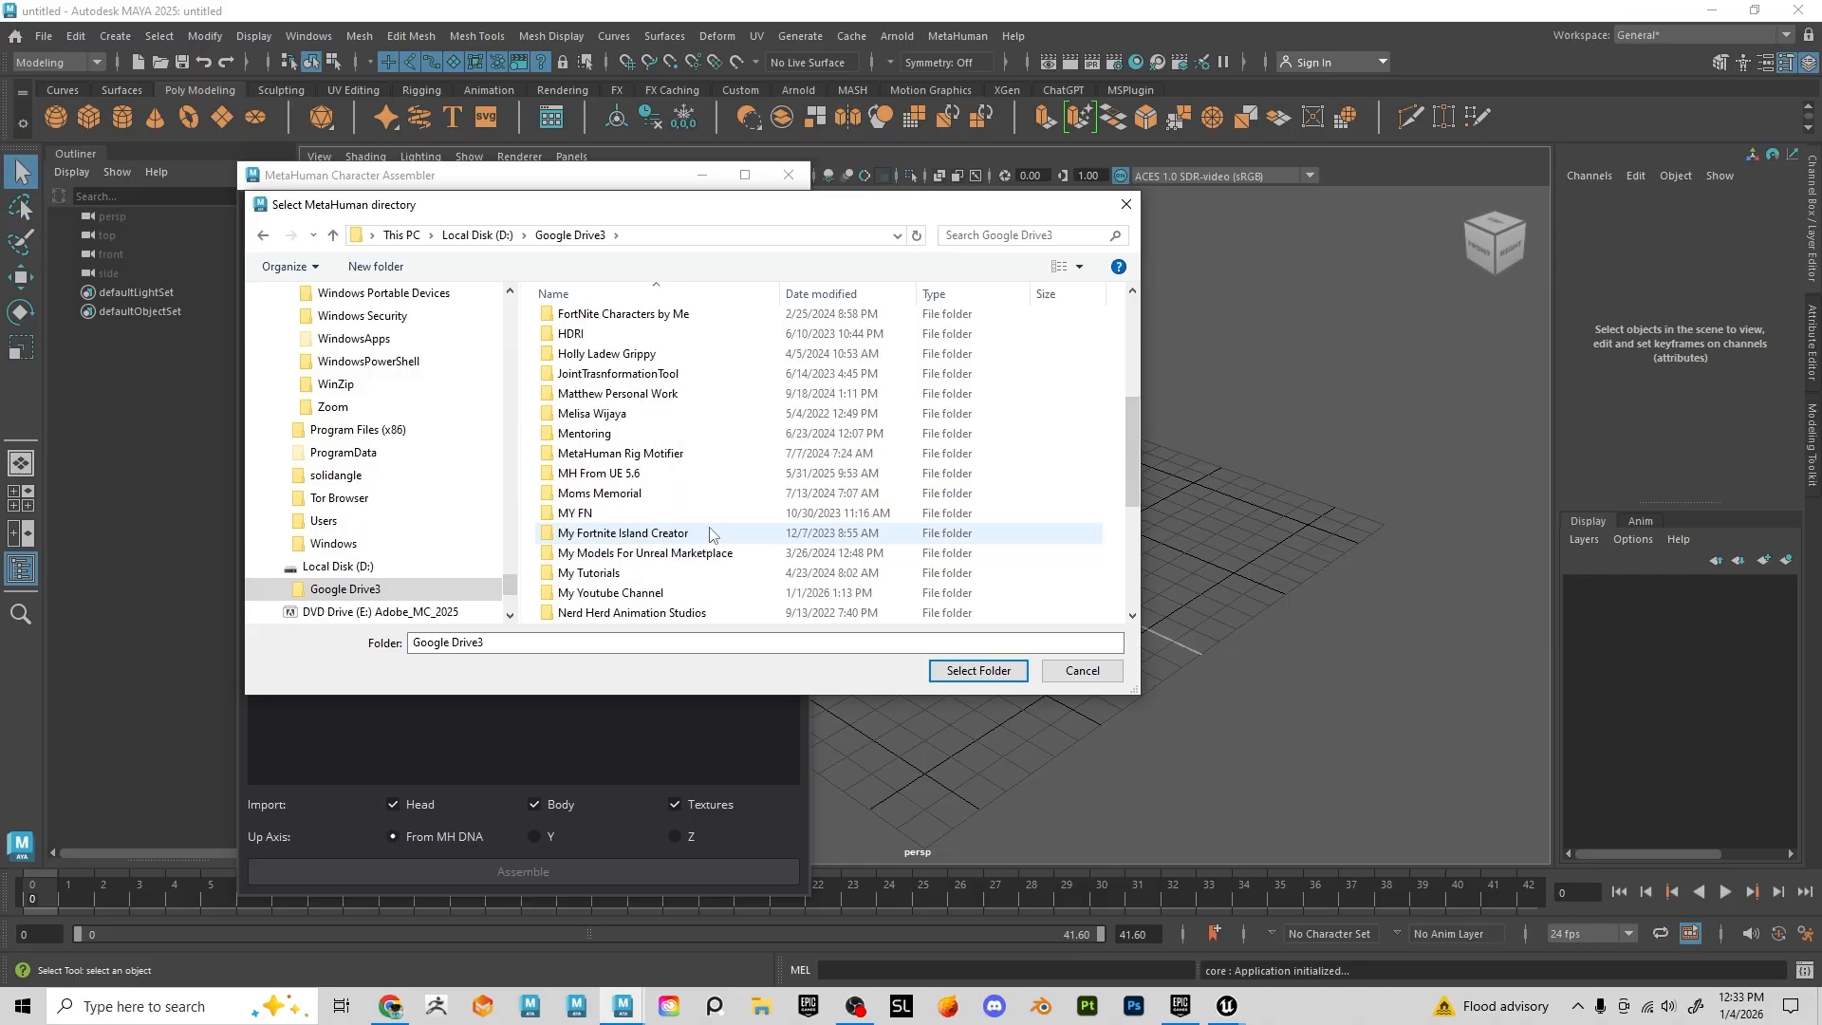
{"action": "scroll", "coordinate": [740, 546], "scroll_direction": "down", "scroll_amount": 2}
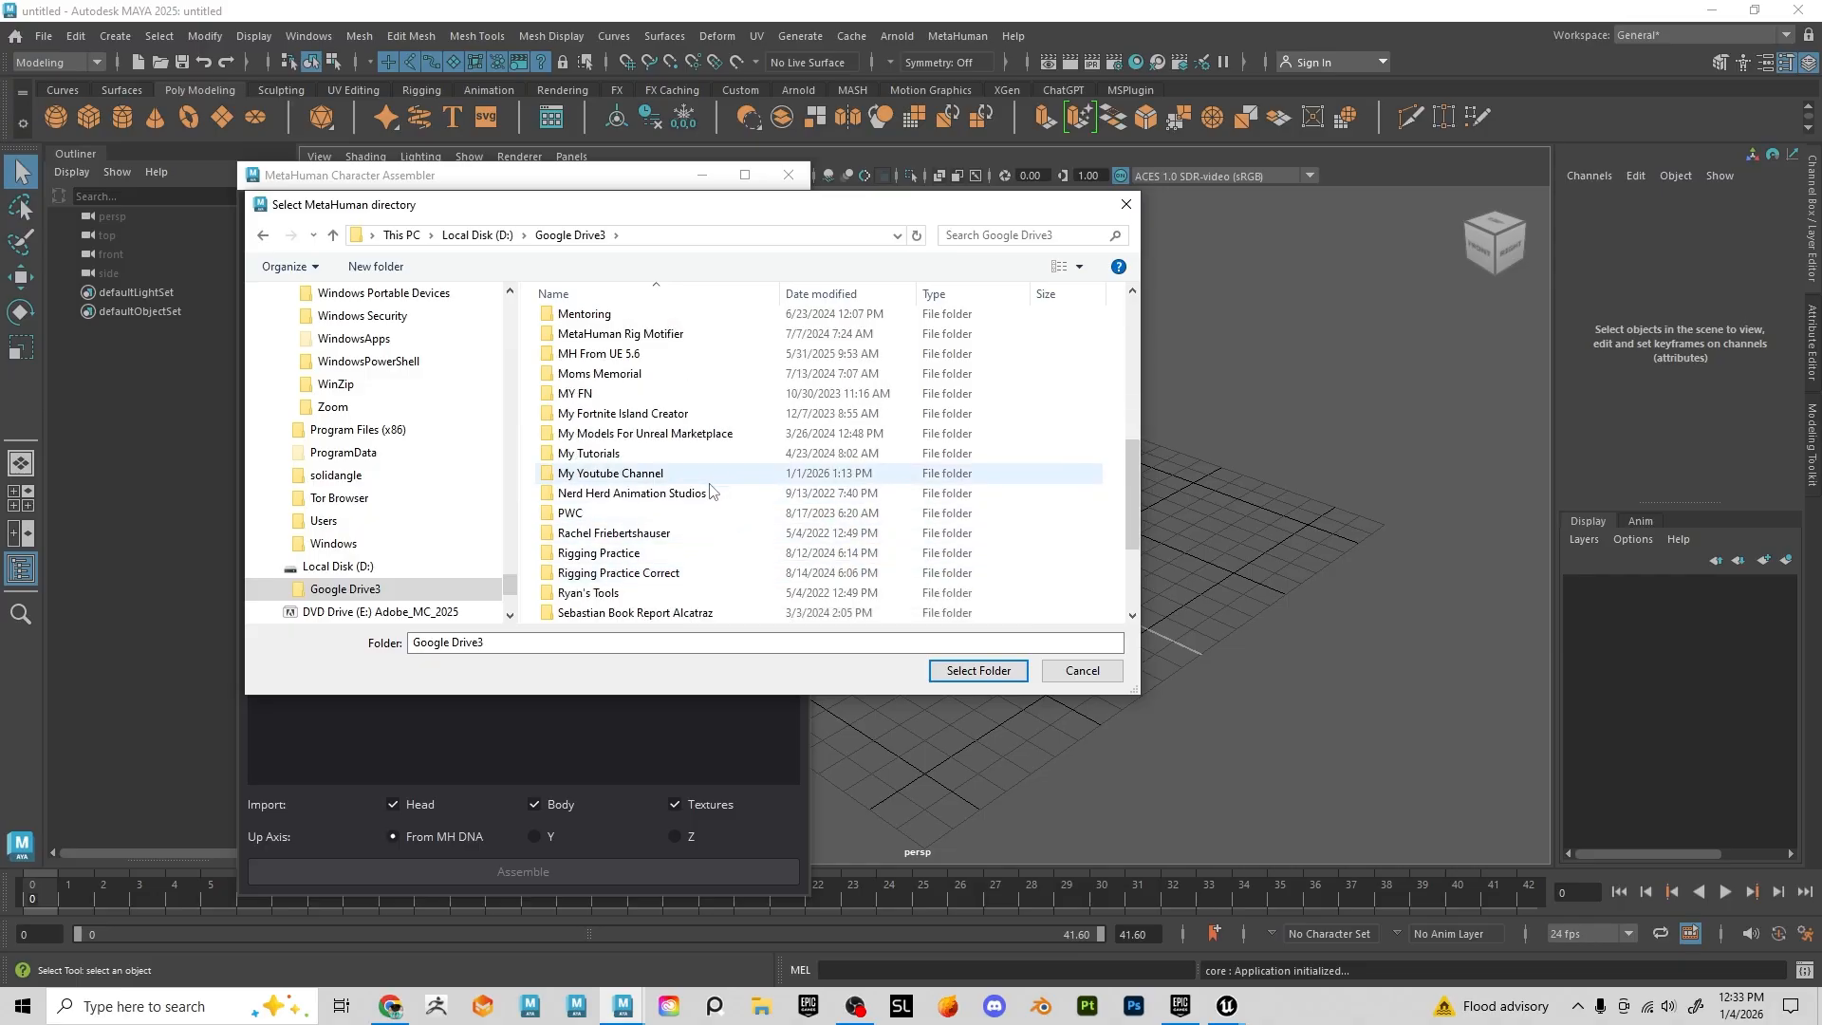
{"action": "double_click", "coordinate": [643, 474]}
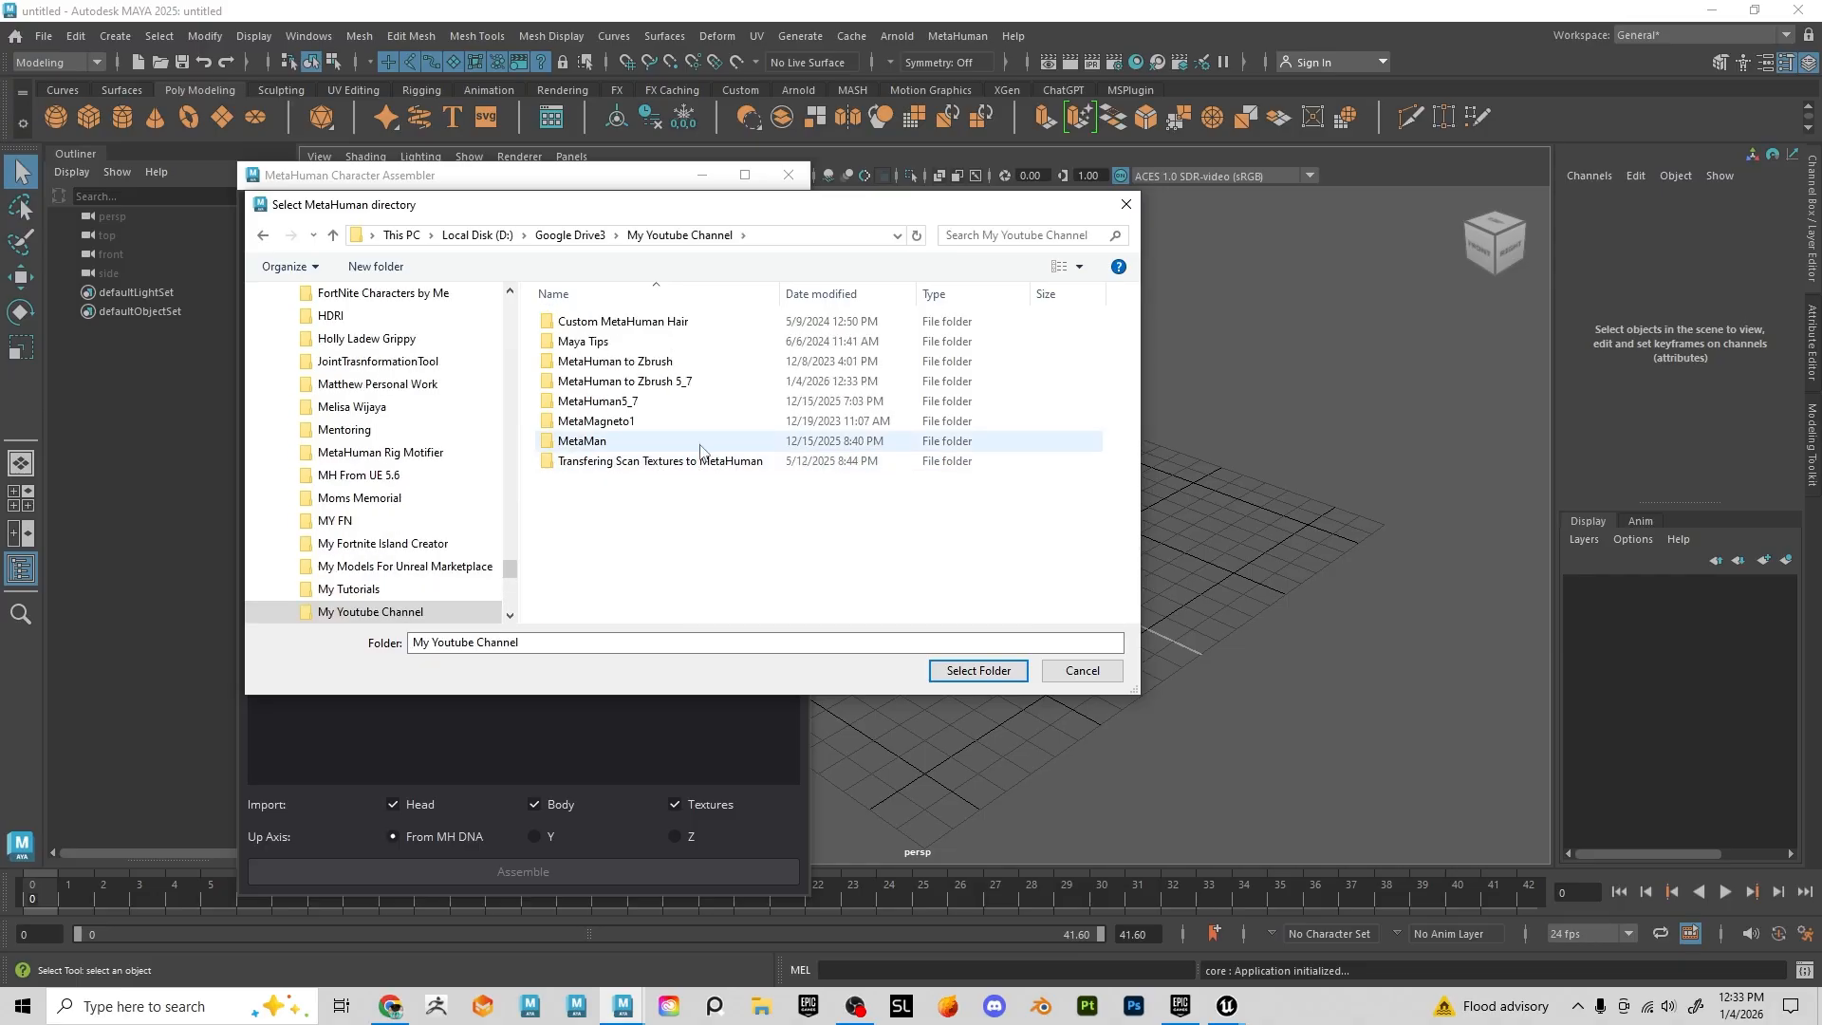
{"action": "double_click", "coordinate": [635, 385]}
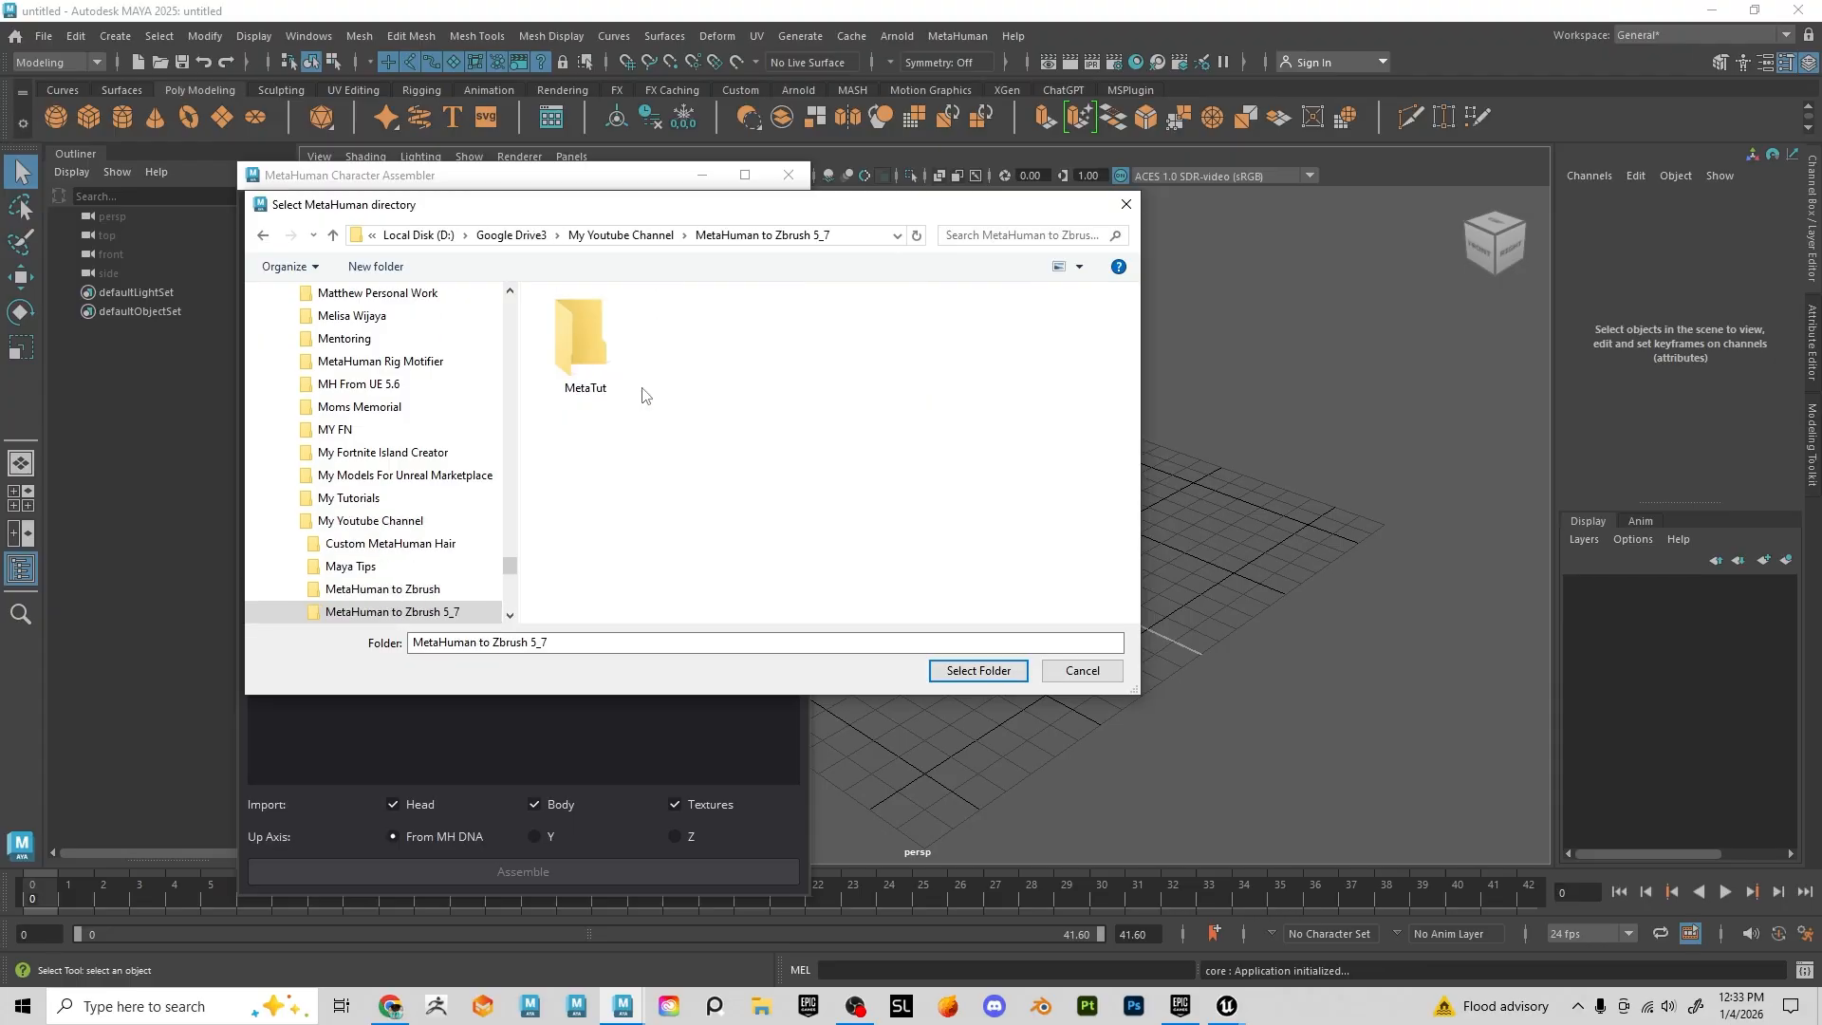
{"action": "left_click", "coordinate": [981, 674]}
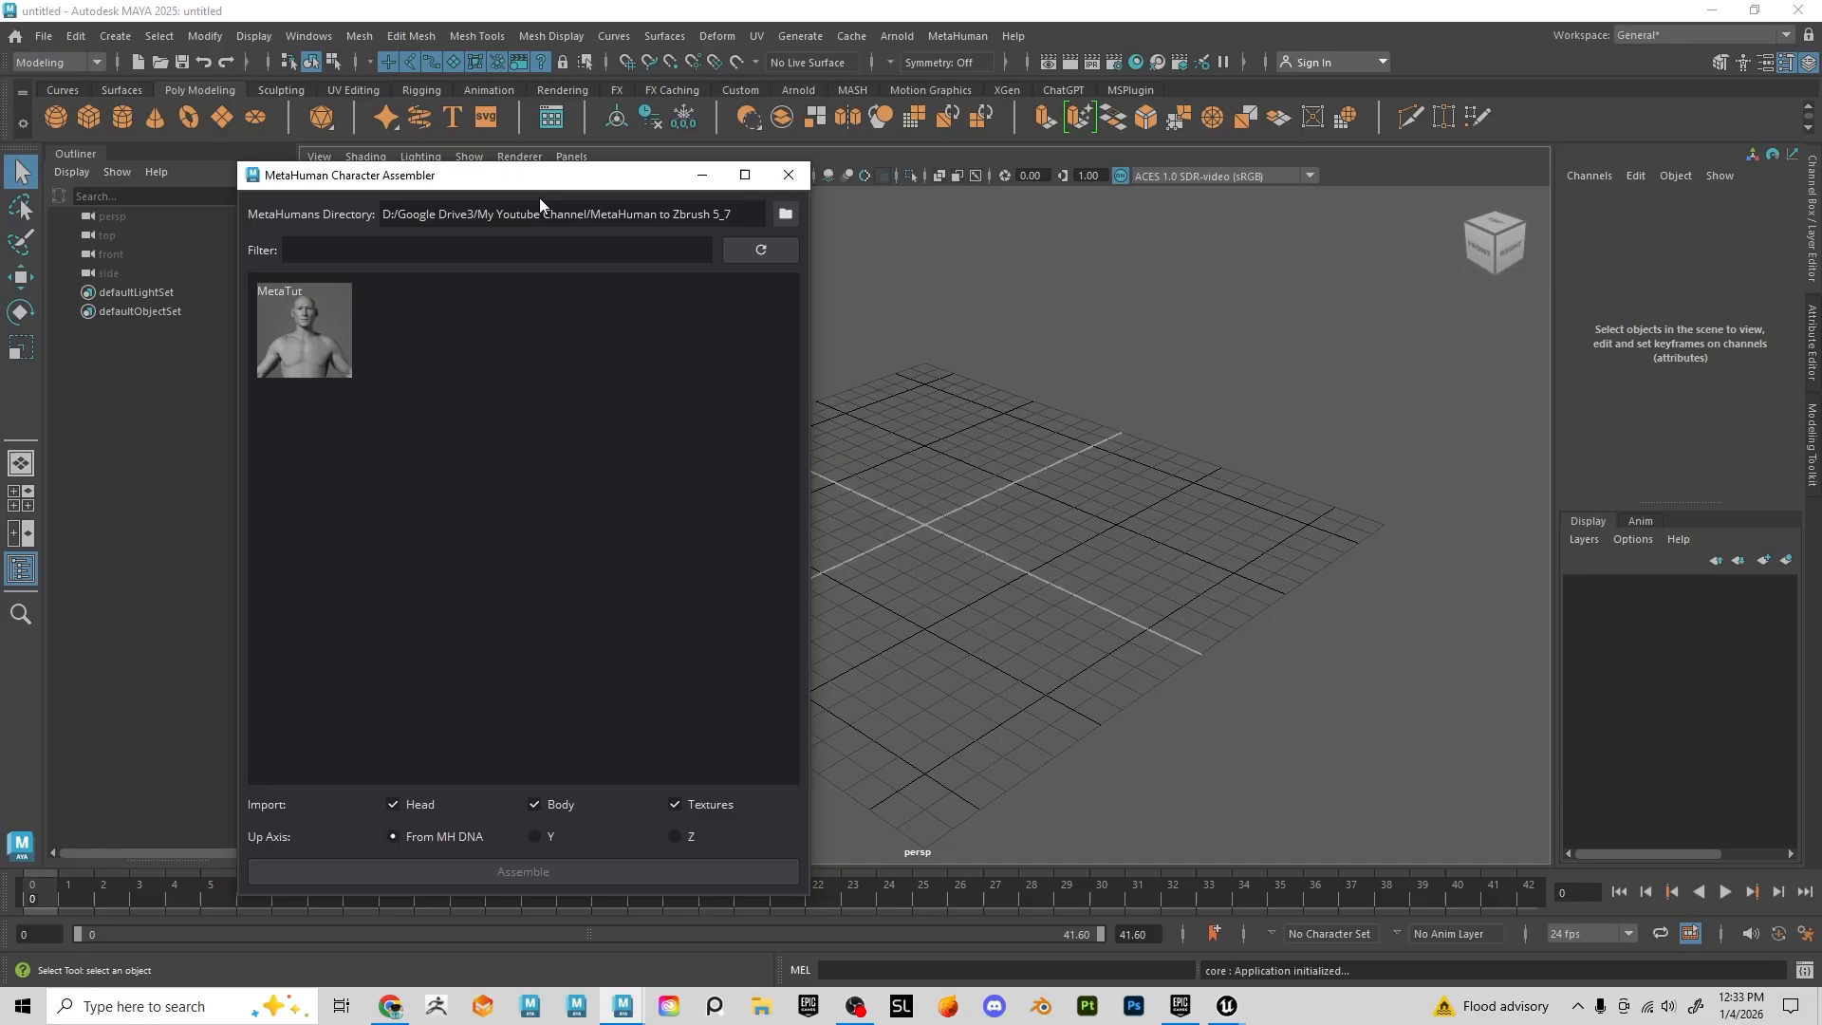
Assemble the MetaTut character with Head, Body and Textures imported and the up axis from MH DNA, accepting the loss of unsaved progress
{"action": "left_click_drag", "start_coordinate": [551, 183], "coordinate": [592, 192]}
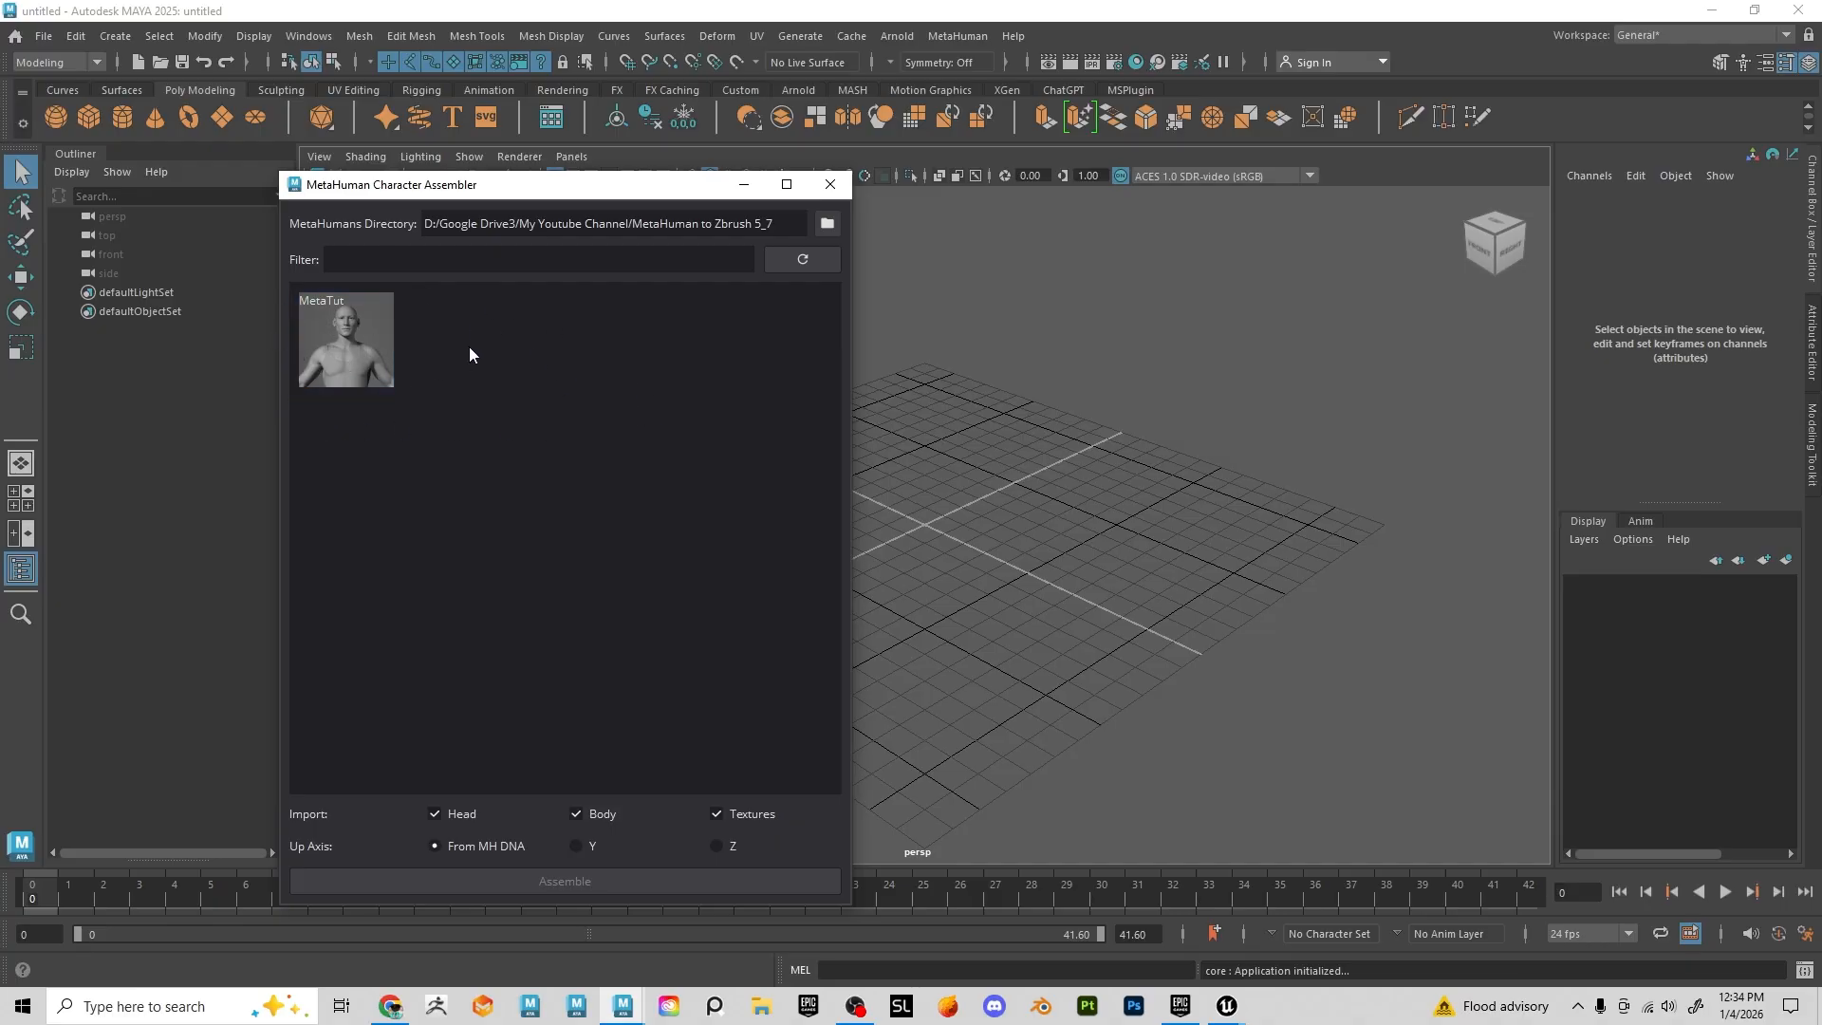
{"action": "left_click", "coordinate": [359, 370]}
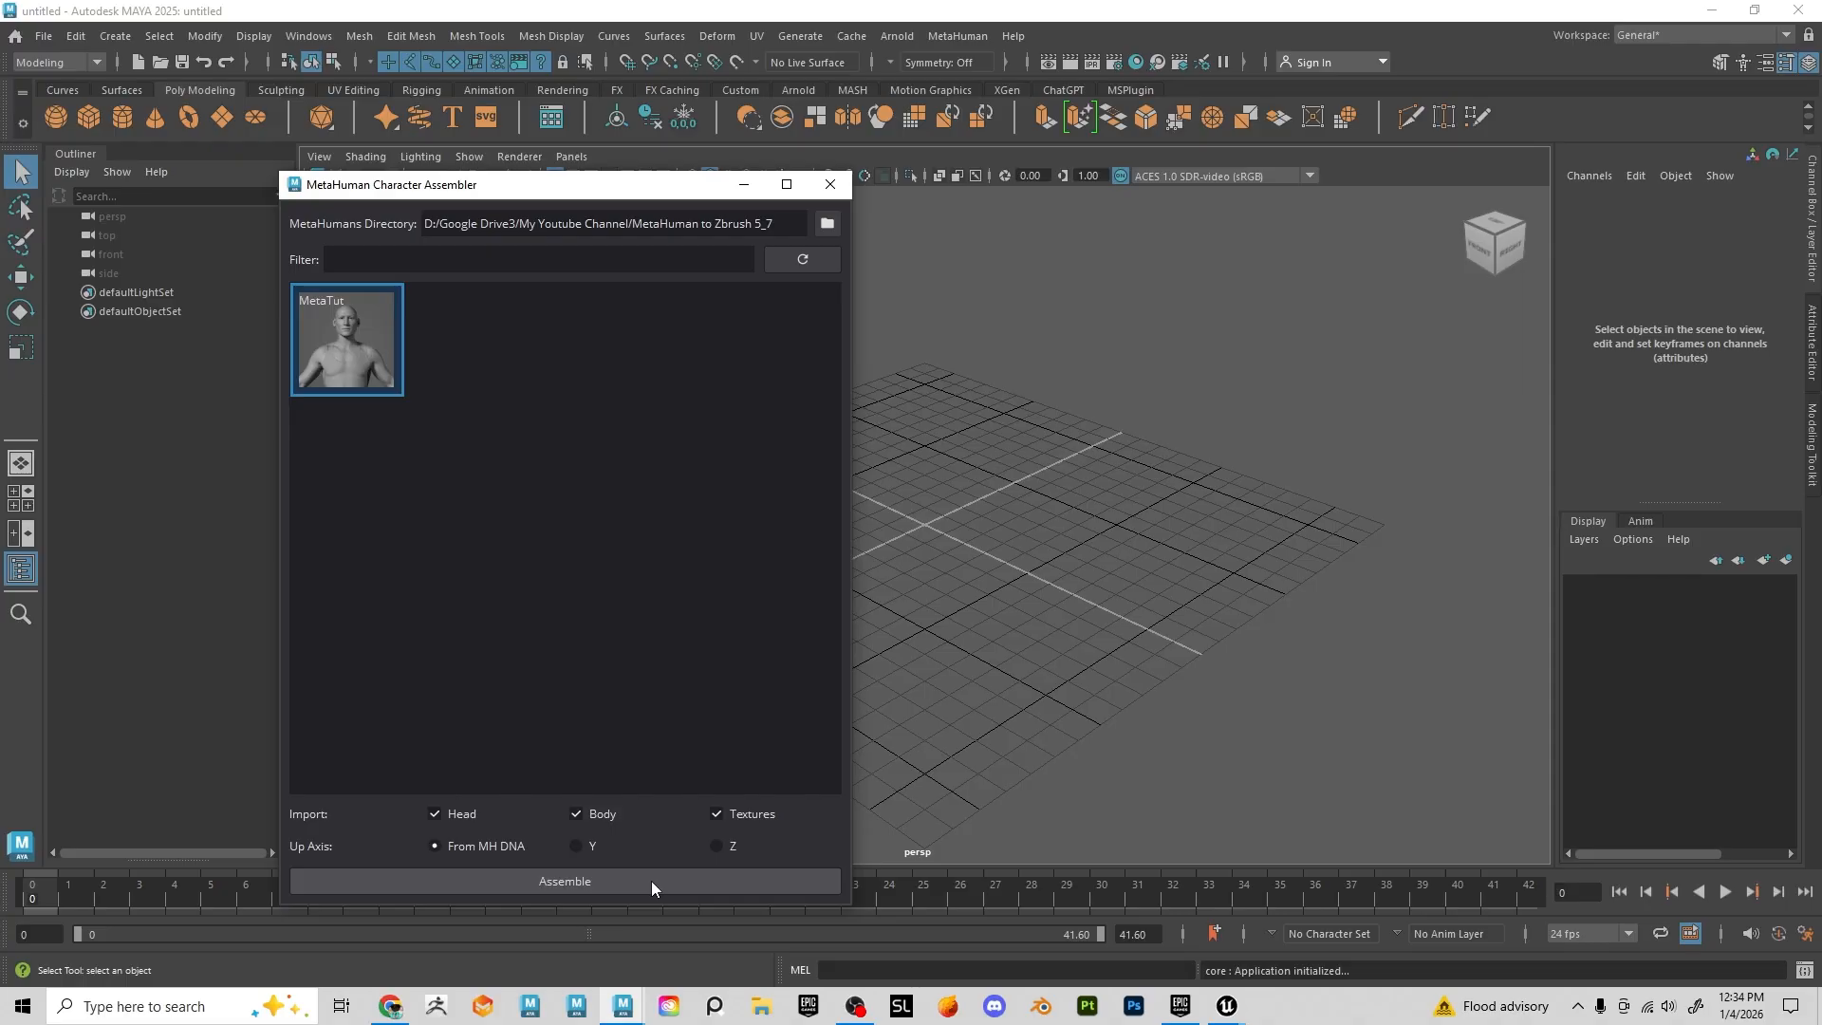
{"action": "left_click", "coordinate": [586, 882]}
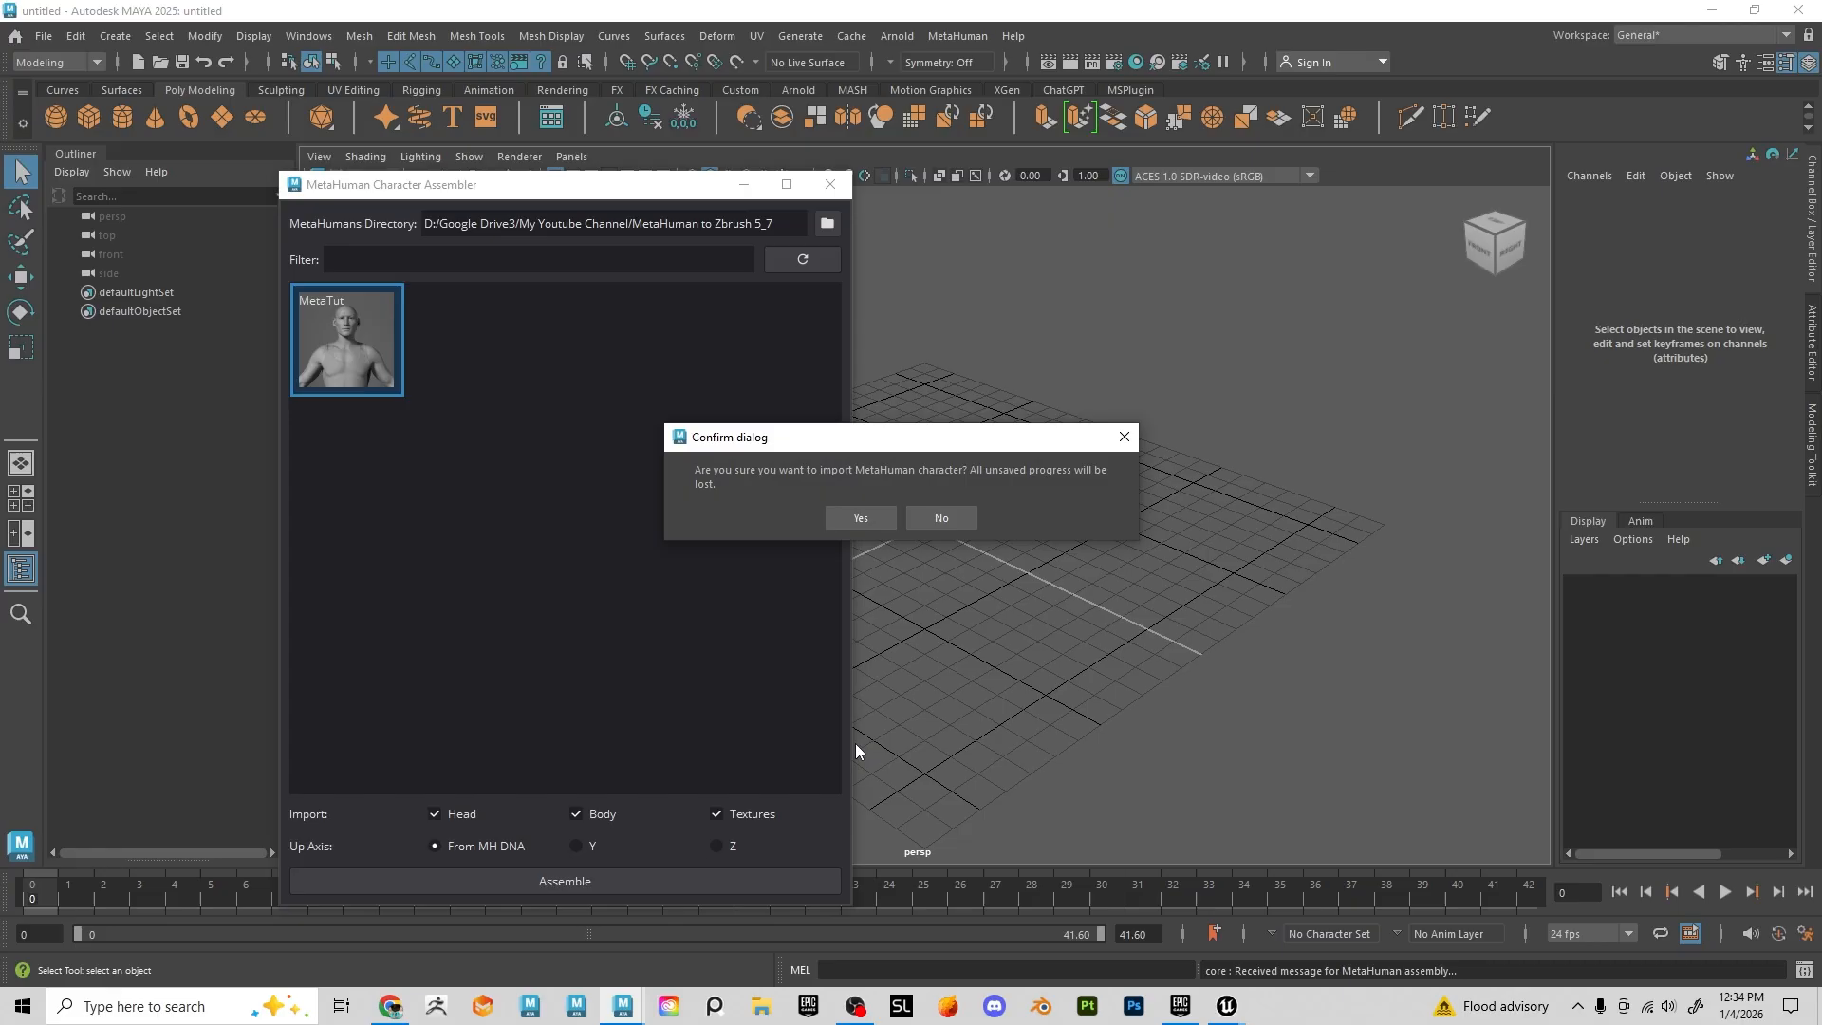
{"action": "left_click", "coordinate": [859, 518]}
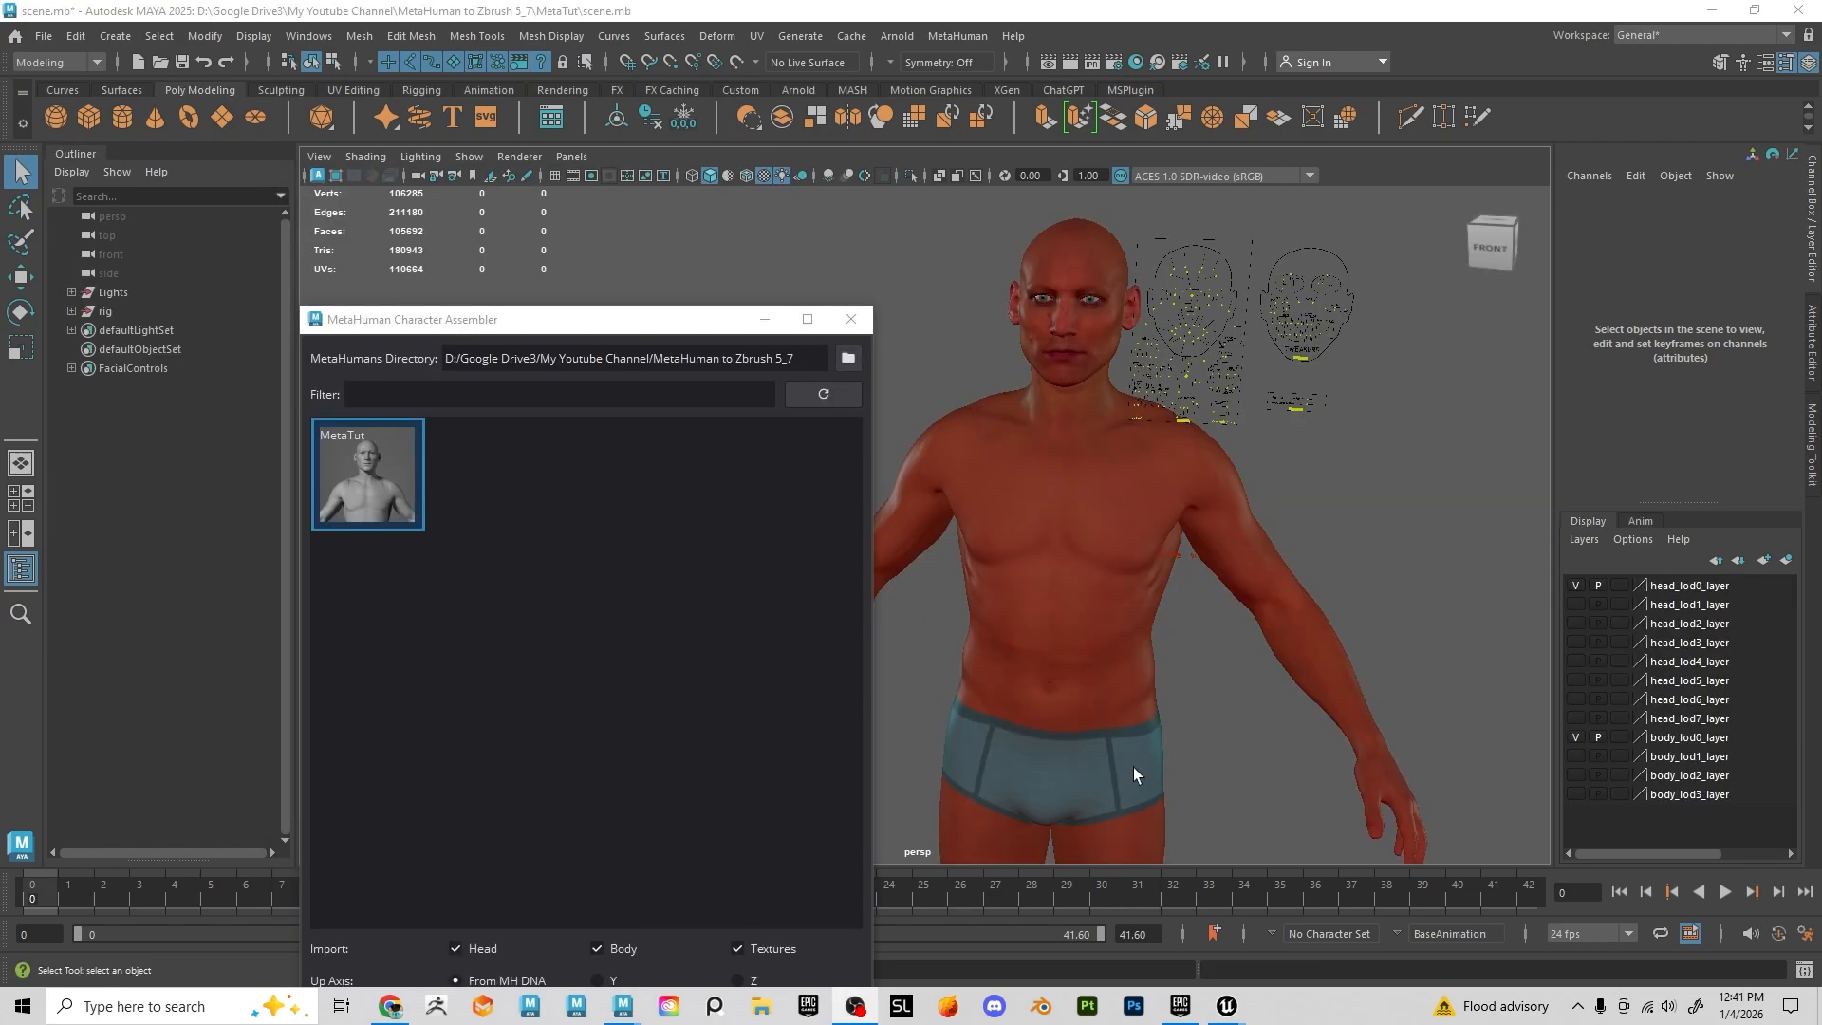
Frame the assembled character's head with its facial control boards and close the MetaHuman Character Assembler
{"action": "left_click_drag", "start_coordinate": [1220, 498], "coordinate": [1107, 499], "text": "alt"}
{"action": "right_click_drag", "start_coordinate": [1107, 498], "coordinate": [1294, 551], "text": "alt"}
{"action": "middle_click_drag", "start_coordinate": [1294, 550], "coordinate": [1209, 674], "text": "alt"}
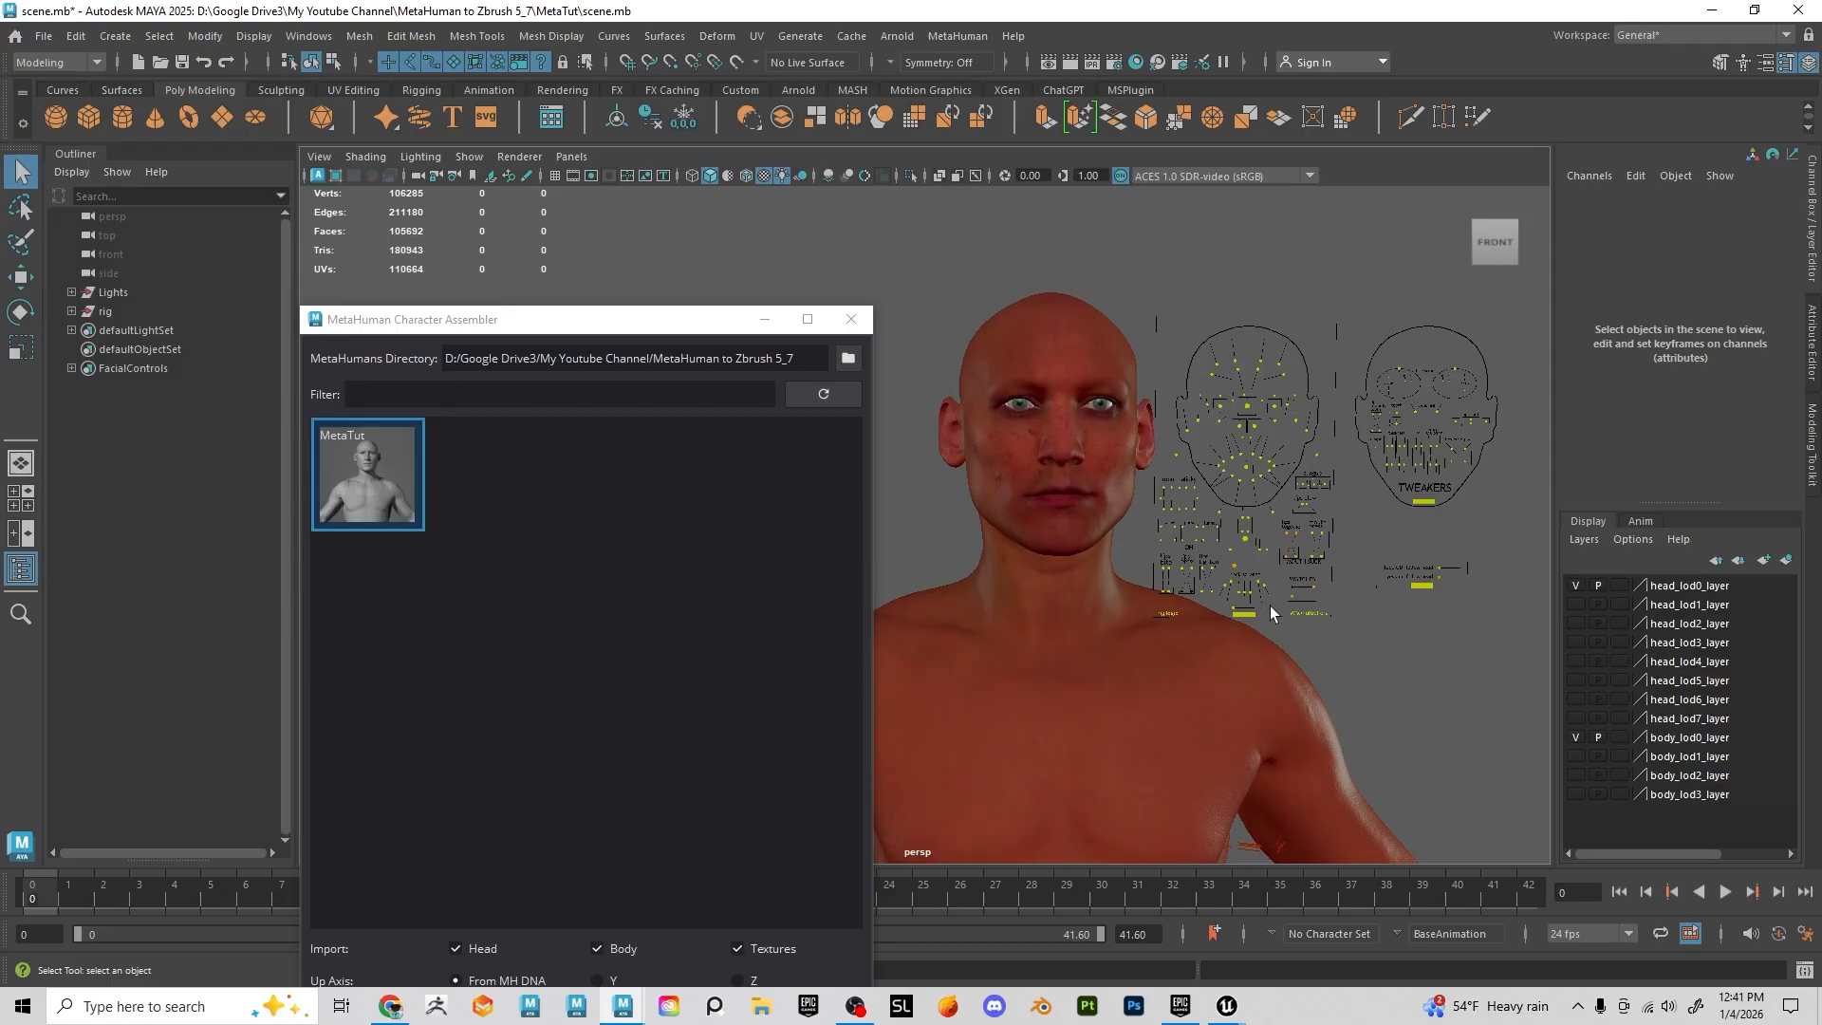
{"action": "left_click_drag", "start_coordinate": [1269, 607], "coordinate": [1240, 615], "text": "alt"}
{"action": "left_click", "coordinate": [853, 321]}
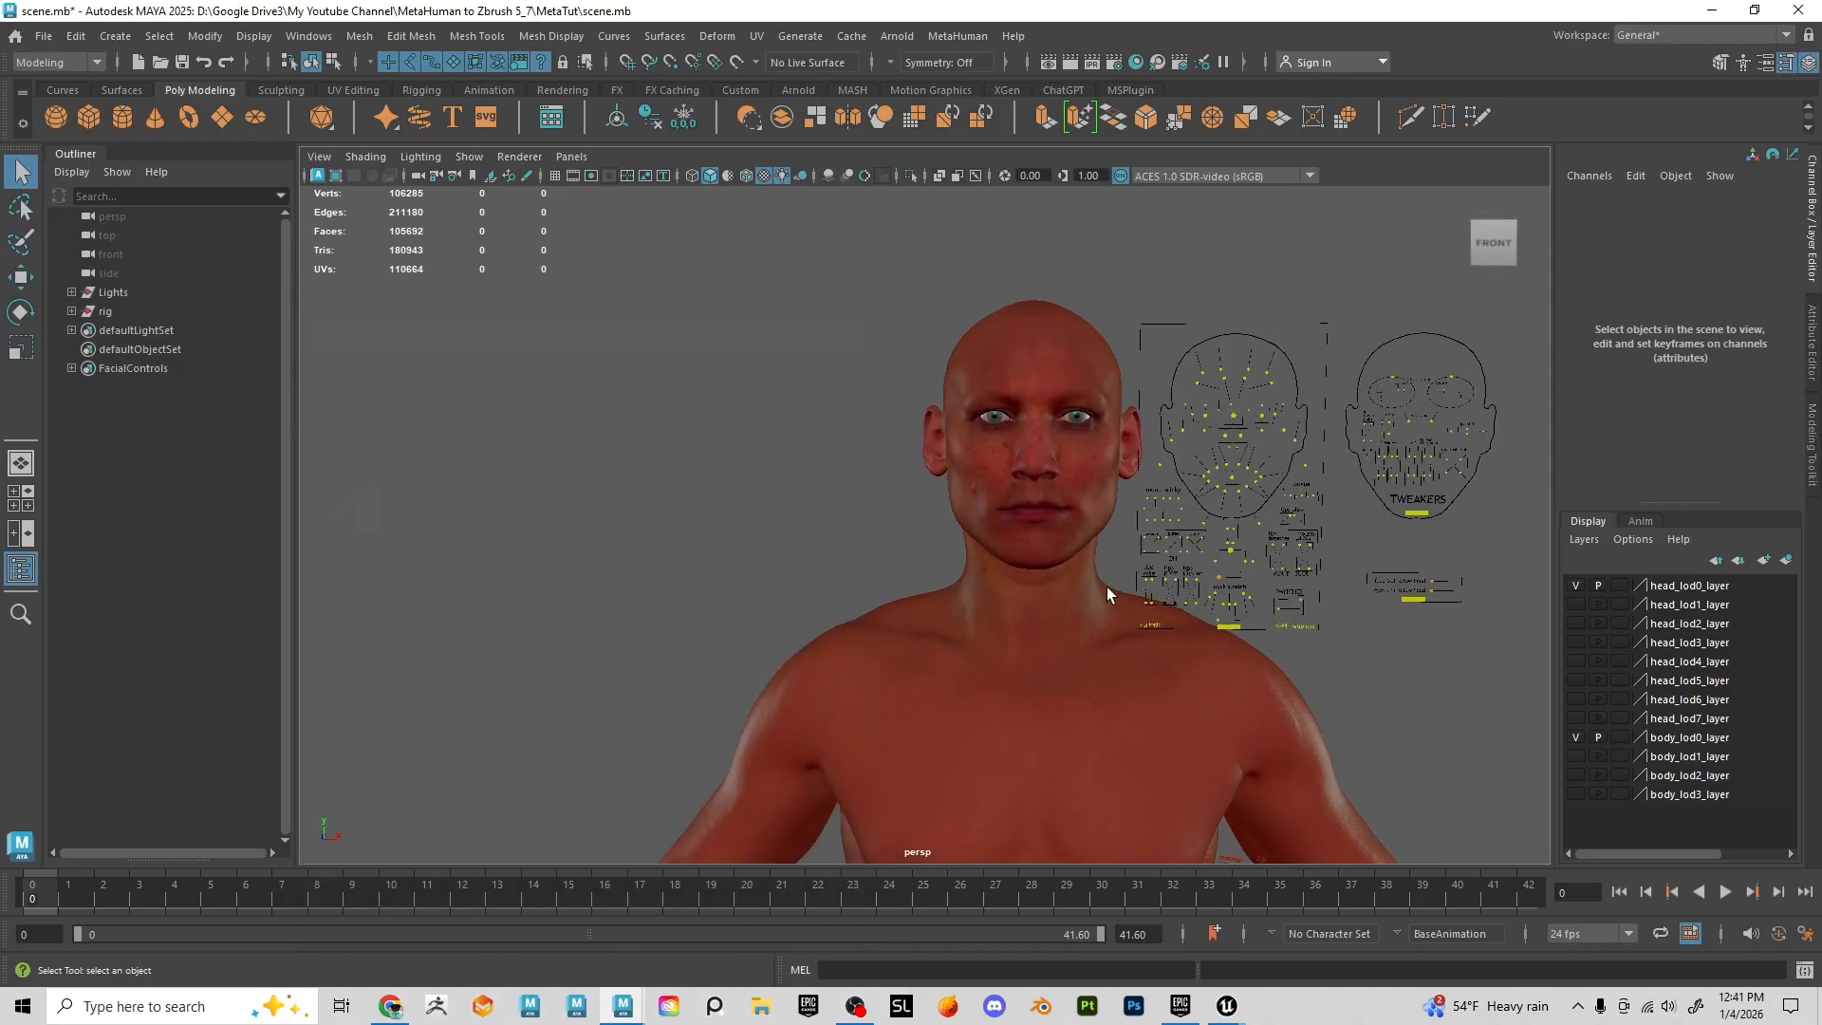
Examine the assembled character from head to feet, including the facial control boards beside the head
{"action": "right_click_drag", "start_coordinate": [1177, 590], "coordinate": [925, 517], "text": "alt"}
{"action": "middle_click_drag", "start_coordinate": [953, 593], "coordinate": [974, 265], "text": "alt"}
{"action": "middle_click_drag", "start_coordinate": [1296, 391], "coordinate": [1301, 932], "text": "alt"}
{"action": "right_click_drag", "start_coordinate": [1094, 634], "coordinate": [1272, 752], "text": "alt"}
{"action": "middle_click_drag", "start_coordinate": [1271, 751], "coordinate": [1179, 483], "text": "alt"}
{"action": "right_click_drag", "start_coordinate": [1180, 483], "coordinate": [1267, 617], "text": "alt"}
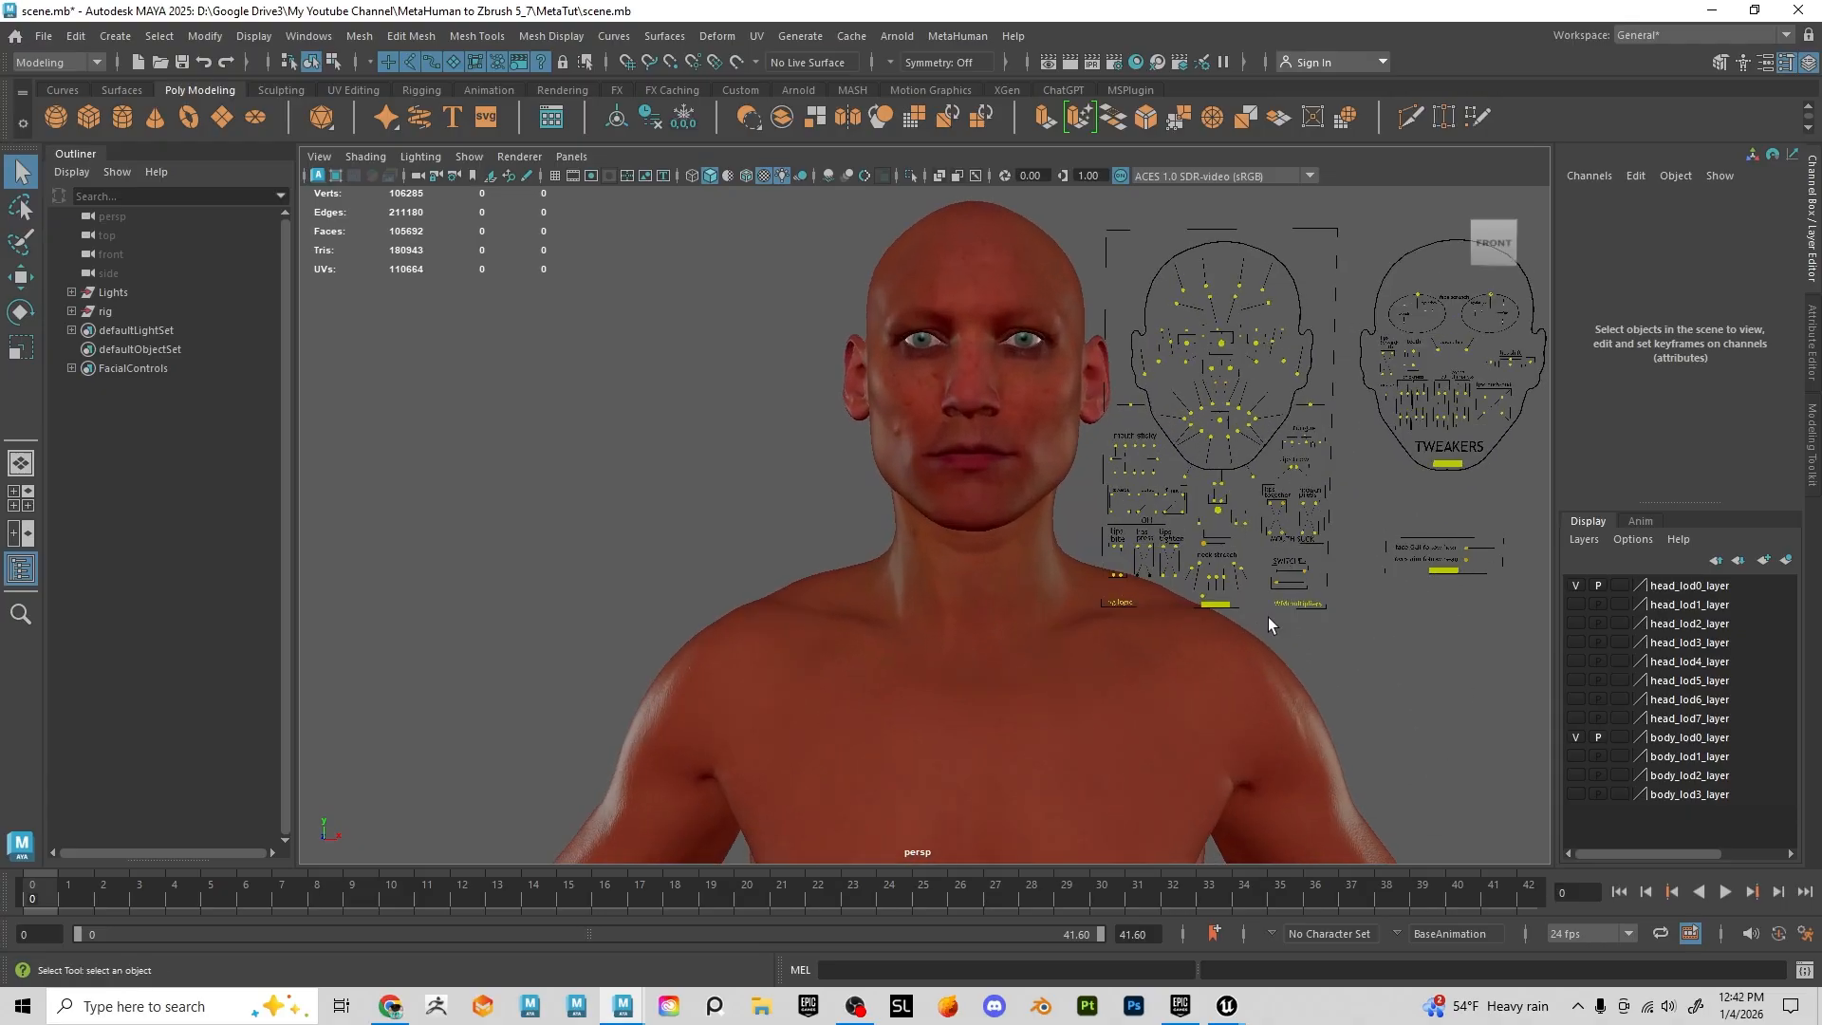
{"action": "middle_click_drag", "start_coordinate": [1268, 617], "coordinate": [1256, 648], "text": "alt"}
Test the facial rig by moving the CTRL_C_mouth control to Translate X 1 and Translate Y about -0.891
{"action": "left_click", "coordinate": [1206, 459]}
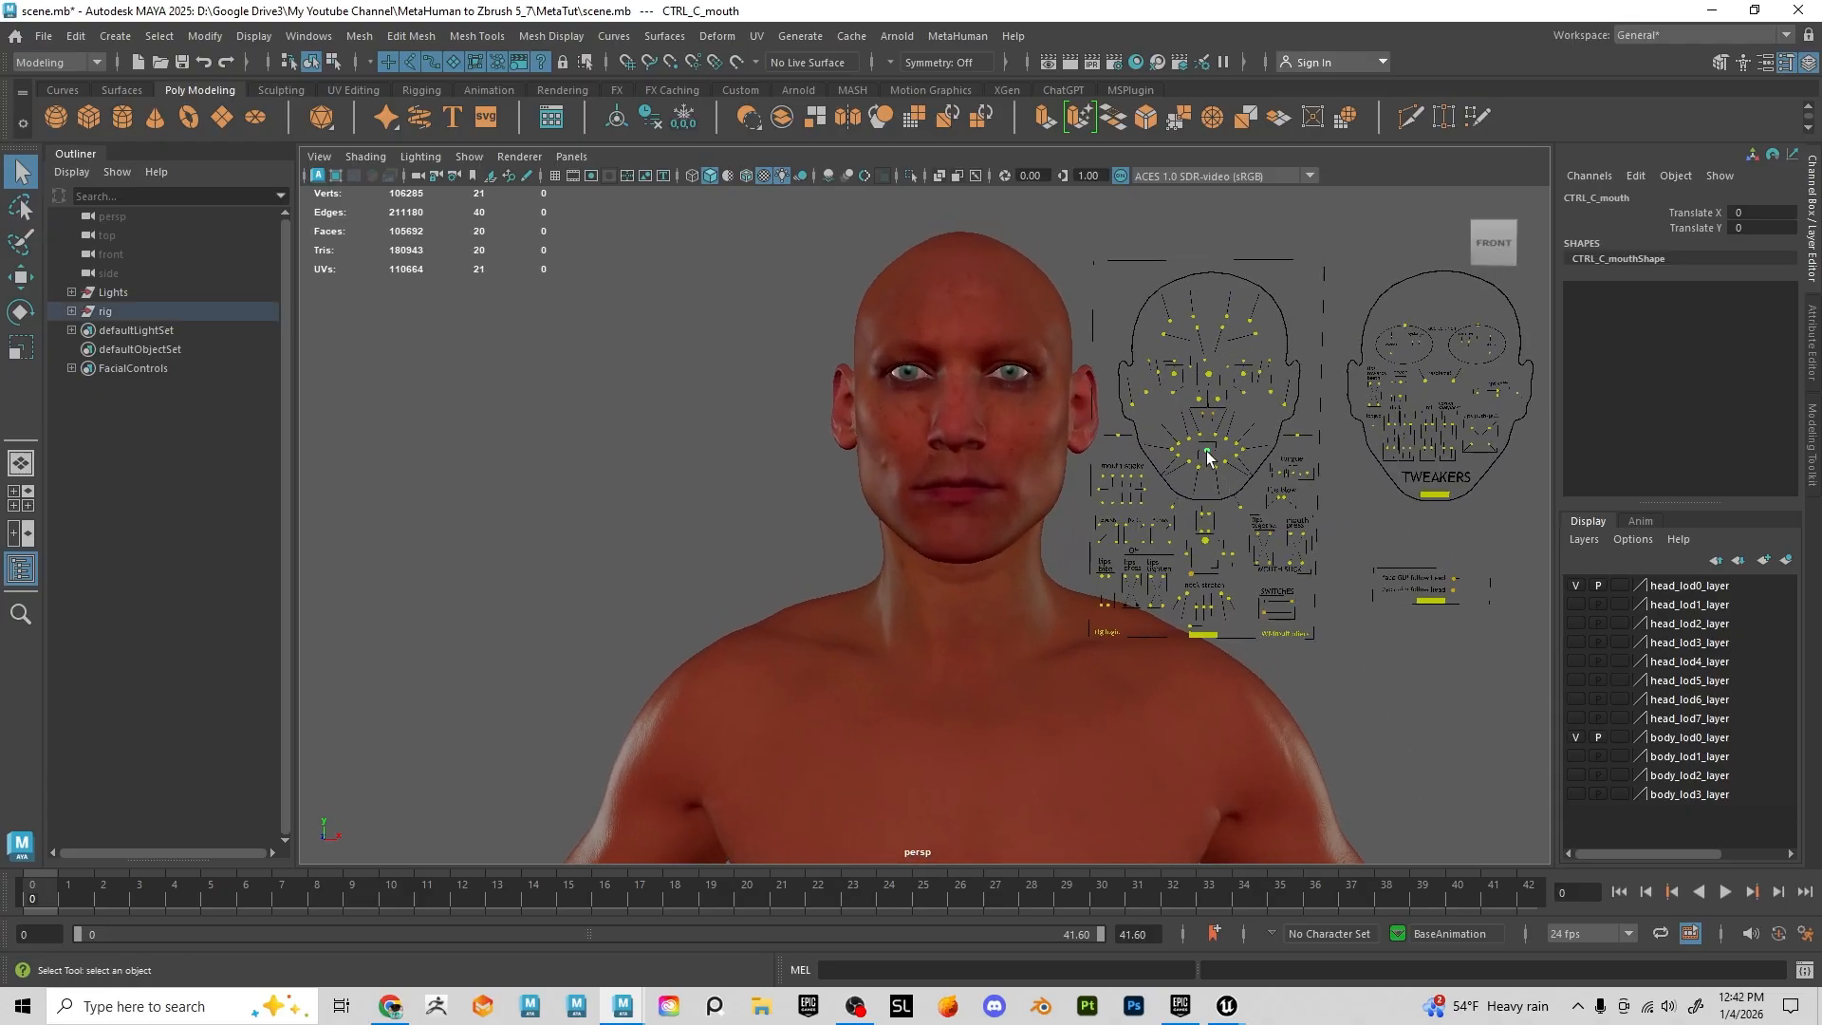
{"action": "key", "text": "w"}
{"action": "left_click_drag", "start_coordinate": [1206, 460], "coordinate": [1210, 443]}
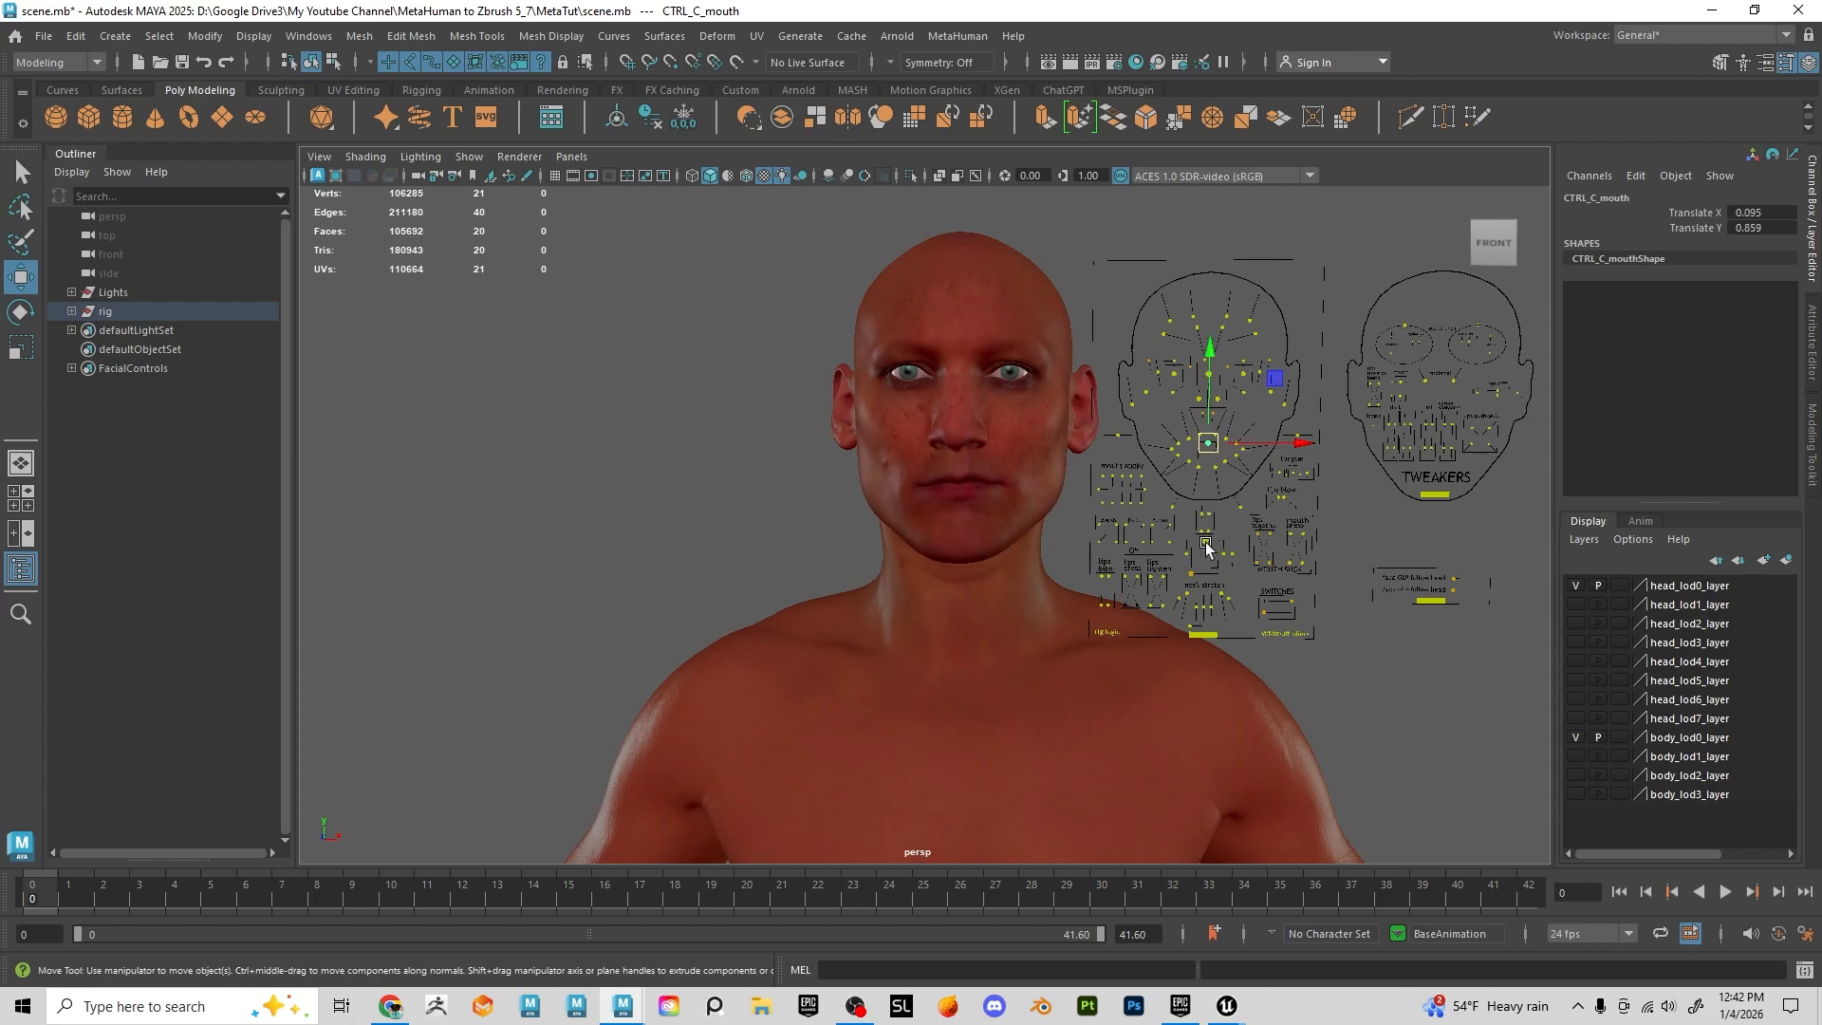
{"action": "left_click", "coordinate": [1212, 537]}
{"action": "left_click_drag", "start_coordinate": [1213, 537], "coordinate": [1223, 468]}
{"action": "key", "text": "q"}
{"action": "left_click", "coordinate": [1203, 446]}
{"action": "key", "text": "w"}
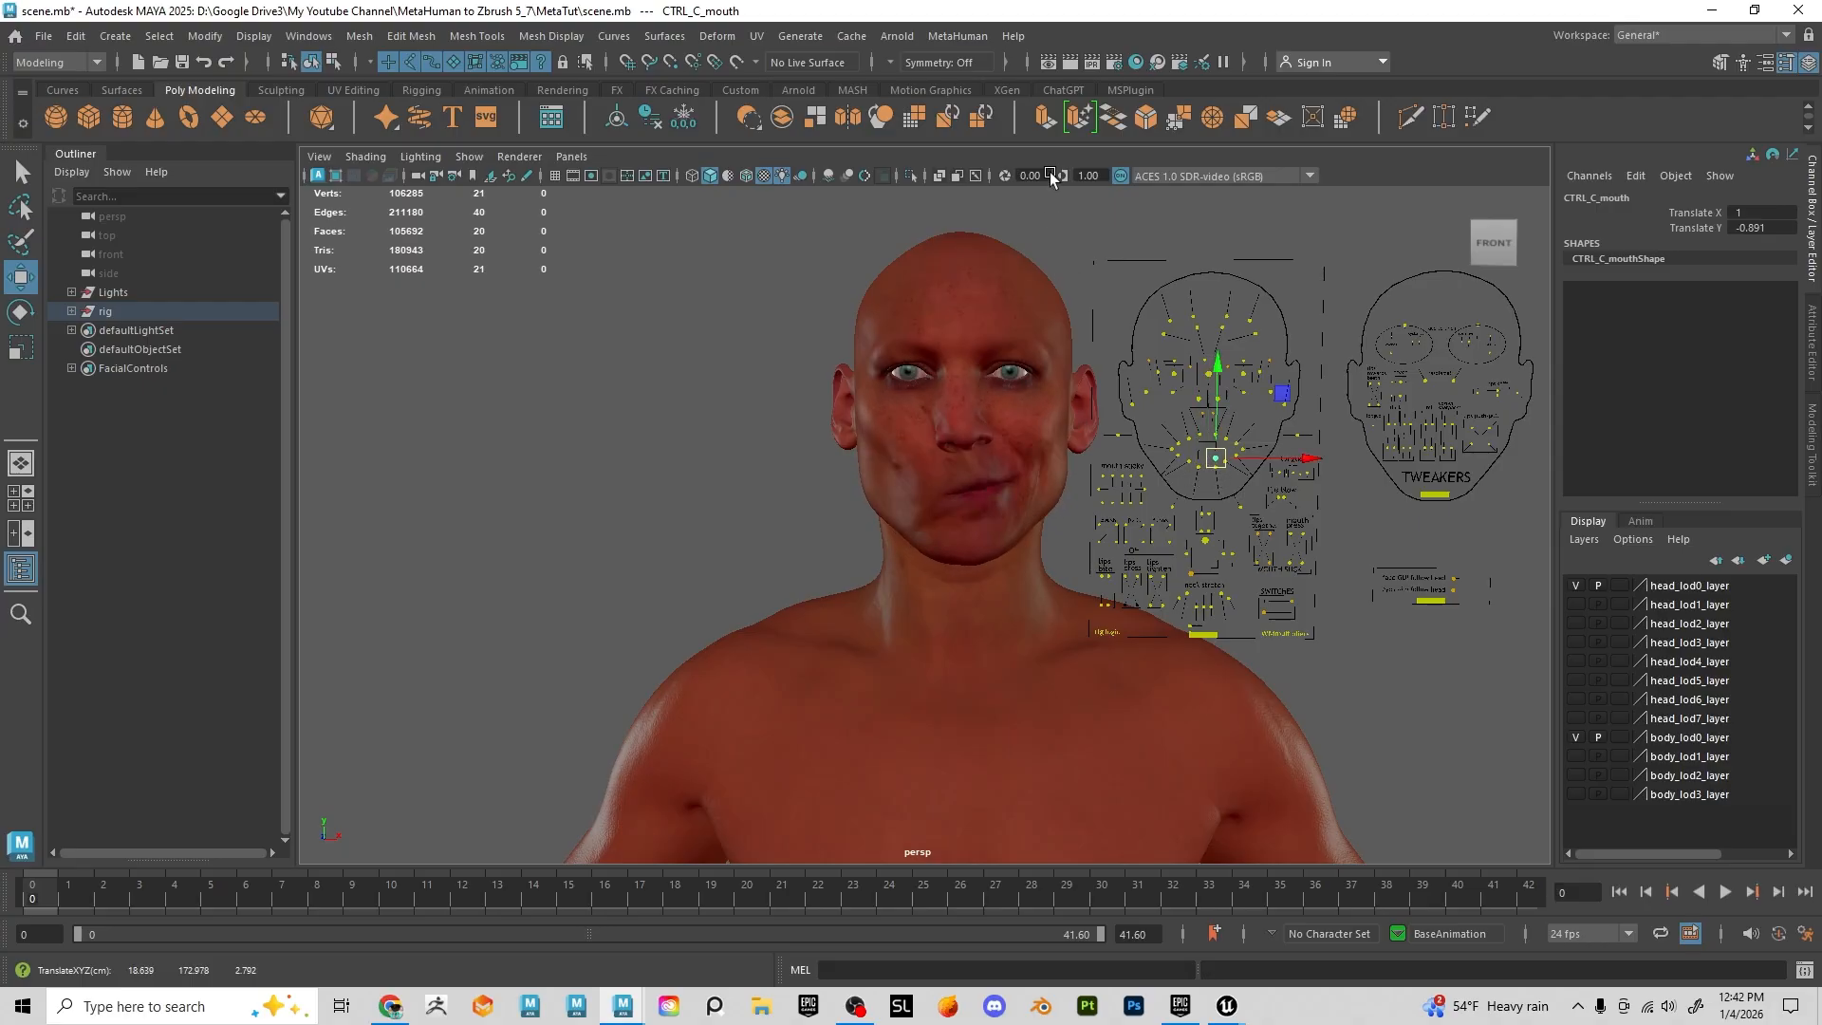
Reset the CTRL_C_mouth control's Translate X and Translate Y to 0
{"action": "left_click", "coordinate": [961, 40]}
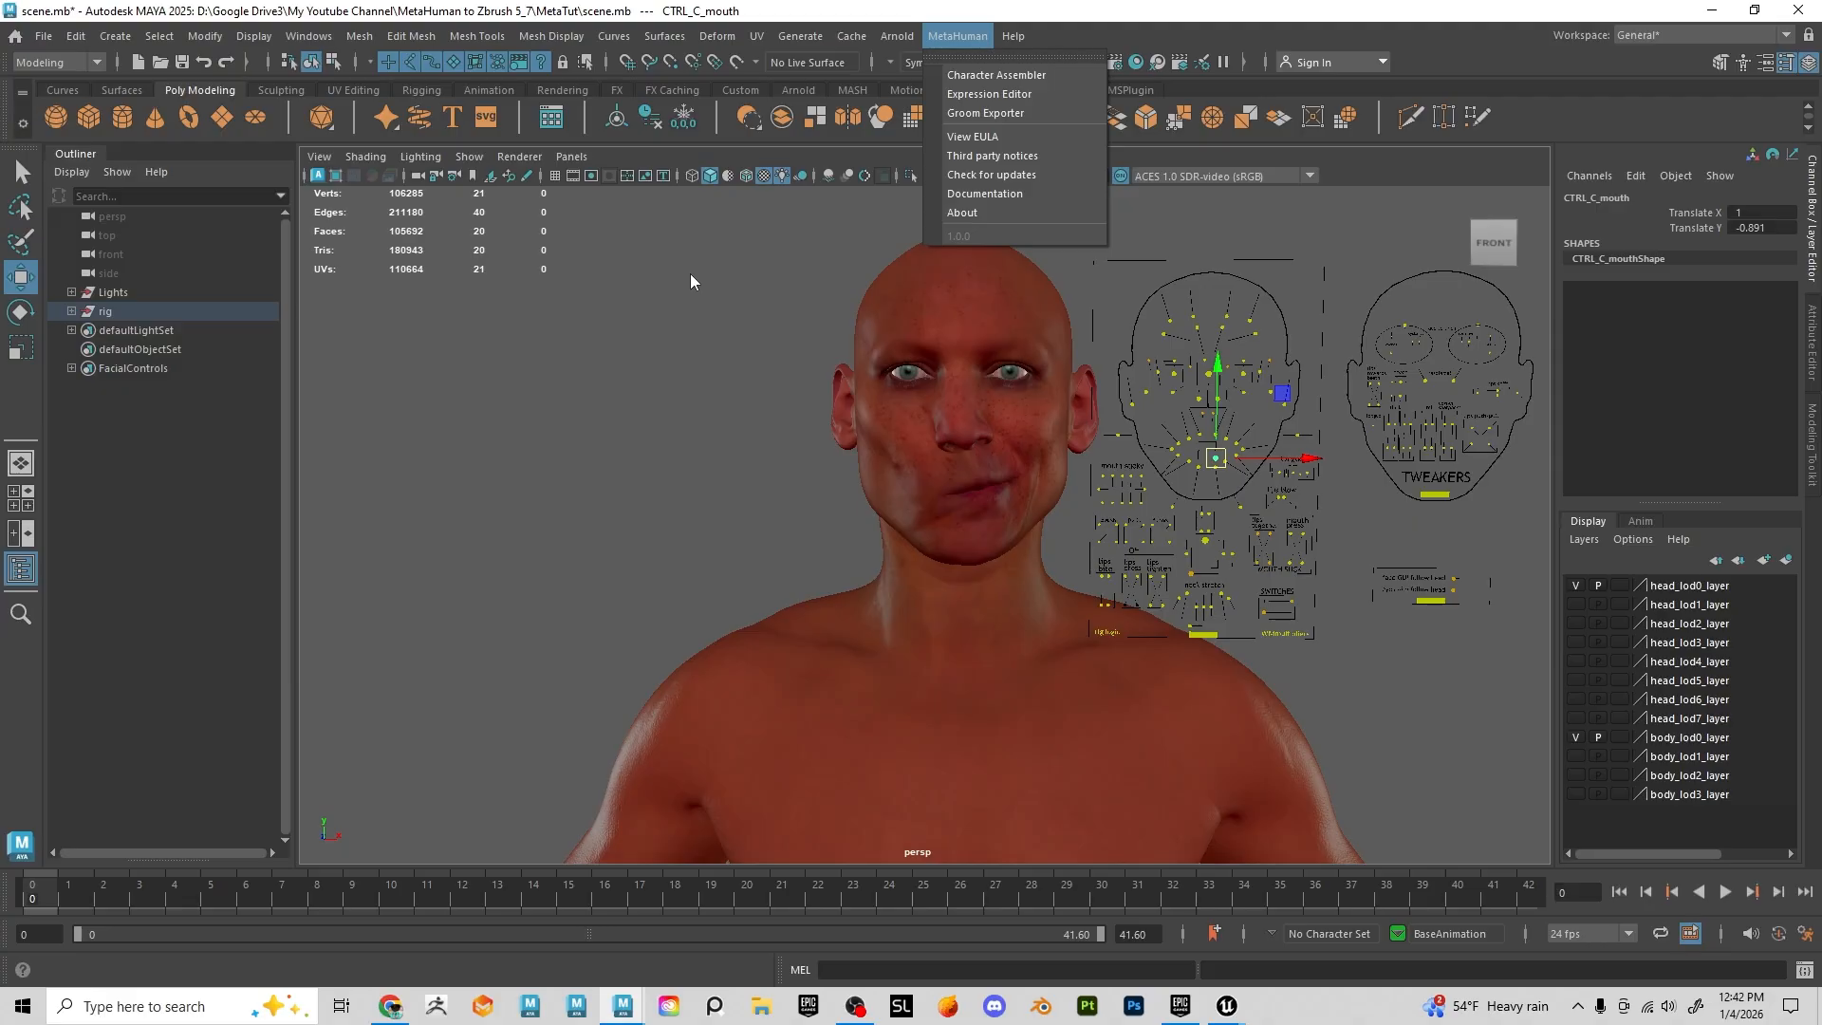
{"action": "left_click", "coordinate": [694, 421]}
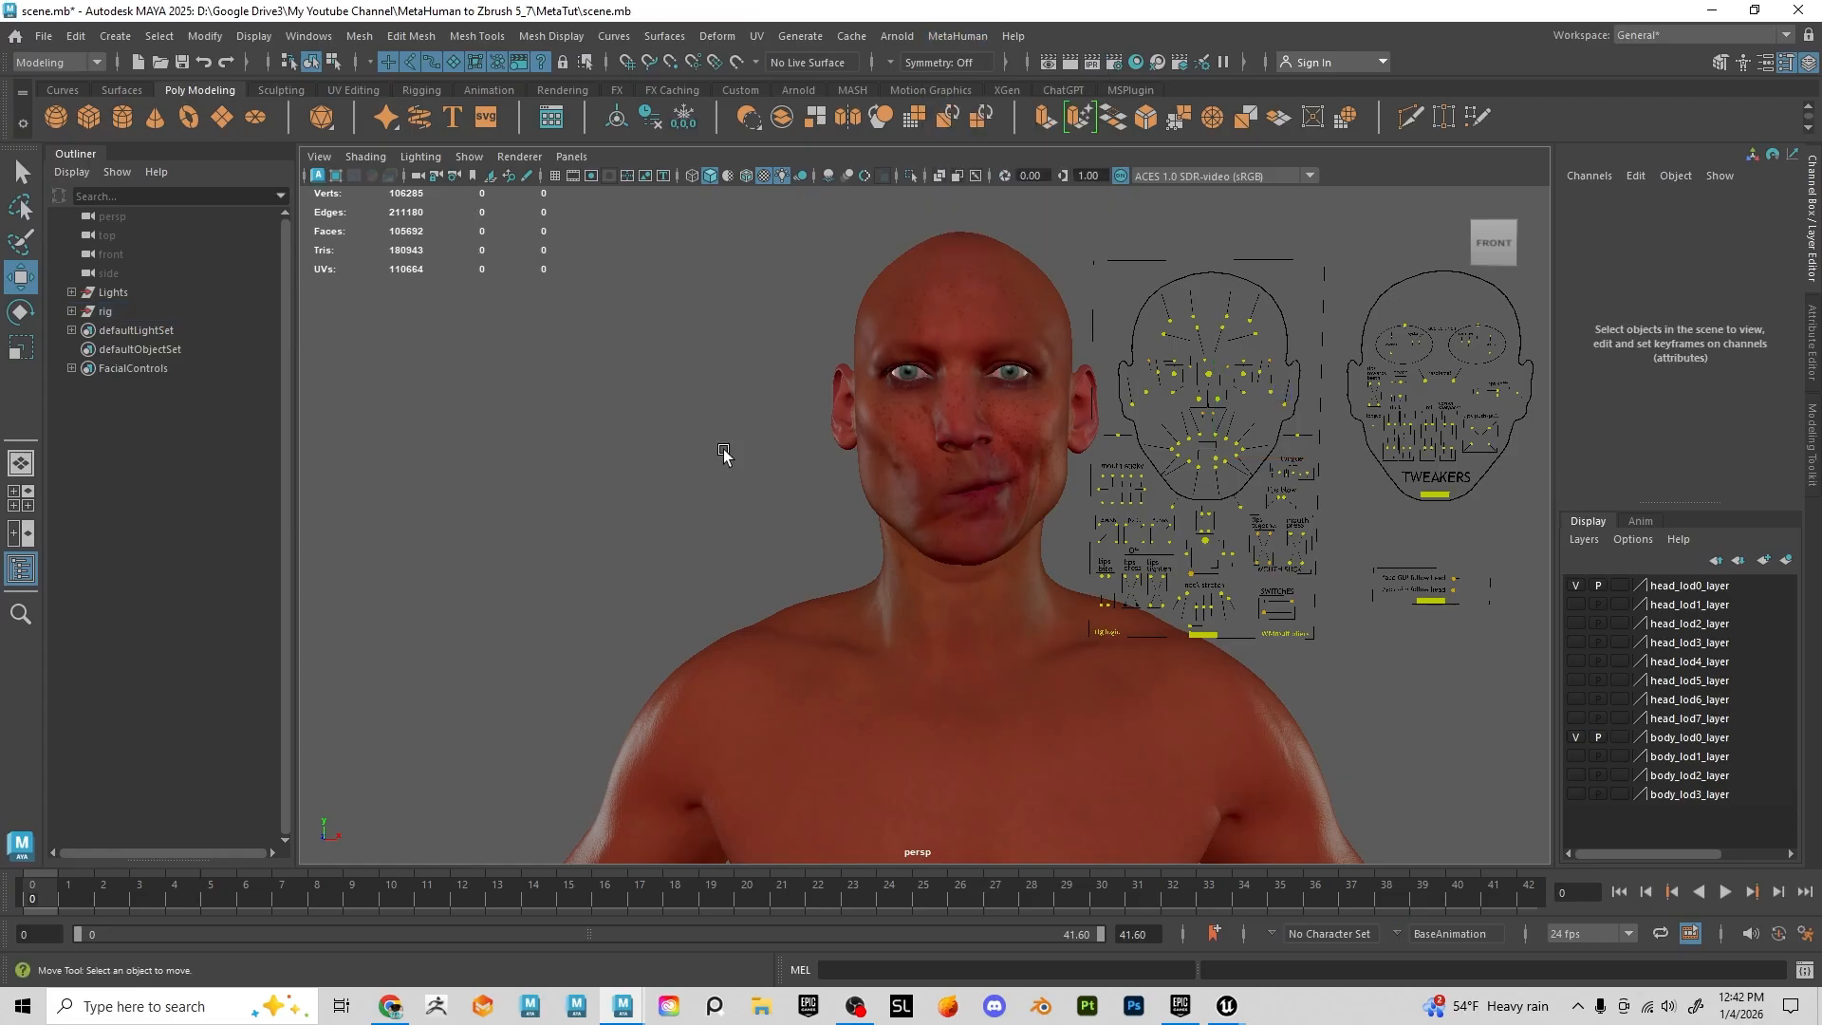
{"action": "left_click", "coordinate": [1217, 459]}
{"action": "type", "text": "0"}
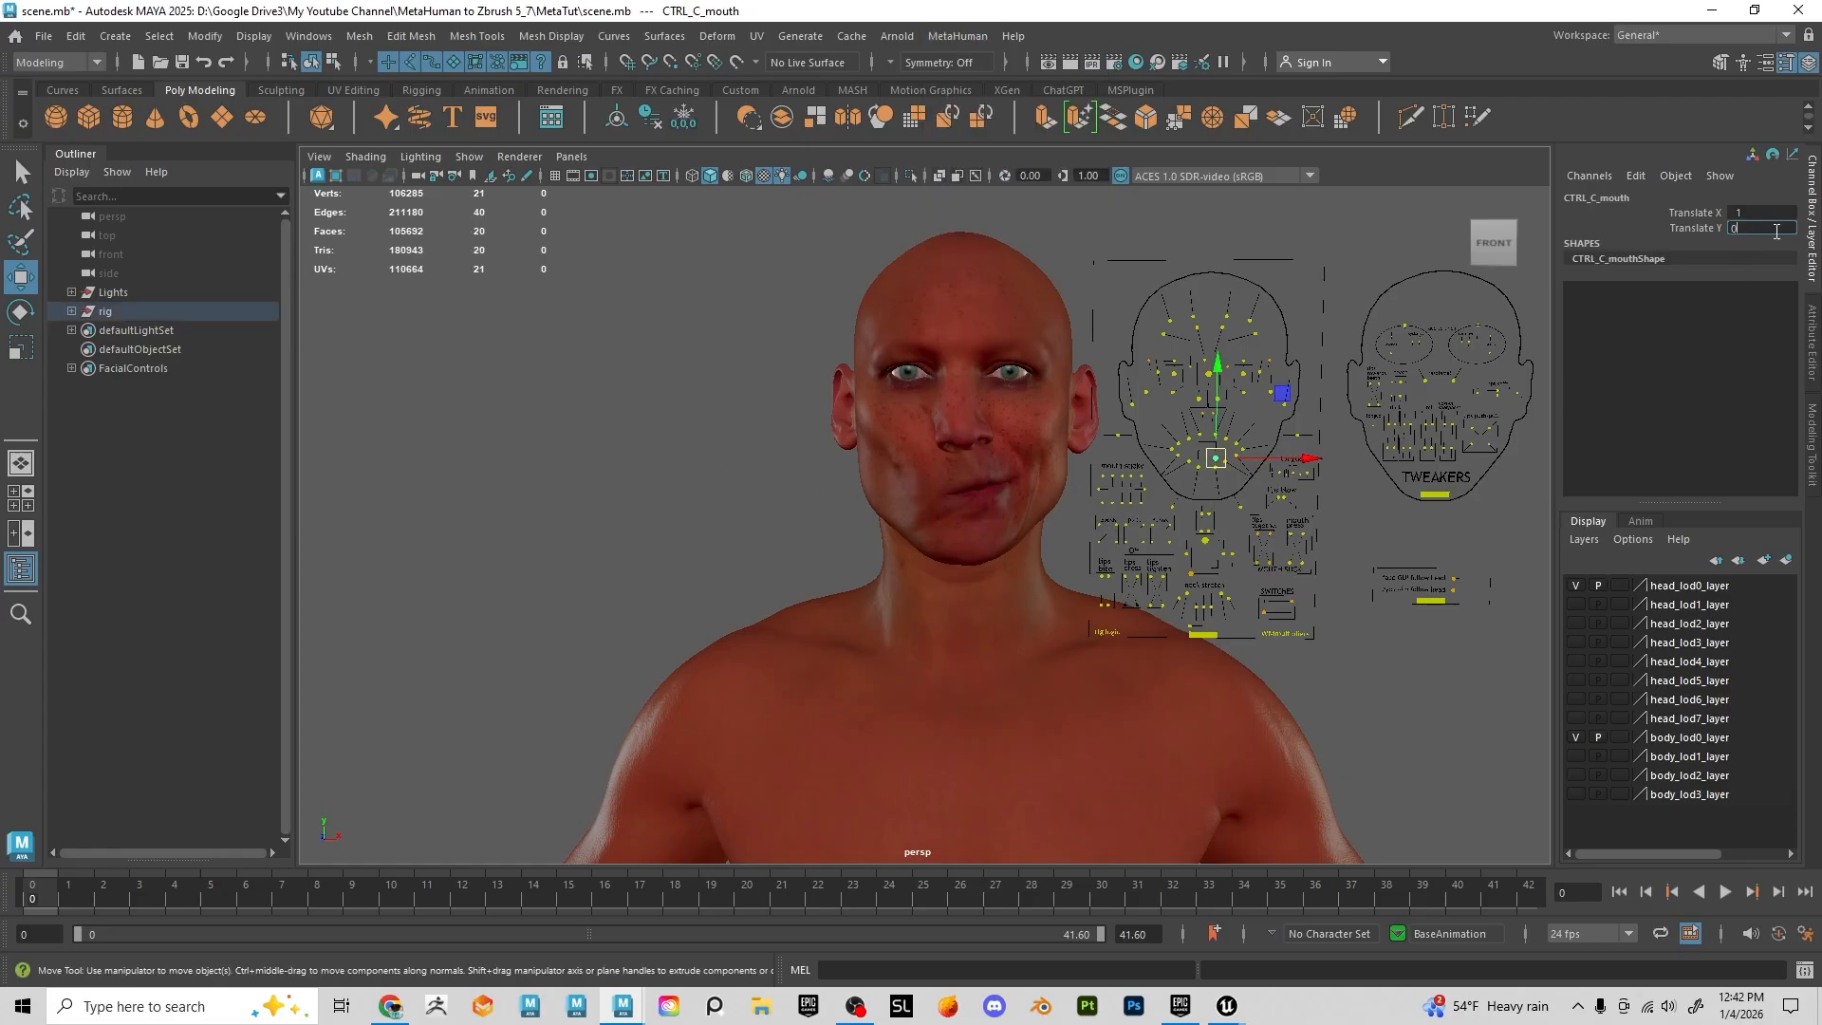
{"action": "key", "text": "Return"}
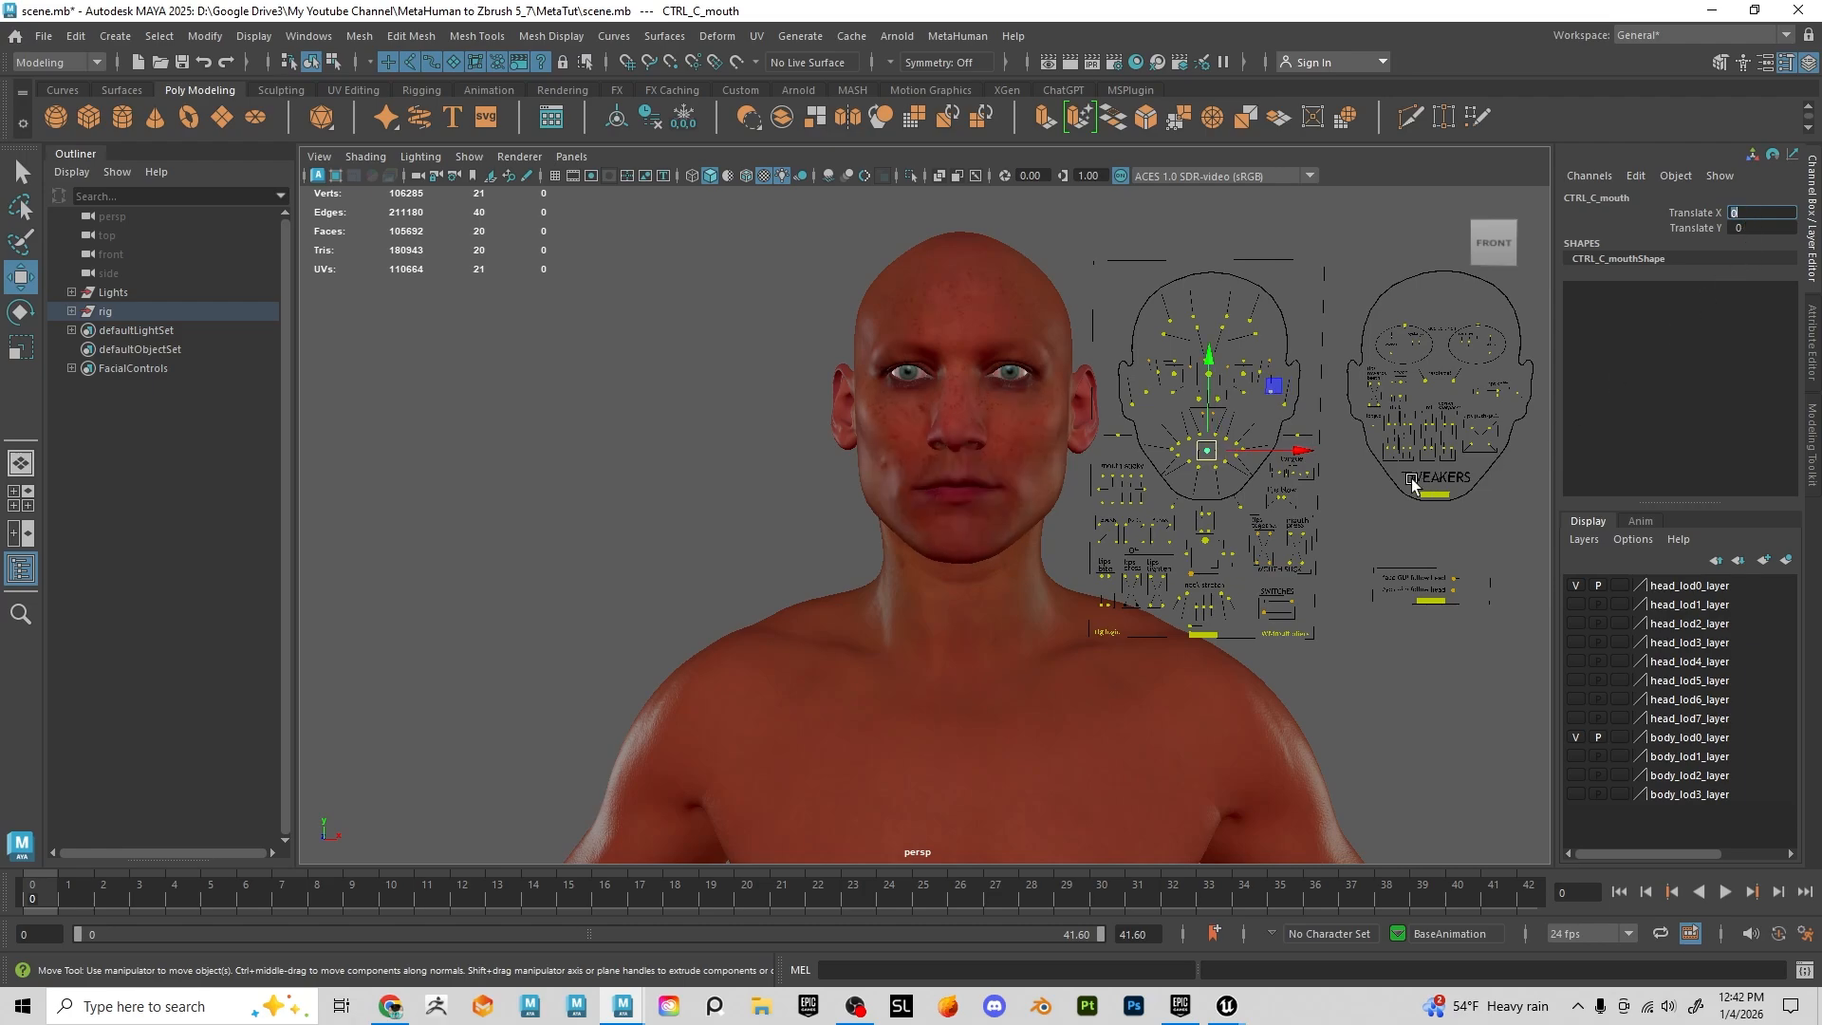
Check the CTRL_C_jaw control's translate values, clear the selection and view the character's upper body
{"action": "left_click", "coordinate": [1203, 541]}
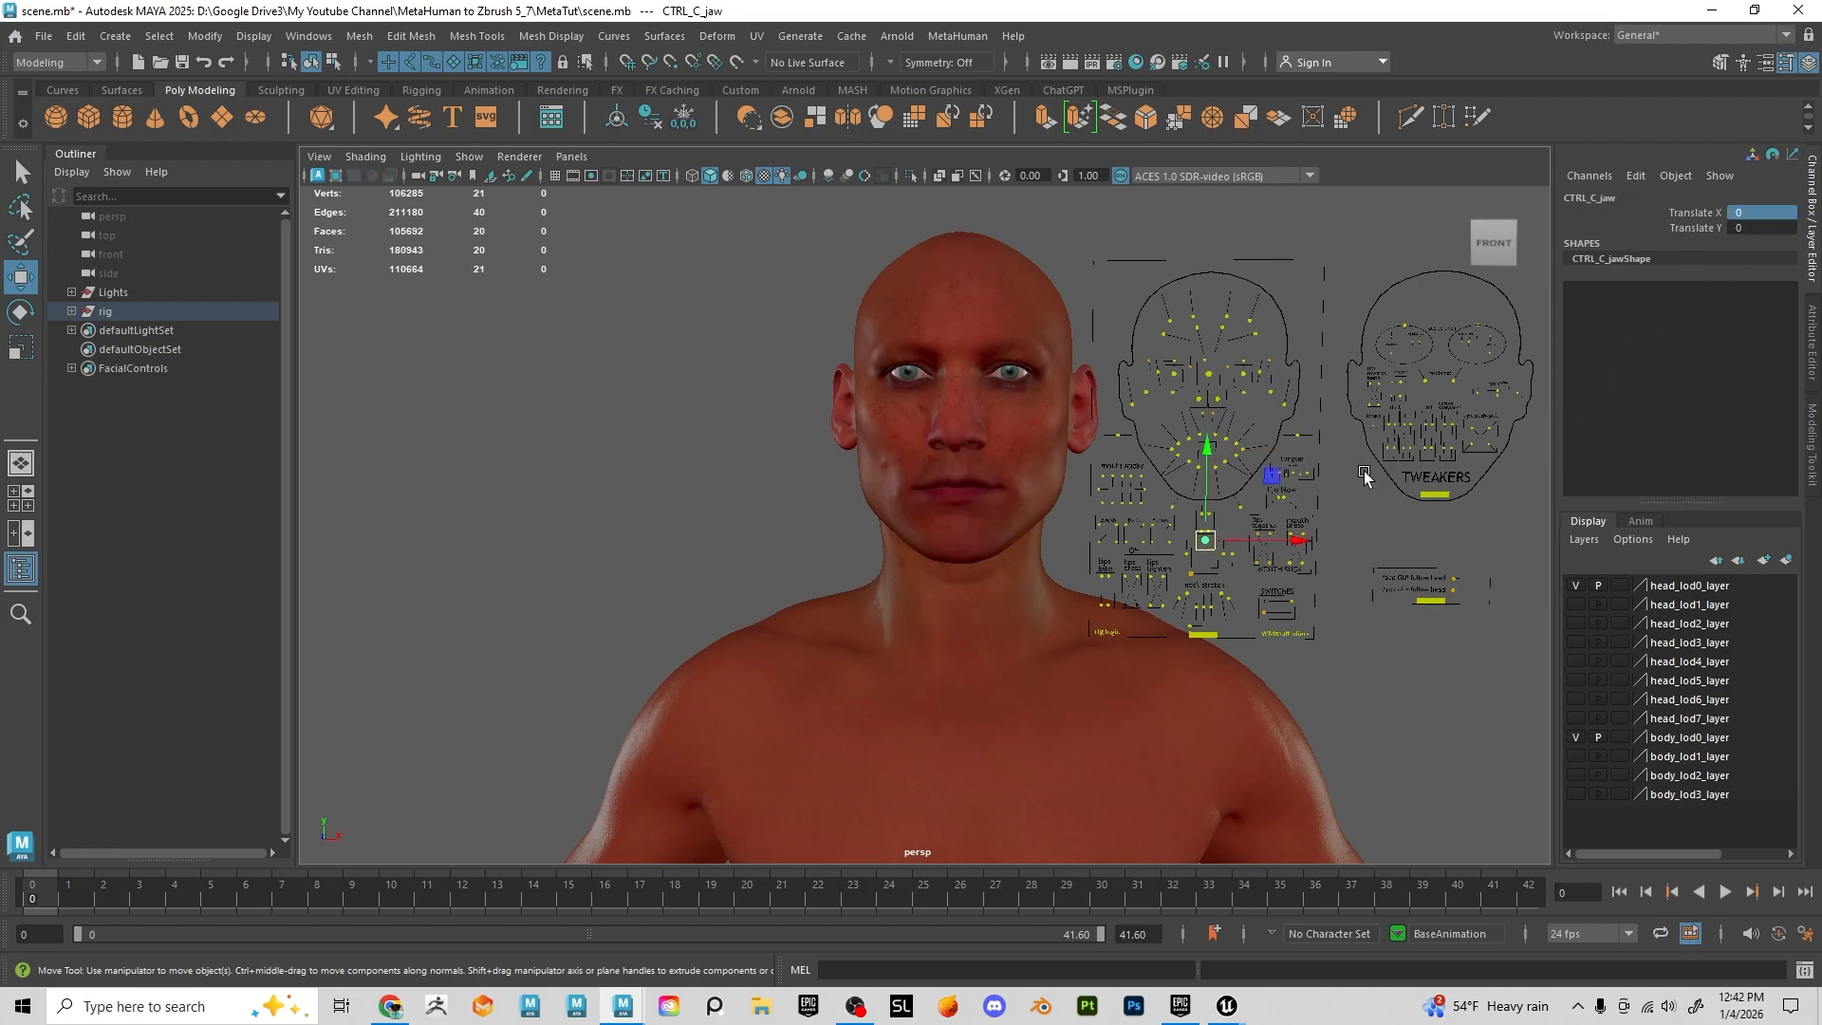
{"action": "left_click", "coordinate": [1352, 529]}
{"action": "middle_click_drag", "start_coordinate": [1291, 626], "coordinate": [1281, 470], "text": "alt"}
{"action": "right_click_drag", "start_coordinate": [1281, 470], "coordinate": [854, 512], "text": "alt"}
{"action": "middle_click_drag", "start_coordinate": [964, 551], "coordinate": [936, 478], "text": "alt"}
{"action": "scroll", "coordinate": [935, 479], "scroll_direction": "up", "scroll_amount": 5}
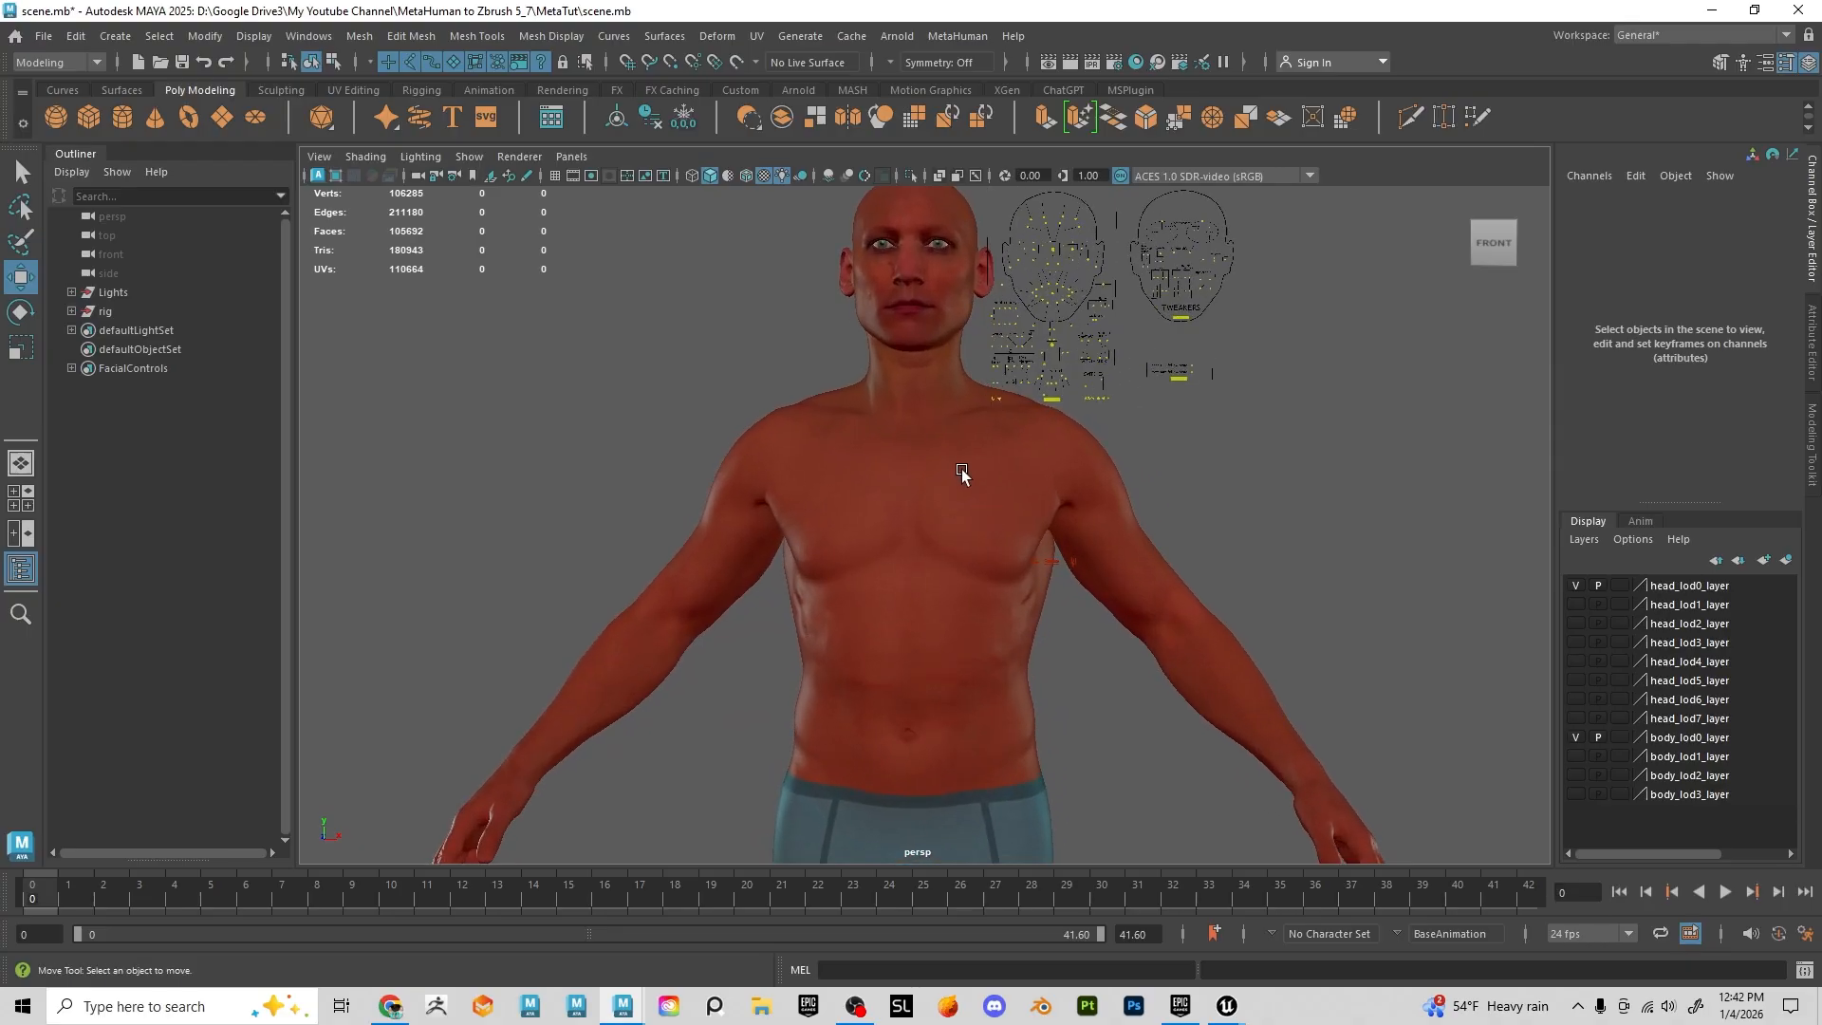
Select the body mesh to check where its geometry ends below the neck
{"action": "left_click", "coordinate": [961, 469]}
{"action": "left_click", "coordinate": [955, 596]}
{"action": "scroll", "coordinate": [898, 510], "scroll_direction": "up", "scroll_amount": 2}
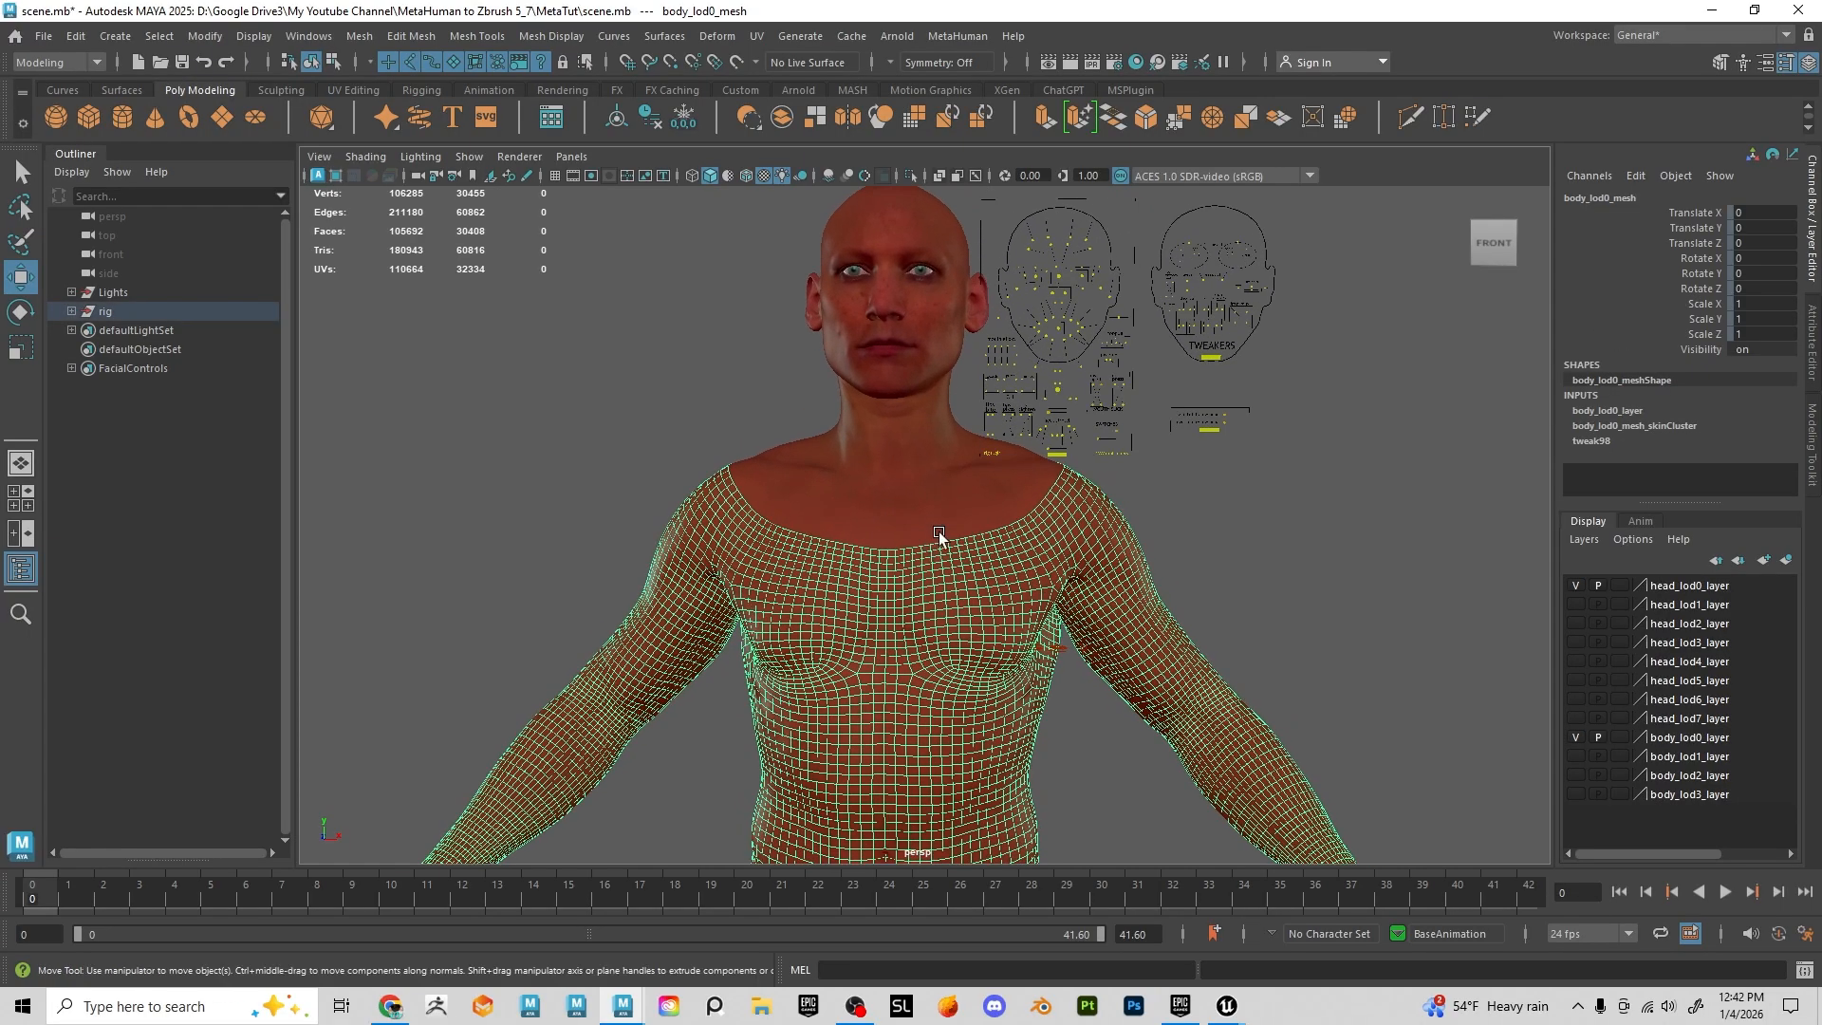
Select the head mesh together with the body mesh and combine them into a single mesh
{"action": "left_click", "coordinate": [958, 584]}
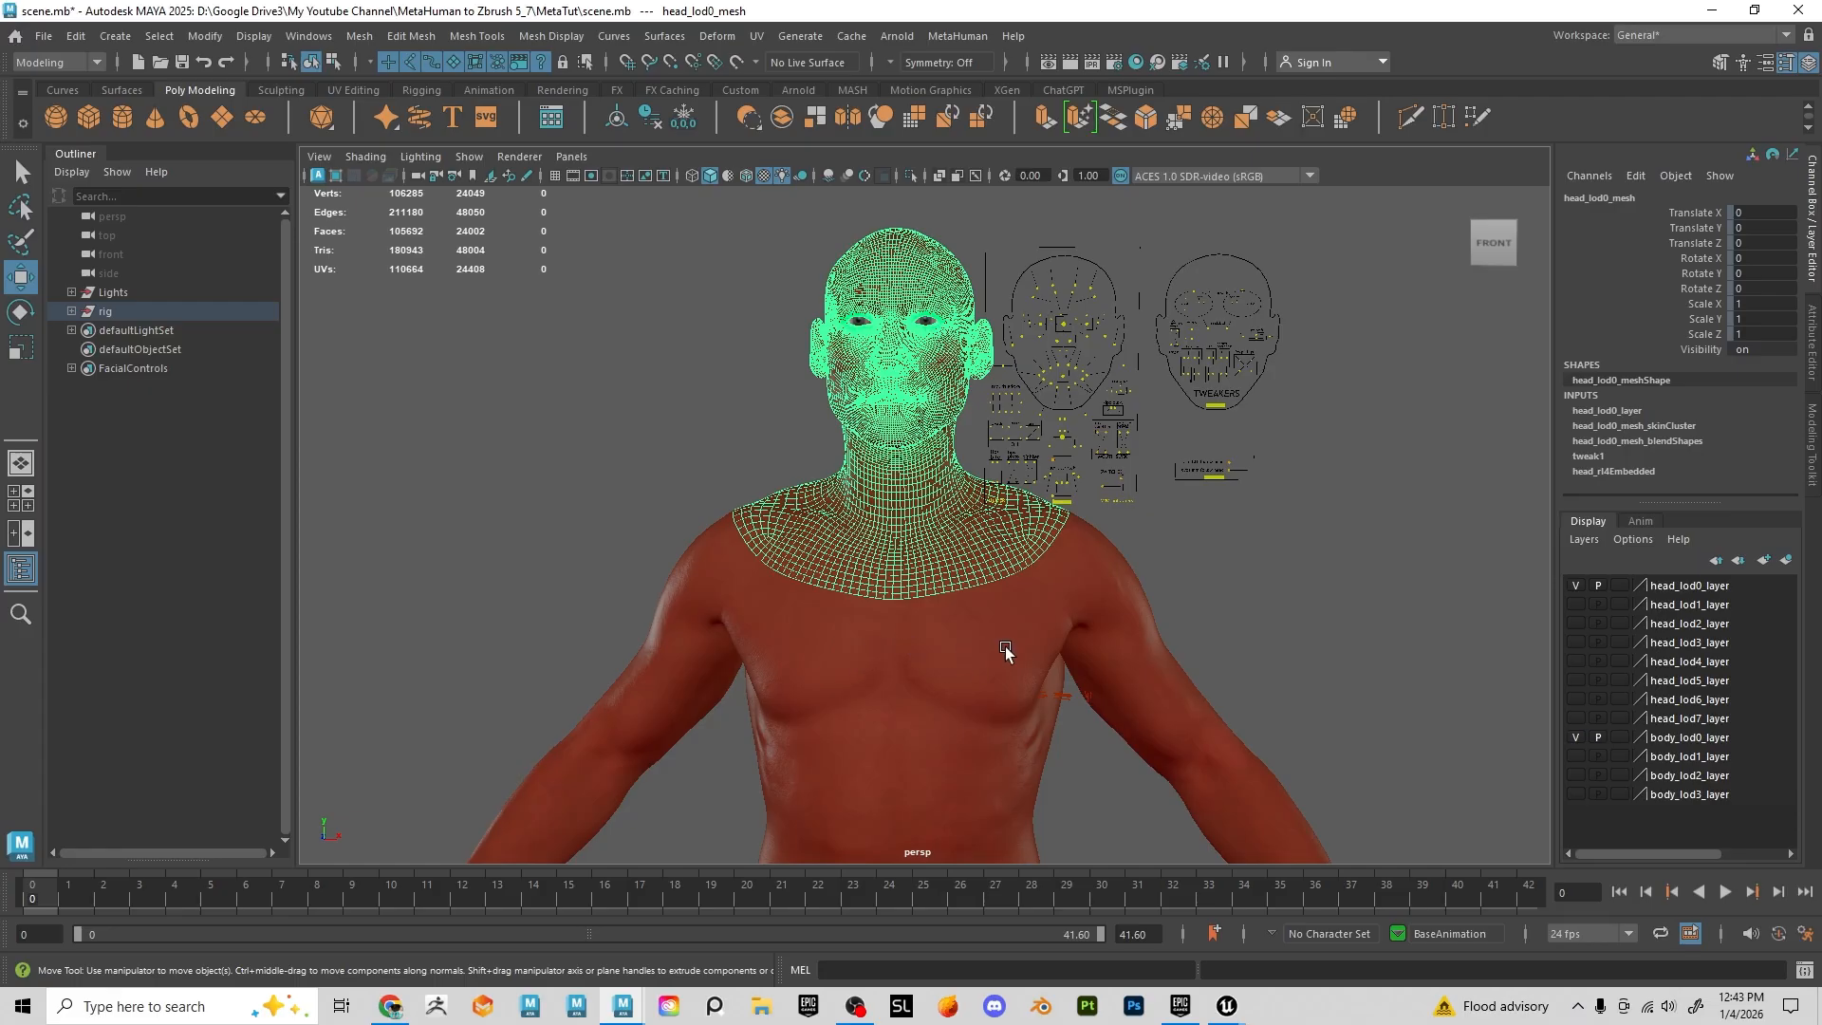
{"action": "scroll", "coordinate": [1307, 609], "scroll_direction": "up", "scroll_amount": 2}
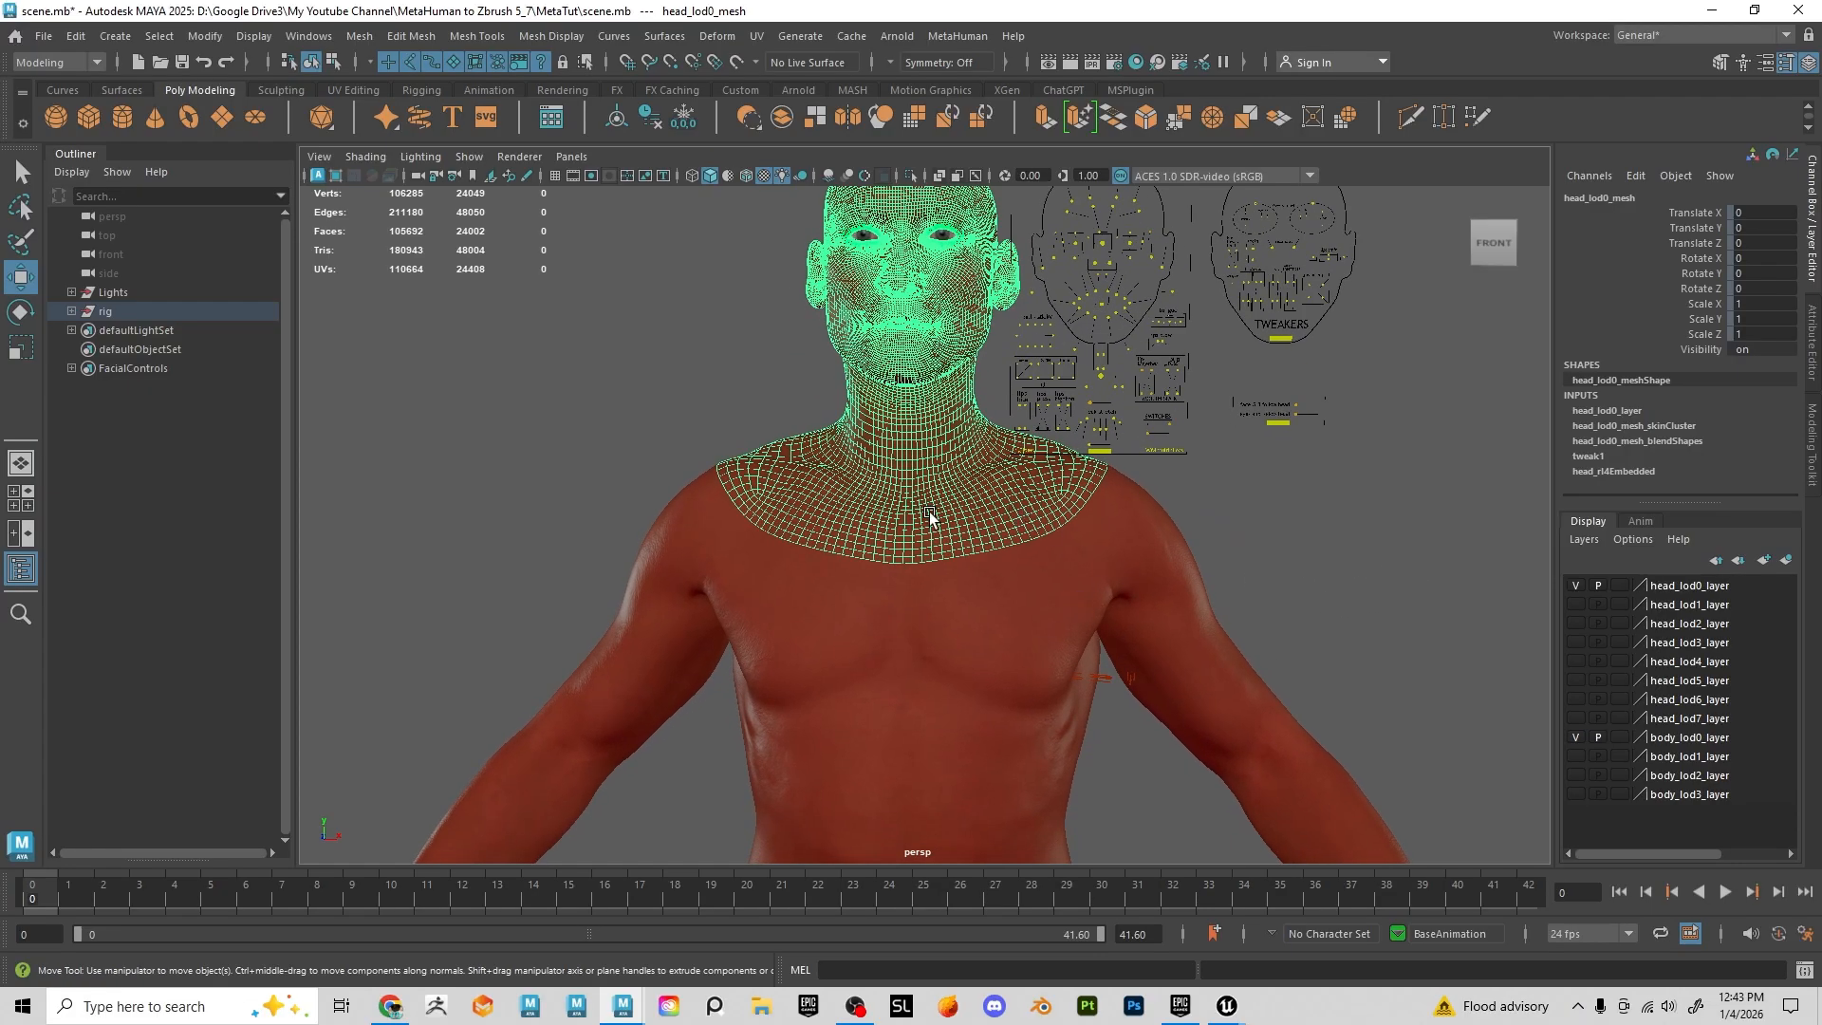
{"action": "left_click", "coordinate": [1005, 613]}
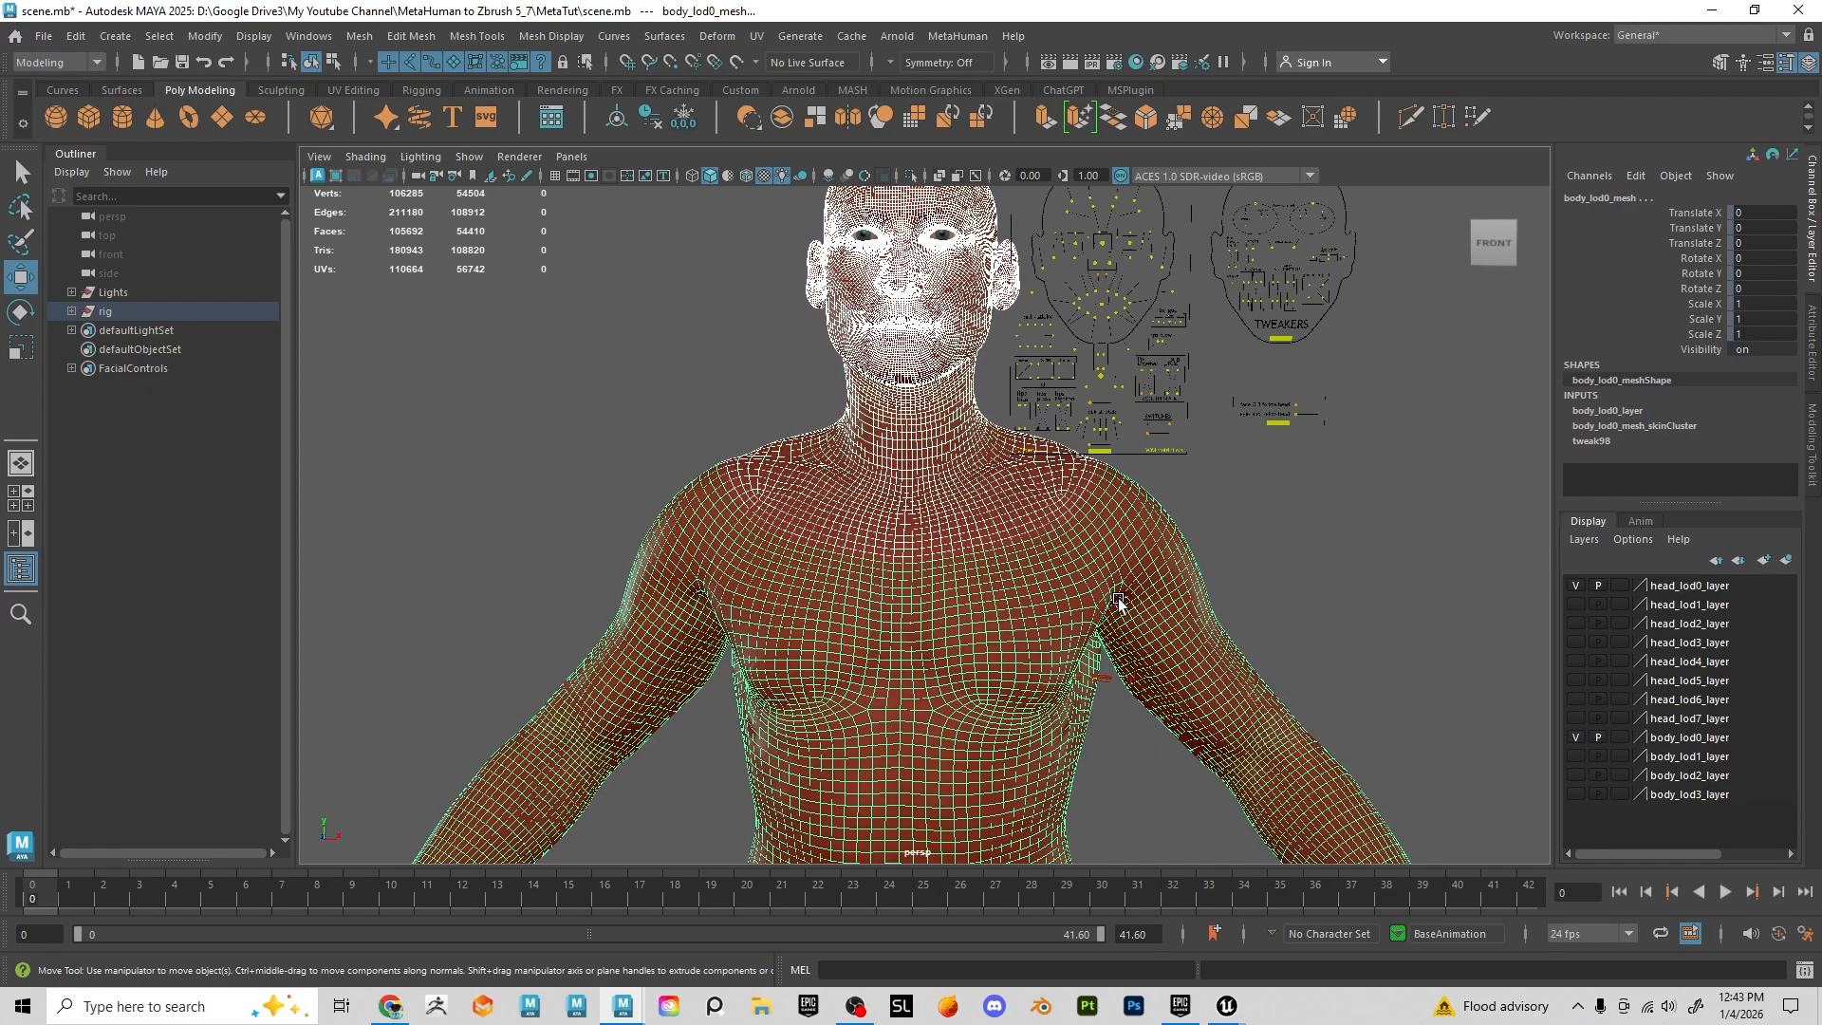
{"action": "left_click", "coordinate": [362, 36]}
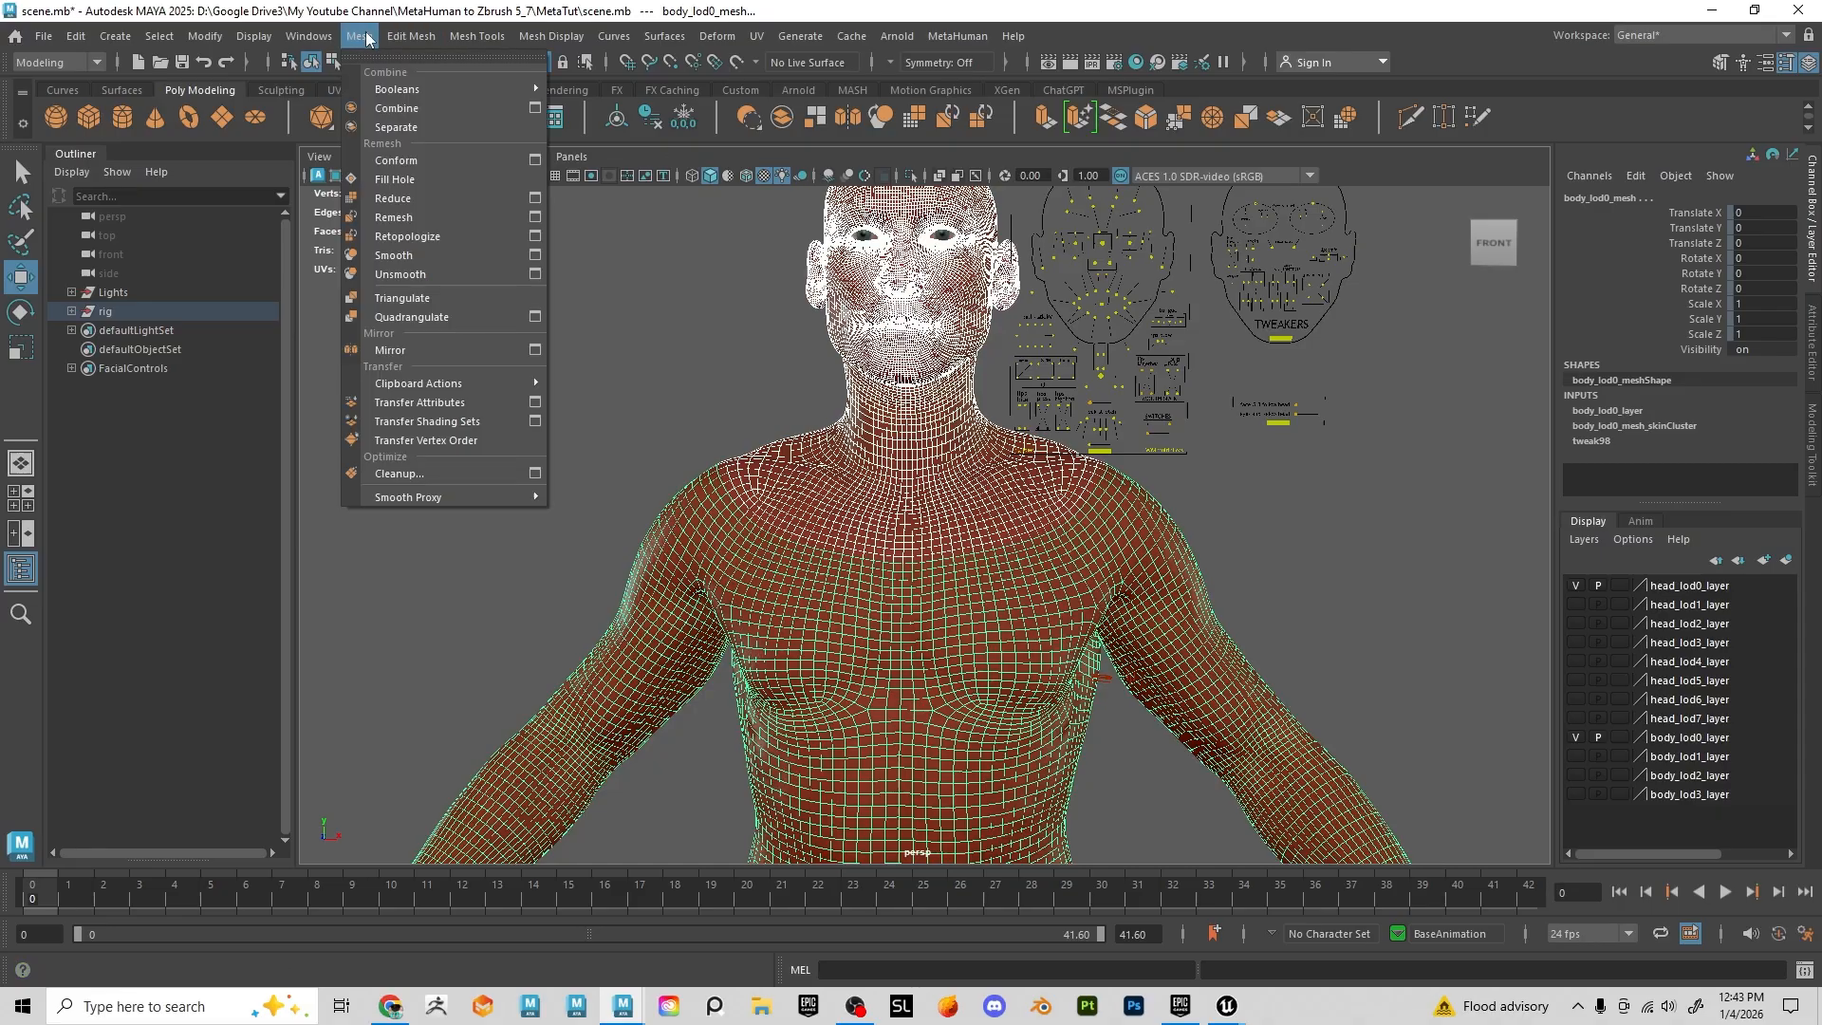
{"action": "left_click", "coordinate": [71, 61]}
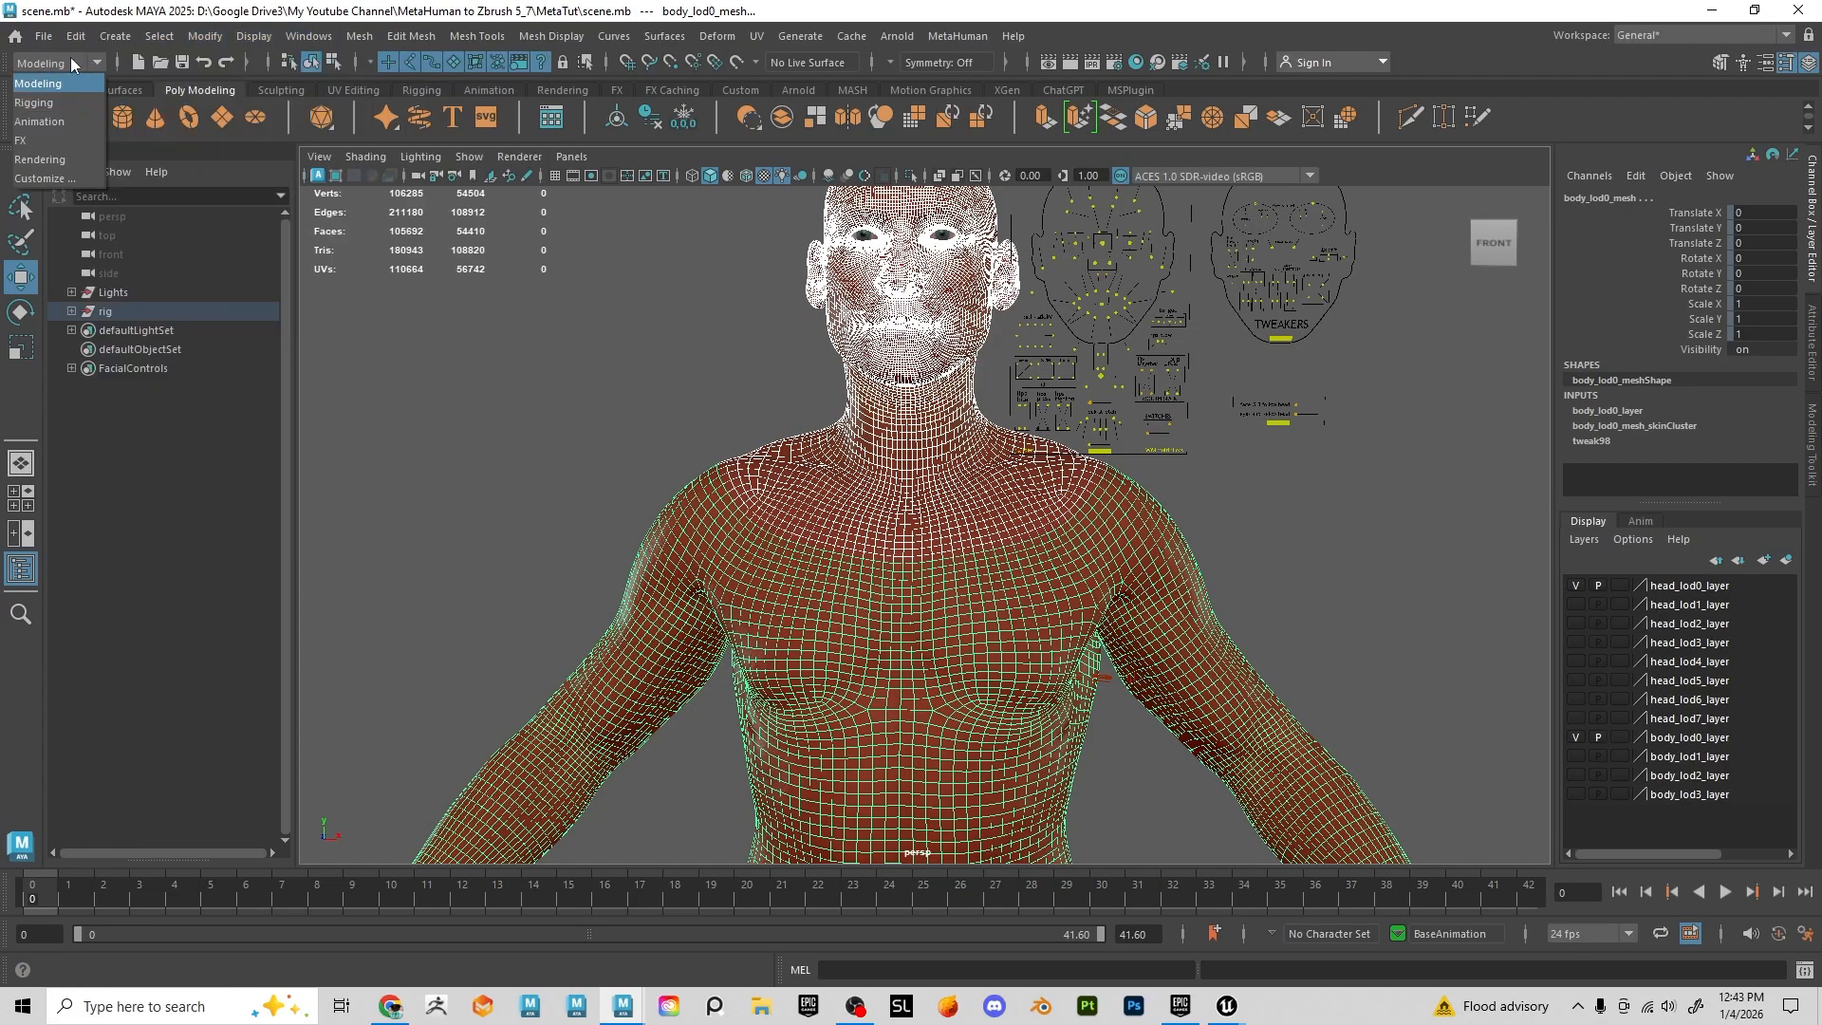
{"action": "left_click", "coordinate": [65, 55]}
{"action": "left_click", "coordinate": [356, 40]}
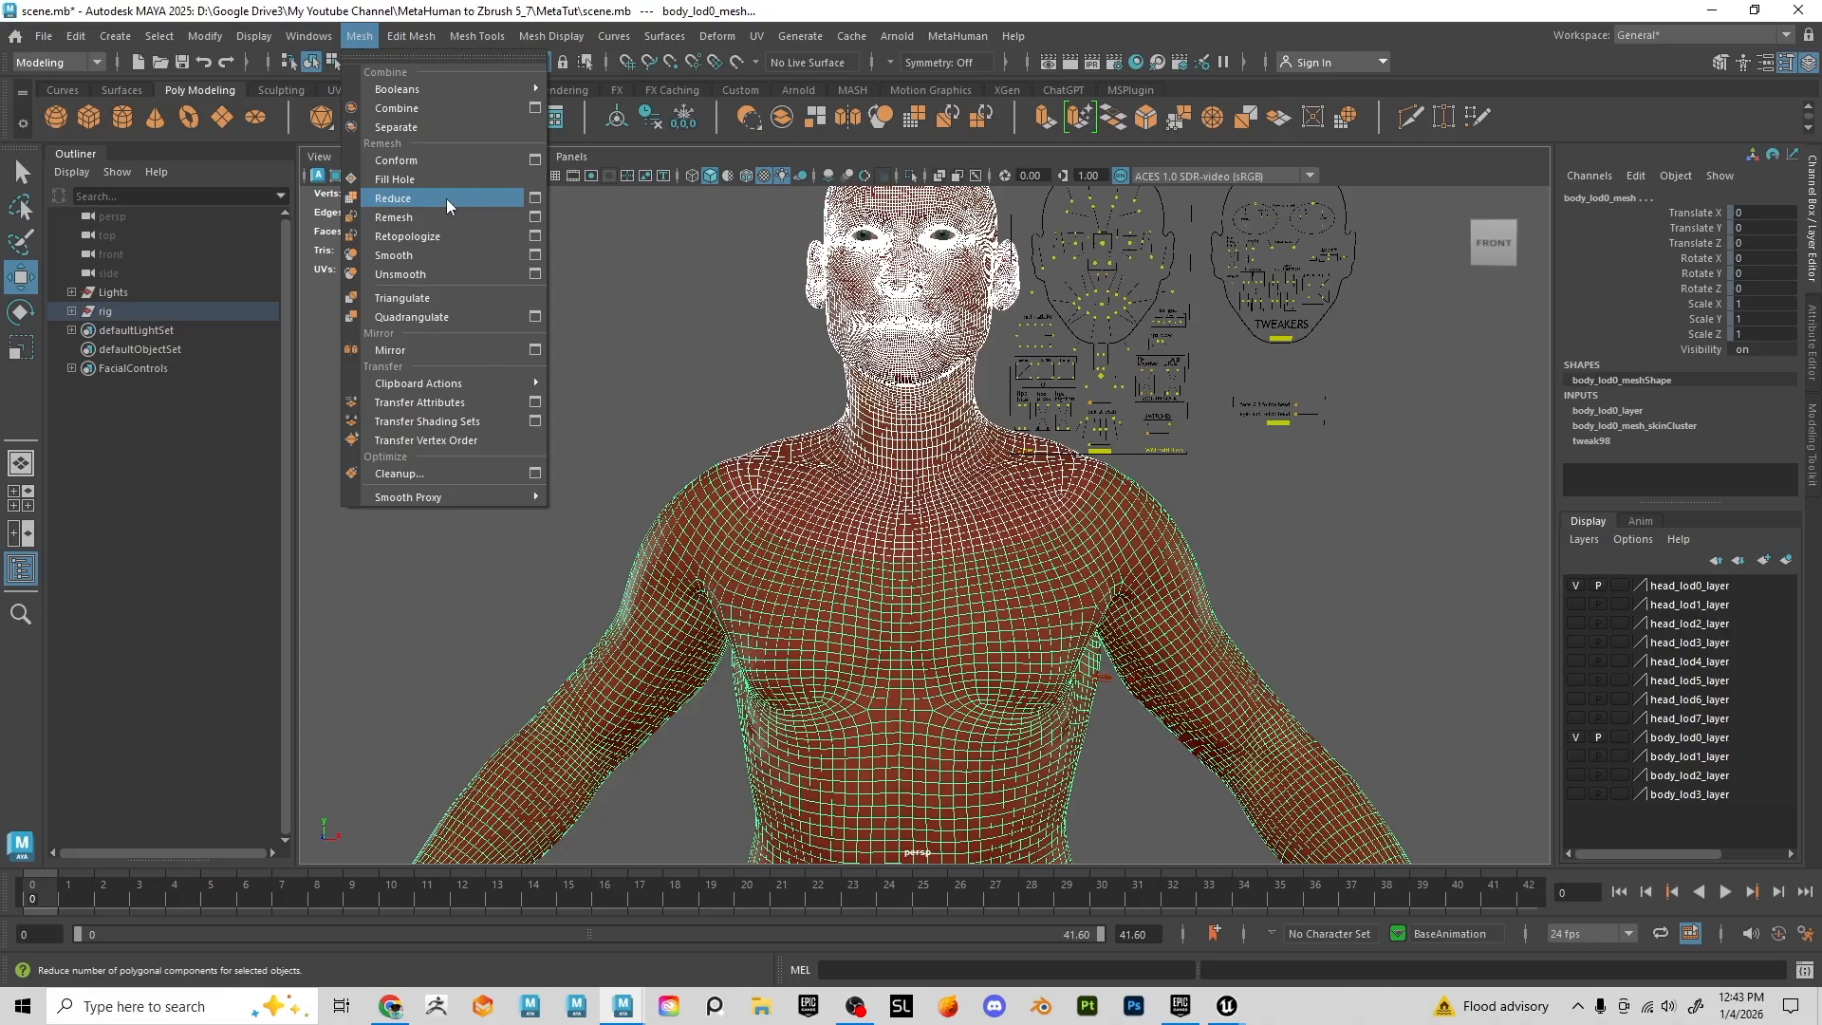
{"action": "left_click", "coordinate": [425, 110]}
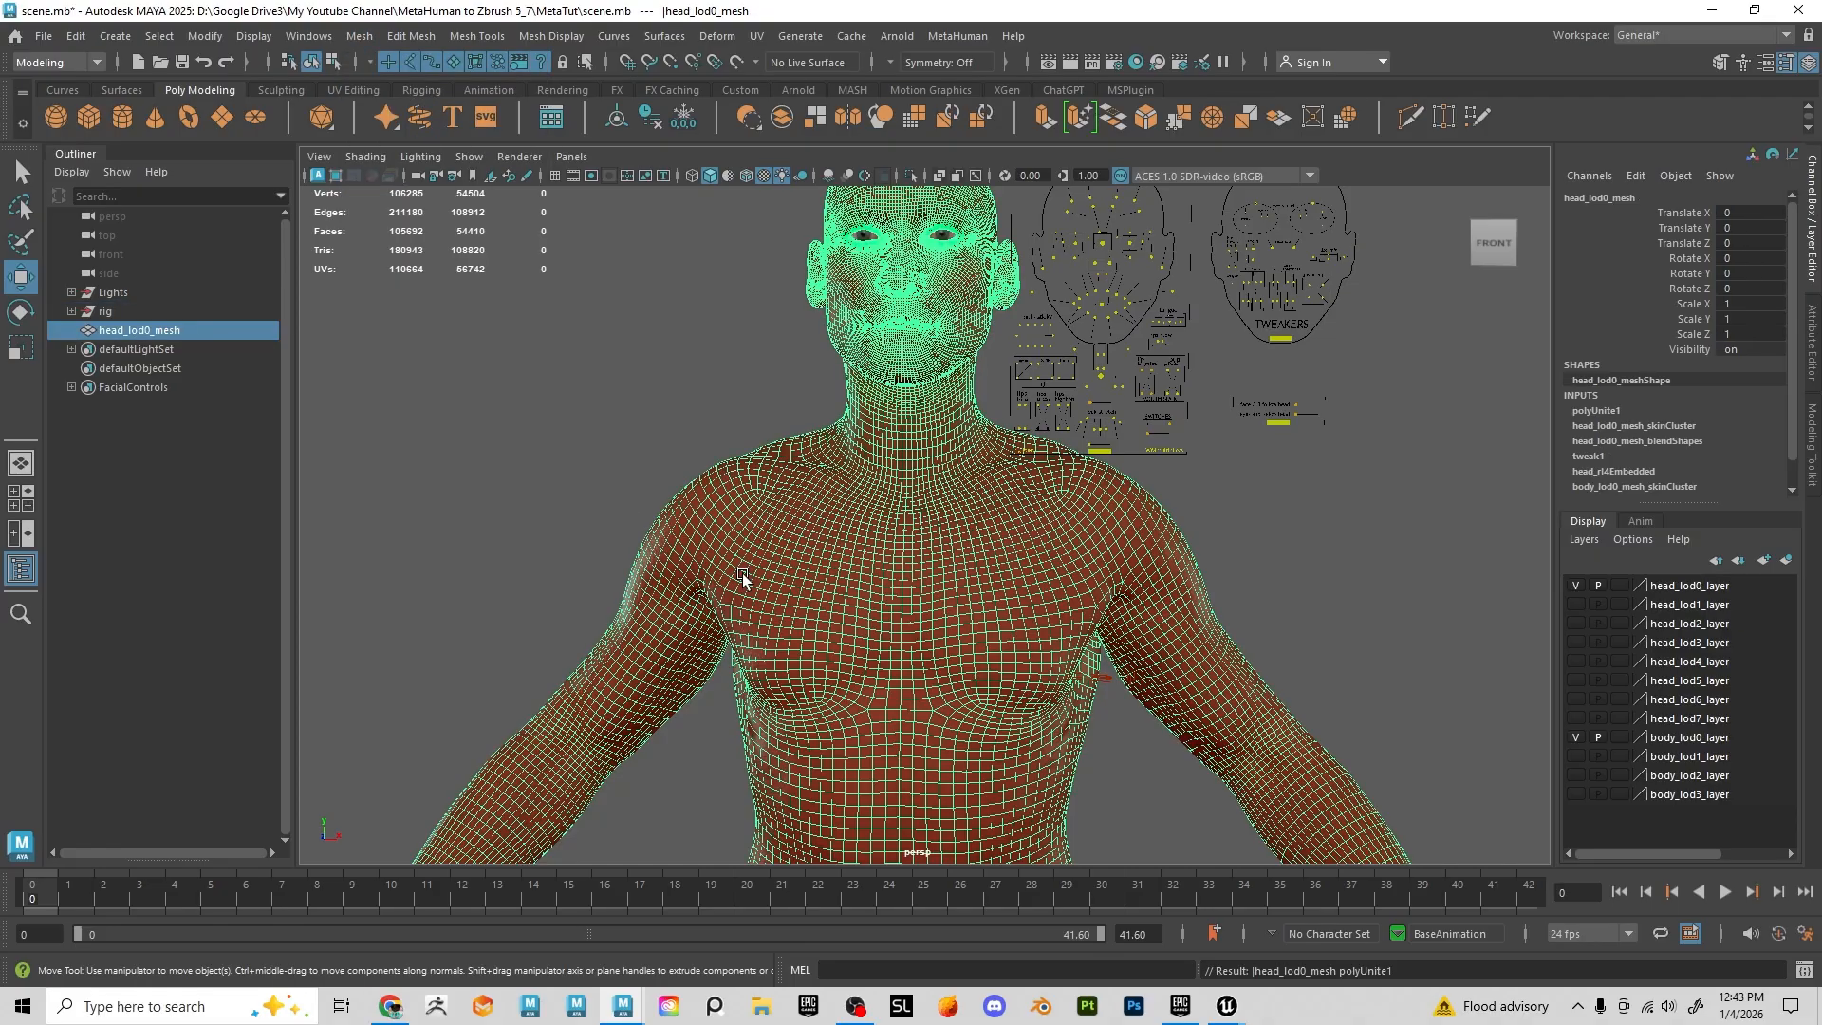
Highlight the combined mesh's border edges with an edge width of 3 through the custom polygon display options
{"action": "right_click_drag", "start_coordinate": [972, 586], "coordinate": [1040, 607], "text": "alt"}
{"action": "mouse_move", "coordinate": [960, 549]}
{"action": "left_mouse_down", "text": "alt"}
{"action": "mouse_move", "coordinate": [1012, 553]}
{"action": "mouse_move", "coordinate": [977, 556]}
{"action": "left_mouse_up", "text": "alt"}
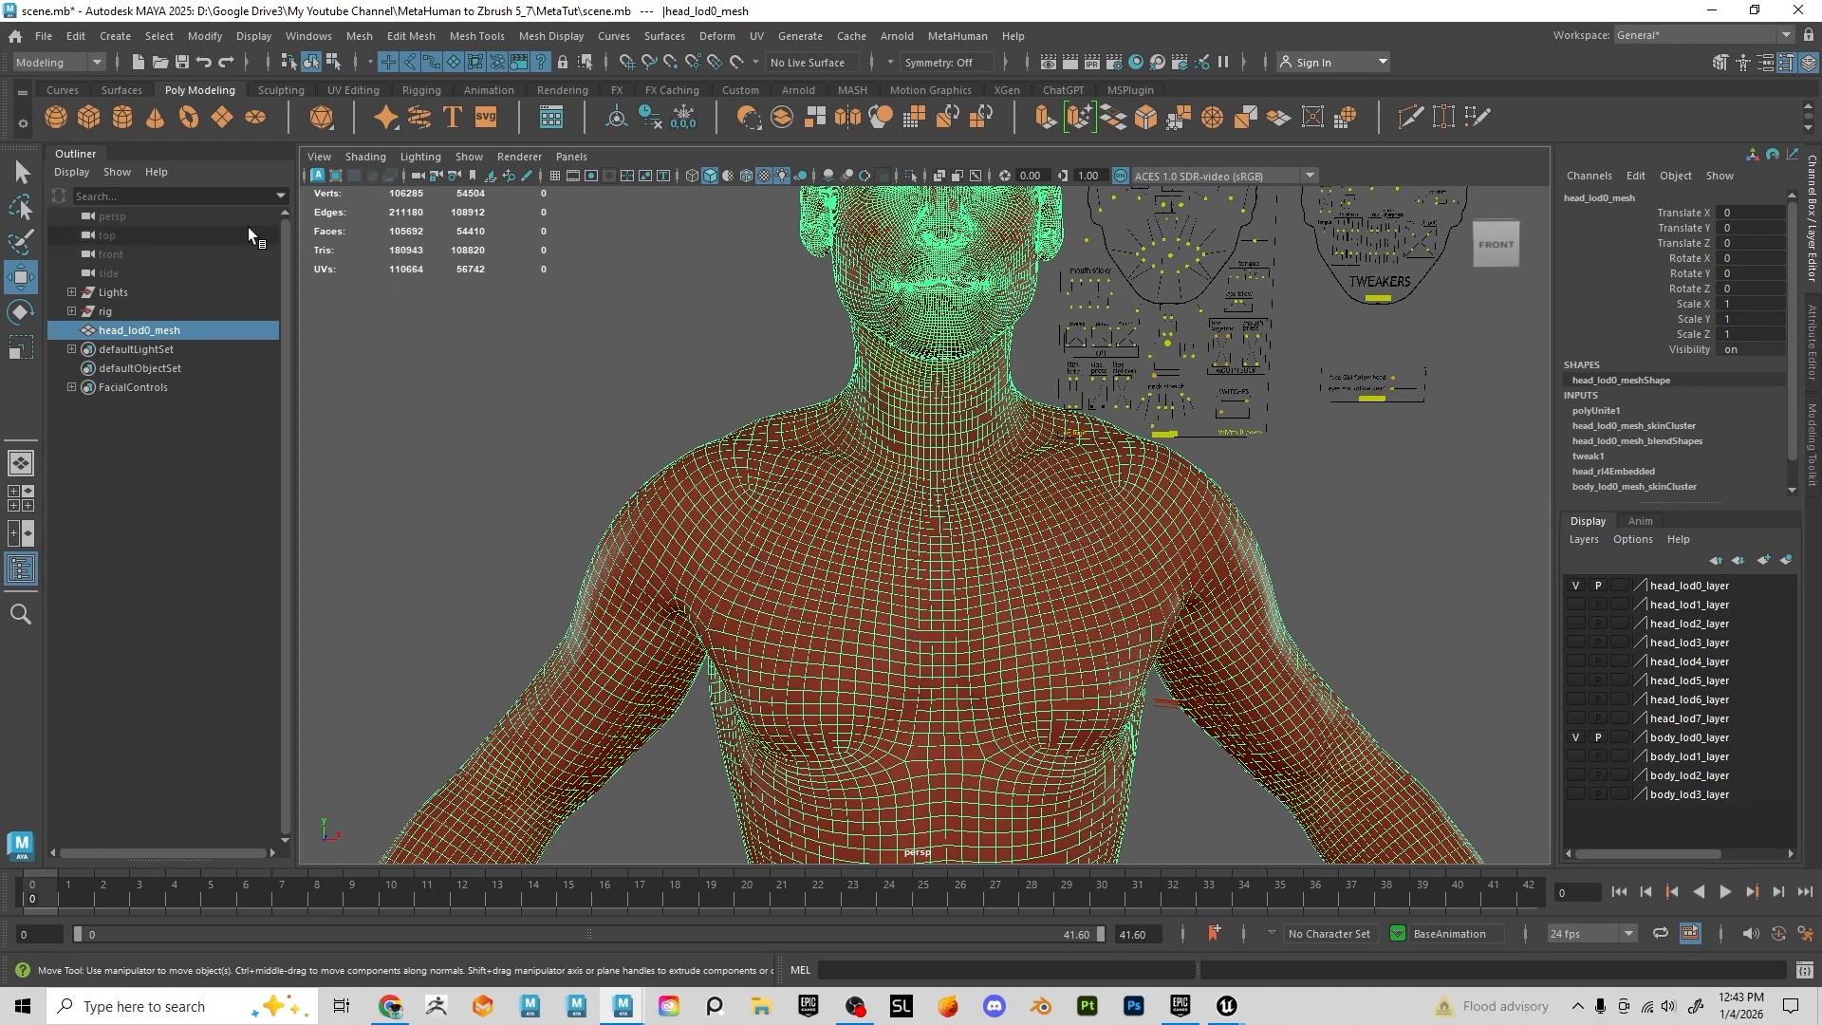
{"action": "left_click", "coordinate": [252, 38]}
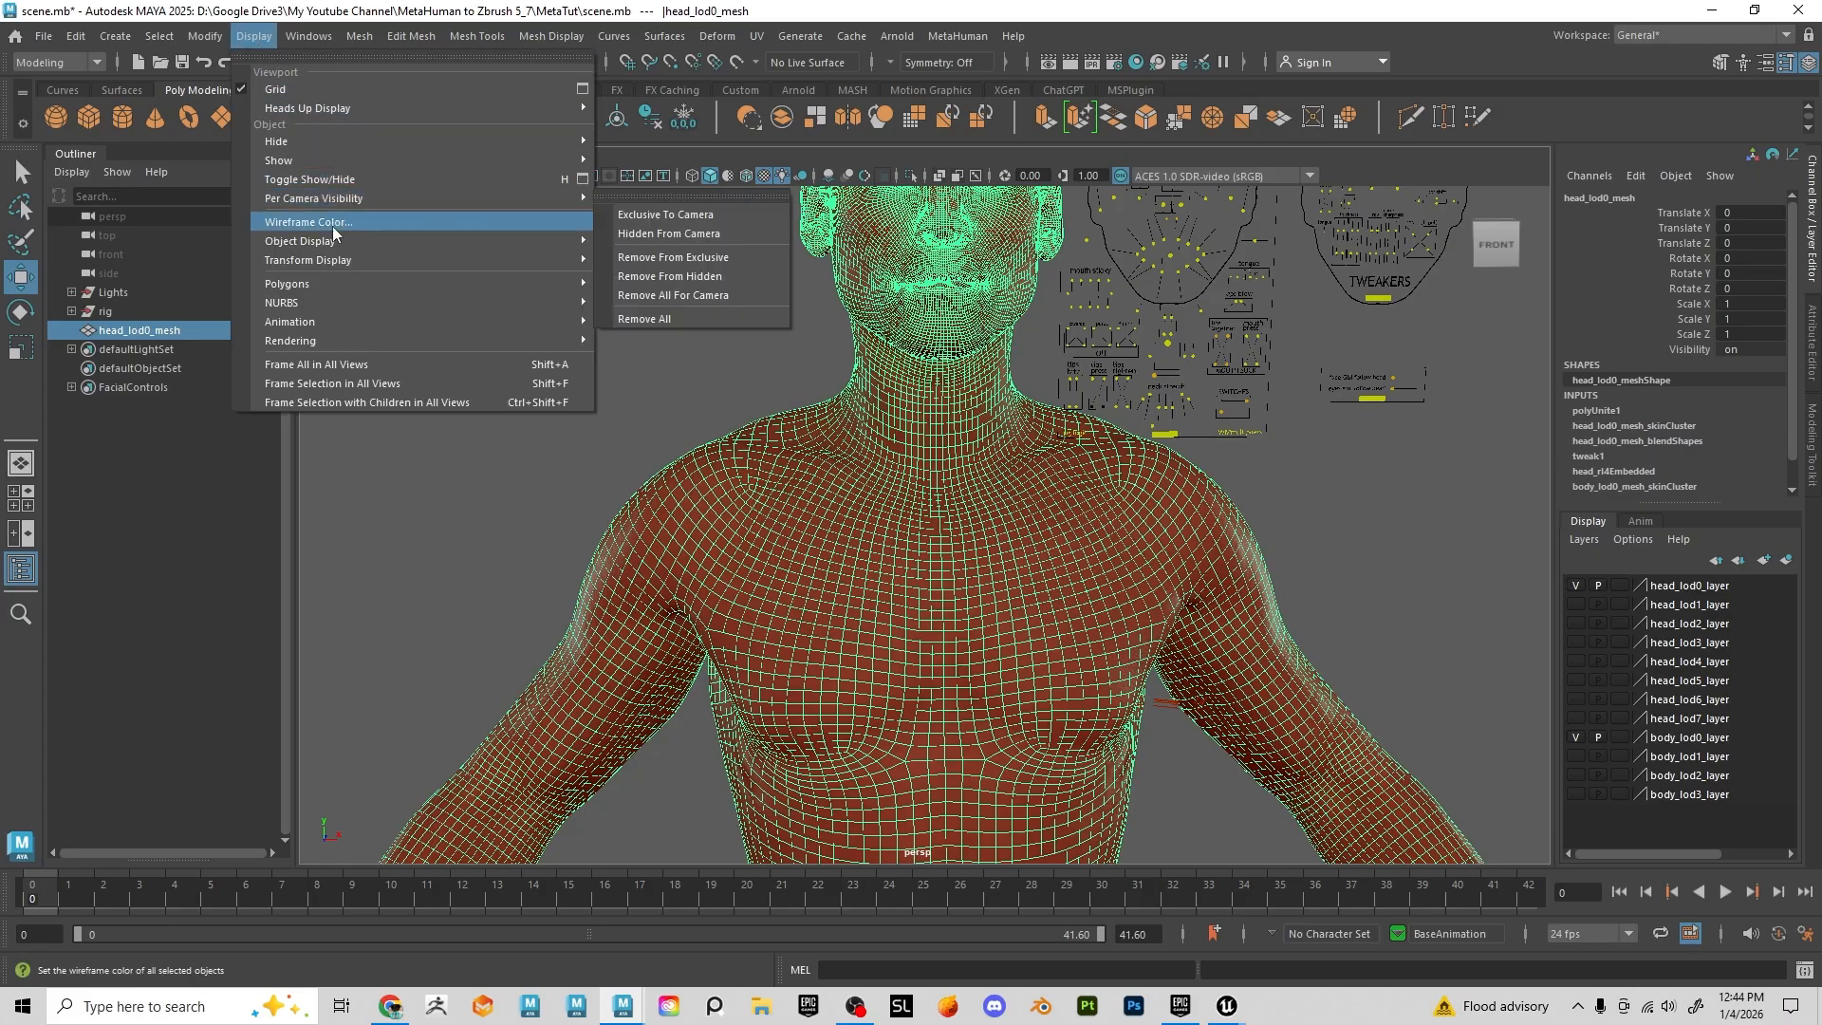
{"action": "mouse_move", "coordinate": [321, 282]}
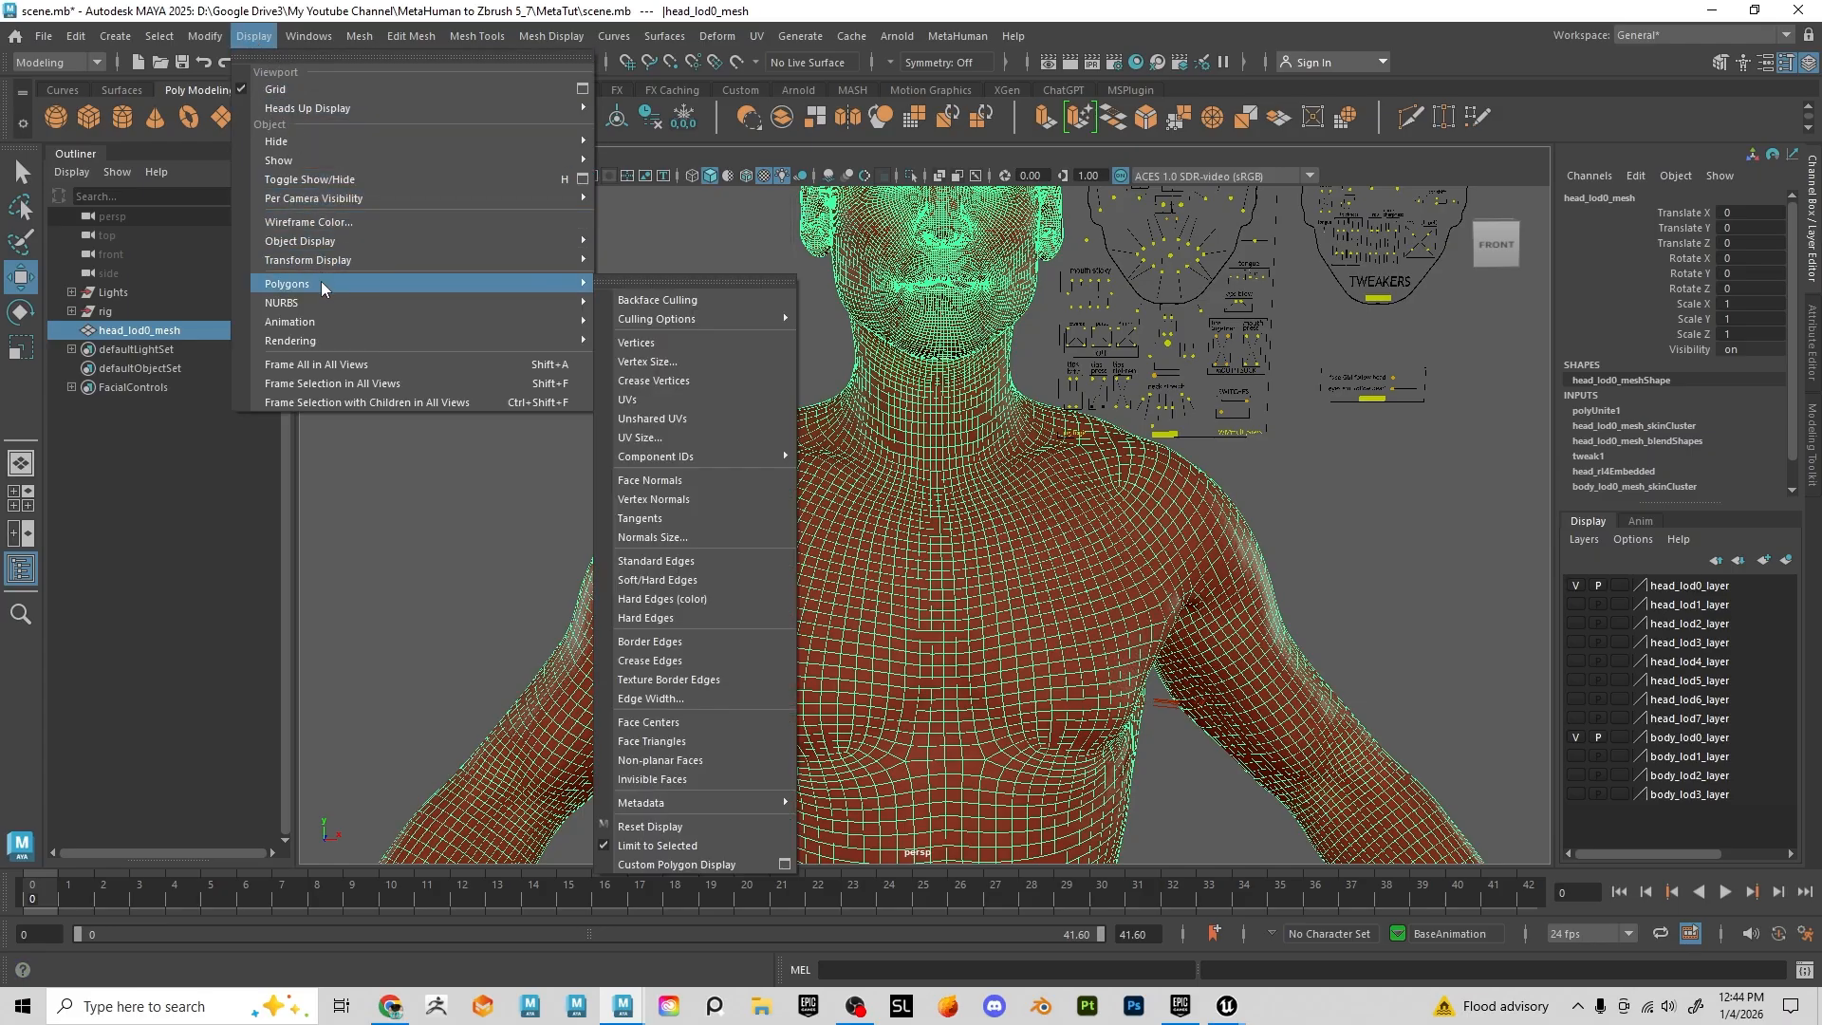
{"action": "left_click", "coordinate": [785, 863]}
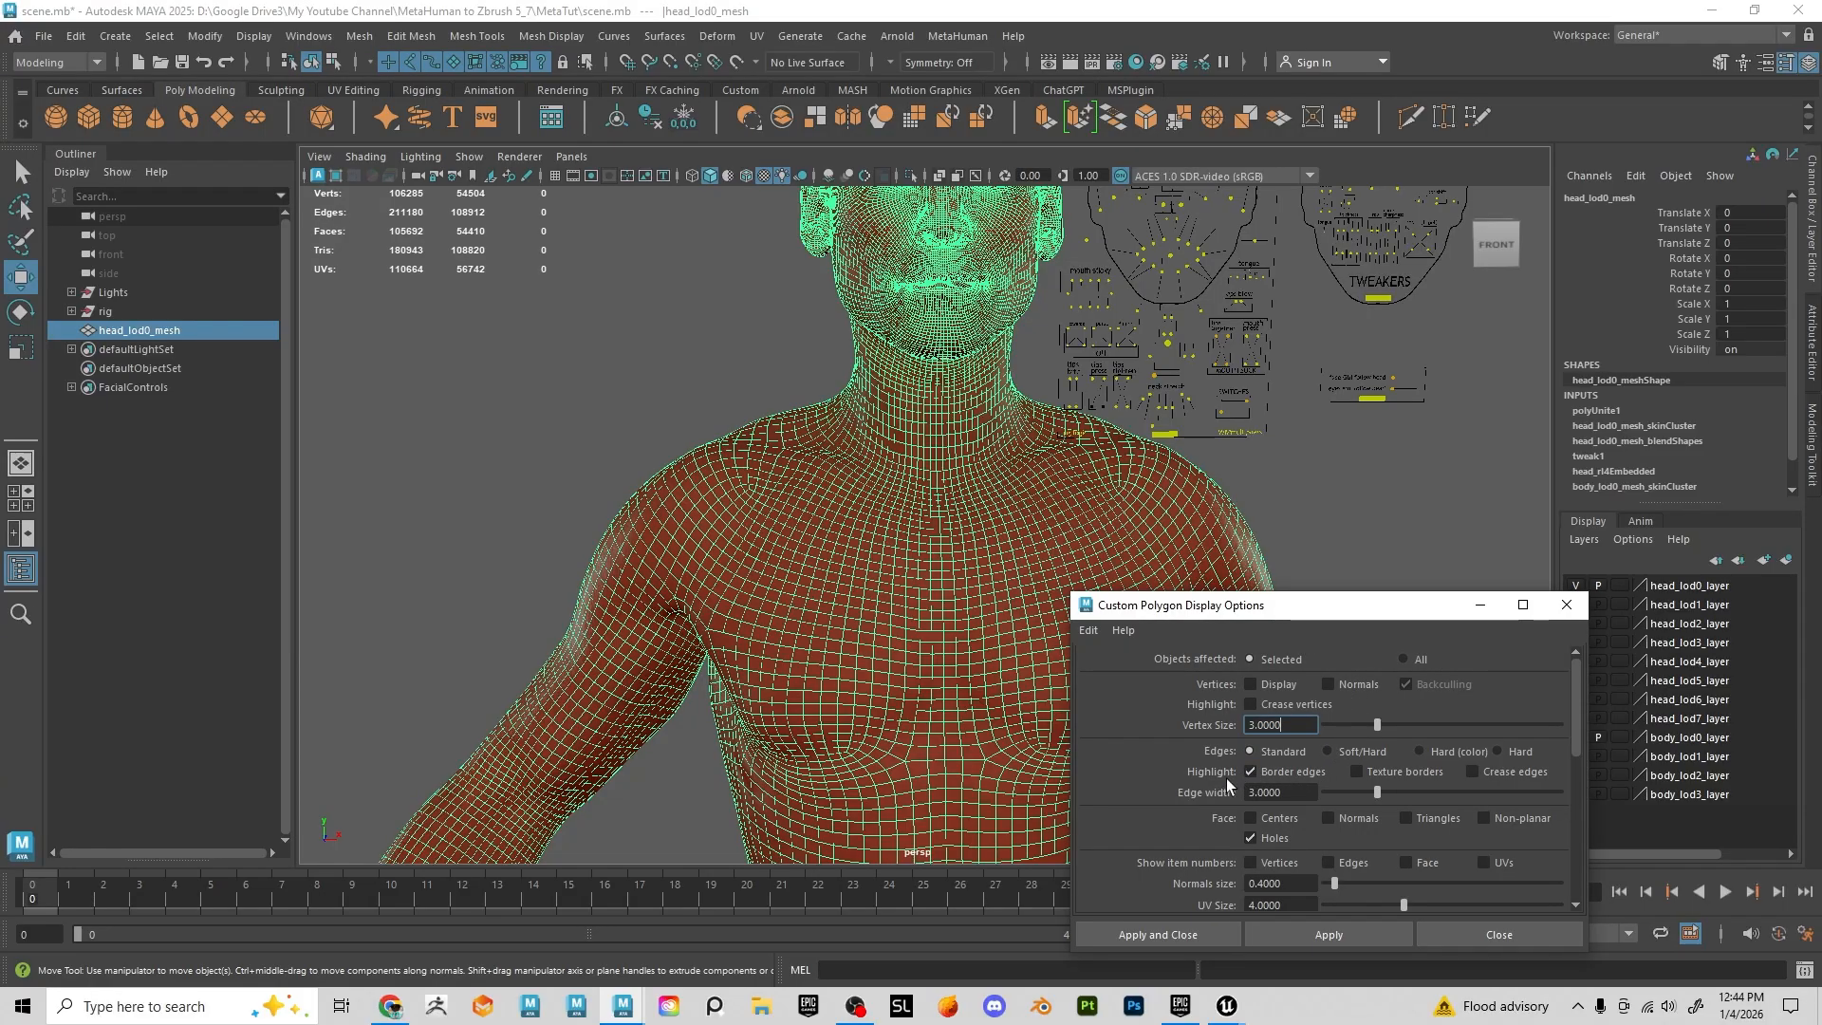
{"action": "left_click", "coordinate": [1352, 938]}
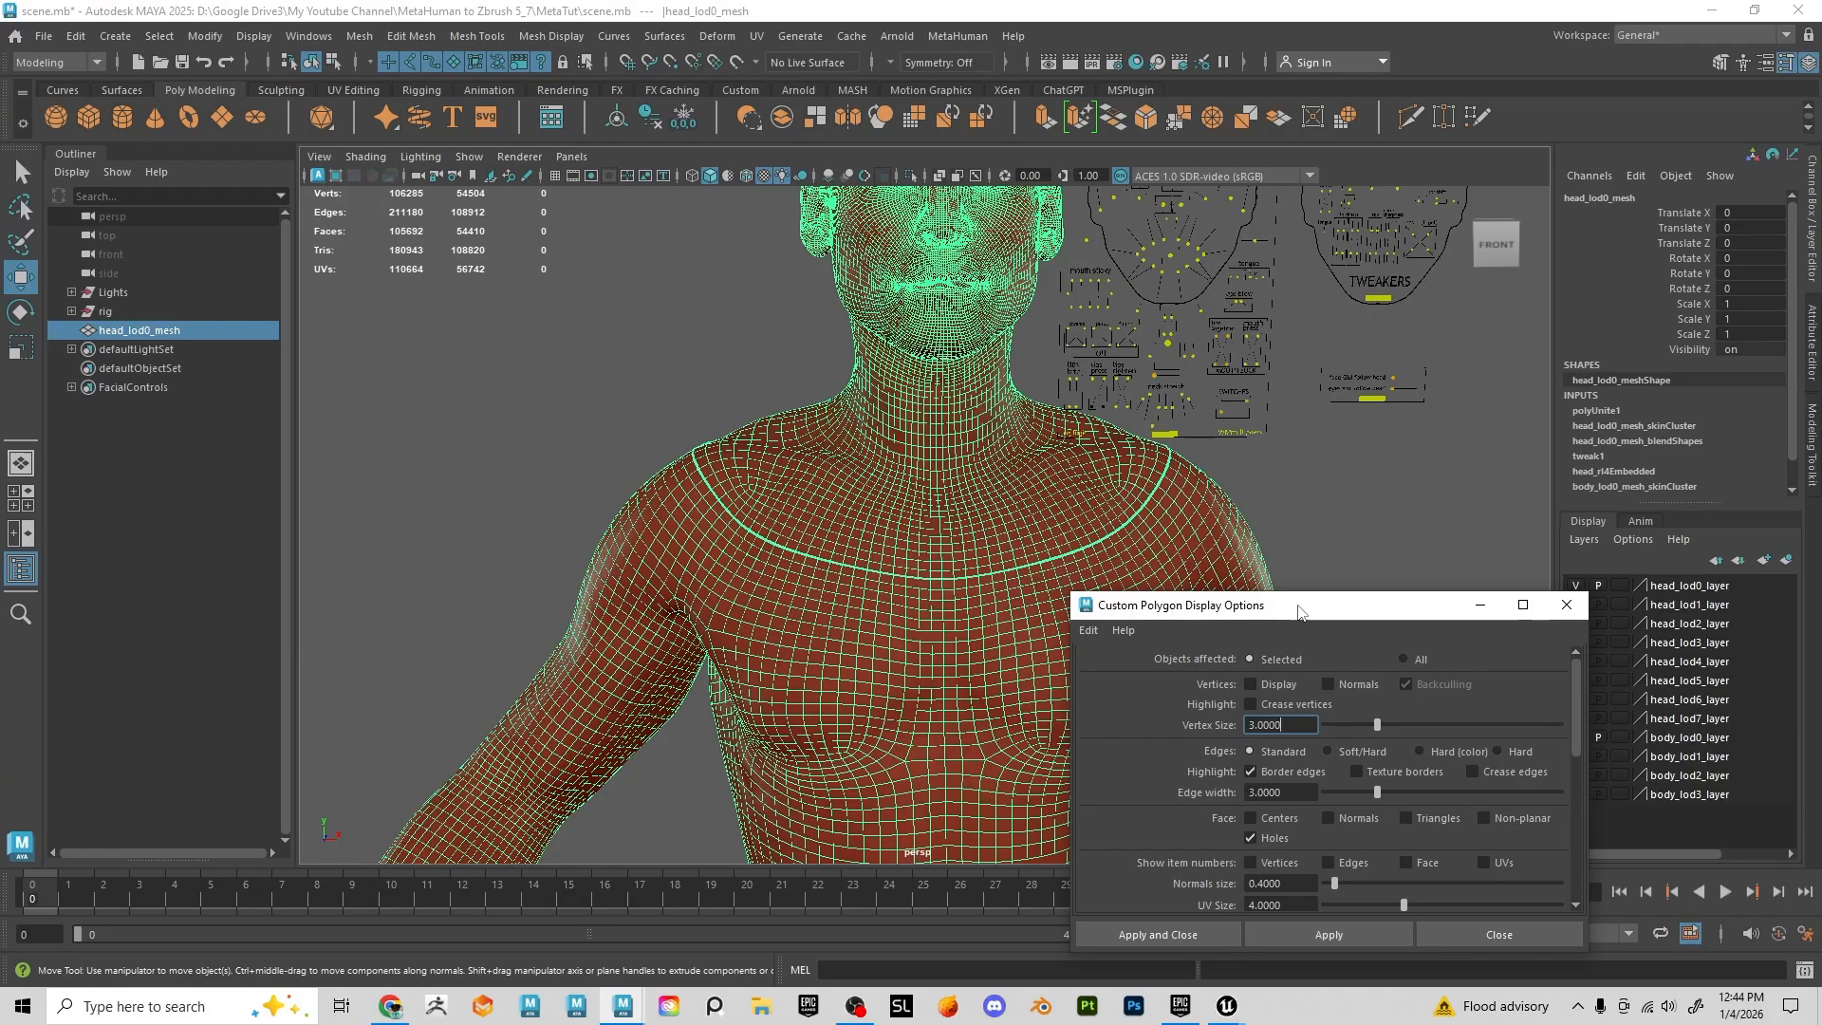
Select both overlapping border edge loops along the chest seam between the head and body parts
{"action": "left_click_drag", "start_coordinate": [996, 622], "coordinate": [1034, 580], "text": "alt"}
{"action": "right_click_drag", "start_coordinate": [810, 495], "coordinate": [945, 550], "text": "alt"}
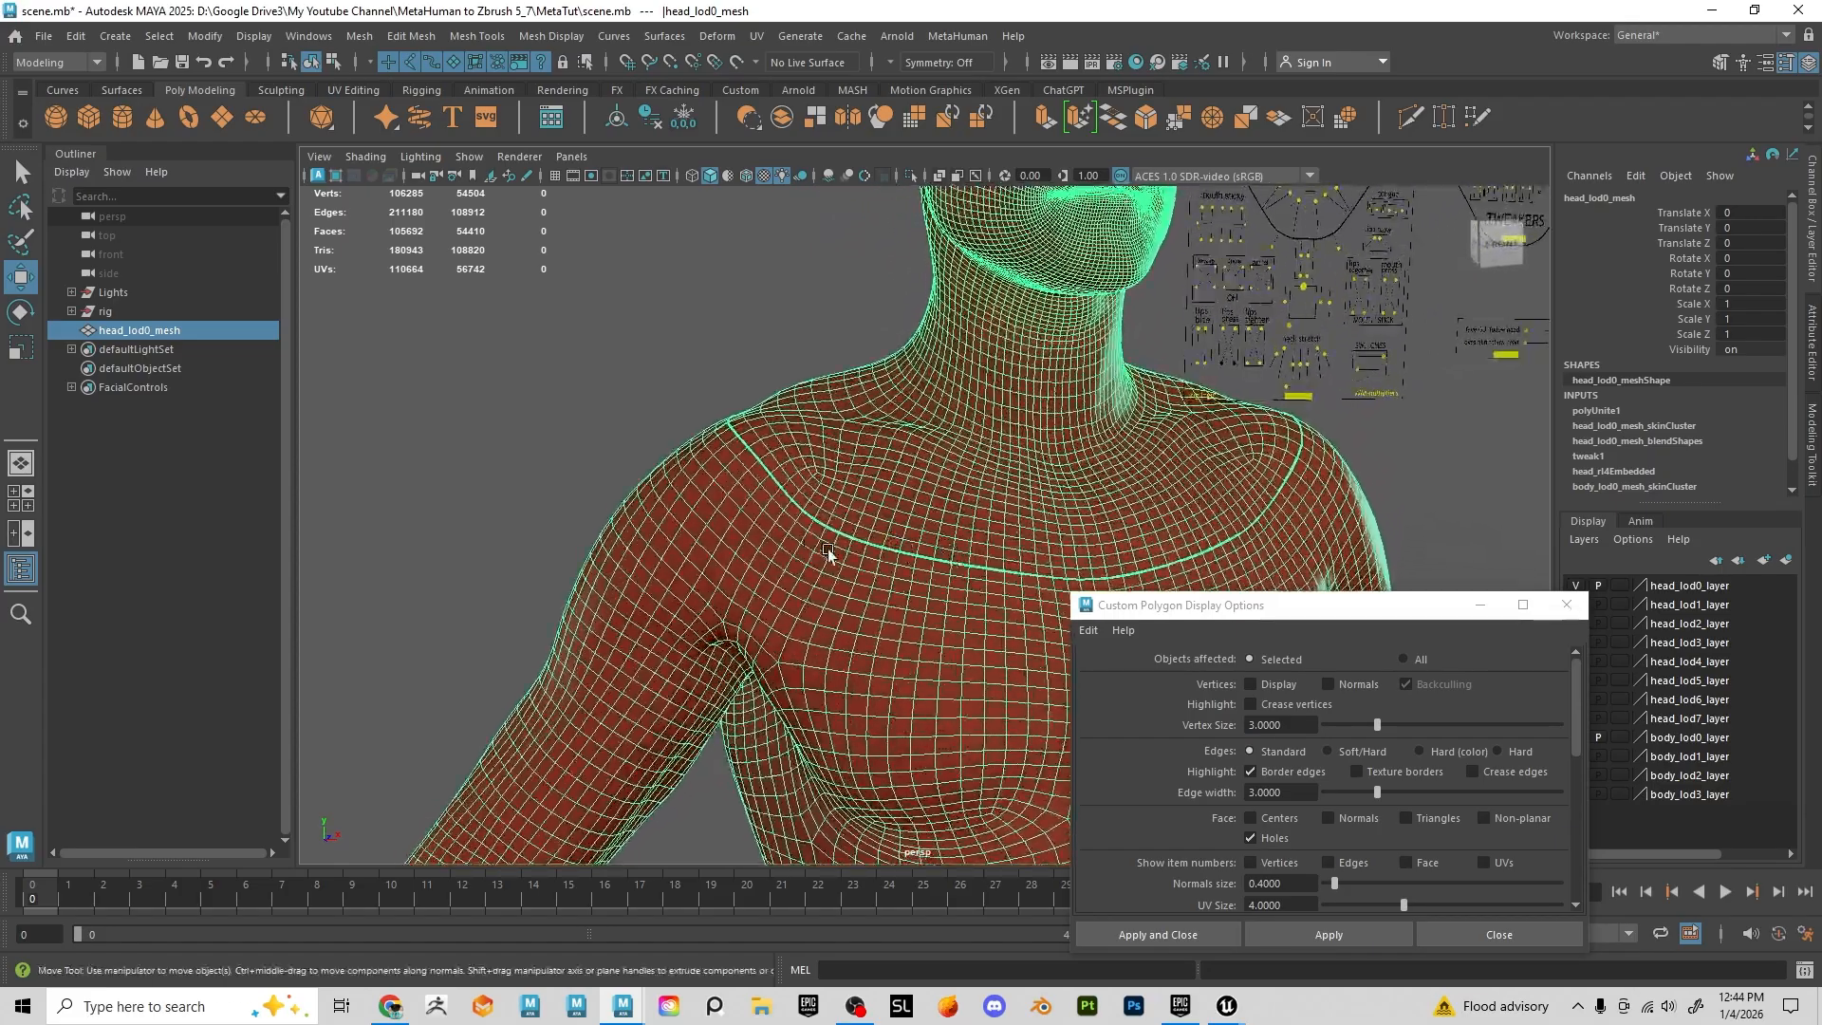
{"action": "left_click_drag", "start_coordinate": [1079, 635], "coordinate": [811, 611], "text": "alt"}
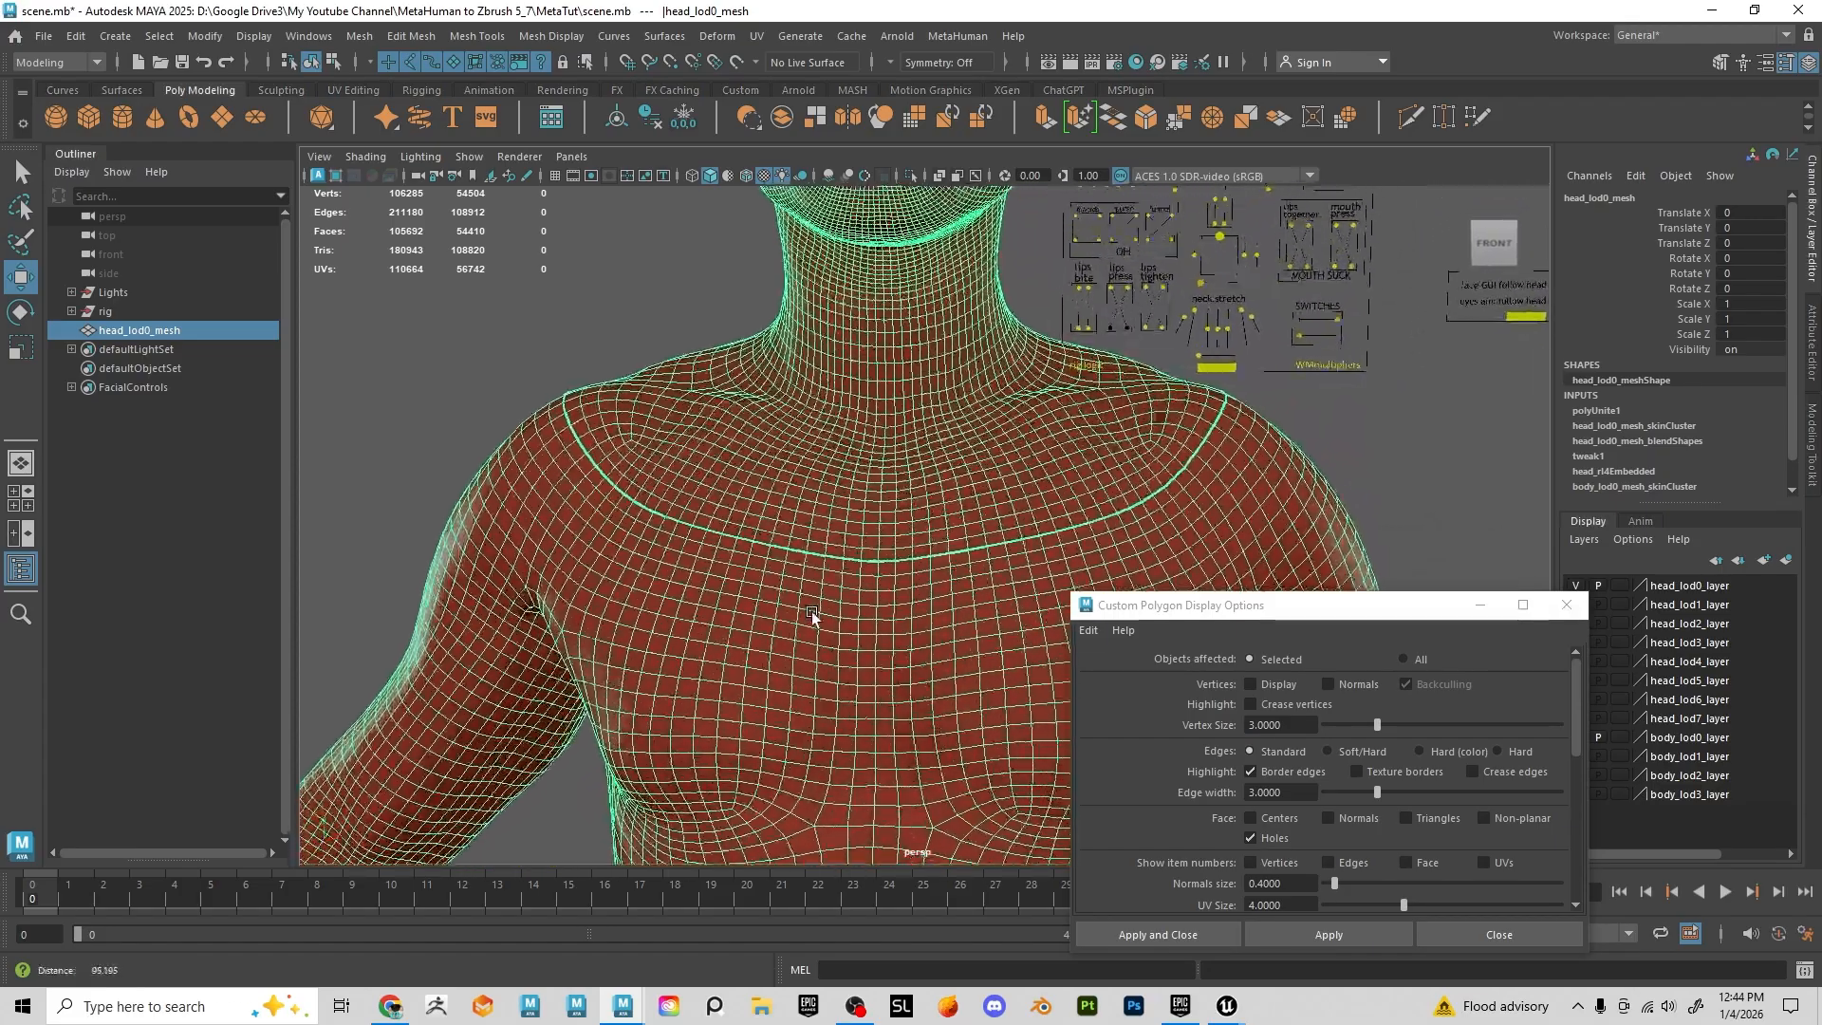
{"action": "right_click_drag", "start_coordinate": [811, 611], "coordinate": [998, 694], "text": "alt"}
{"action": "right_click_drag", "start_coordinate": [871, 616], "coordinate": [868, 383]}
{"action": "double_click", "coordinate": [883, 598]}
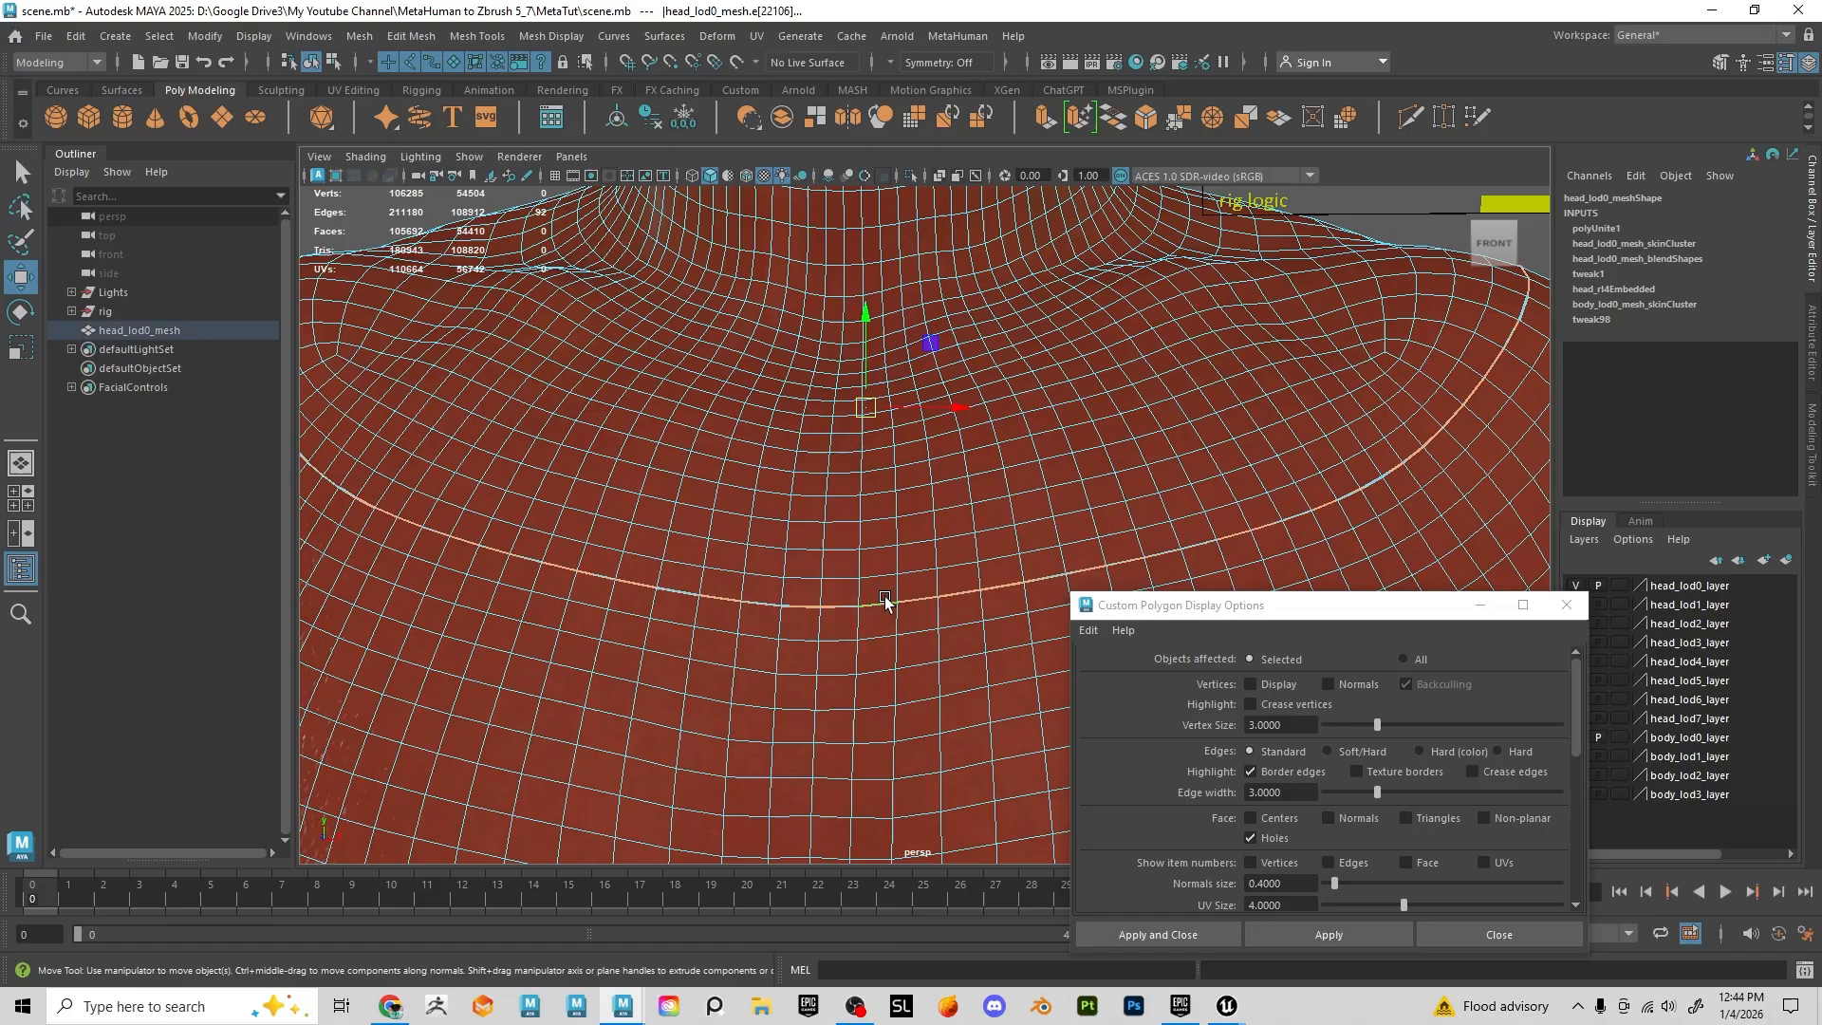
{"action": "scroll", "coordinate": [876, 678], "scroll_direction": "up", "scroll_amount": 4}
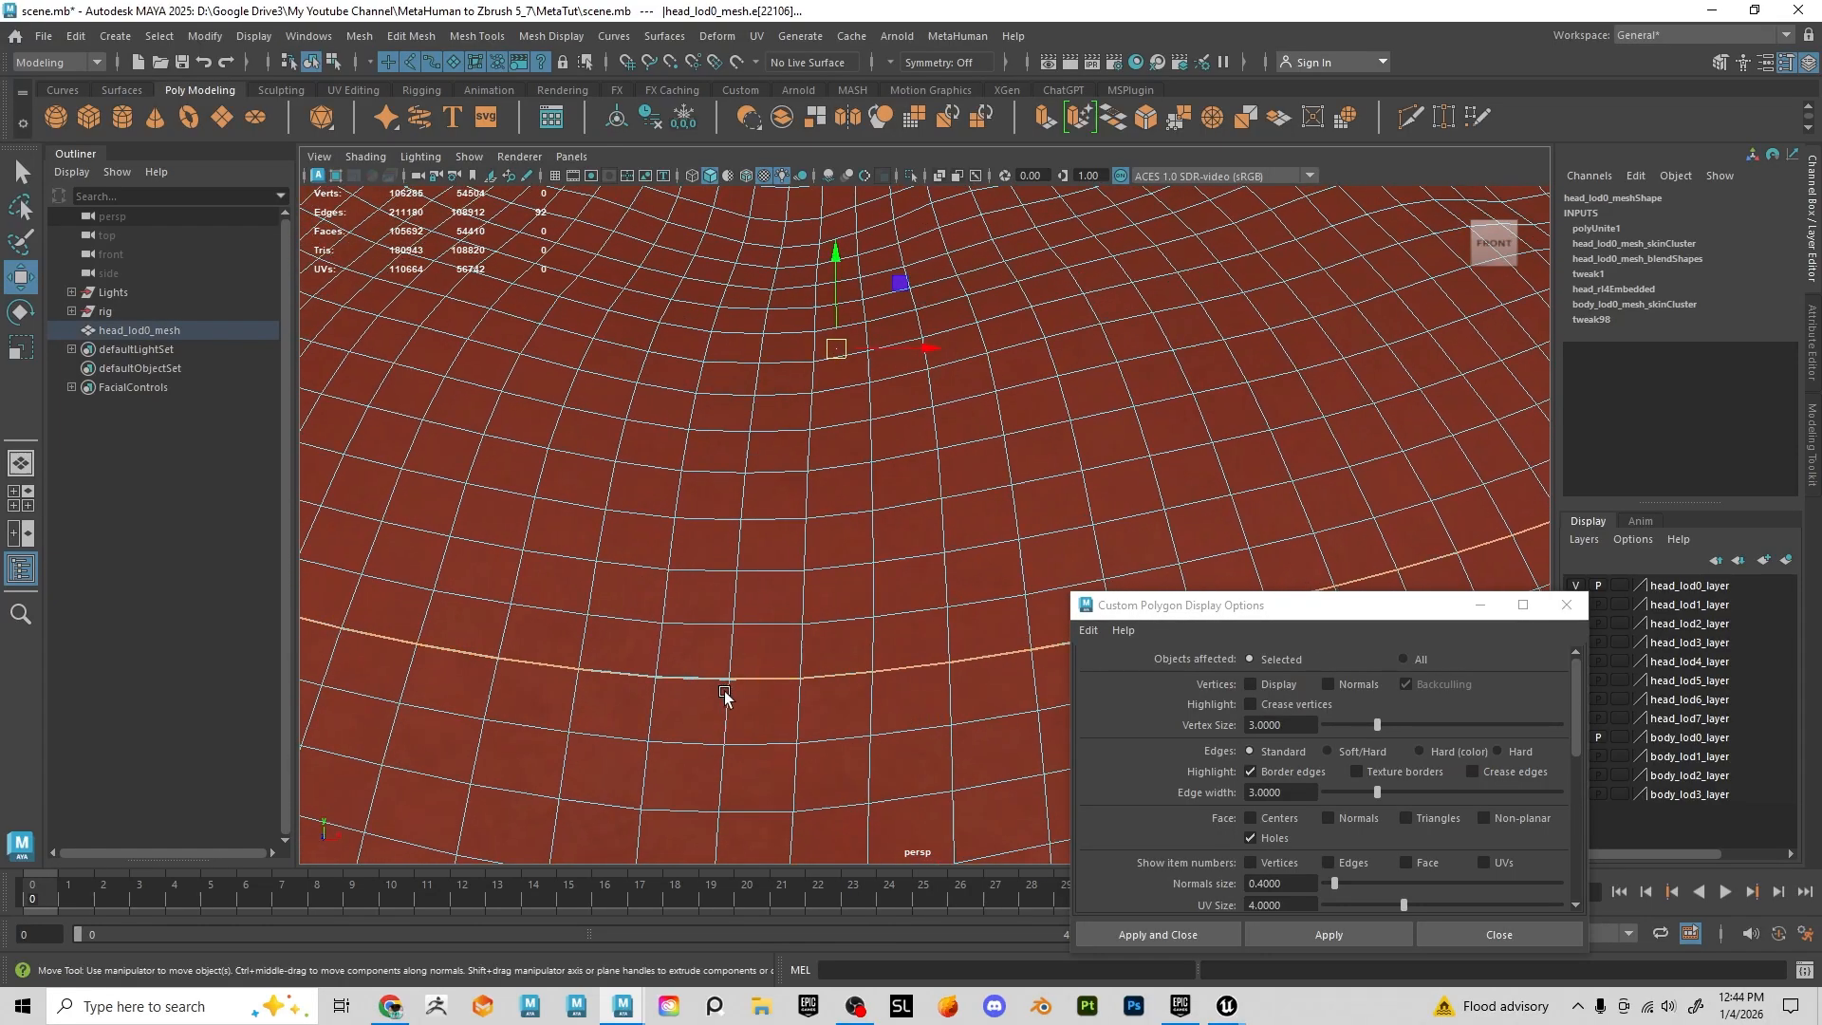
{"action": "double_click", "coordinate": [638, 678], "text": "shift"}
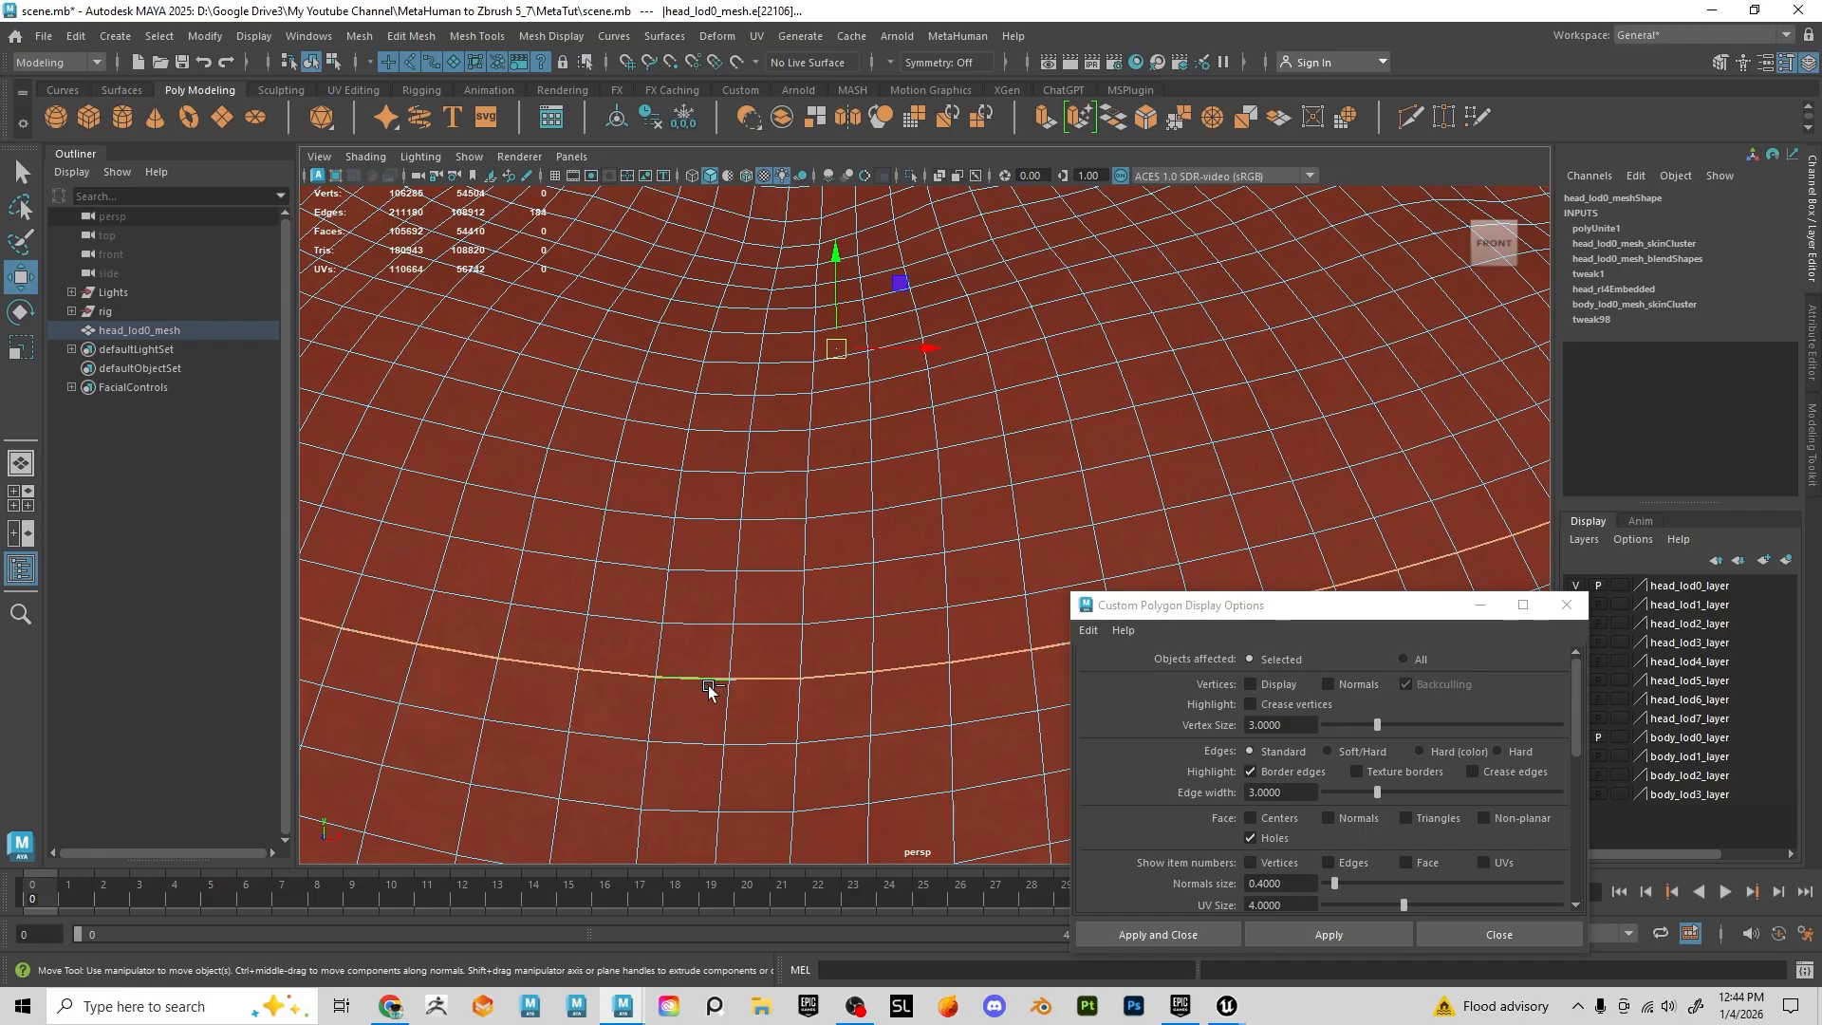
{"action": "scroll", "coordinate": [845, 732], "scroll_direction": "down", "scroll_amount": 3}
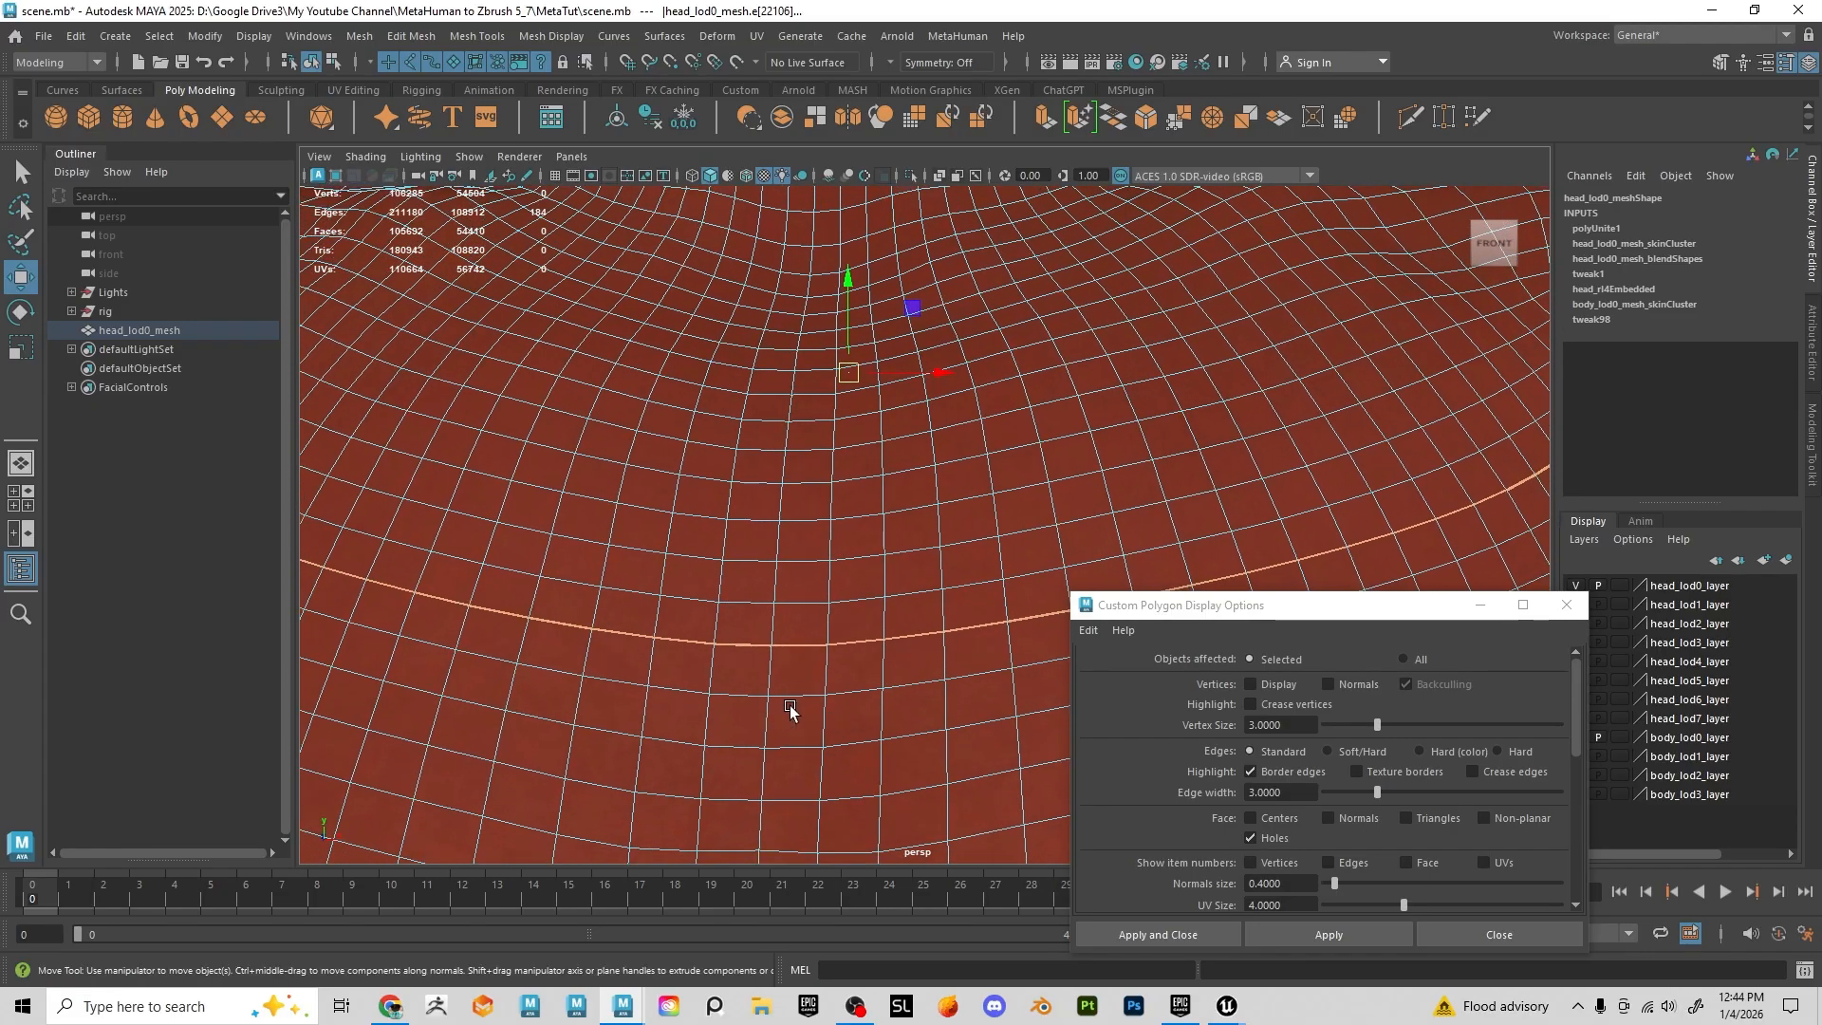
Close the polygon display options, show the model in untextured shaded display and convert the seam edge selection to vertices
{"action": "left_click_drag", "start_coordinate": [790, 707], "coordinate": [817, 712], "text": "alt"}
{"action": "right_click_drag", "start_coordinate": [817, 712], "coordinate": [797, 704], "text": "alt"}
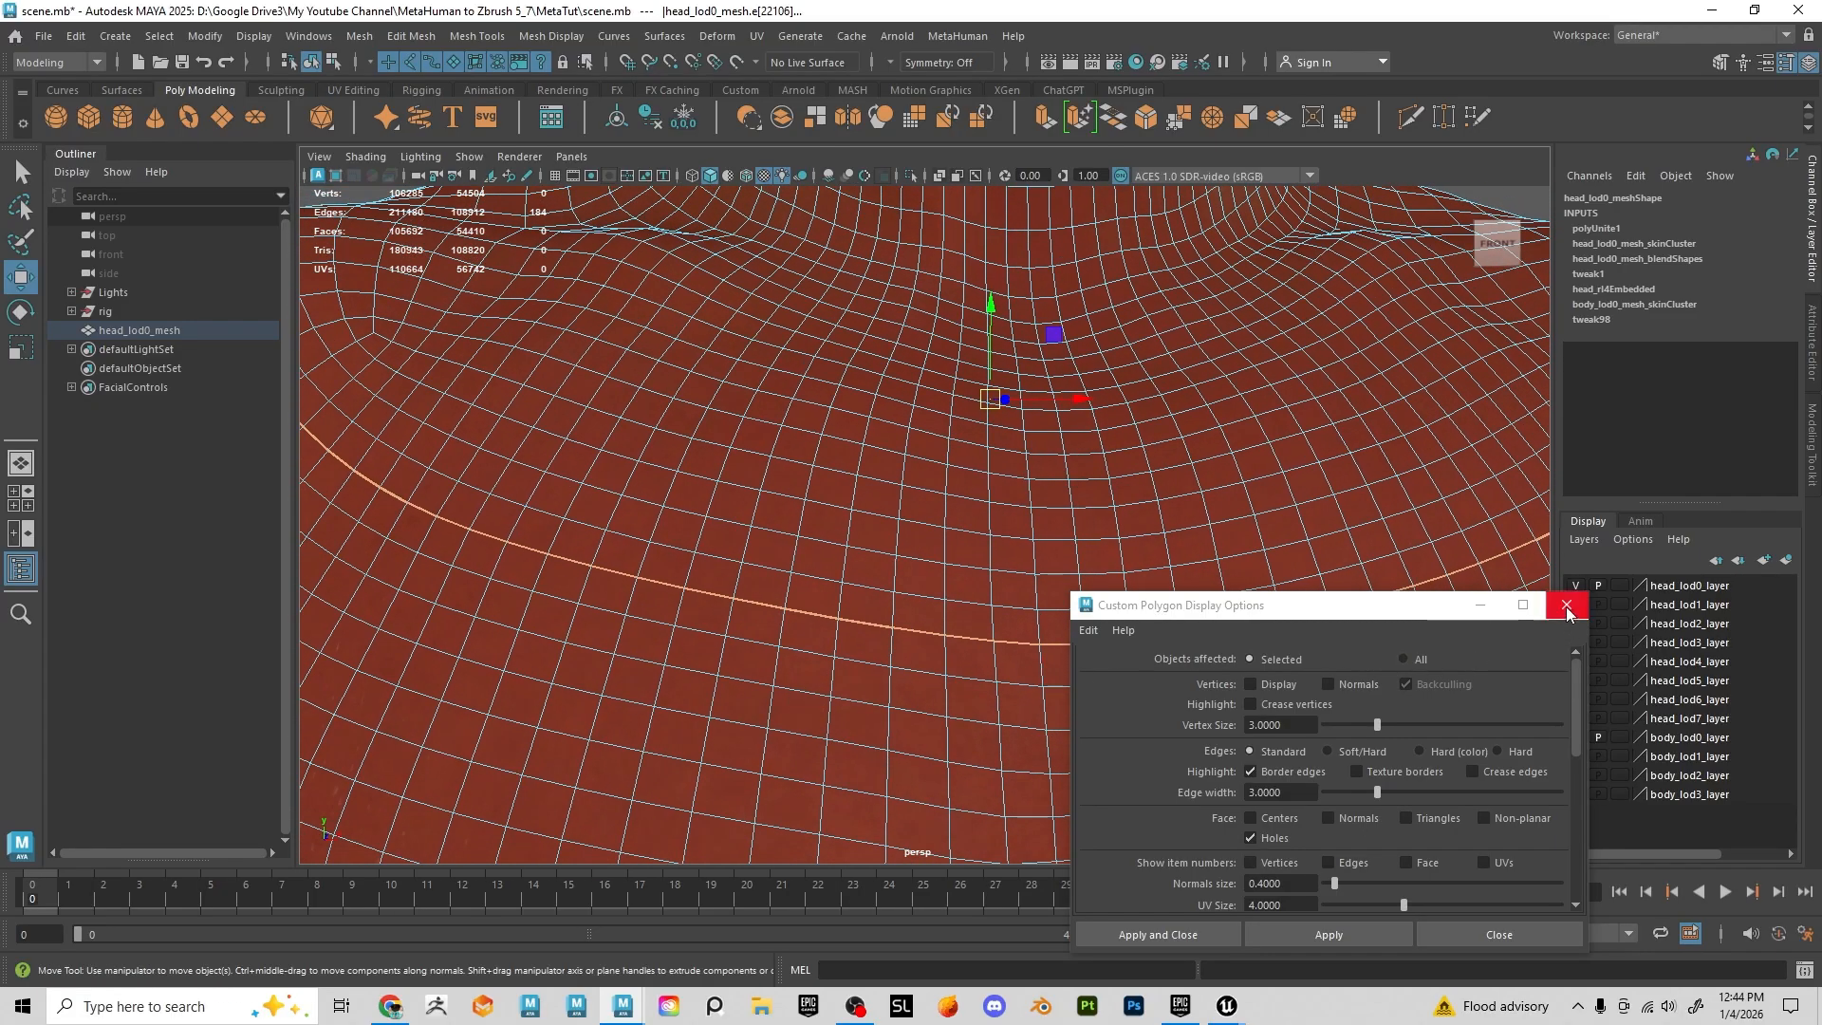
{"action": "left_click", "coordinate": [1567, 612]}
{"action": "scroll", "coordinate": [1231, 603], "scroll_direction": "down", "scroll_amount": 5}
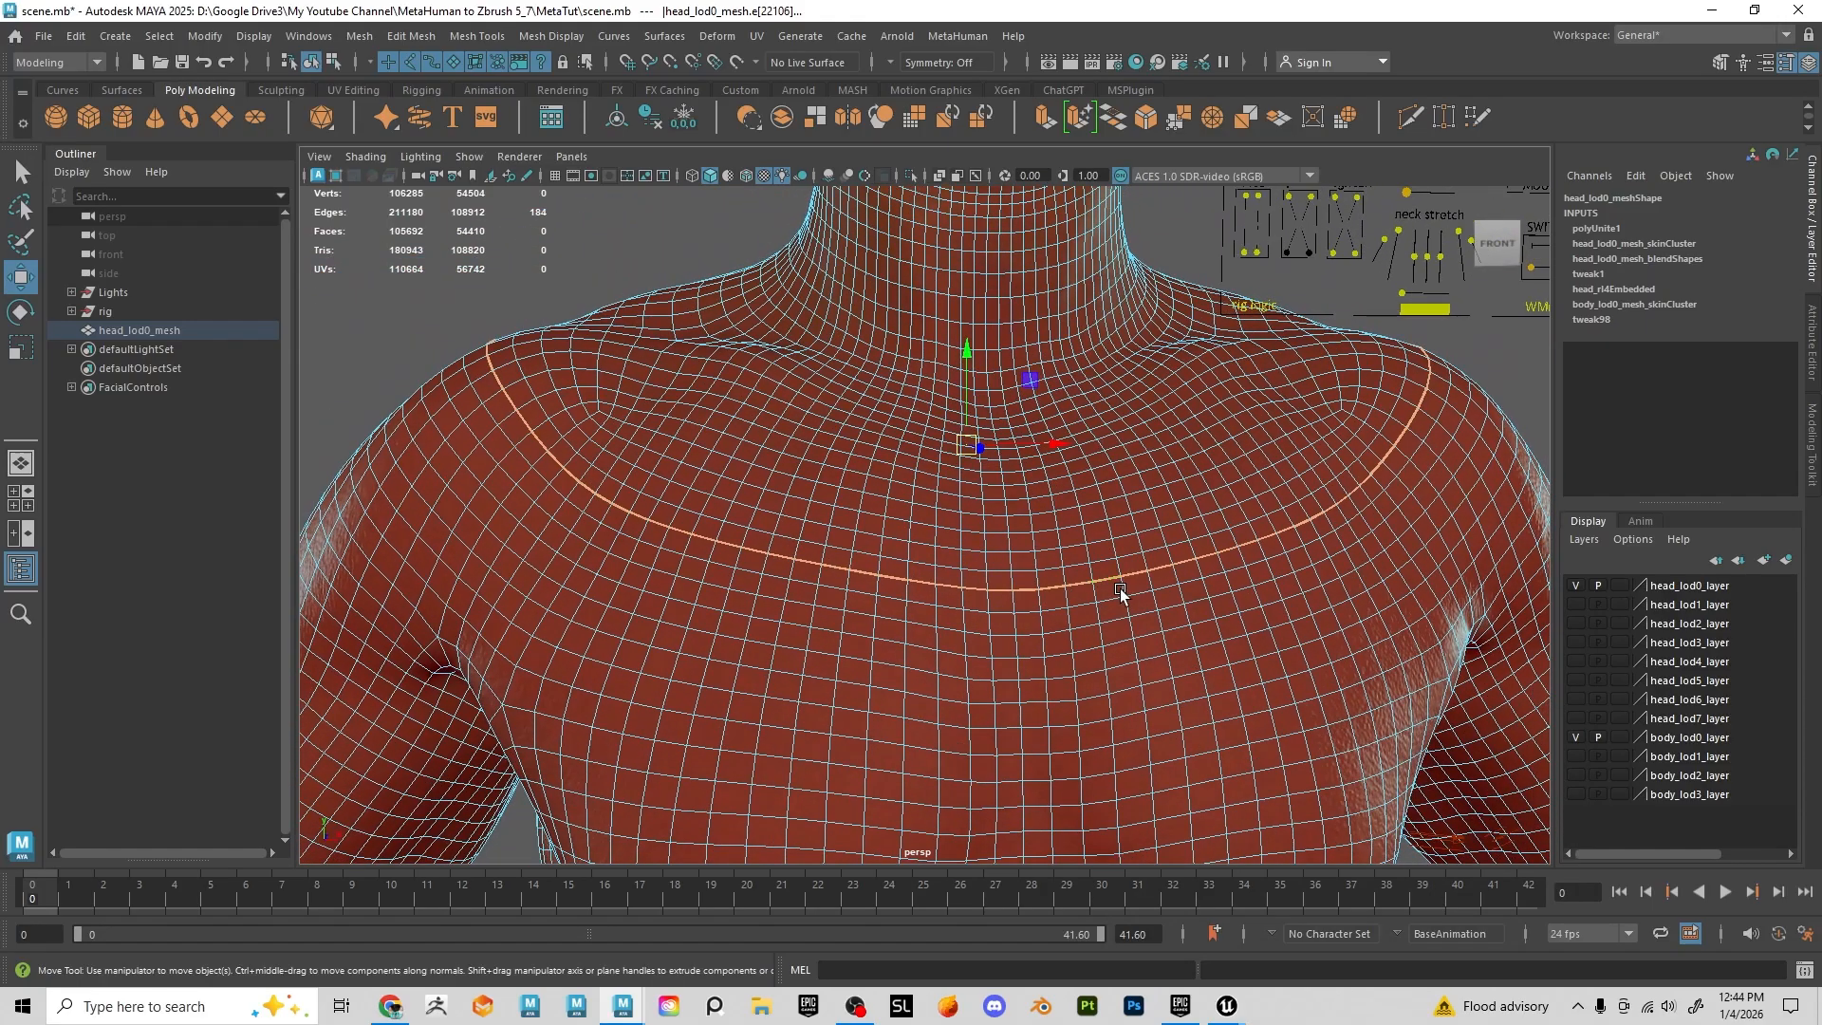
{"action": "key", "text": "5"}
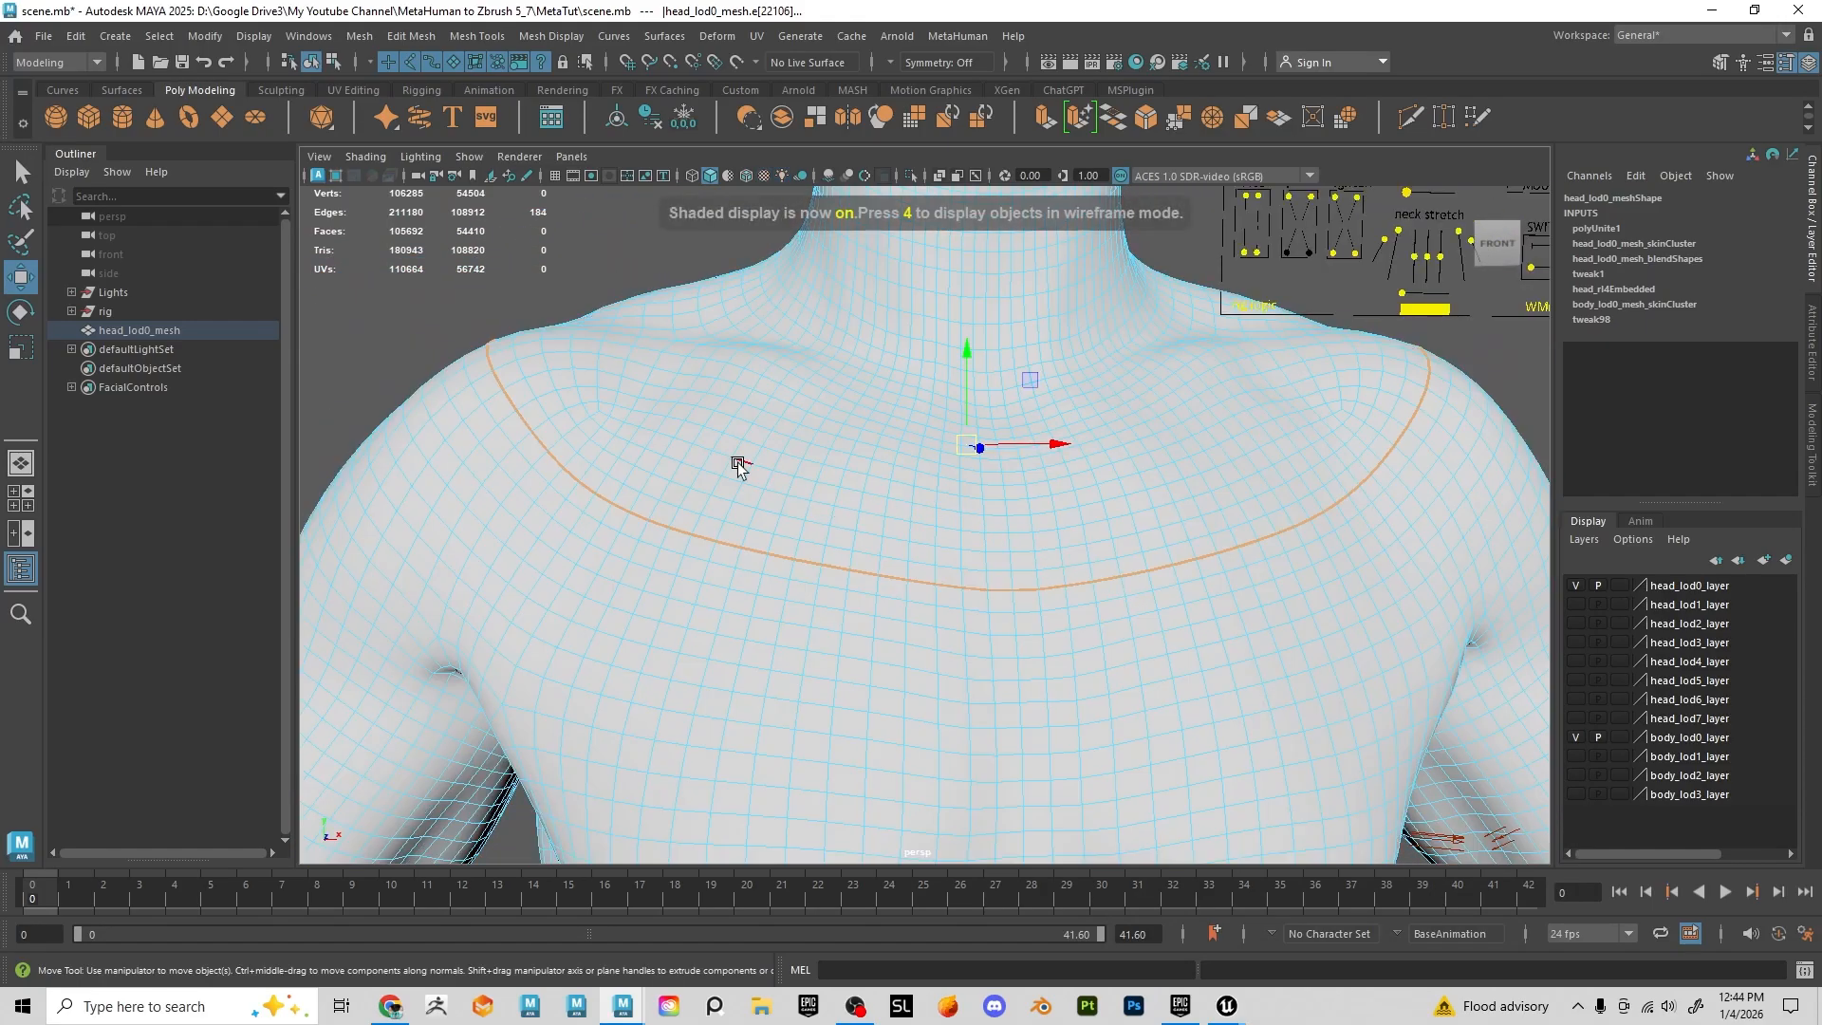
{"action": "left_click", "coordinate": [159, 36]}
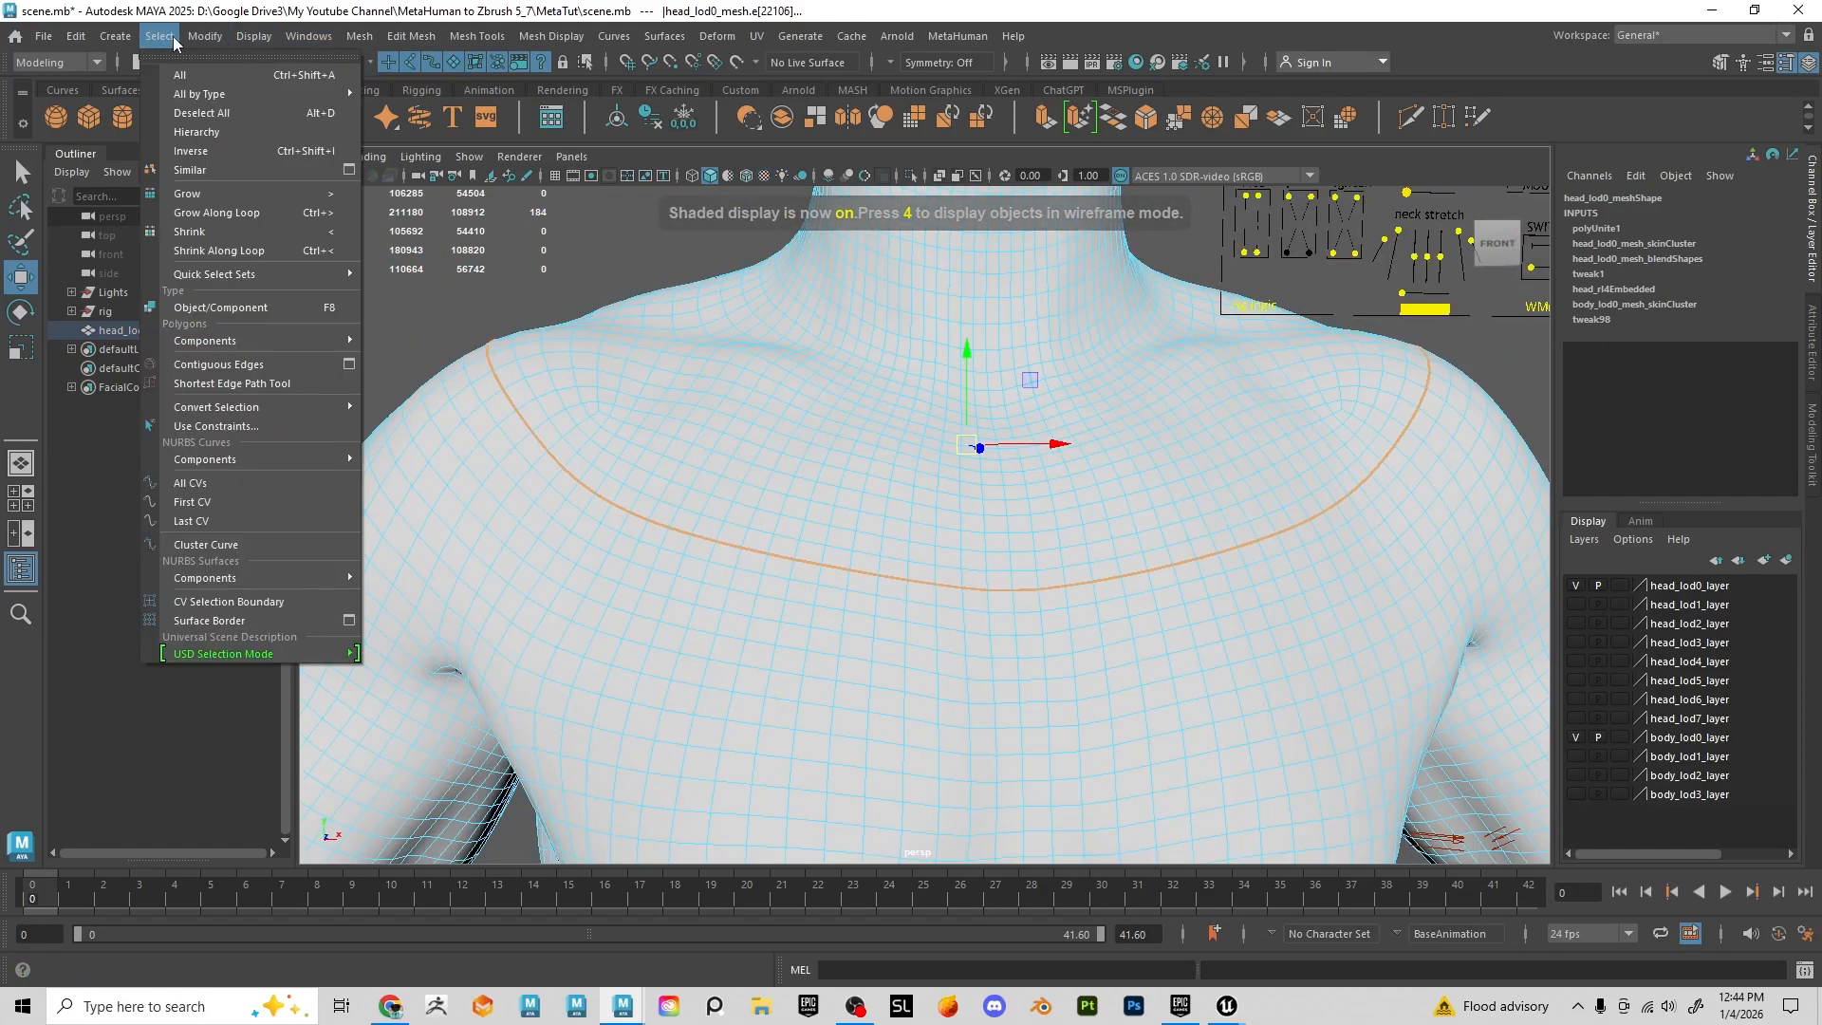
{"action": "mouse_move", "coordinate": [285, 458]}
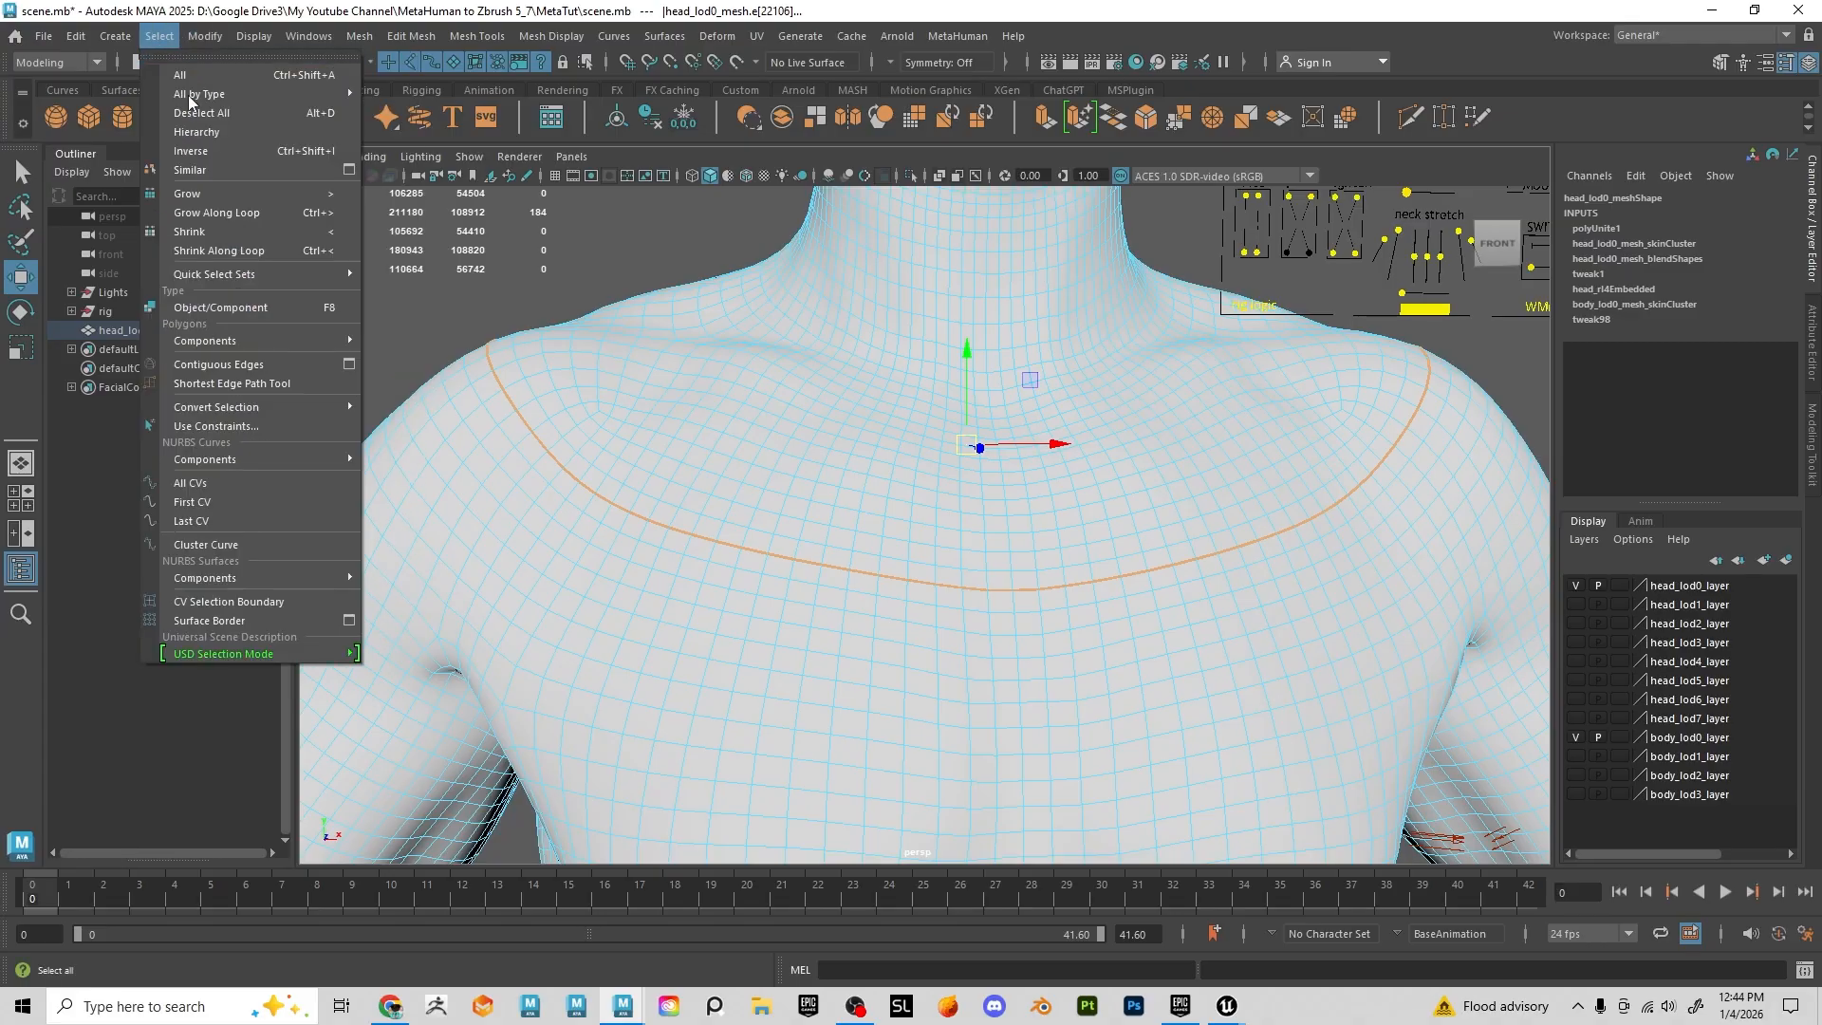
{"action": "mouse_move", "coordinate": [275, 406]}
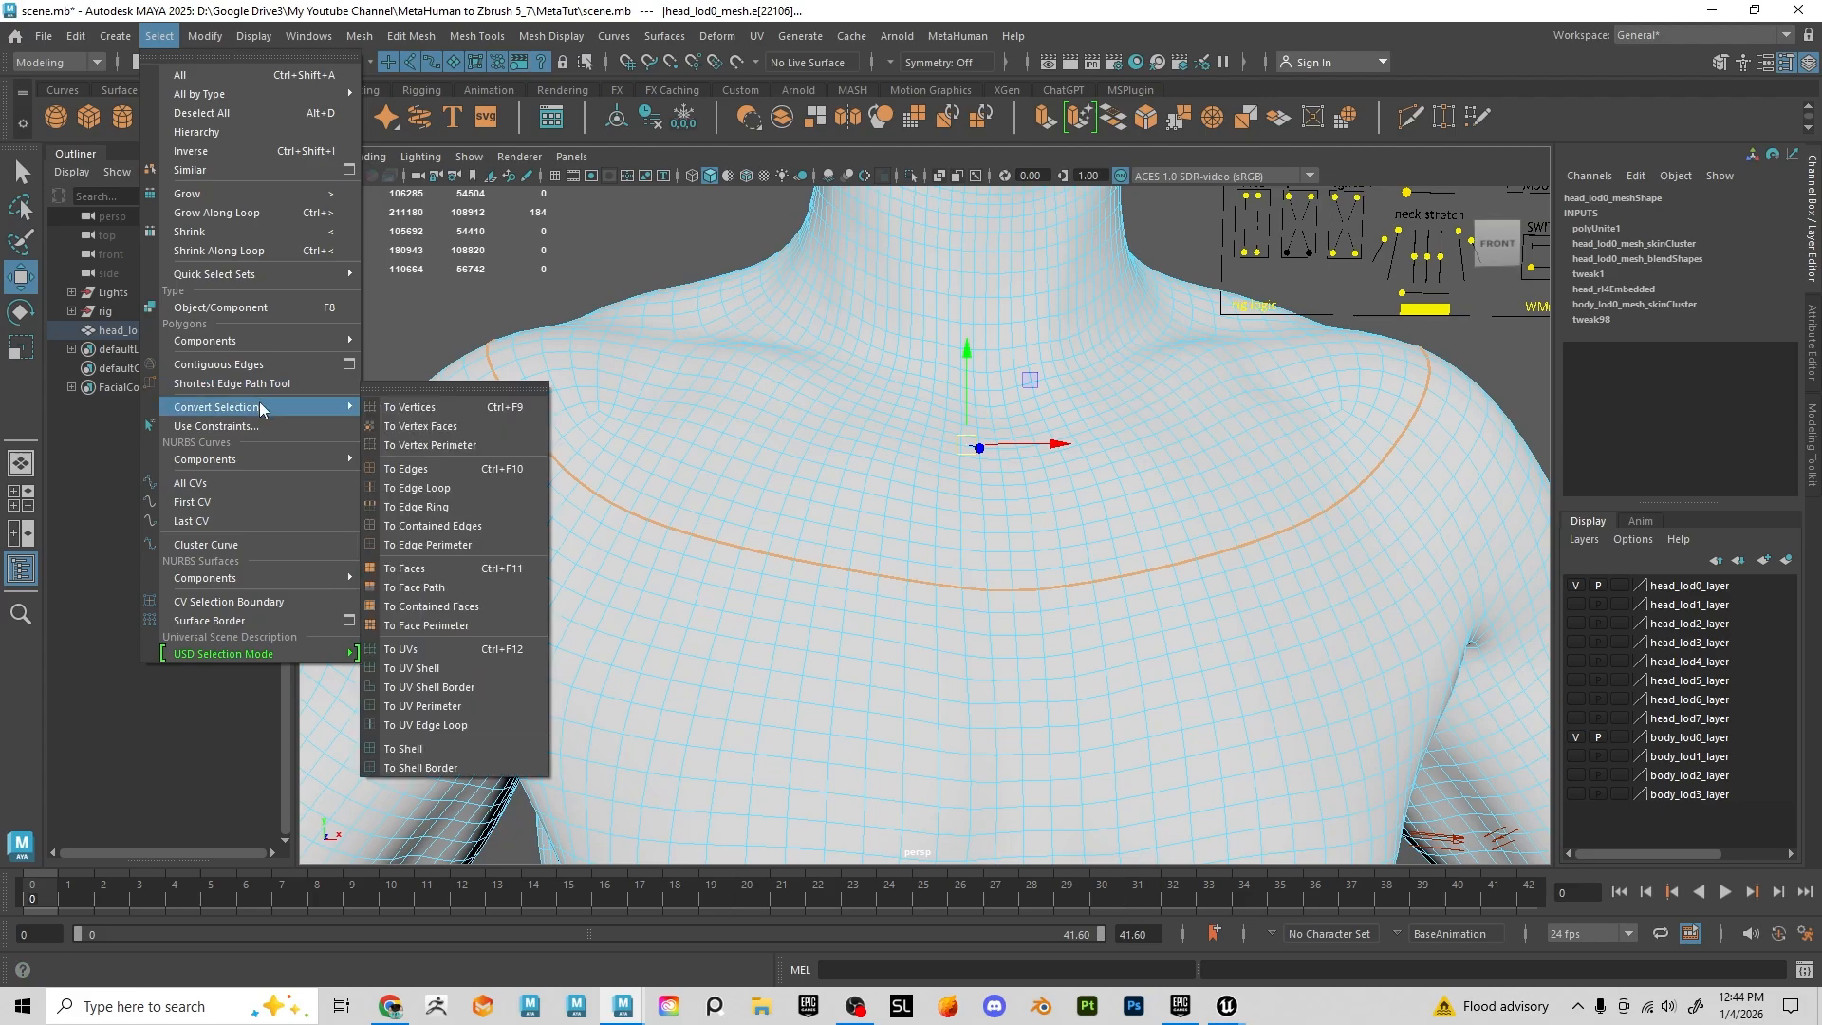
{"action": "left_click", "coordinate": [408, 408]}
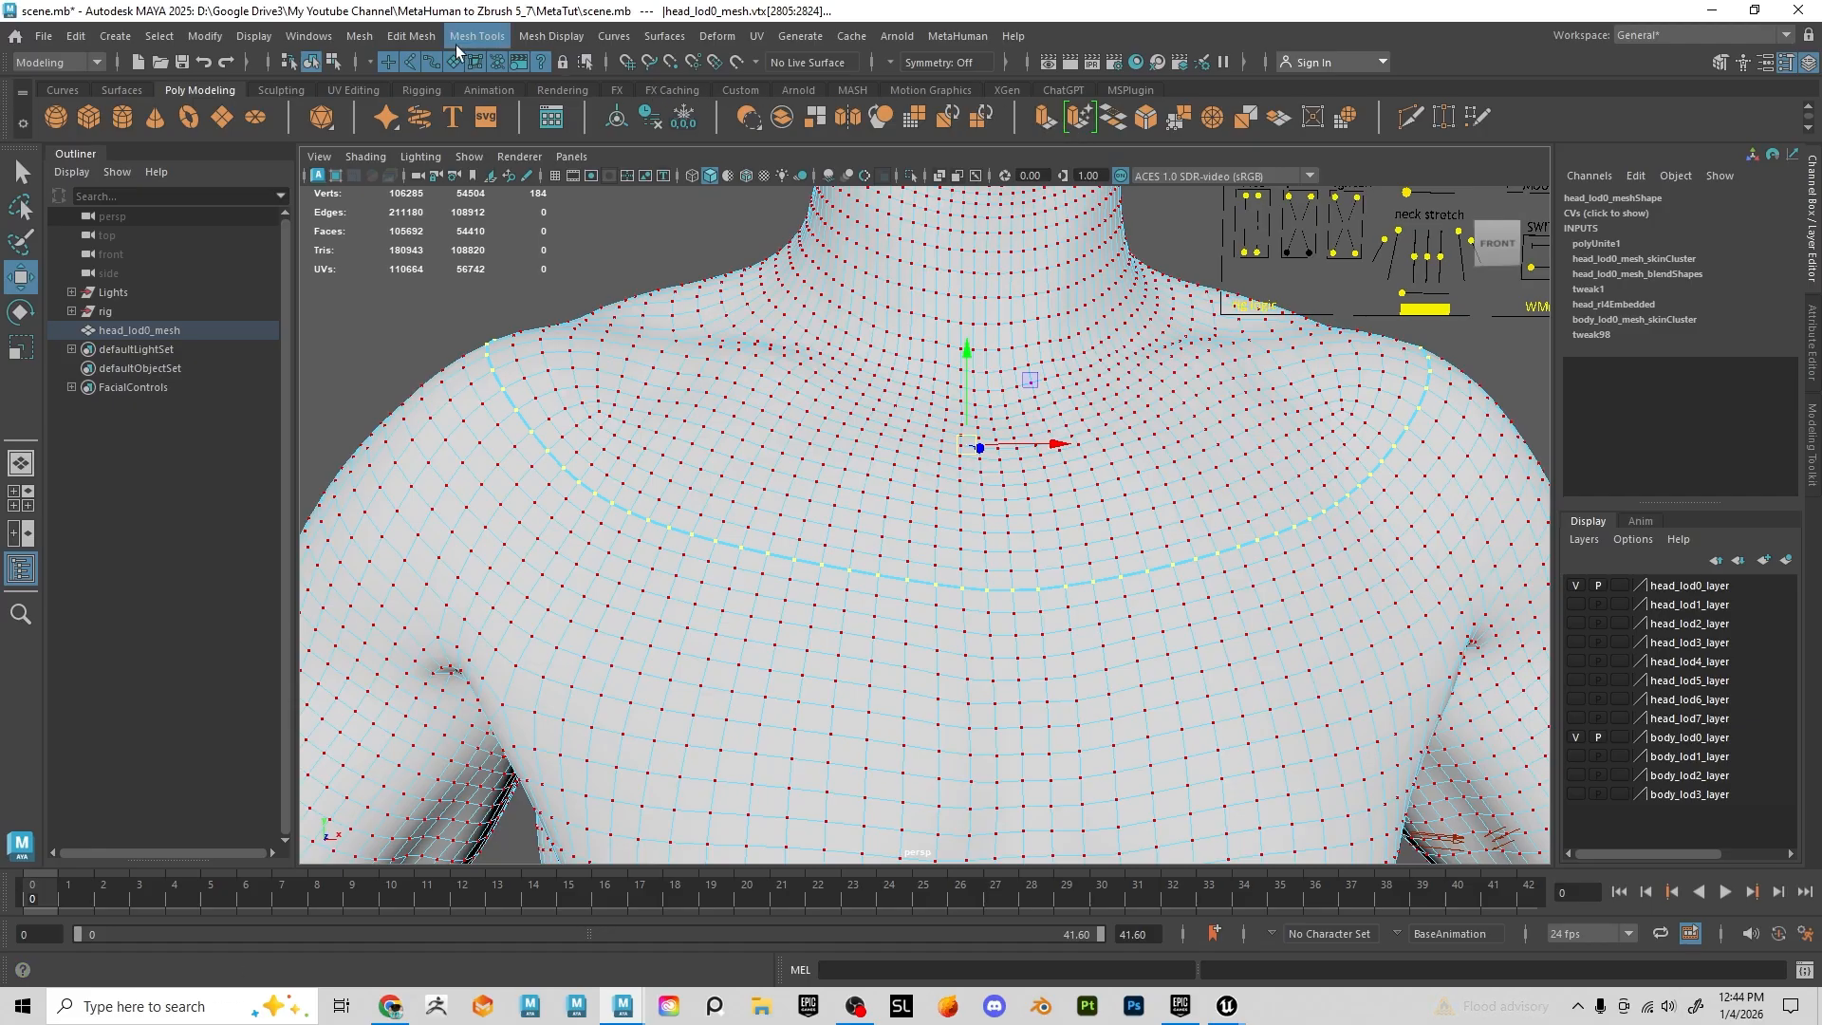
Merge the selected seam vertices with a Distance Threshold of 0.81
{"action": "left_click", "coordinate": [430, 42]}
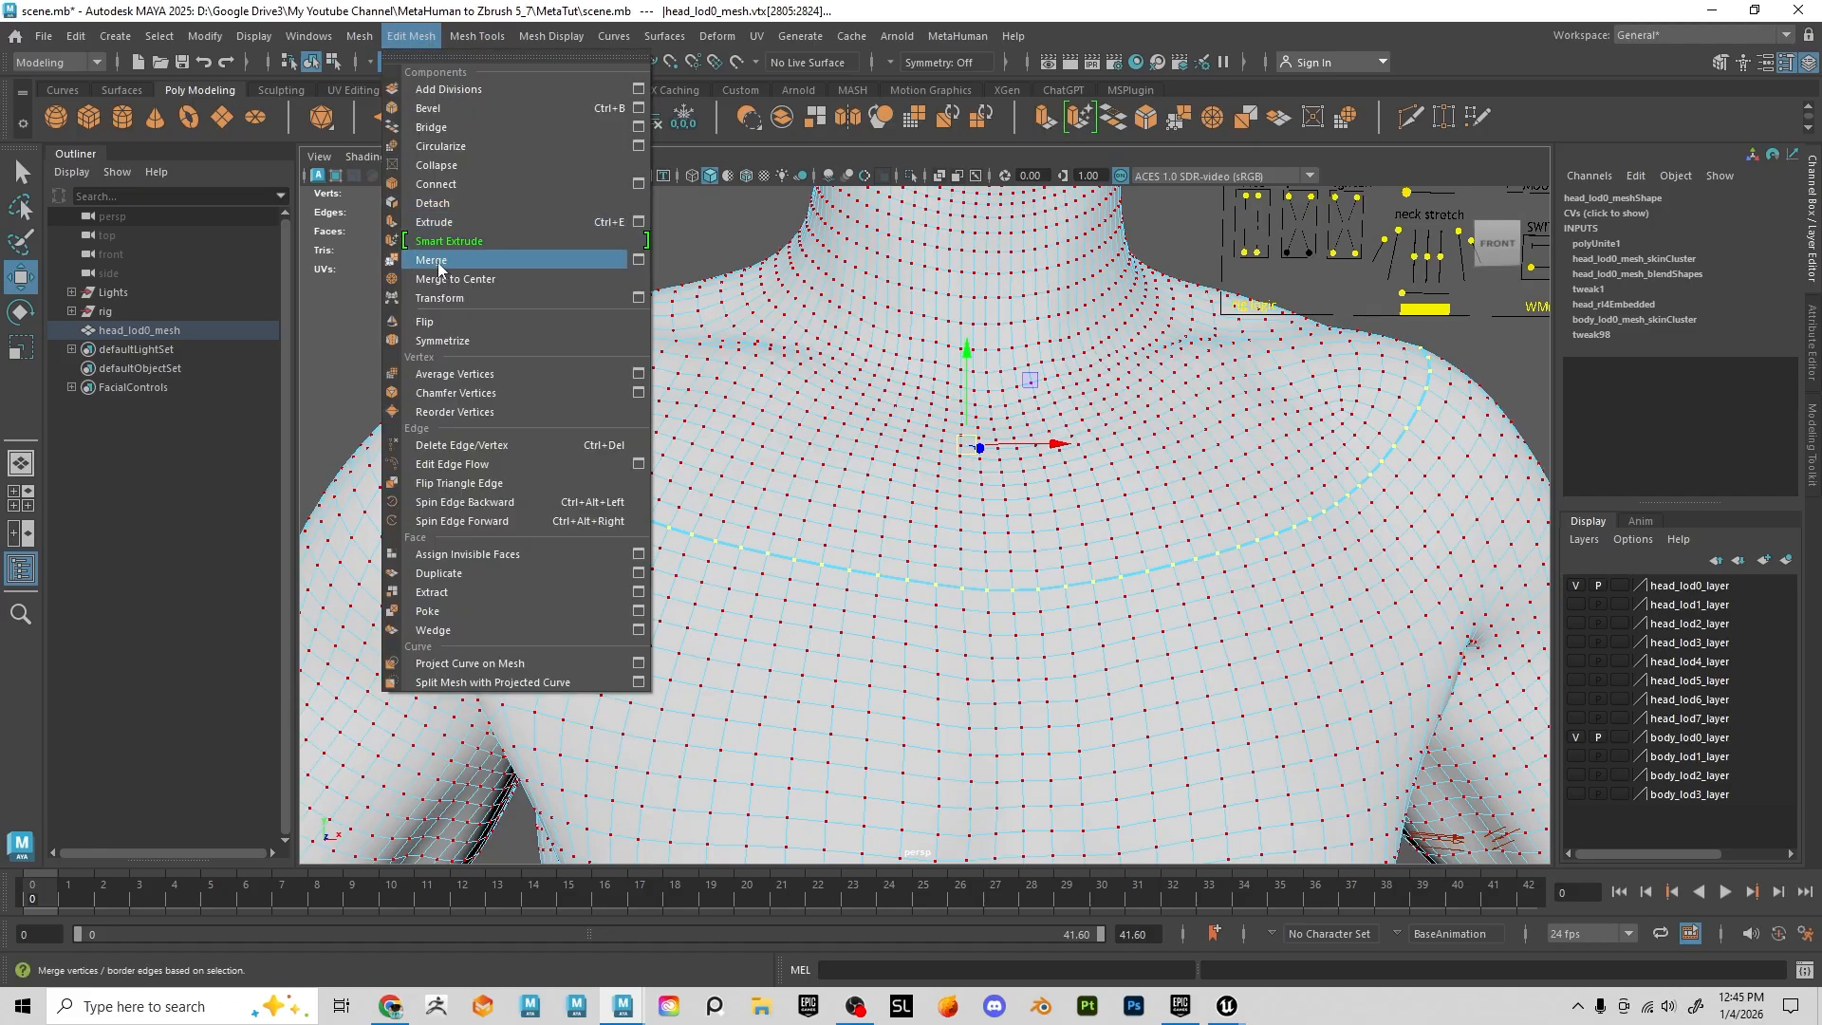
{"action": "left_click", "coordinate": [1177, 122]}
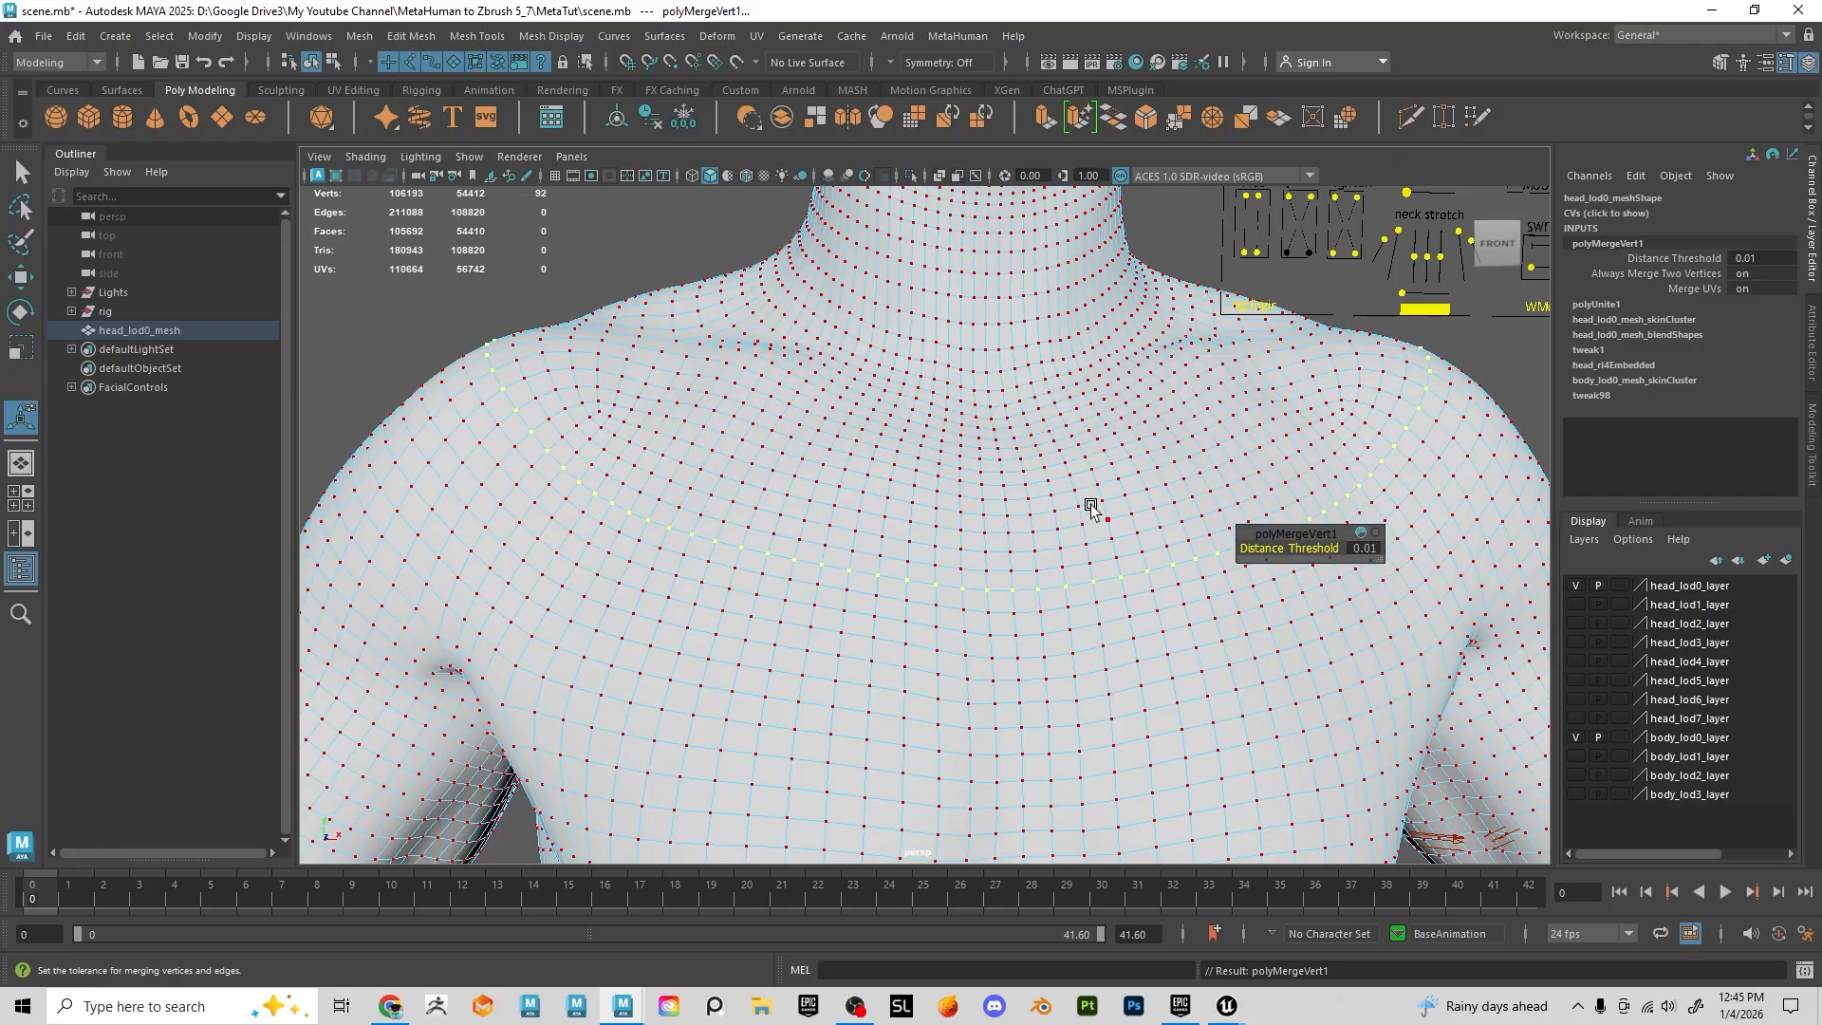
{"action": "left_click_drag", "start_coordinate": [1091, 505], "coordinate": [959, 566], "text": "alt"}
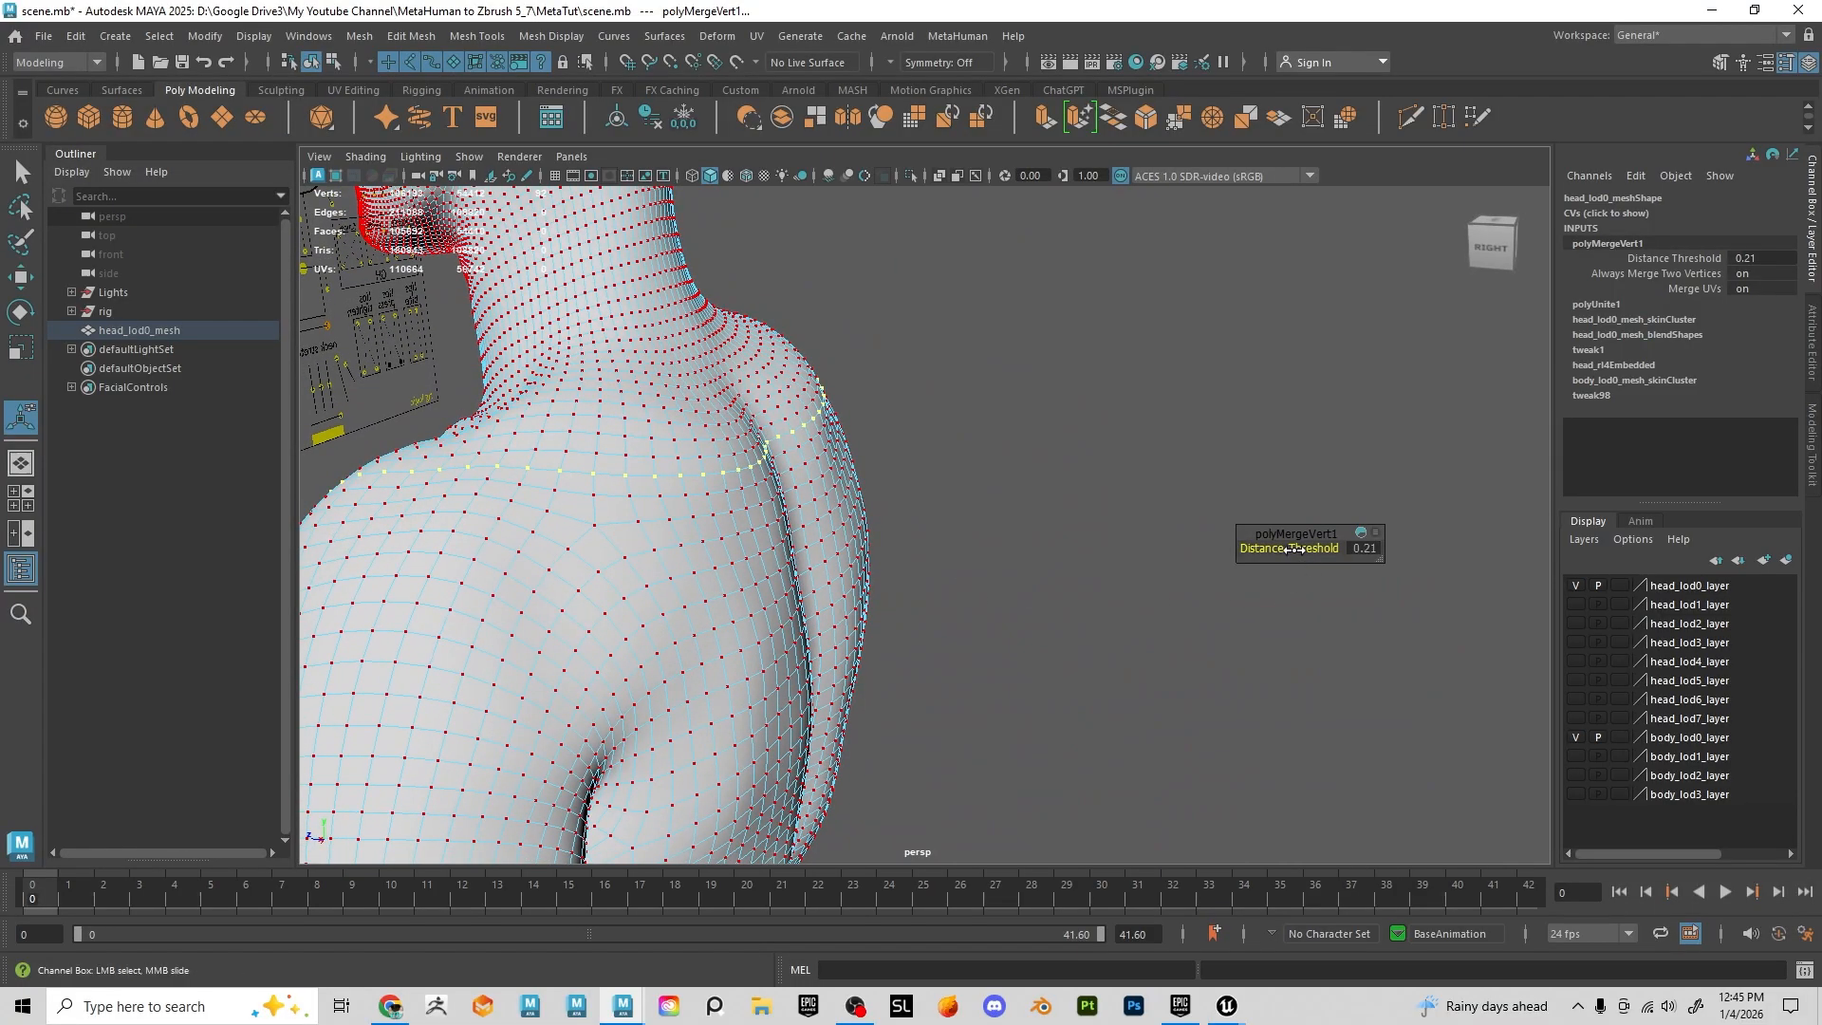
{"action": "left_click_drag", "start_coordinate": [1294, 548], "coordinate": [1238, 545], "text": "alt"}
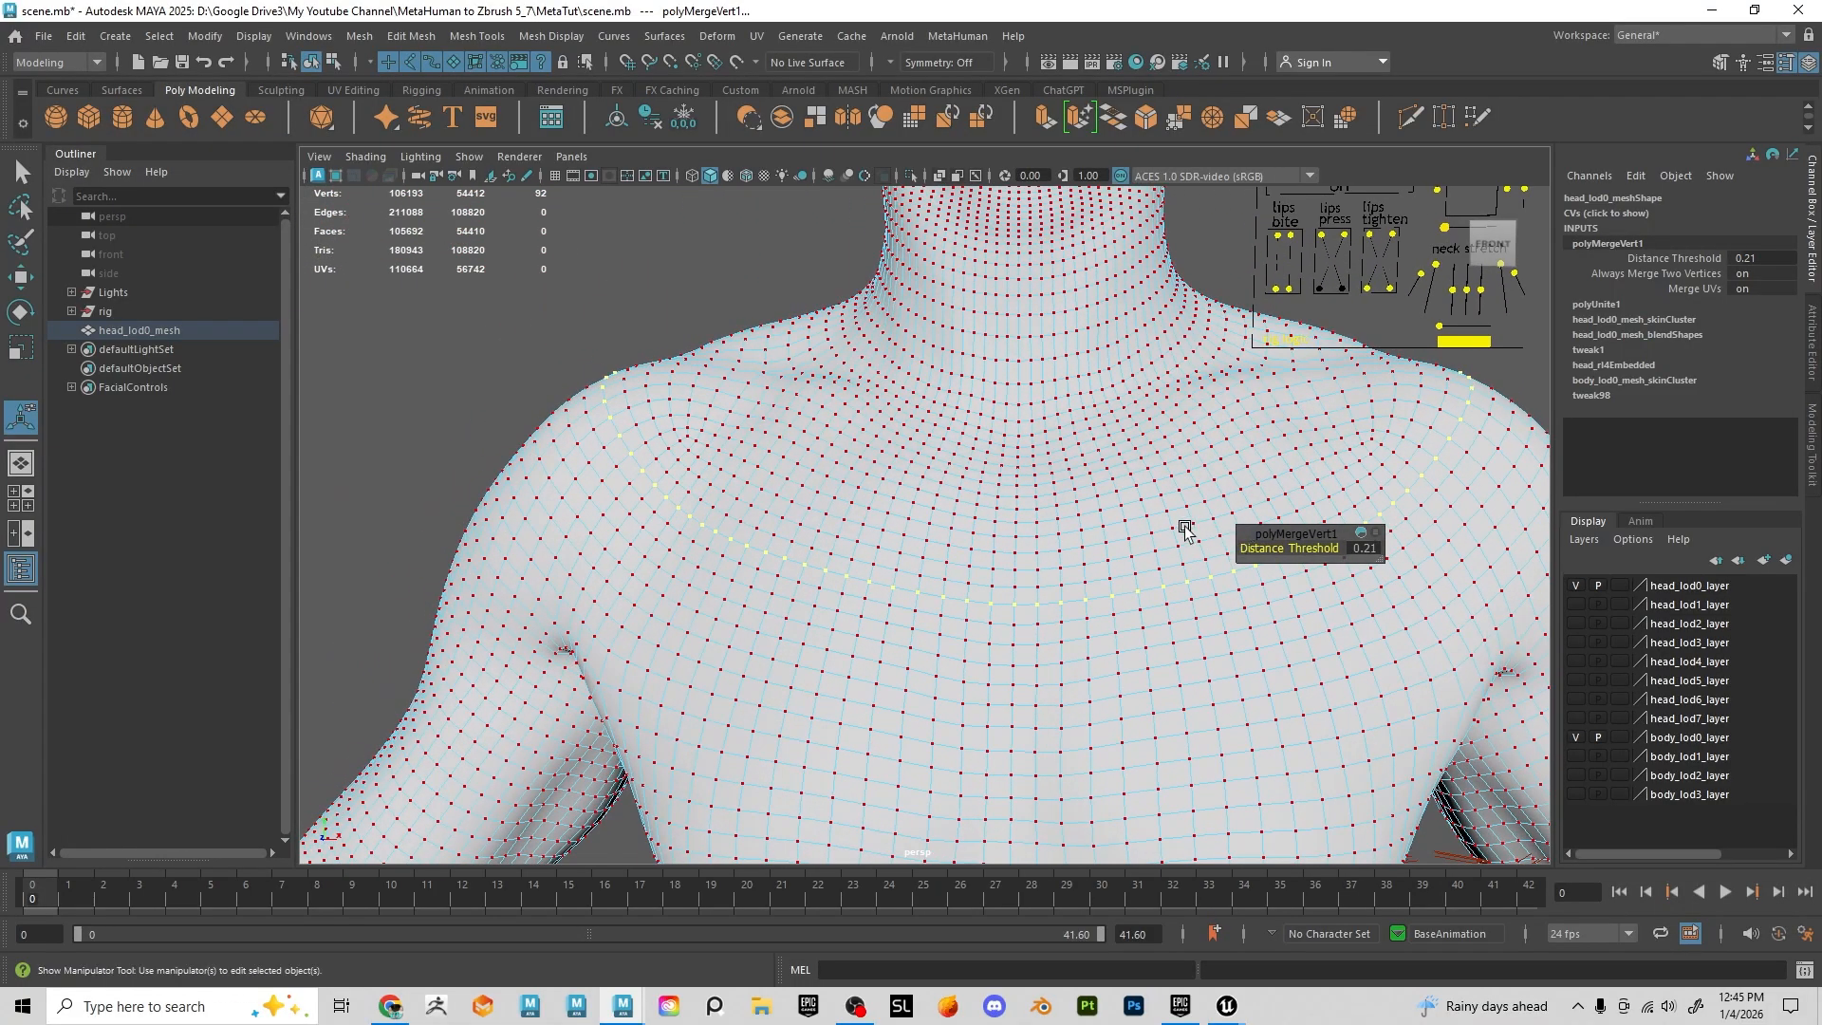
{"action": "middle_click_drag", "start_coordinate": [1185, 531], "coordinate": [1057, 529], "text": "alt"}
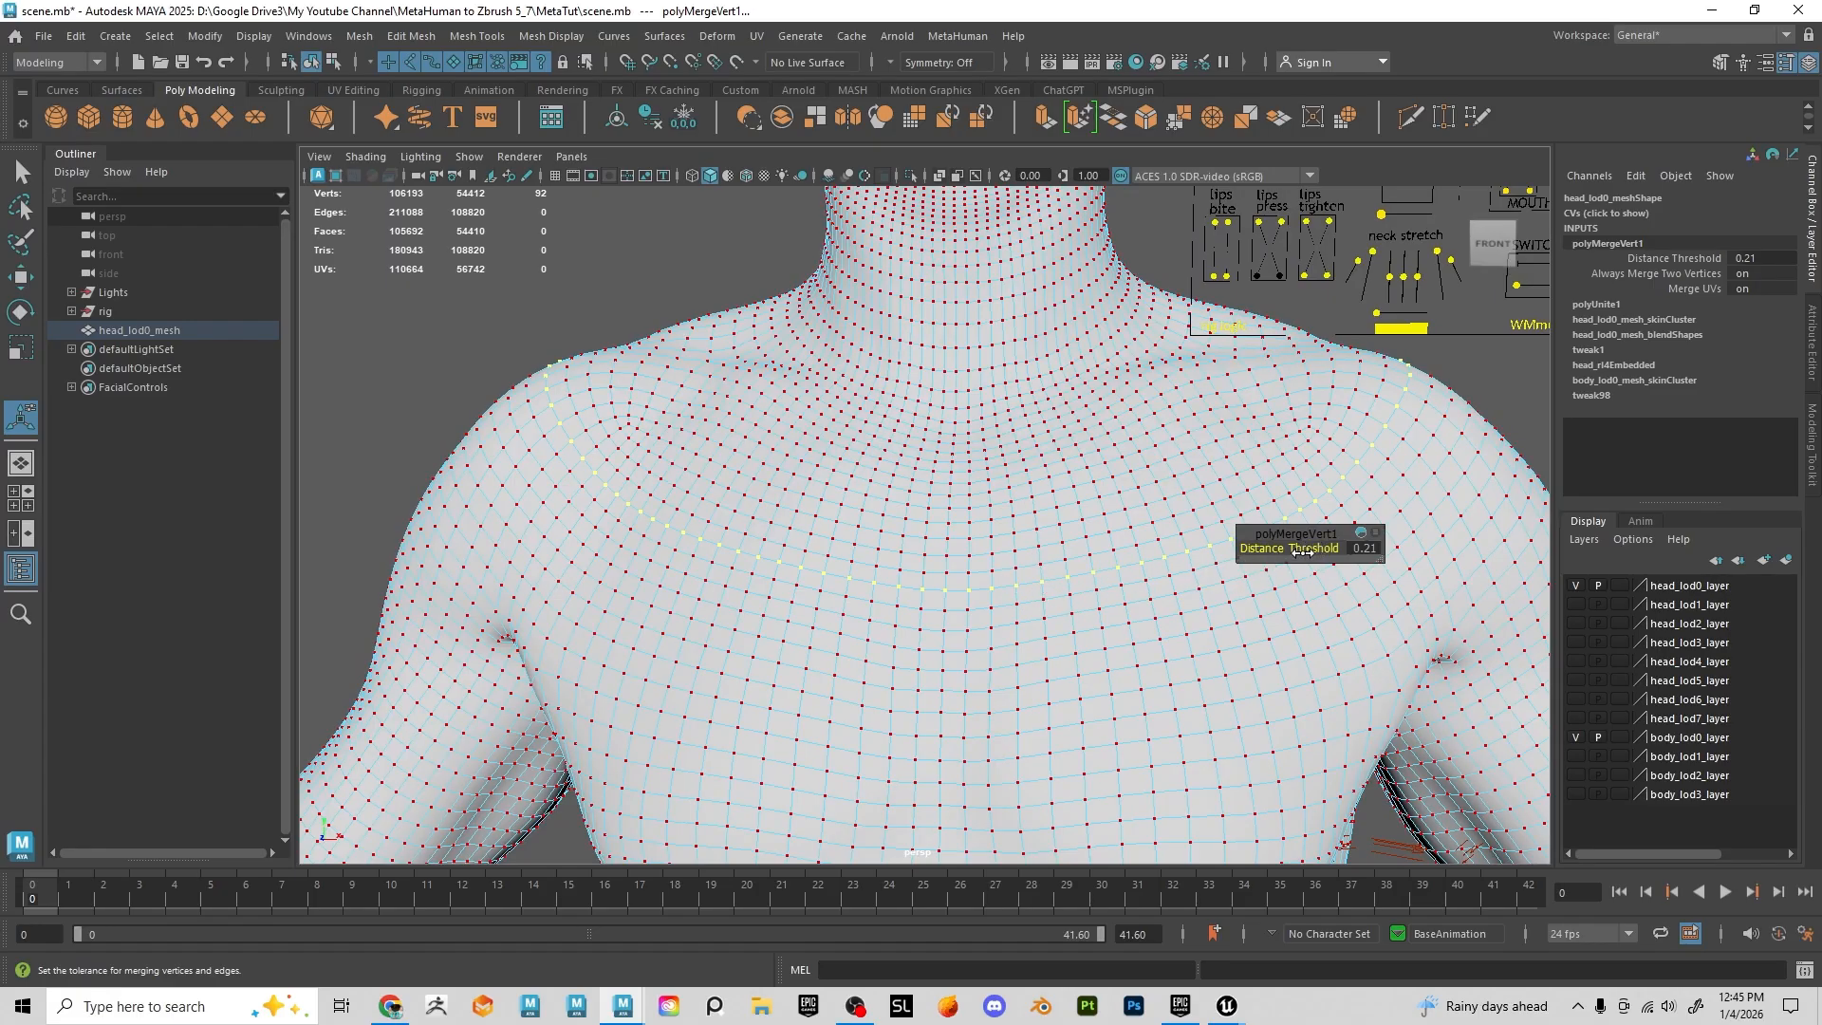
{"action": "middle_click_drag", "start_coordinate": [1305, 550], "coordinate": [1312, 549]}
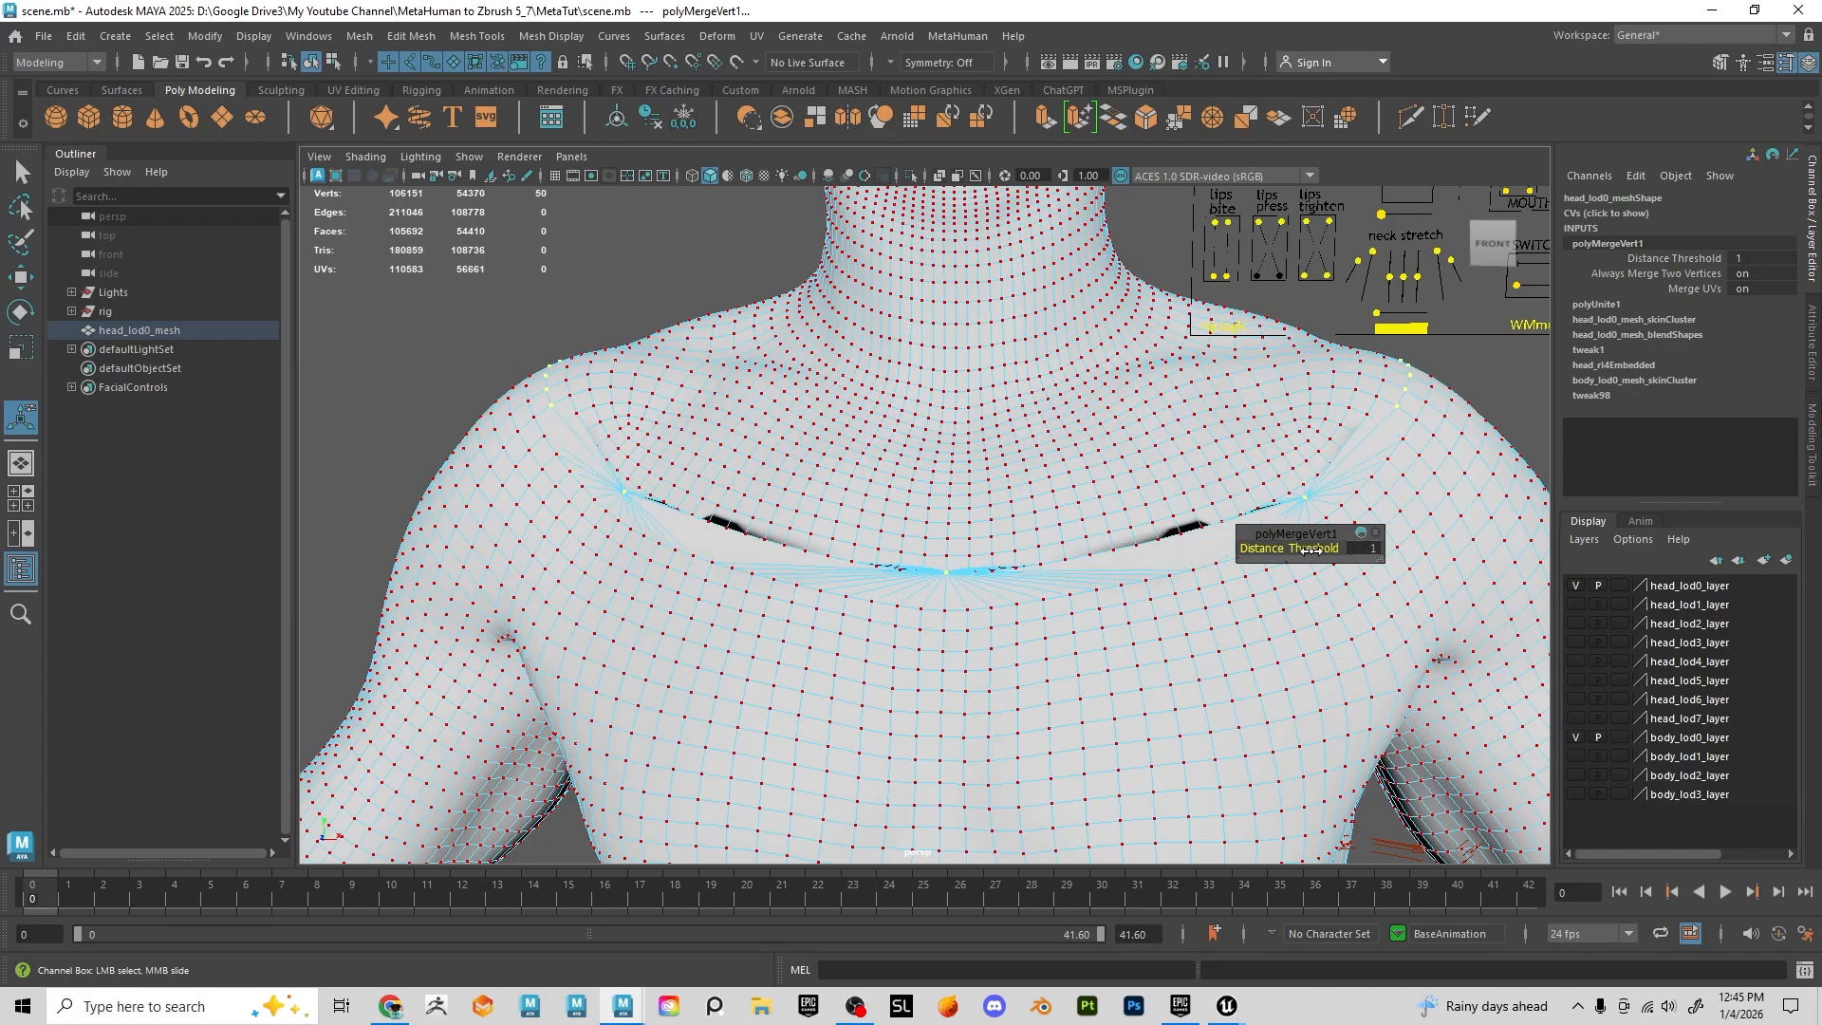
{"action": "middle_click_drag", "start_coordinate": [1311, 549], "coordinate": [1308, 550]}
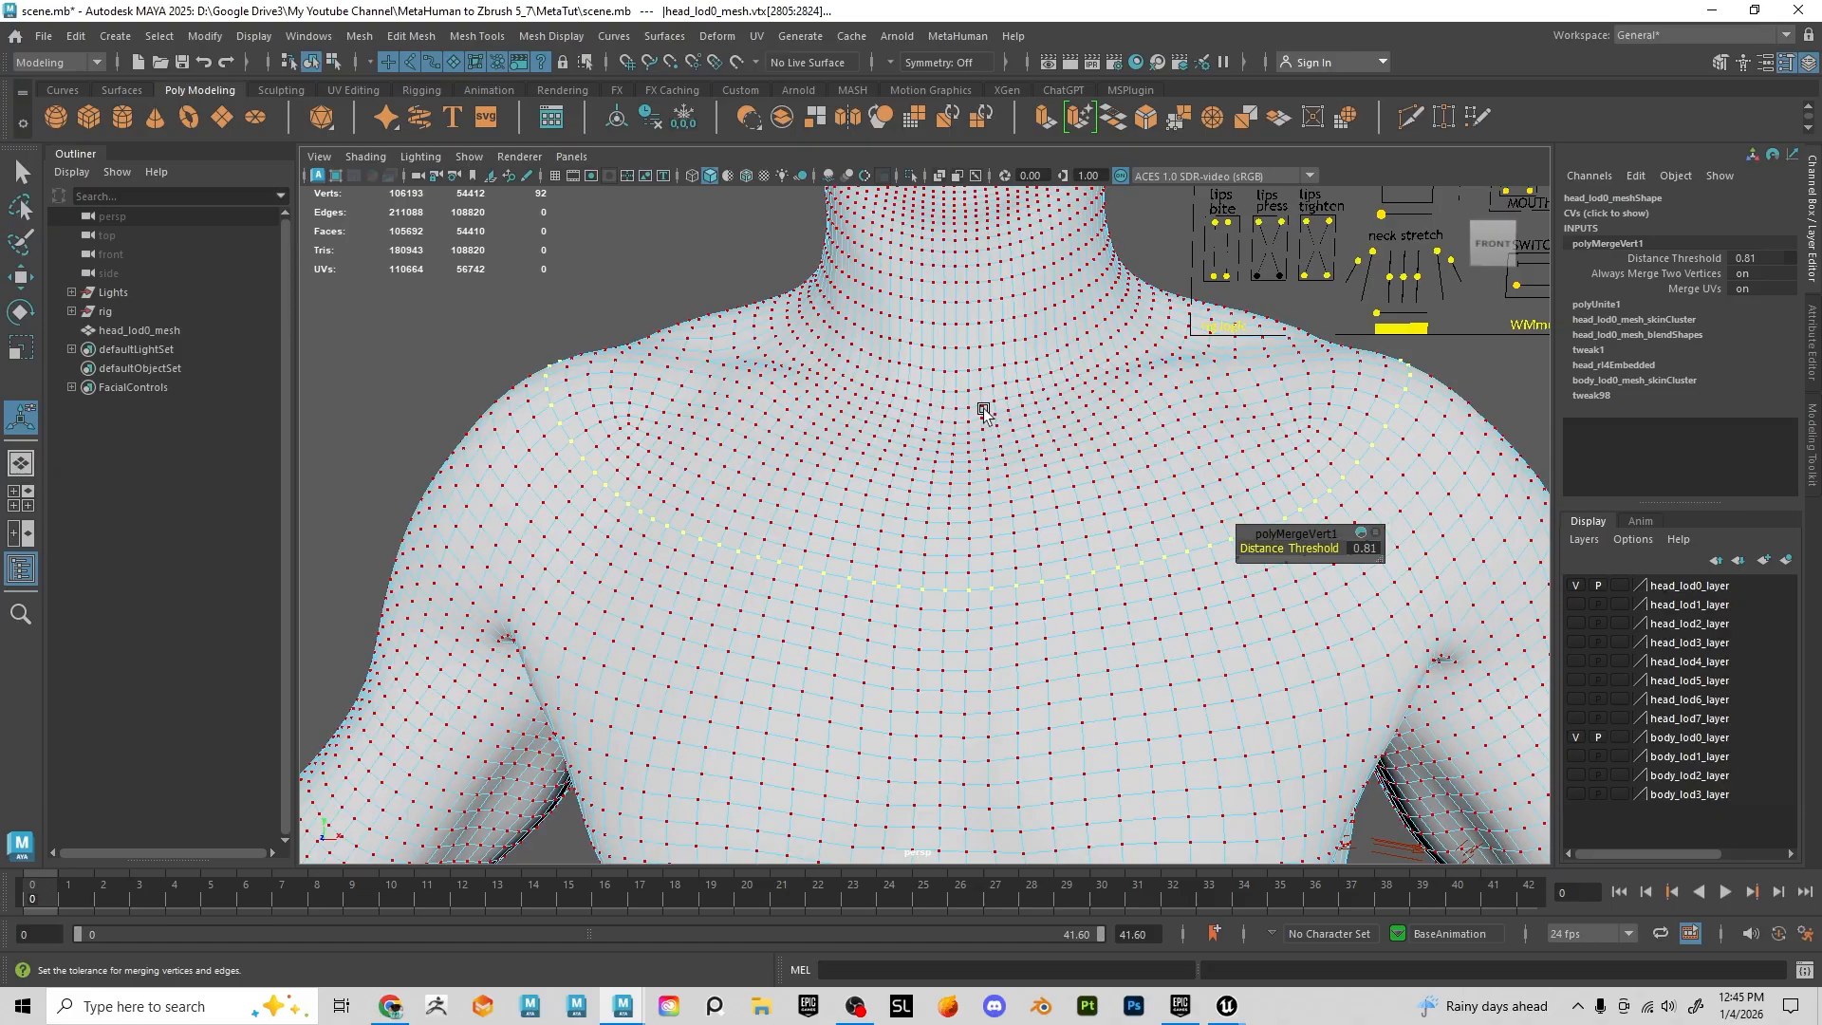
Return to object selection, check the merged head-and-body mesh and select the eyeshell mesh over the eyes
{"action": "right_click_drag", "start_coordinate": [1151, 539], "coordinate": [1001, 413], "text": "alt"}
{"action": "scroll", "coordinate": [956, 465], "scroll_direction": "down", "scroll_amount": 5}
{"action": "left_click", "coordinate": [722, 354]}
{"action": "left_click_drag", "start_coordinate": [918, 502], "coordinate": [964, 505], "text": "alt"}
{"action": "left_click", "coordinate": [1013, 496]}
{"action": "scroll", "coordinate": [937, 398], "scroll_direction": "up", "scroll_amount": 5}
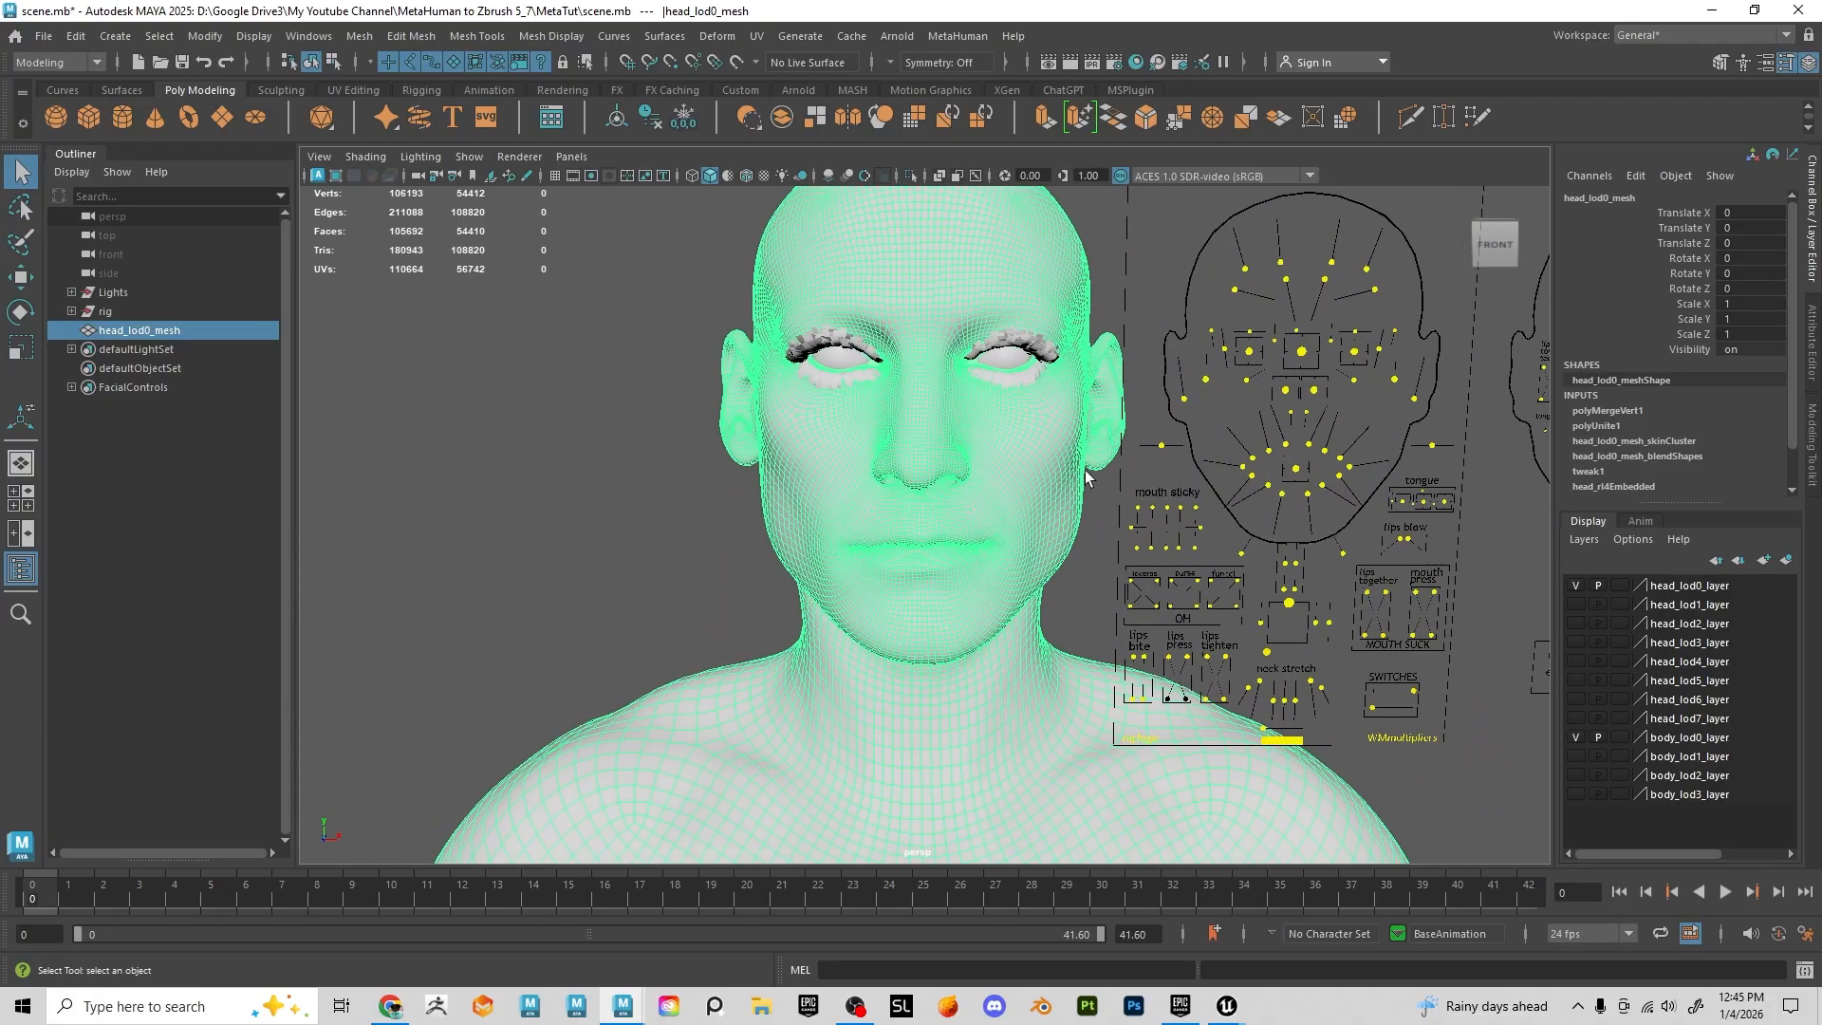
{"action": "left_click", "coordinate": [1012, 377]}
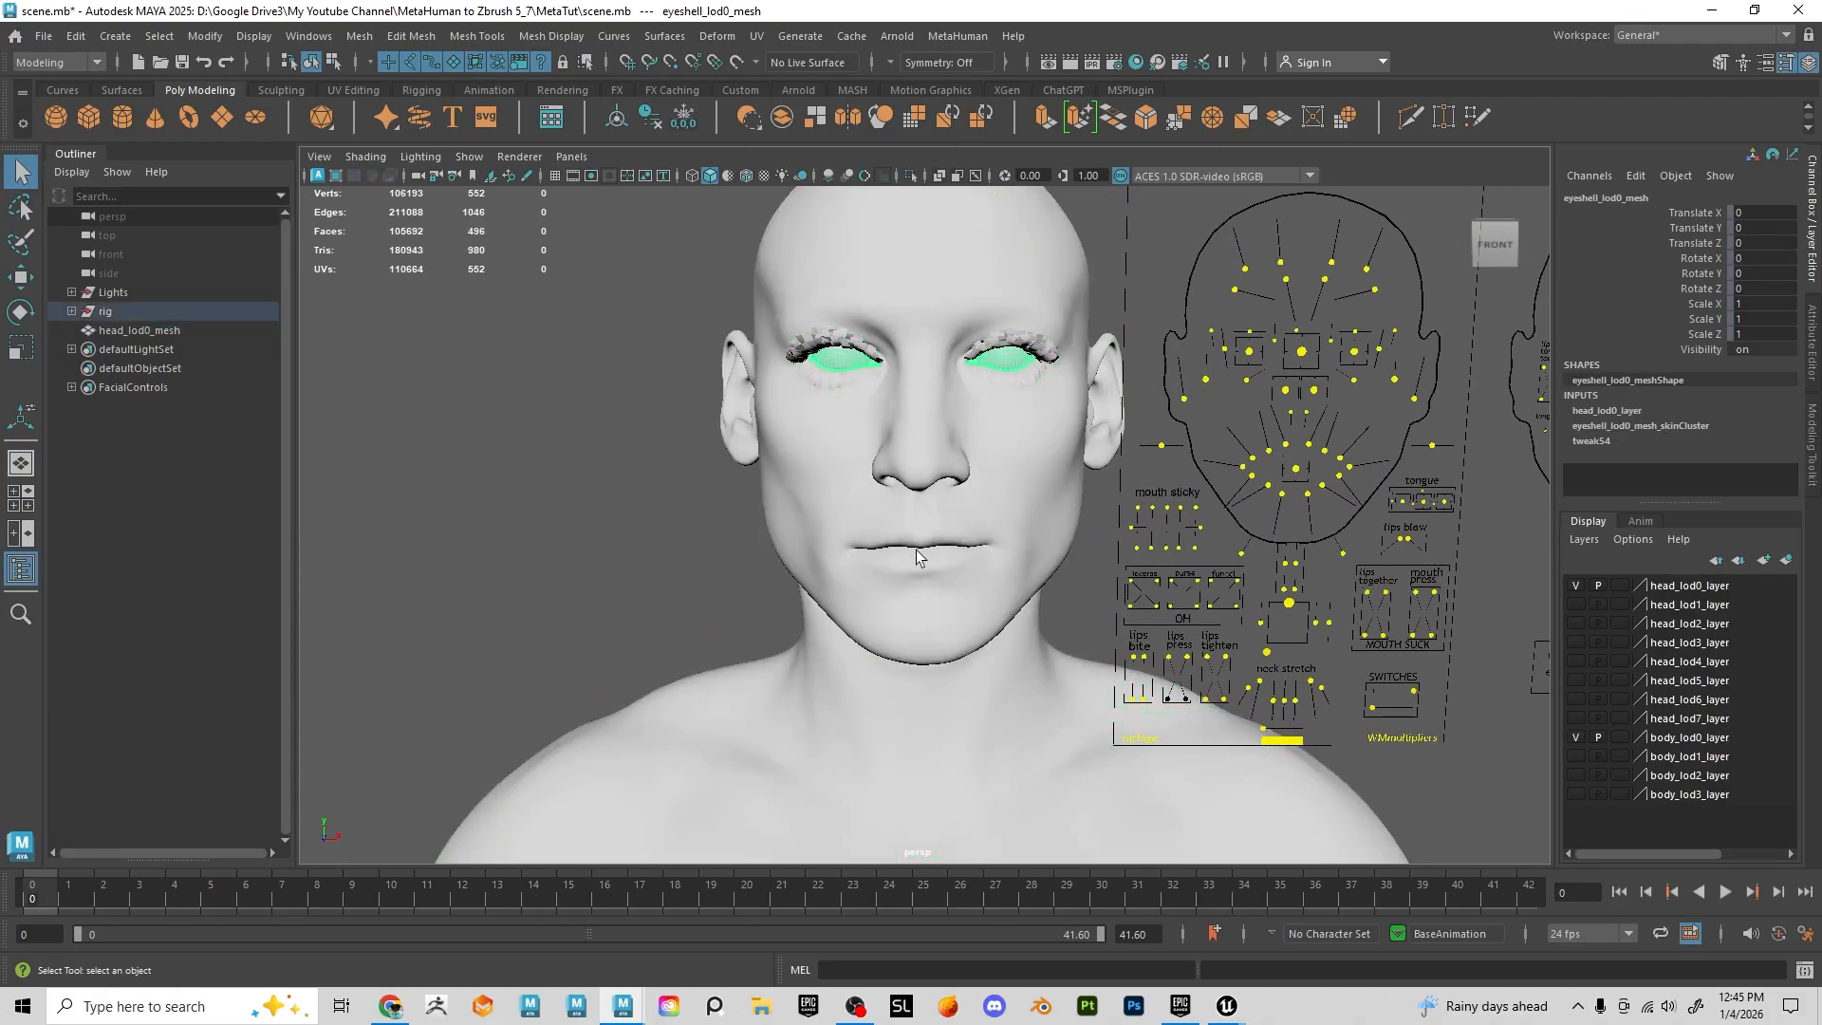
Hide the eyeshell mesh covering the eyes
{"action": "left_click", "coordinate": [608, 495]}
{"action": "left_click", "coordinate": [1012, 359]}
{"action": "key", "text": "h"}
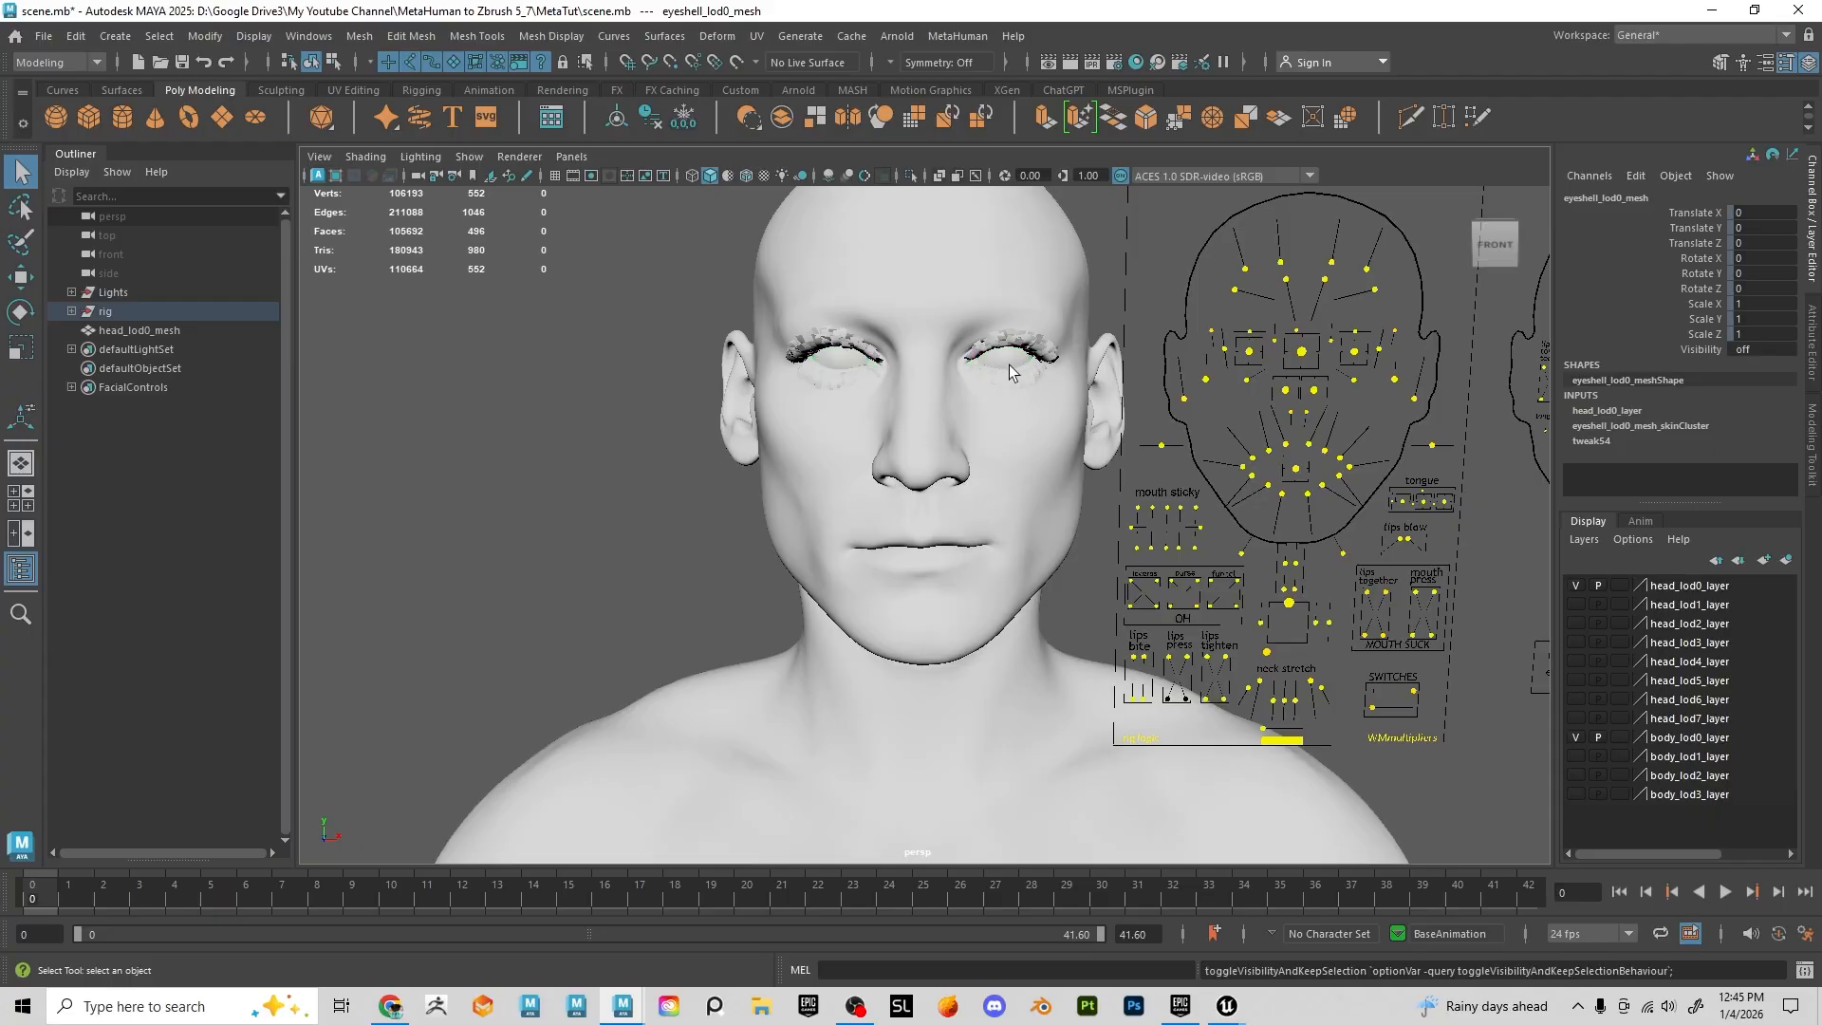
Select both eyeball meshes together with the merged head-and-body mesh
{"action": "left_click", "coordinate": [1006, 357]}
{"action": "left_click", "coordinate": [838, 357]}
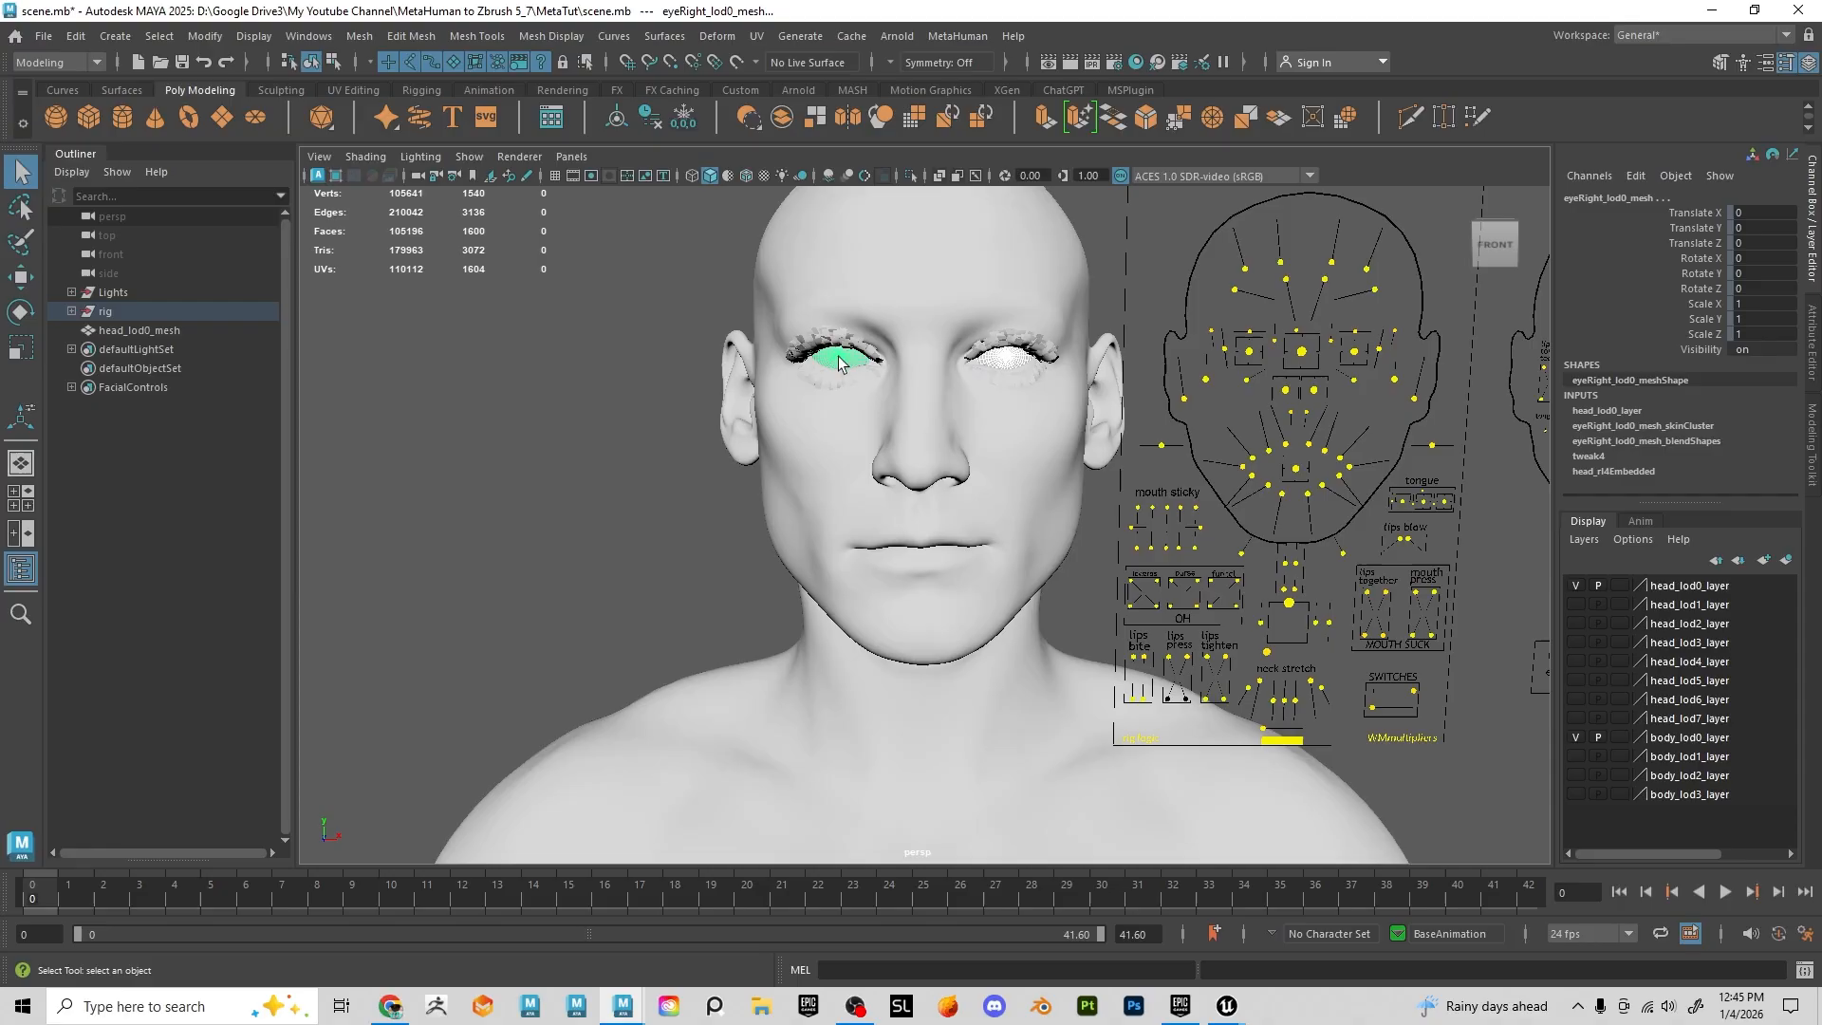
{"action": "left_click", "coordinate": [944, 252]}
{"action": "left_click_drag", "start_coordinate": [1005, 474], "coordinate": [998, 453], "text": "alt"}
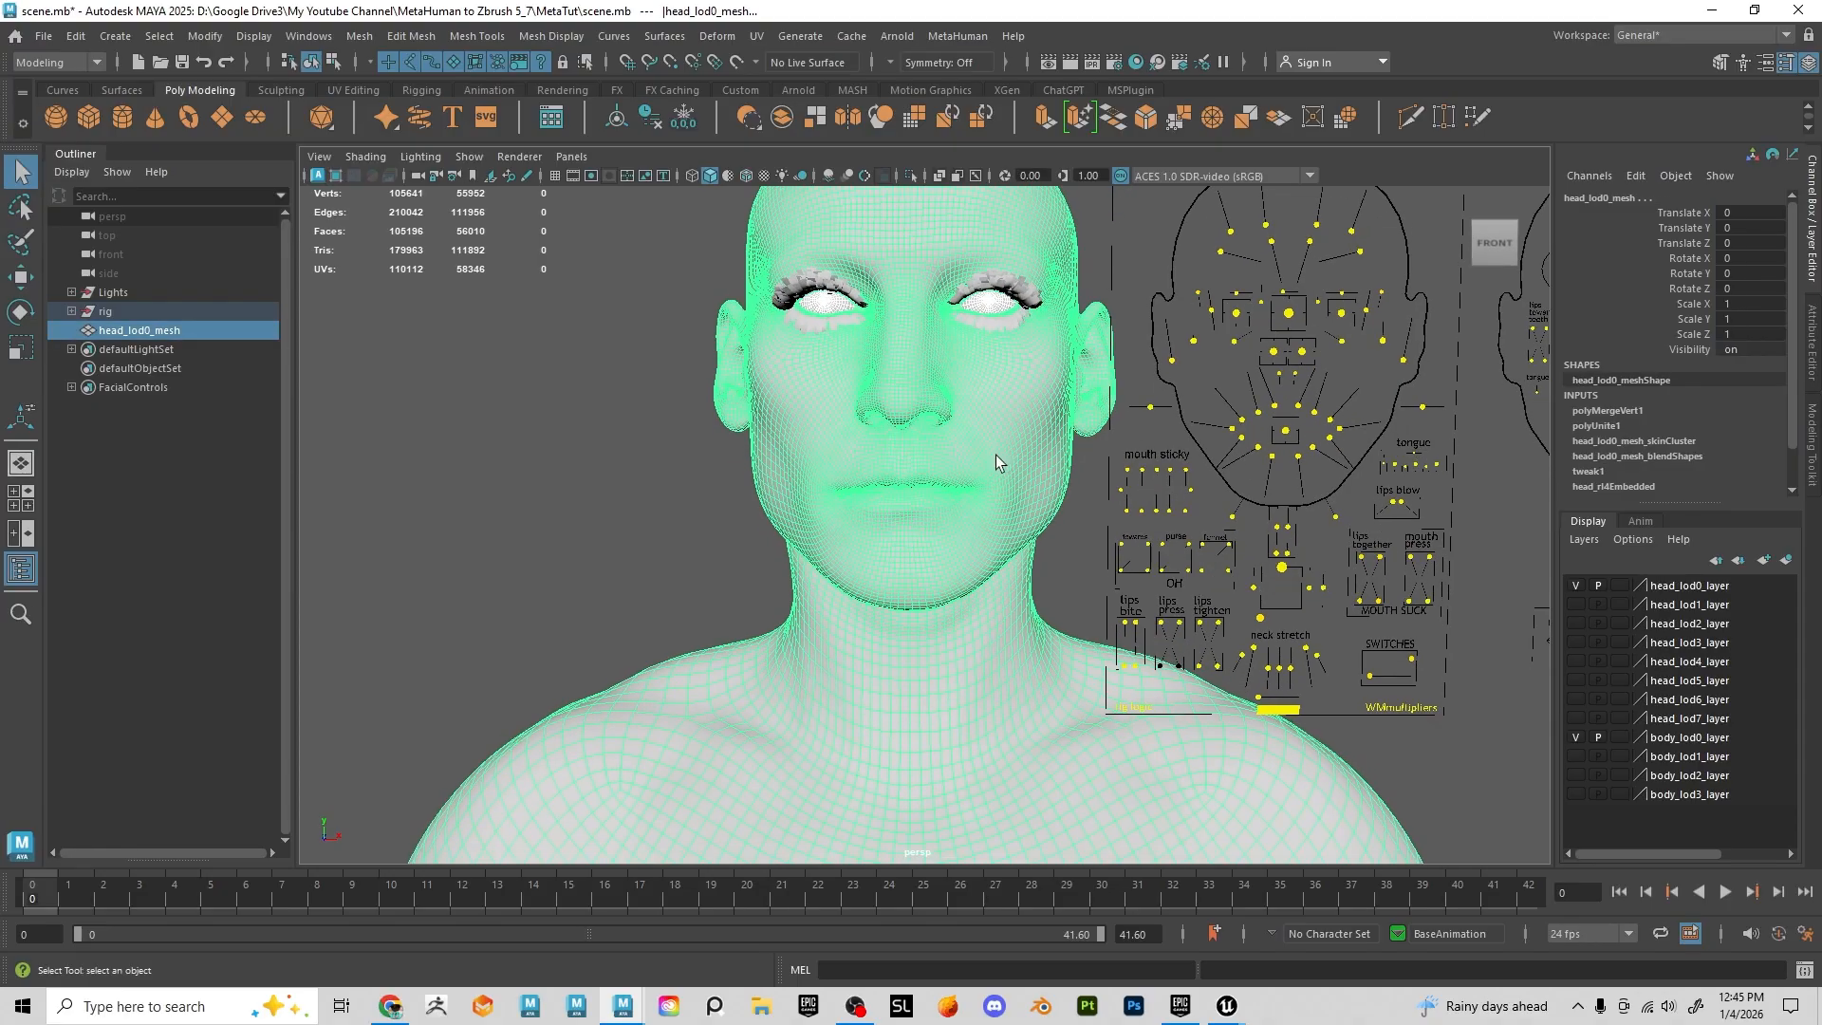
Show the model in wireframe and add the teeth and saliva meshes inside the mouth to the selection
{"action": "key", "text": "4"}
{"action": "scroll", "coordinate": [915, 434], "scroll_direction": "up", "scroll_amount": 5}
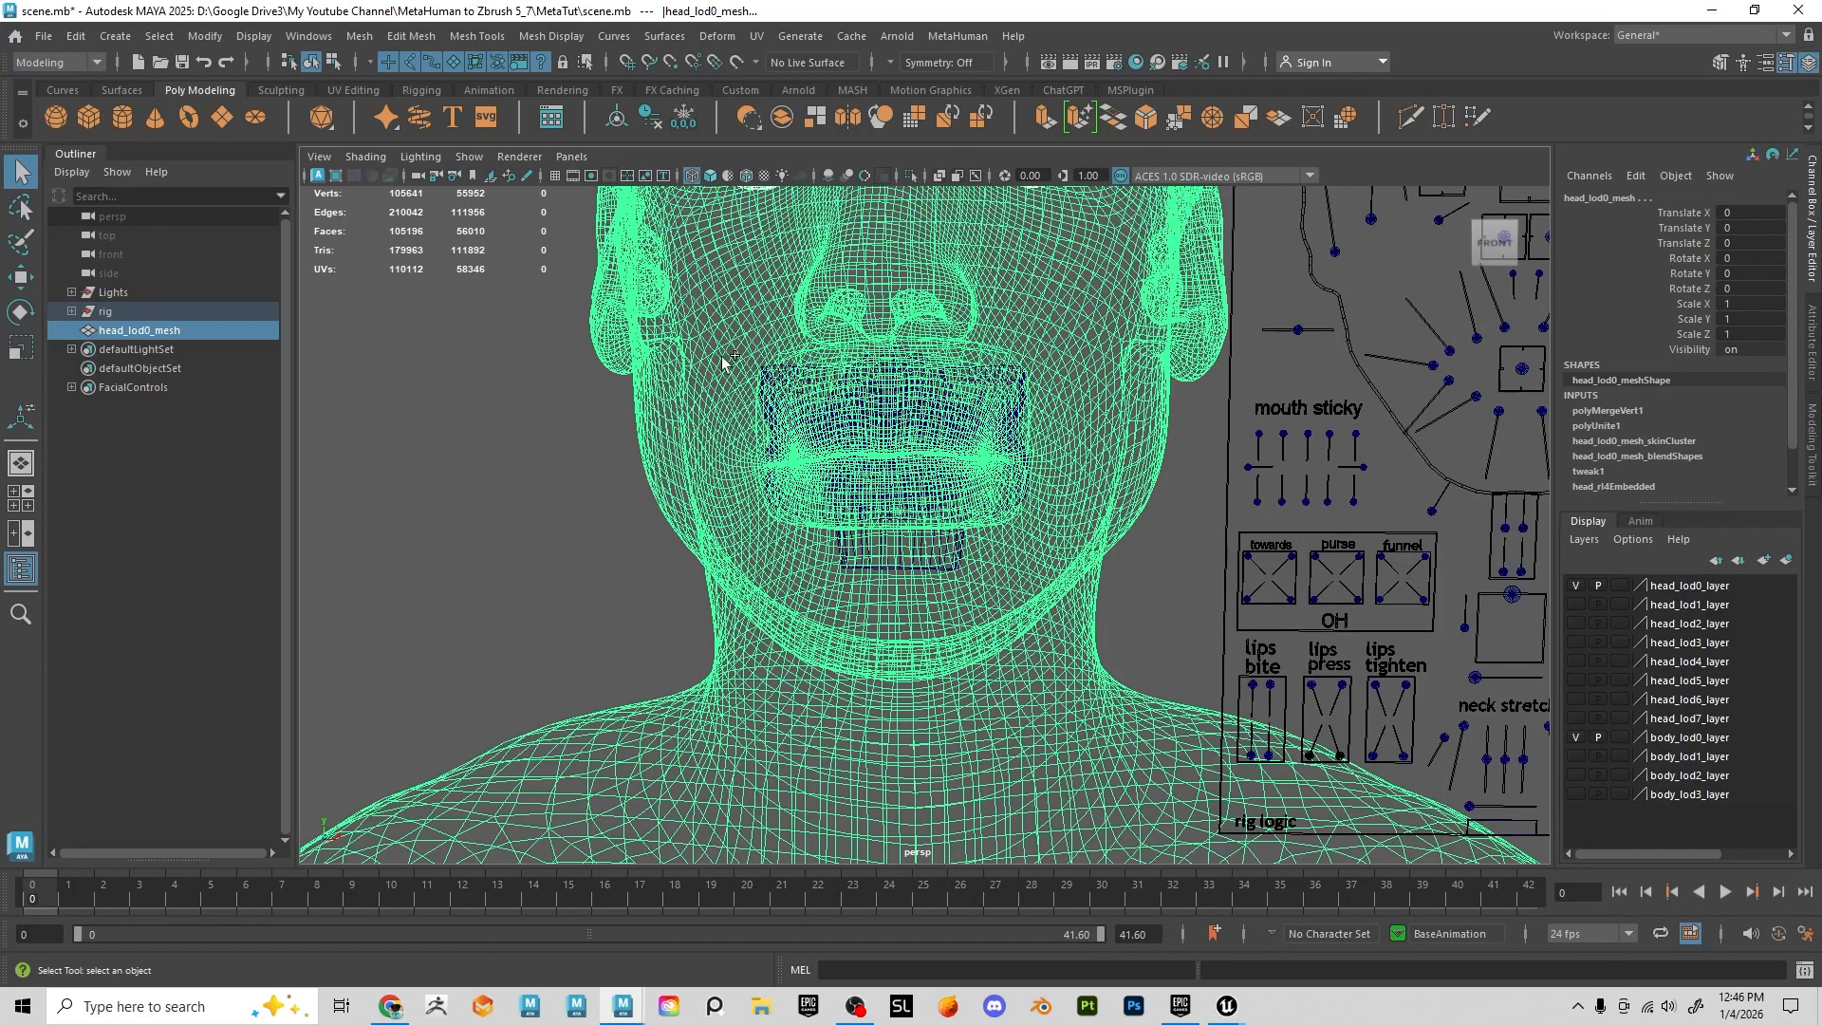
{"action": "left_click_drag", "start_coordinate": [928, 475], "coordinate": [982, 567]}
{"action": "scroll", "coordinate": [996, 548], "scroll_direction": "down", "scroll_amount": 2}
{"action": "scroll", "coordinate": [548, 525], "scroll_direction": "down", "scroll_amount": 2}
{"action": "scroll", "coordinate": [780, 541], "scroll_direction": "down", "scroll_amount": 1}
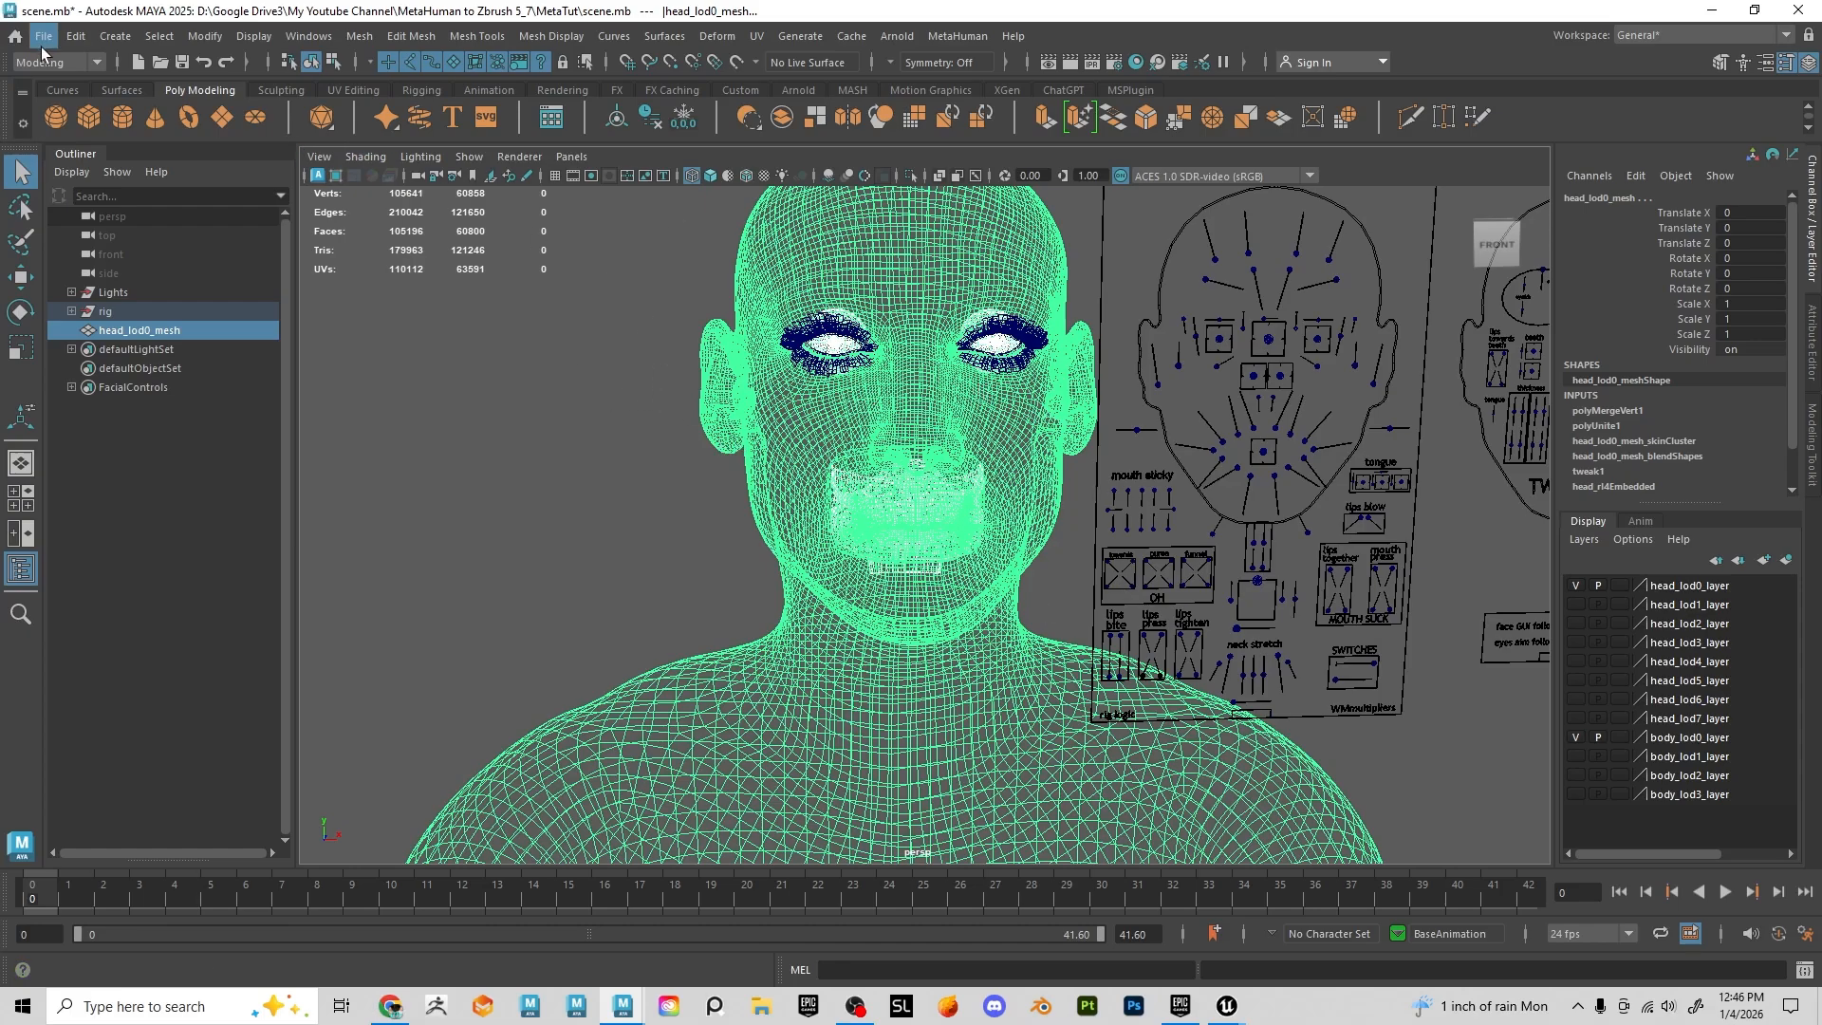
Delete all construction history in the scene
{"action": "left_click", "coordinate": [80, 37]}
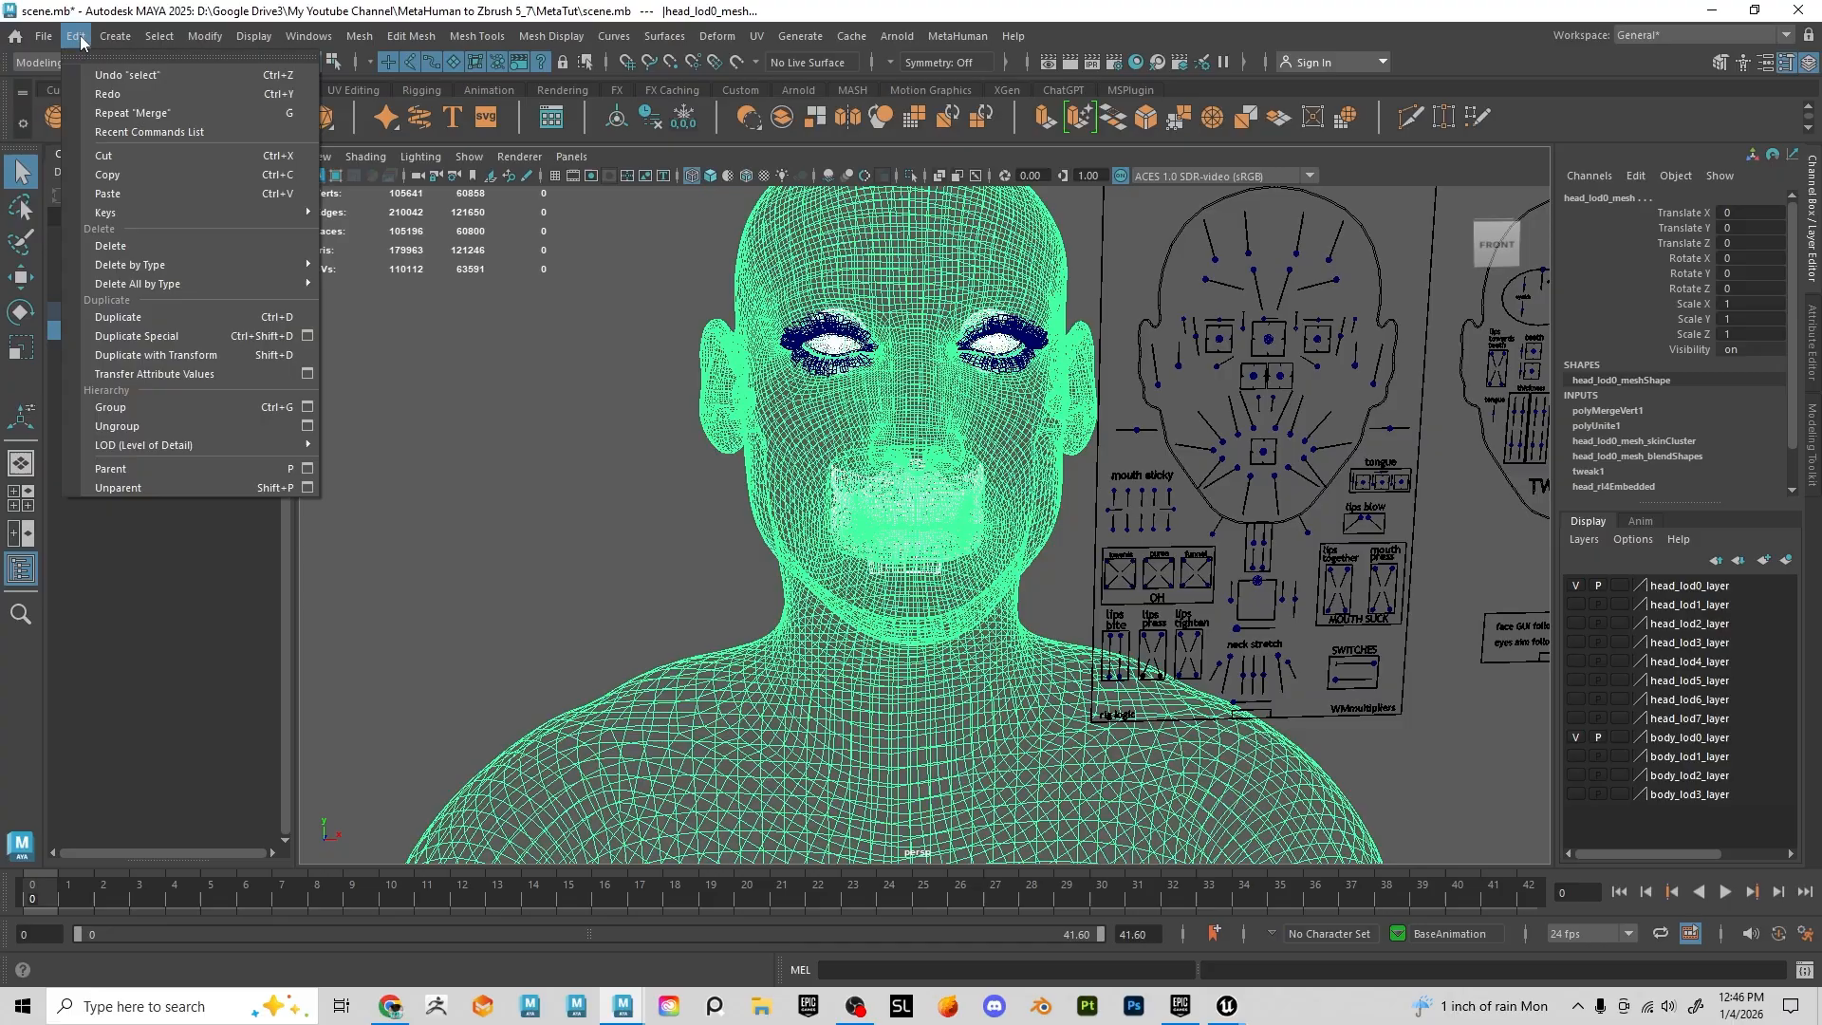
{"action": "mouse_move", "coordinate": [138, 289]}
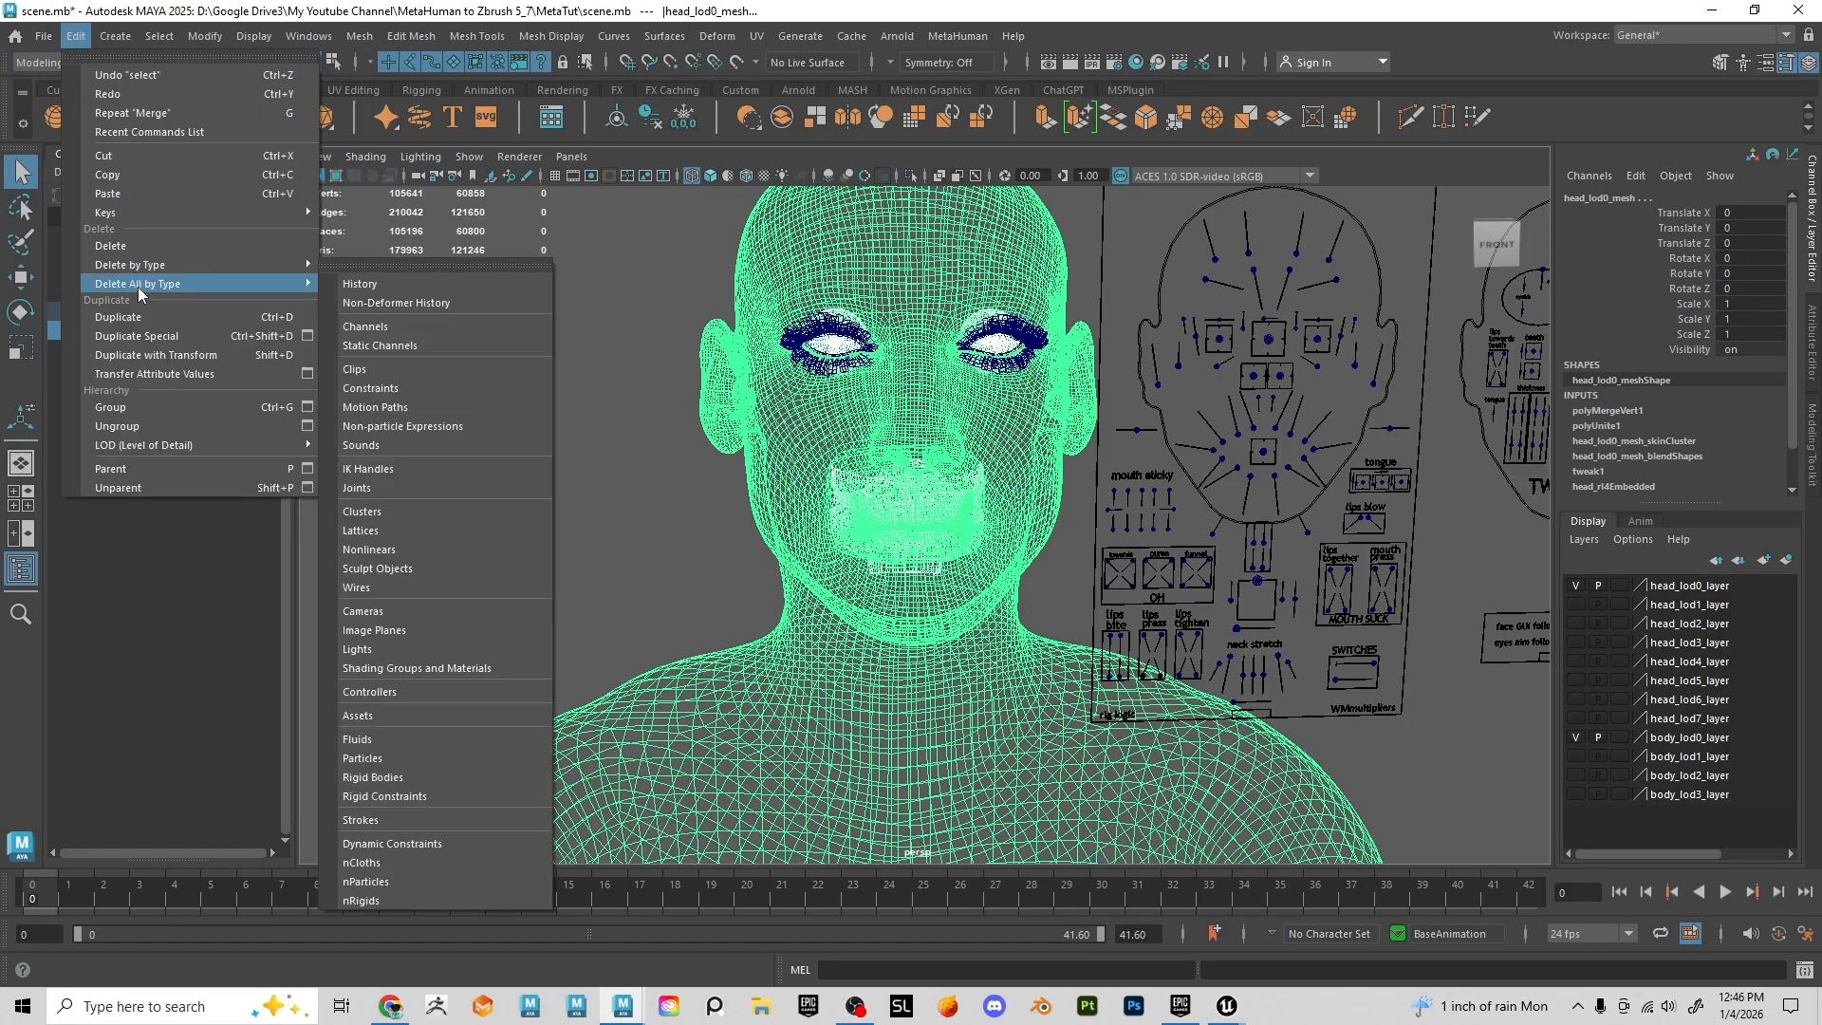
{"action": "left_click", "coordinate": [366, 290]}
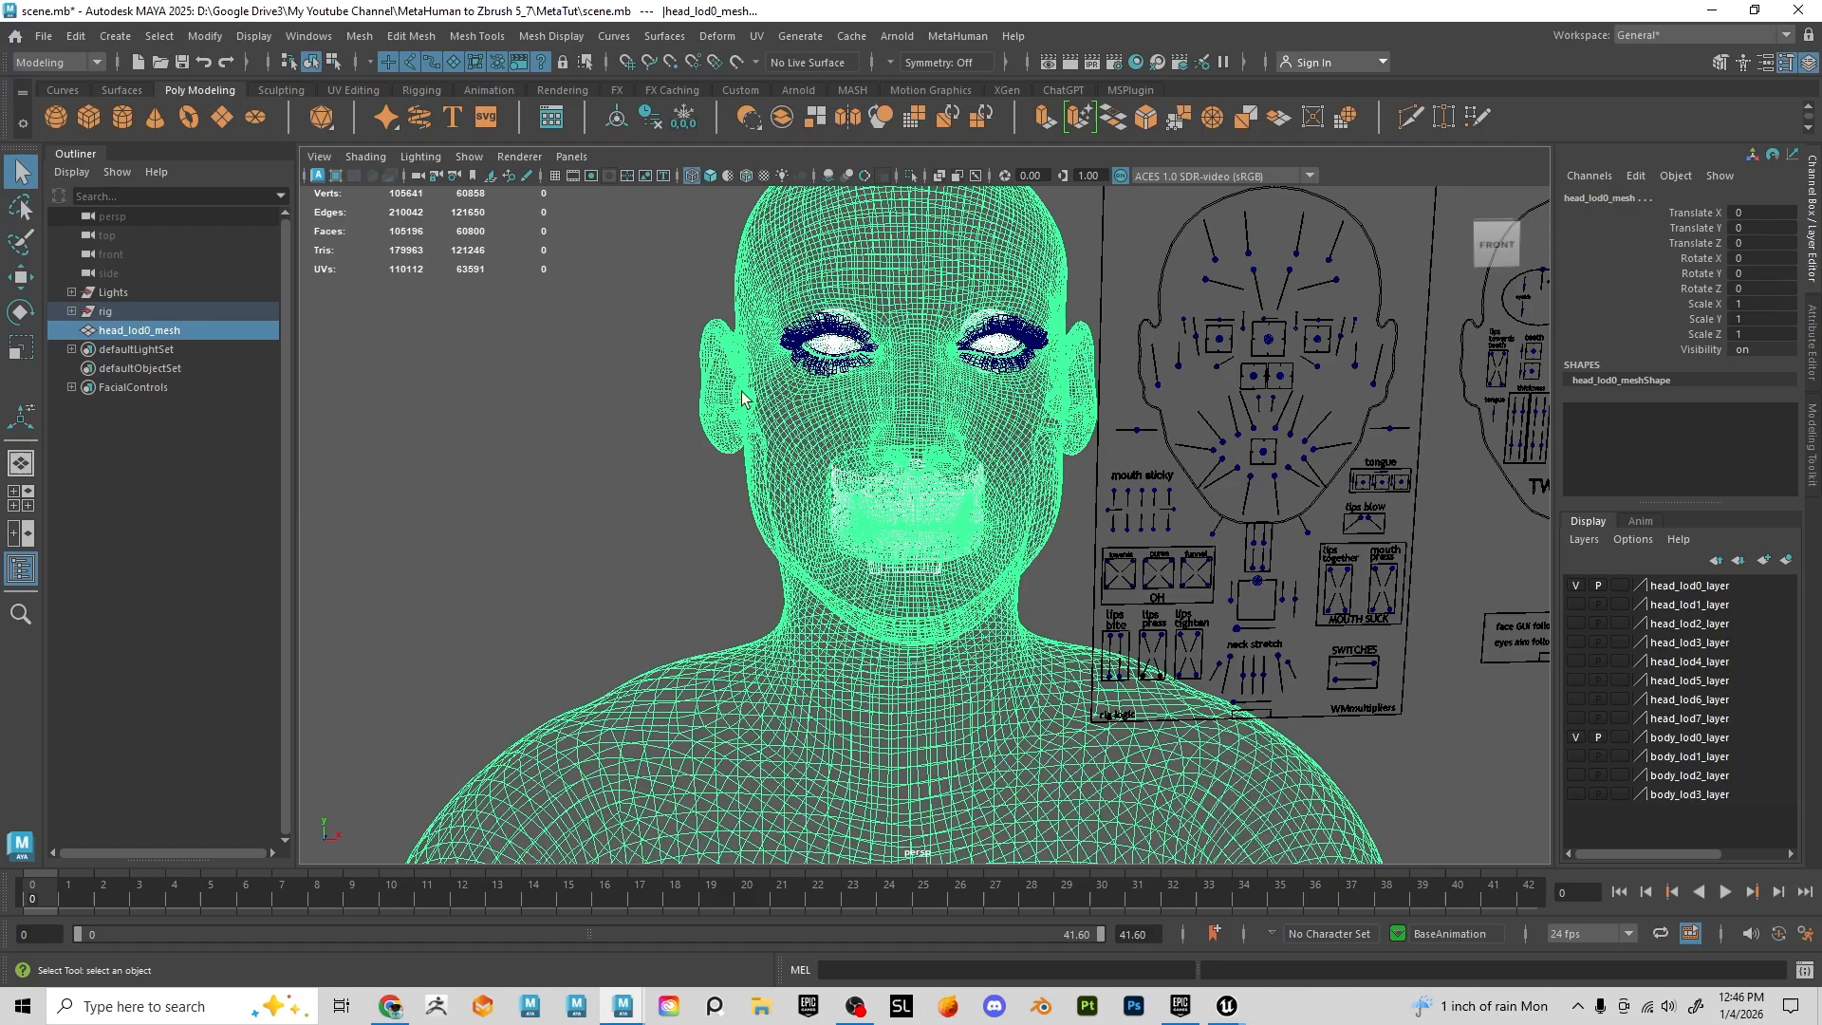
Export the selected meshes as an FBX named MergedHeadBody_2 into the MetaHuman to Zbrush 5_7 folder and dismiss the export warnings
{"action": "left_click", "coordinate": [43, 36]}
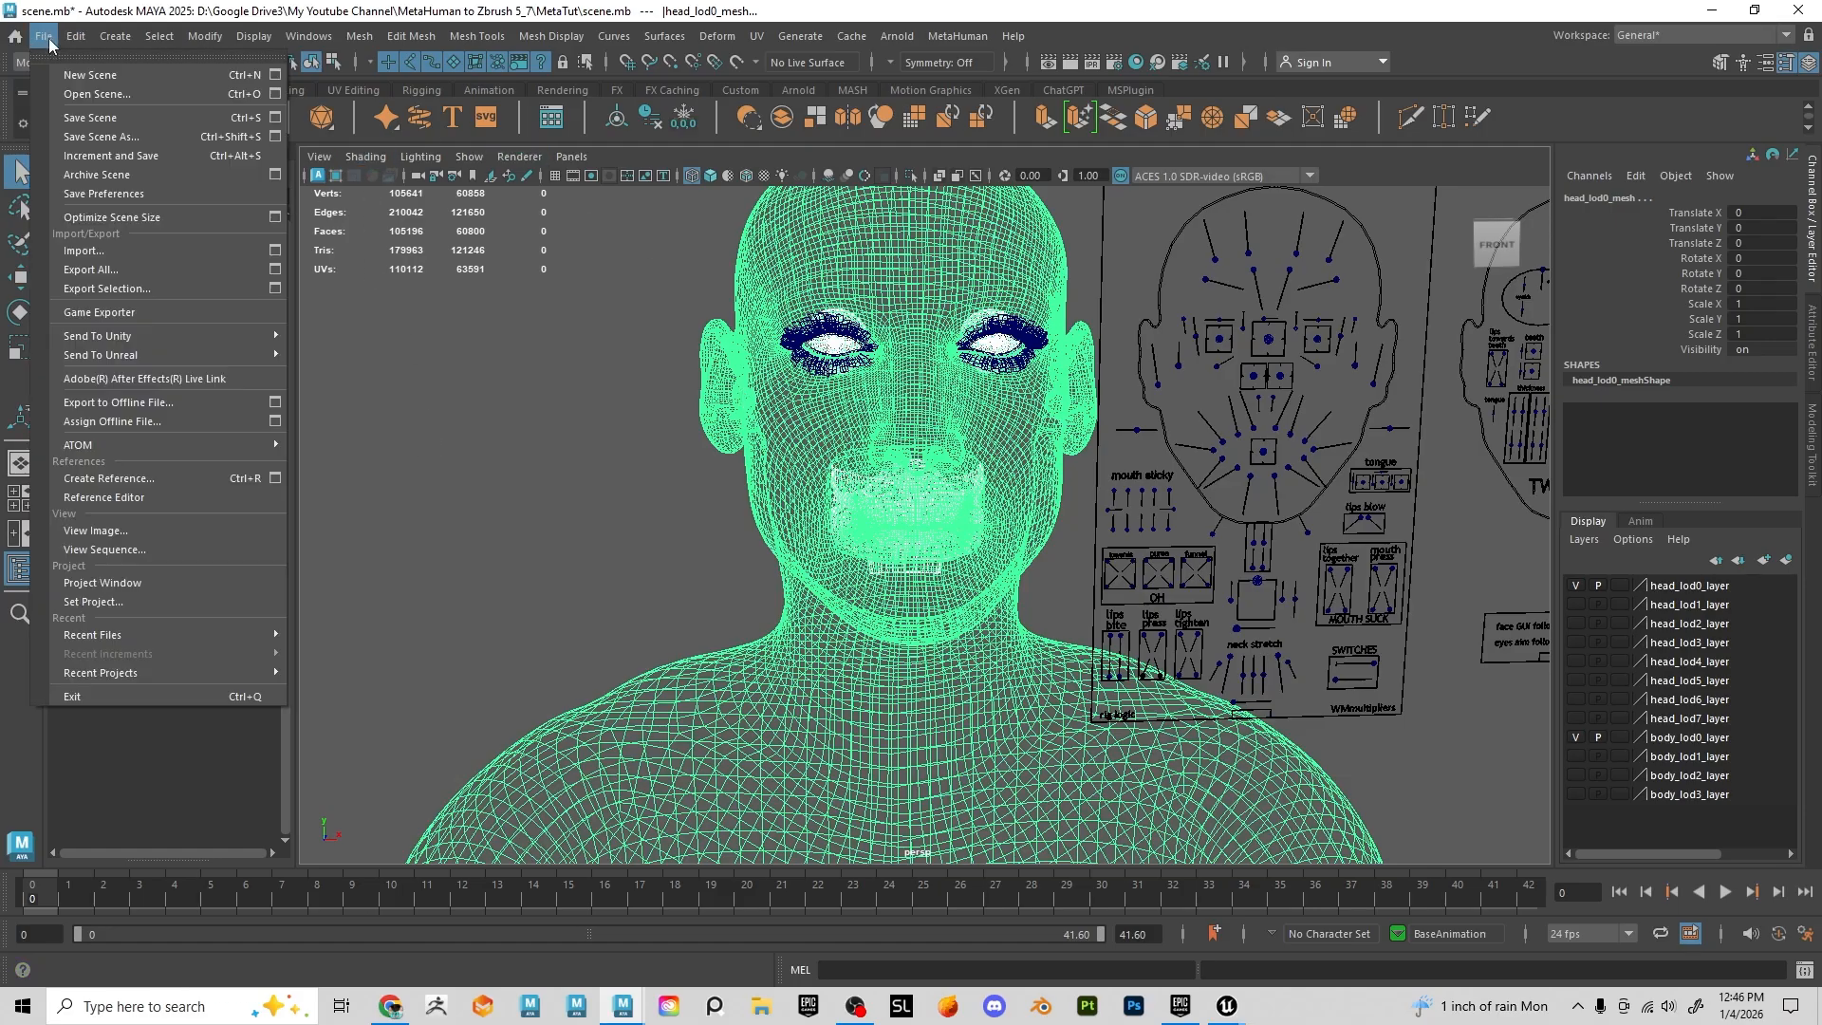
{"action": "left_click", "coordinate": [157, 289]}
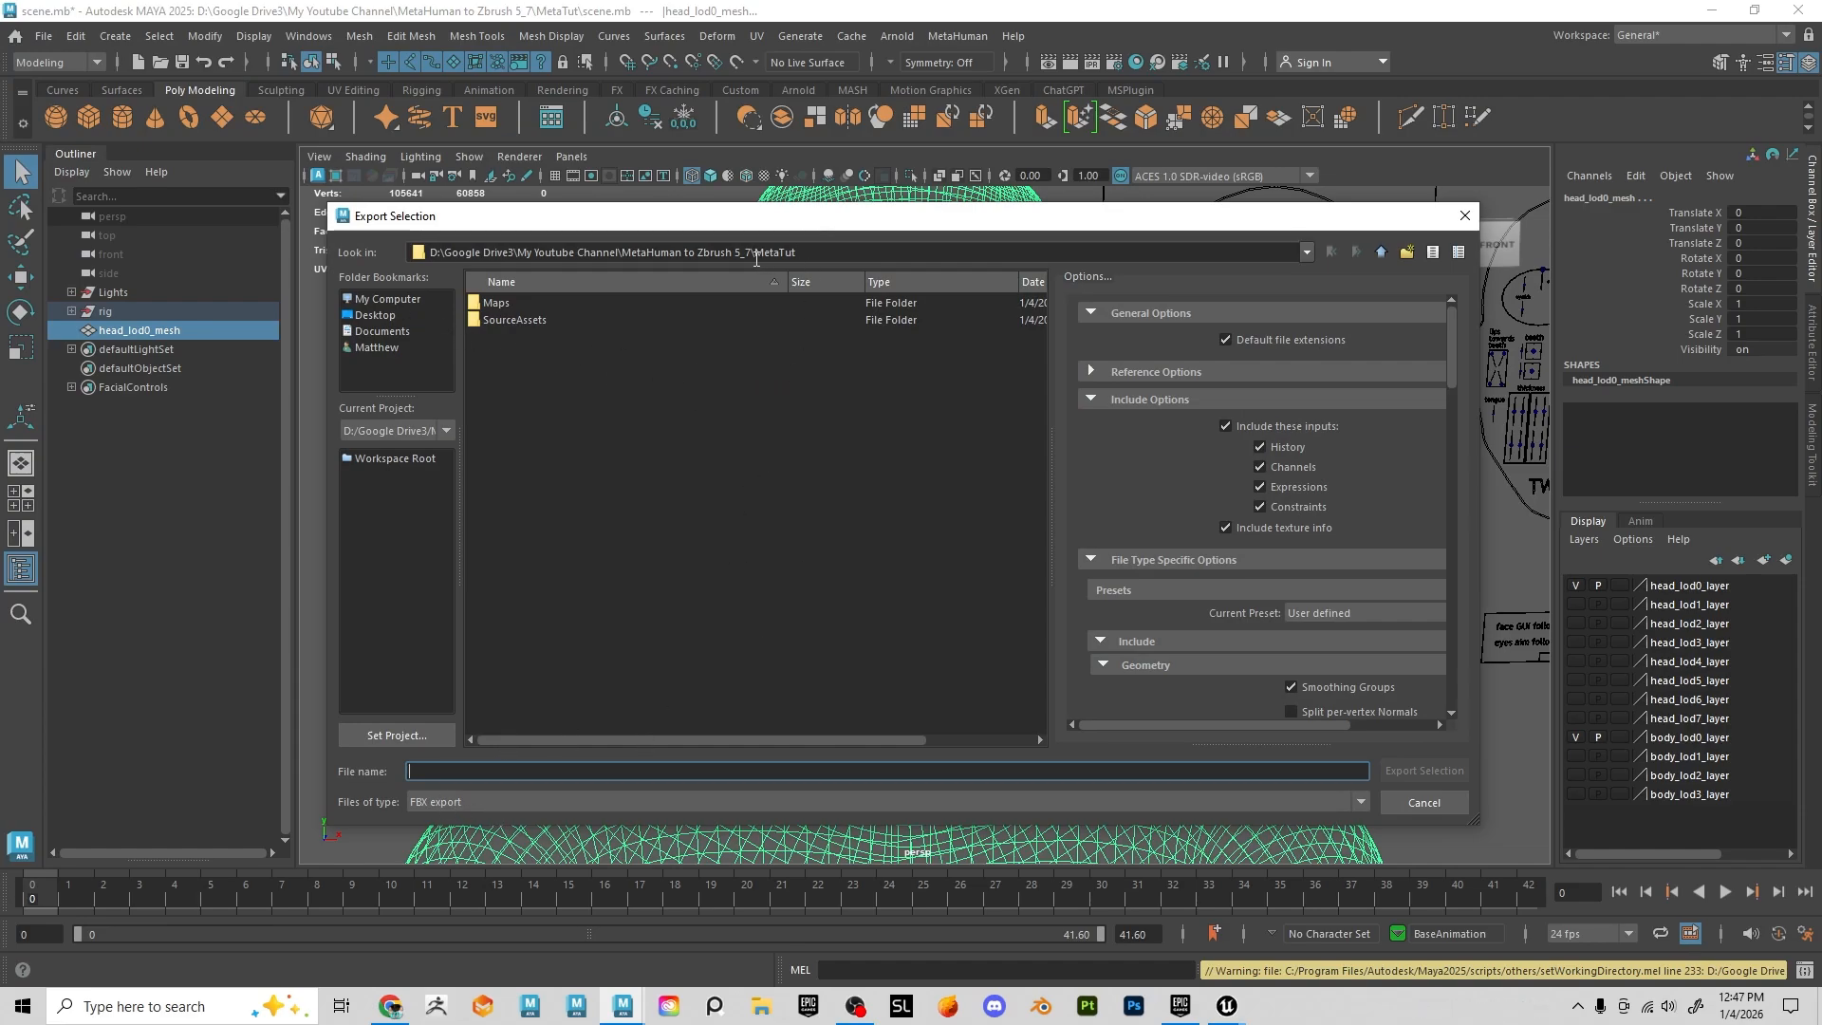
{"action": "left_click", "coordinate": [1381, 251]}
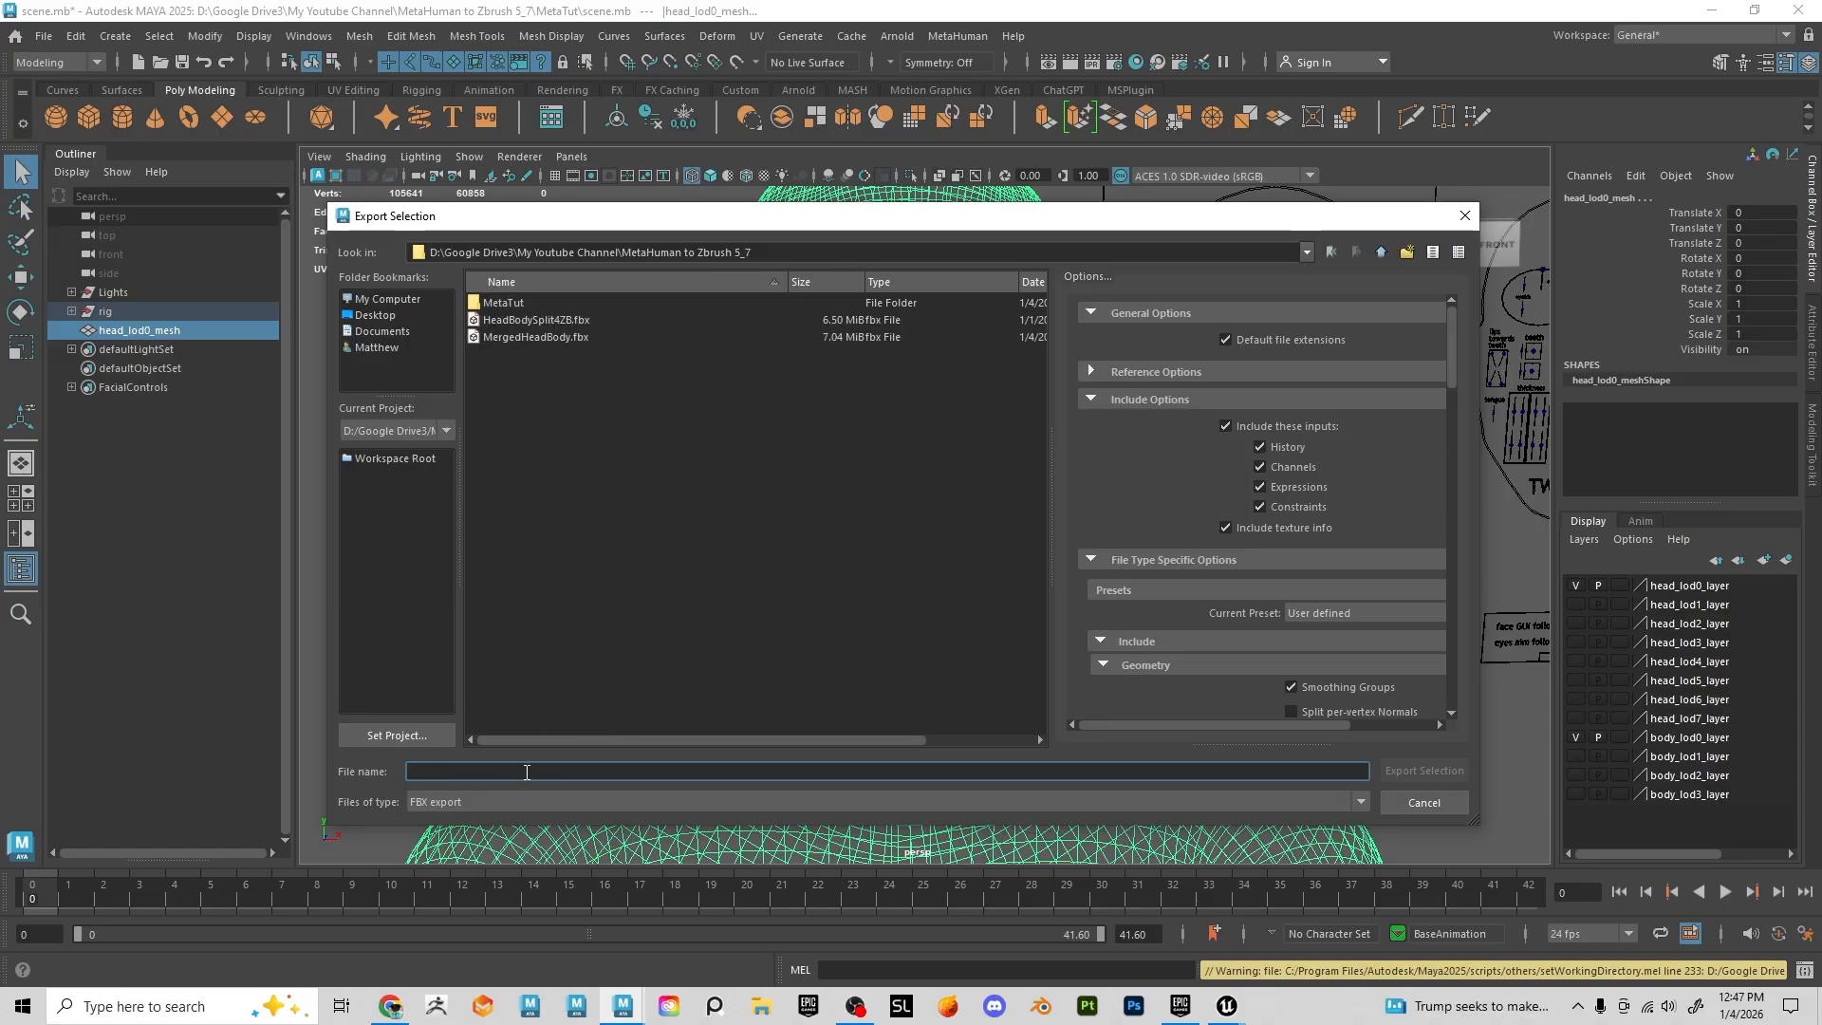
{"action": "type", "text": "Mef"}
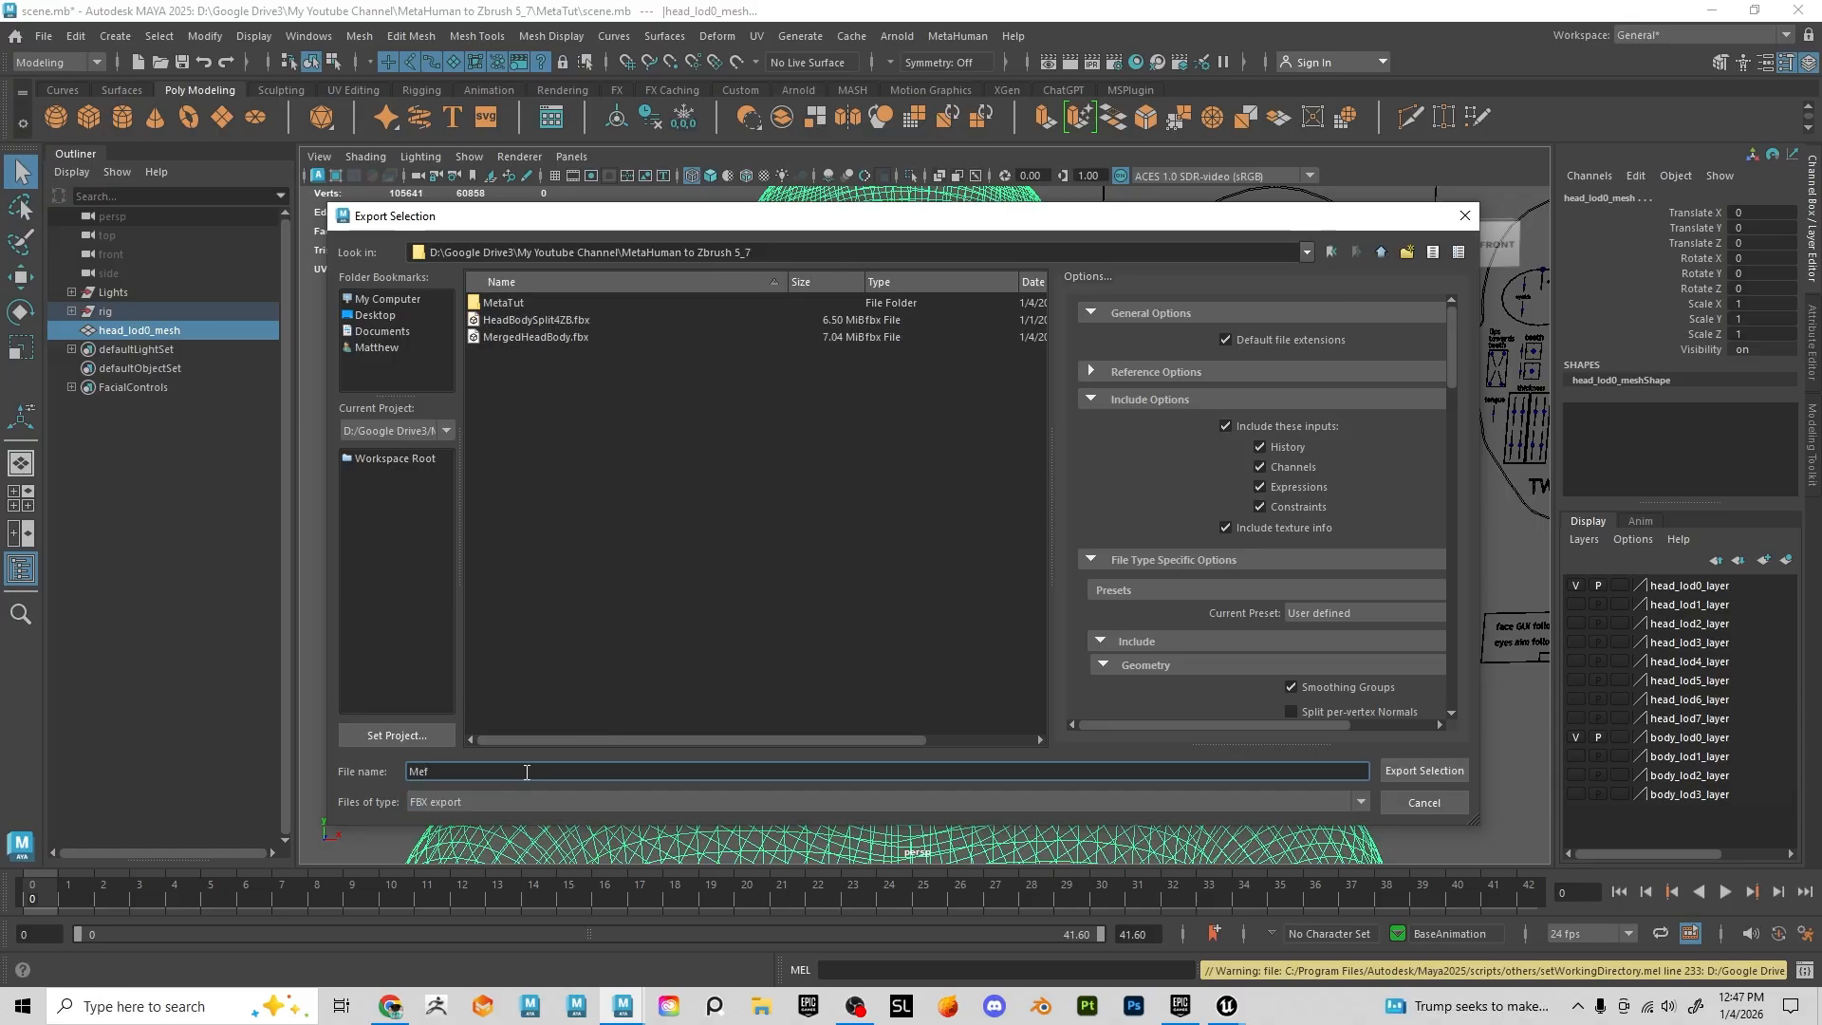
{"action": "key", "text": "BackSpace"}
{"action": "type", "text": "rgedHe"}
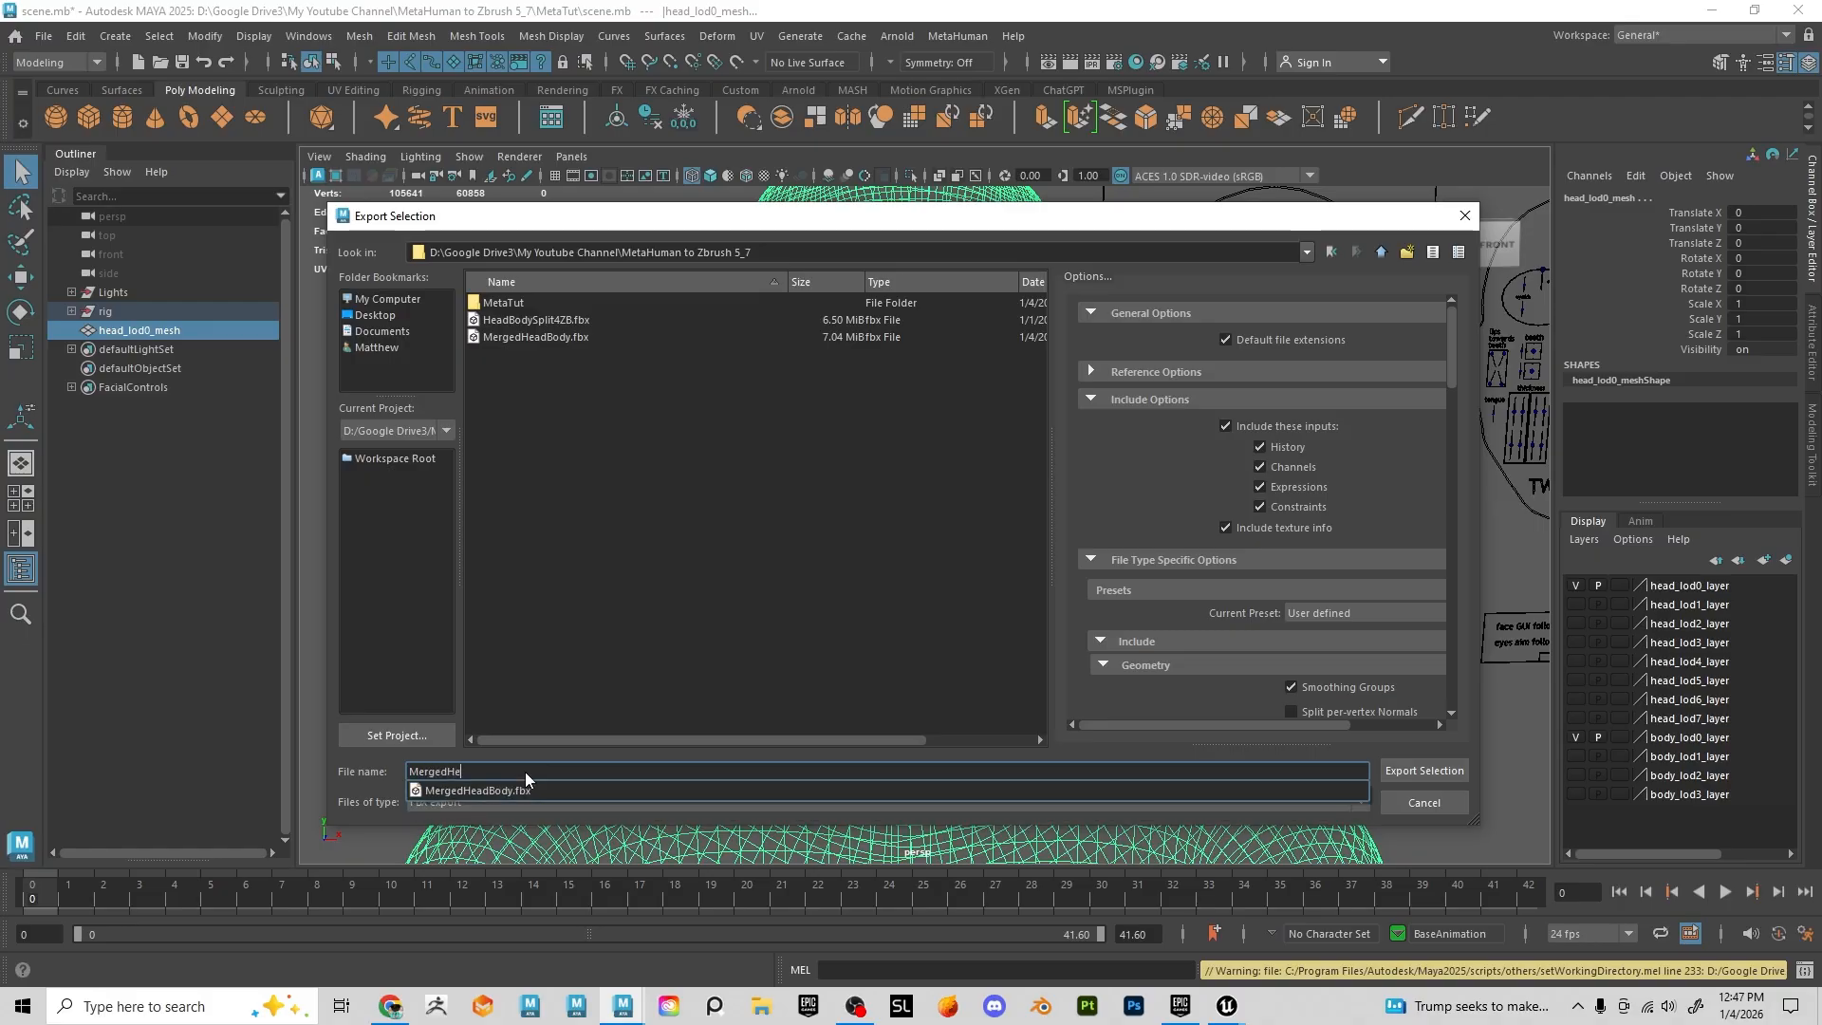
{"action": "type", "text": "adBody"}
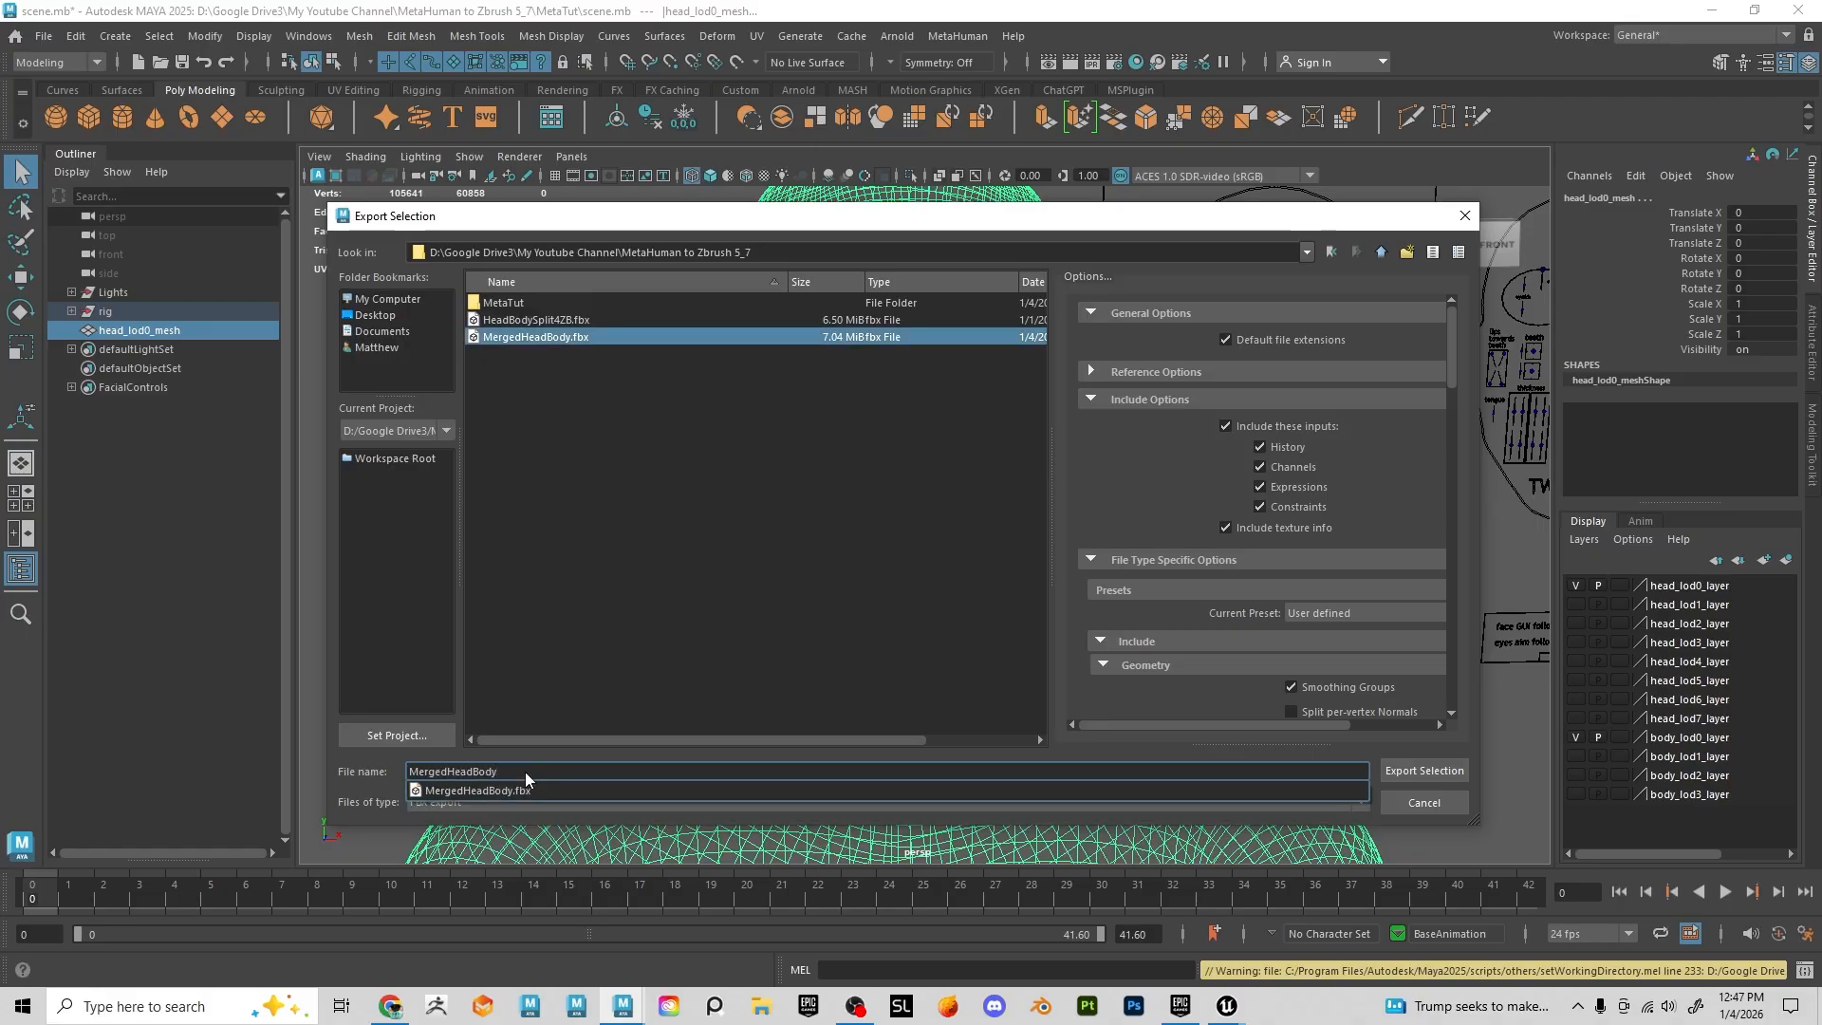
{"action": "type", "text": "_2"}
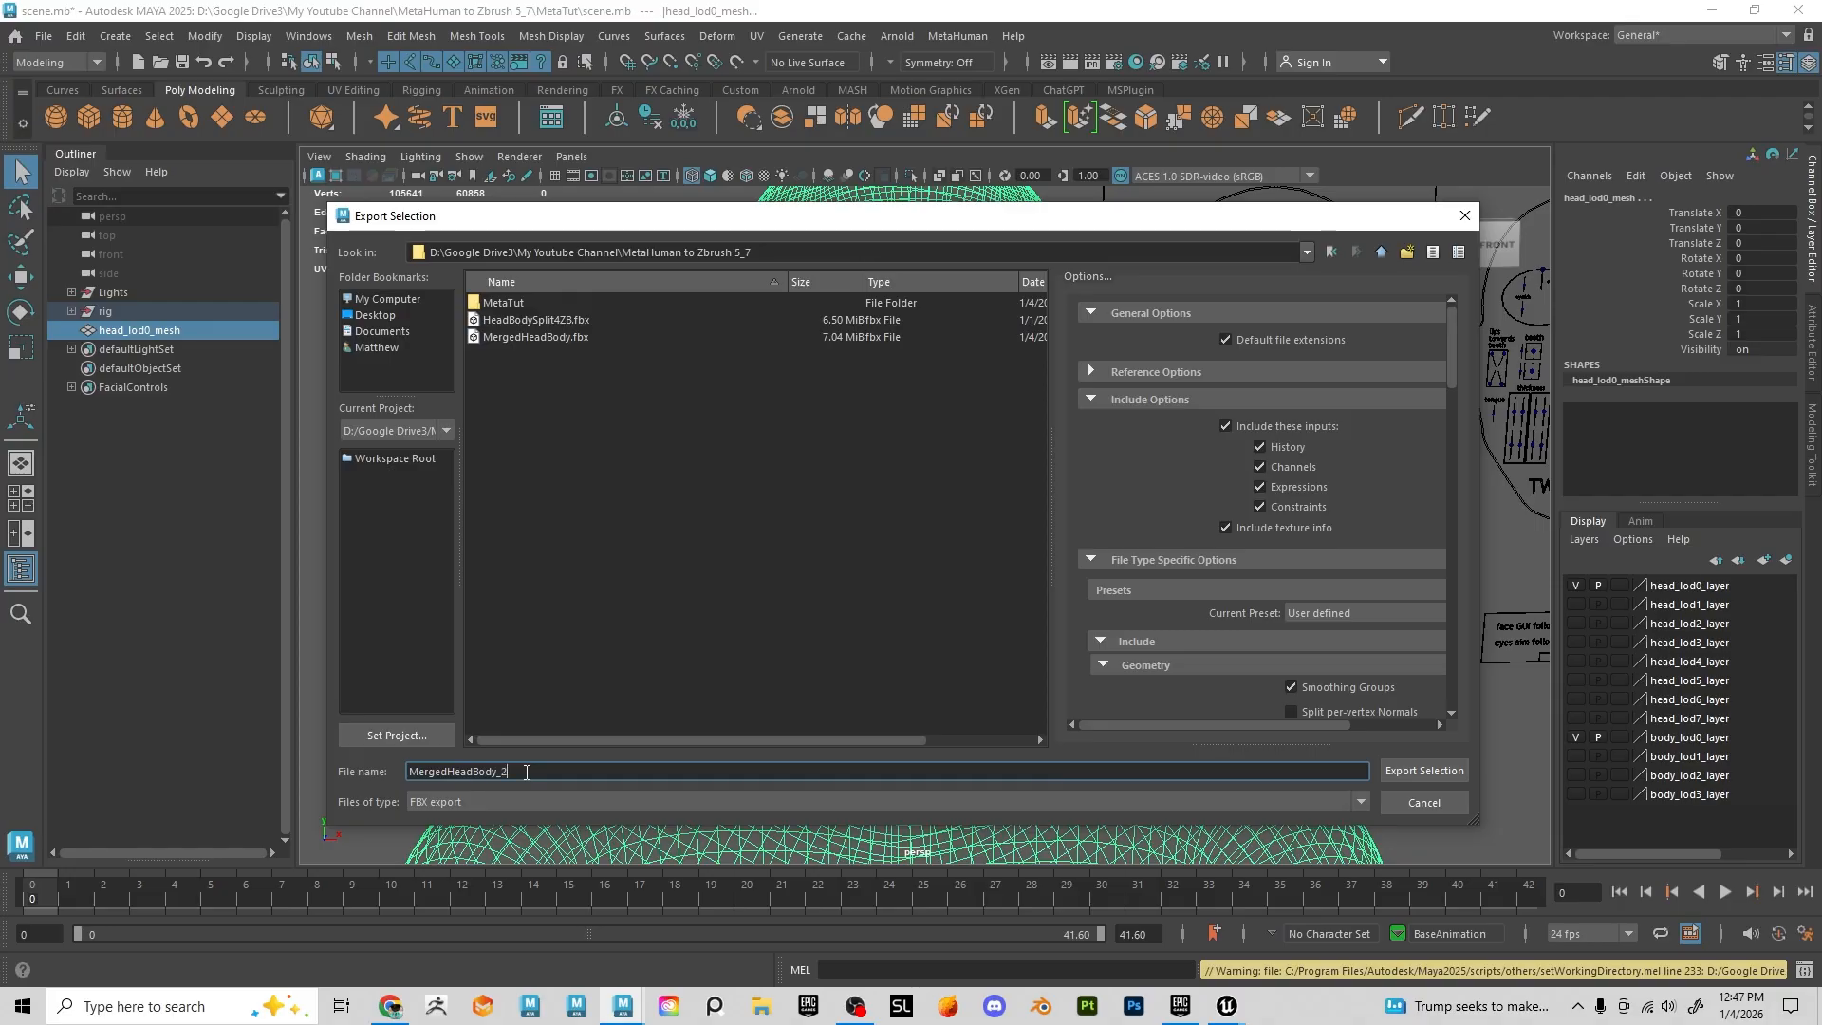
{"action": "key", "text": "Return"}
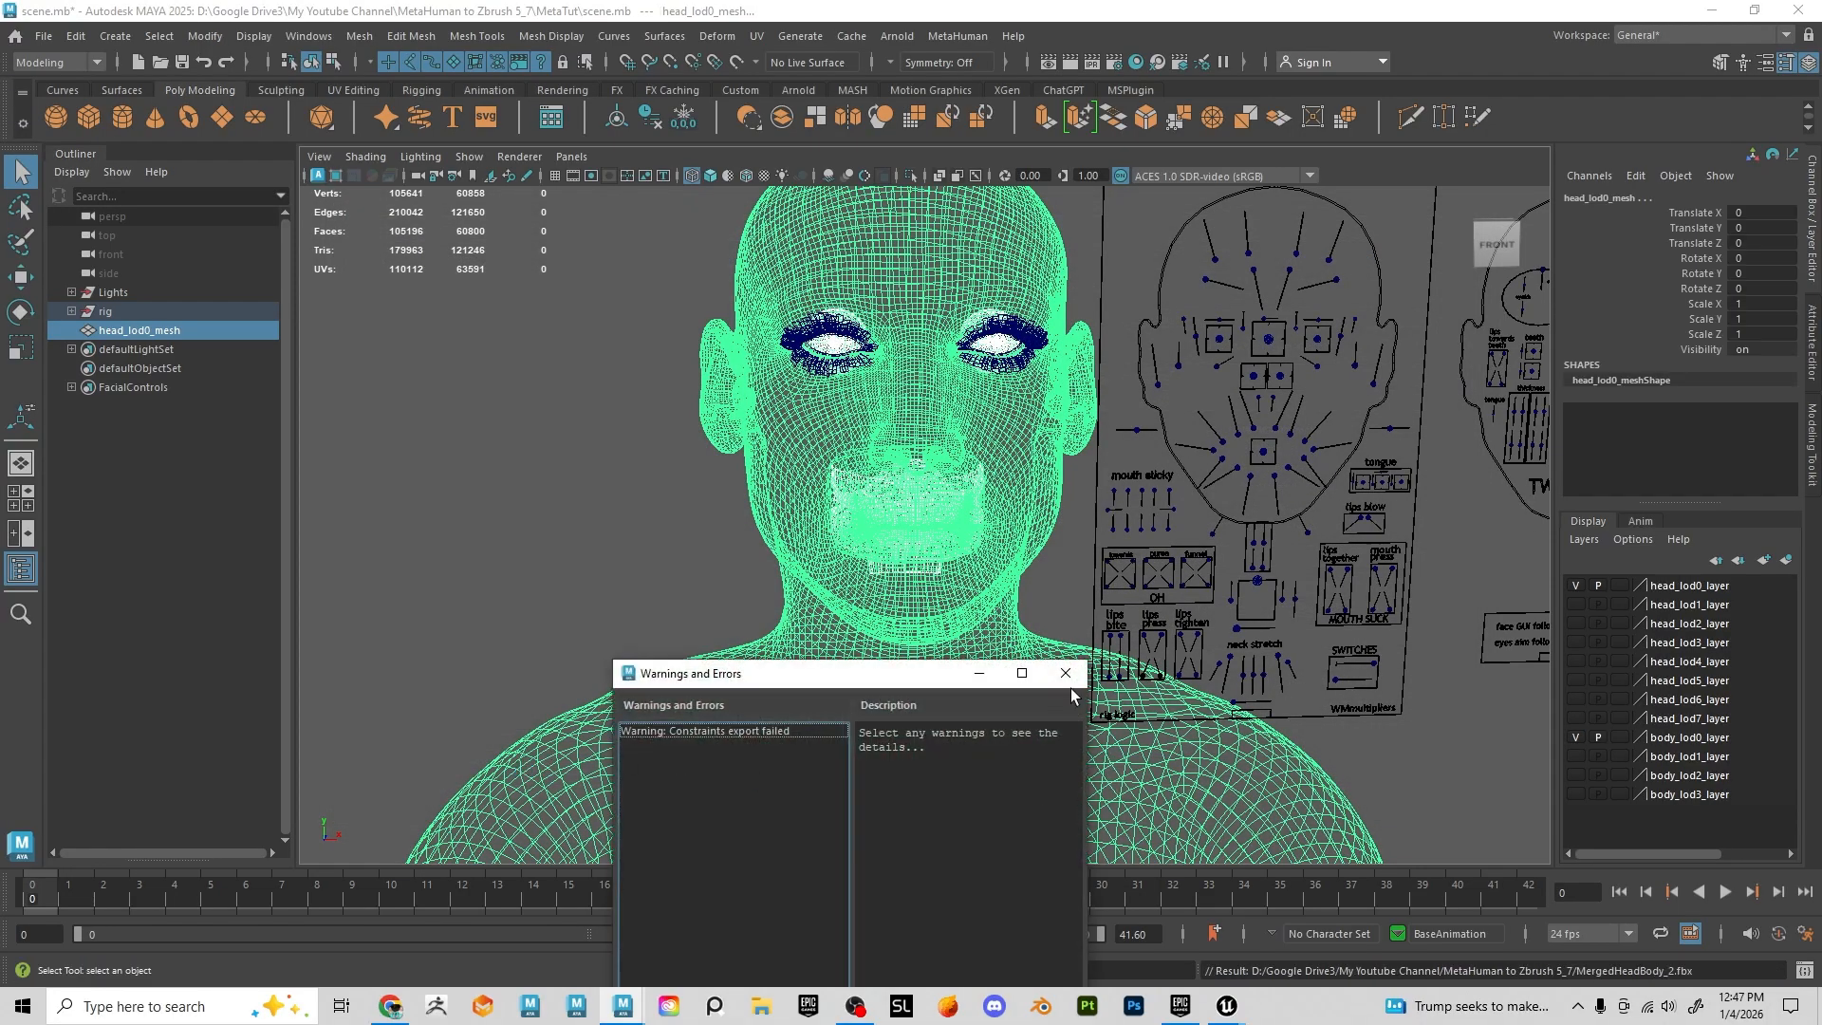
{"action": "left_click", "coordinate": [1064, 673]}
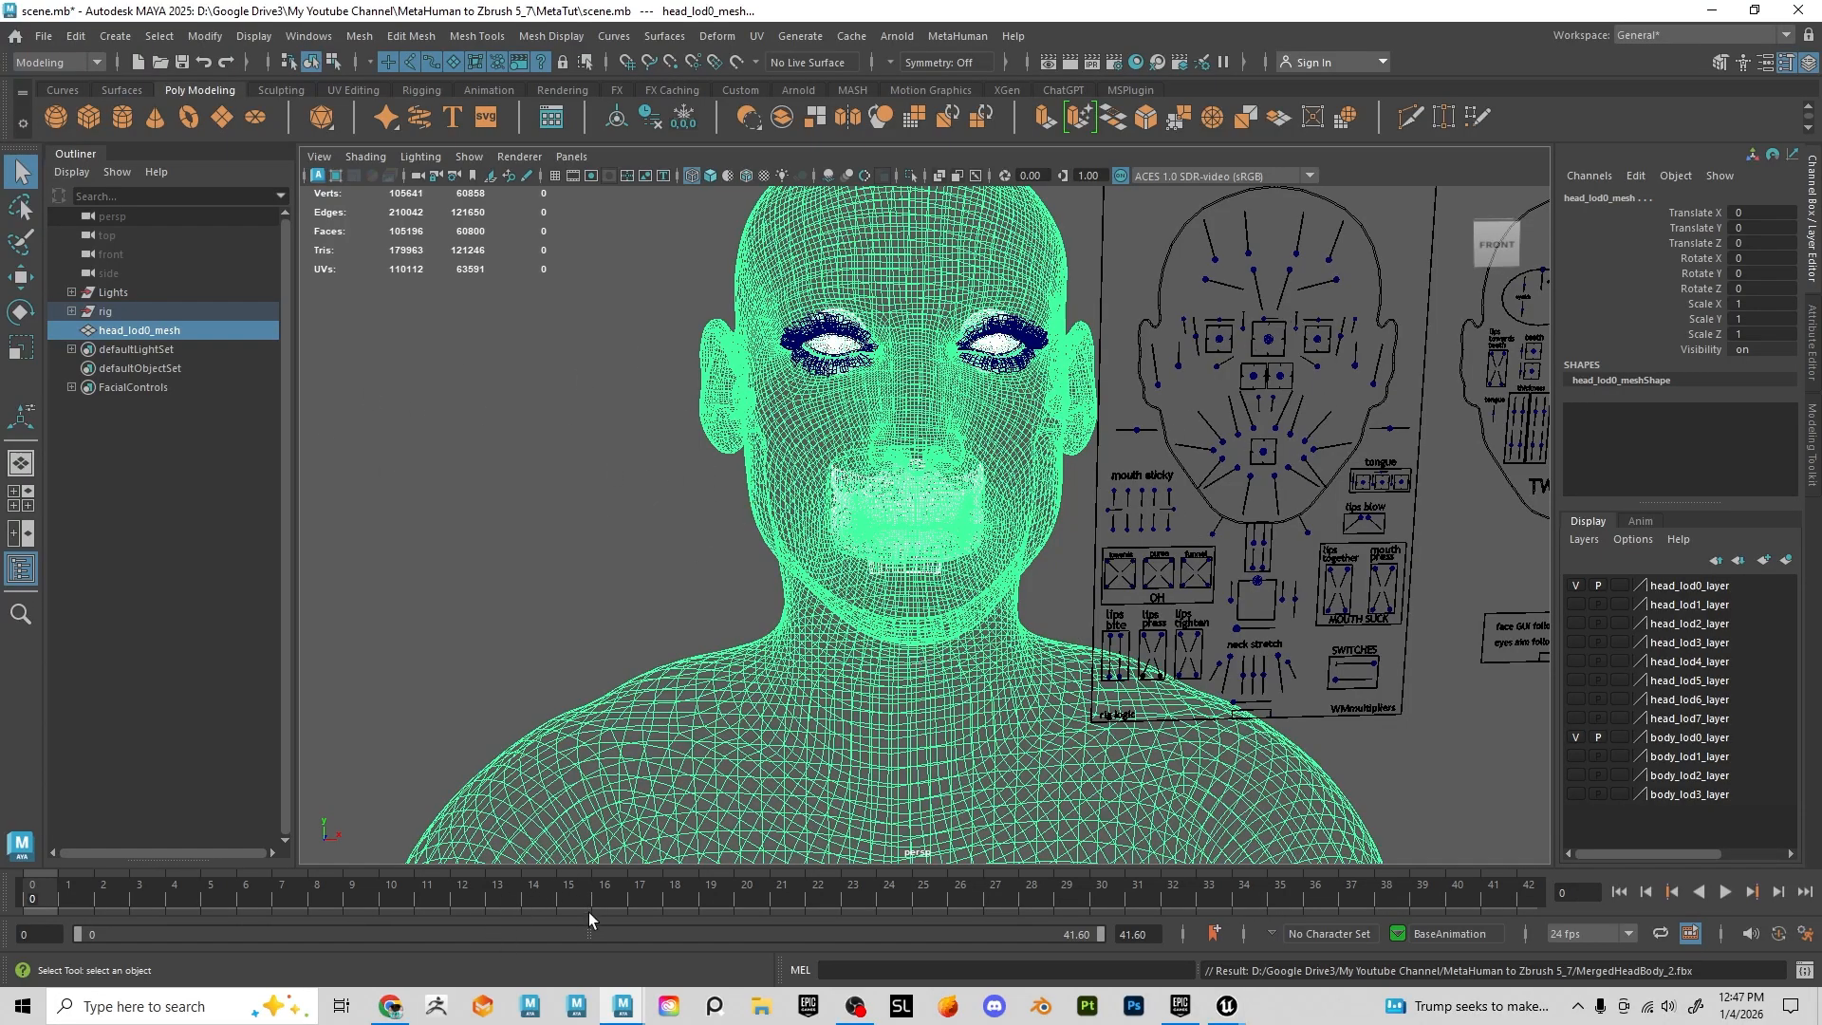
Switch to ZBrush, hide LightBox and import MergedHeadBody_2 with the default FBX import options
{"action": "left_click", "coordinate": [442, 1010]}
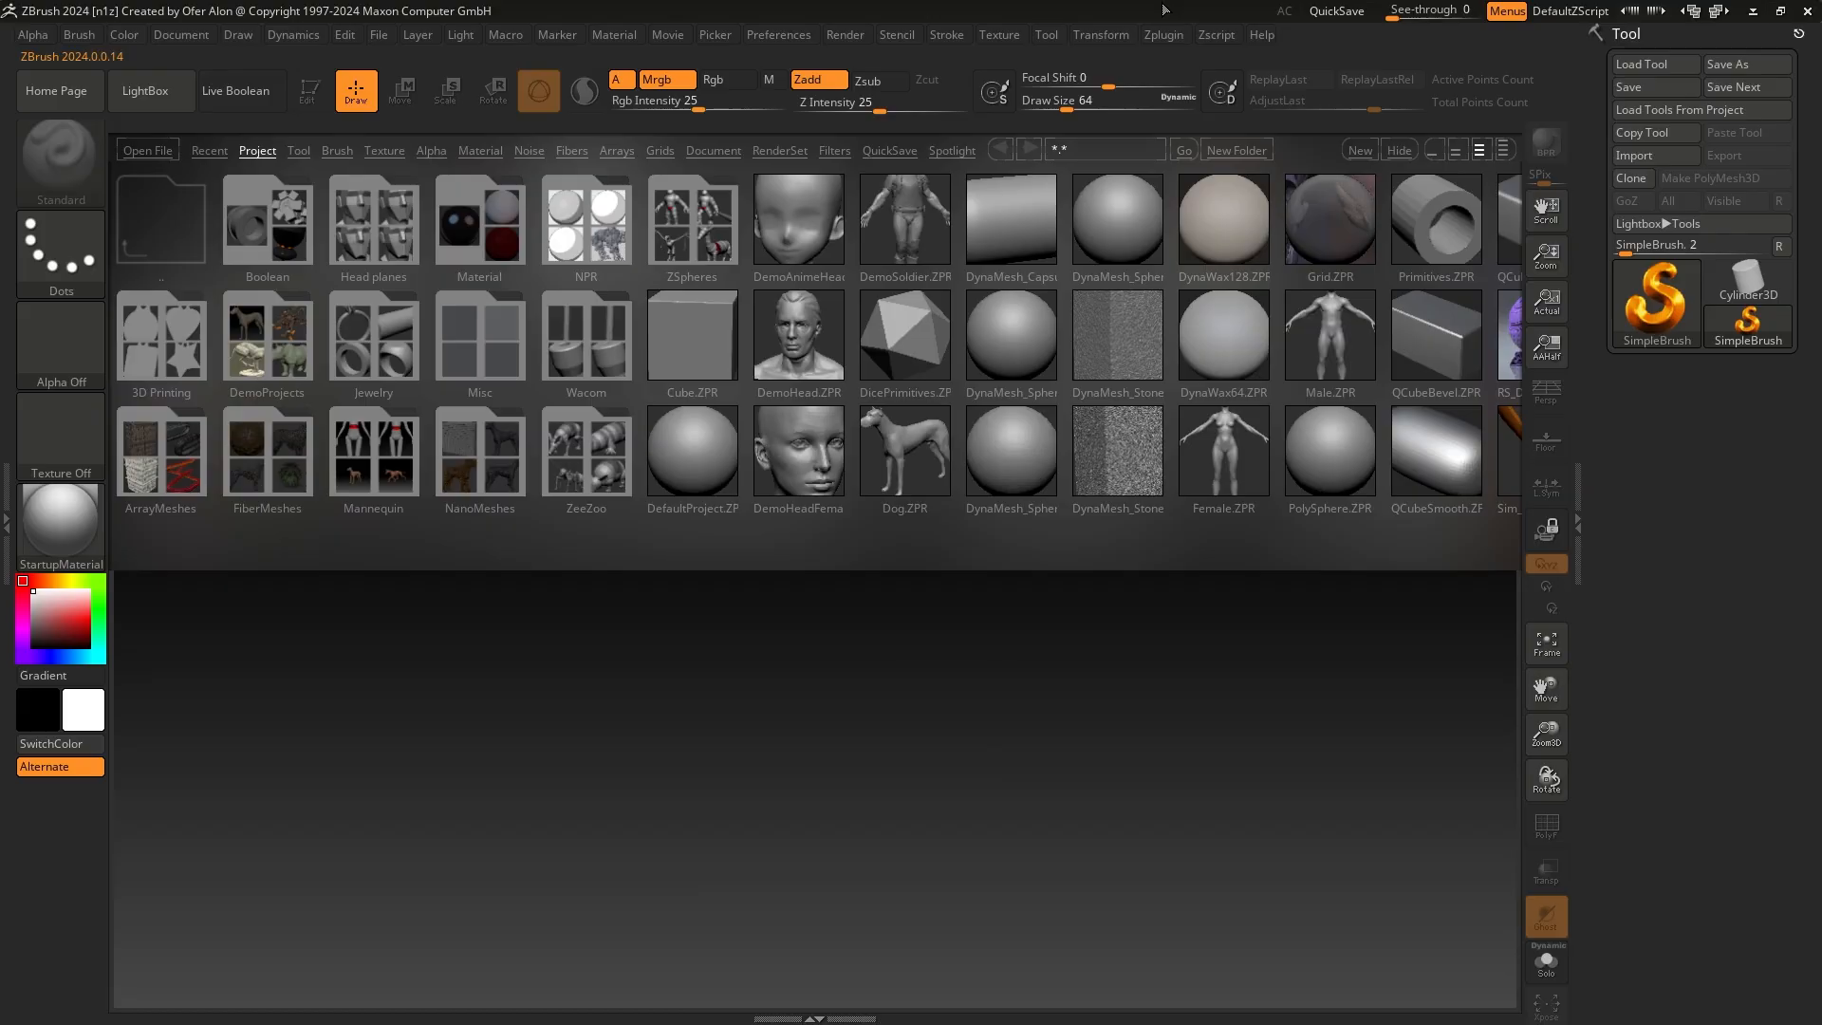
{"action": "key", "text": "comma"}
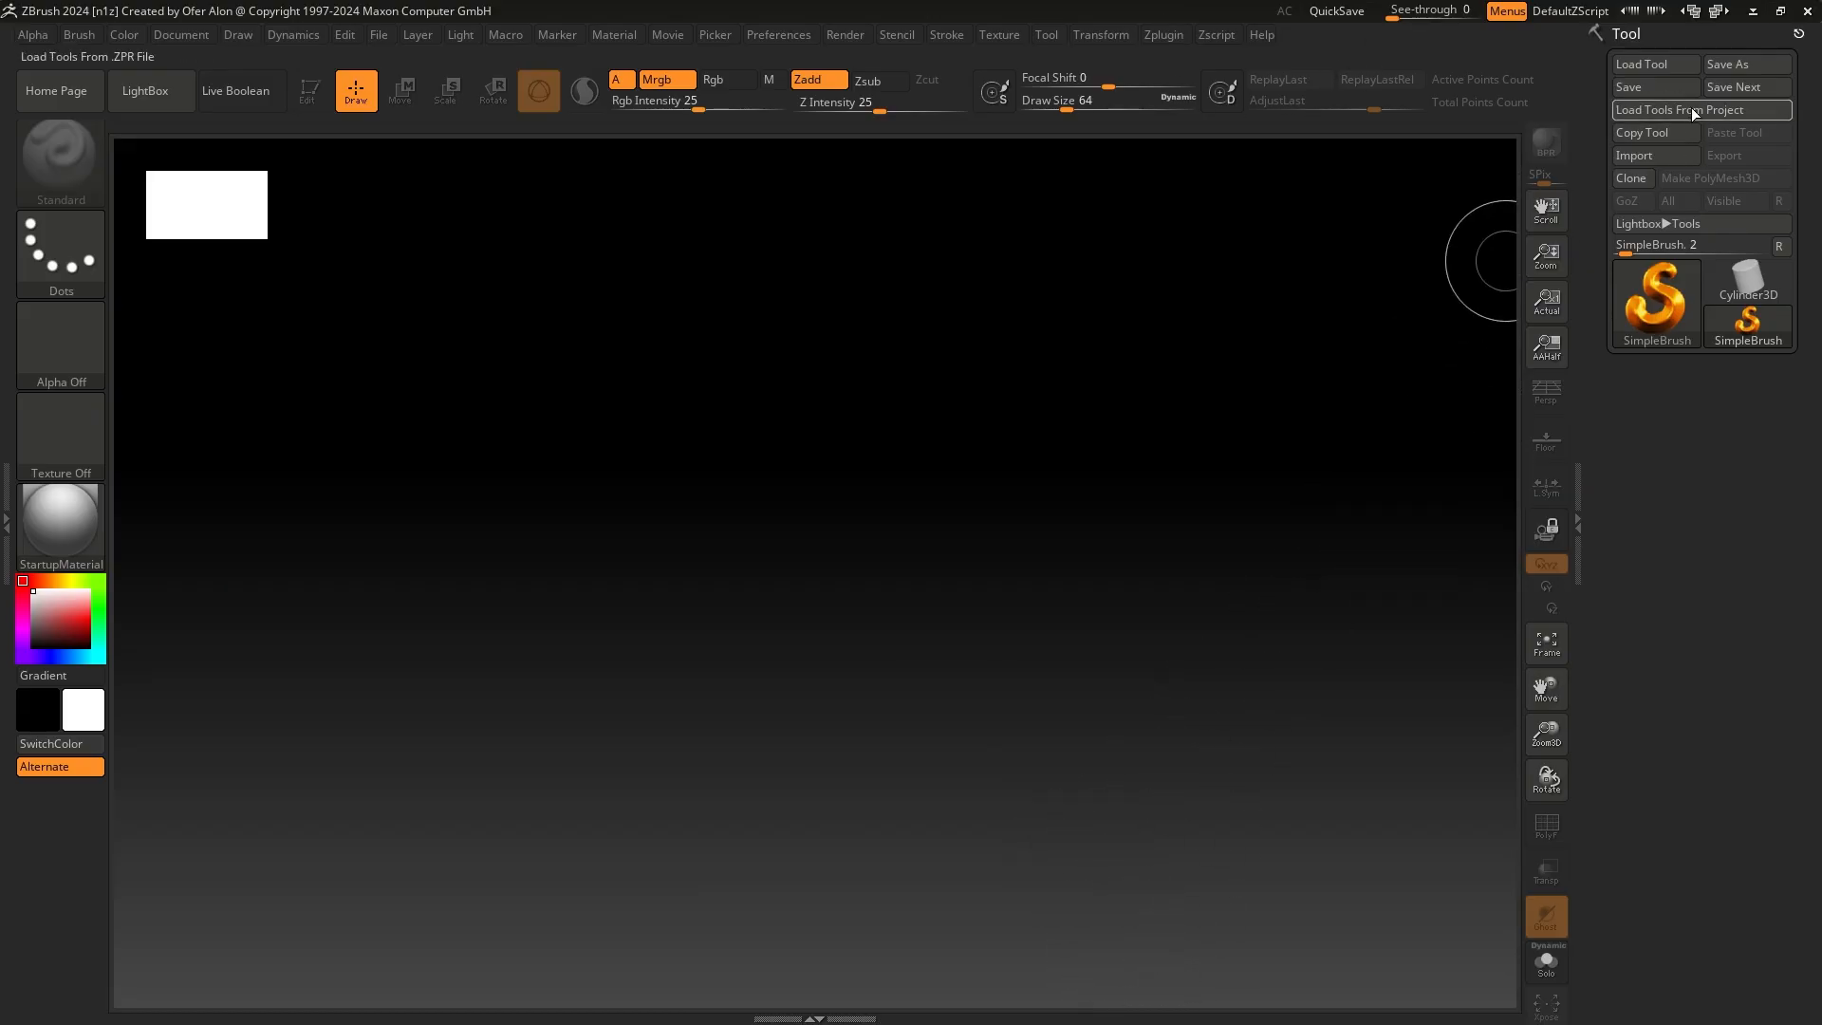
{"action": "left_click", "coordinate": [1652, 159]}
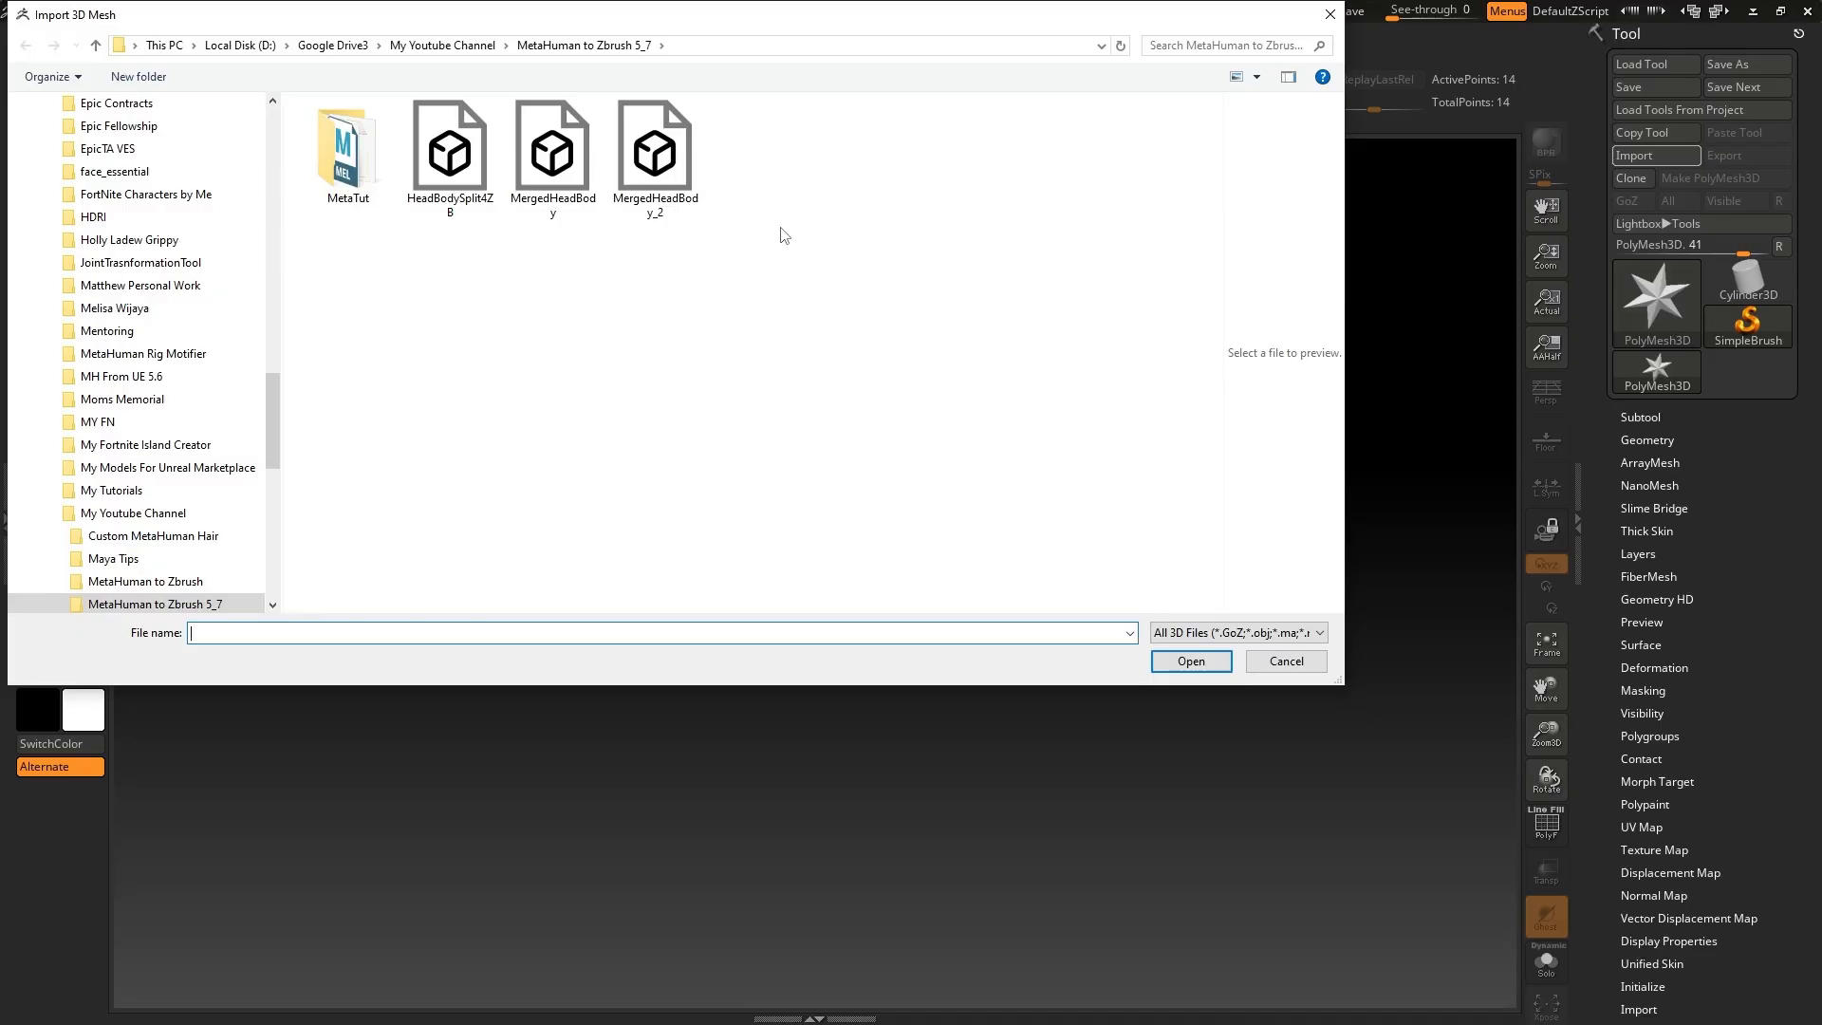
{"action": "left_click", "coordinate": [655, 157]}
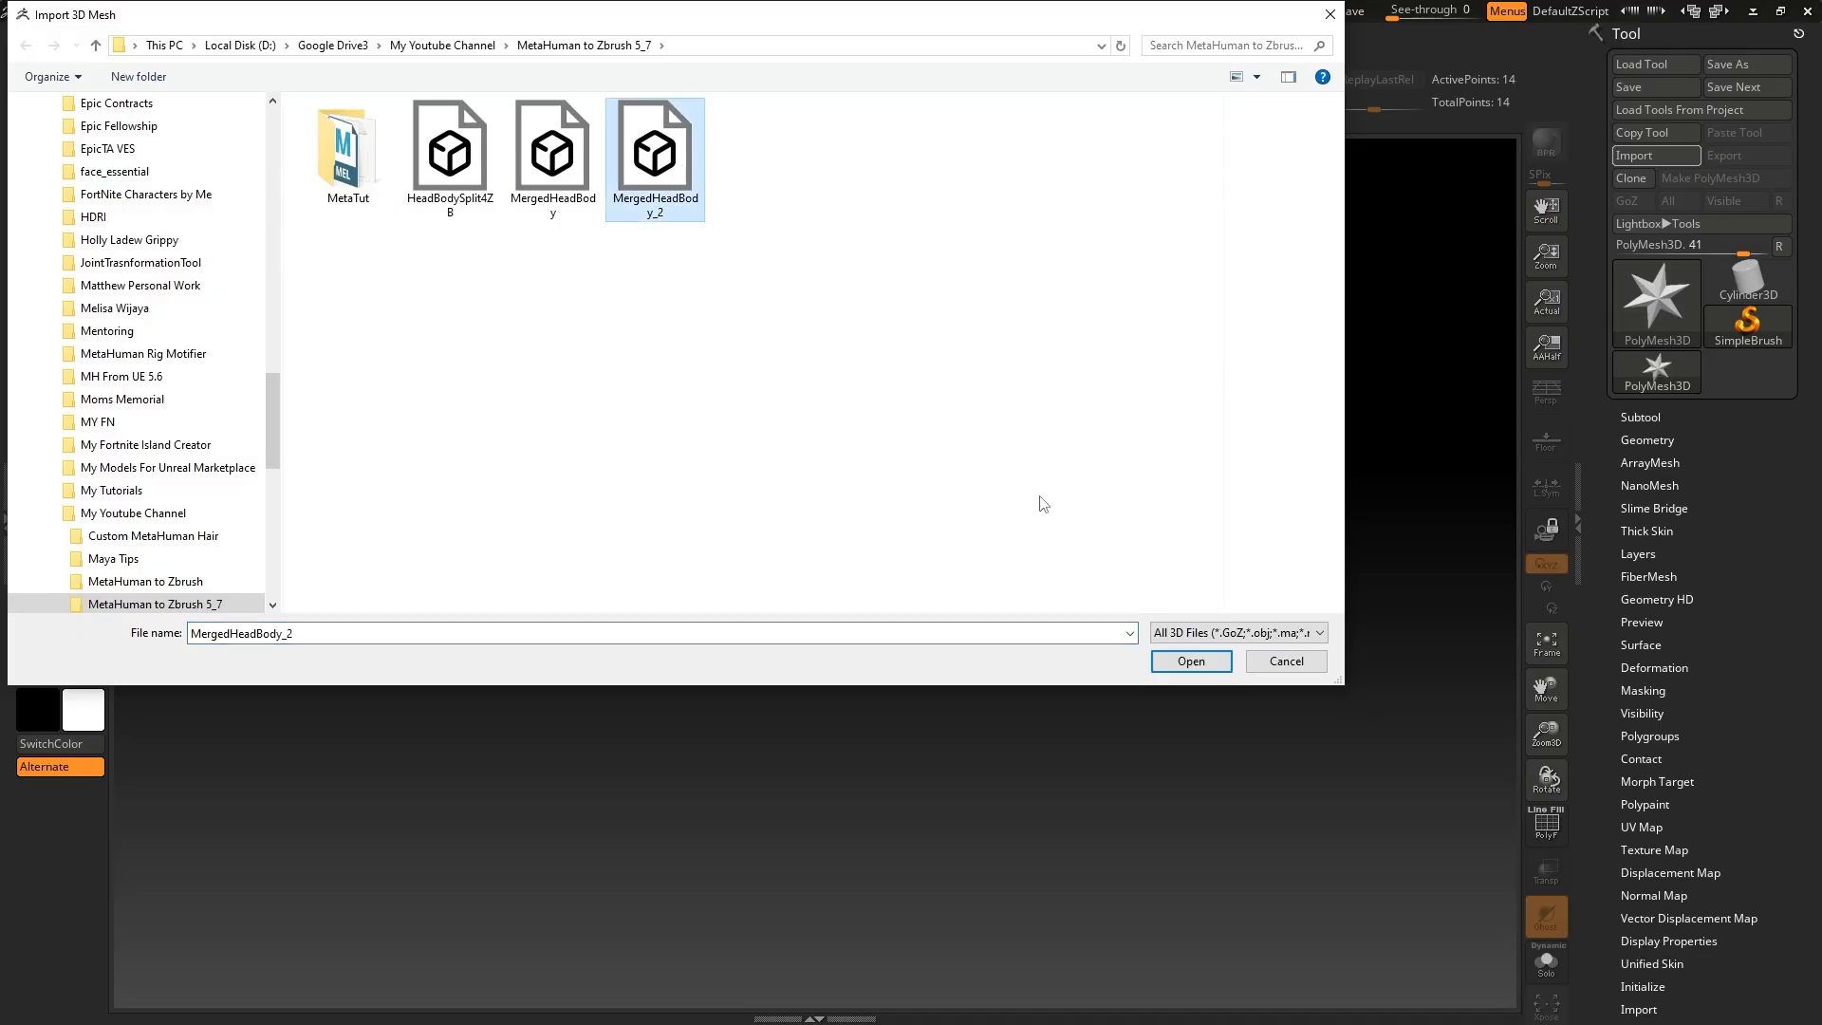
{"action": "left_click", "coordinate": [1191, 662]}
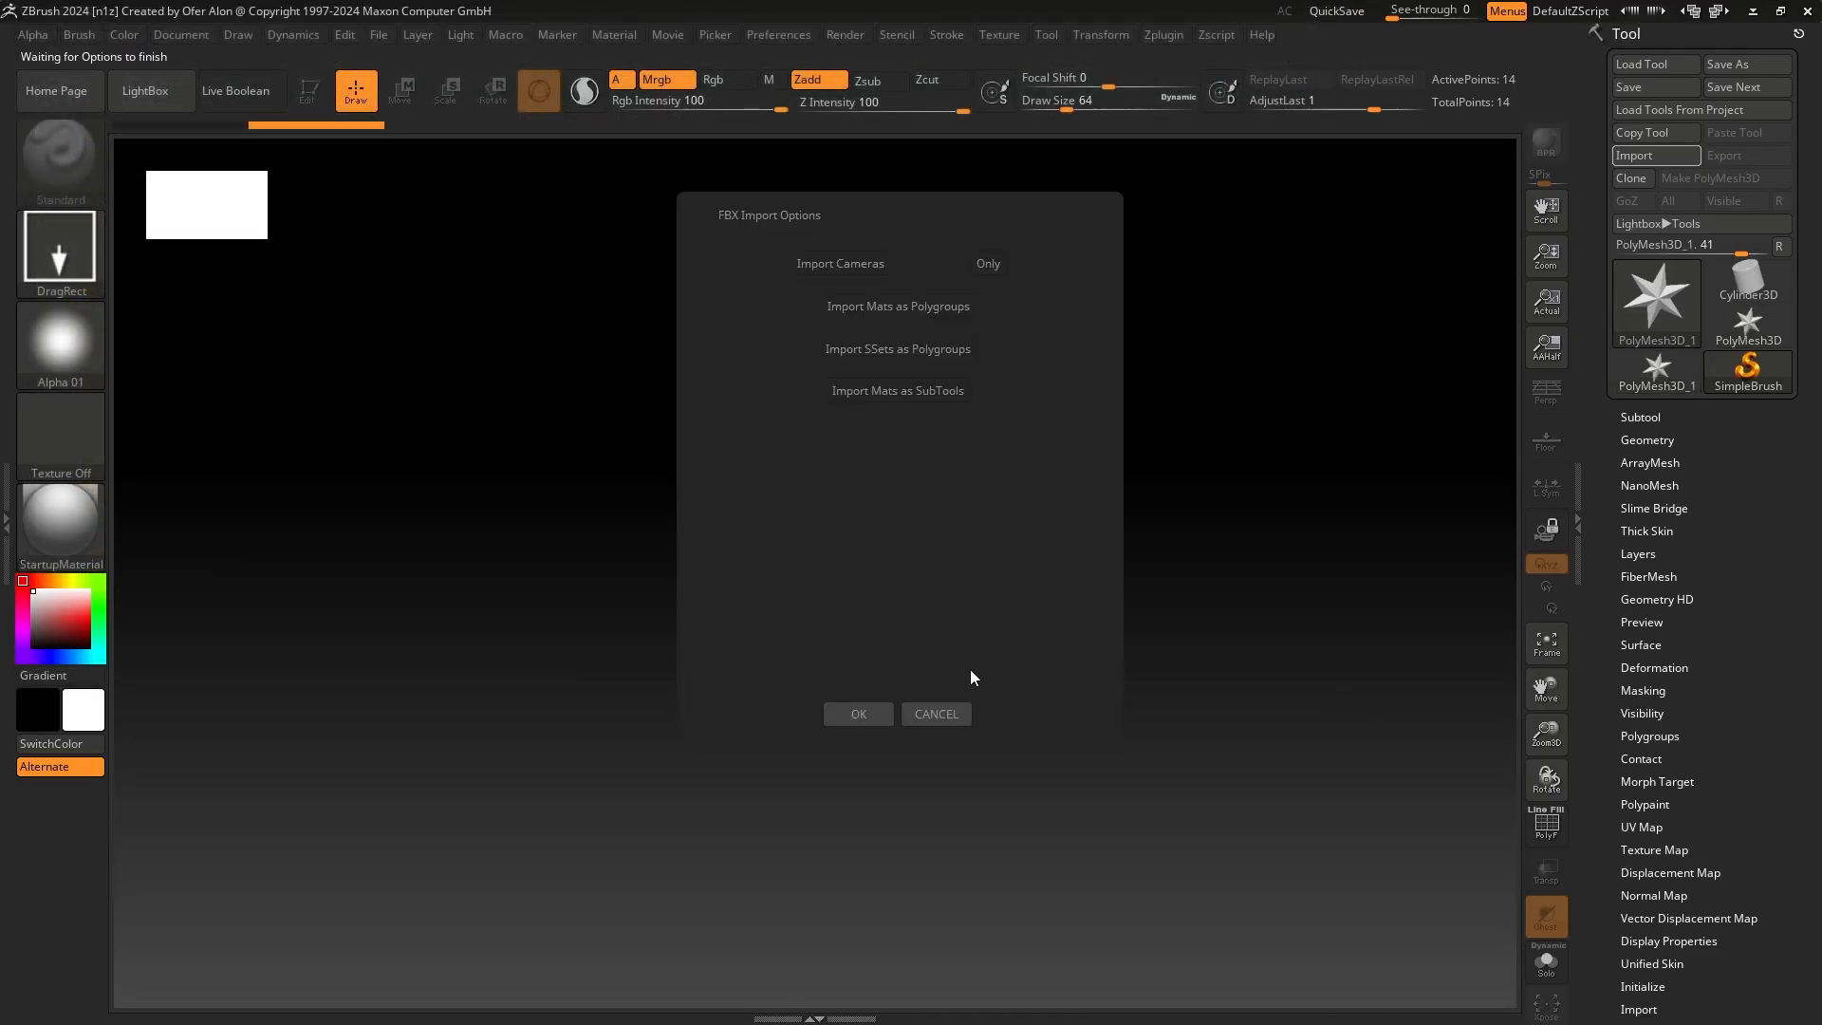
{"action": "left_click", "coordinate": [858, 714]}
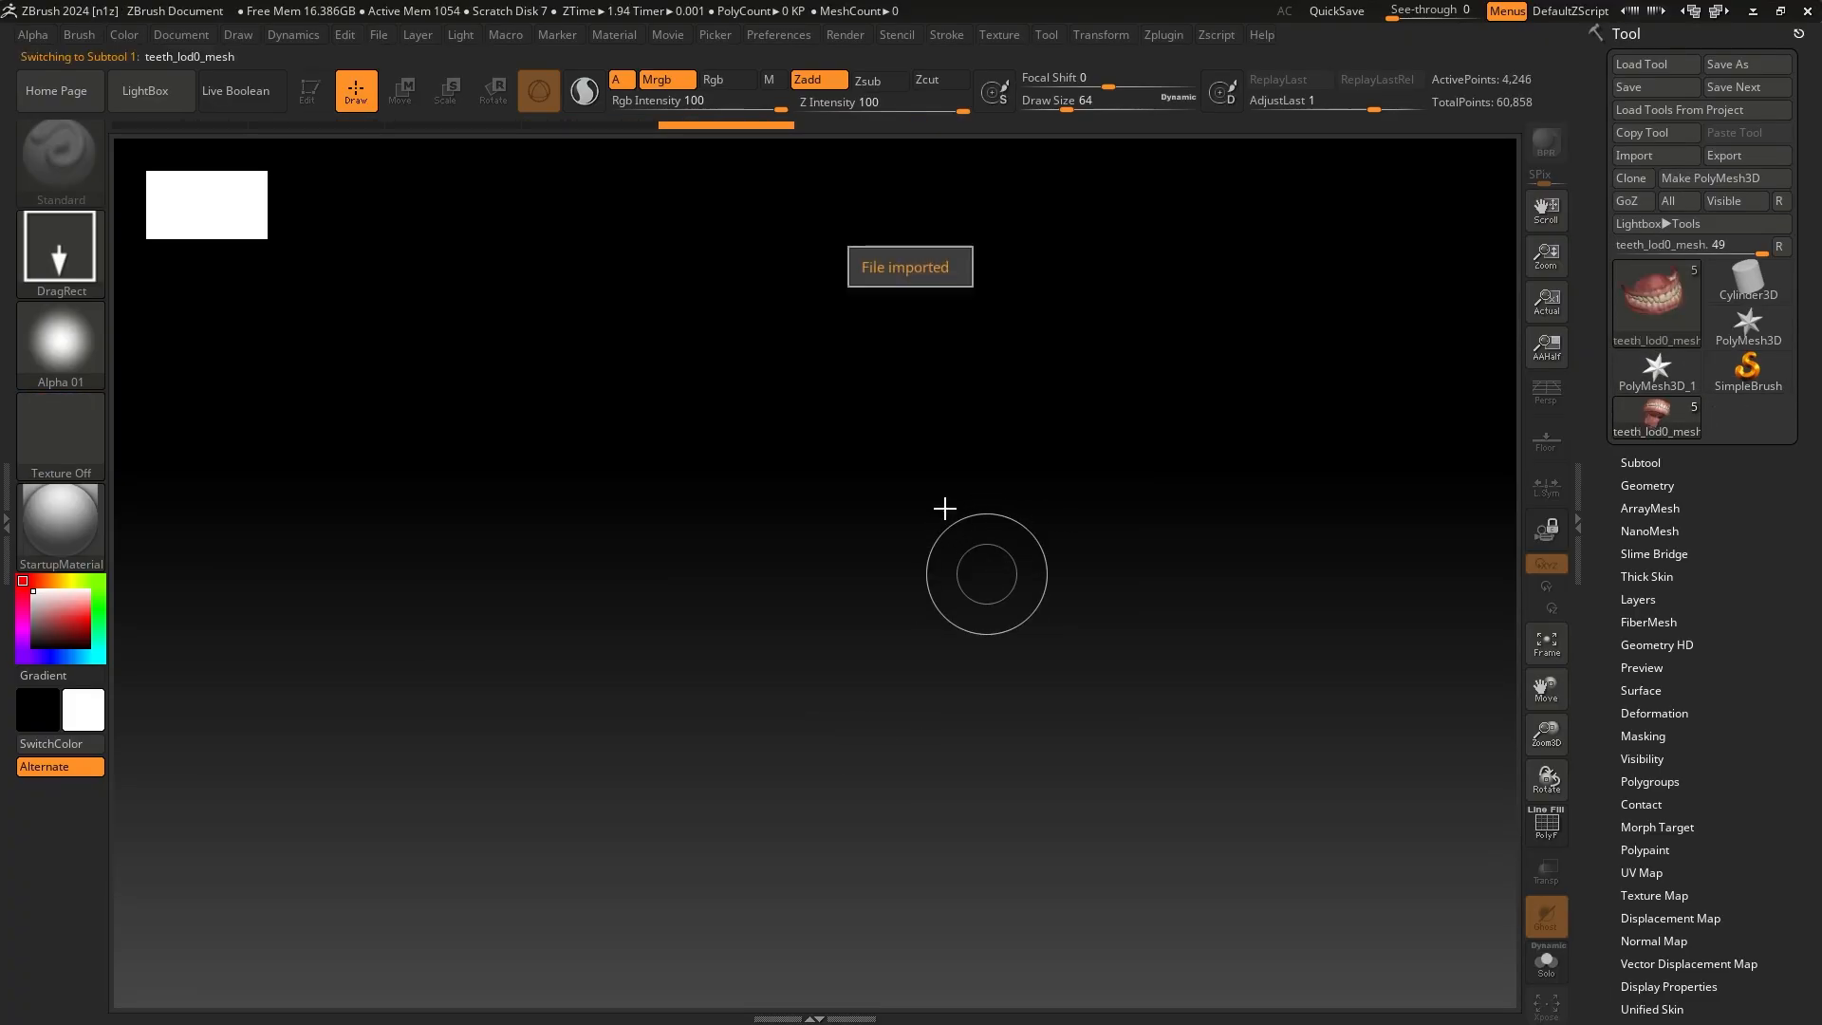
Draw the imported character on the canvas, enter Edit mode, frame it and inspect the head, neck and torso
{"action": "mouse_move", "coordinate": [845, 374]}
{"action": "left_mouse_down"}
{"action": "mouse_move", "coordinate": [850, 741]}
{"action": "mouse_move", "coordinate": [973, 676]}
{"action": "left_mouse_up"}
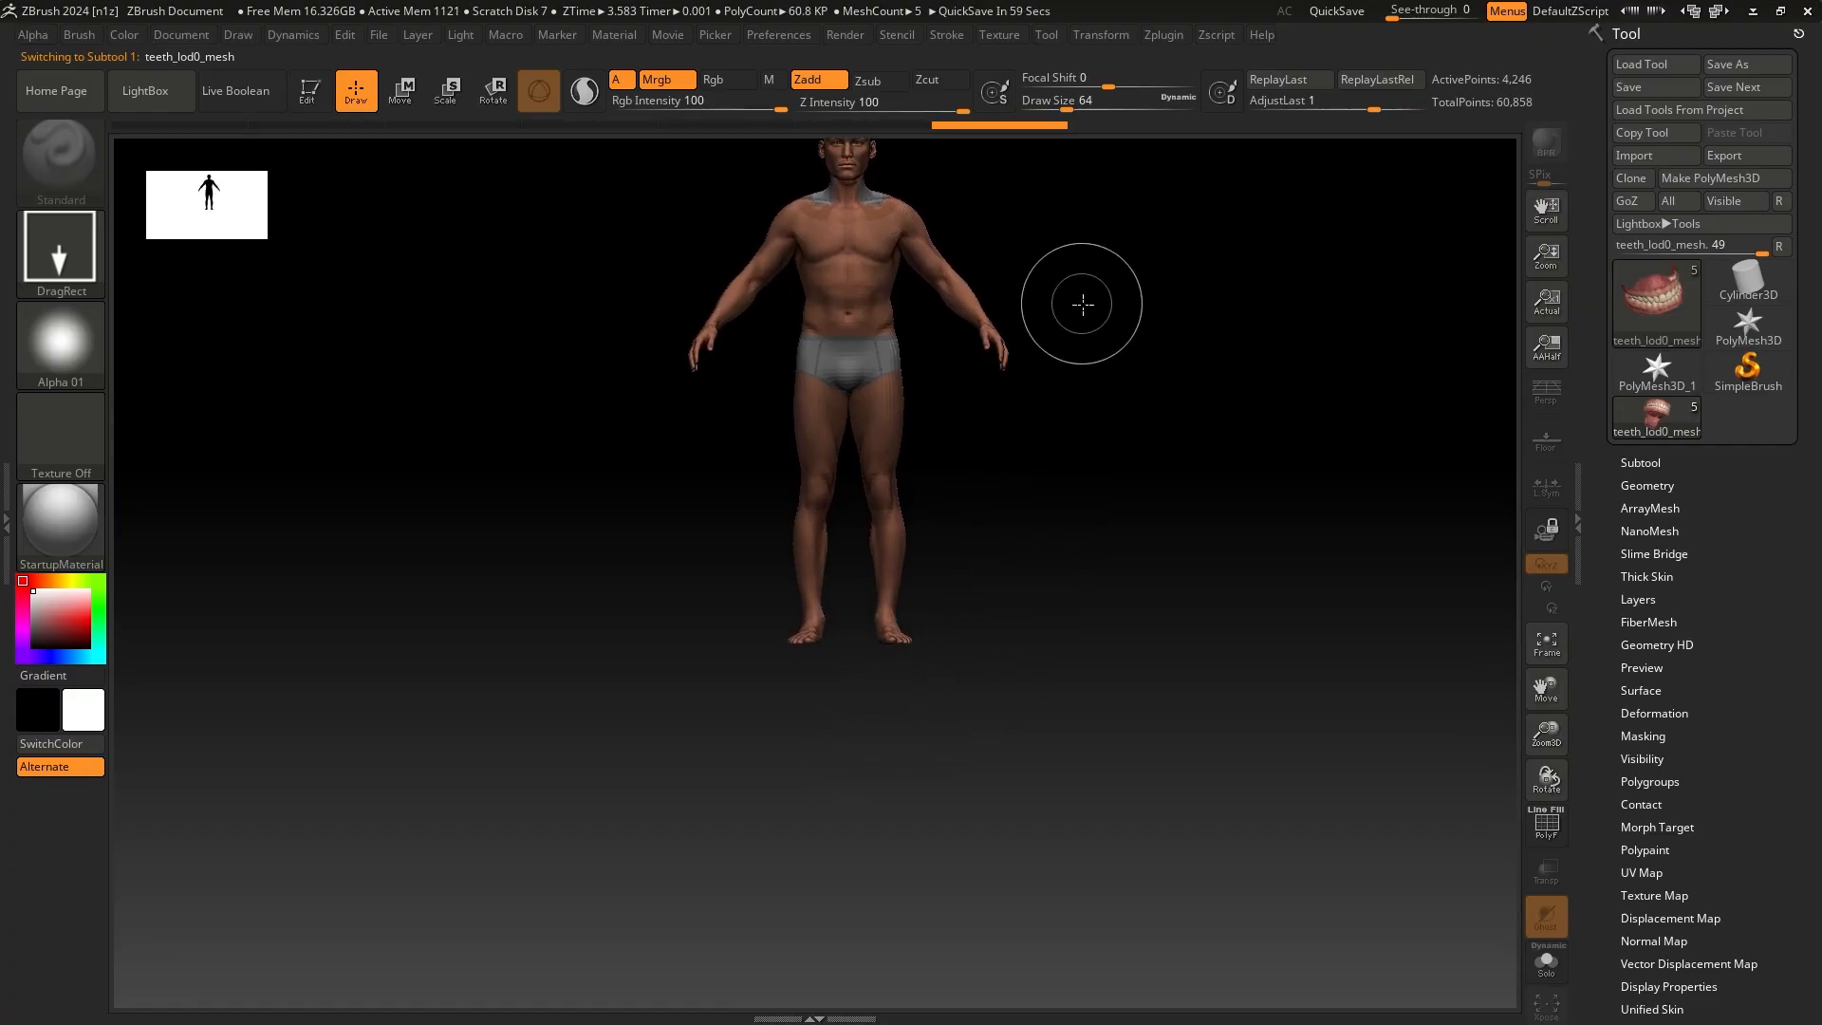
{"action": "key", "text": "t"}
{"action": "key", "text": "f"}
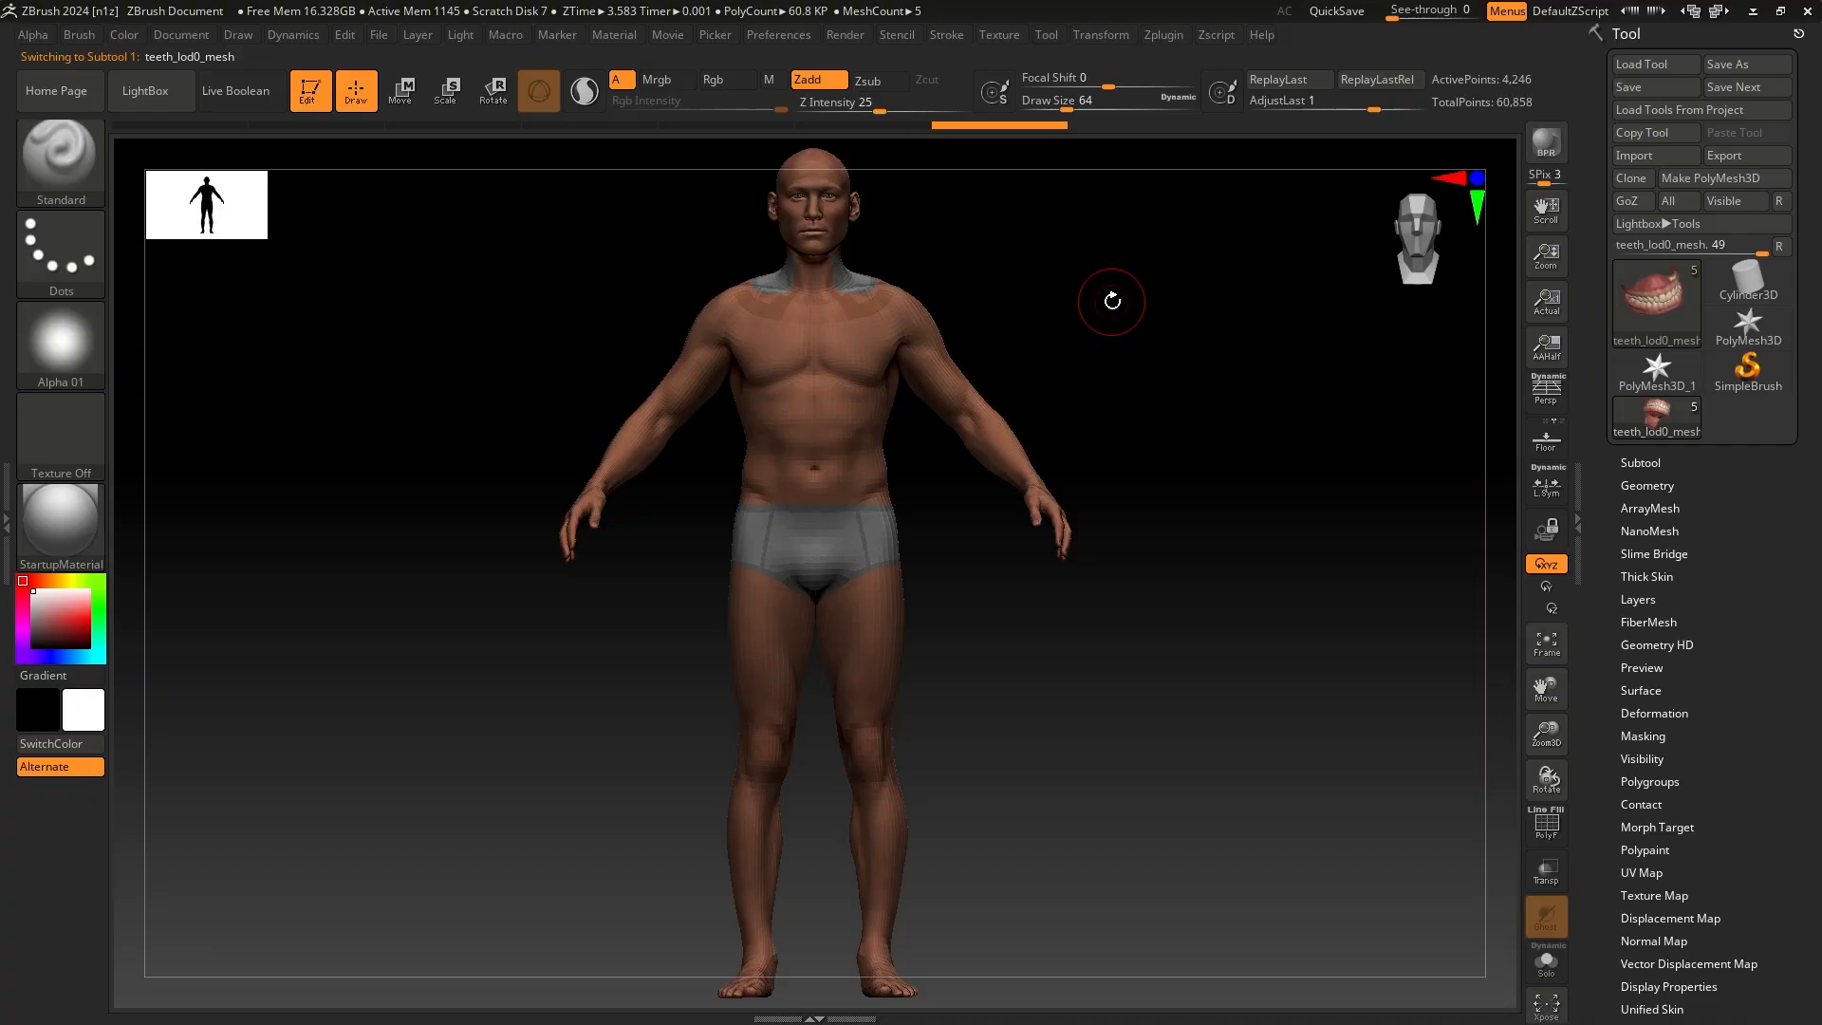
{"action": "mouse_move", "coordinate": [929, 254]}
{"action": "right_mouse_down", "text": "alt"}
{"action": "mouse_move", "coordinate": [960, 372]}
{"action": "mouse_move", "coordinate": [948, 465]}
{"action": "mouse_move", "coordinate": [1009, 484]}
{"action": "mouse_move", "coordinate": [942, 495]}
{"action": "mouse_move", "coordinate": [927, 395]}
{"action": "right_mouse_up", "text": "alt"}
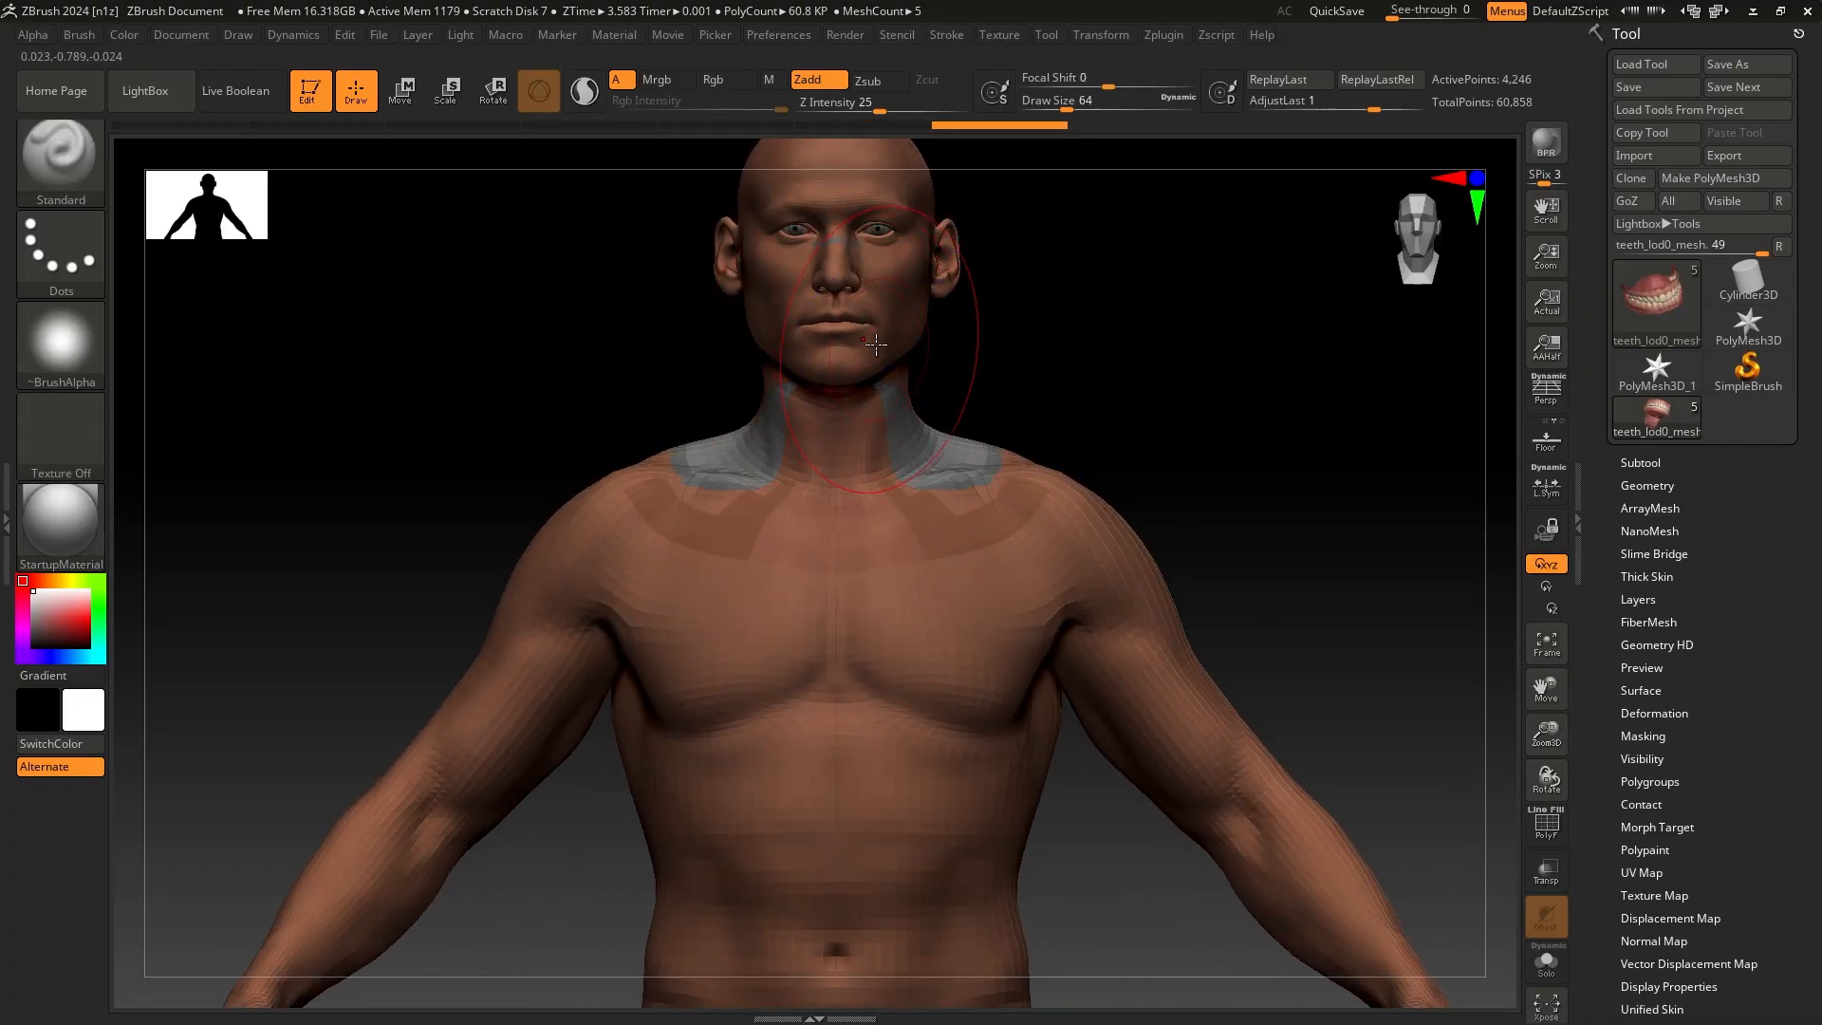
{"action": "right_click_drag", "start_coordinate": [1091, 423], "coordinate": [919, 344]}
{"action": "right_click_drag", "start_coordinate": [1002, 425], "coordinate": [1086, 452]}
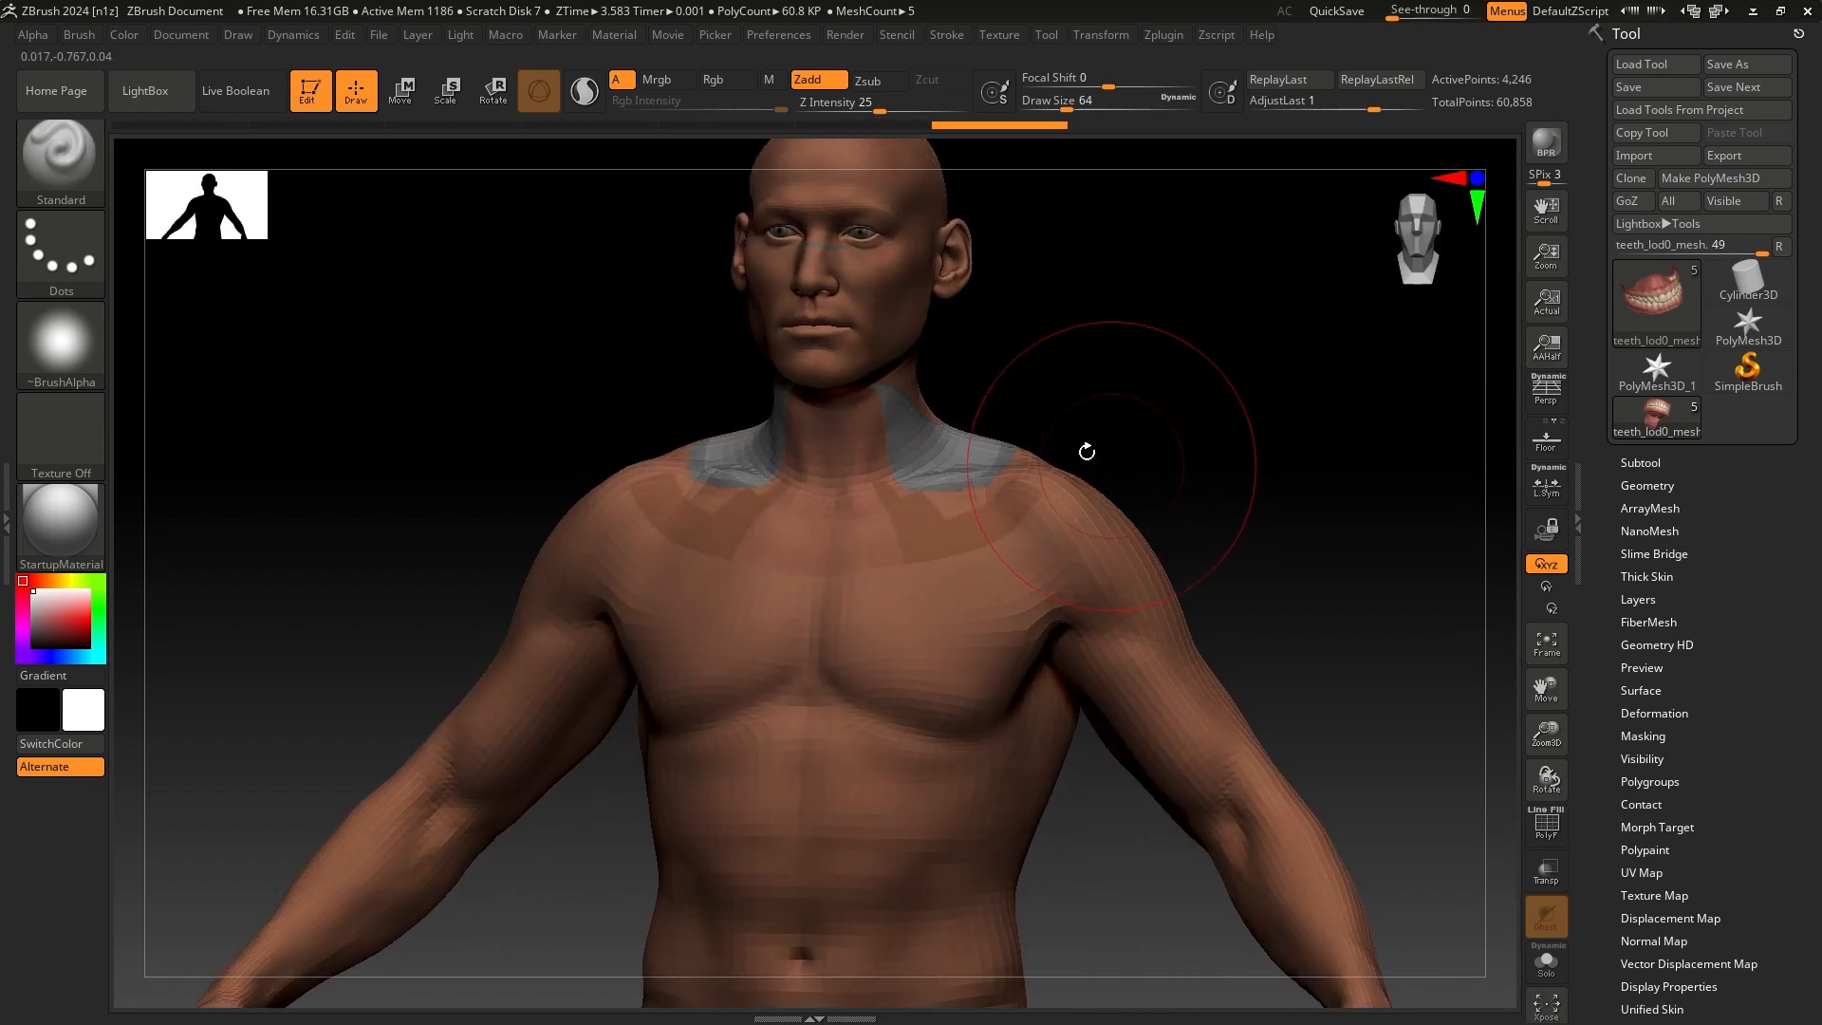
{"action": "mouse_move", "coordinate": [1471, 659]}
{"action": "right_mouse_down"}
{"action": "mouse_move", "coordinate": [1119, 594]}
{"action": "mouse_move", "coordinate": [1221, 541]}
{"action": "mouse_move", "coordinate": [819, 491]}
{"action": "right_mouse_up"}
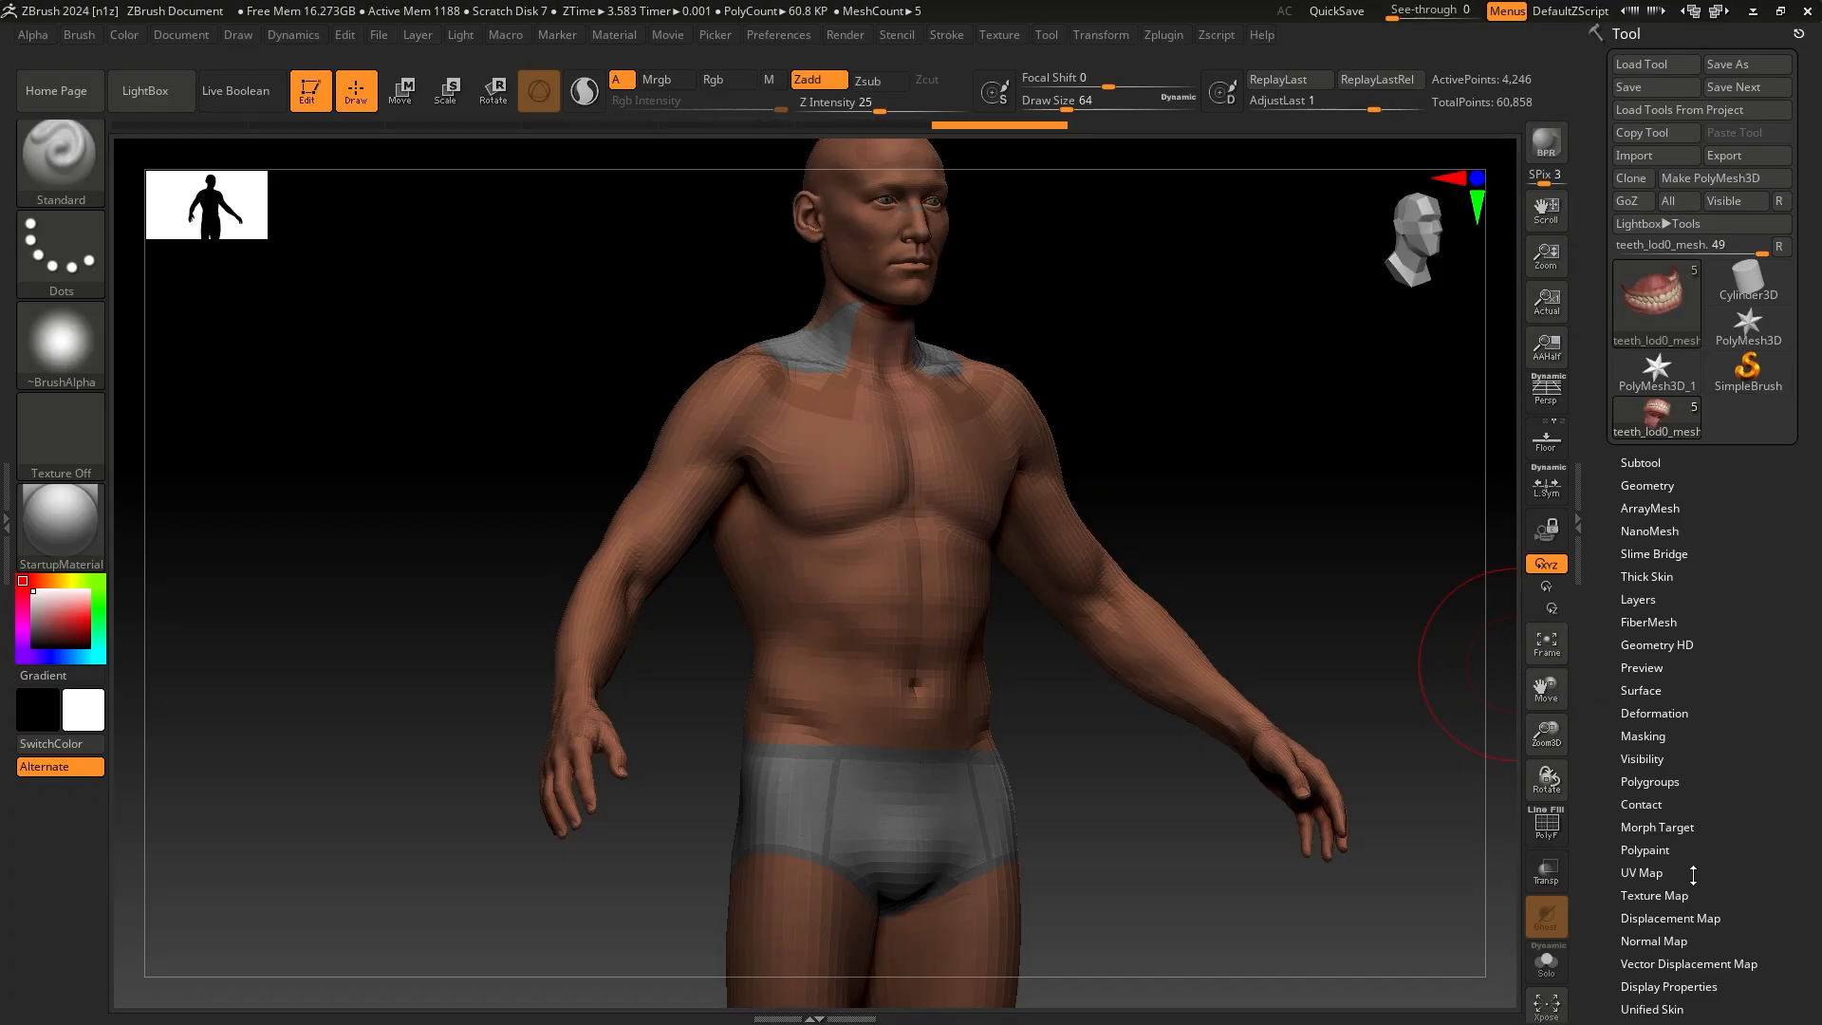
Open the texture map settings and the subtool list, and look through the imported subtools' previews
{"action": "left_click", "coordinate": [1674, 896]}
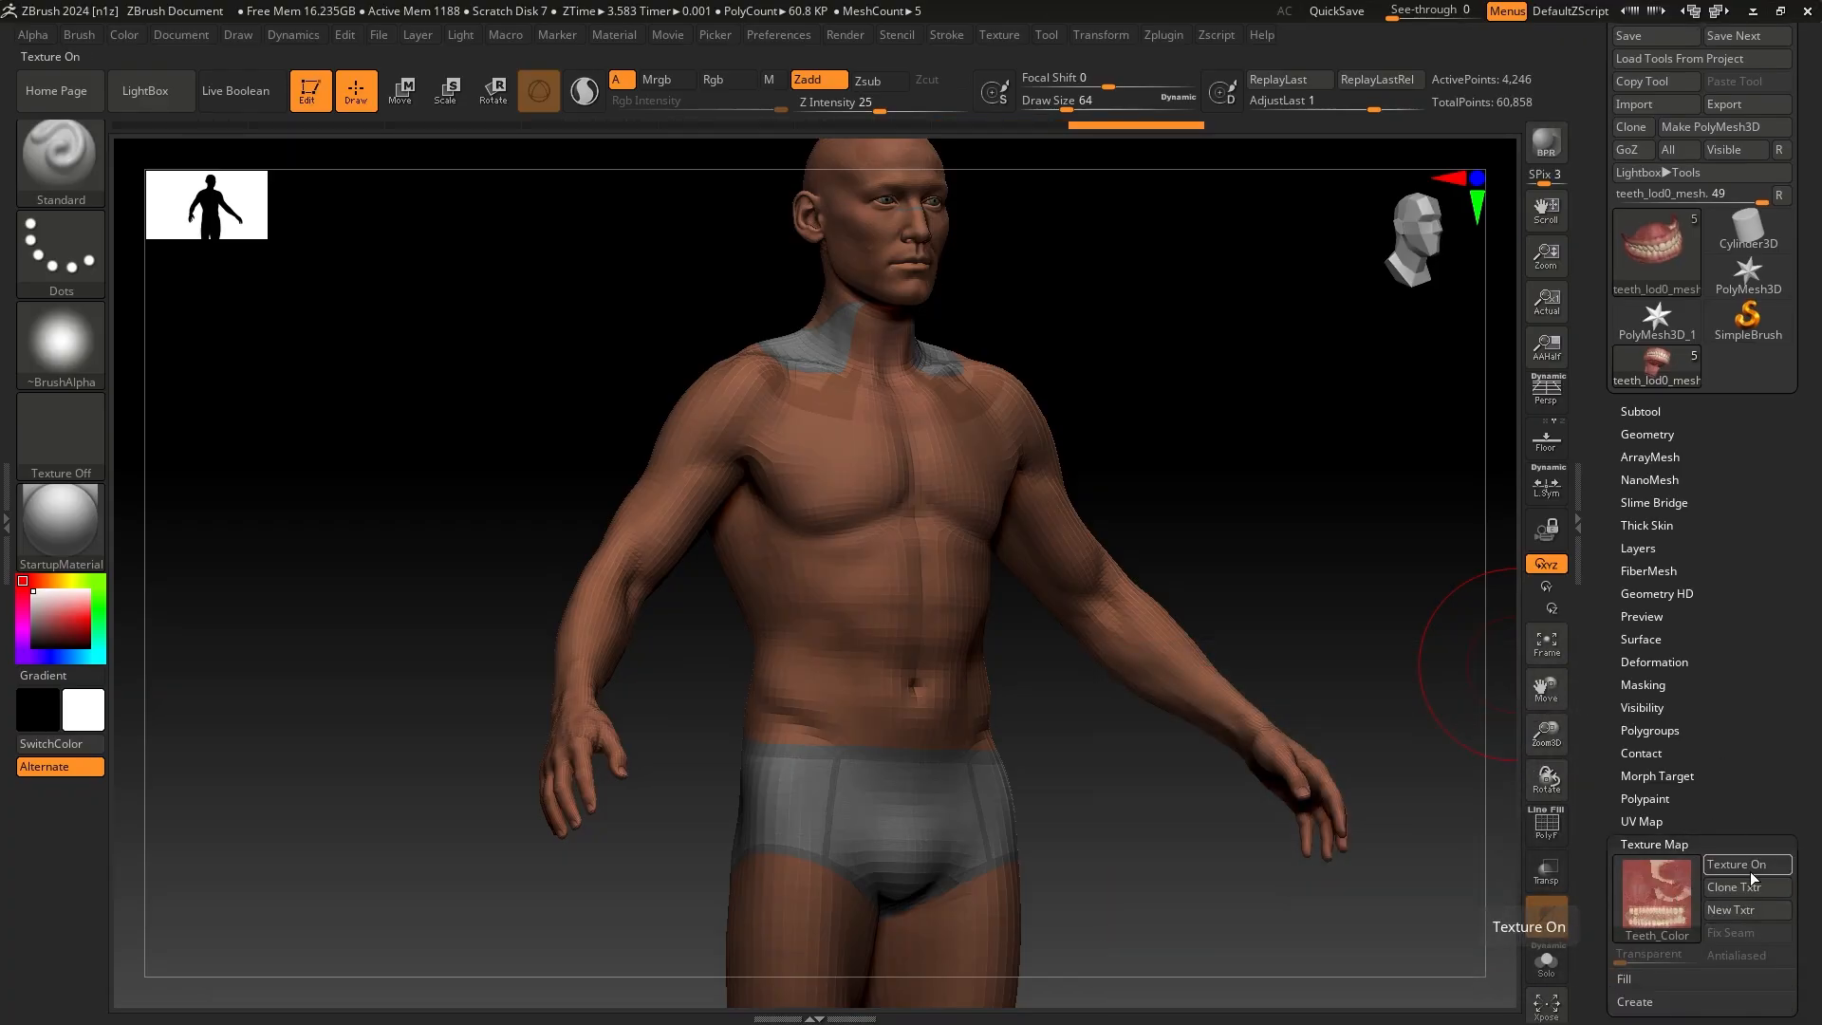
{"action": "left_click", "coordinate": [1647, 411]}
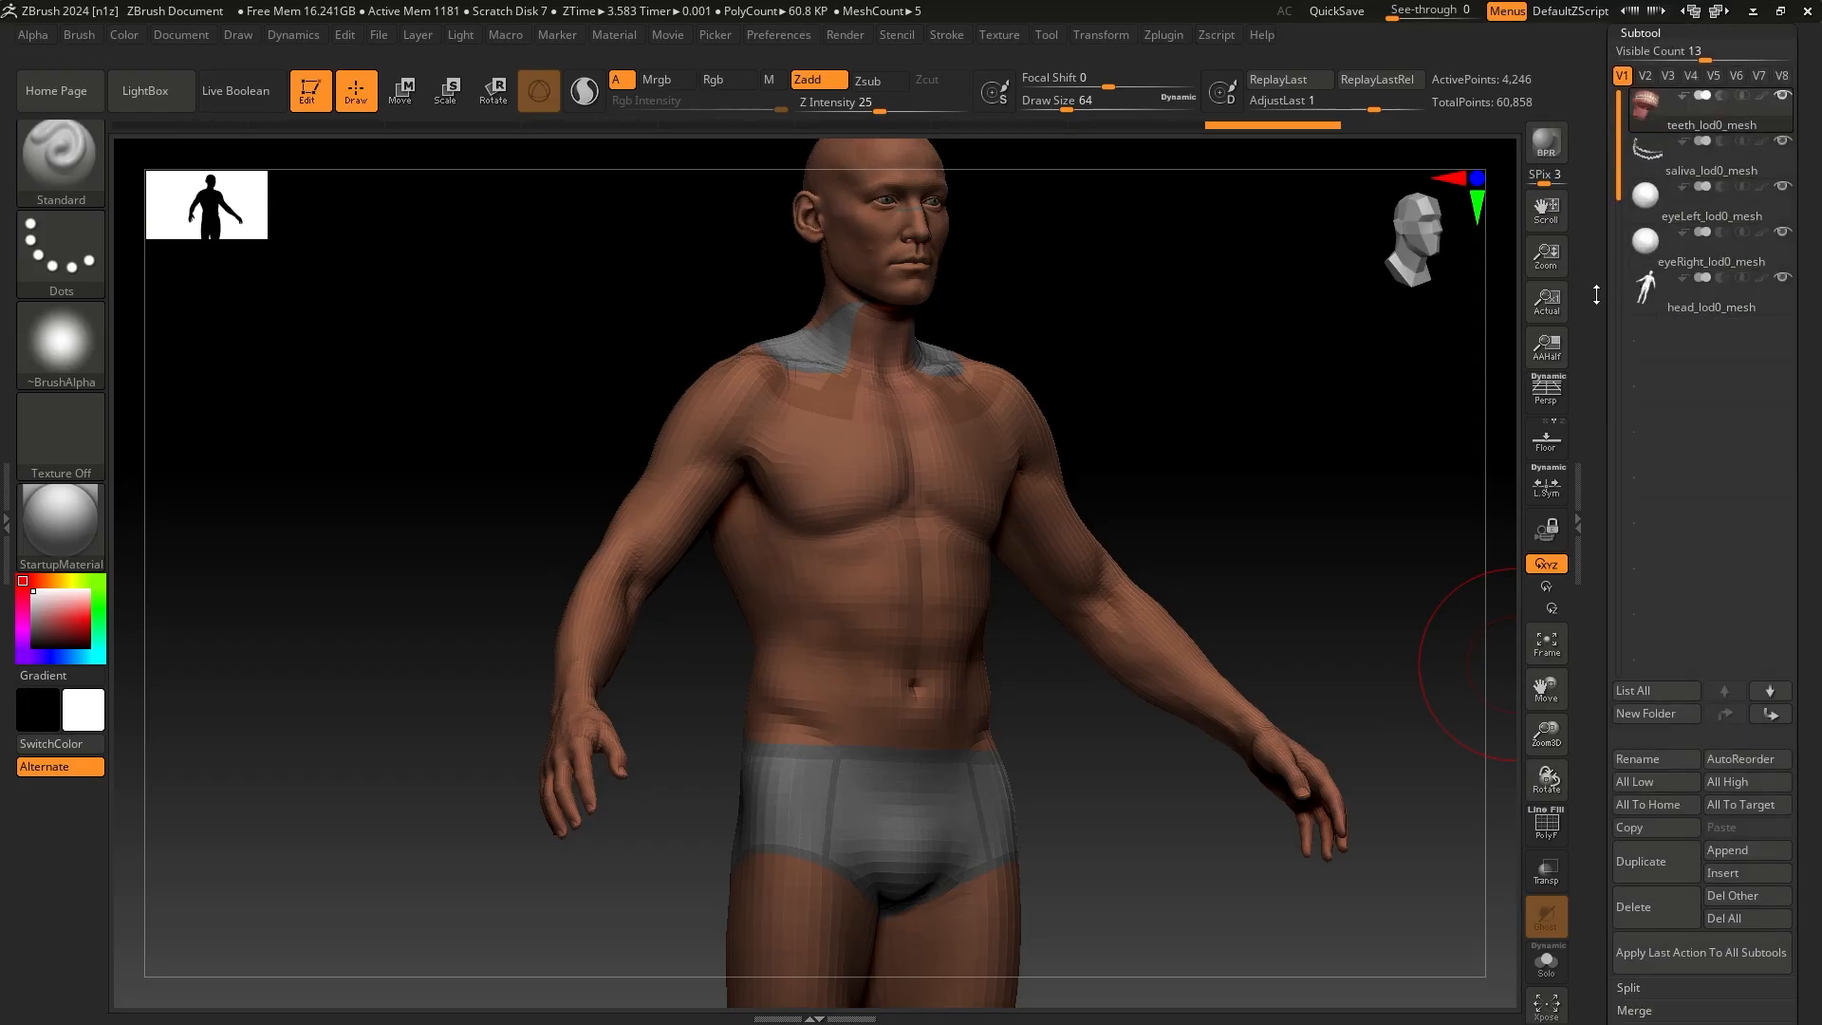
{"action": "left_click_drag", "start_coordinate": [1595, 293], "coordinate": [1623, 469]}
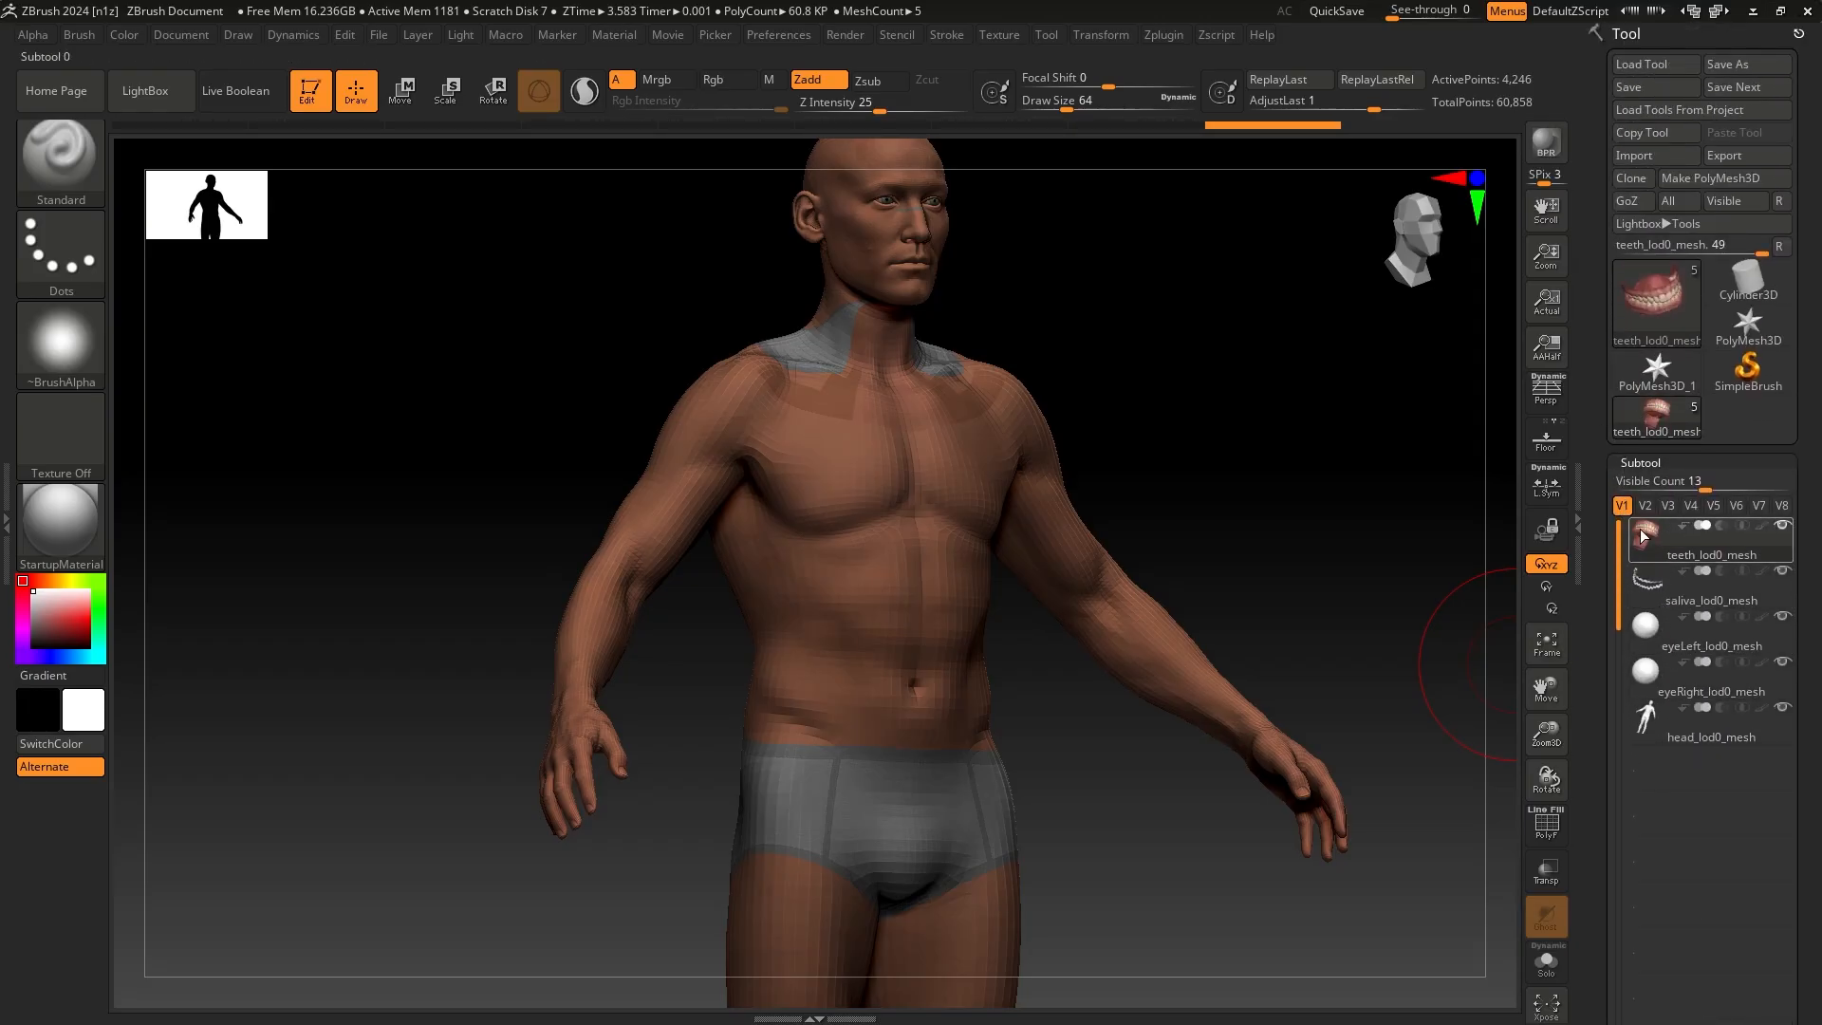
{"action": "mouse_move", "coordinate": [1648, 595]}
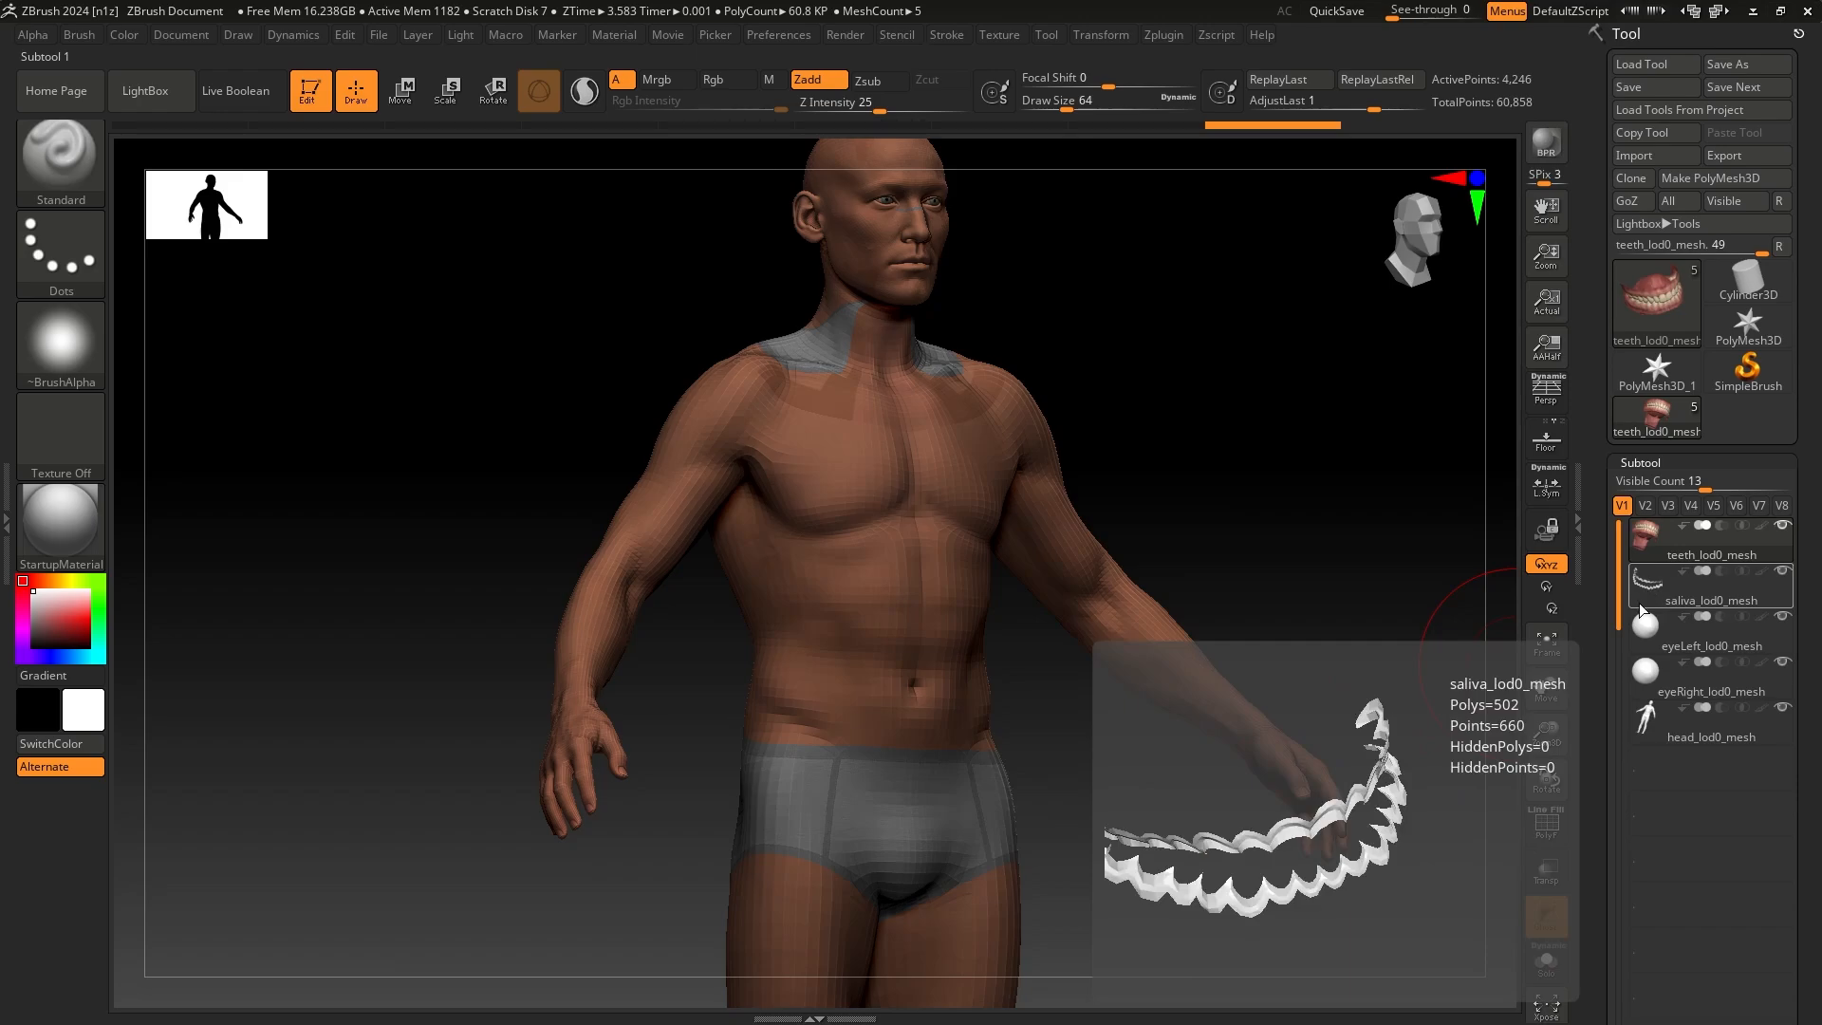
{"action": "mouse_move", "coordinate": [1649, 729]}
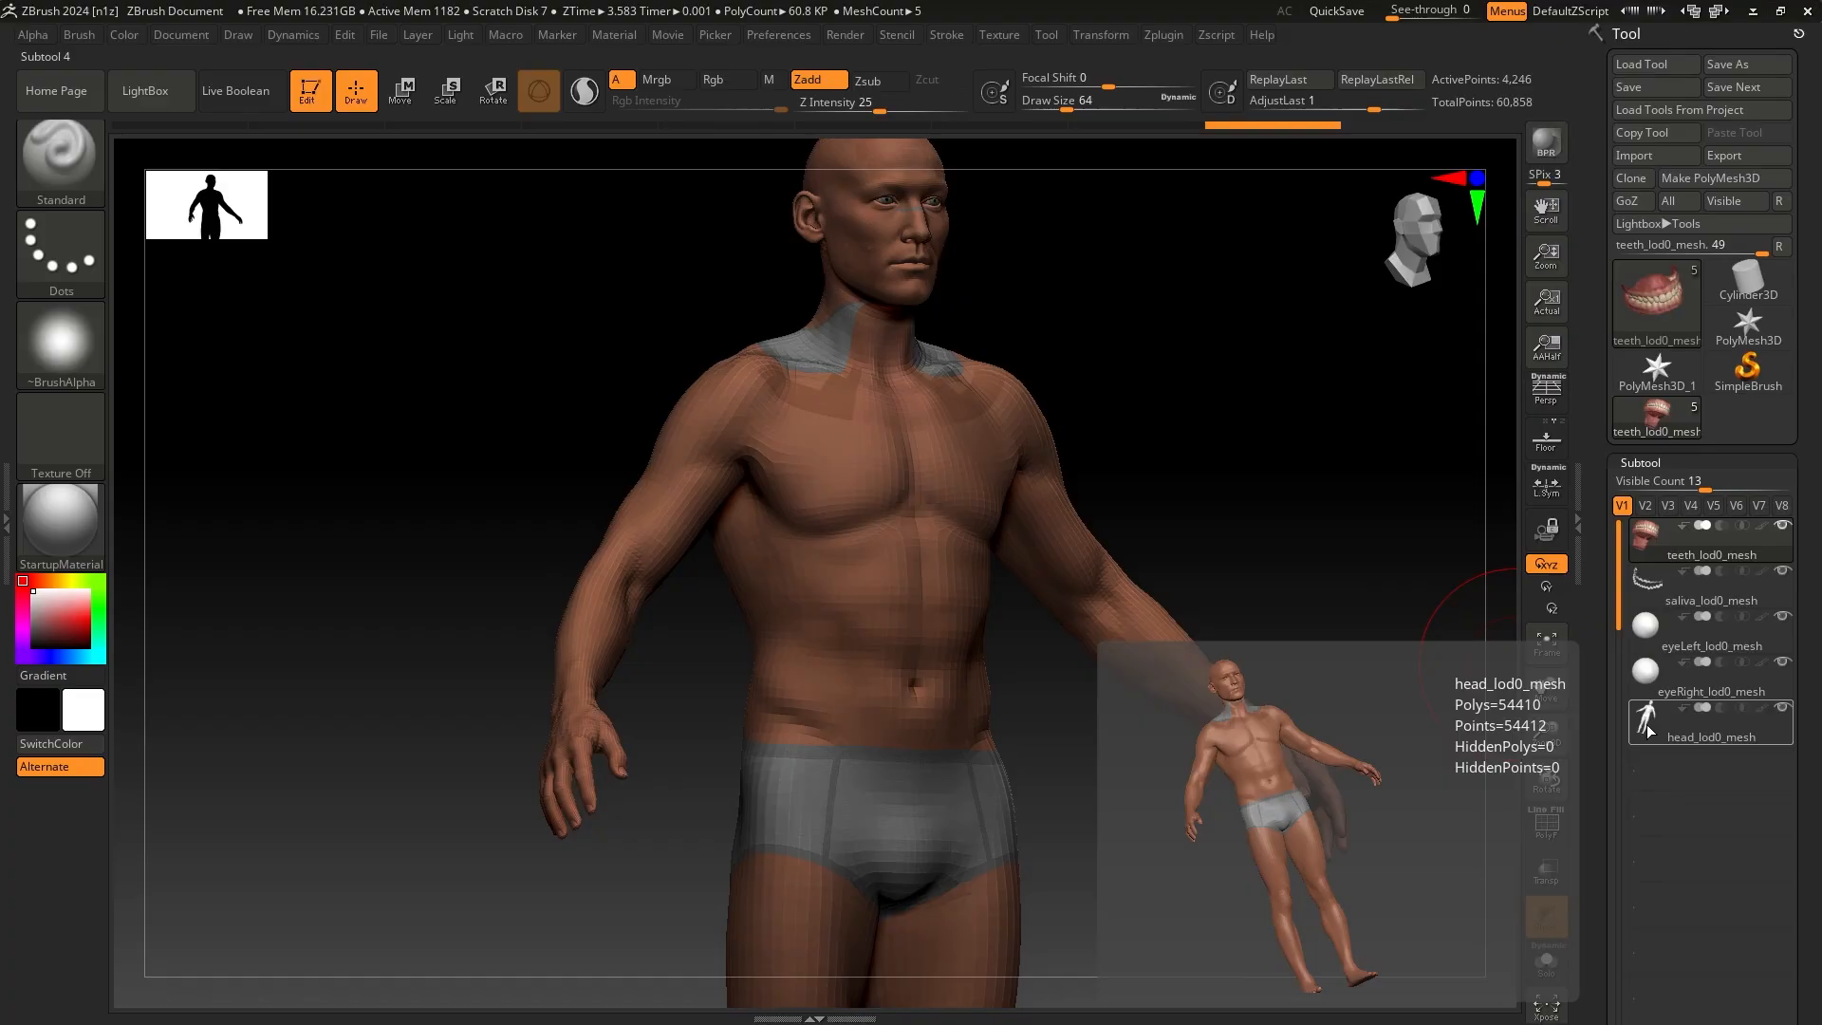
Select the head_lod0_mesh subtool, turn off its body texture map and face the character from the front
{"action": "left_click", "coordinate": [1648, 730]}
{"action": "left_click_drag", "start_coordinate": [1580, 670], "coordinate": [1602, 567]}
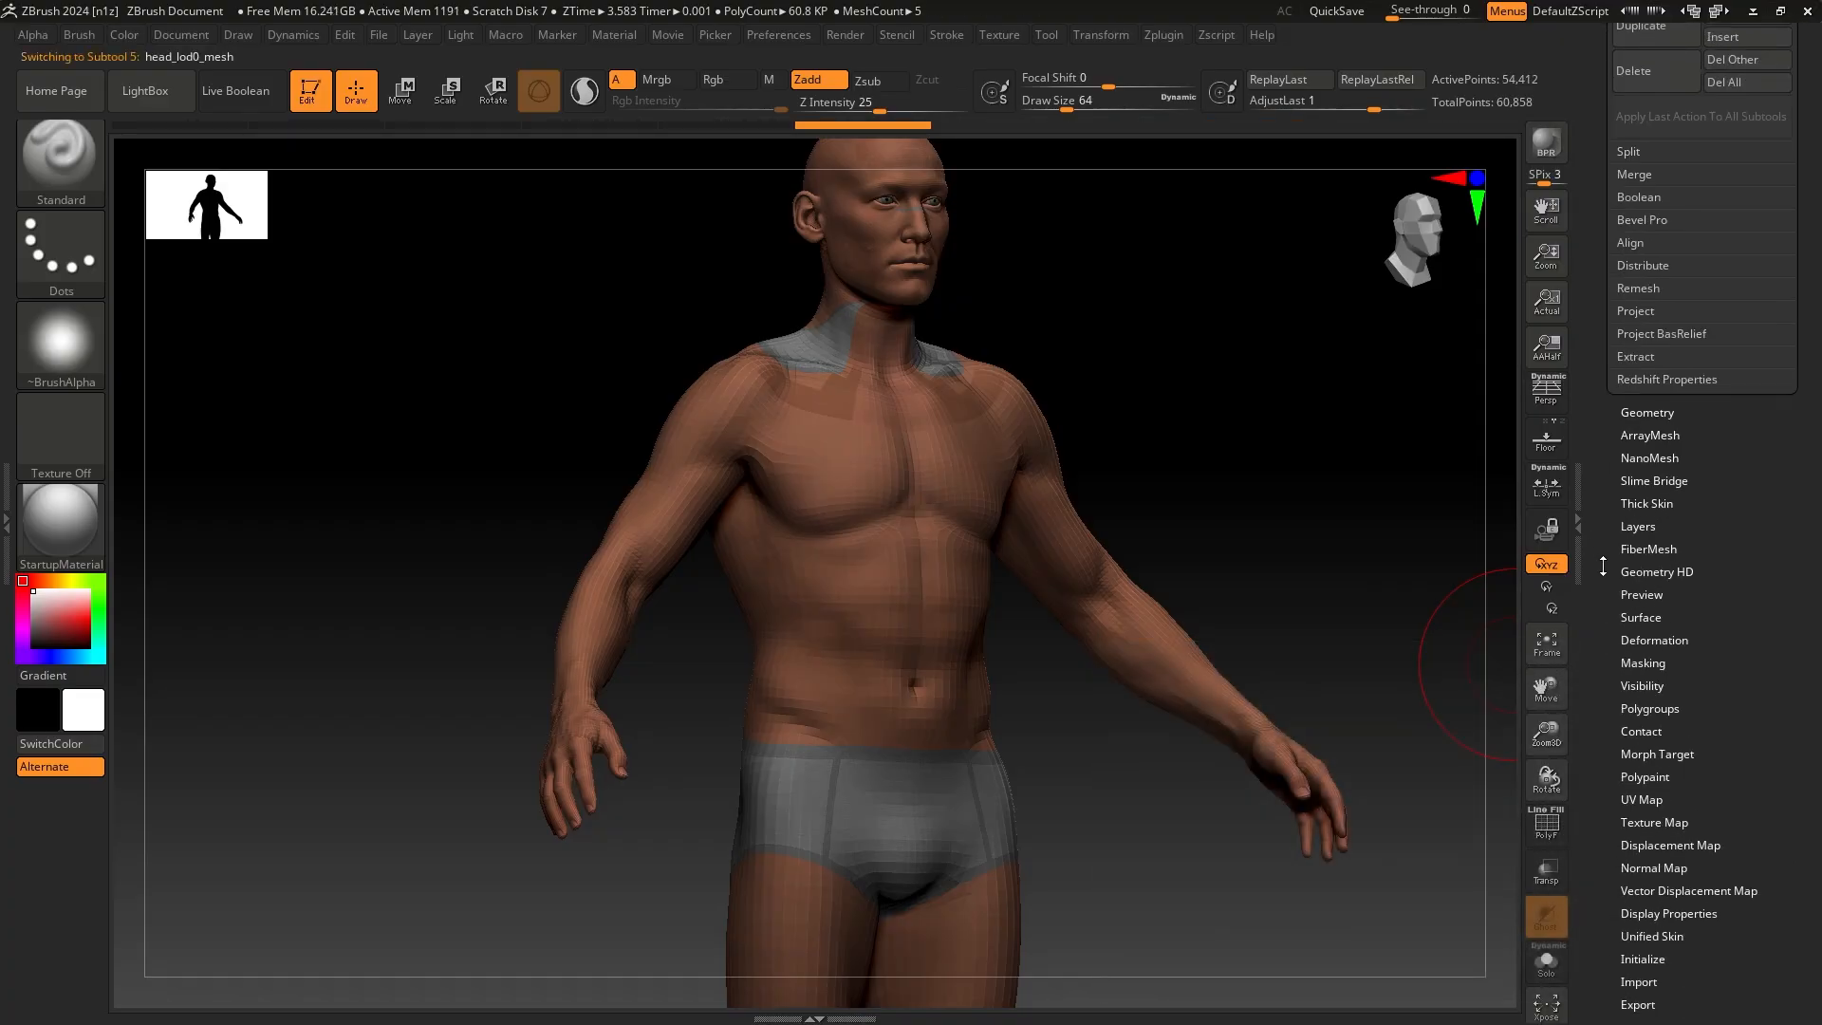
{"action": "left_click", "coordinate": [1662, 822]}
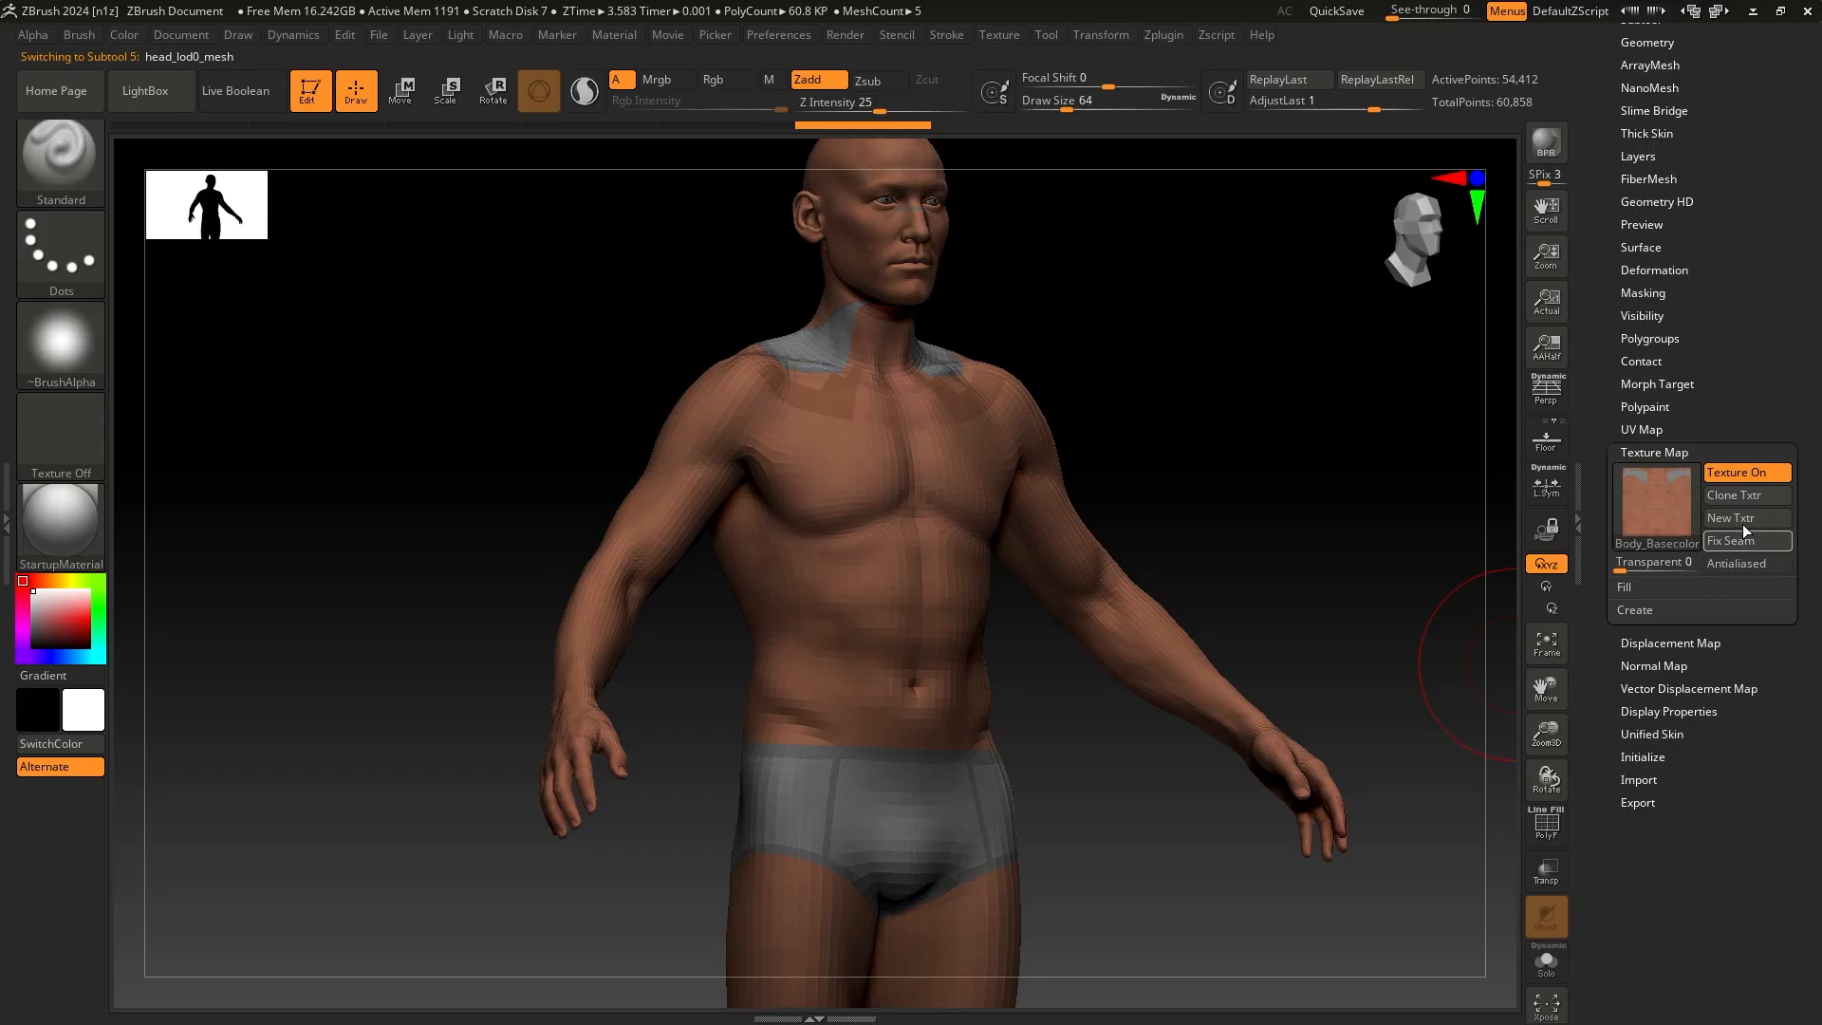
{"action": "left_click", "coordinate": [1731, 475]}
{"action": "left_click_drag", "start_coordinate": [1220, 421], "coordinate": [1119, 482], "text": "shift"}
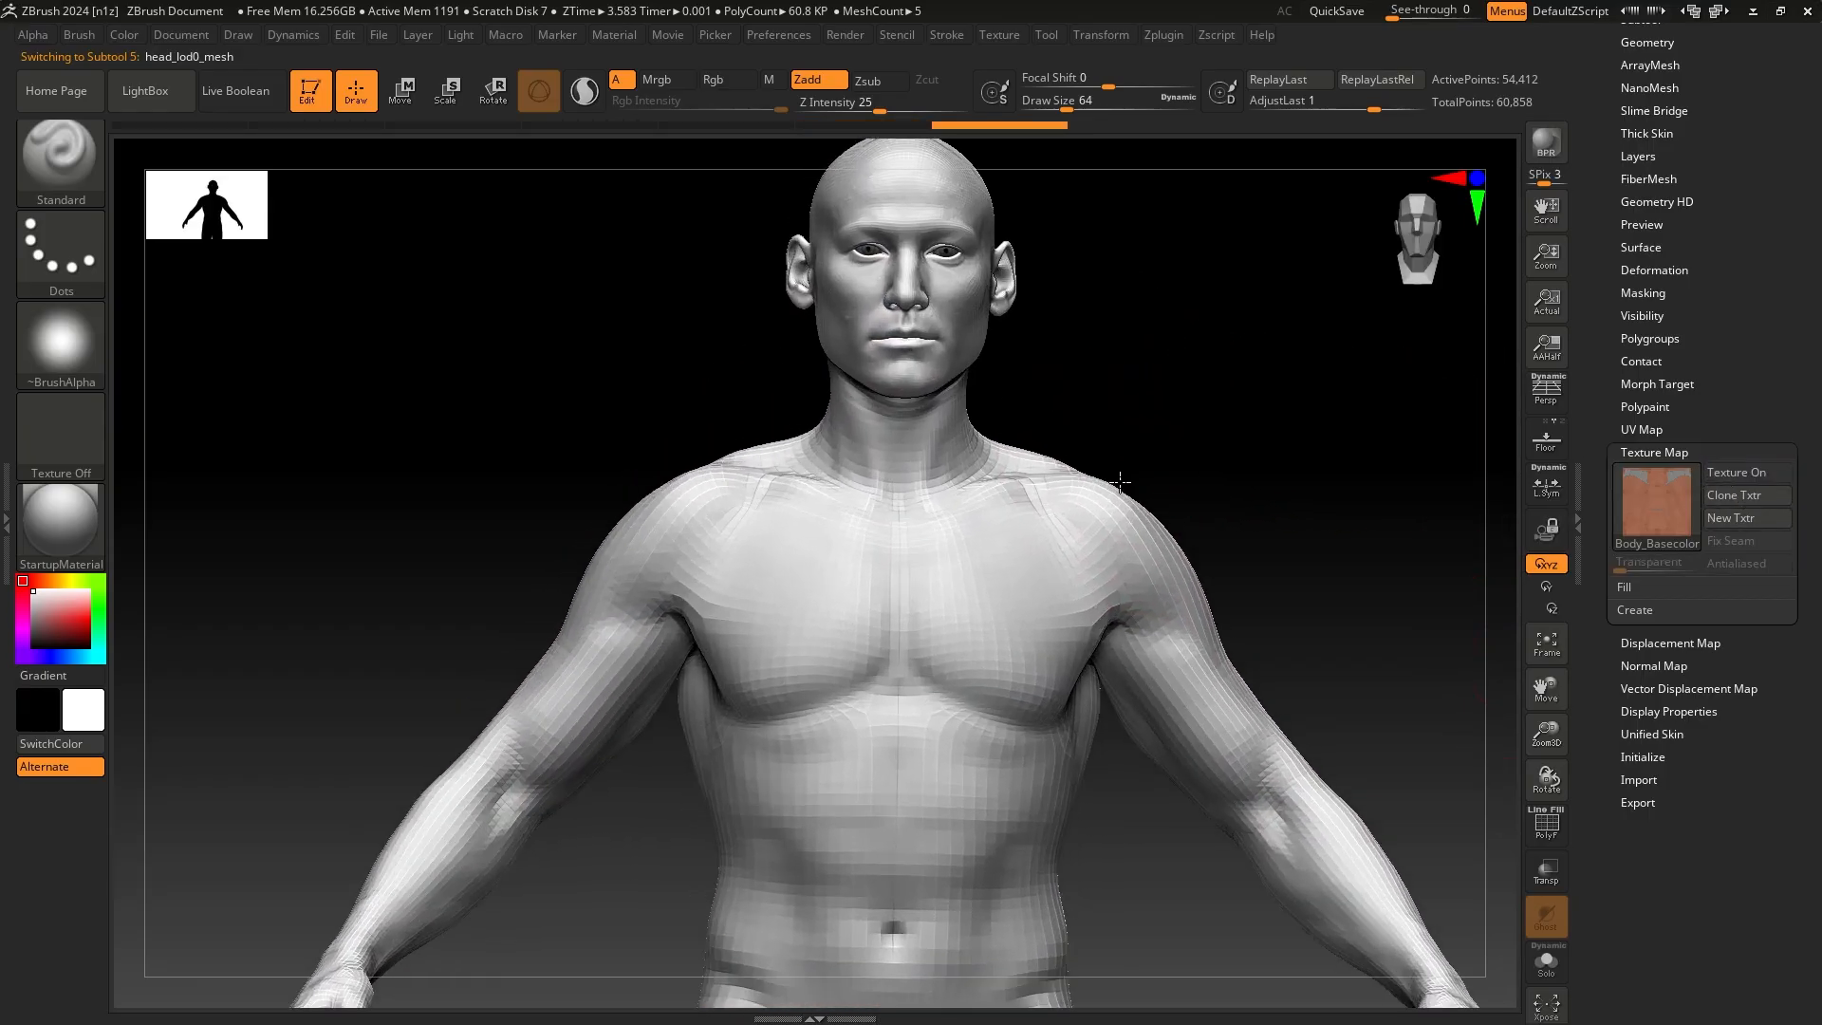
Enable perspective view and subdivide the head_lod0_mesh subtool three times, checking the smoothed head and torso from several angles
{"action": "left_click", "coordinate": [1546, 402]}
{"action": "left_click_drag", "start_coordinate": [1208, 388], "coordinate": [1215, 475], "text": "shift"}
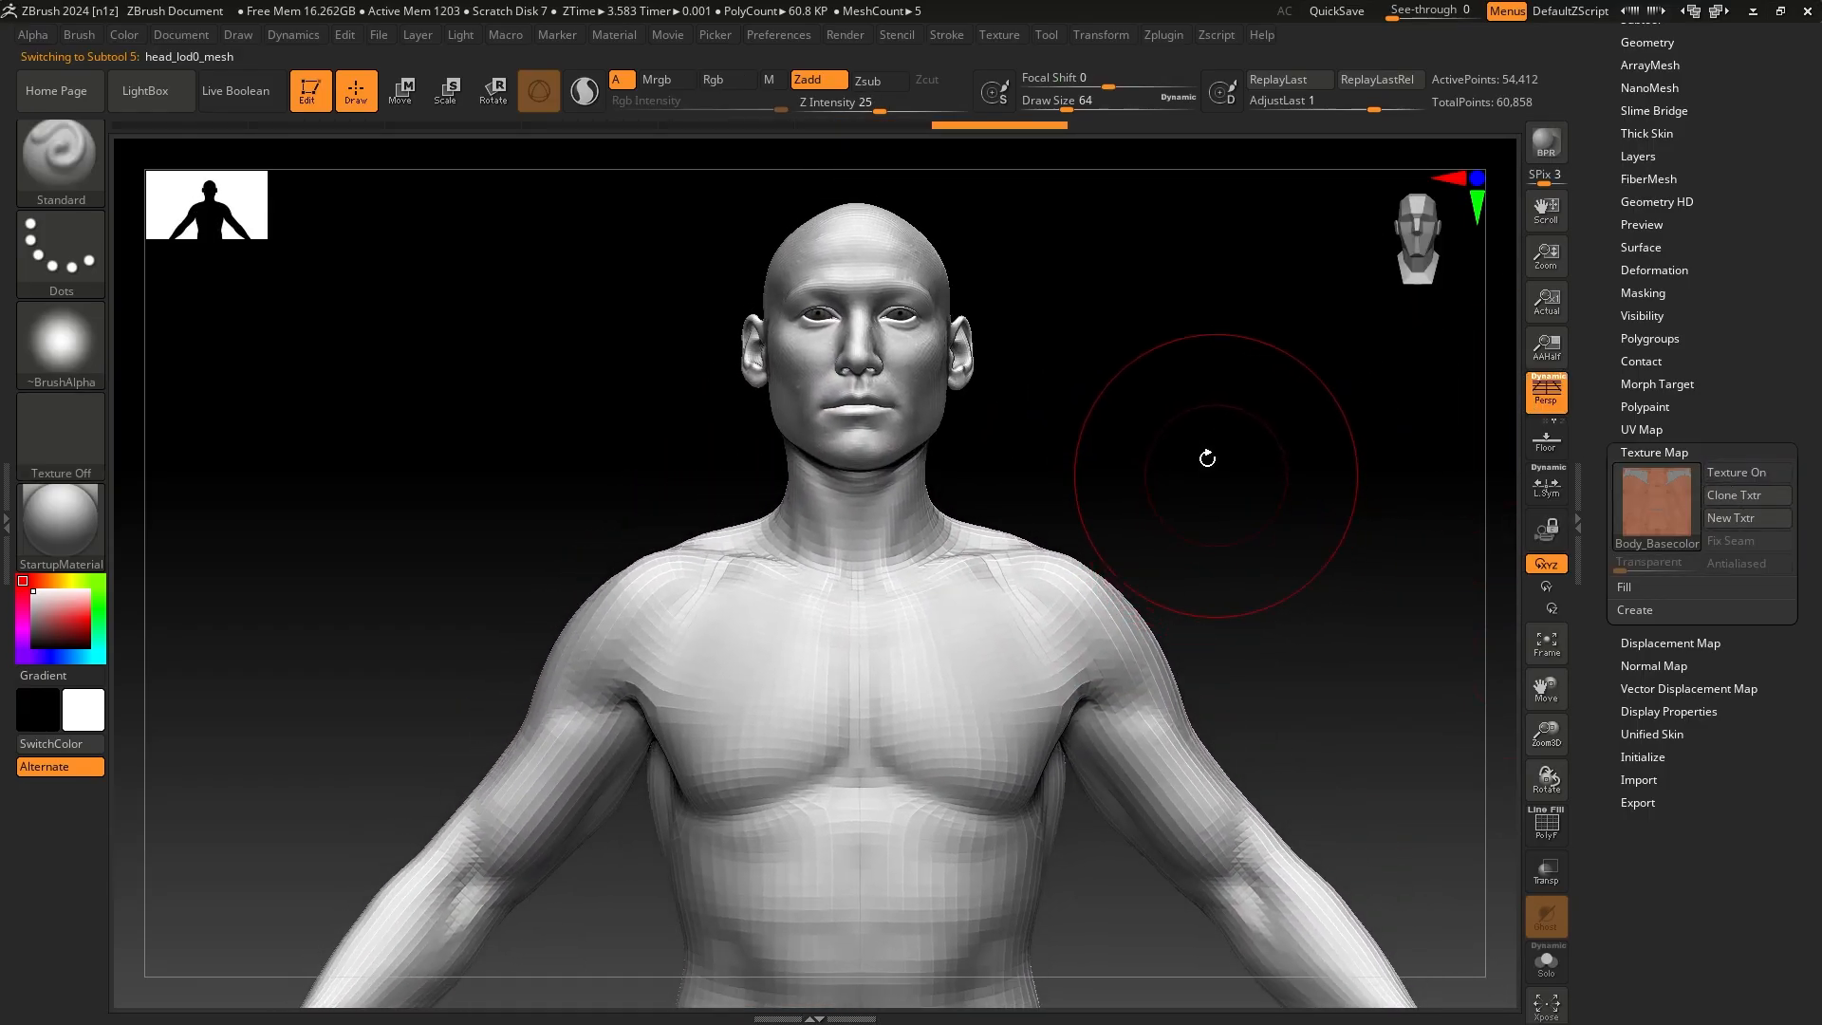
{"action": "key", "text": "ctrl"}
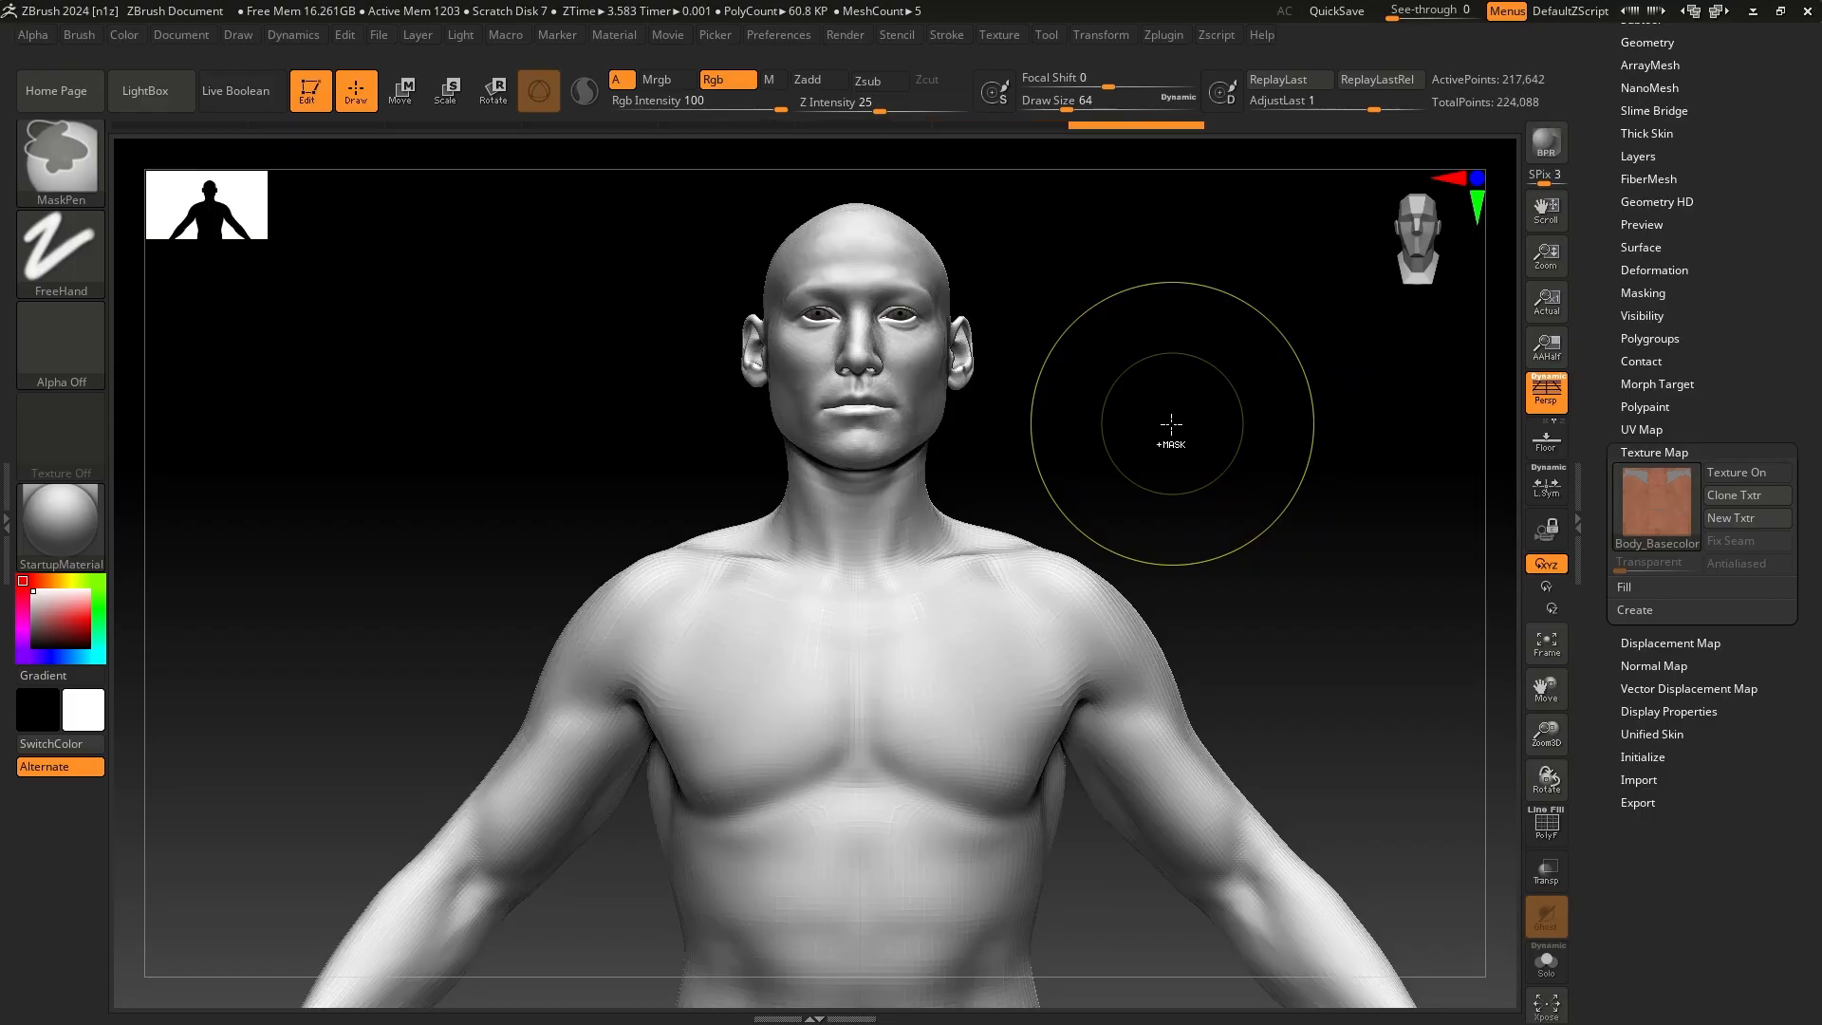
{"action": "key", "text": "ctrl+d"}
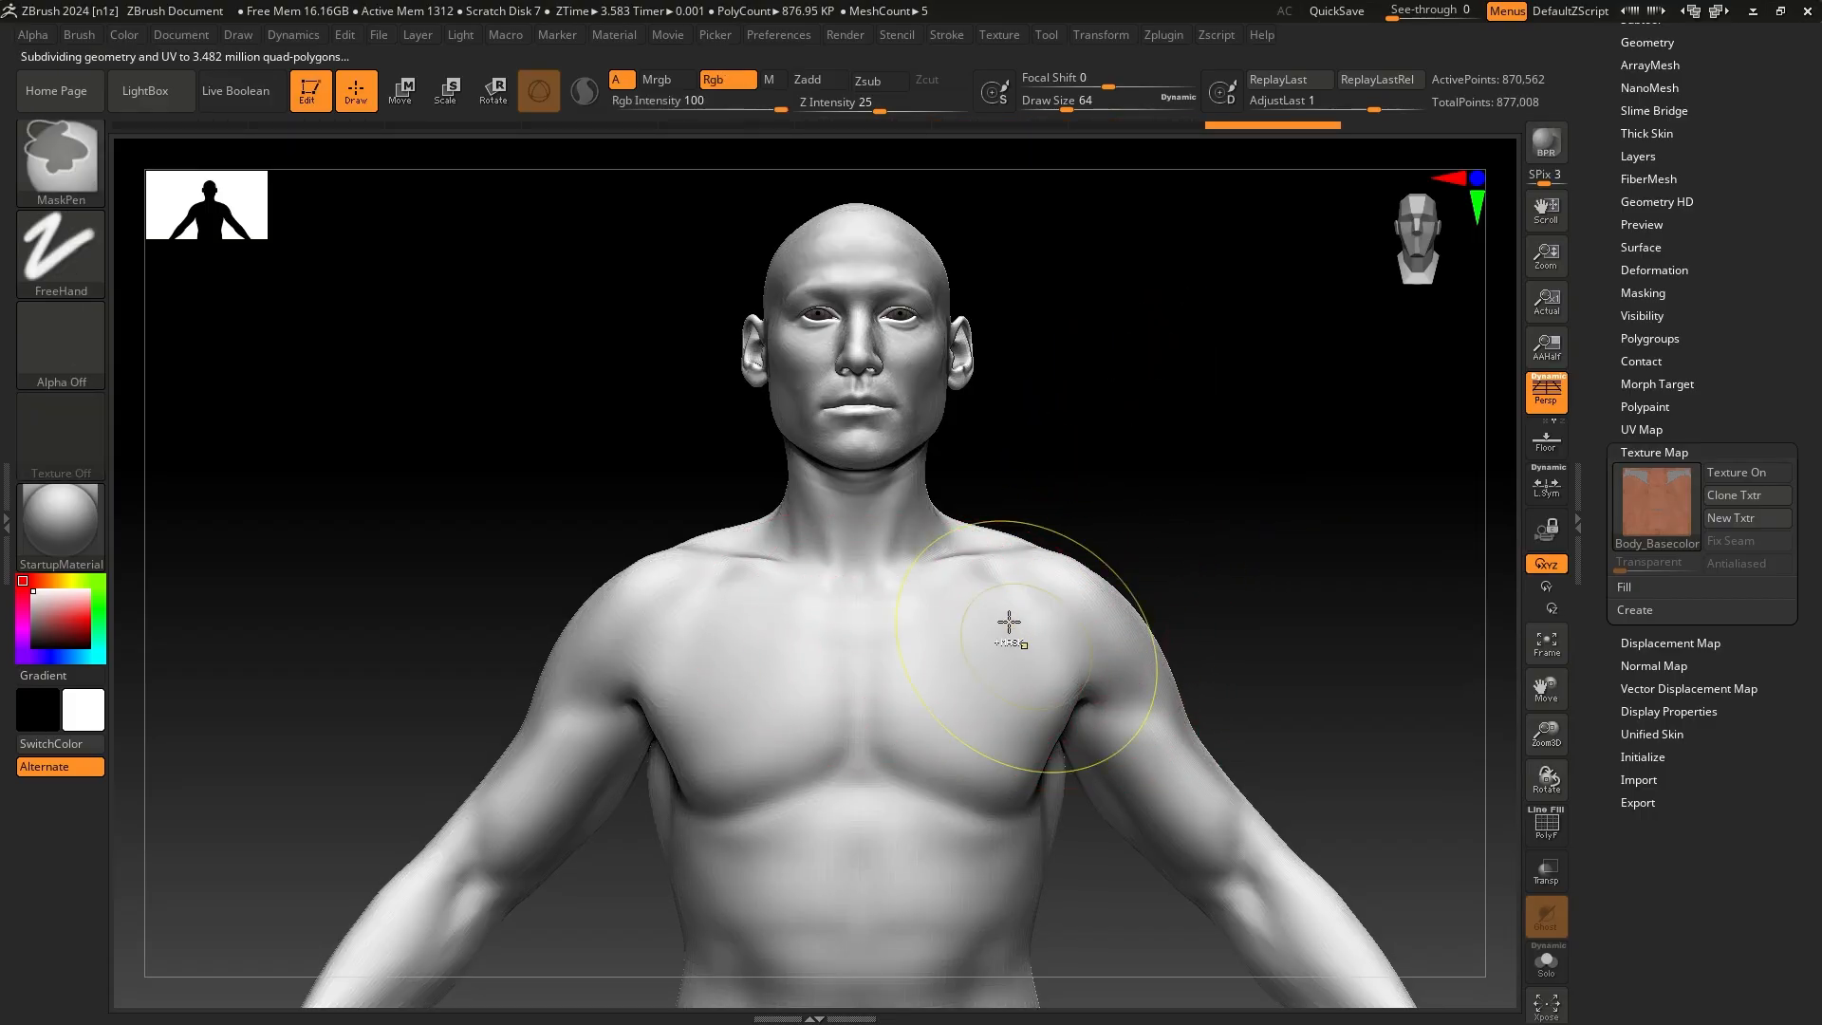
{"action": "right_click_drag", "start_coordinate": [1017, 630], "coordinate": [1066, 626]}
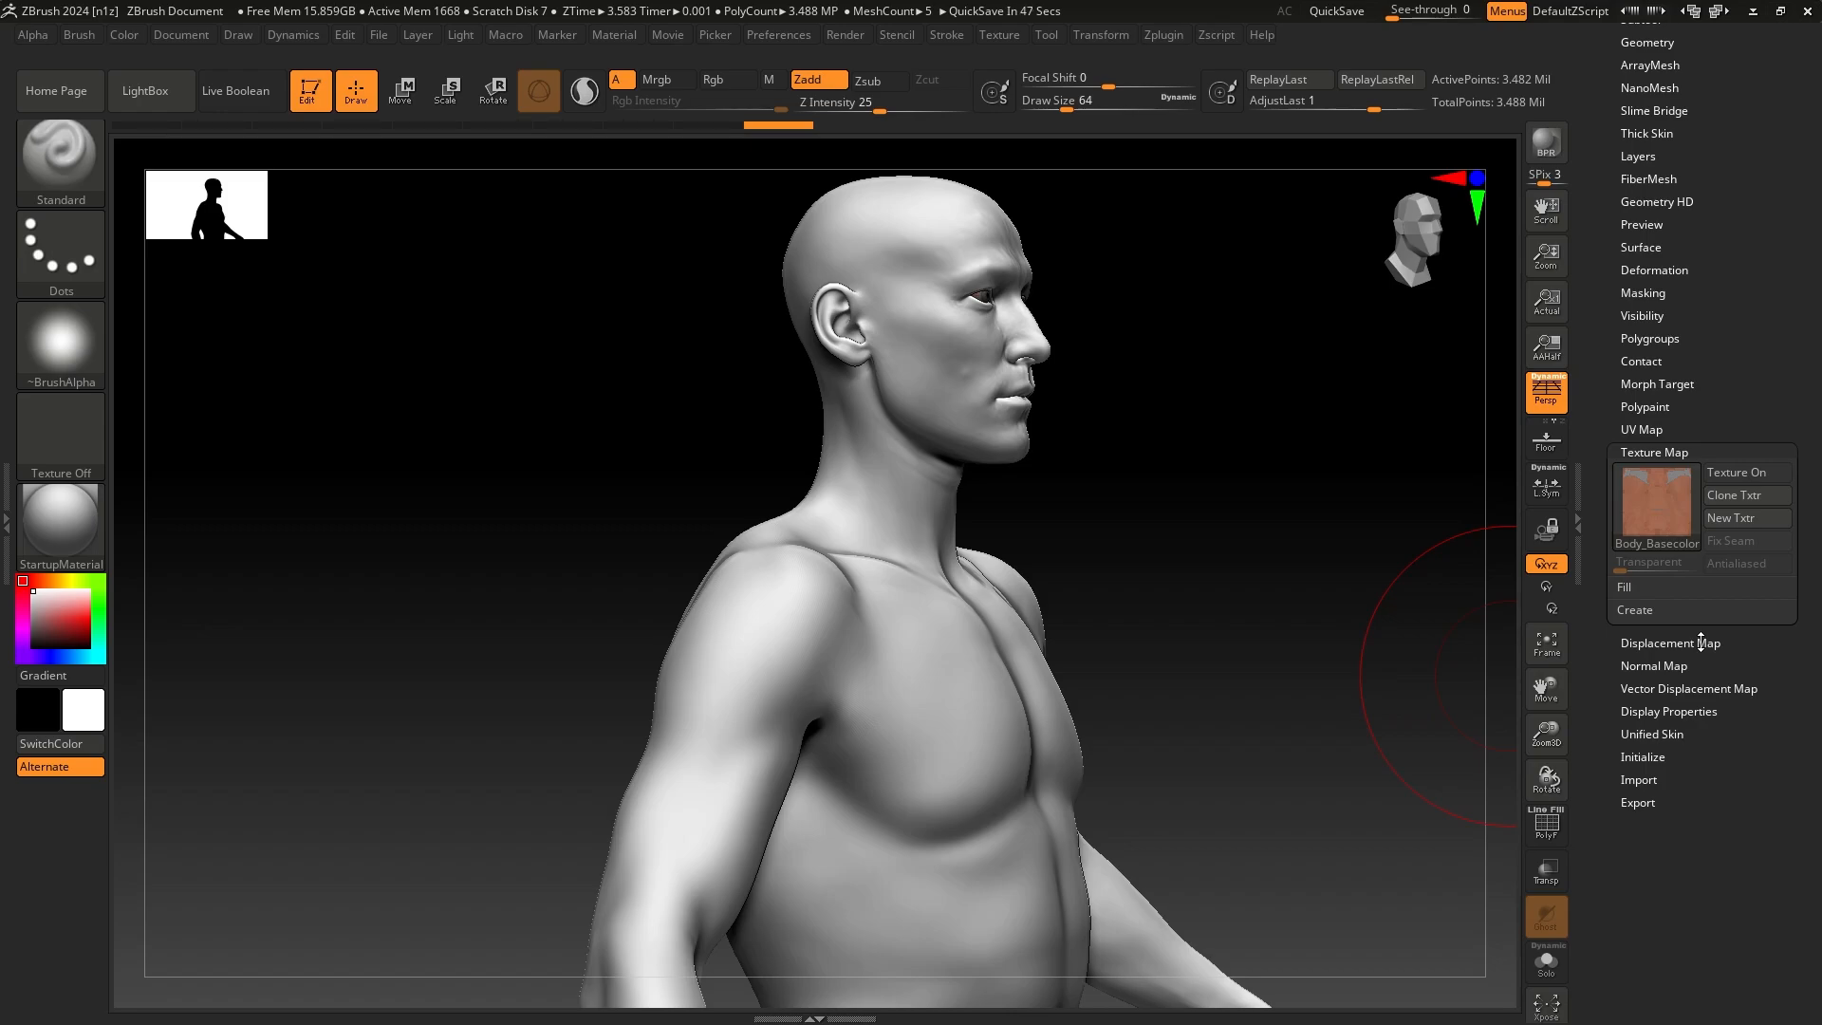
{"action": "left_click_drag", "start_coordinate": [1167, 500], "coordinate": [1153, 542]}
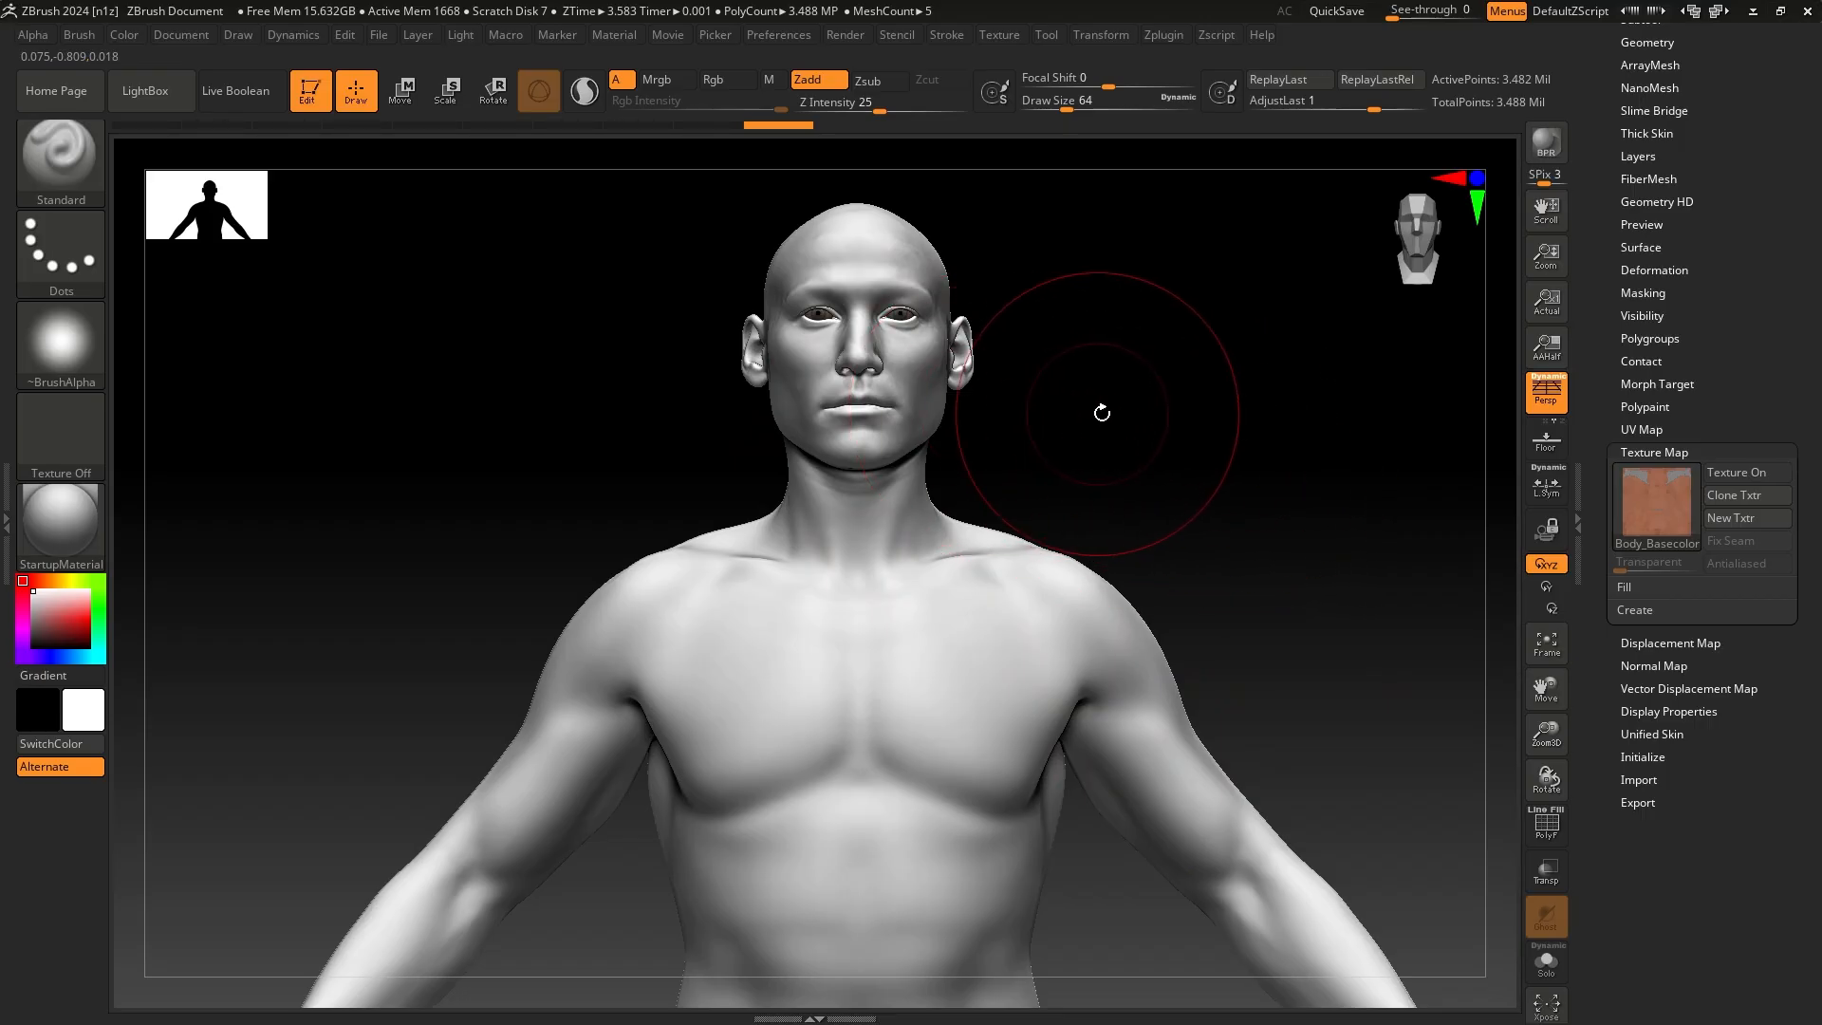
{"action": "mouse_move", "coordinate": [1098, 411]}
{"action": "left_mouse_down"}
{"action": "mouse_move", "coordinate": [1134, 398]}
{"action": "mouse_move", "coordinate": [1086, 418]}
{"action": "left_mouse_up"}
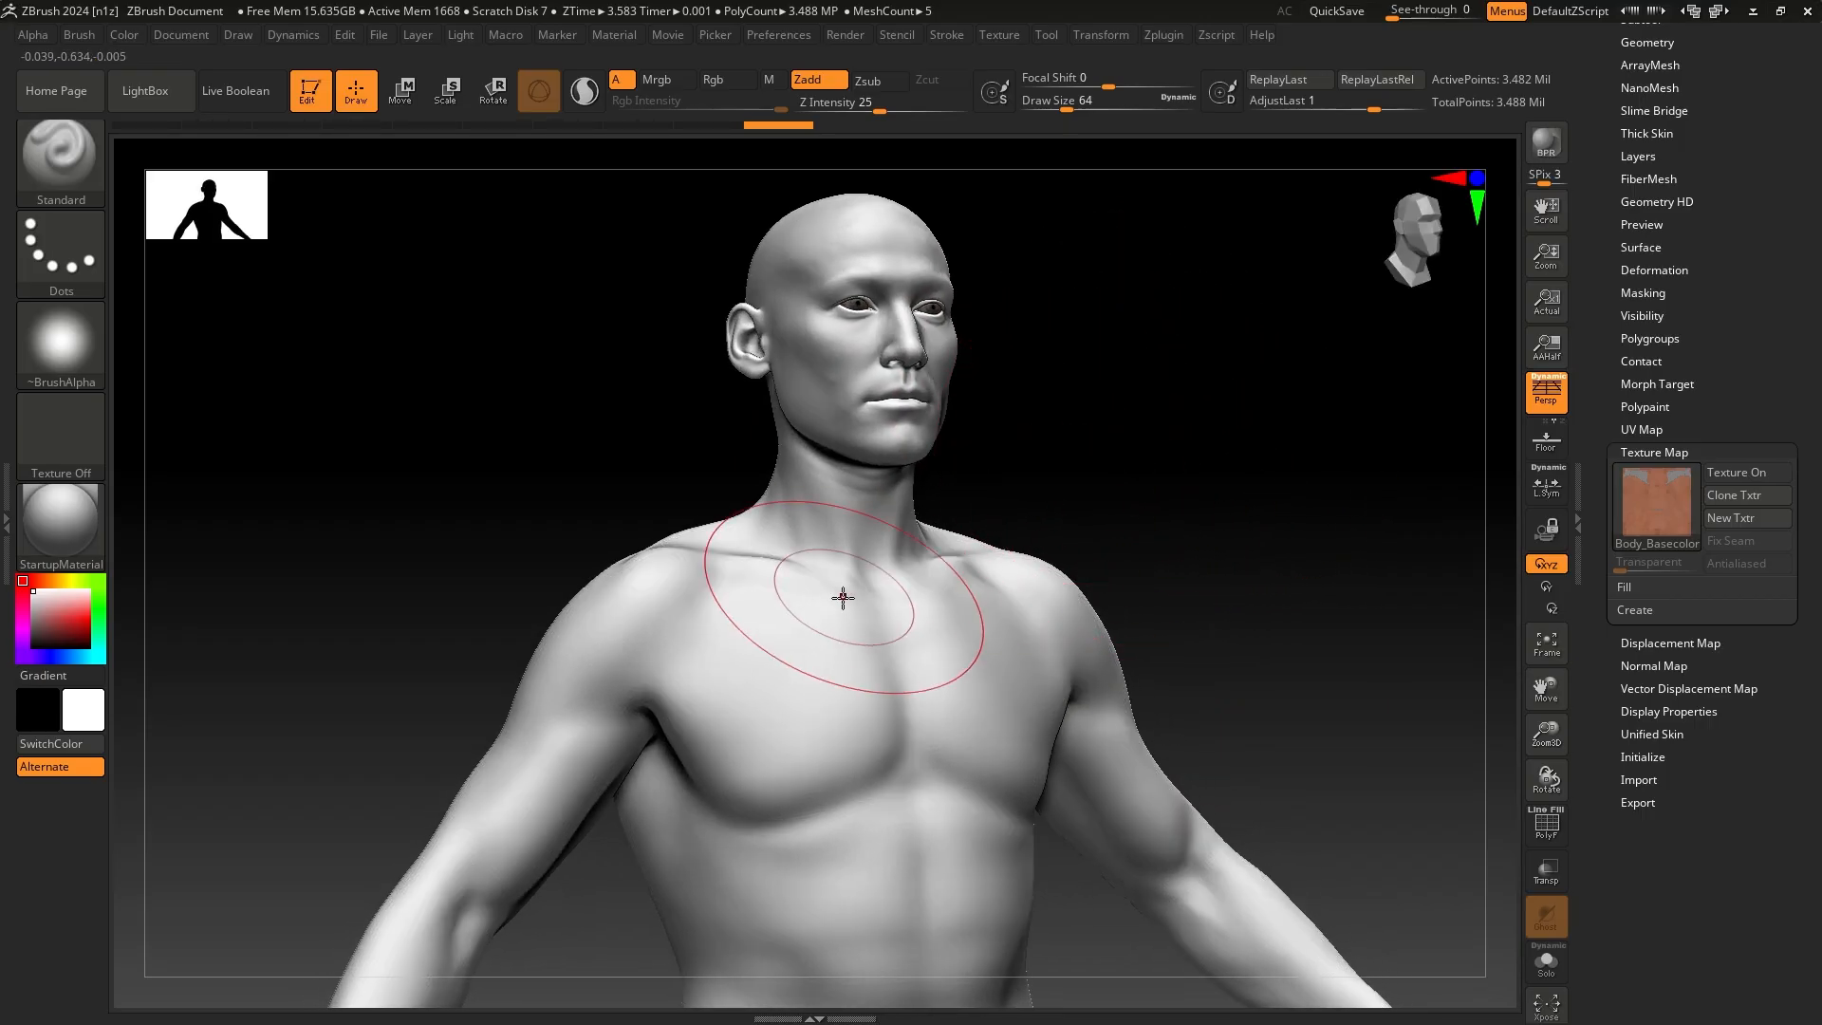